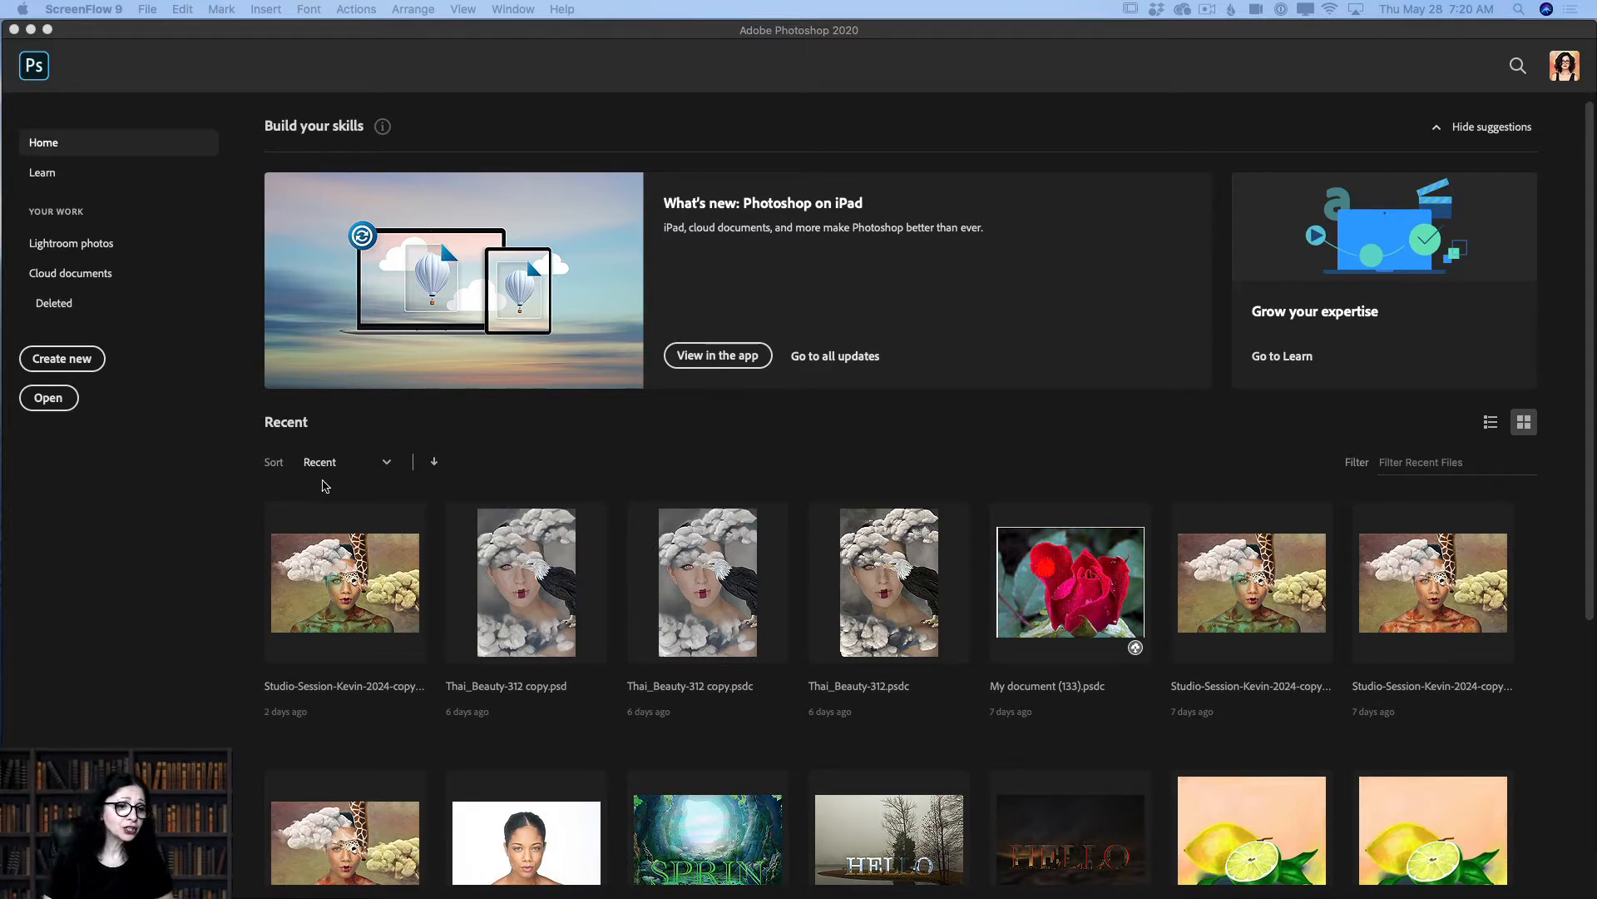
# Step: Examine the sorting and filter options for recent files, and compare their list and thumbnail views
pyautogui.scroll(-1, 324, 481)
pyautogui.click(387, 421)
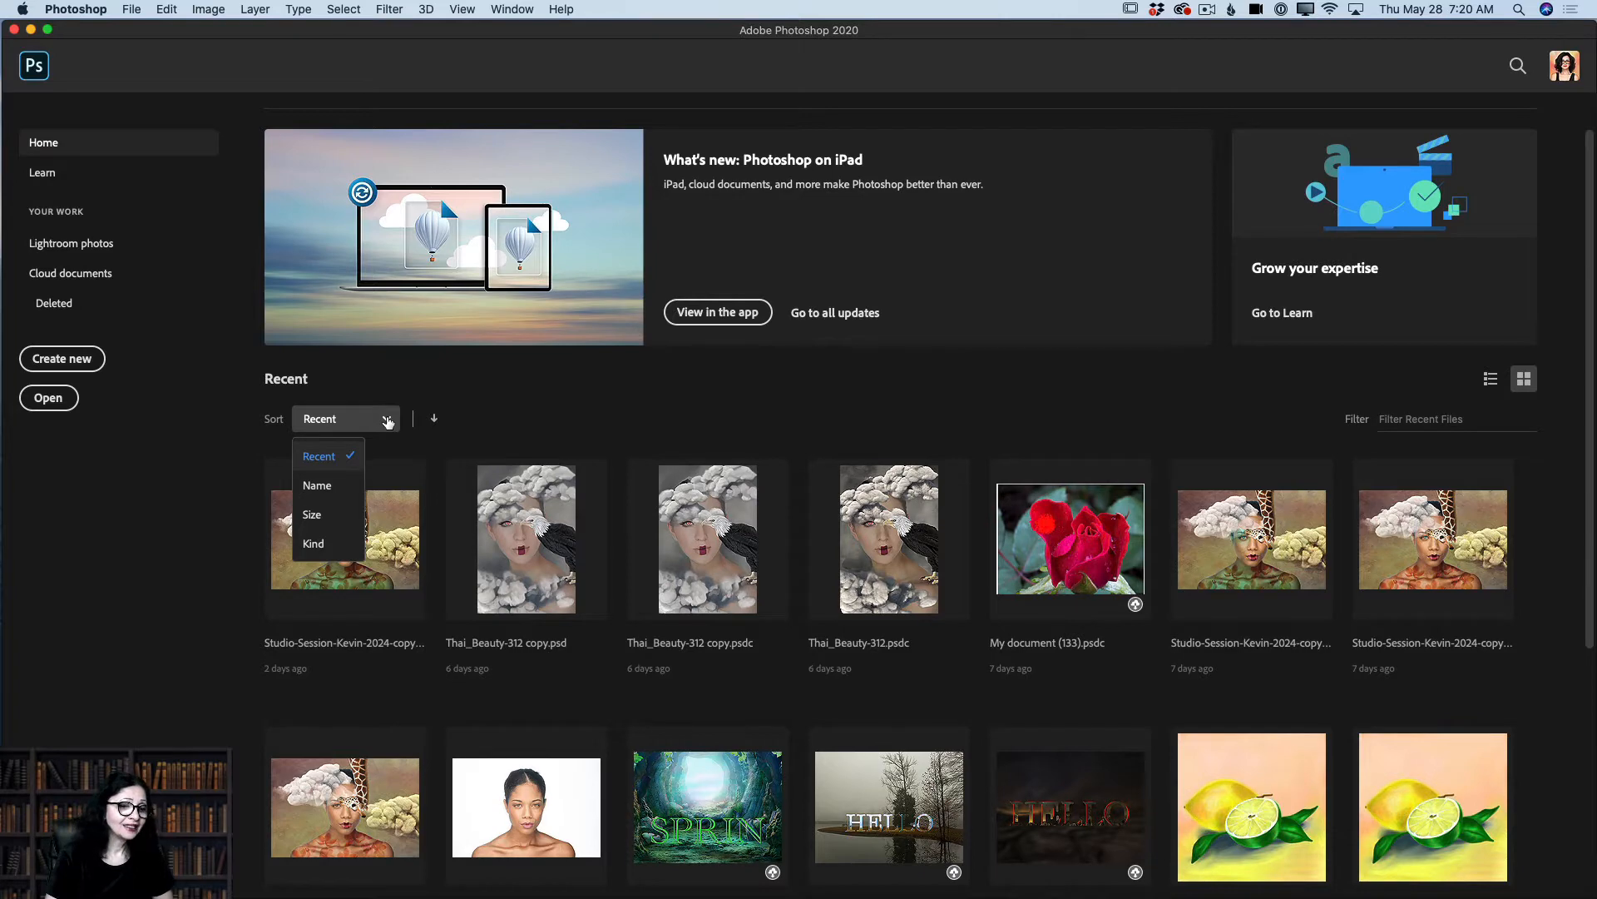
pyautogui.click(1515, 407)
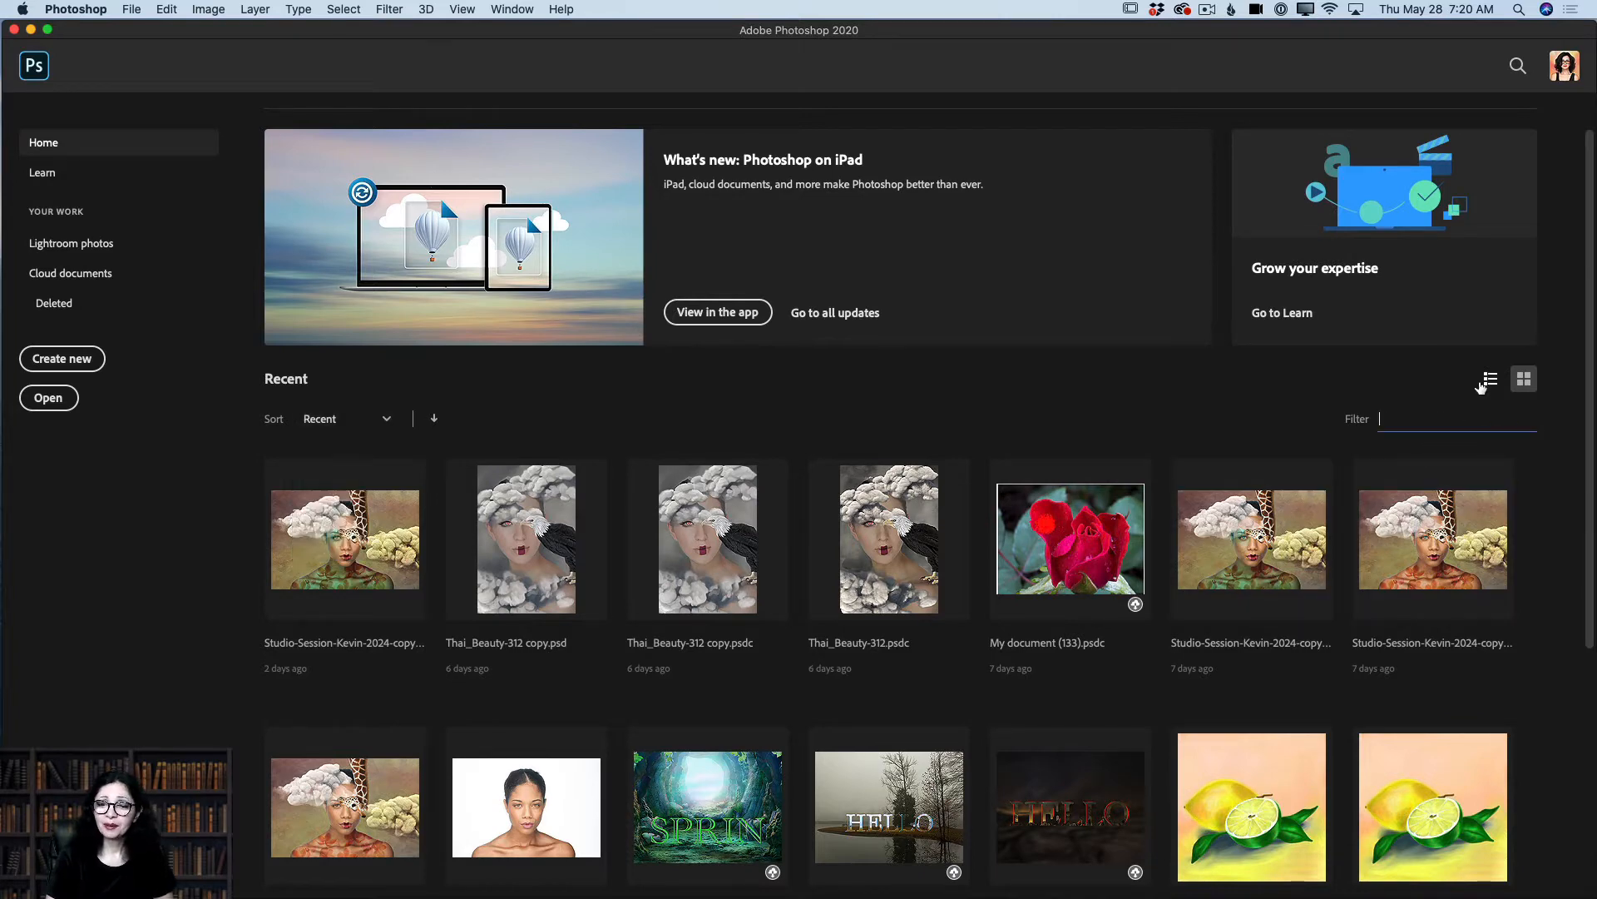
pyautogui.click(1491, 379)
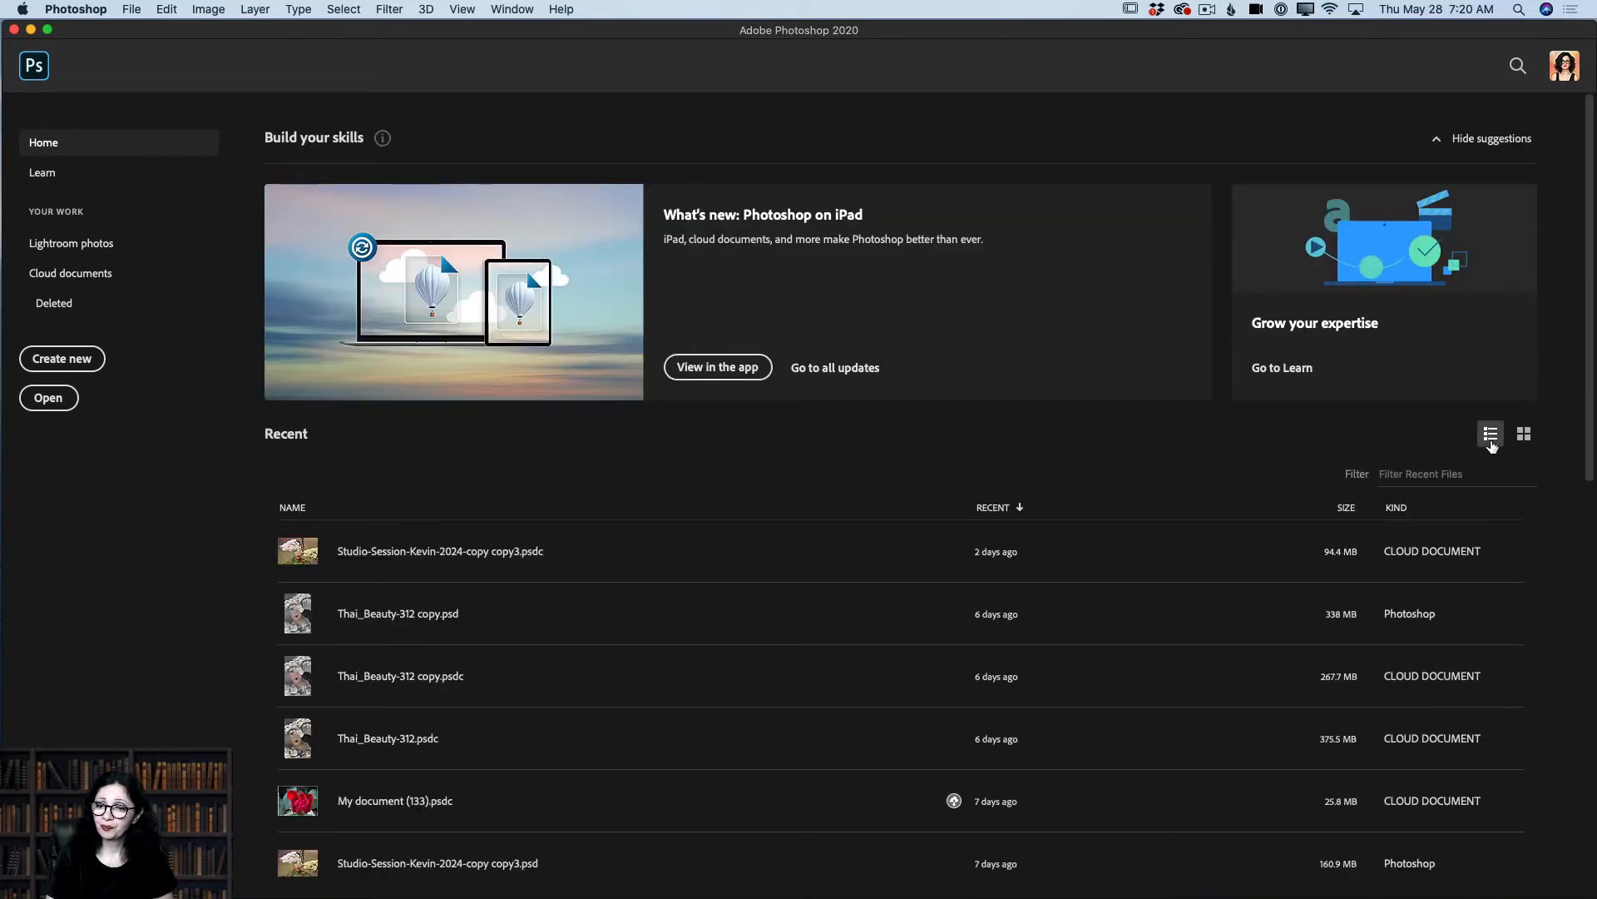
pyautogui.click(1525, 434)
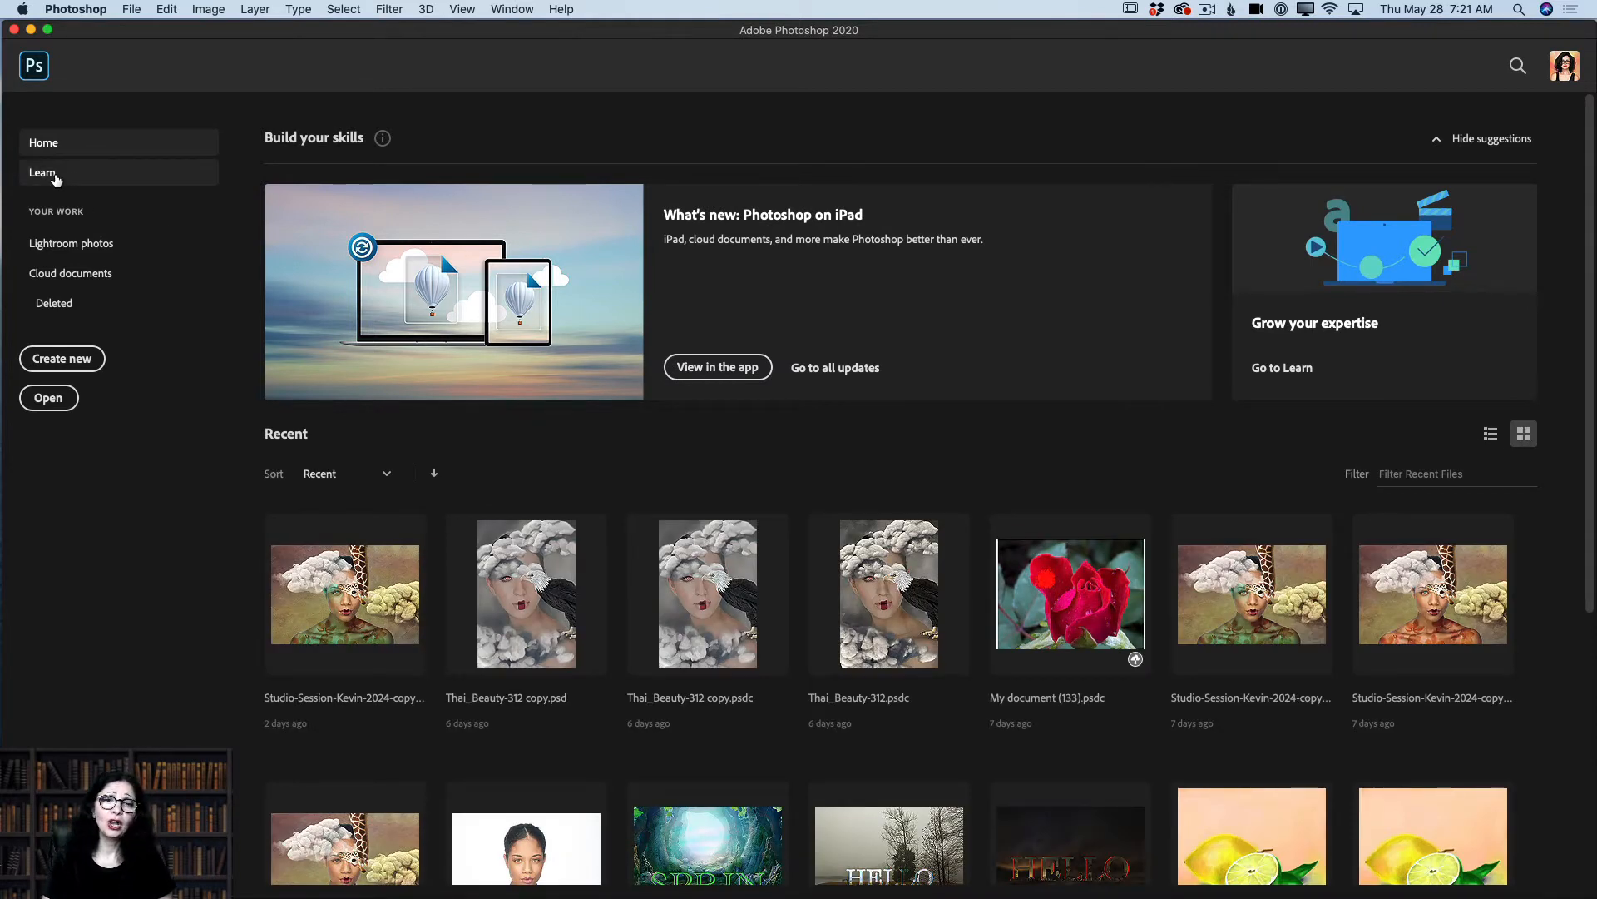
# Step: Look through the Learn tutorials, the Lightroom photos and the cloud documents
pyautogui.click(56, 180)
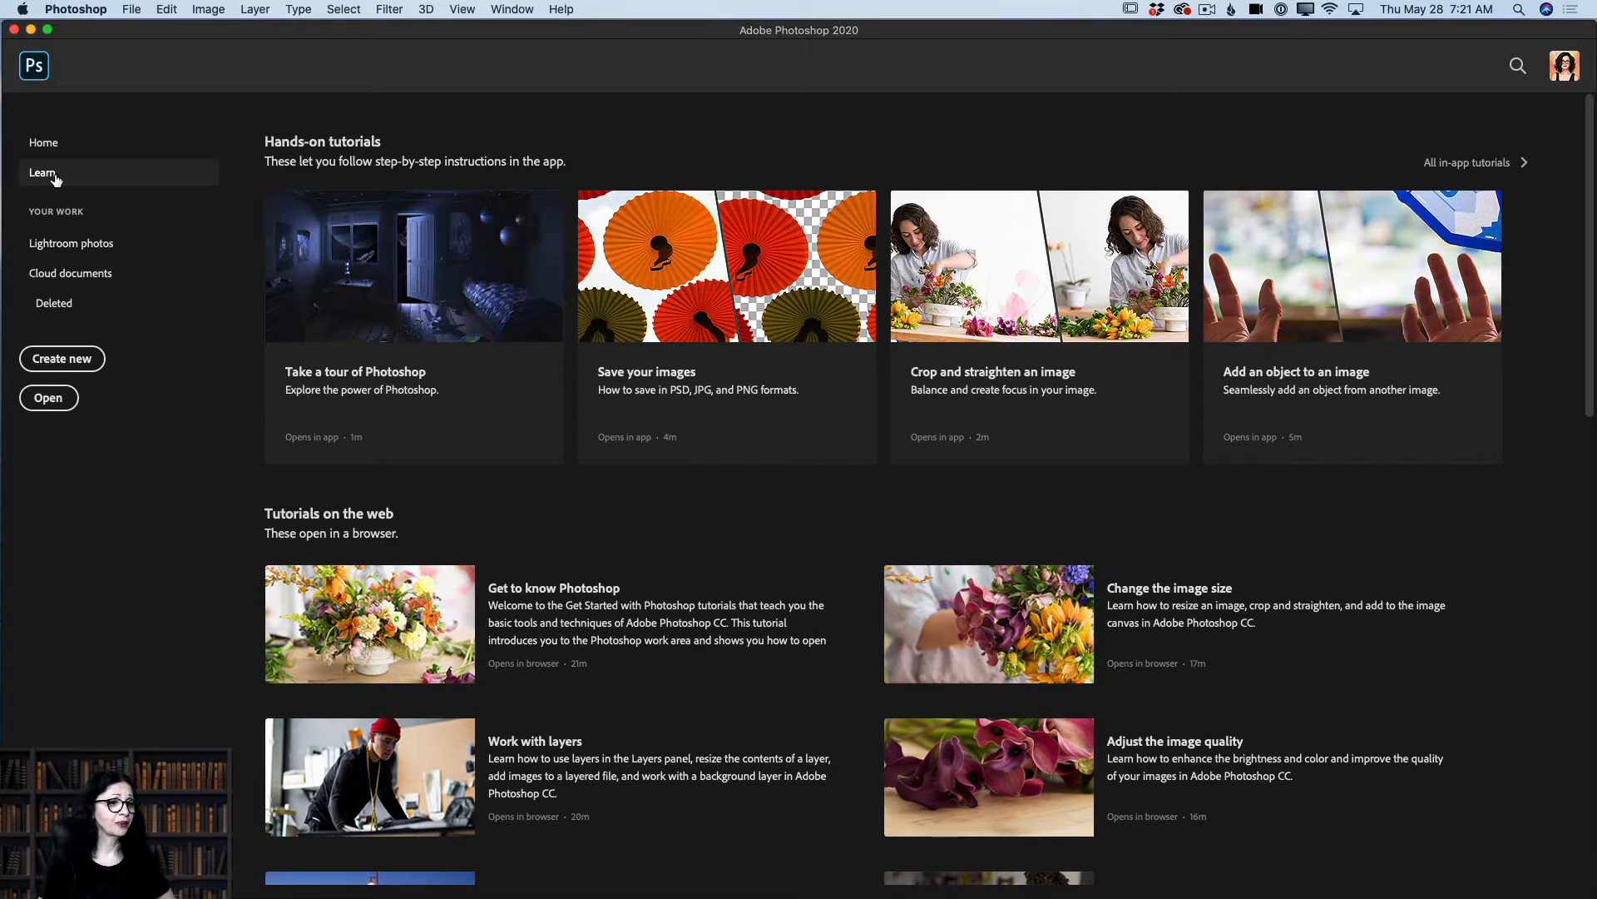
pyautogui.click(92, 252)
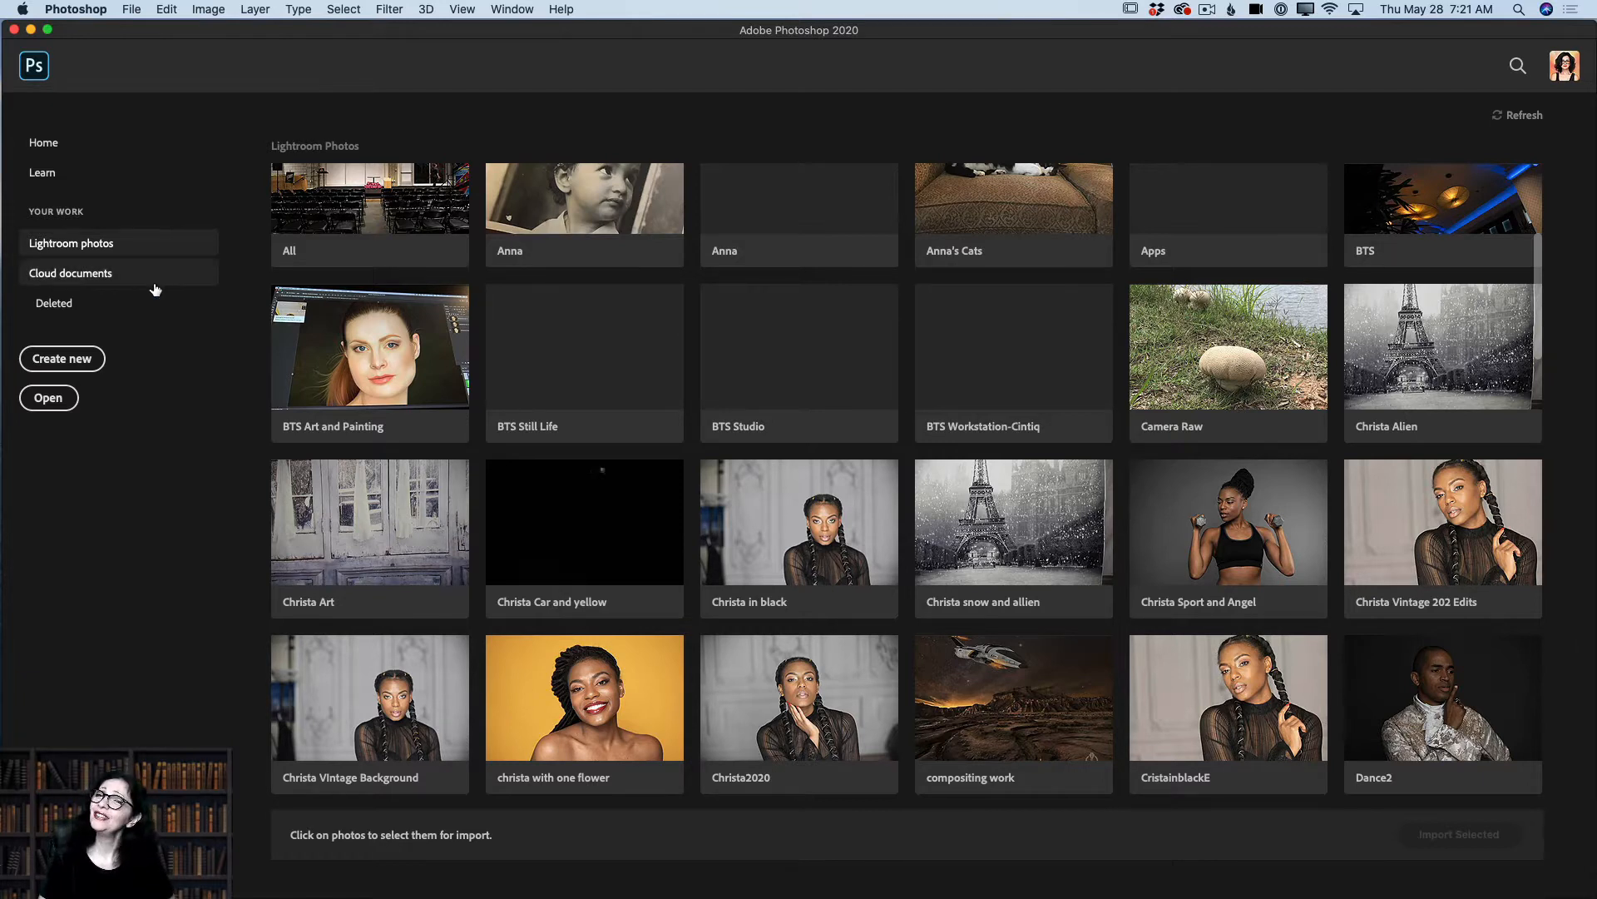
pyautogui.click(95, 275)
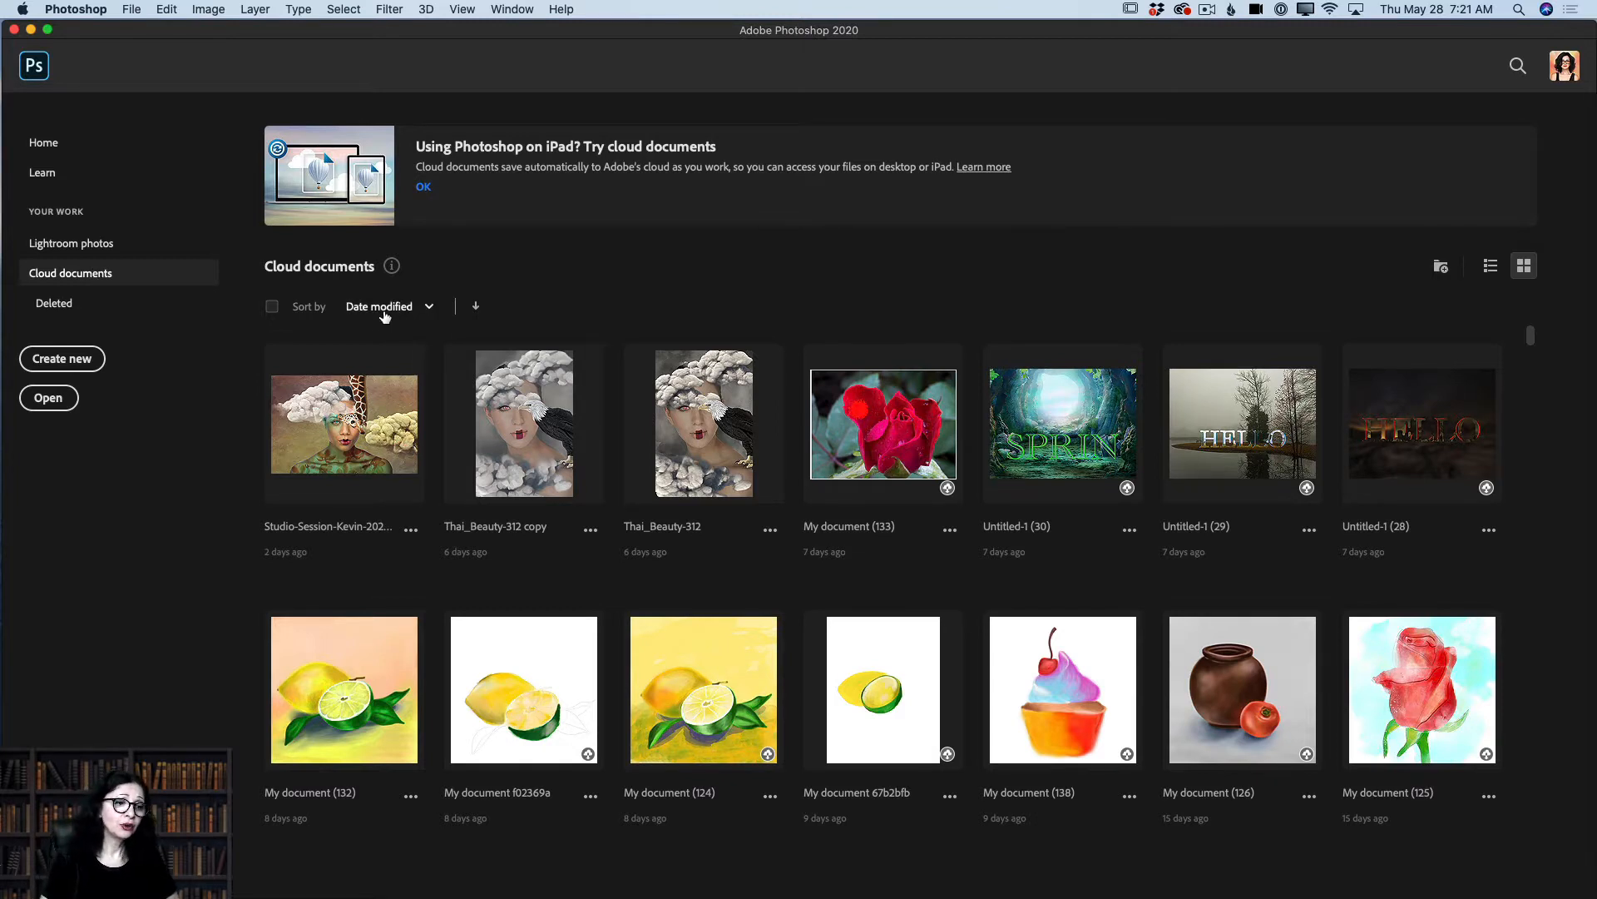
# Step: Check the sort options for cloud documents and compare their list and thumbnail views
pyautogui.click(430, 308)
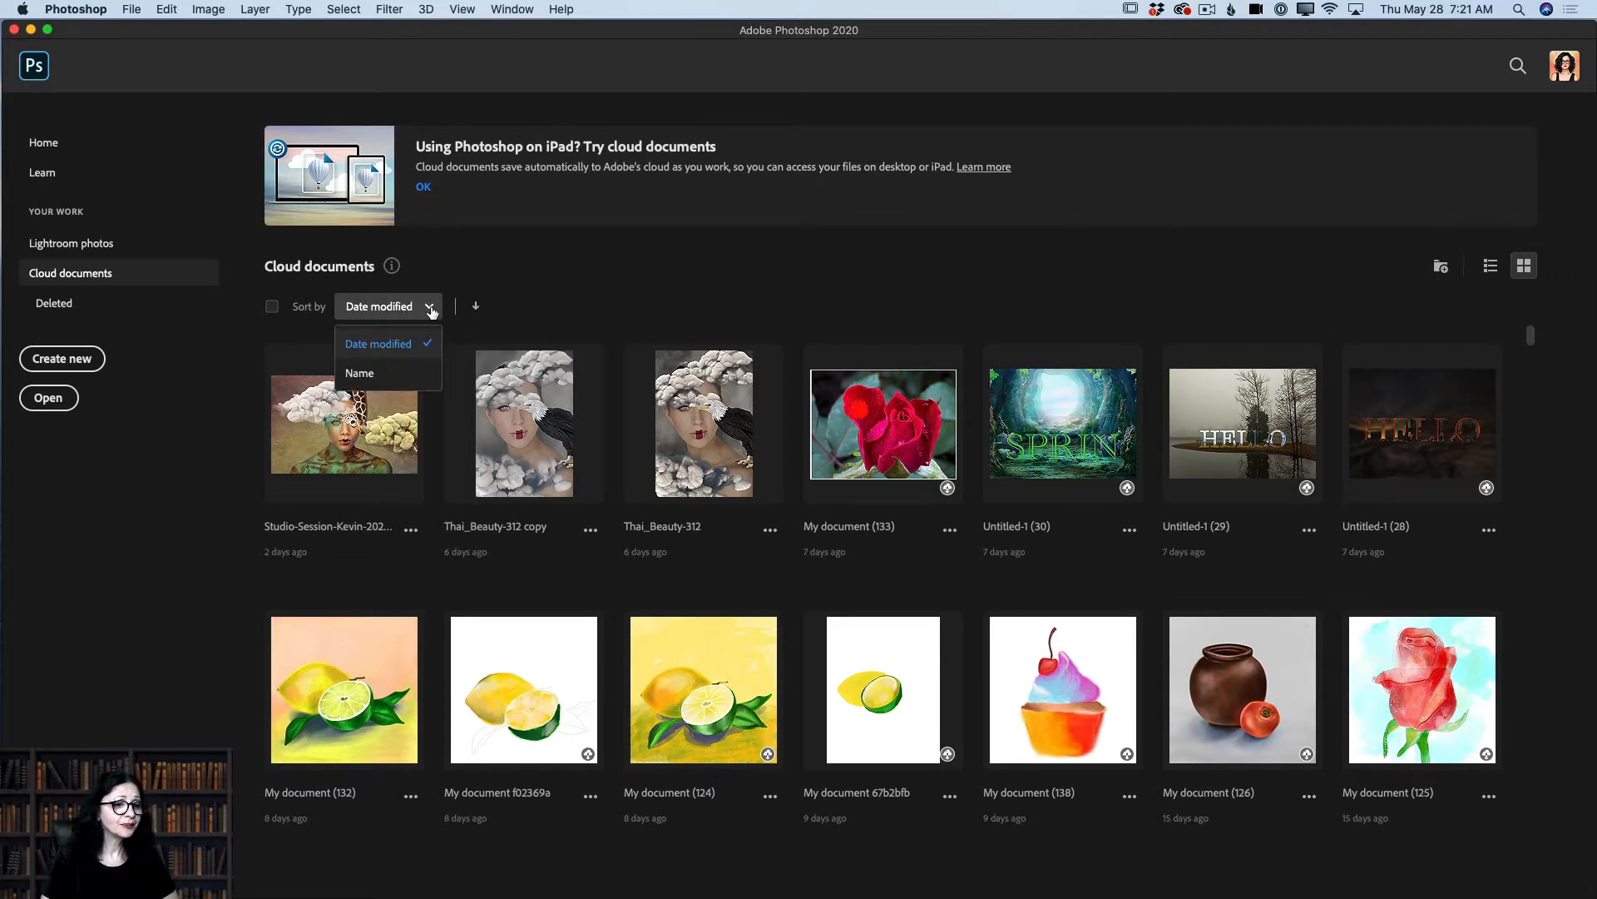
pyautogui.click(1391, 293)
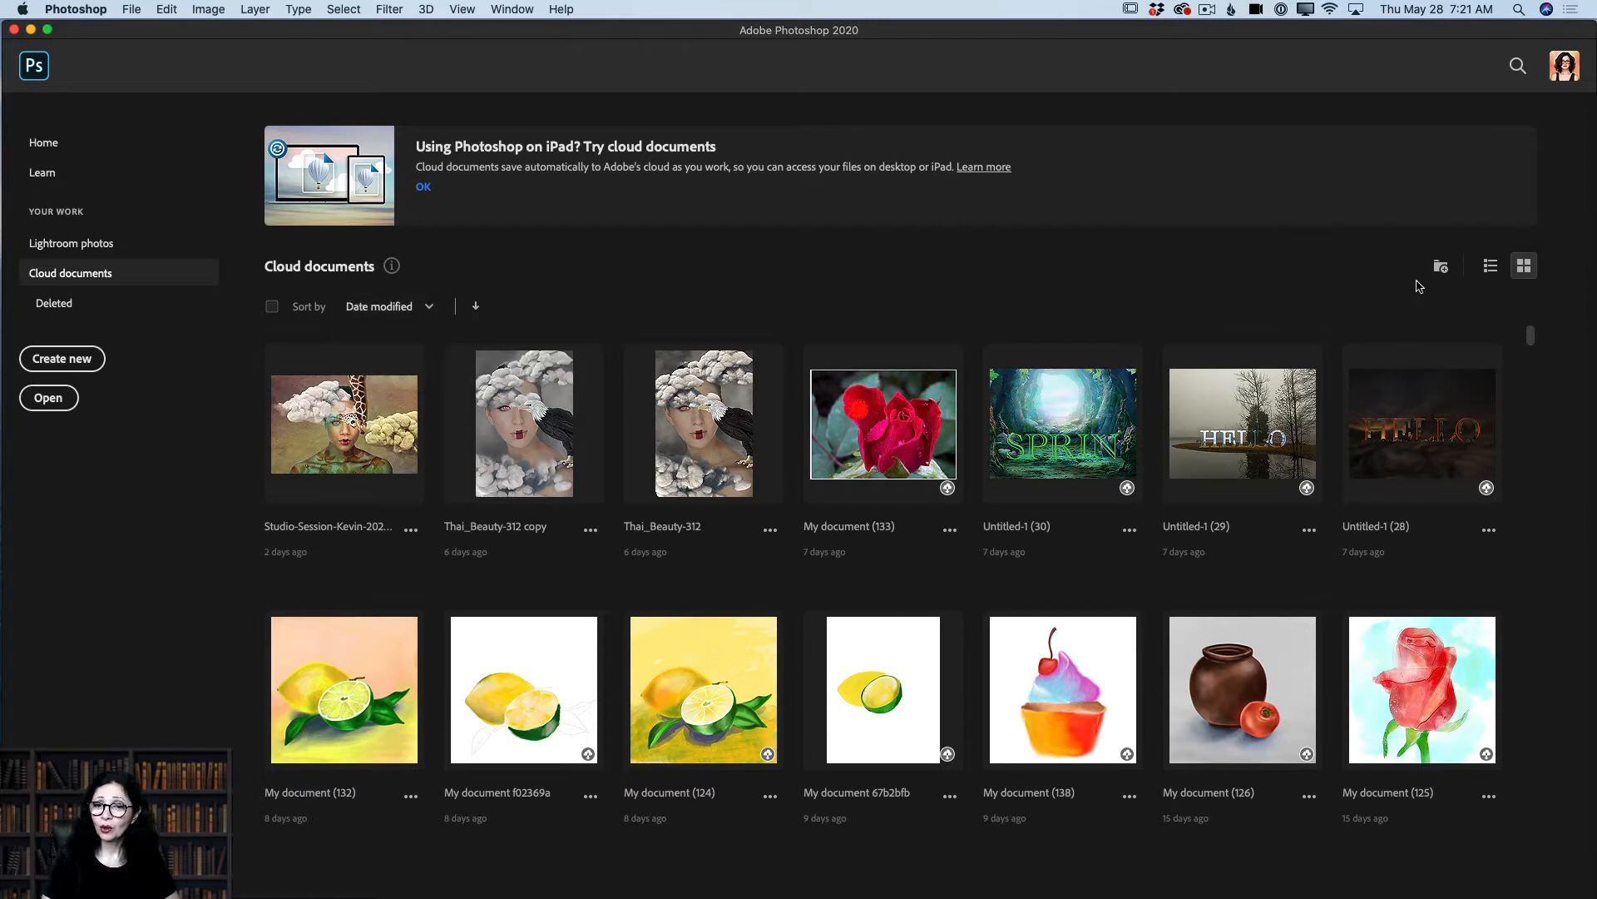
pyautogui.click(1493, 268)
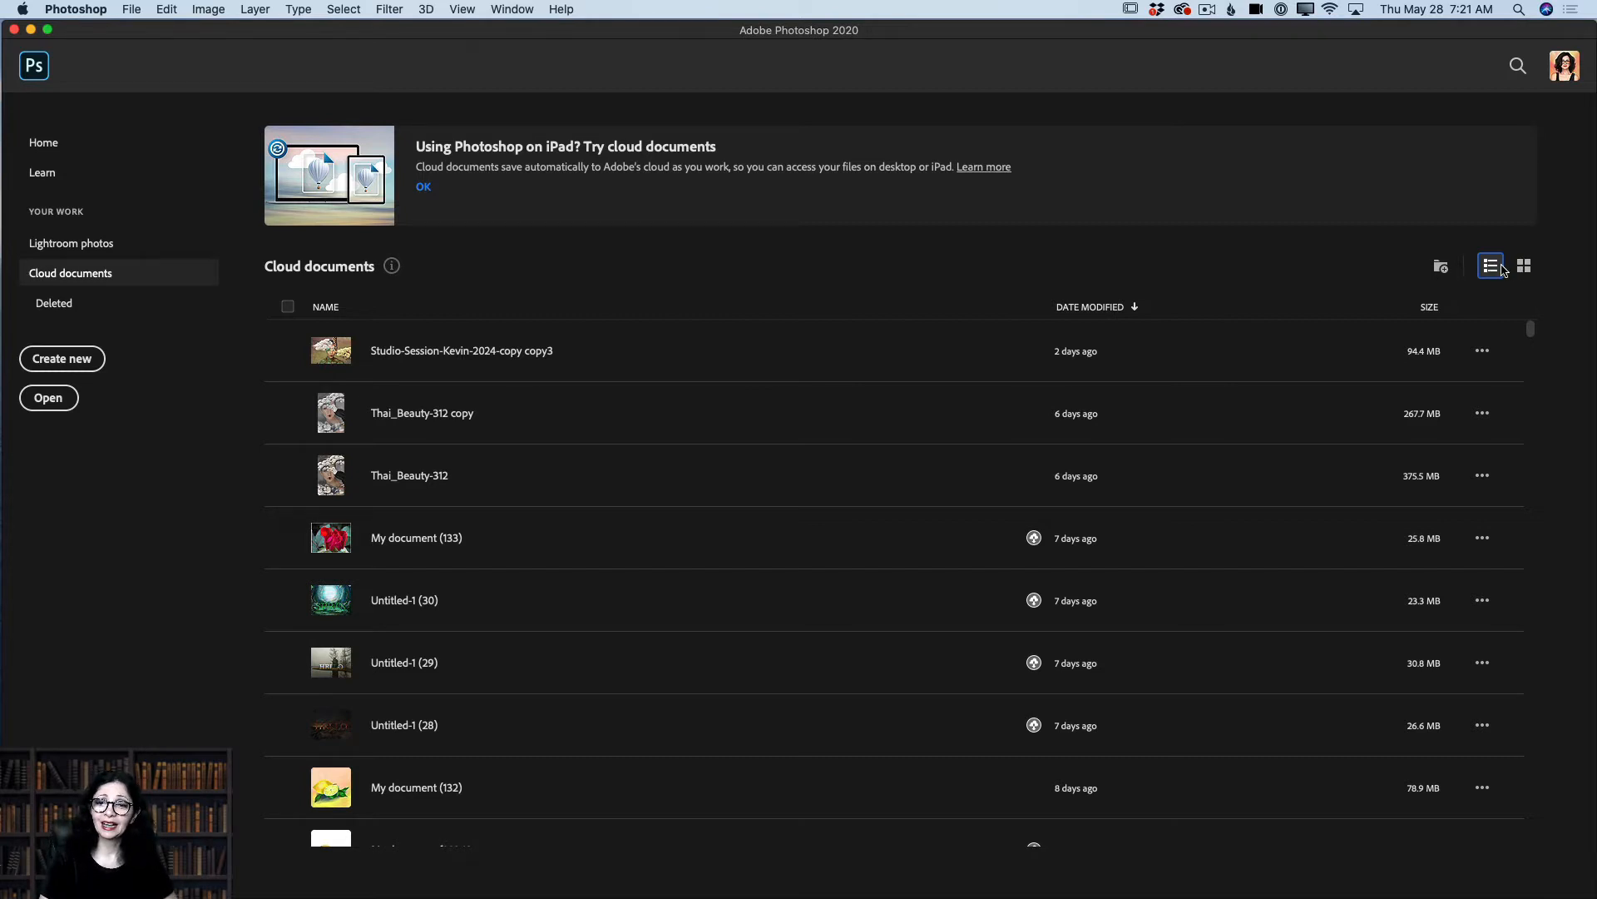
pyautogui.click(1523, 267)
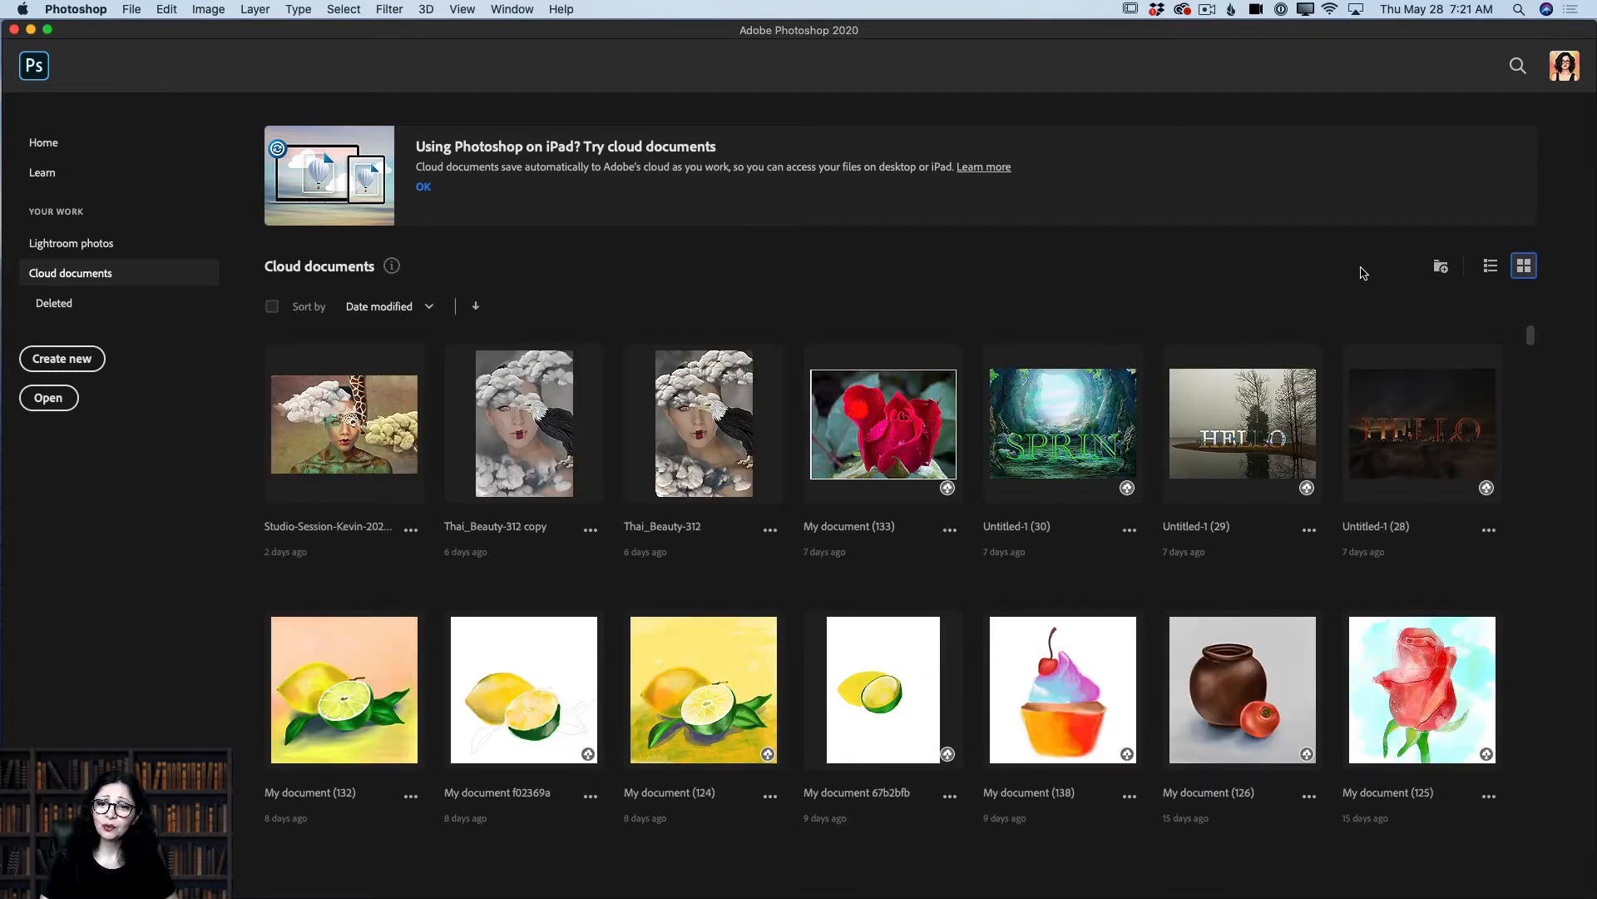
# Step: Inspect the cloud folder creation dialog and the first cloud document's Move to dialog, cancelling both
pyautogui.click(1439, 267)
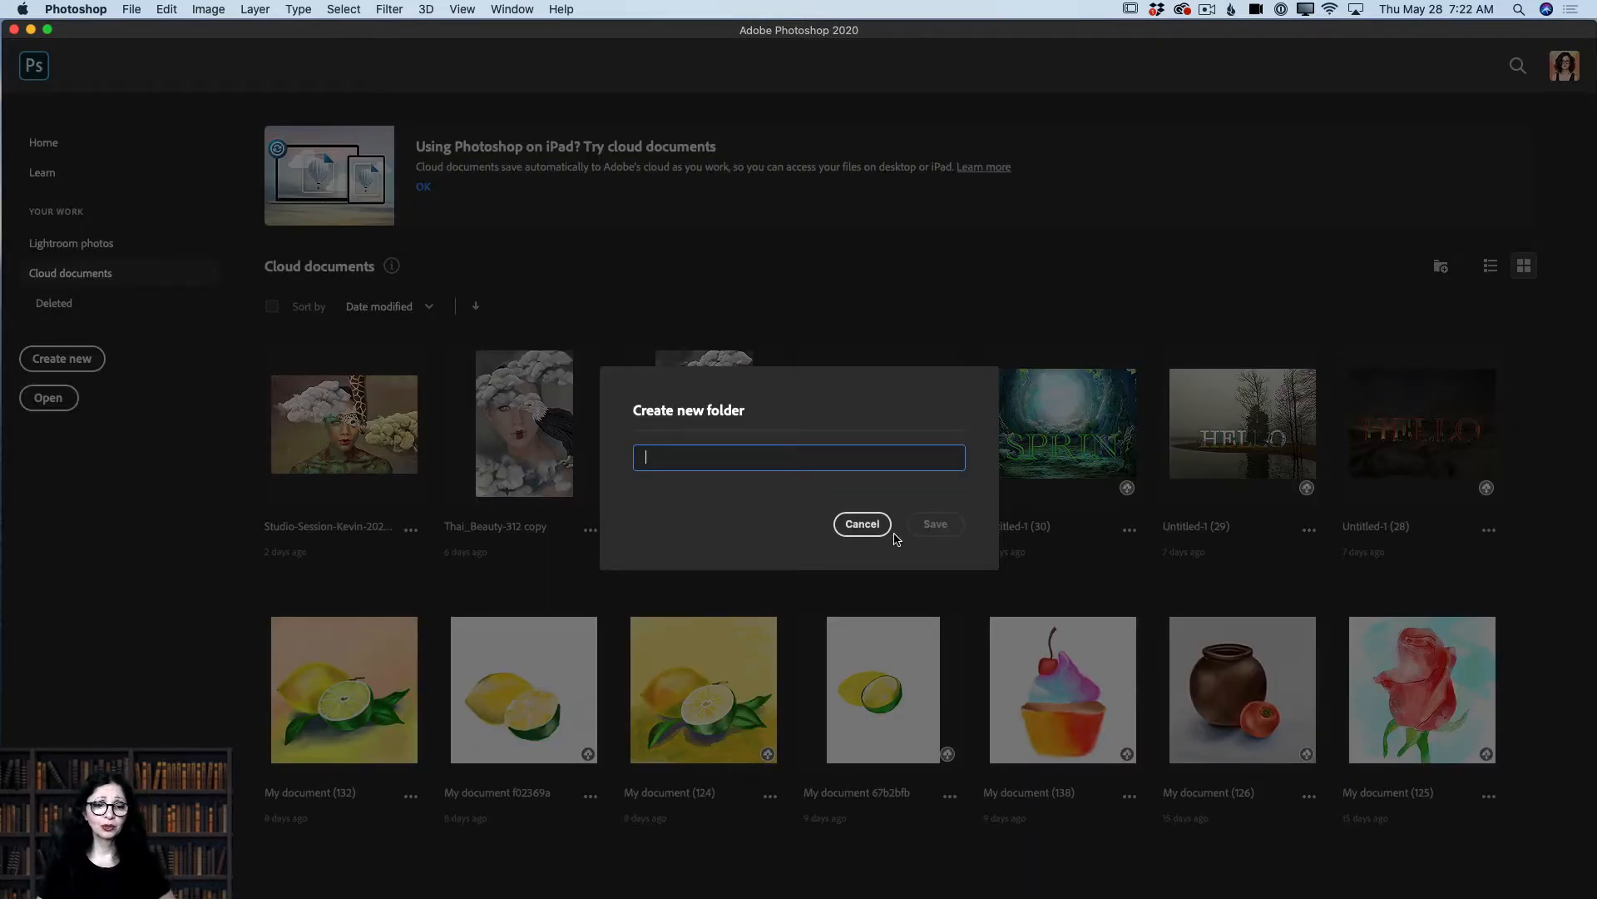
pyautogui.click(865, 526)
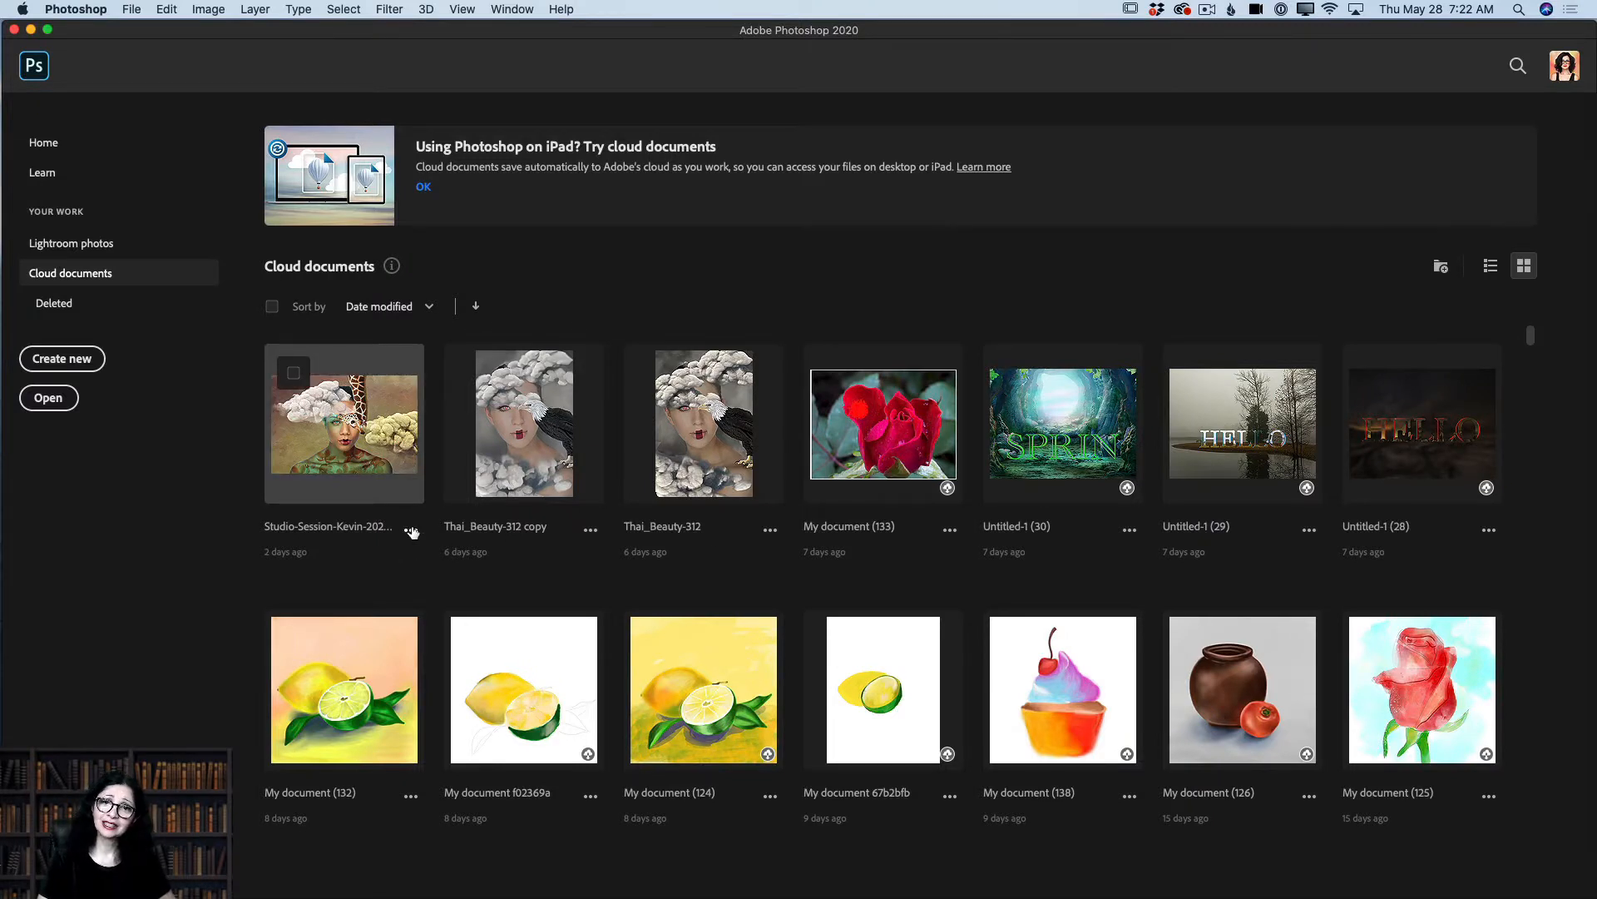
pyautogui.click(411, 530)
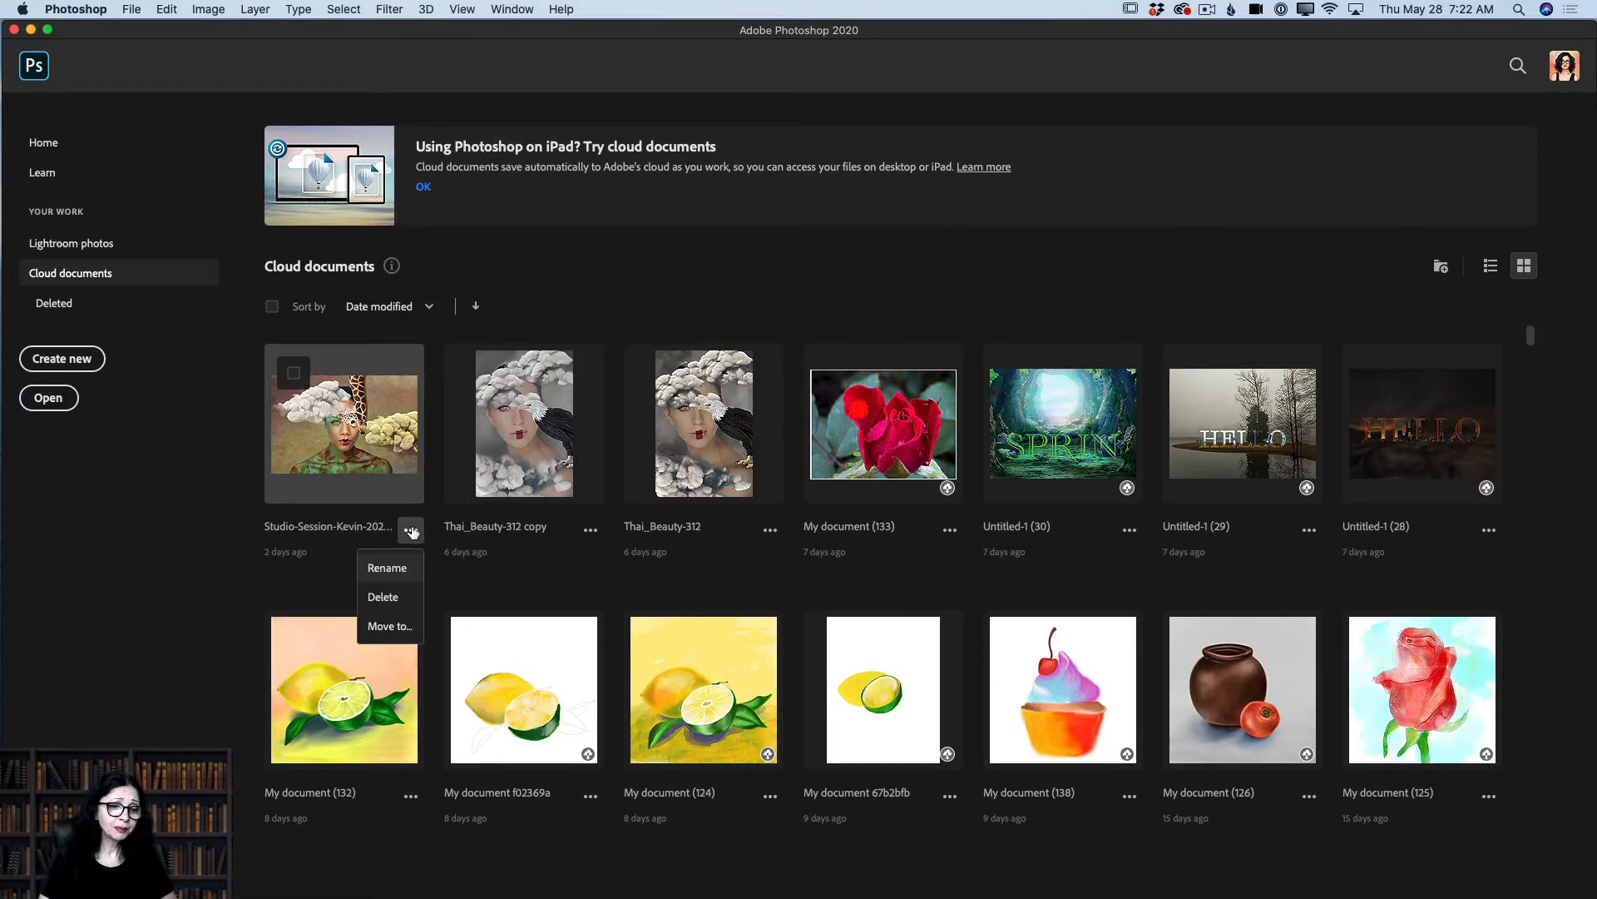
pyautogui.click(390, 626)
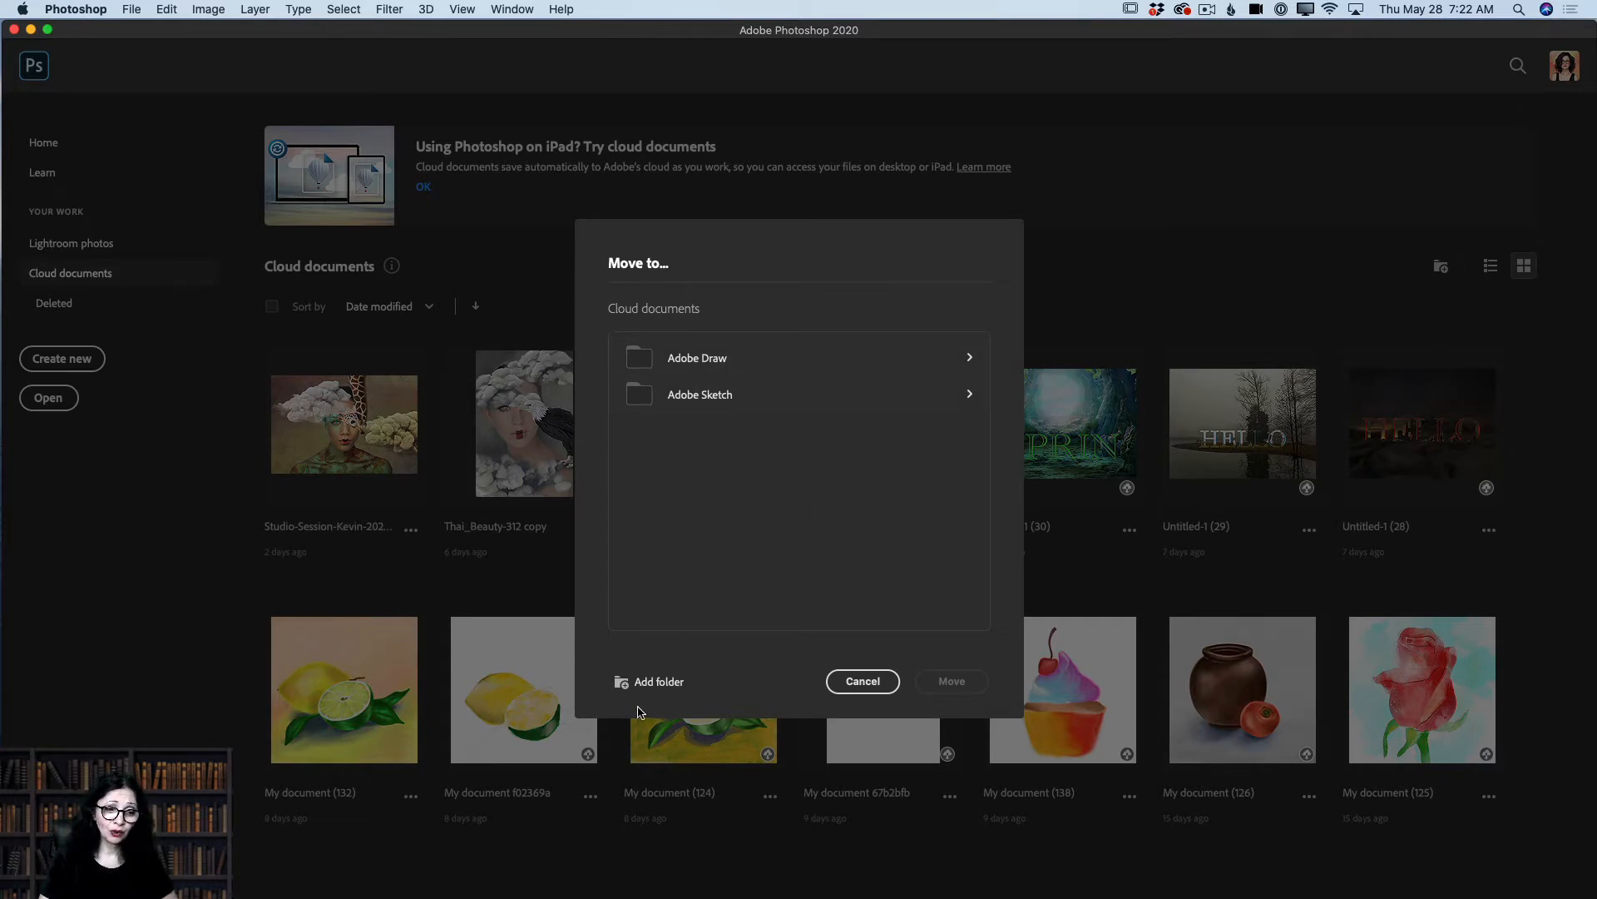
pyautogui.click(862, 681)
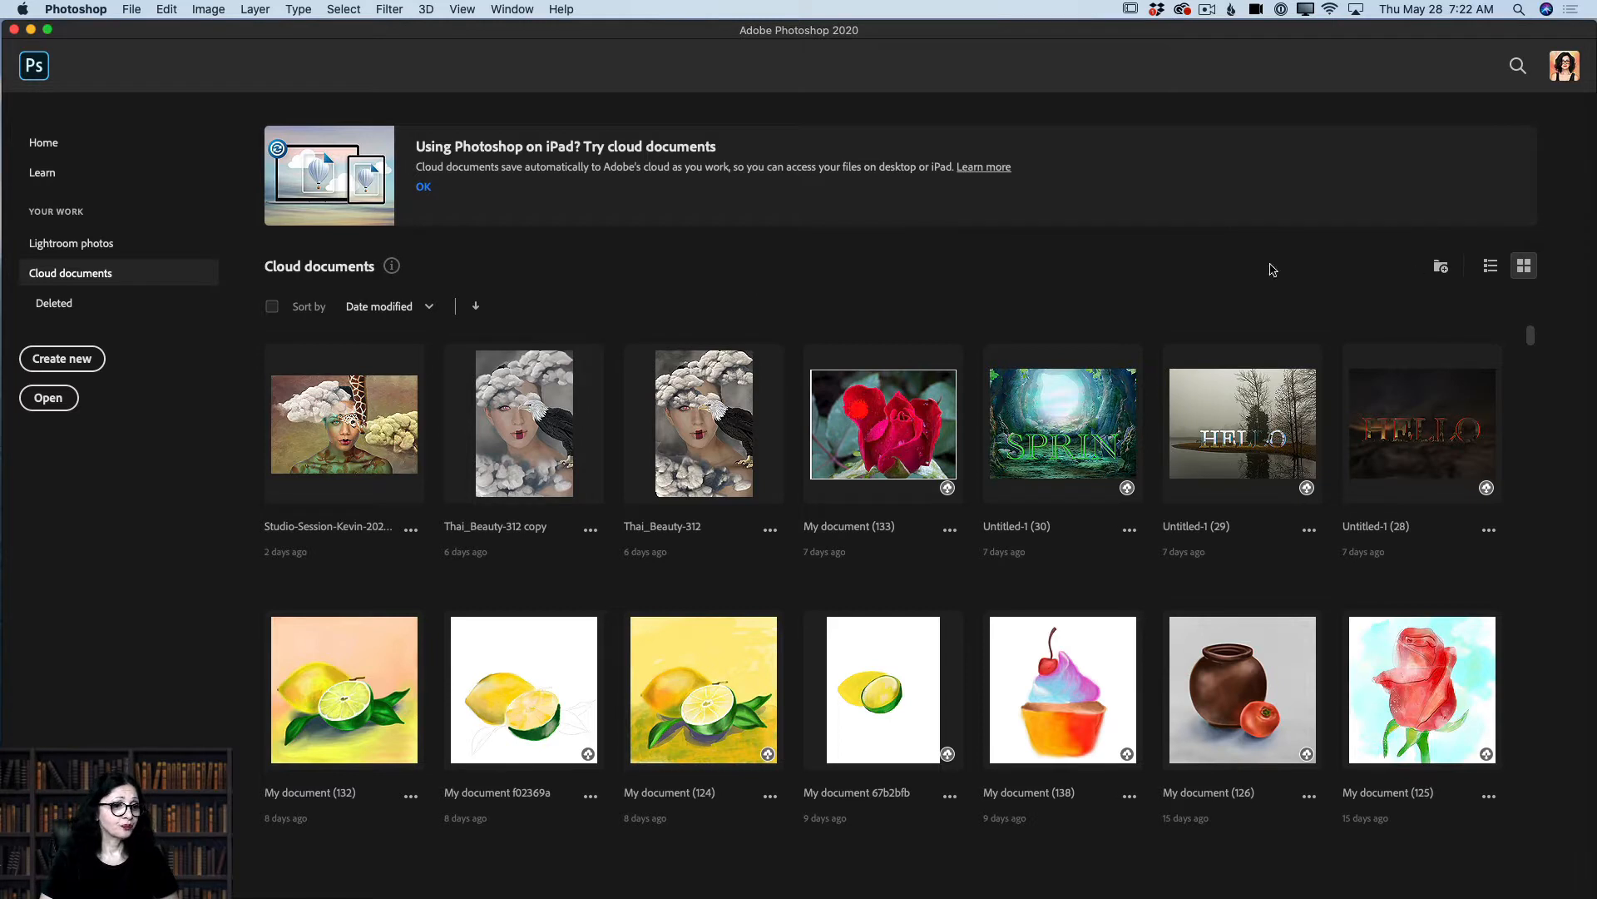
# Step: Examine the deleted cloud documents and the actions available for the deleted Tutorial folder, and return to the Home screen
pyautogui.click(56, 306)
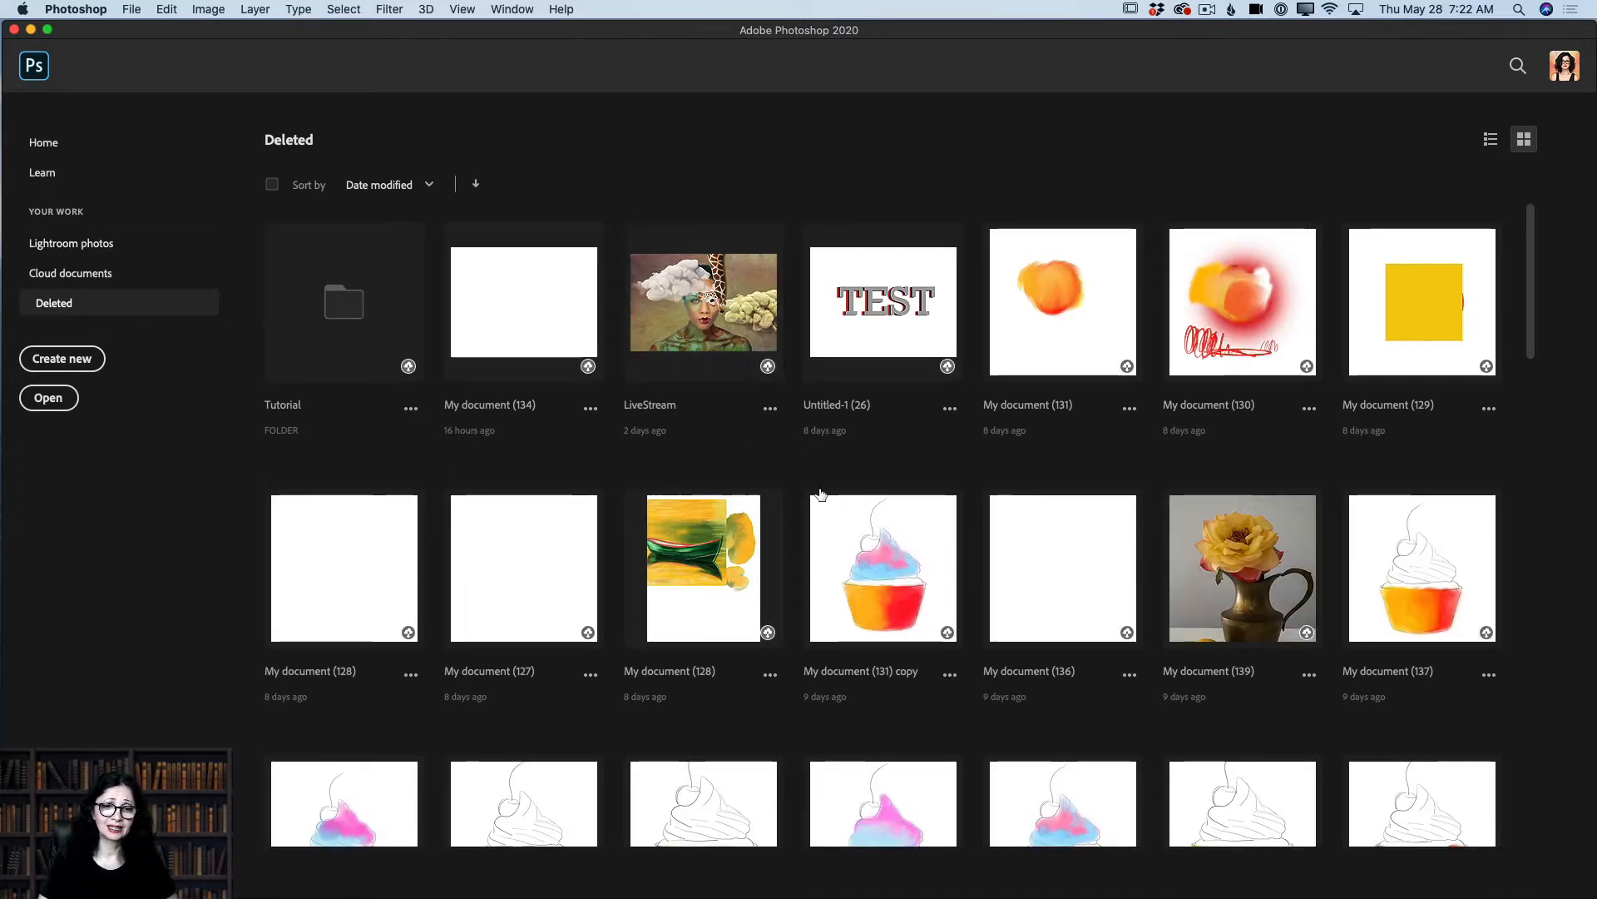
pyautogui.click(411, 409)
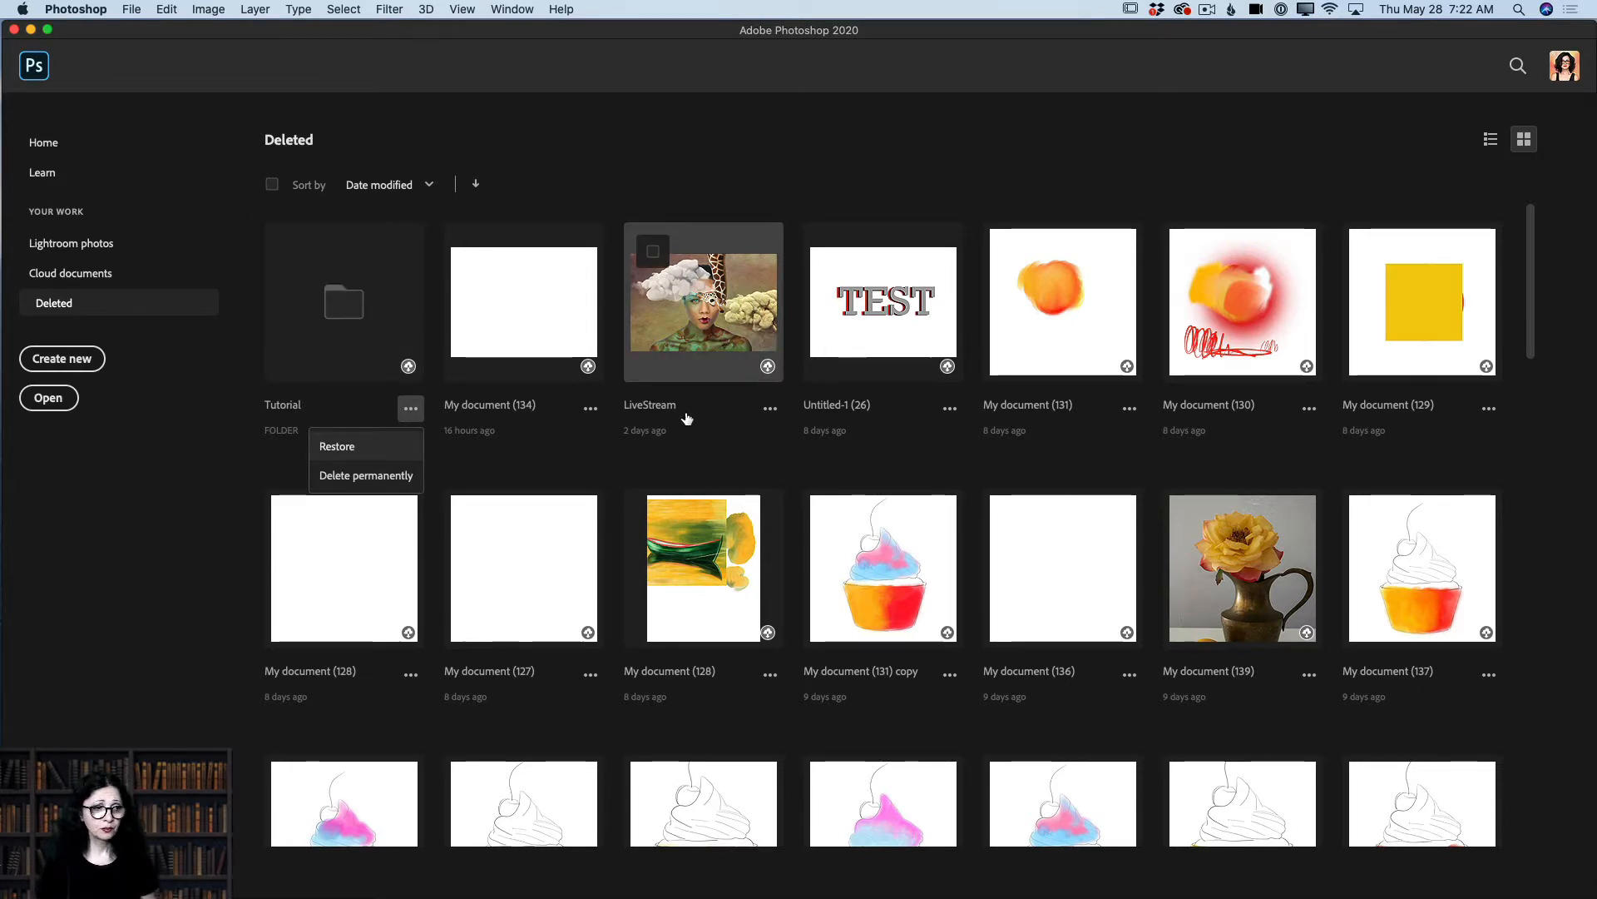
pyautogui.click(46, 144)
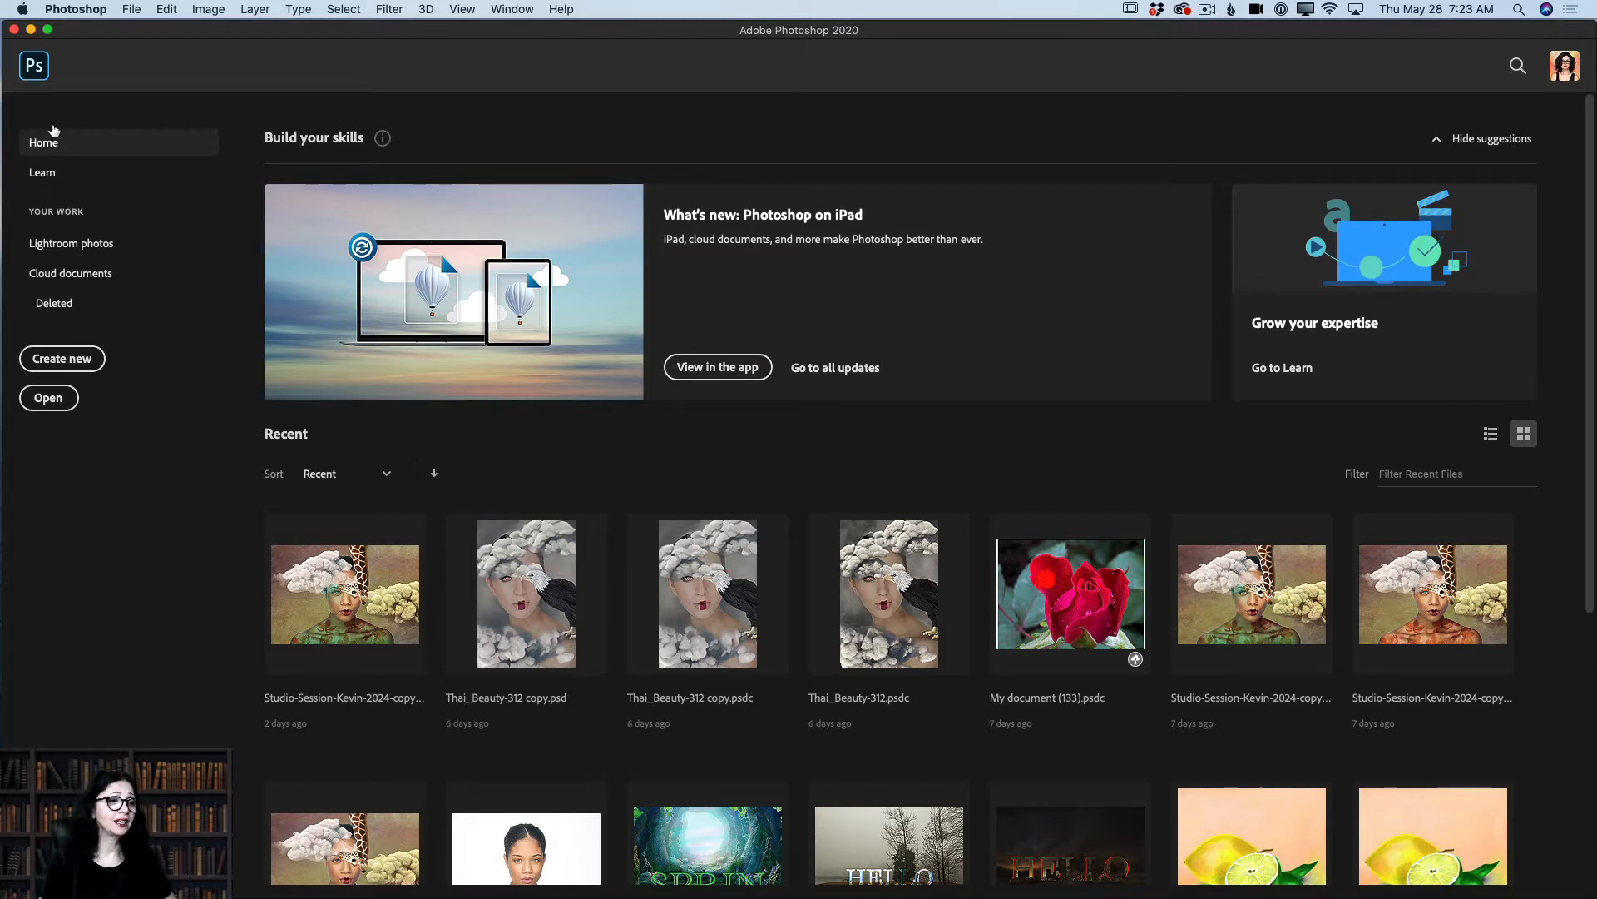
pyautogui.click(32, 72)
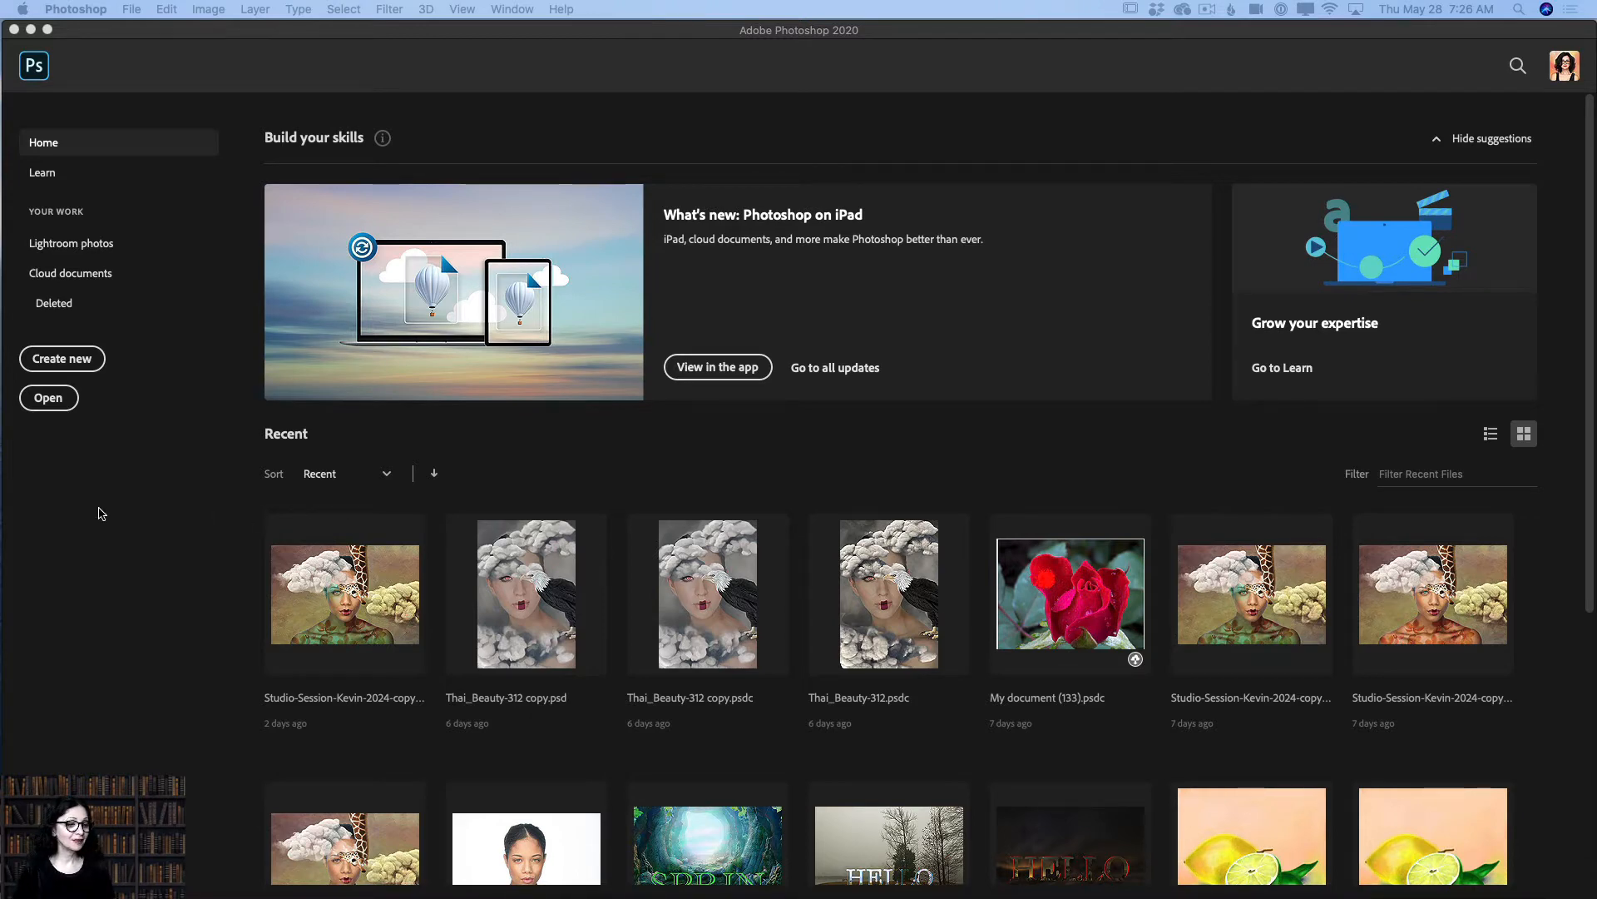
# Step: Start a new document and look through the recent items, saved templates and Photo presets
pyautogui.click(77, 359)
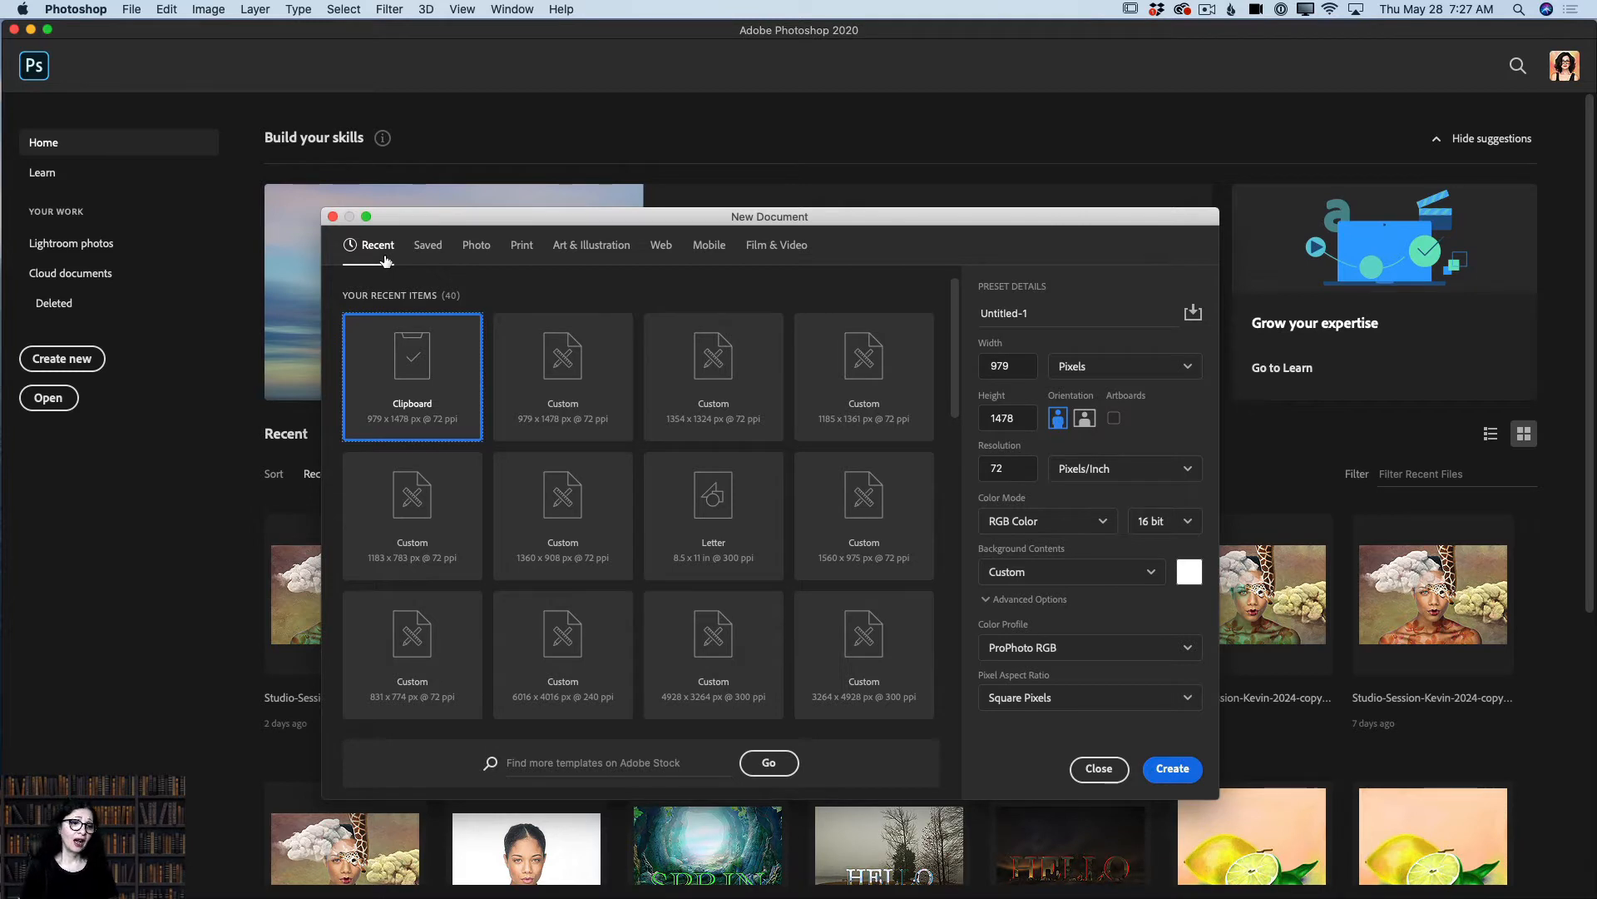
pyautogui.click(430, 251)
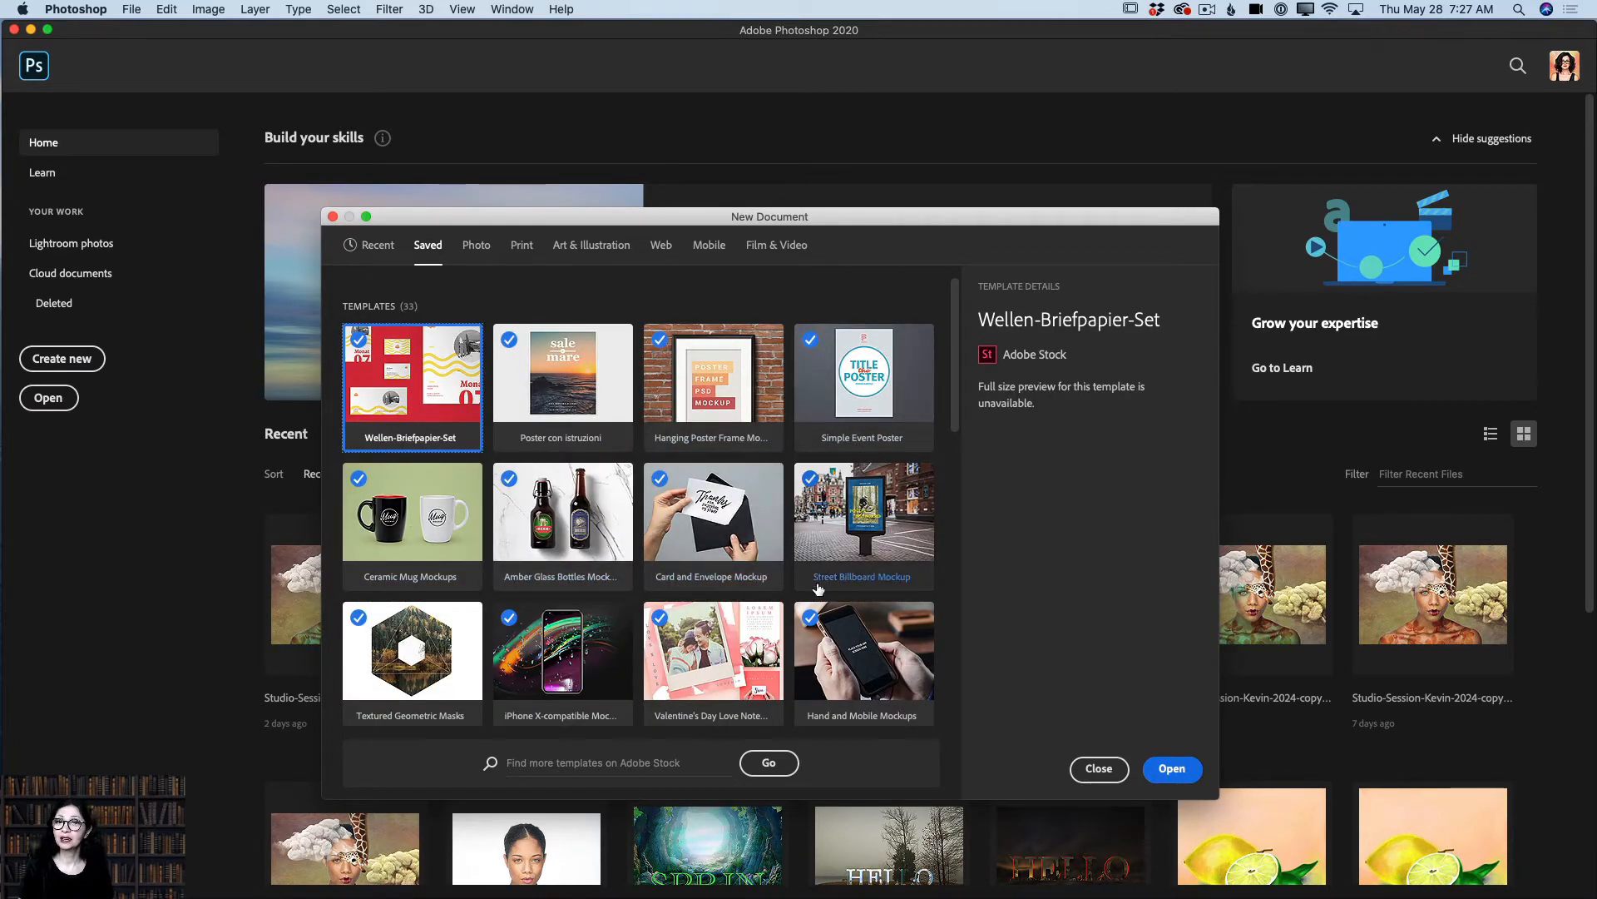
pyautogui.click(479, 253)
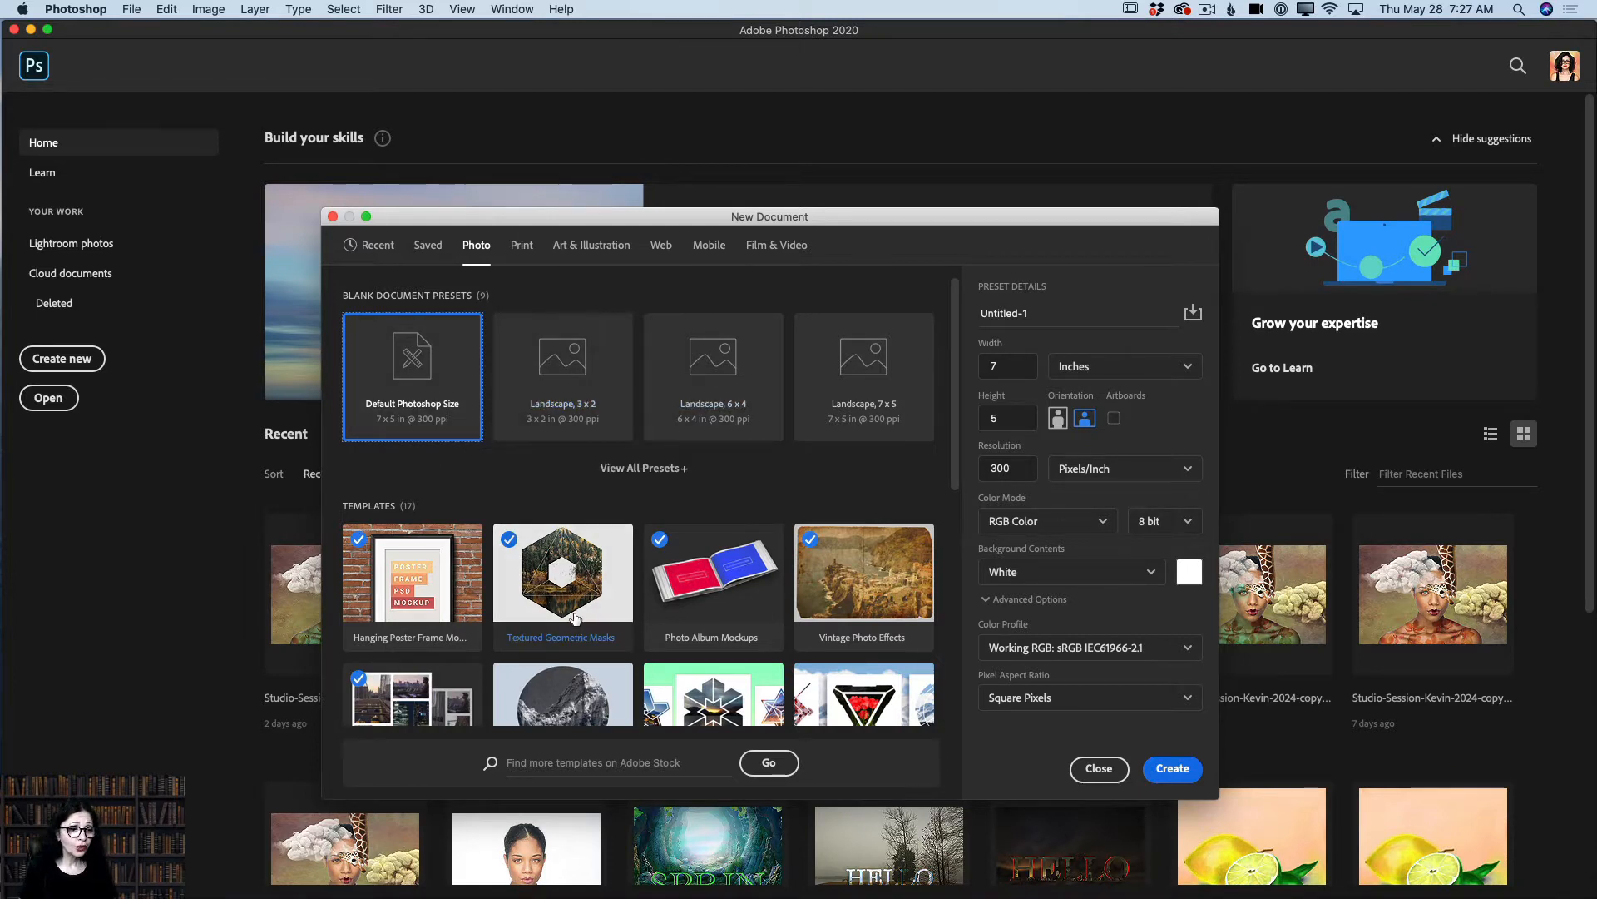
# Step: Browse the Photo templates and show all blank document presets for photos
pyautogui.scroll(-5, 574, 617)
pyautogui.scroll(-1, 574, 618)
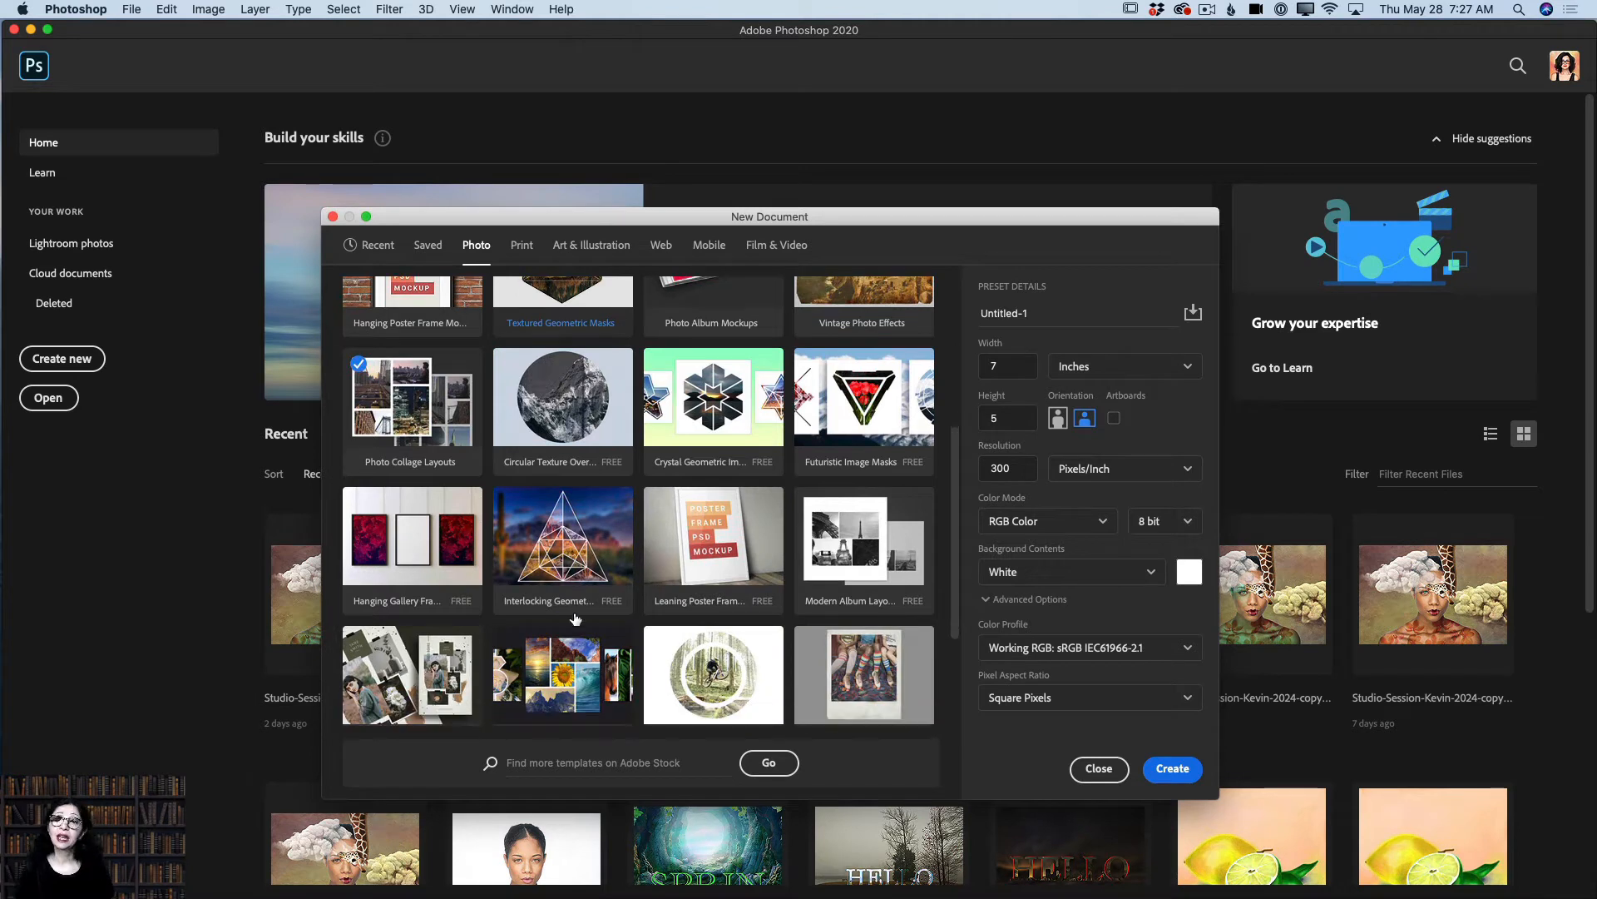
pyautogui.scroll(3, 576, 618)
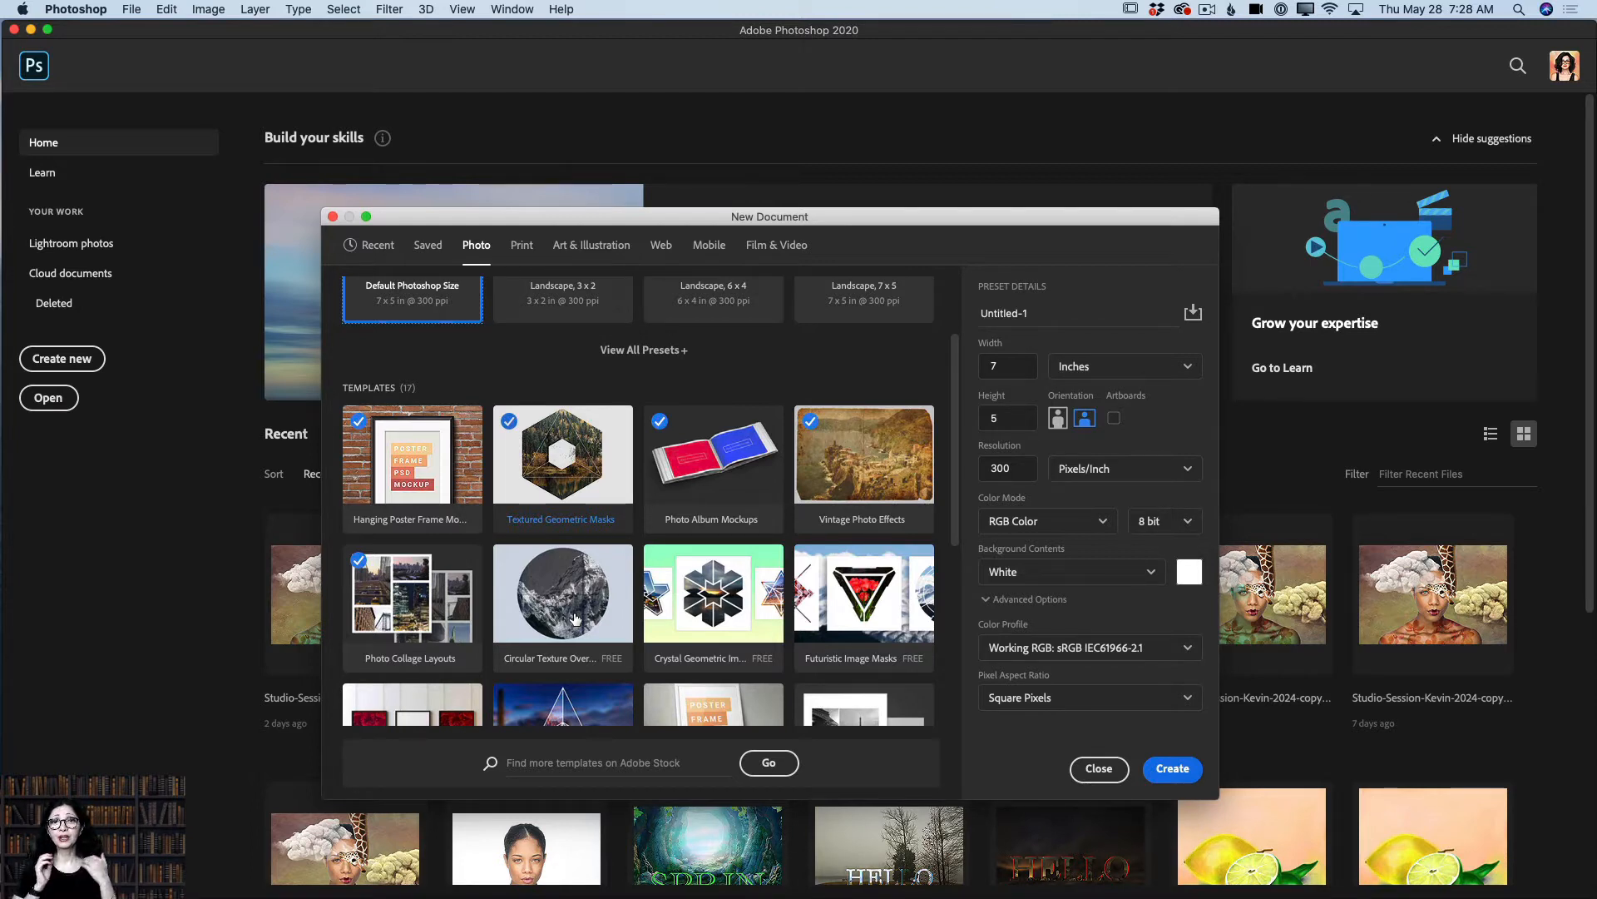
pyautogui.scroll(3, 574, 618)
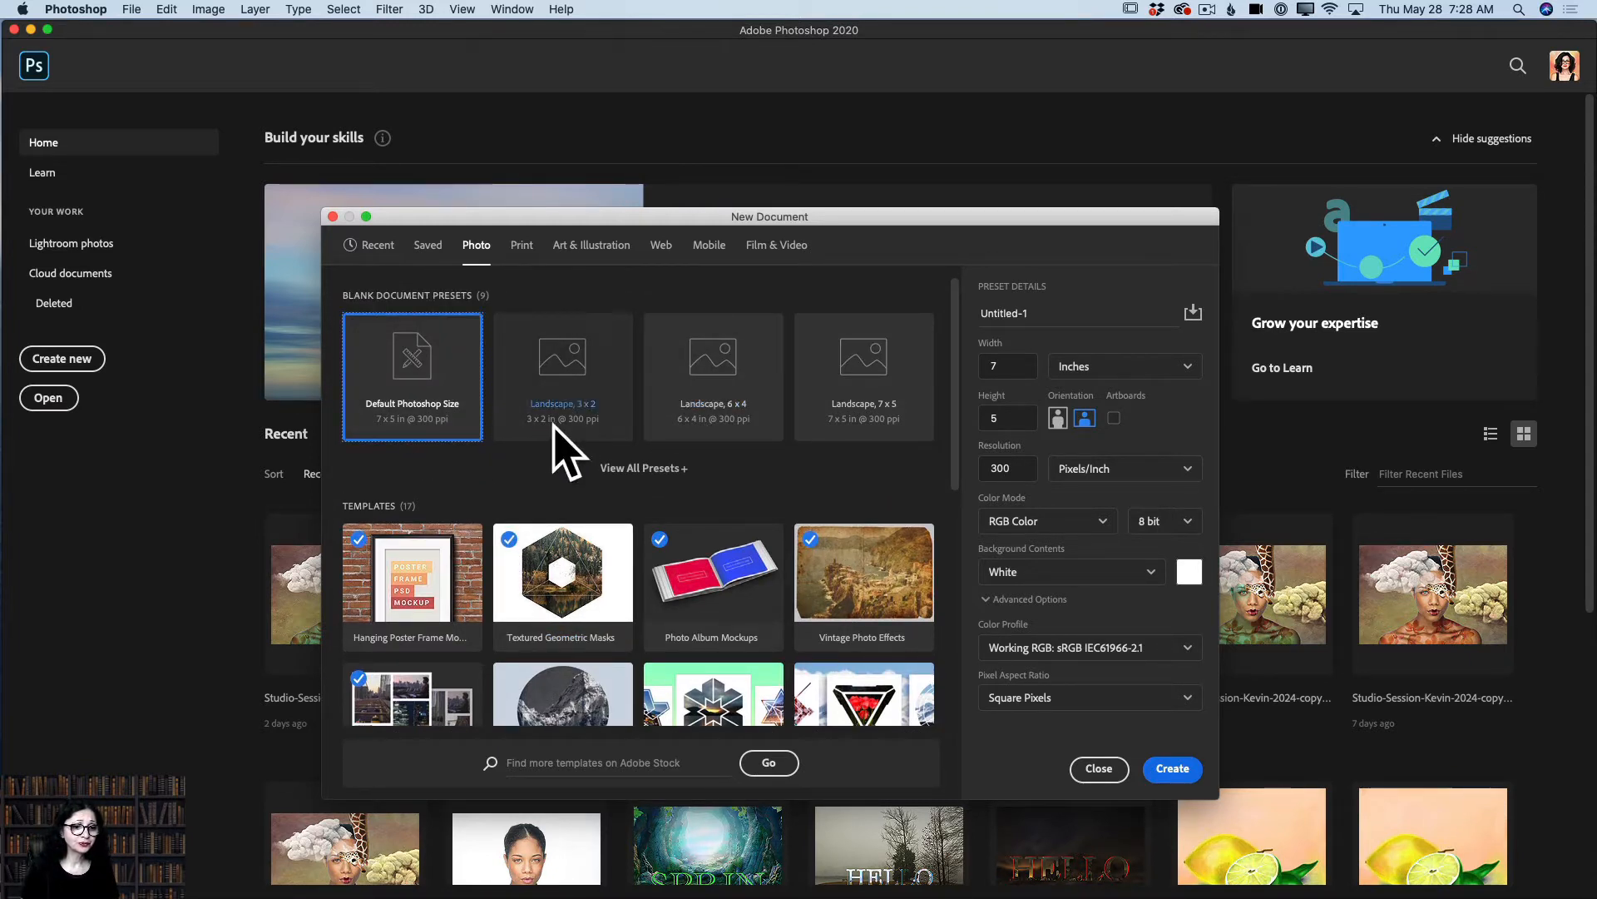
pyautogui.click(630, 469)
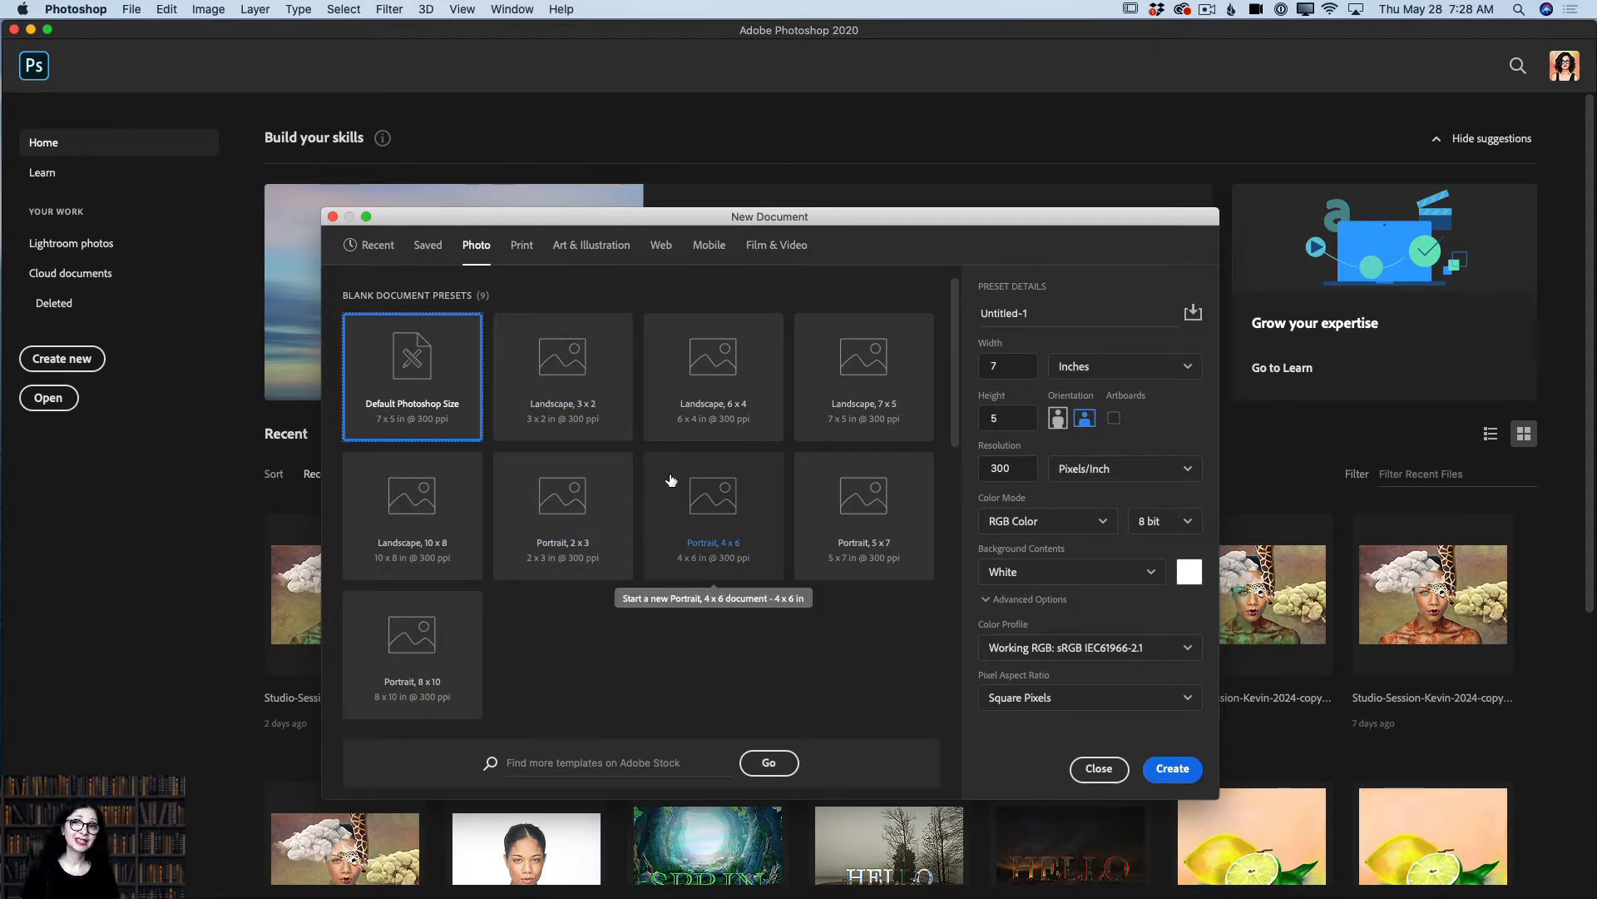
# Step: Compare the presets for Print, Art & Illustration, Web, Mobile and Film & Video documents
pyautogui.click(521, 247)
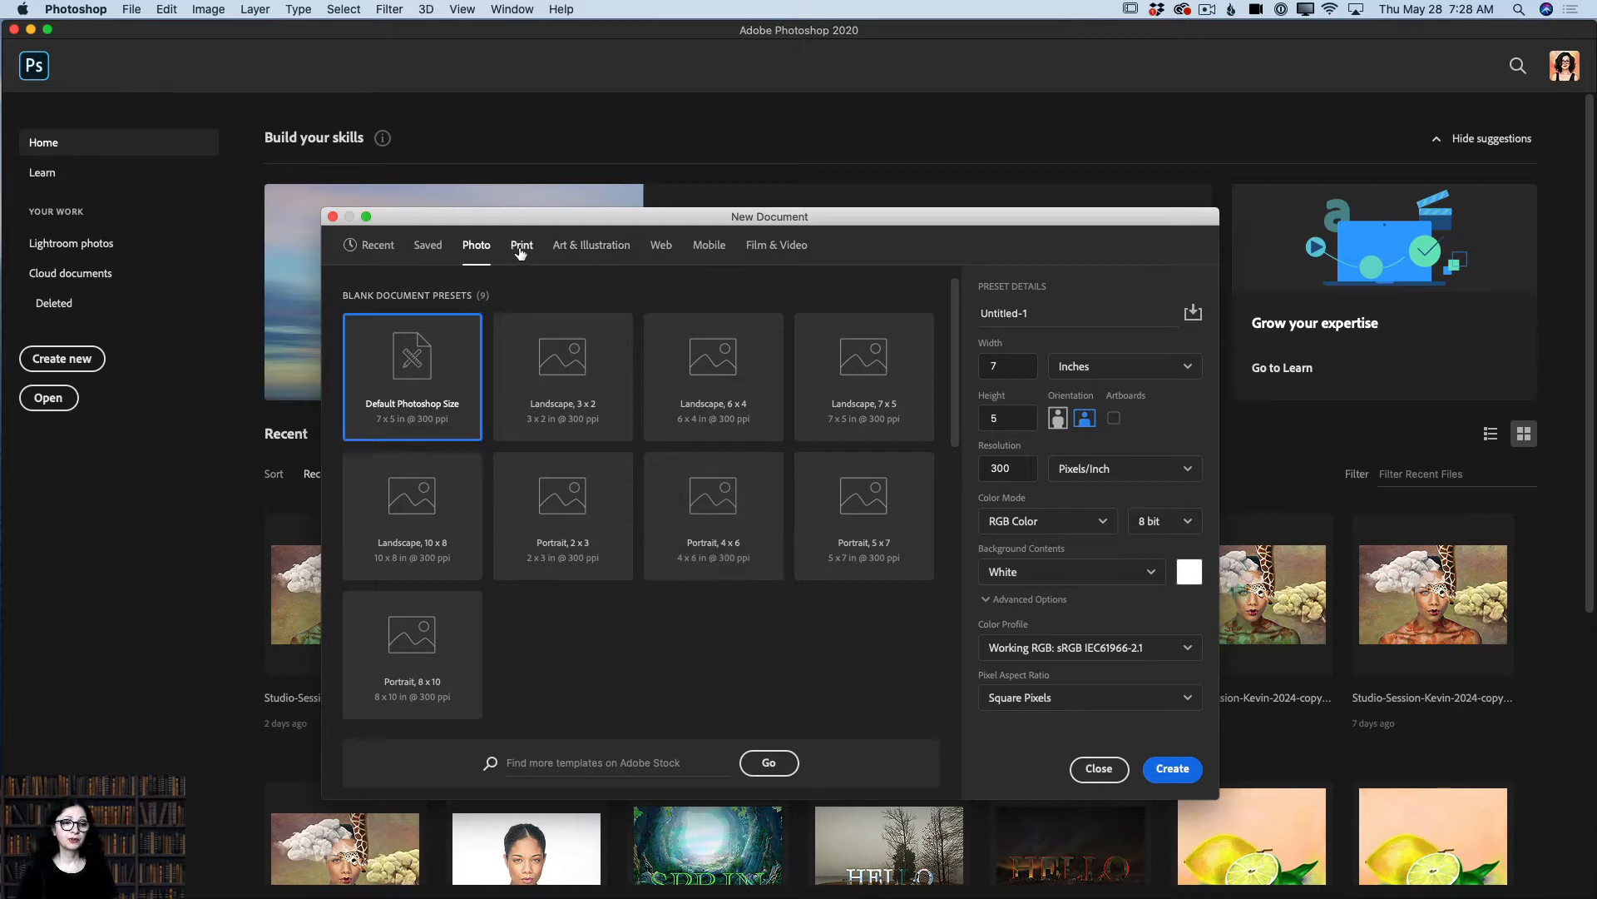
pyautogui.click(582, 246)
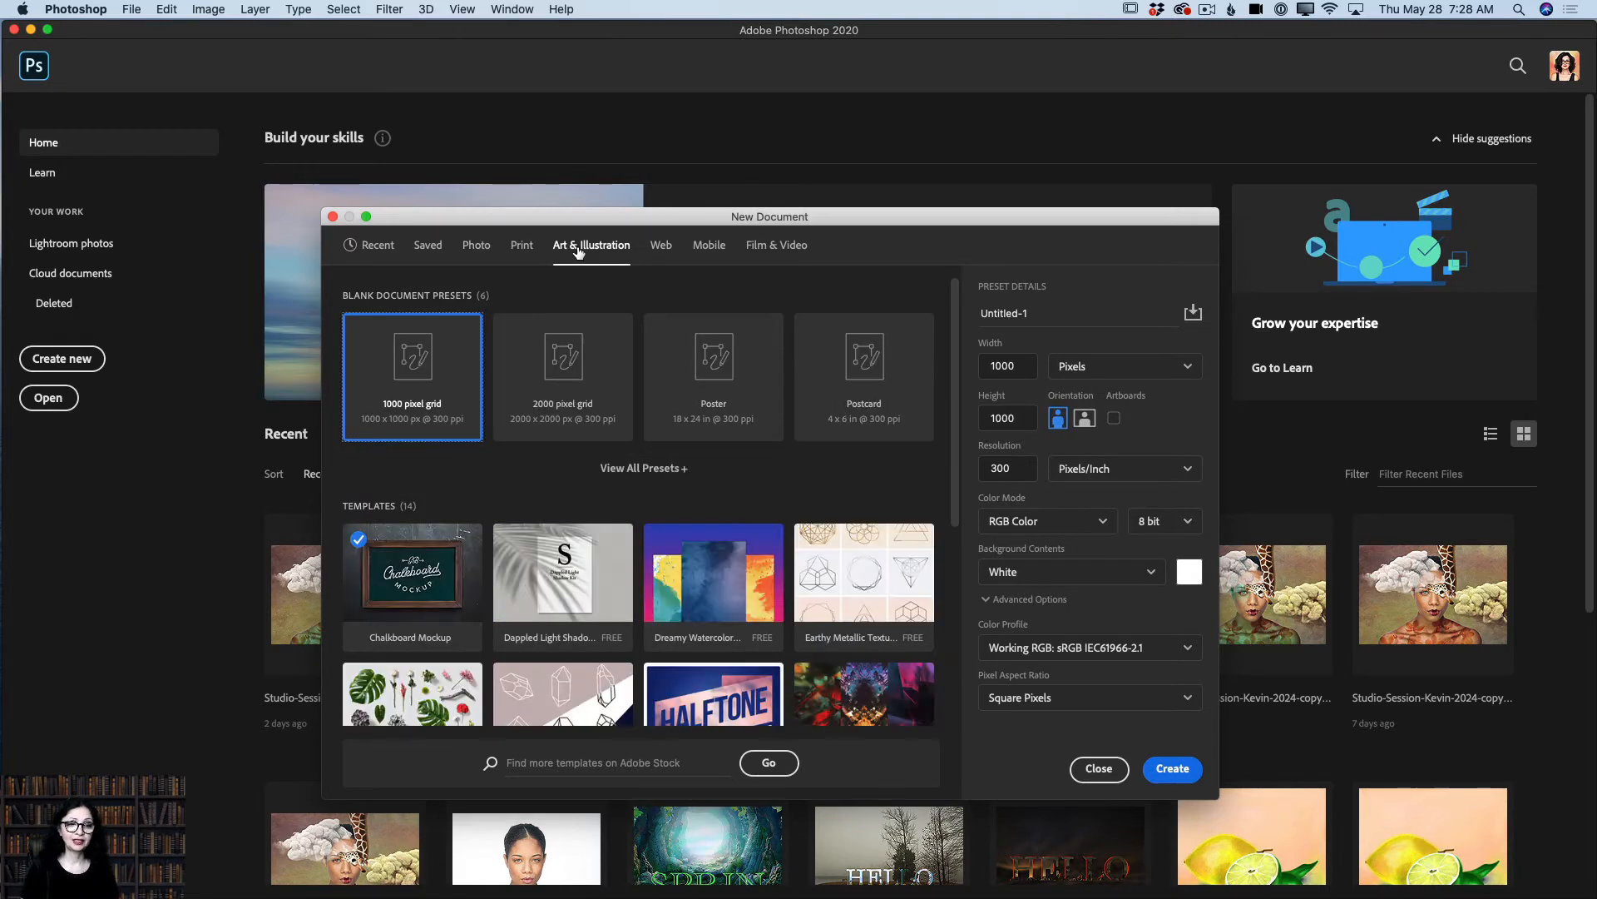
pyautogui.click(661, 246)
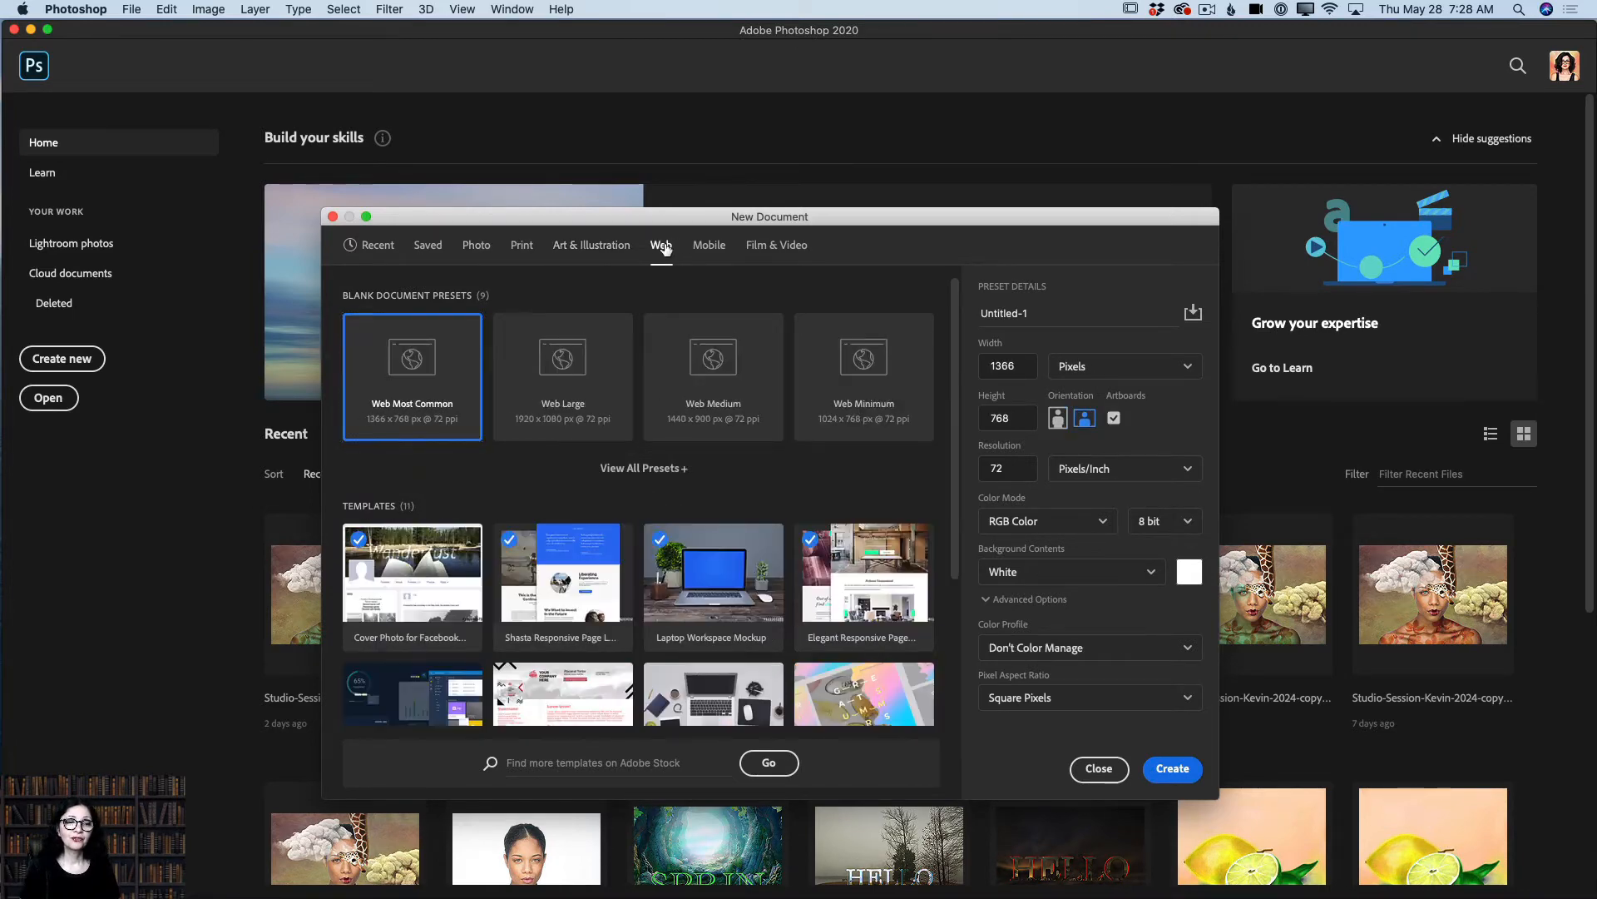
pyautogui.click(706, 250)
pyautogui.click(768, 248)
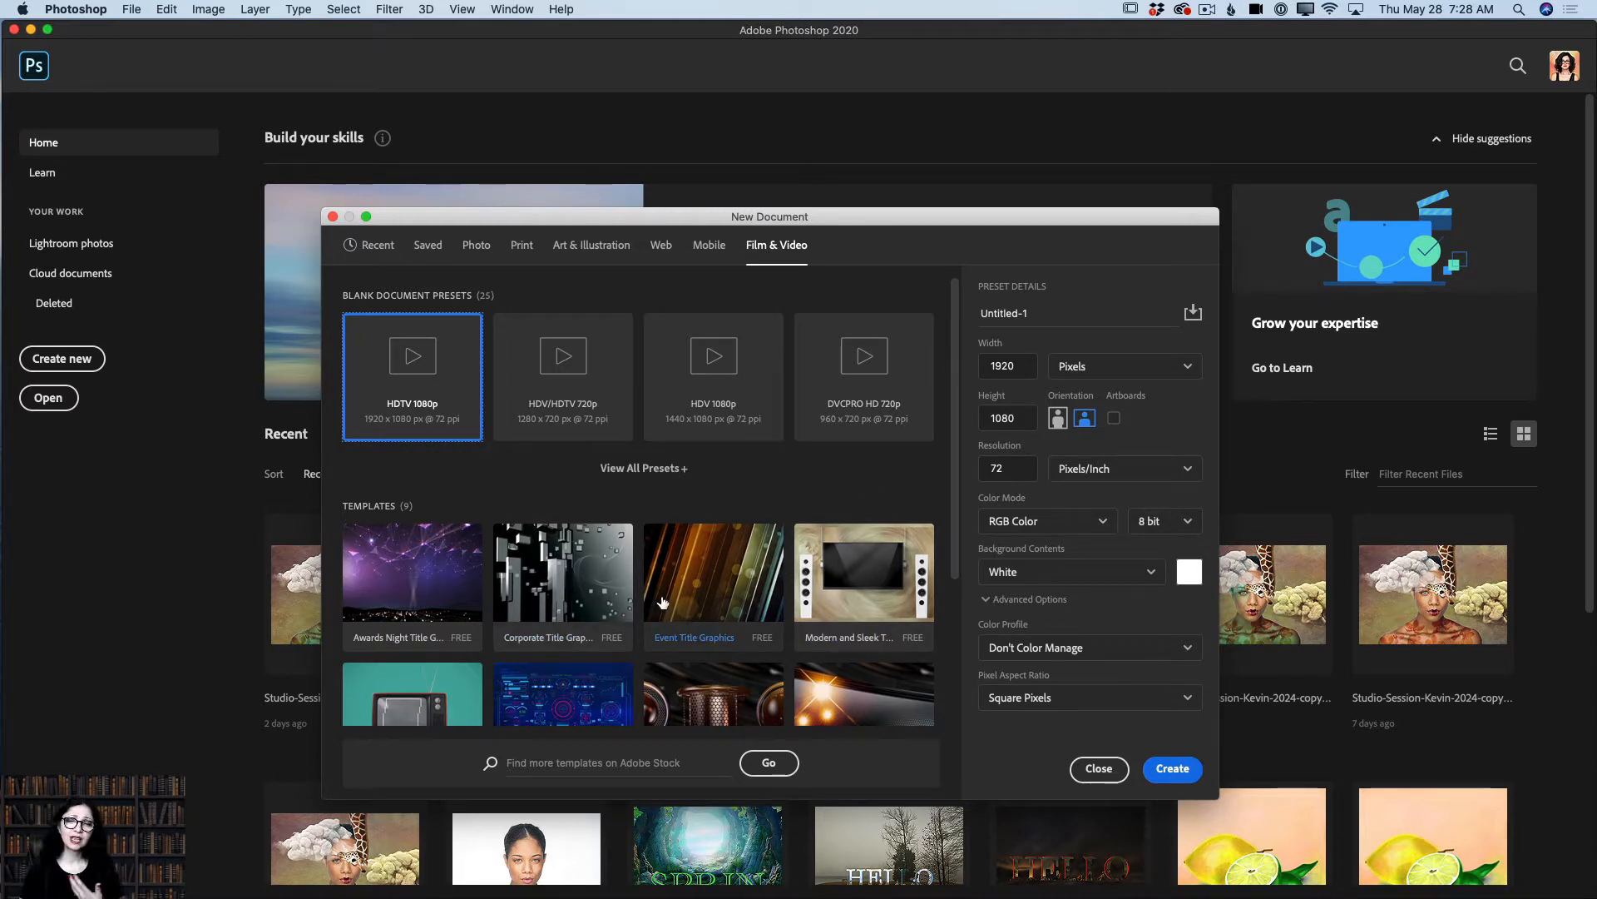
pyautogui.click(666, 246)
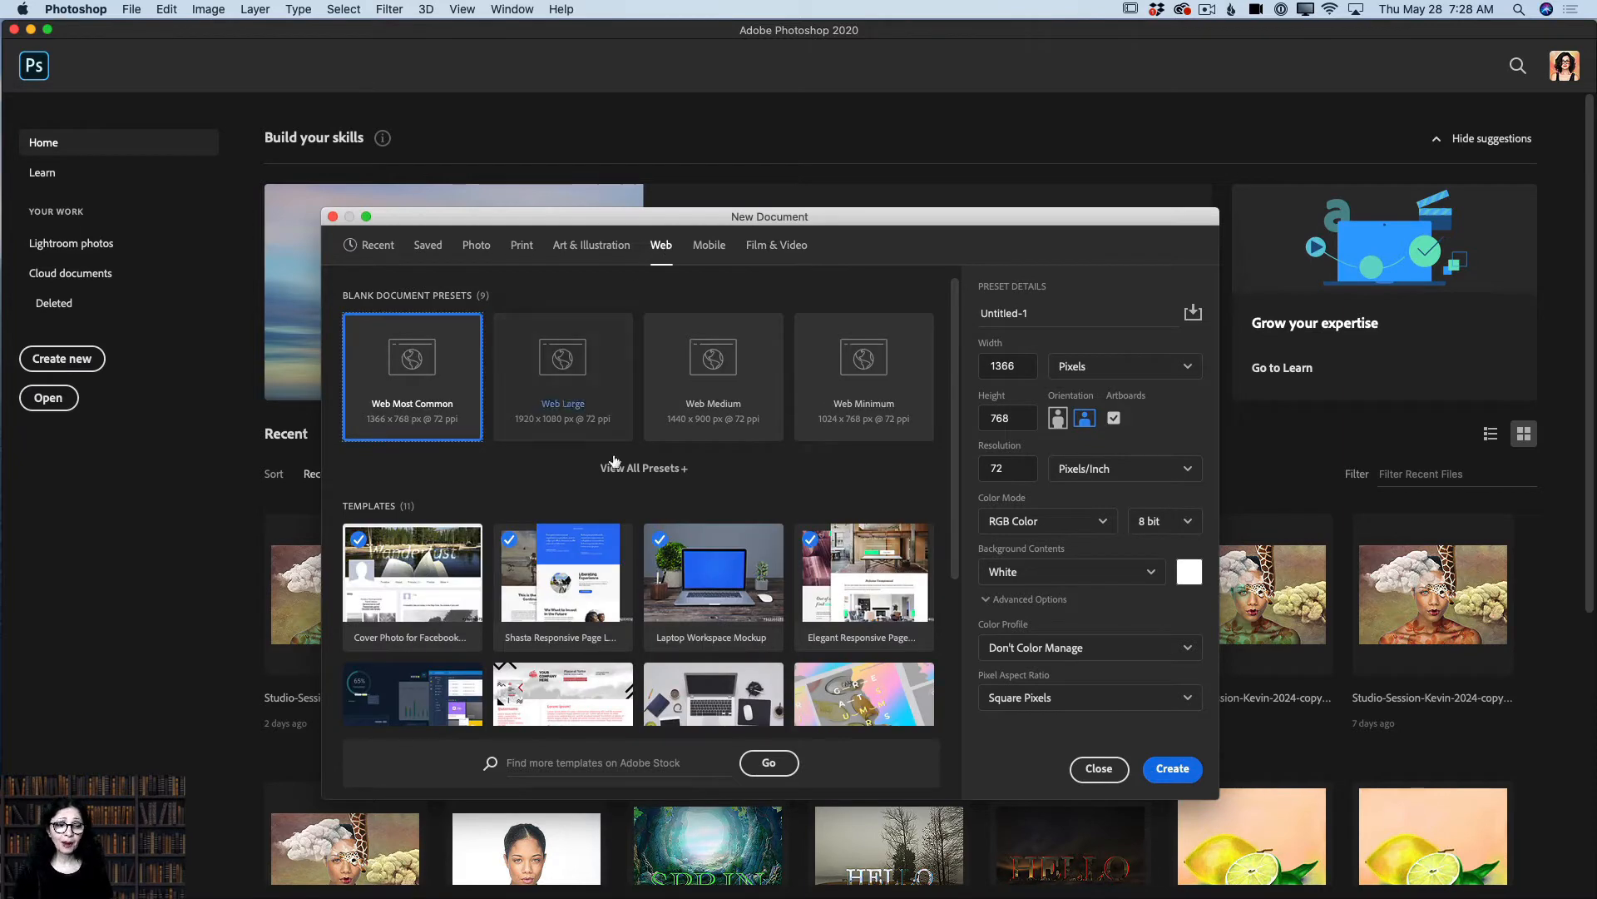
# Step: Return to the Photo presets with Default Photoshop Size and name the new document My Tutorial
pyautogui.click(477, 248)
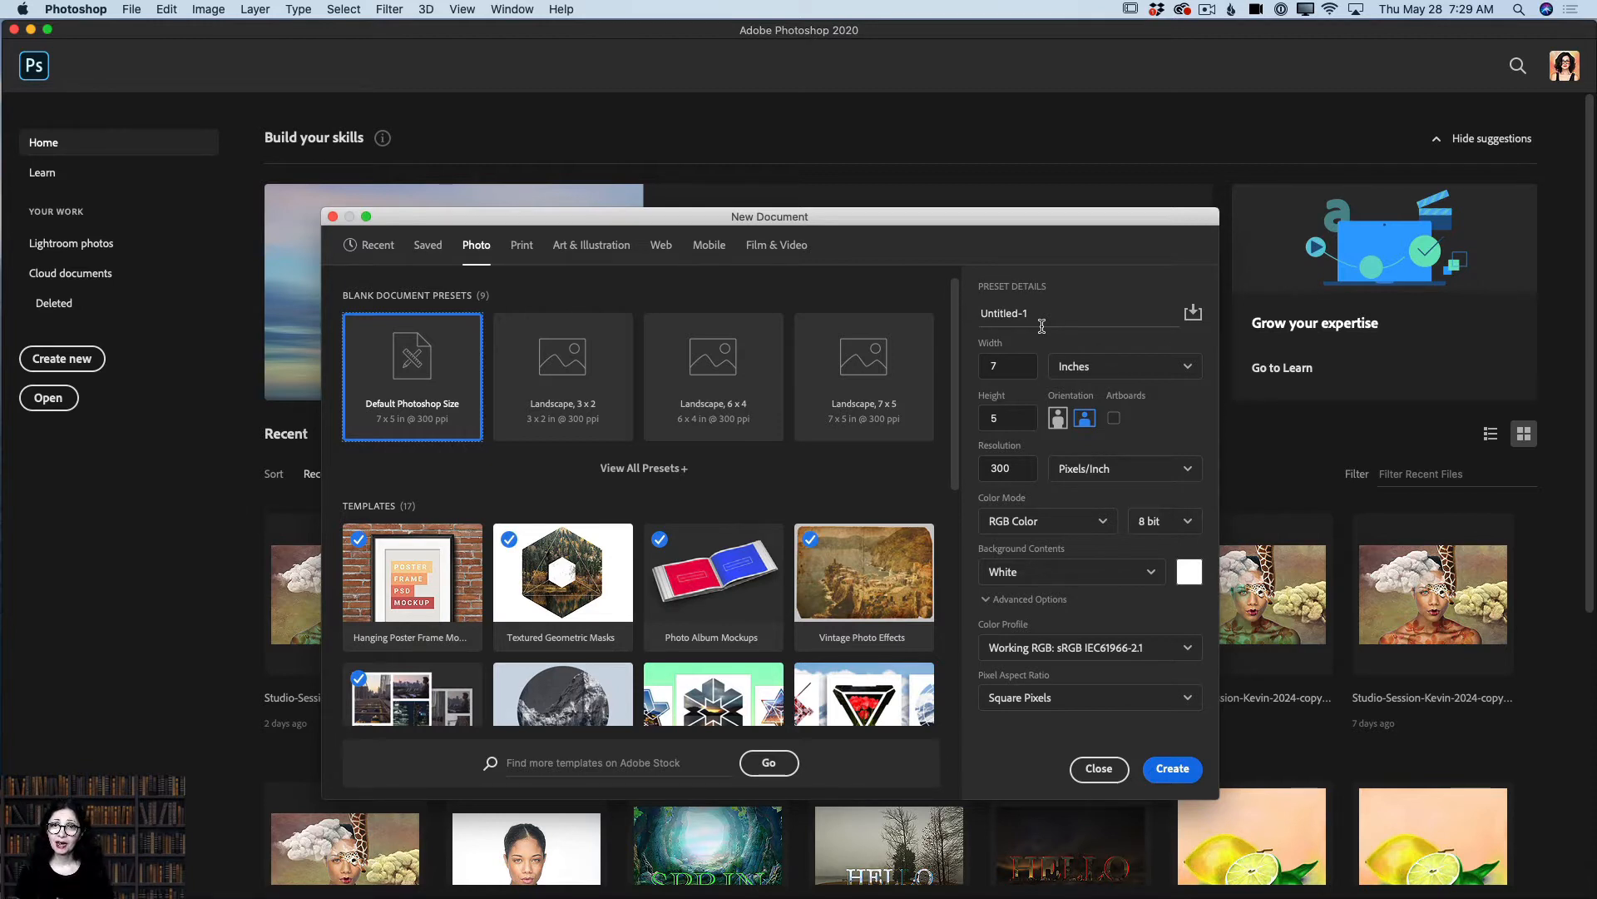
pyautogui.moveTo(1042, 323); pyautogui.dragTo(957, 315)
pyautogui.write('My Tutorial')
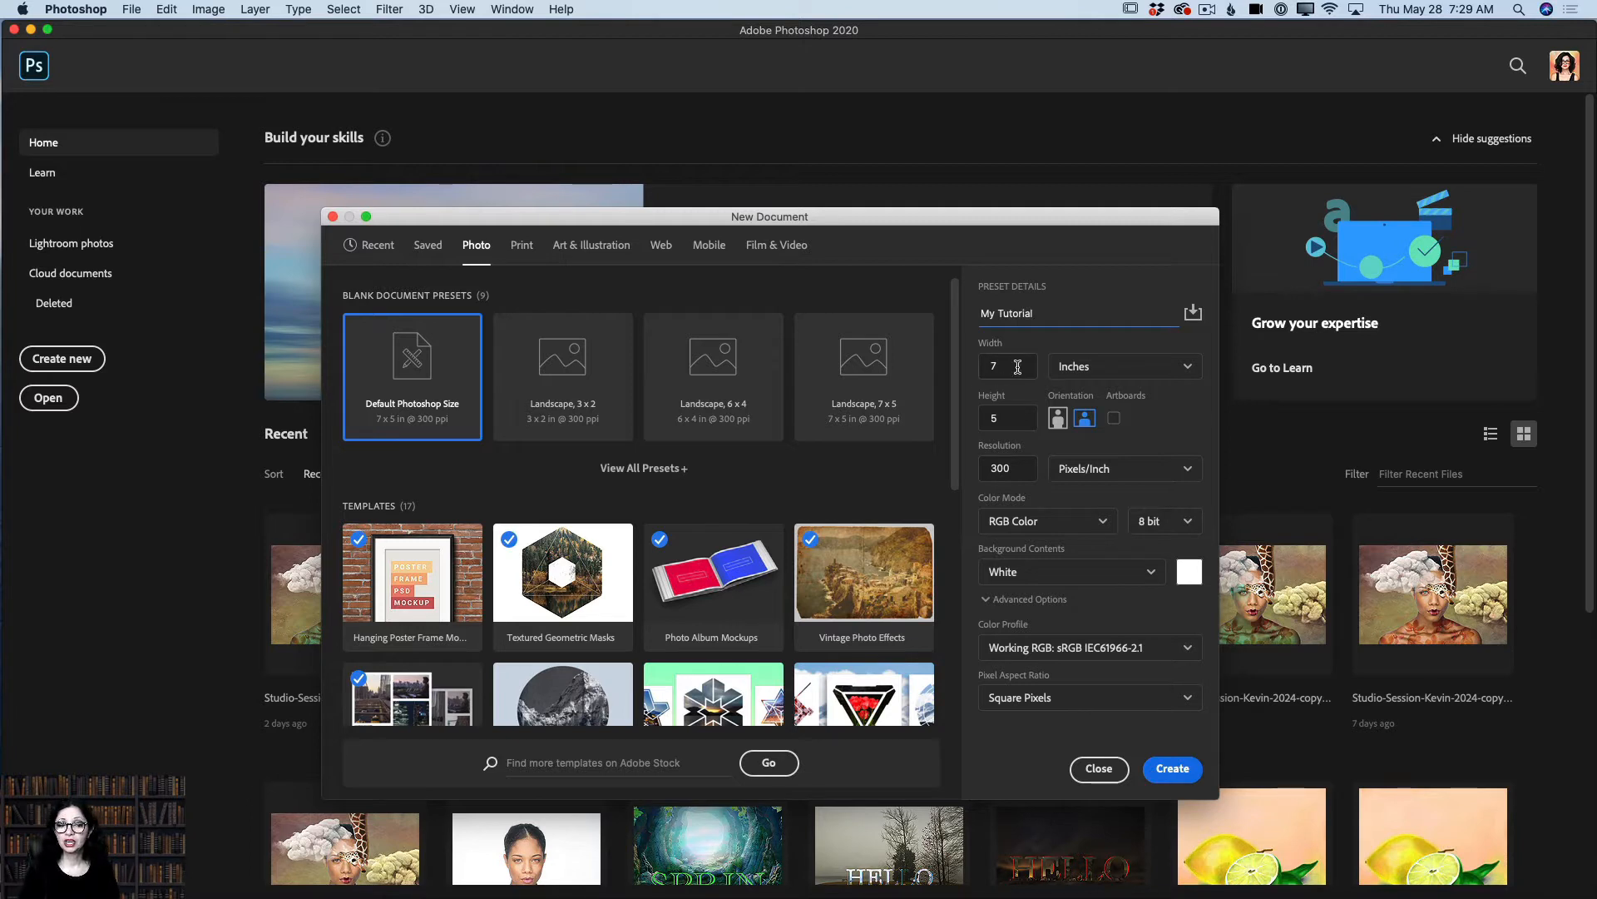
# Step: Review the measurement units for width and resolution and the Artboards option in the preset details
pyautogui.click(1193, 368)
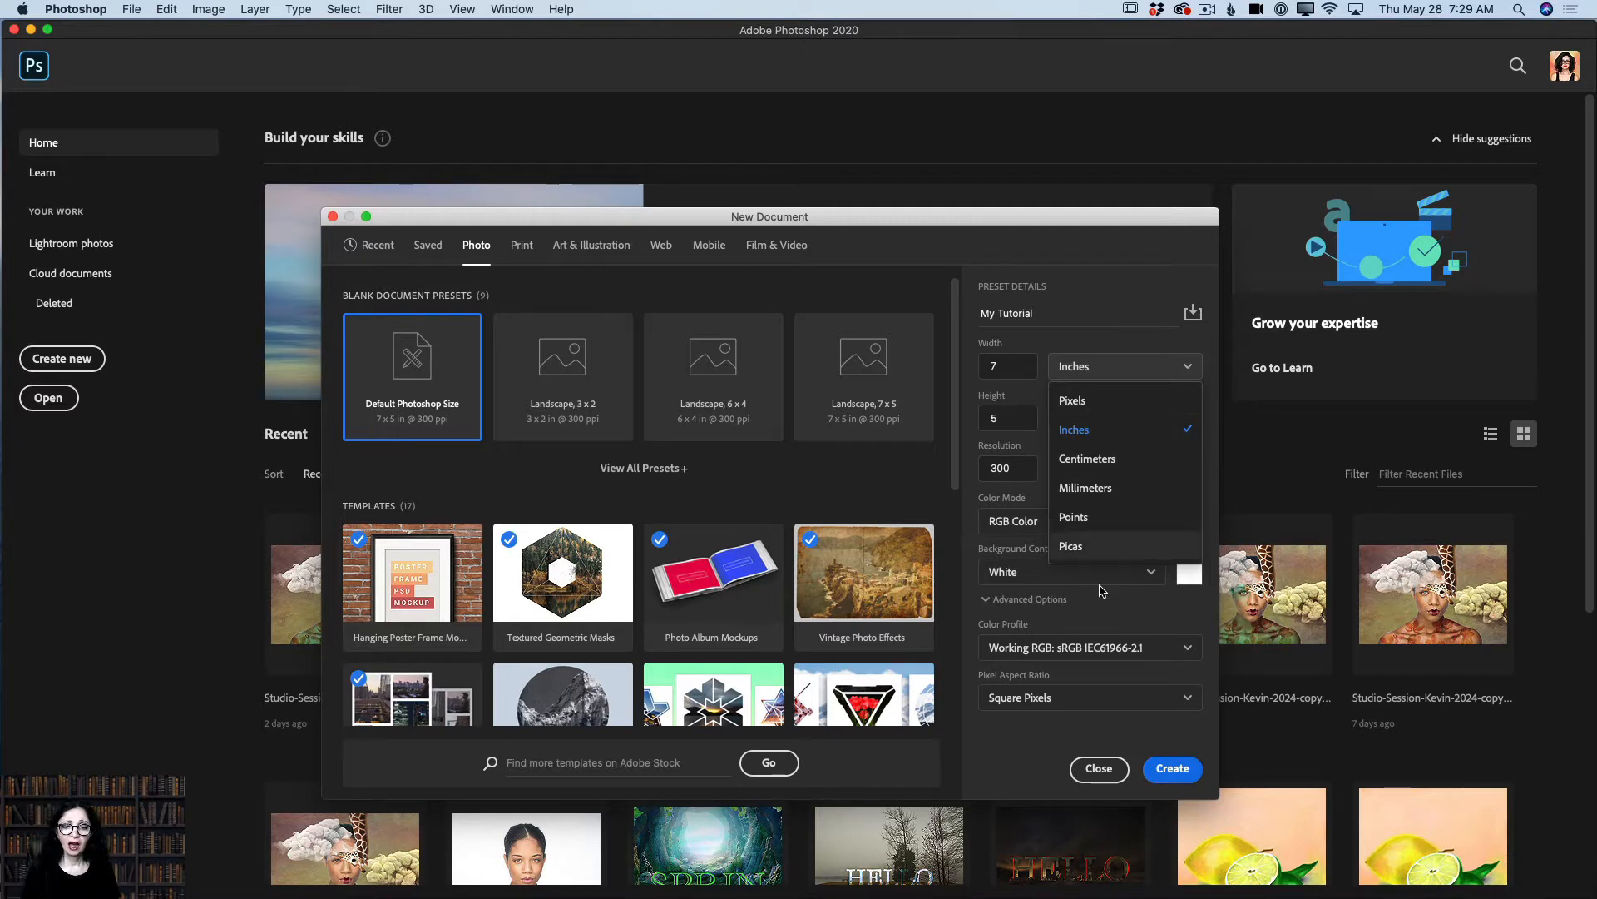
pyautogui.click(1115, 343)
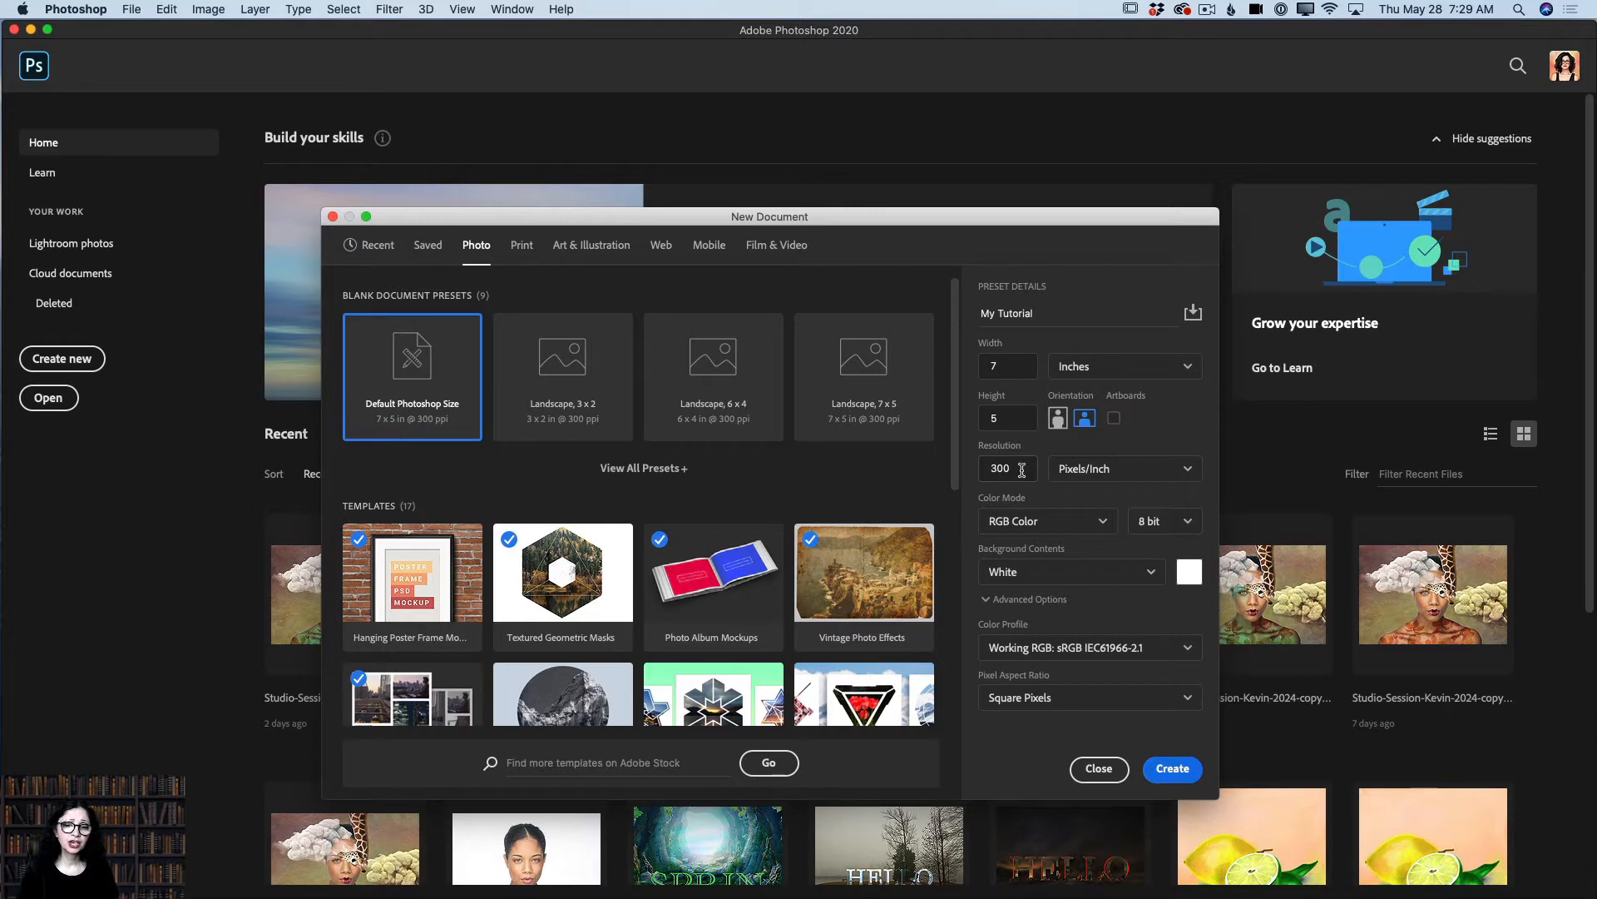
pyautogui.click(1201, 470)
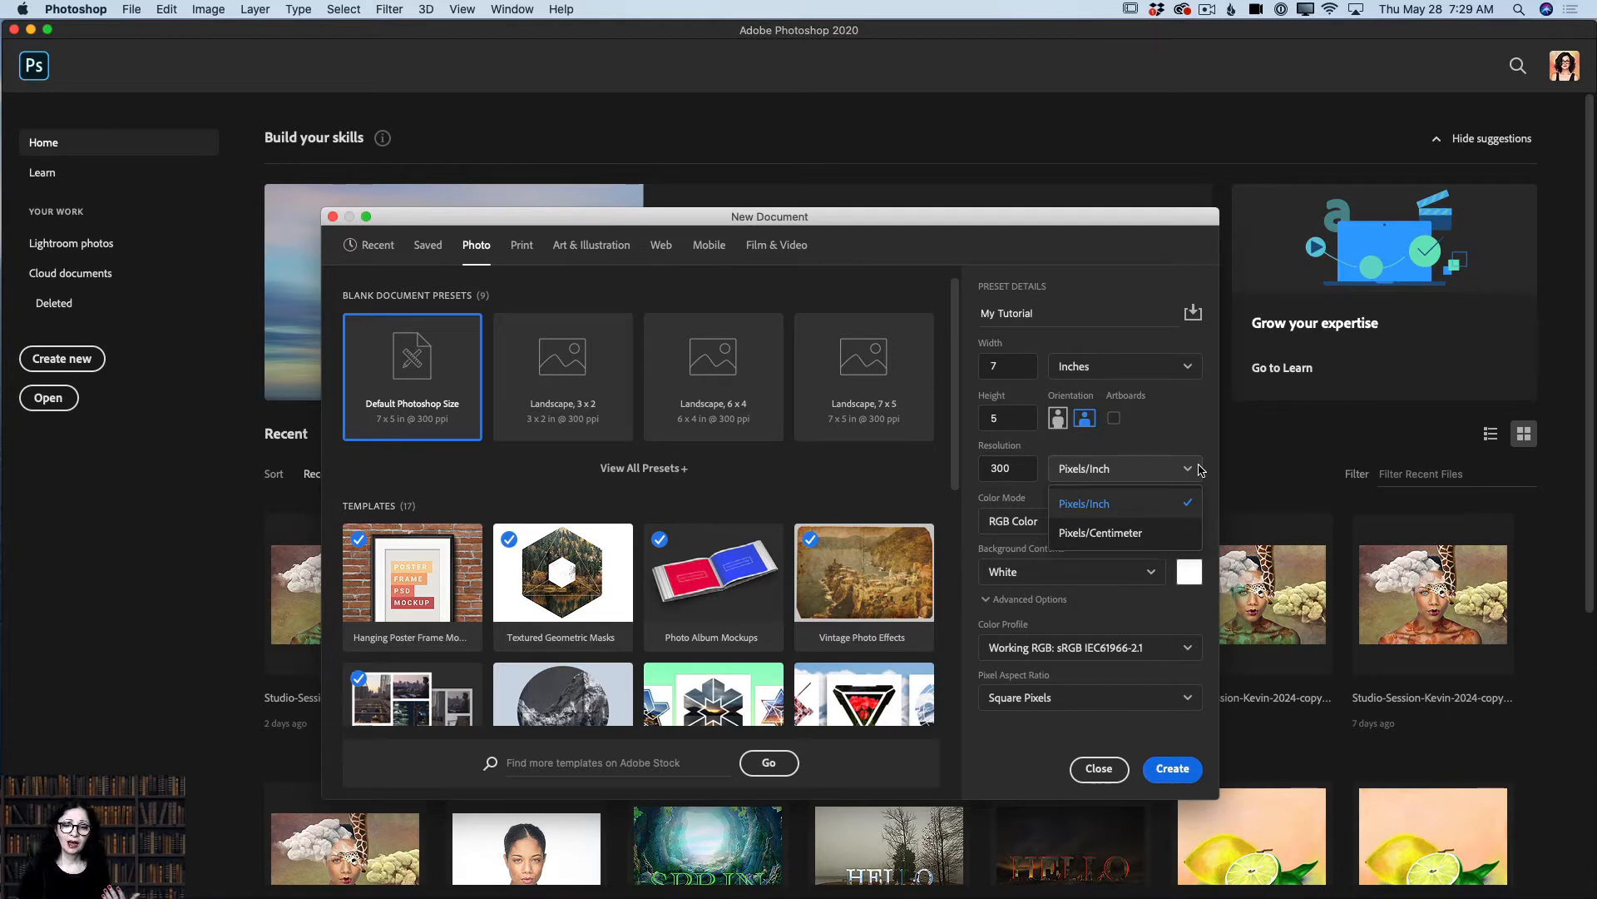
pyautogui.click(1167, 445)
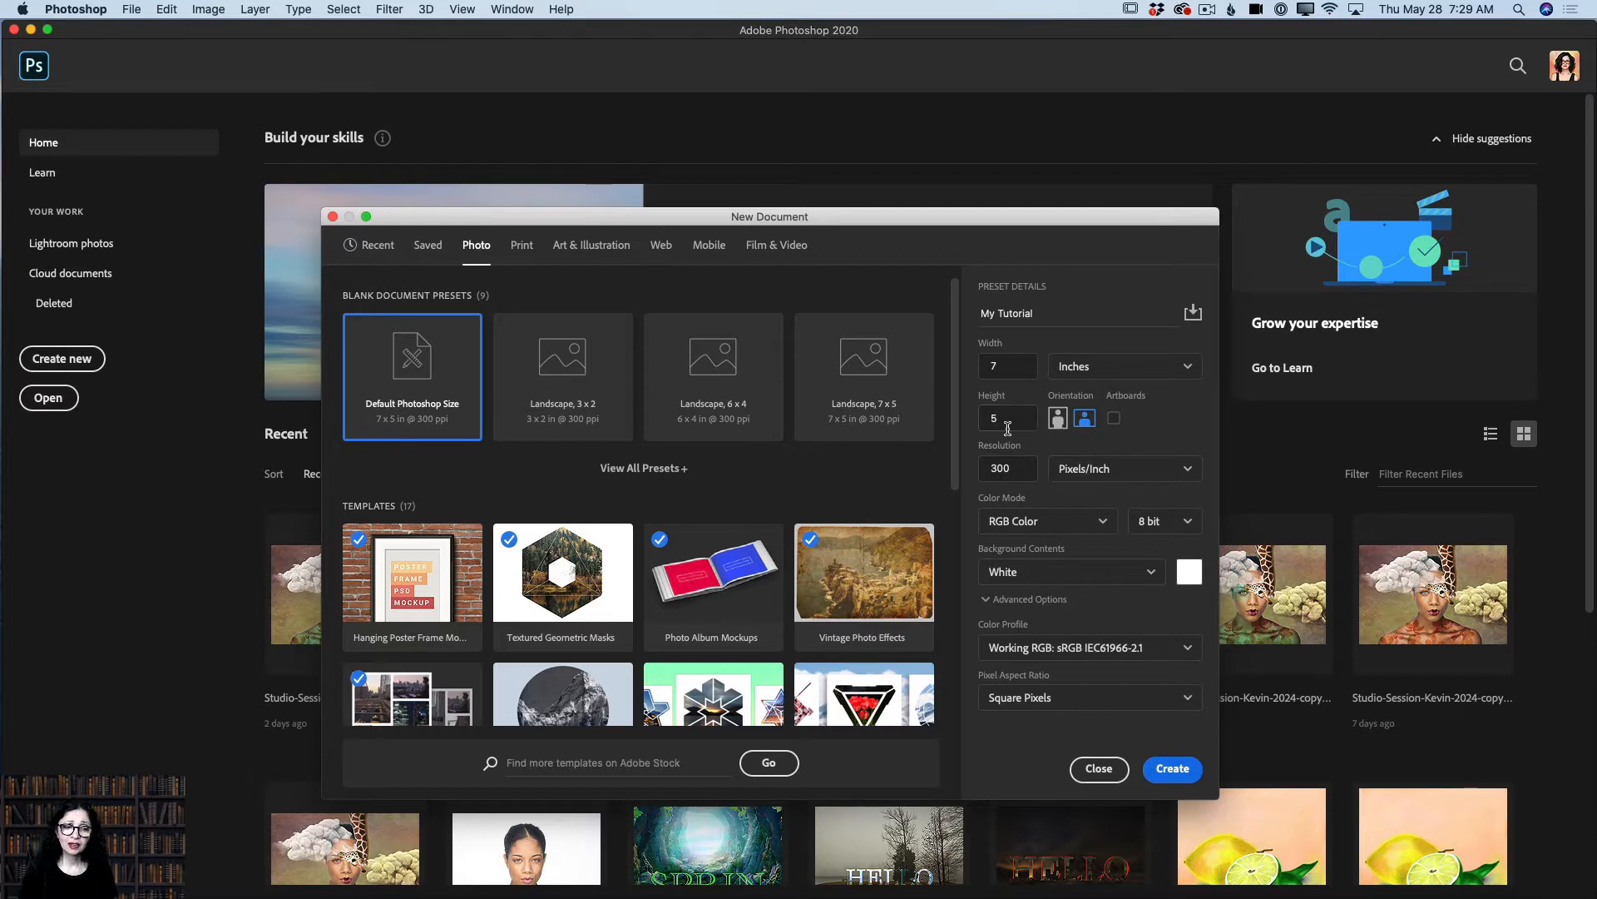
pyautogui.click(1117, 421)
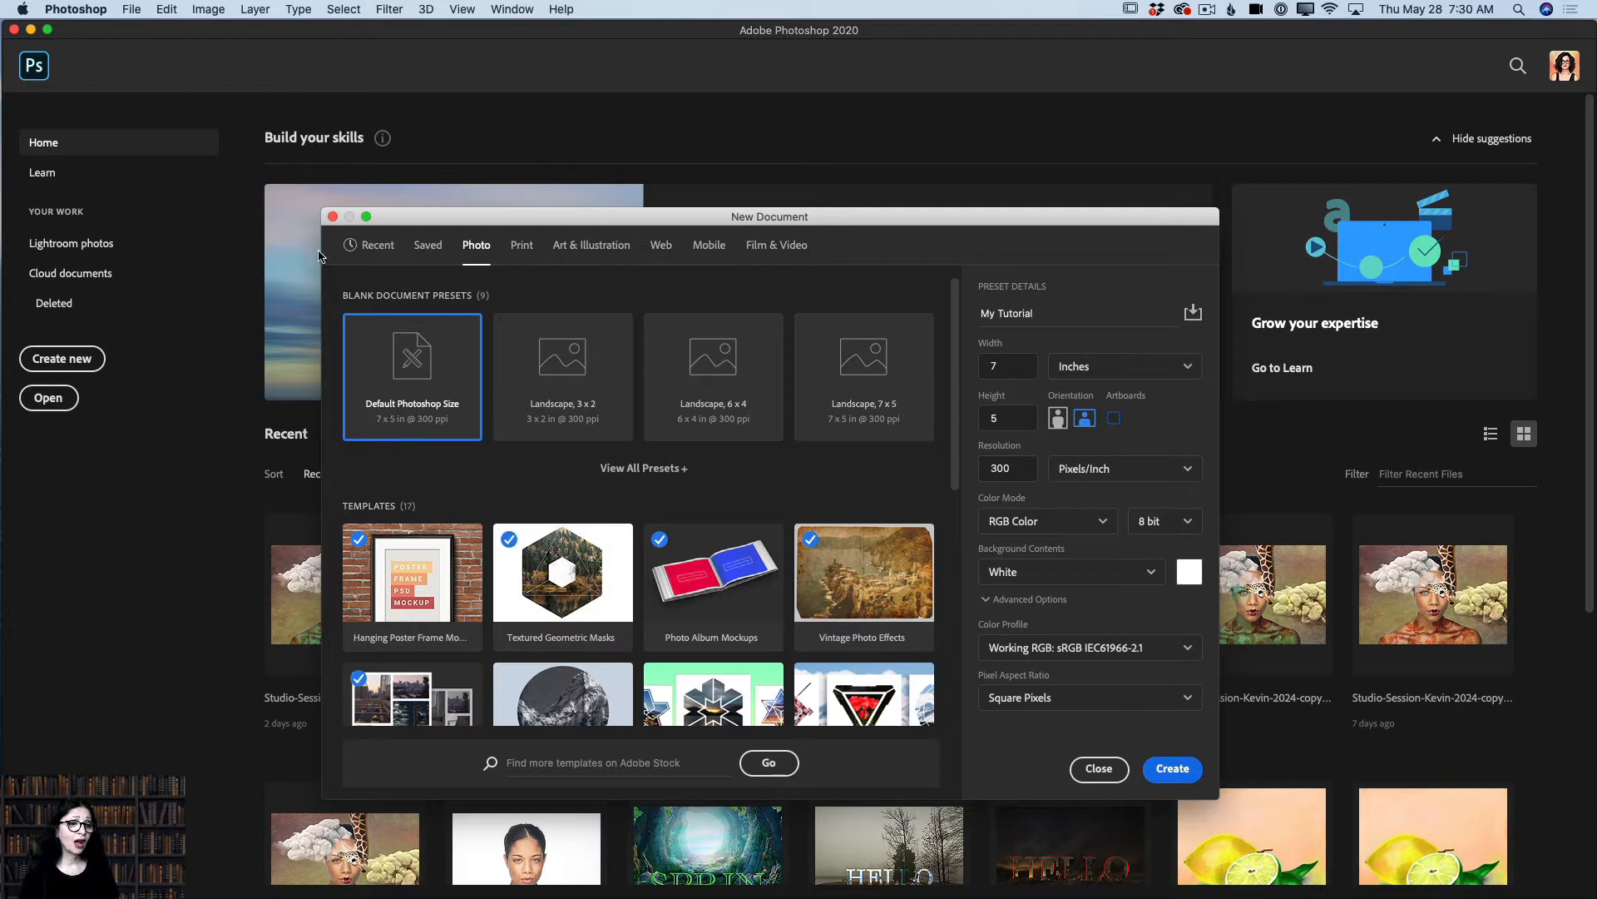
# Step: Switch to the recent Clipboard preset and set its custom background color to red ec0808
pyautogui.click(386, 251)
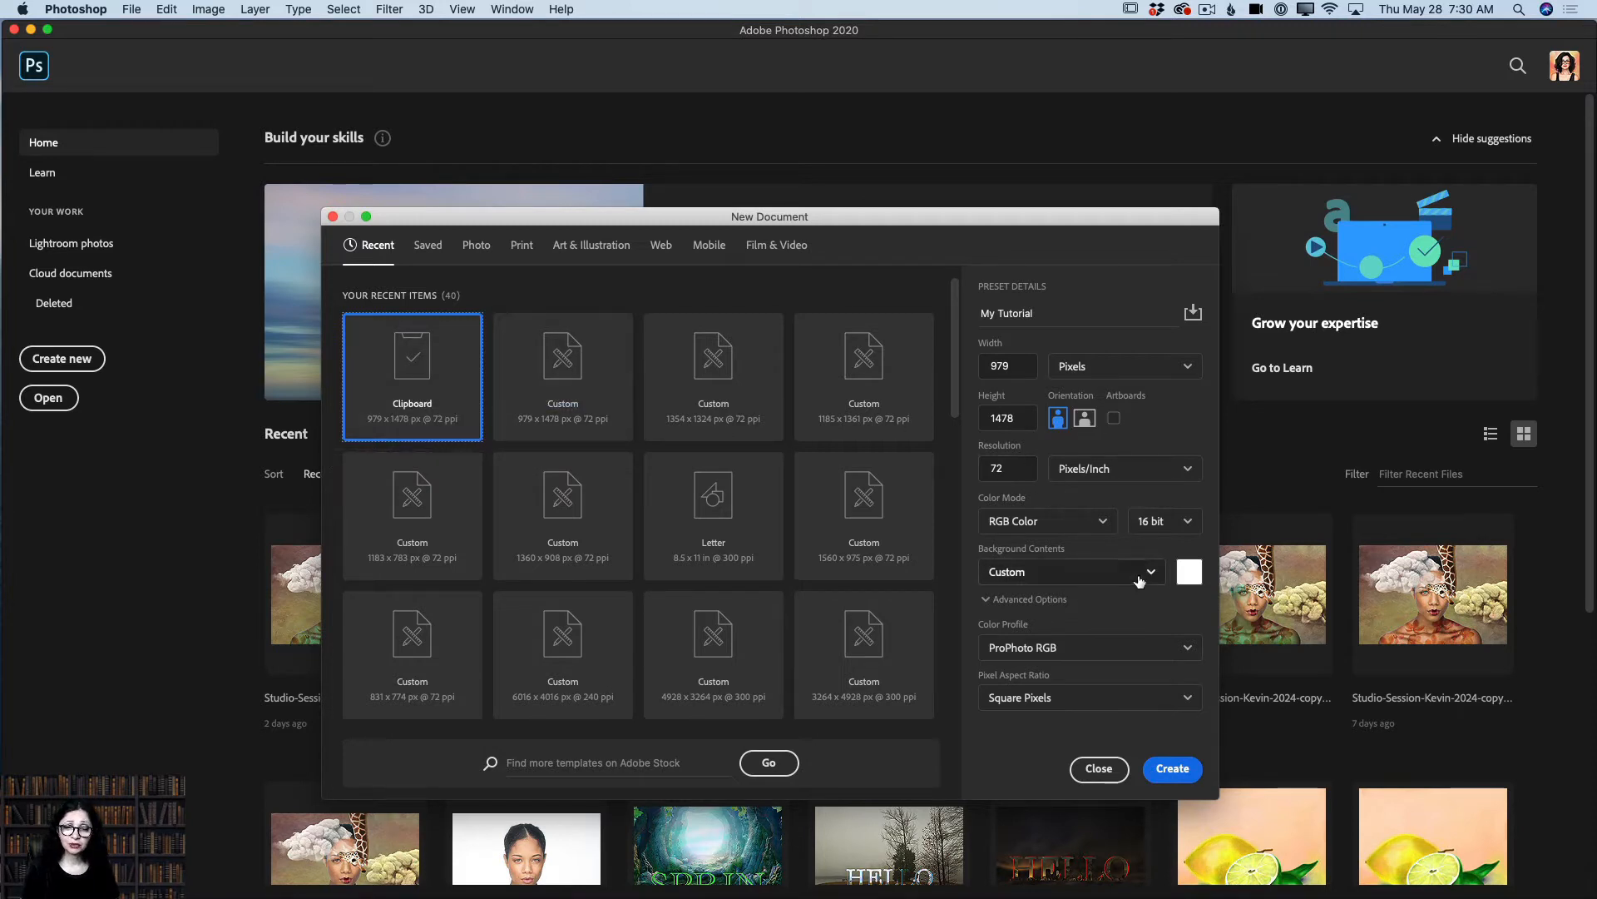
pyautogui.click(1190, 574)
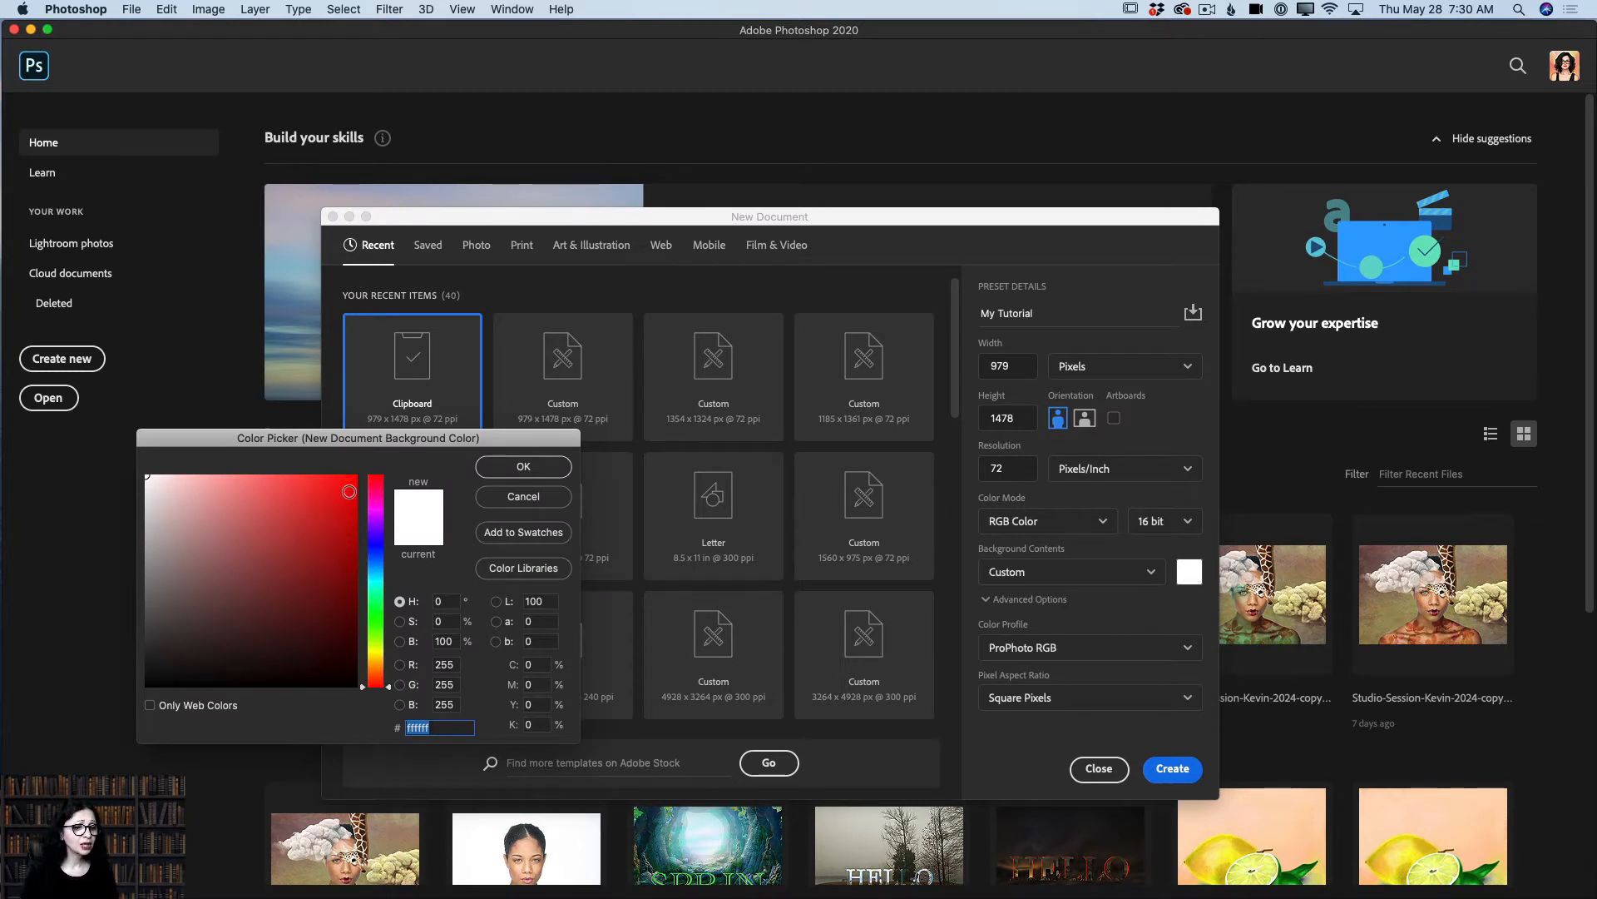
pyautogui.click(350, 489)
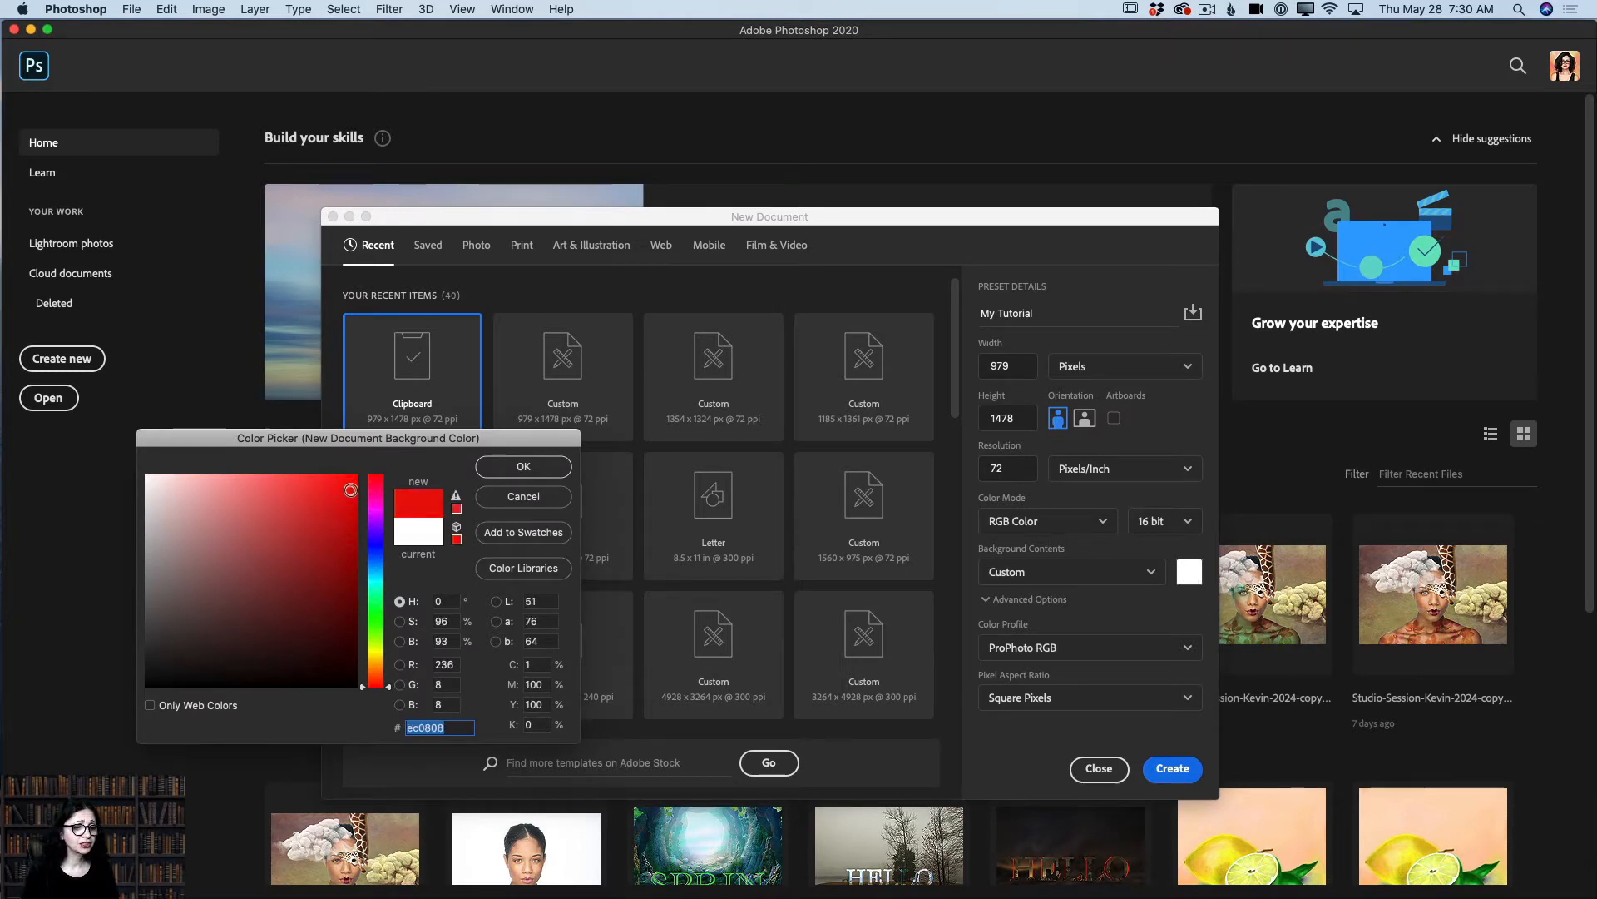
pyautogui.click(507, 472)
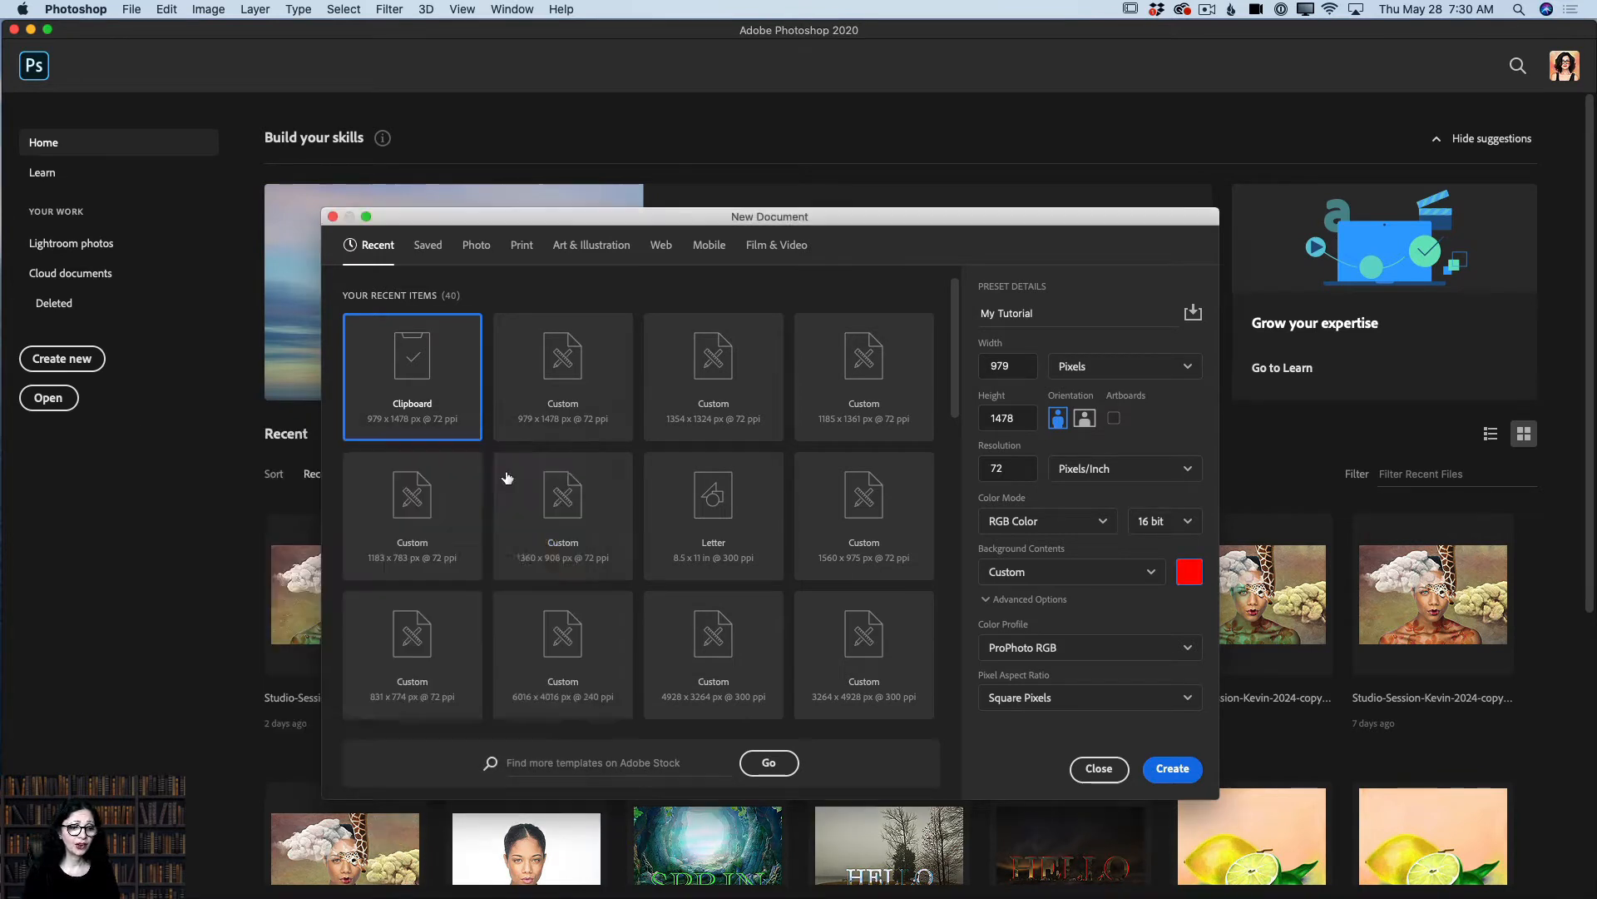
# Step: Check the background contents choices, keep Custom, and create the My Tutorial document
pyautogui.click(1152, 575)
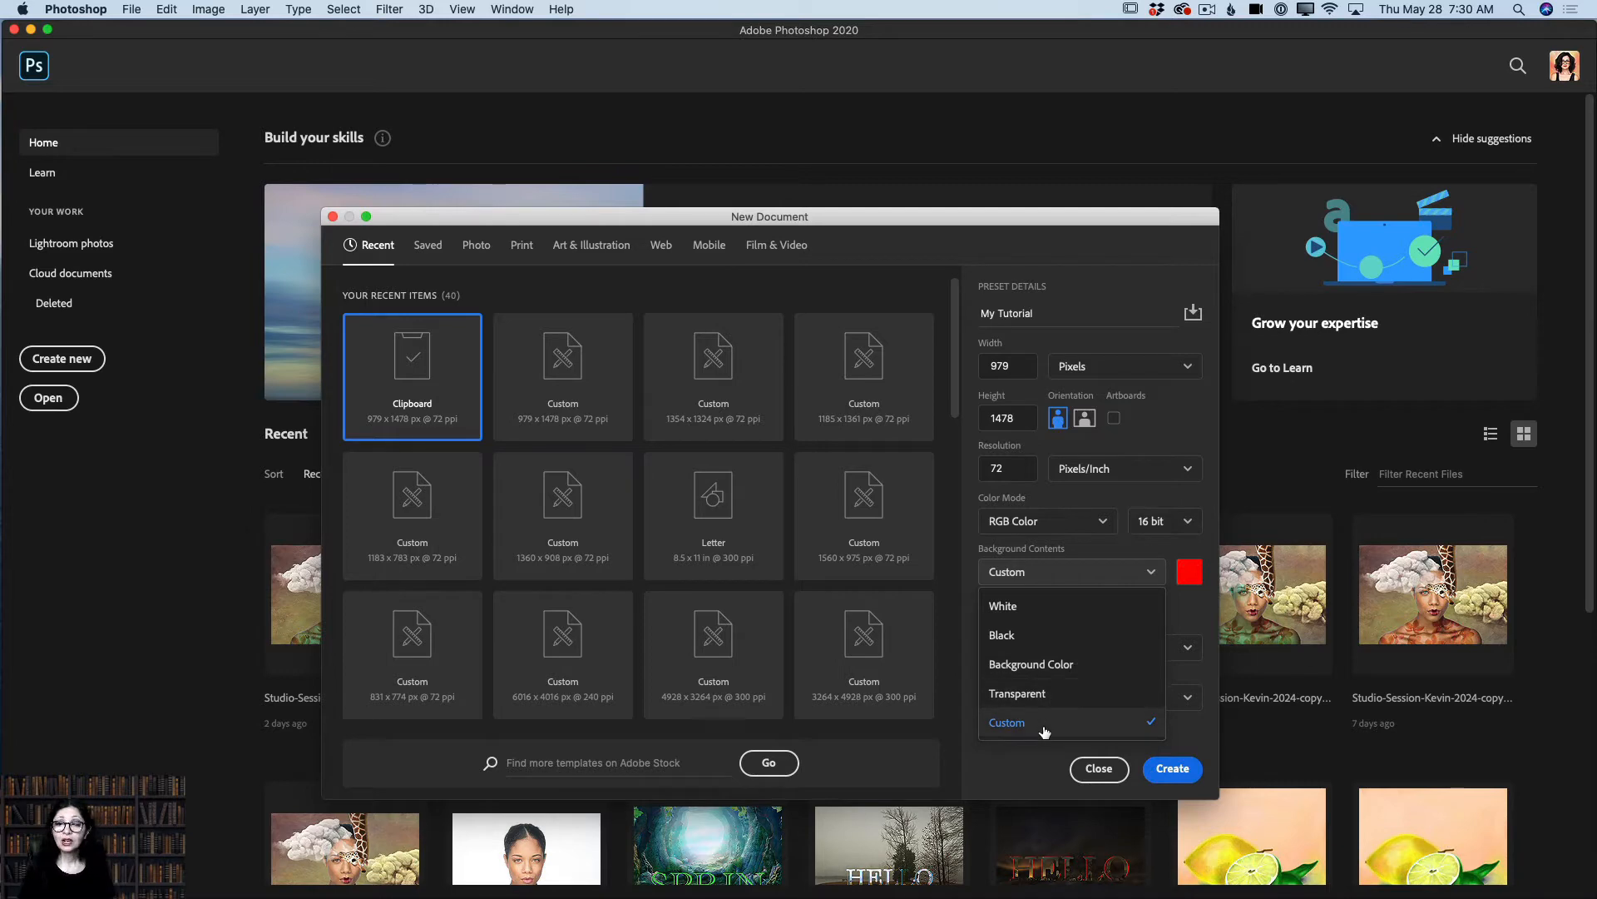
pyautogui.click(1201, 447)
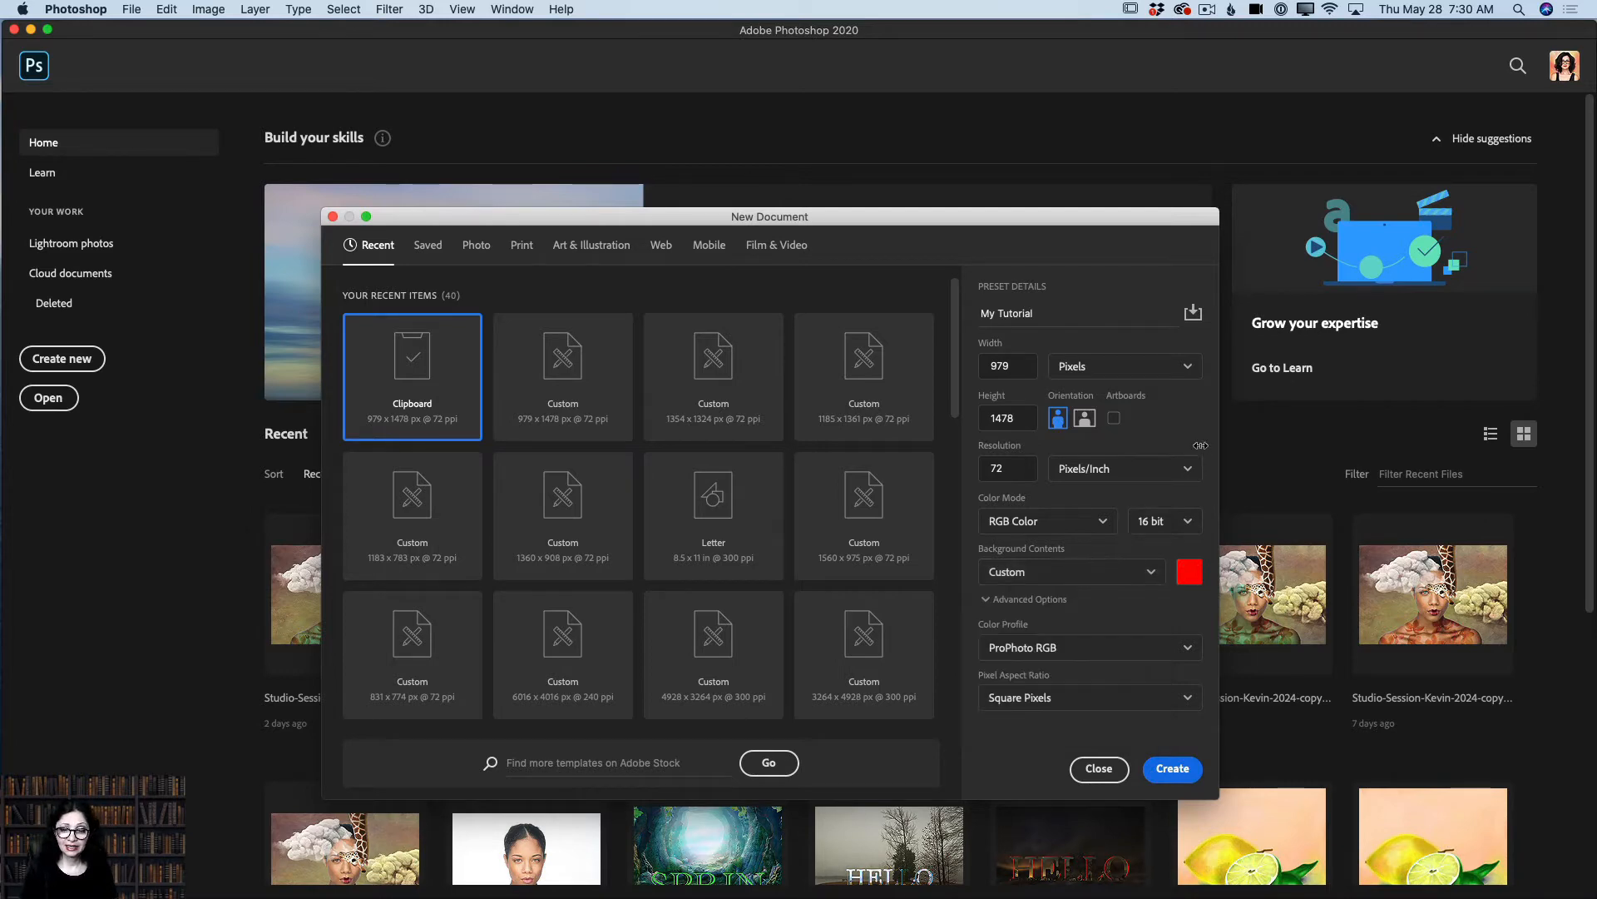
pyautogui.click(1174, 768)
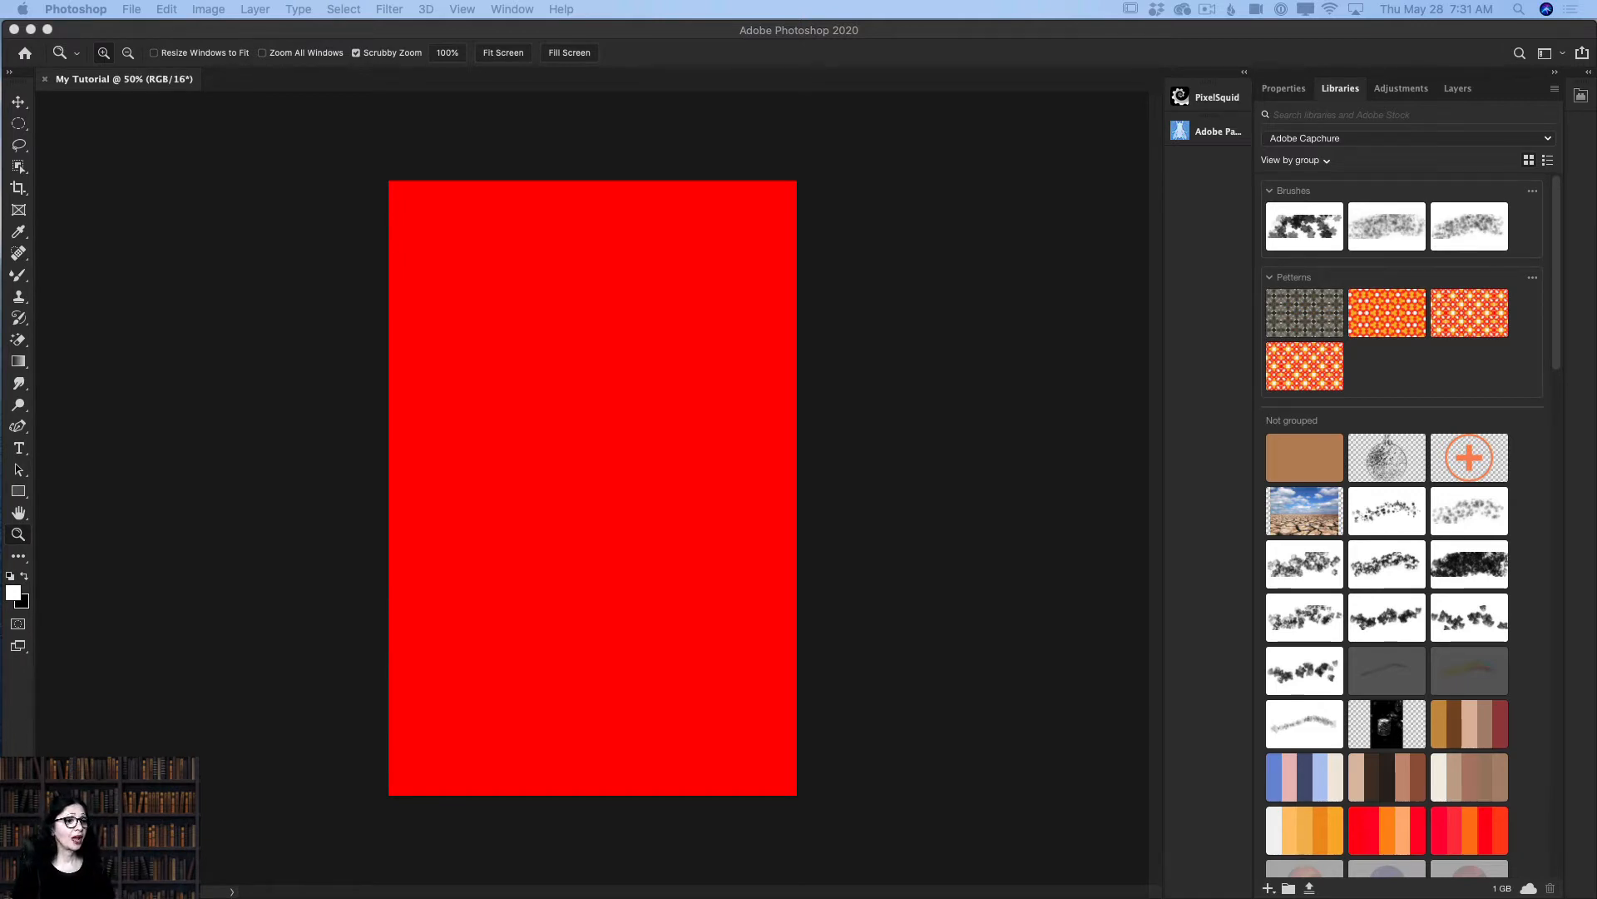
# Step: Create another new document from the recent Clipboard preset in landscape orientation, 1478 x 979 pixels
pyautogui.click(136, 10)
pyautogui.click(146, 30)
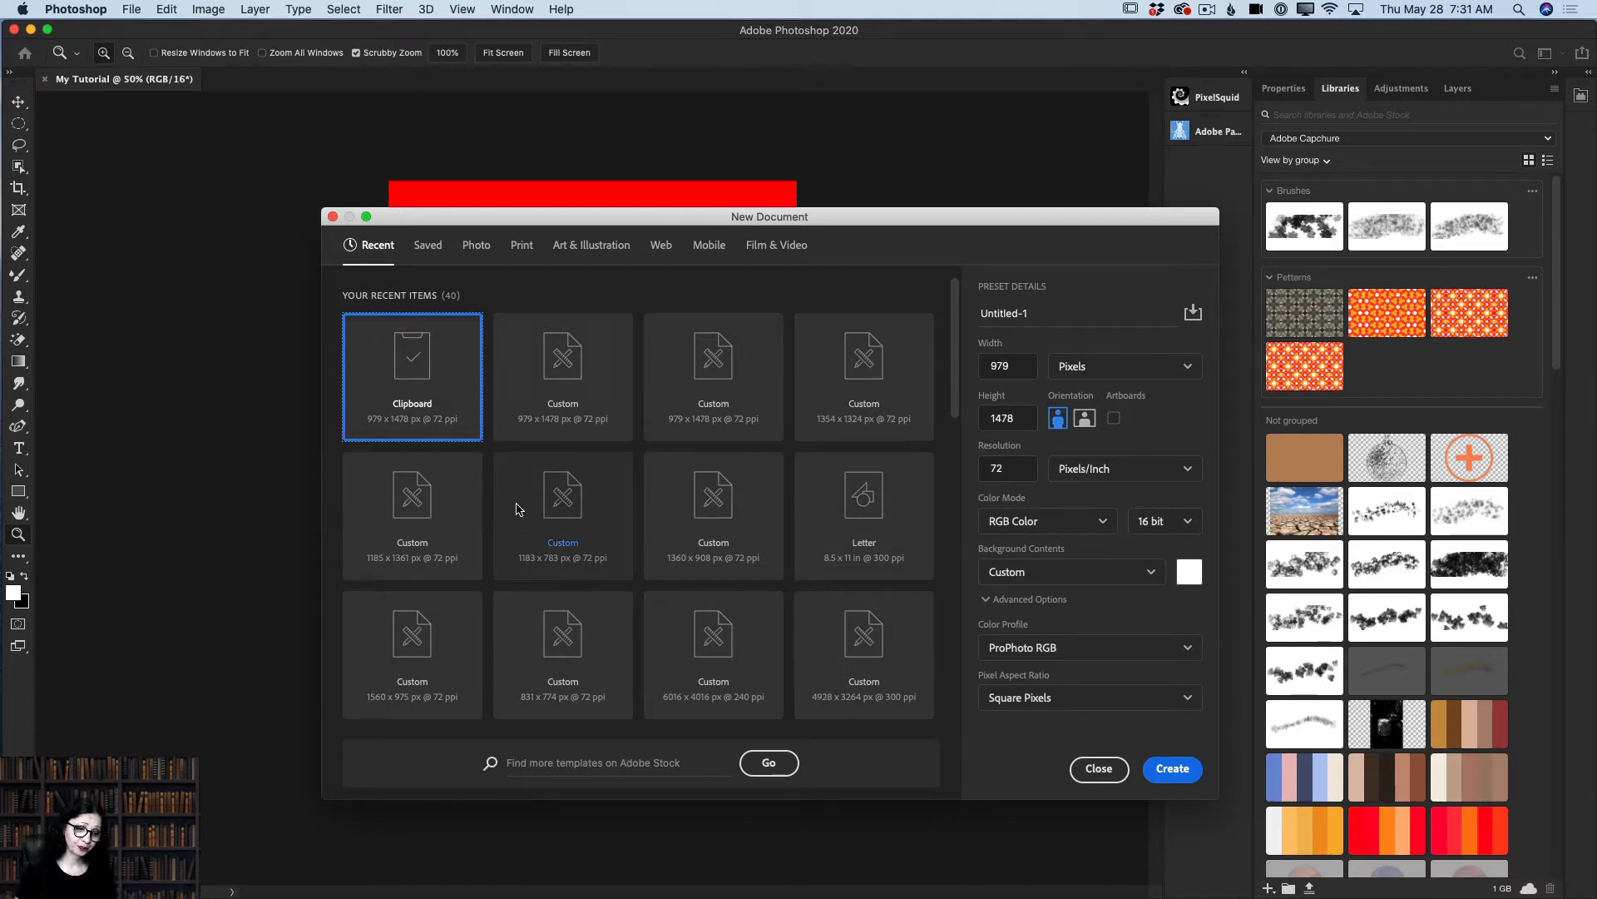
pyautogui.scroll(-5, 524, 524)
pyautogui.scroll(5, 524, 533)
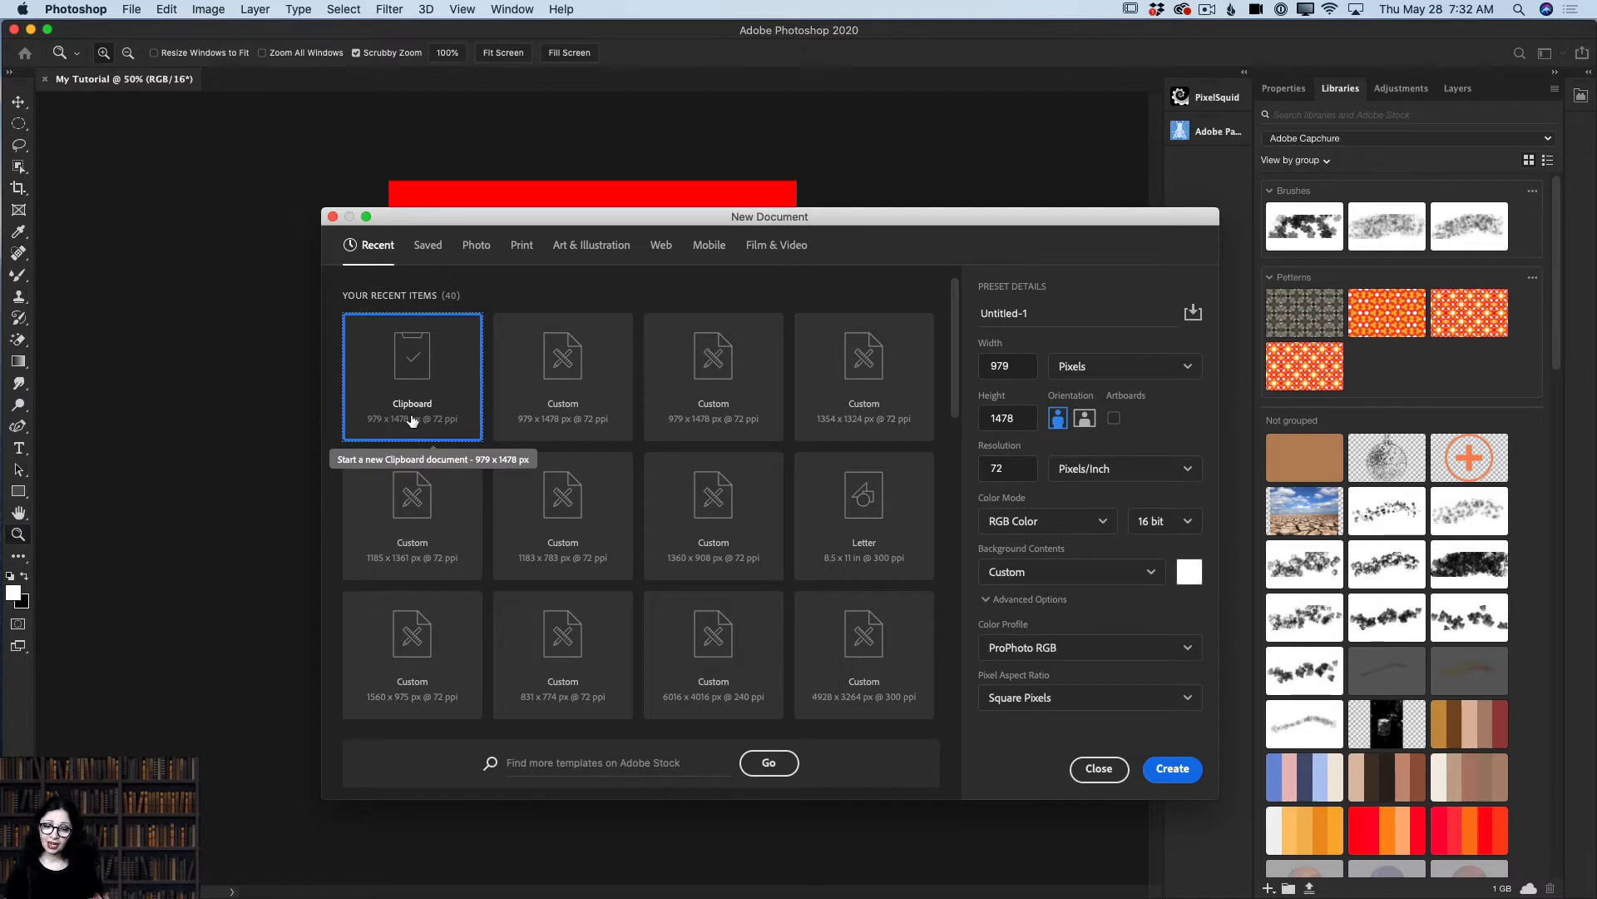
pyautogui.click(1084, 417)
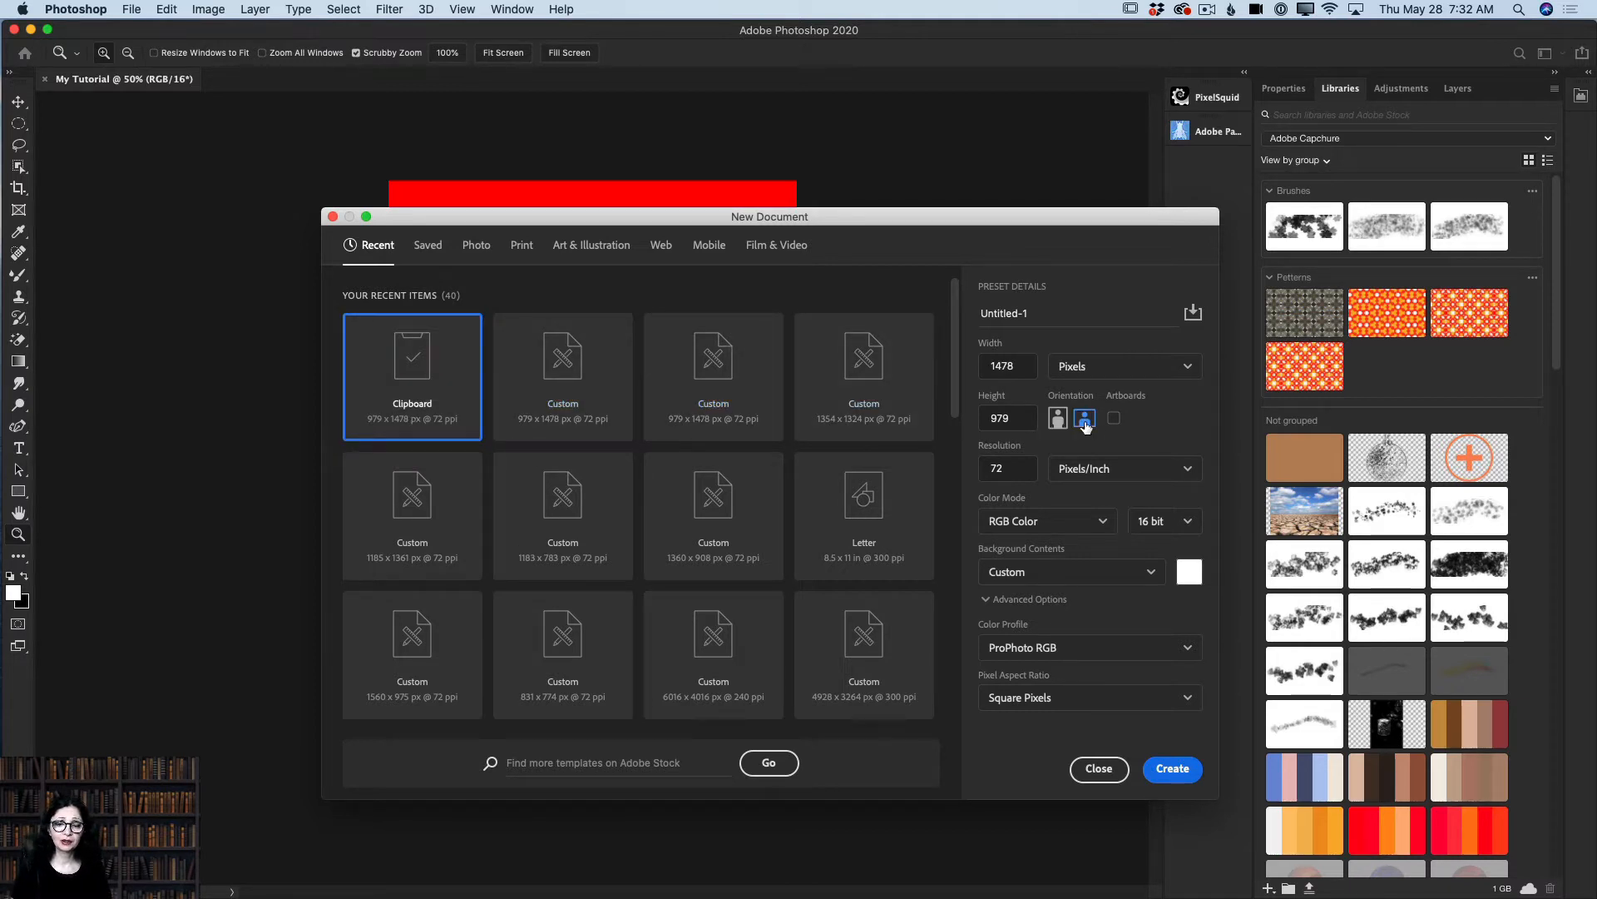
pyautogui.click(1173, 768)
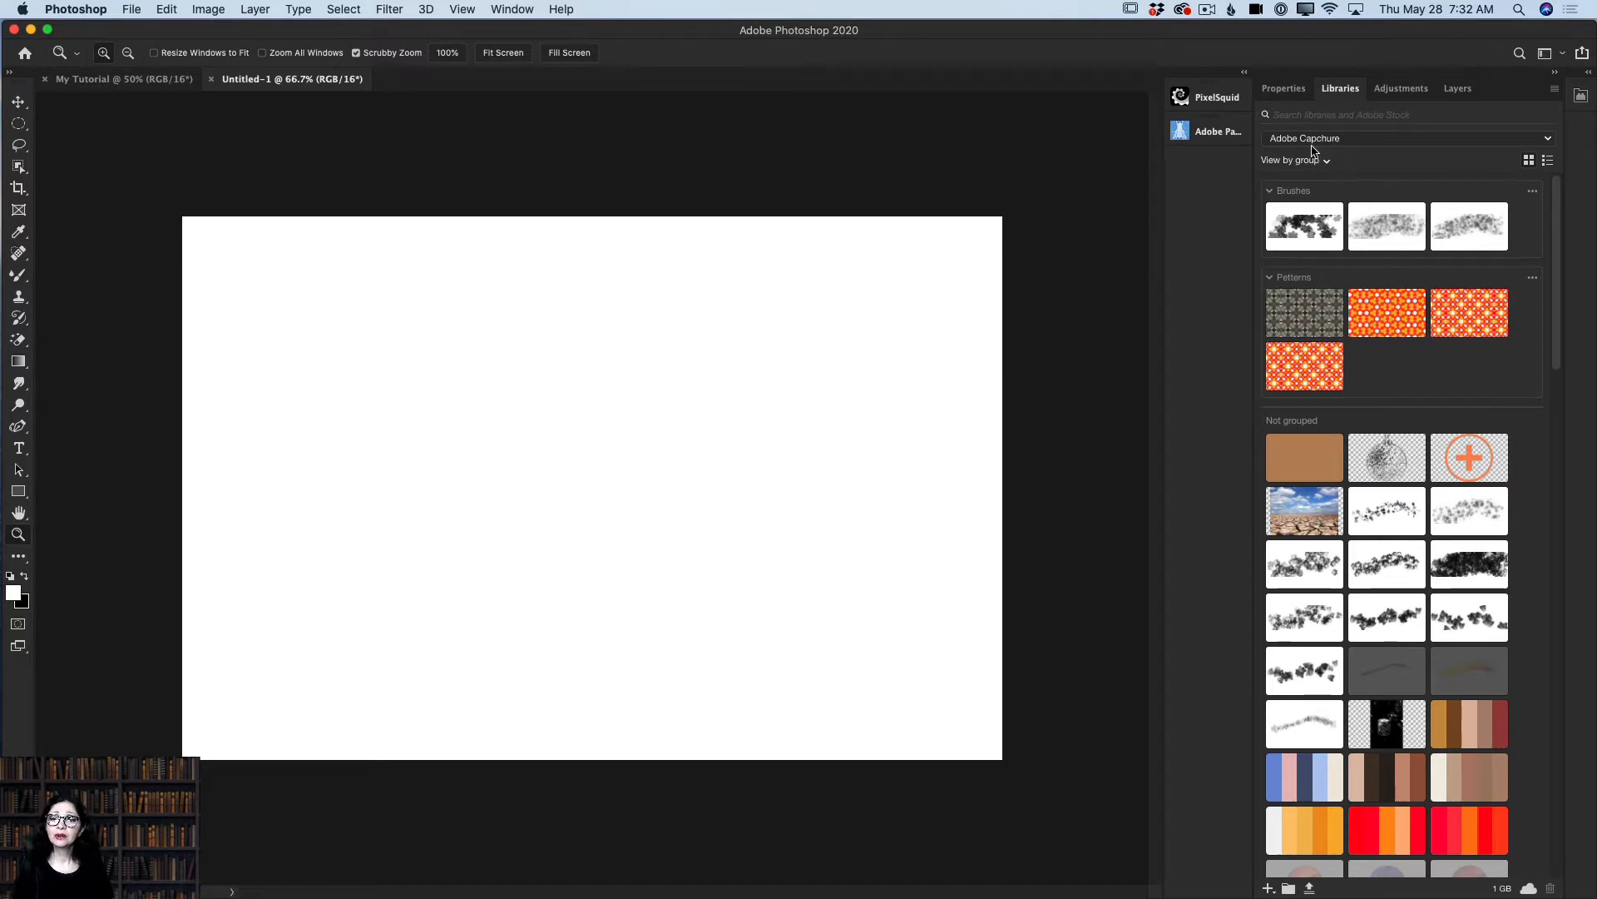
# Step: Unlock the Background layer and rename it My Original Layer
pyautogui.click(1460, 89)
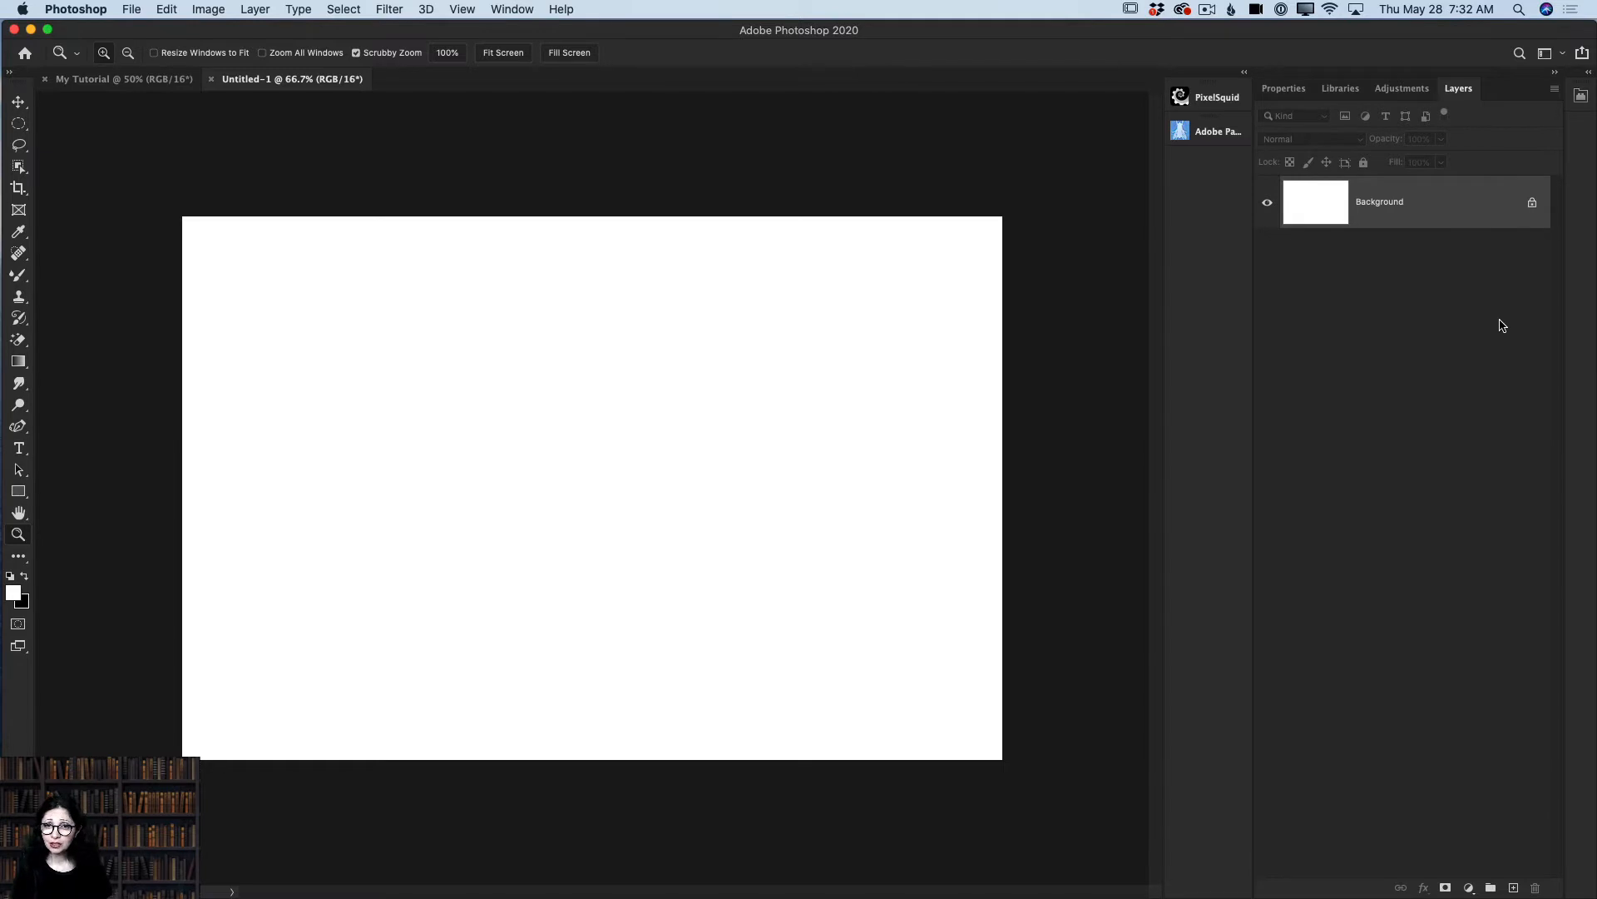
pyautogui.click(1533, 204)
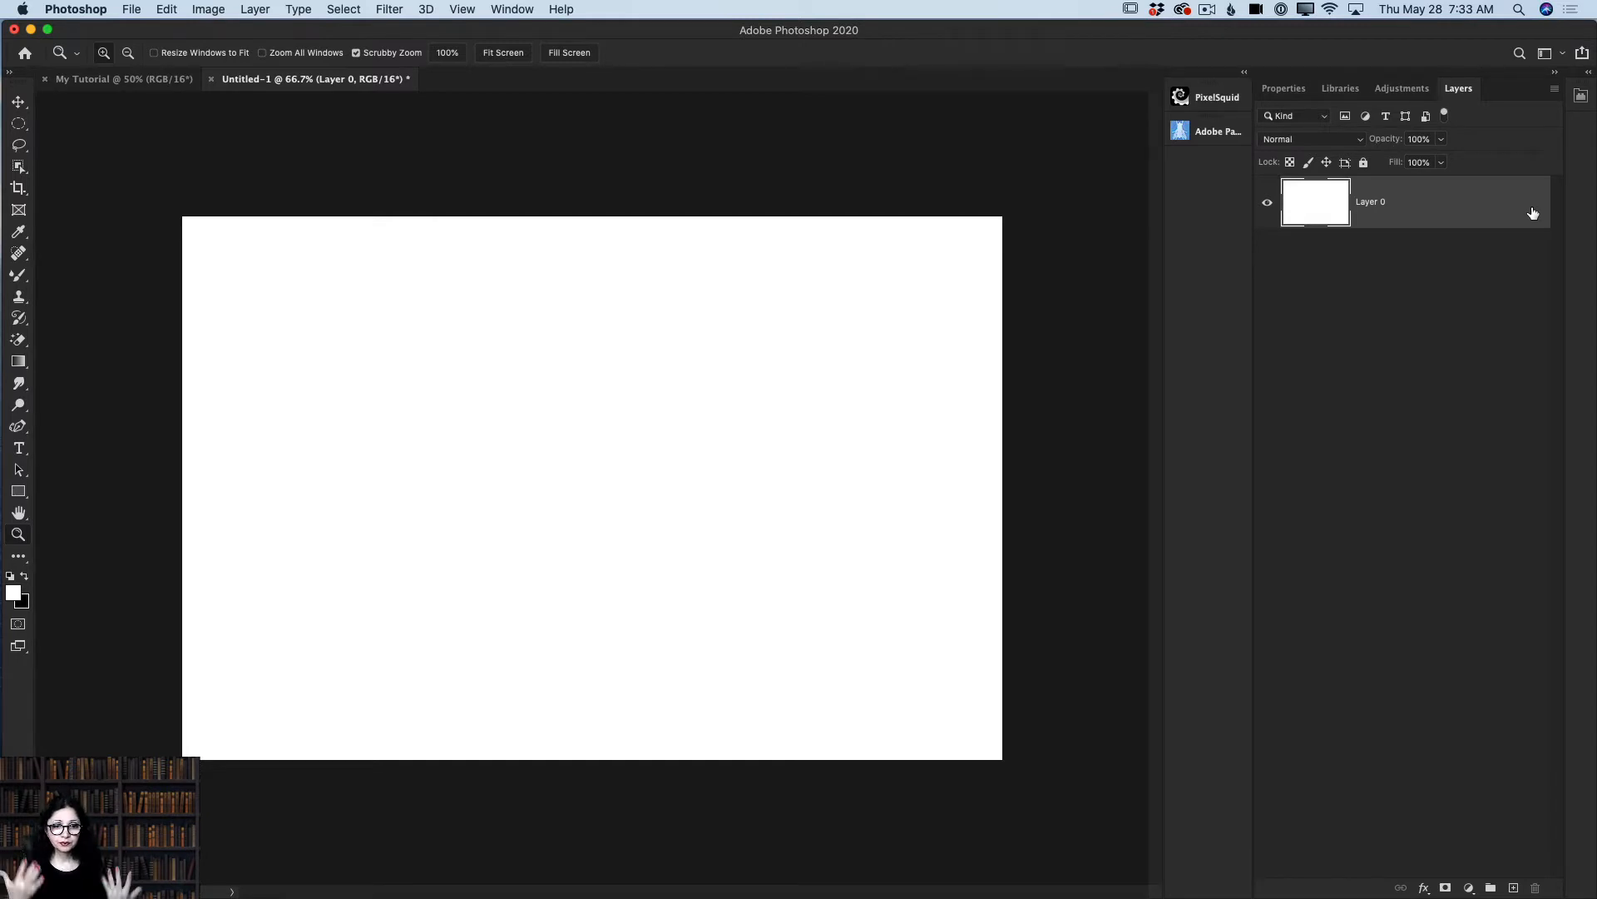
pyautogui.doubleClick(1374, 201)
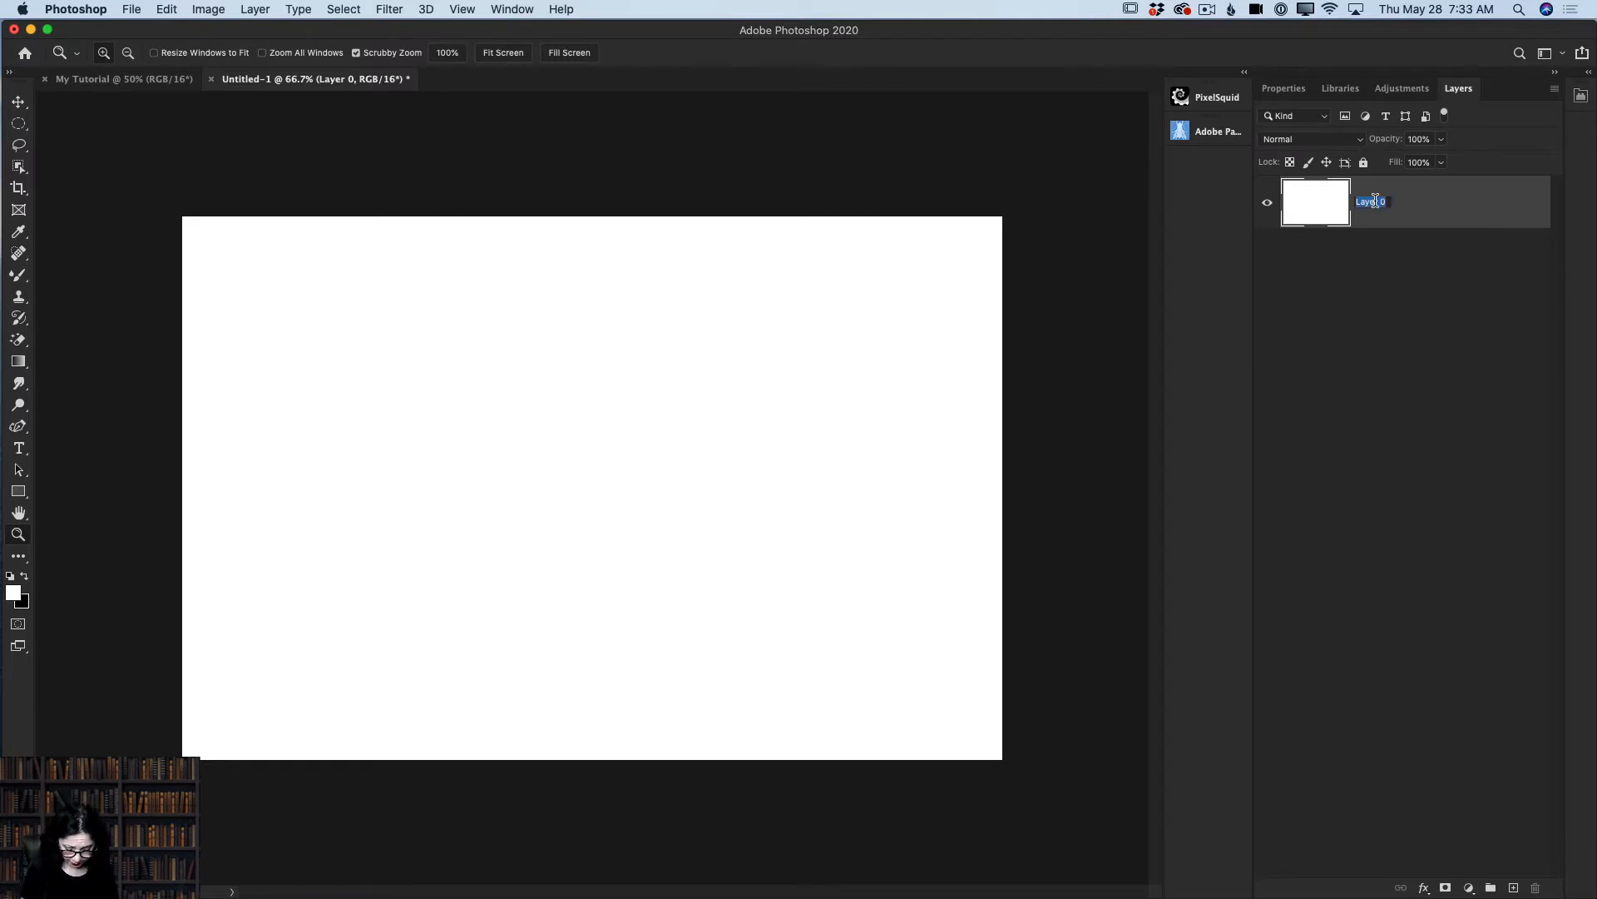
pyautogui.write('My Original Laye')
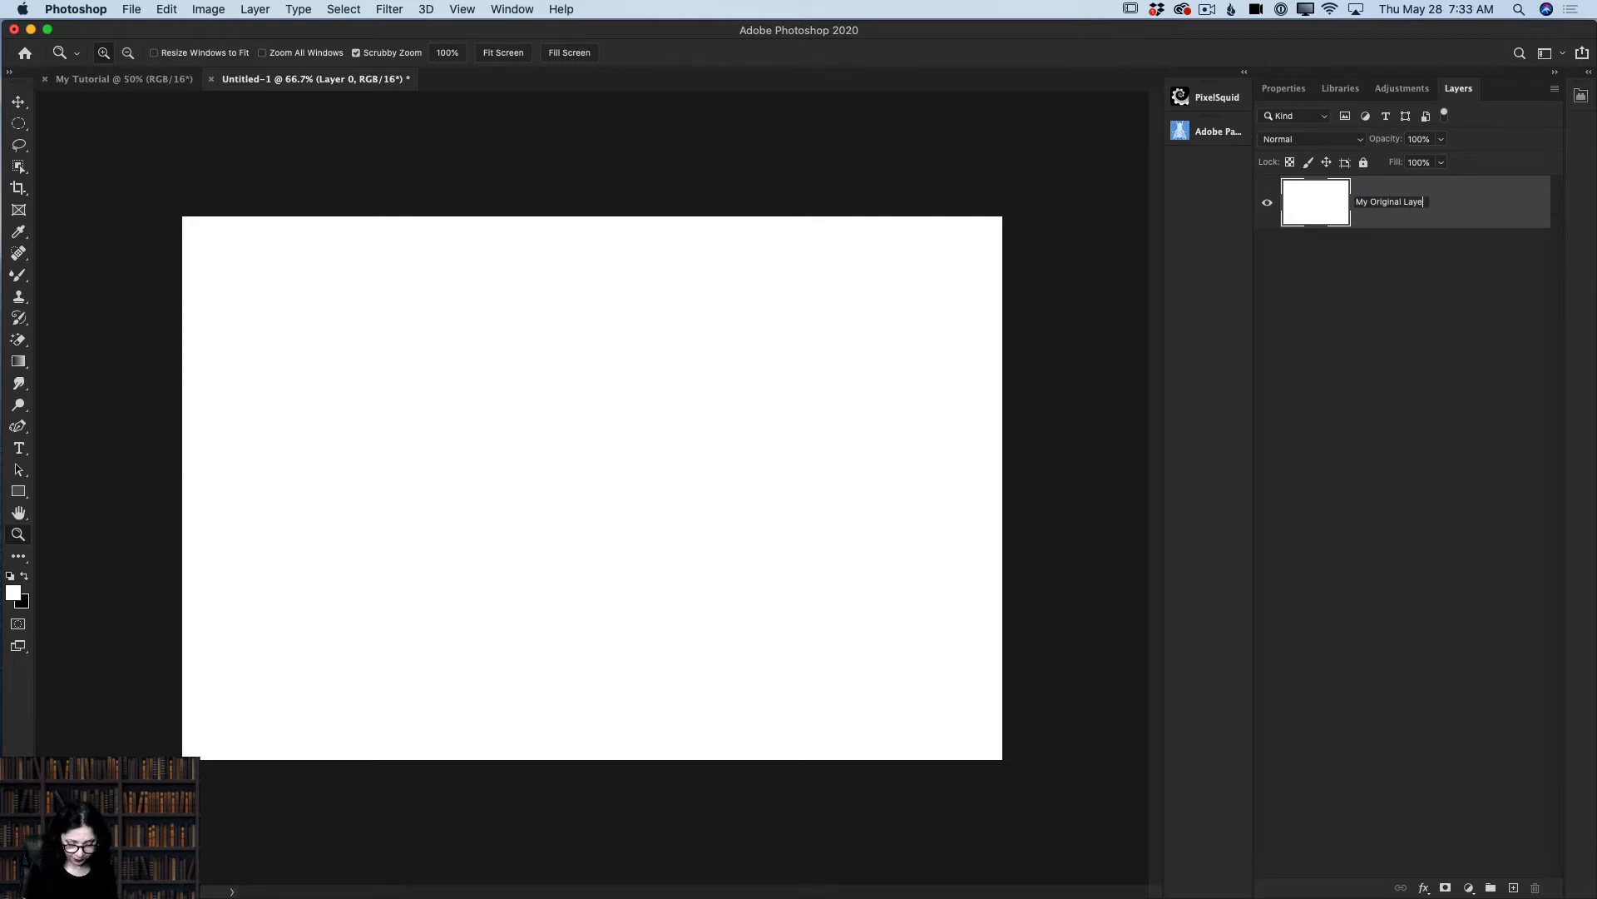
pyautogui.write('r')
pyautogui.press('Return')
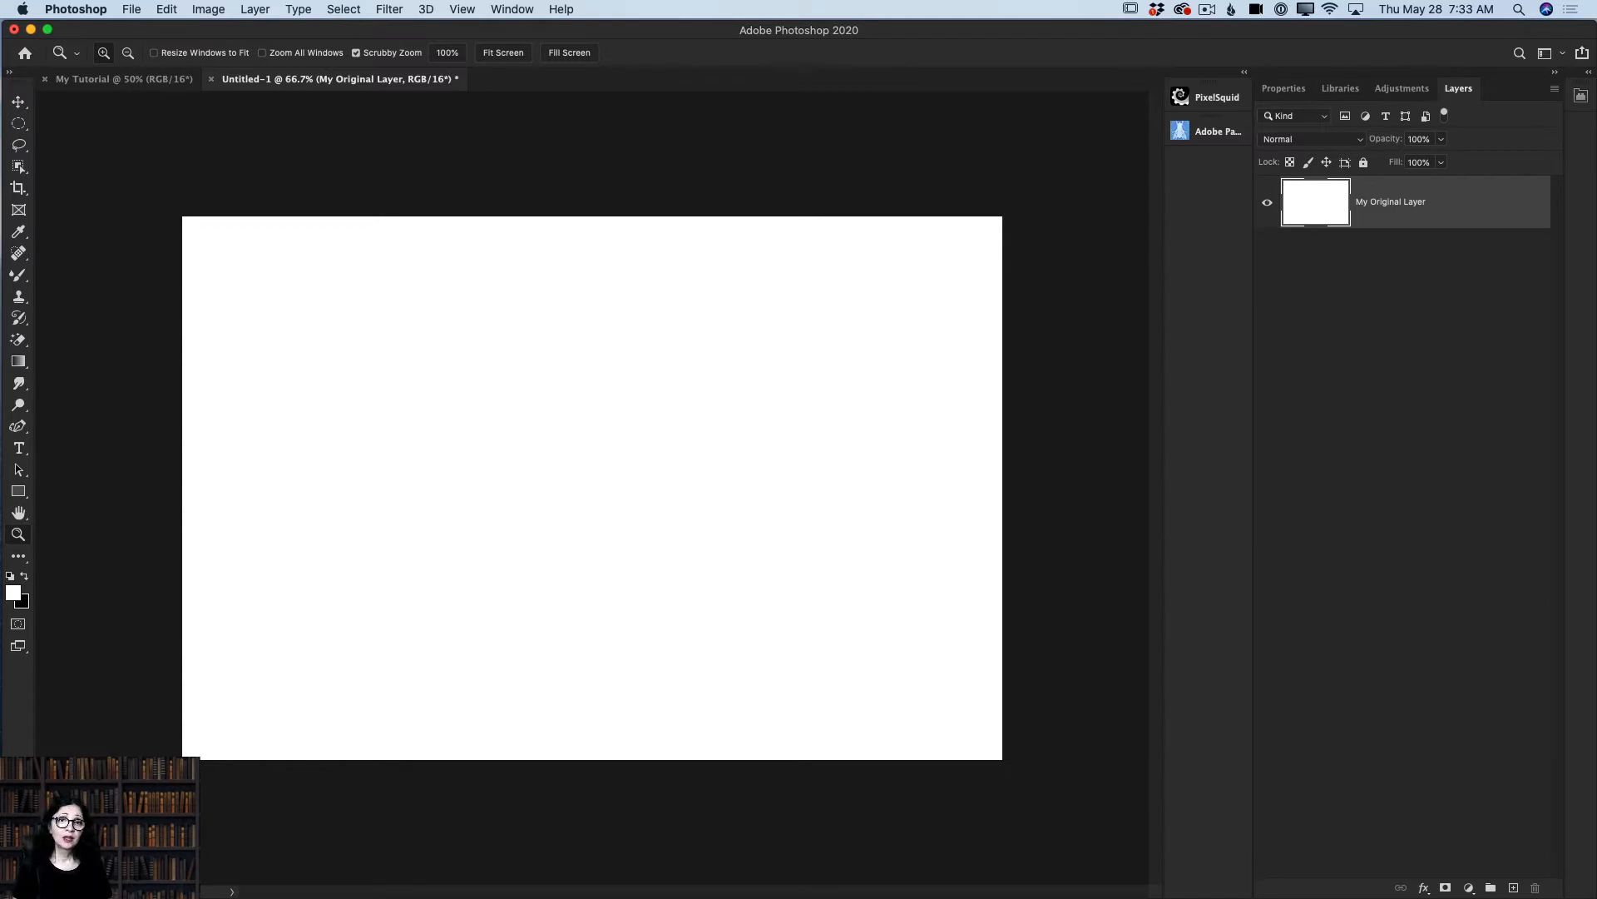
# Step: Mark My Original Layer with the green color label
pyautogui.rightClick(1468, 213)
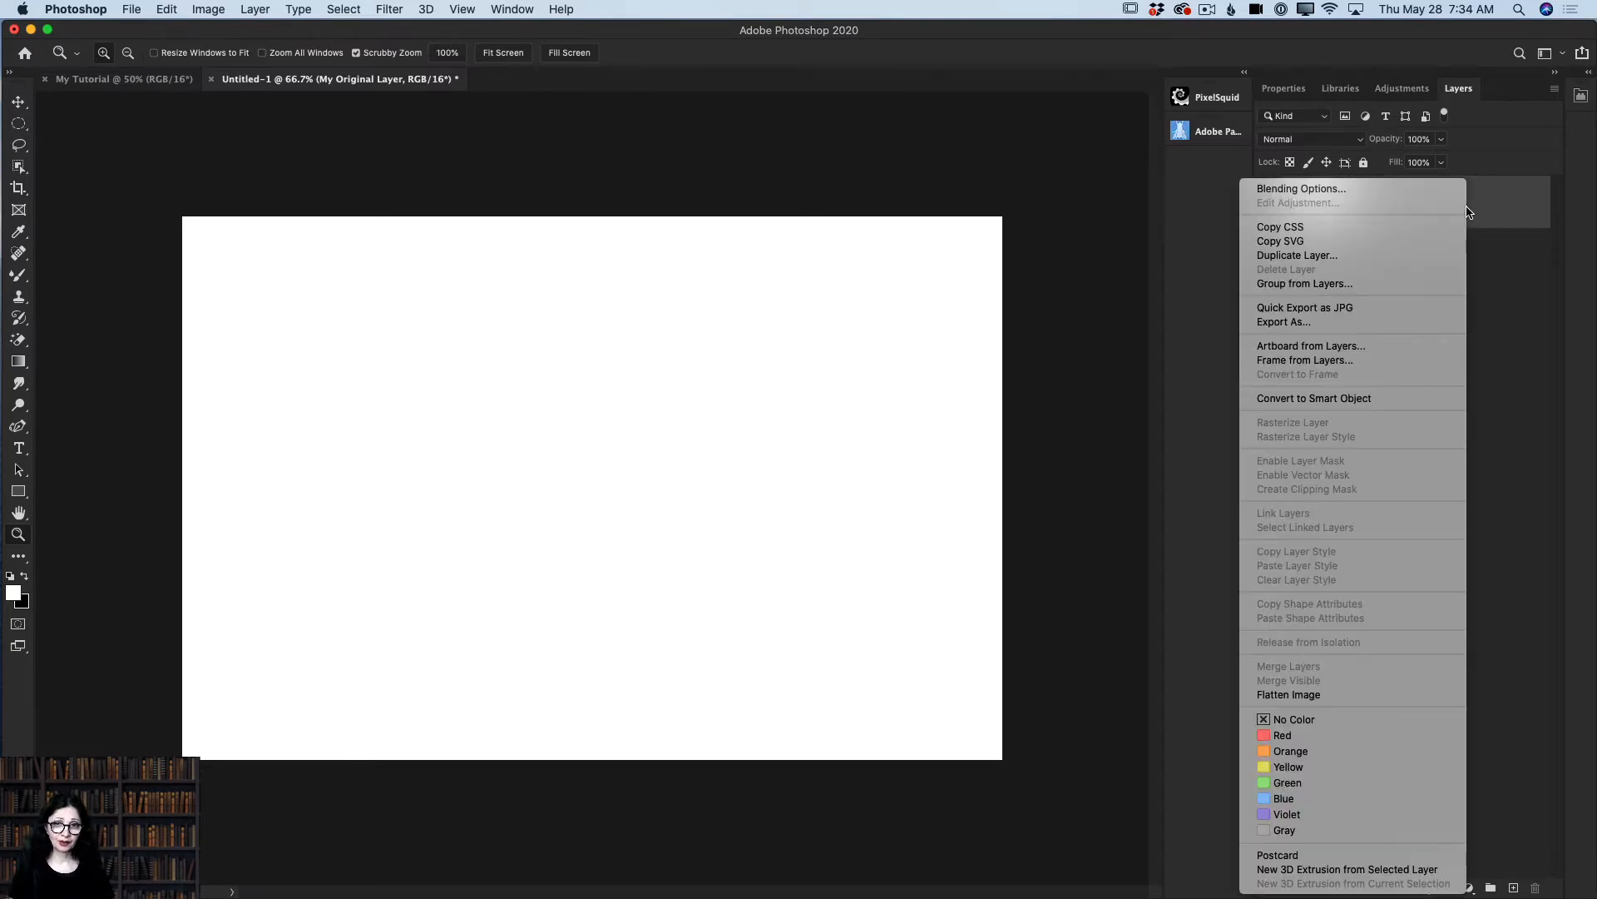
pyautogui.click(1294, 783)
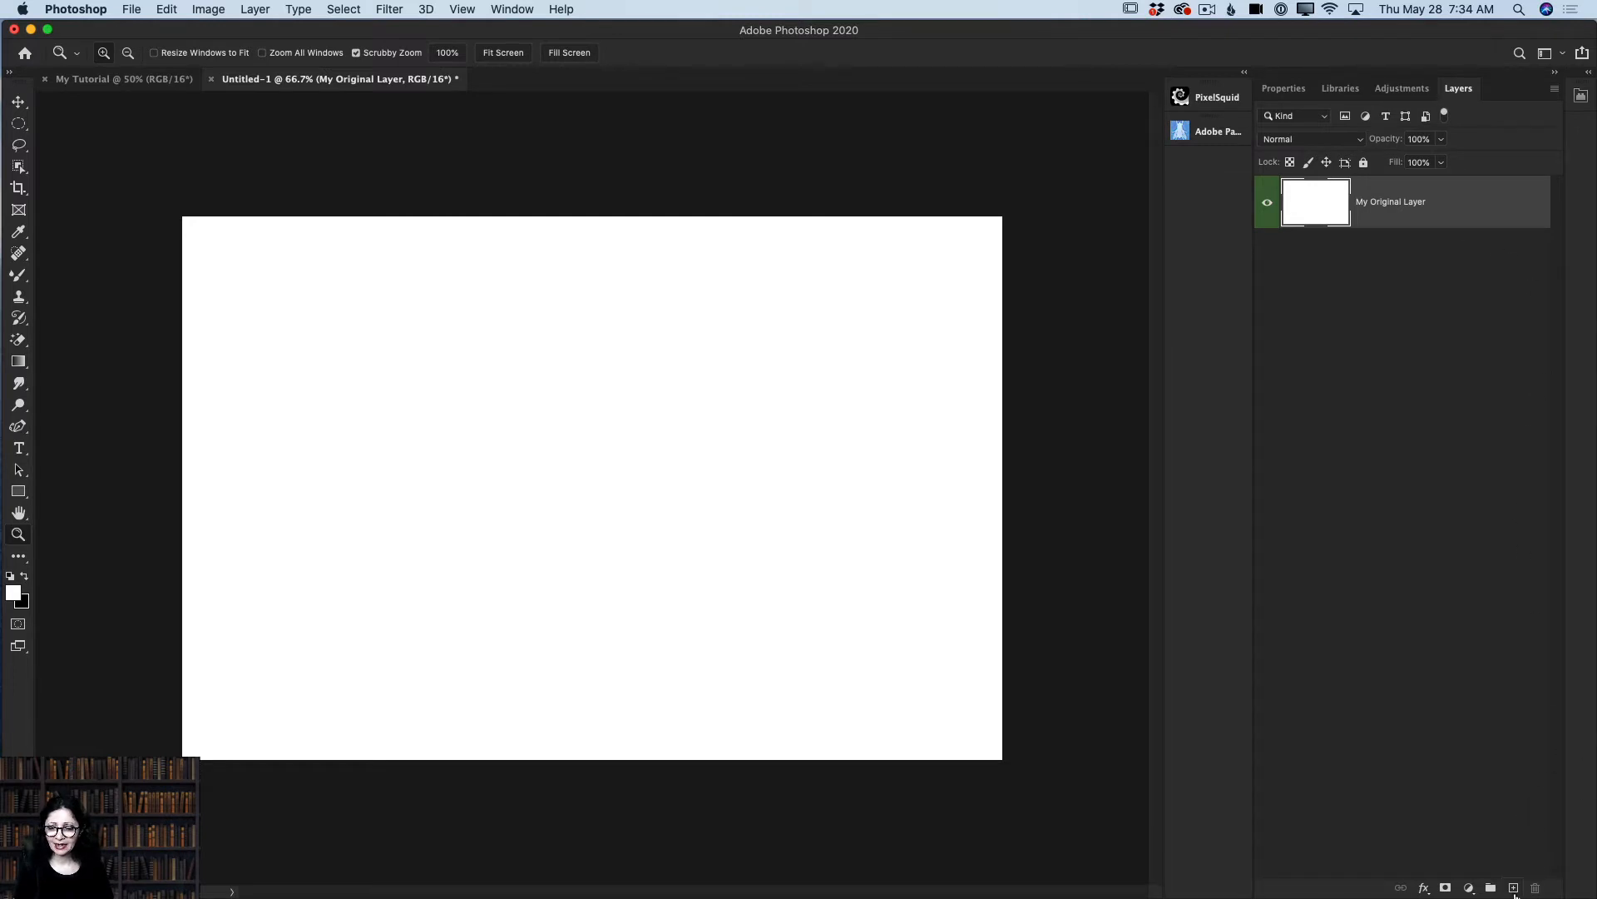
# Step: Add a new empty layer above My Original Layer and name it My First Shape
pyautogui.click(1514, 888)
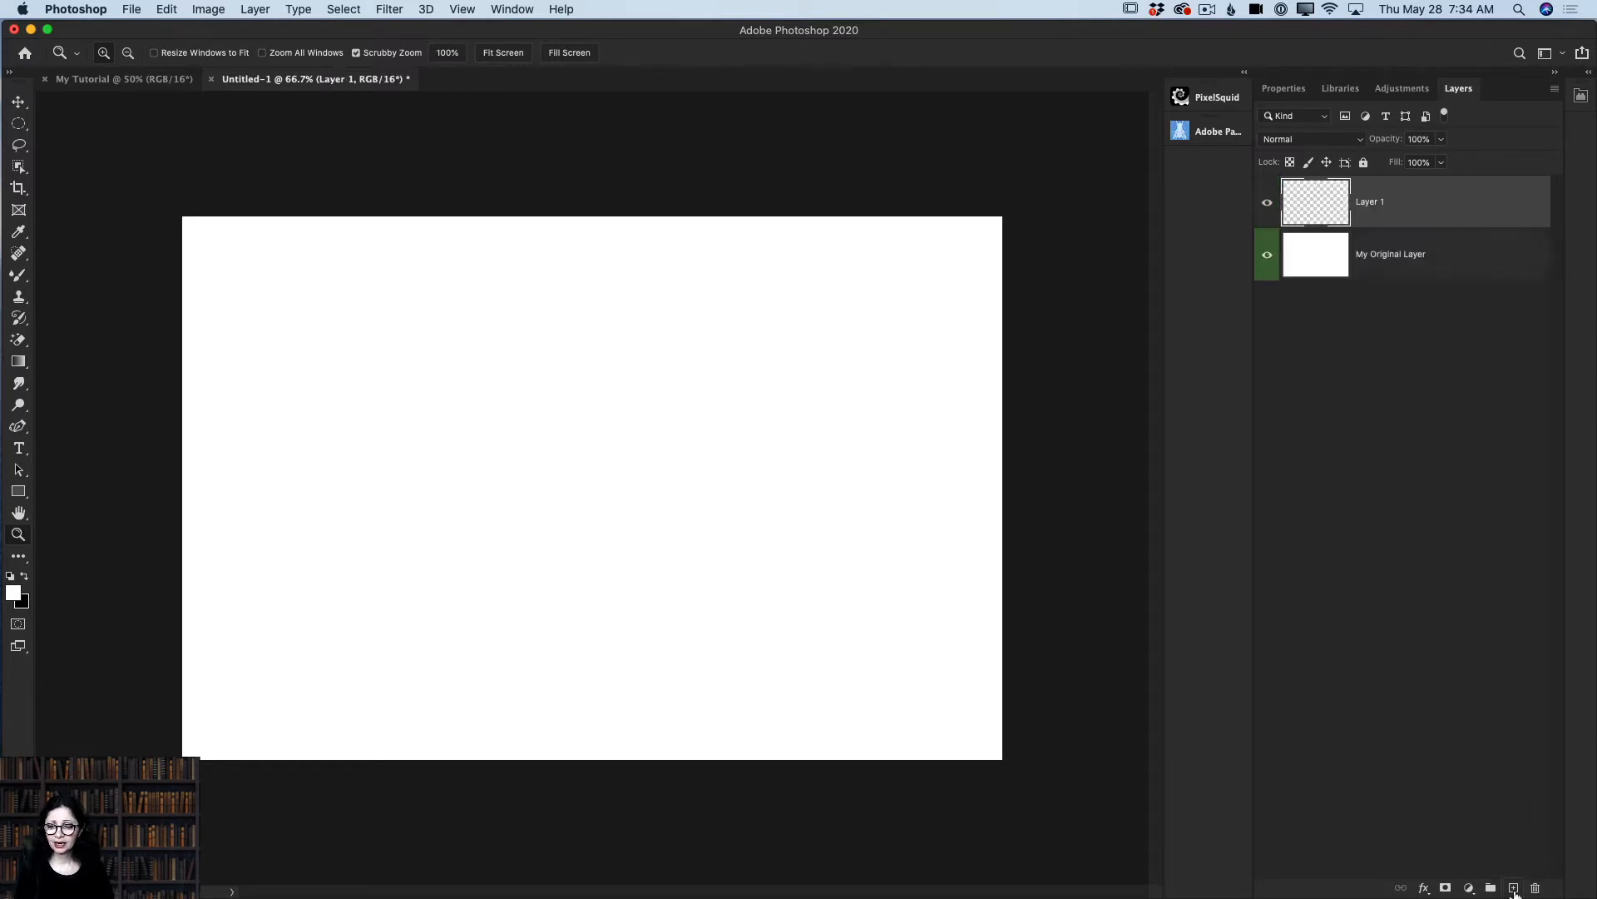
pyautogui.doubleClick(1371, 202)
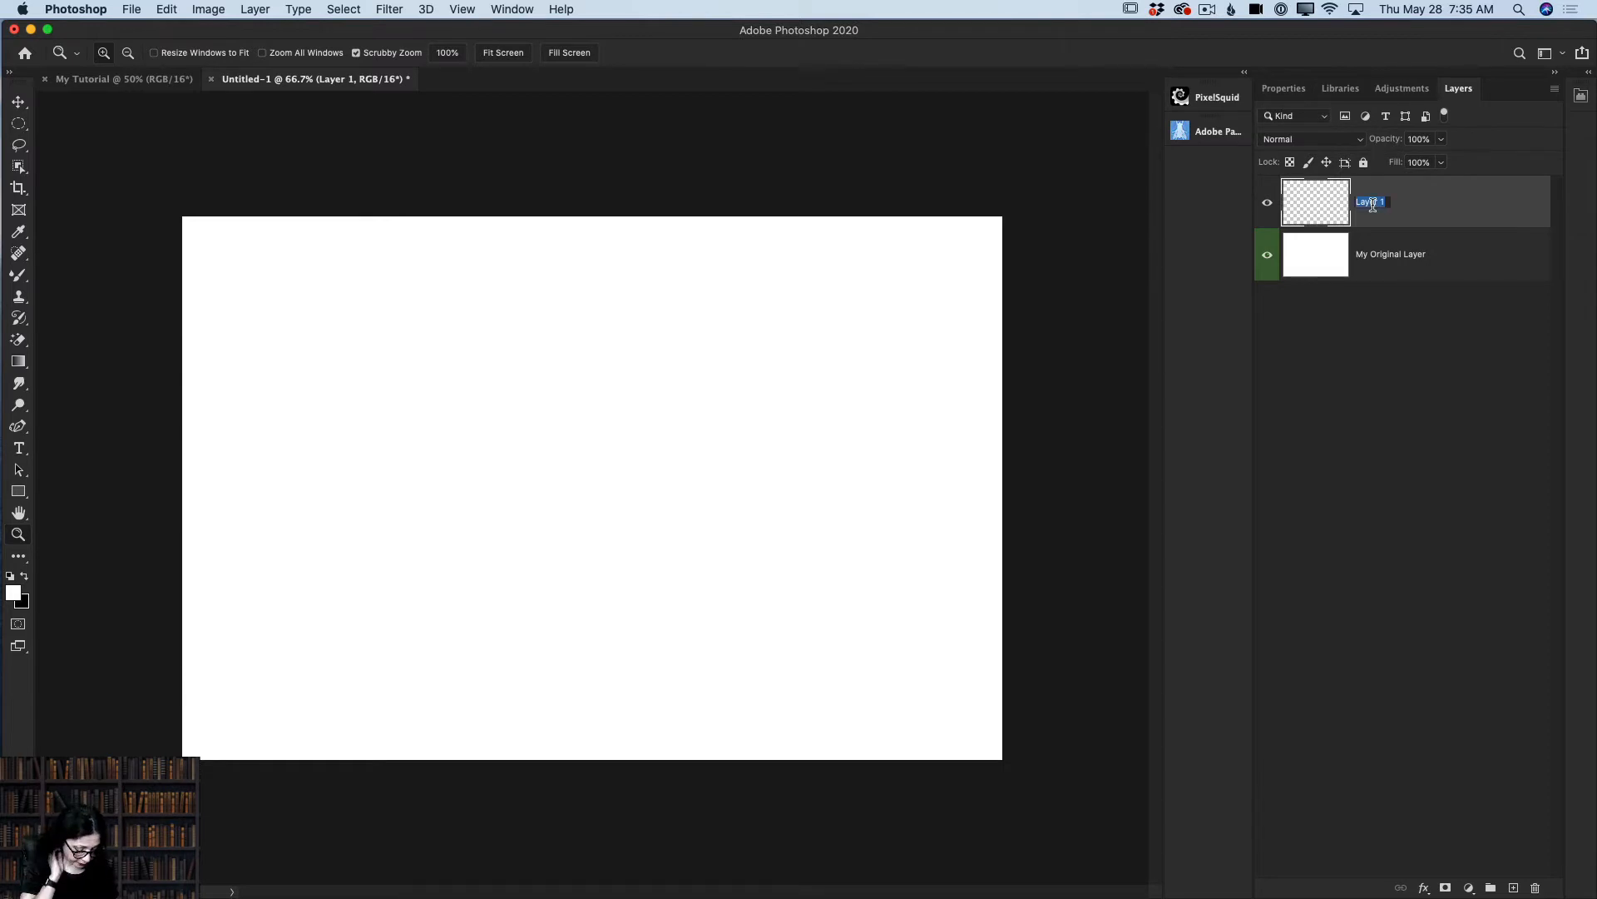
pyautogui.write('My')
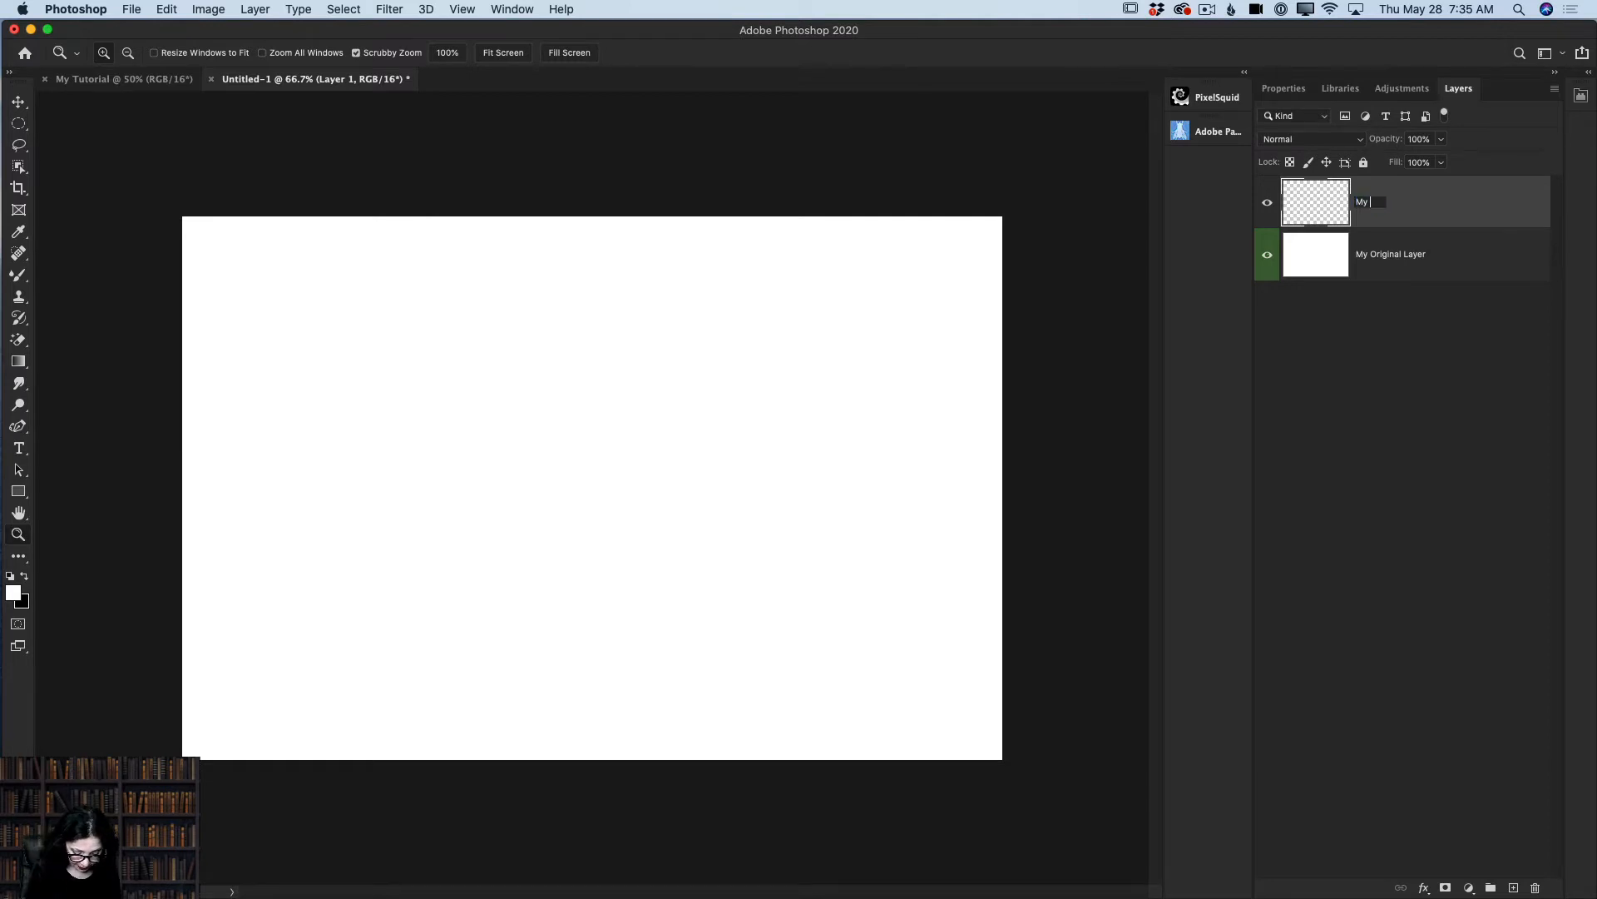
pyautogui.write(' First Shape')
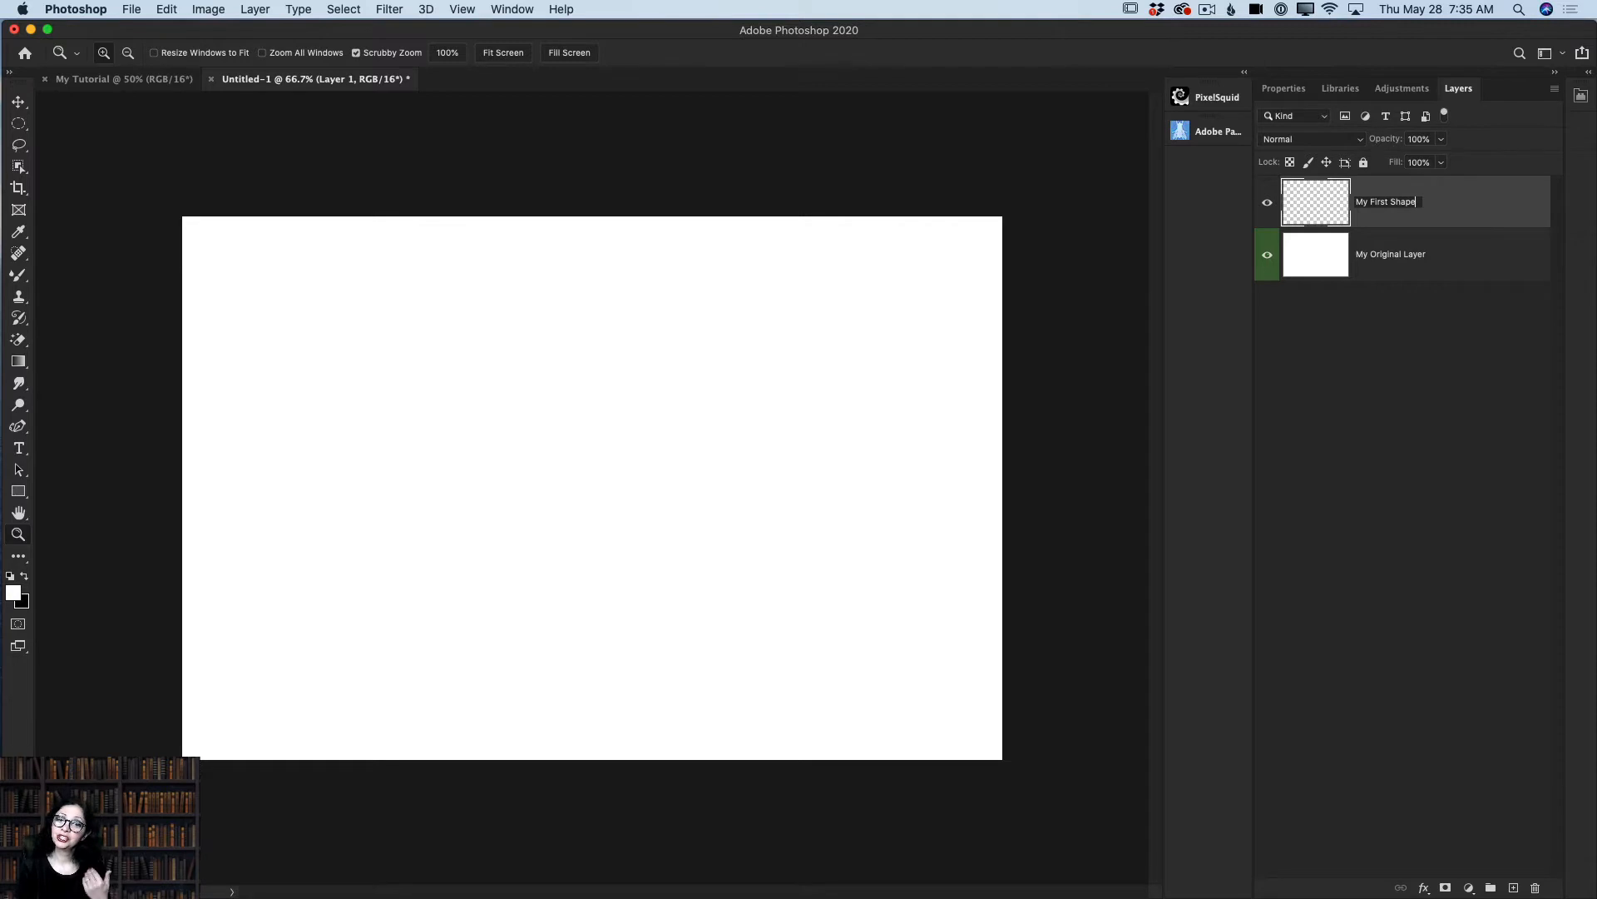
pyautogui.press('Return')
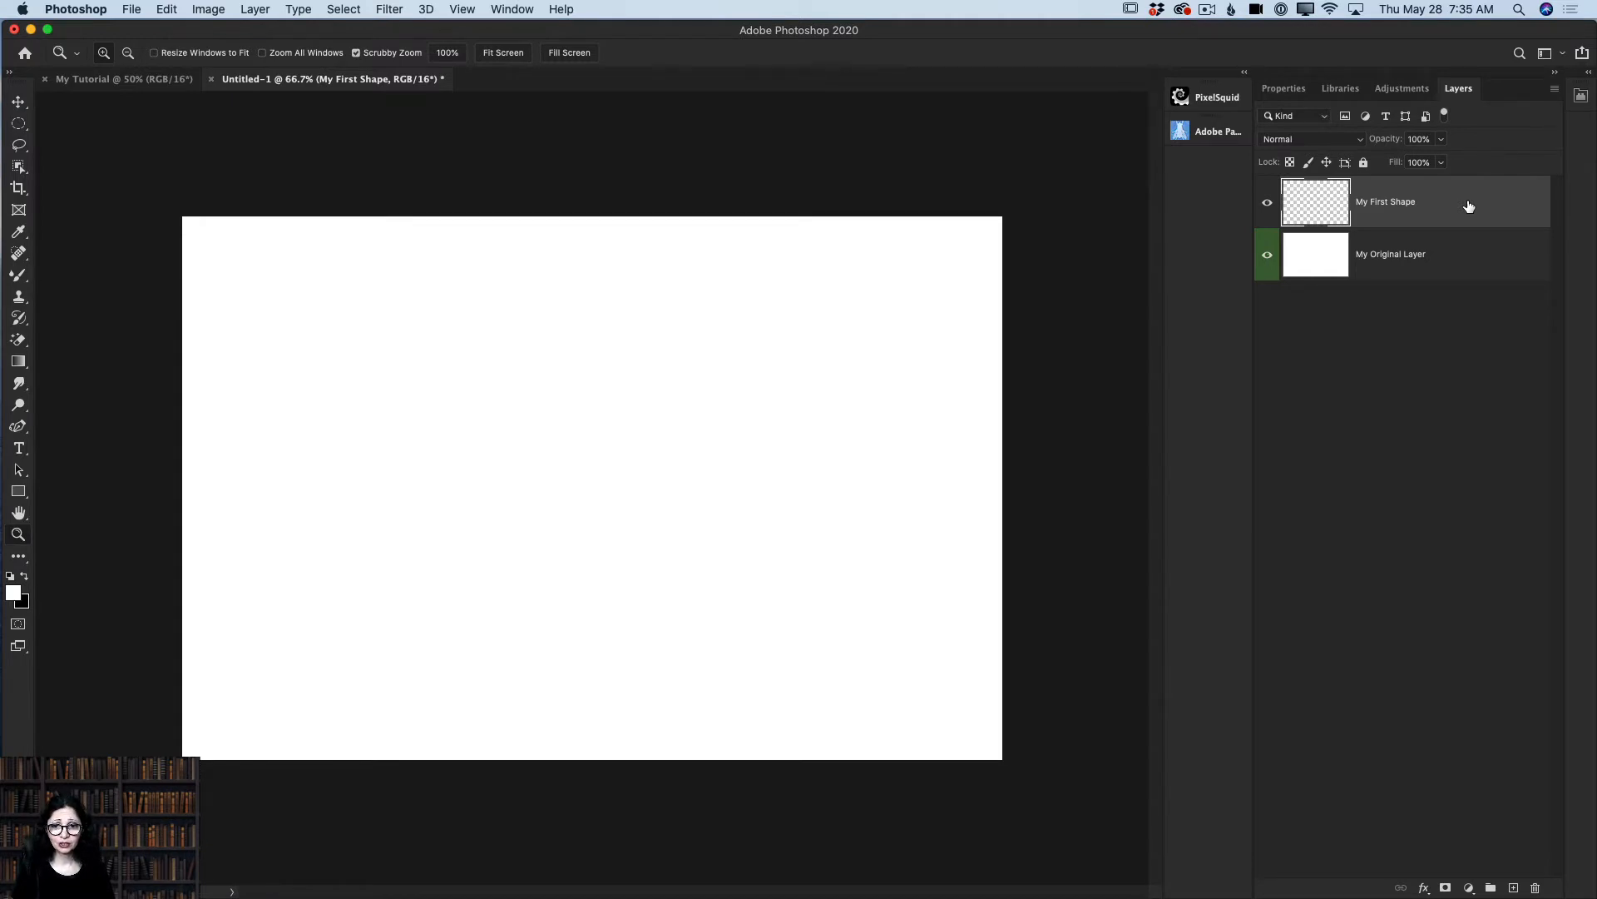
# Step: Duplicate the My First Shape layer and rename the copy My Second Shape
pyautogui.moveTo(1468, 206); pyautogui.dragTo(1515, 886)
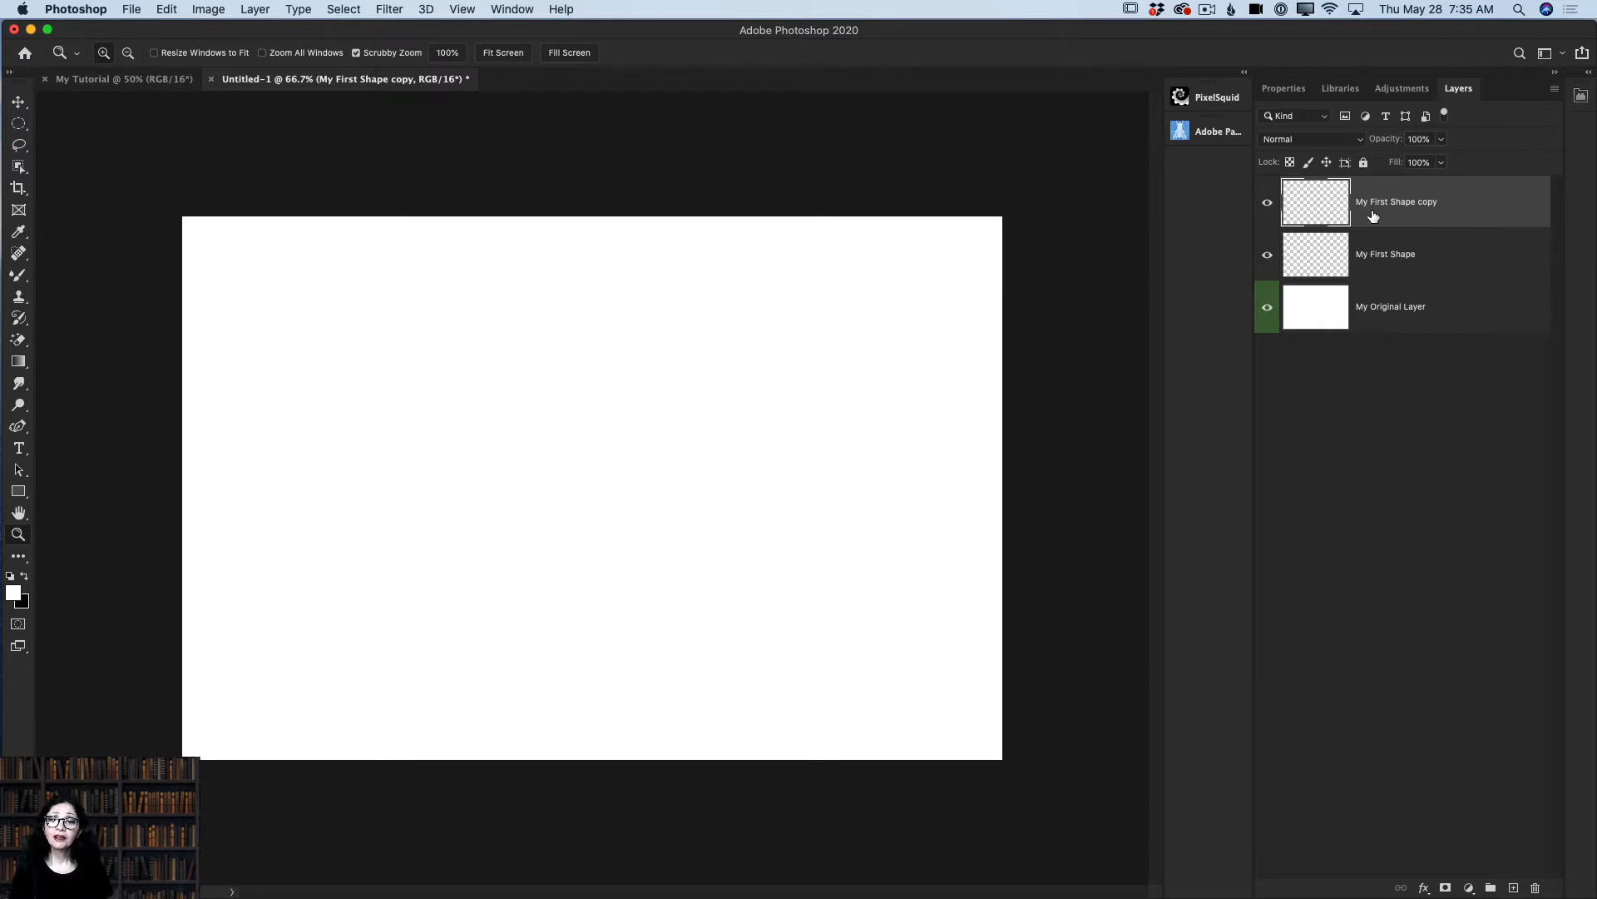
pyautogui.doubleClick(1419, 201)
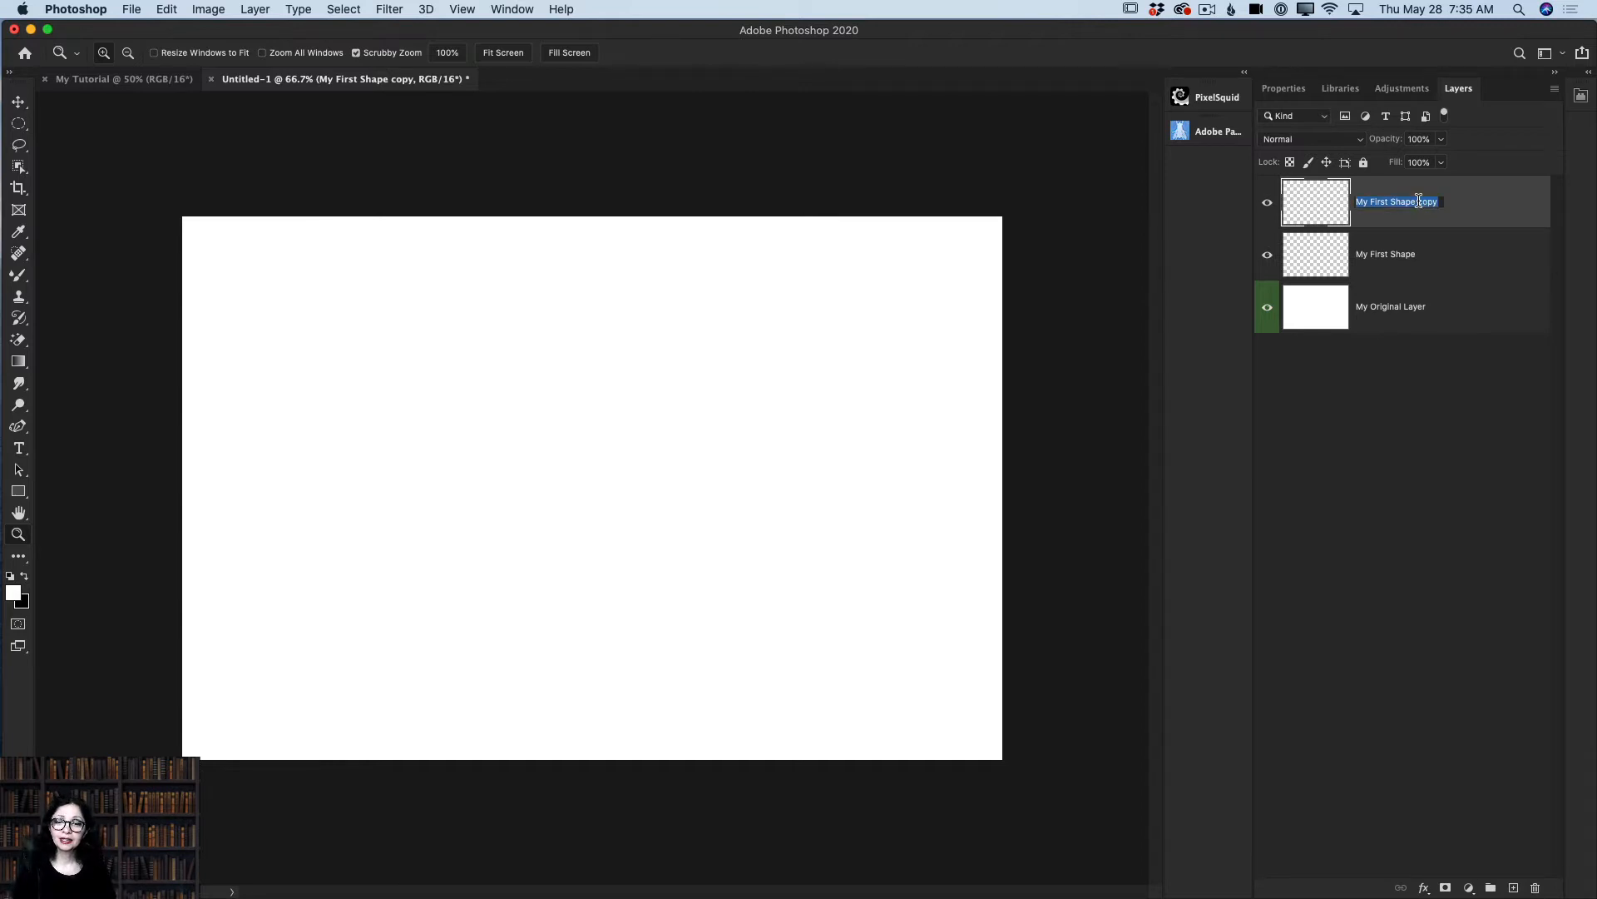
pyautogui.write('My Se')
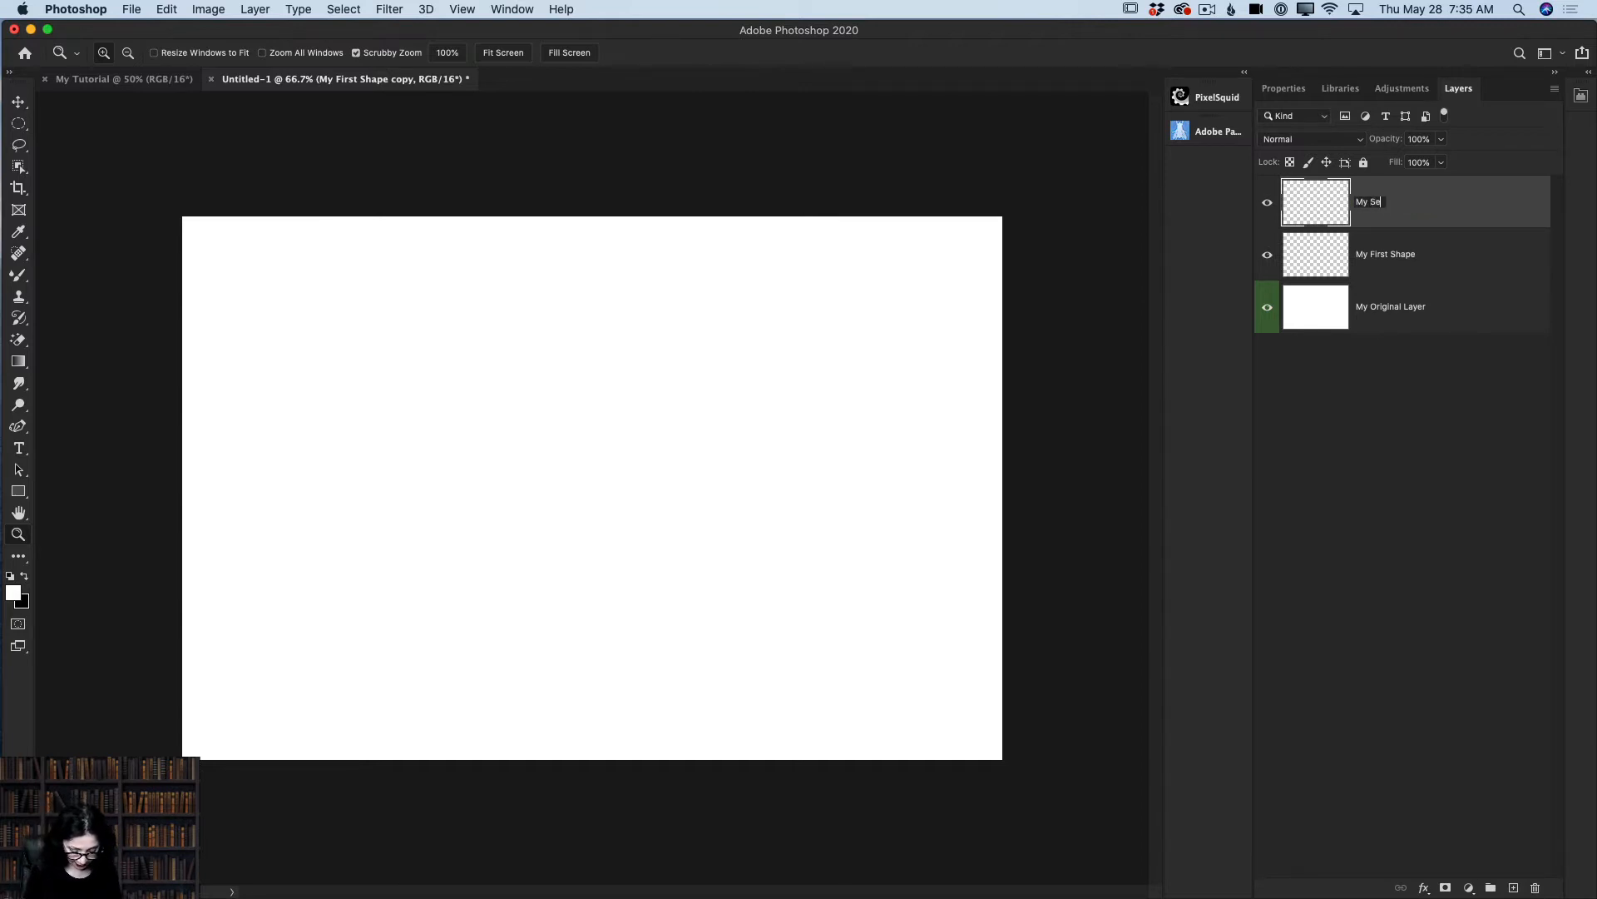
pyautogui.write('cond Shap')
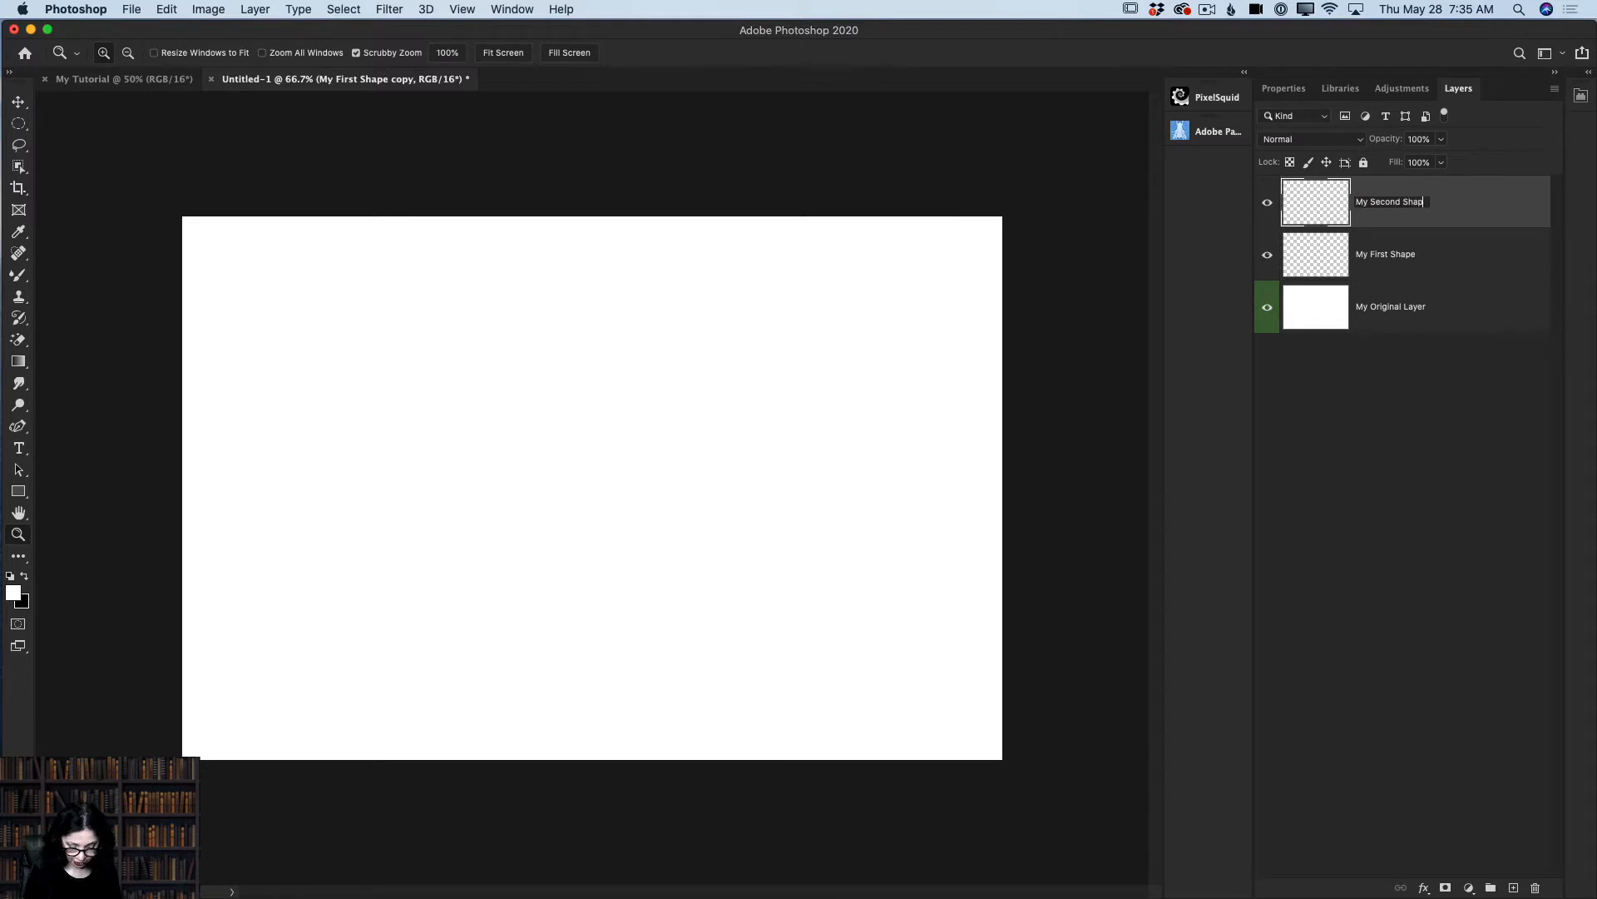
pyautogui.write('e')
pyautogui.press('Return')
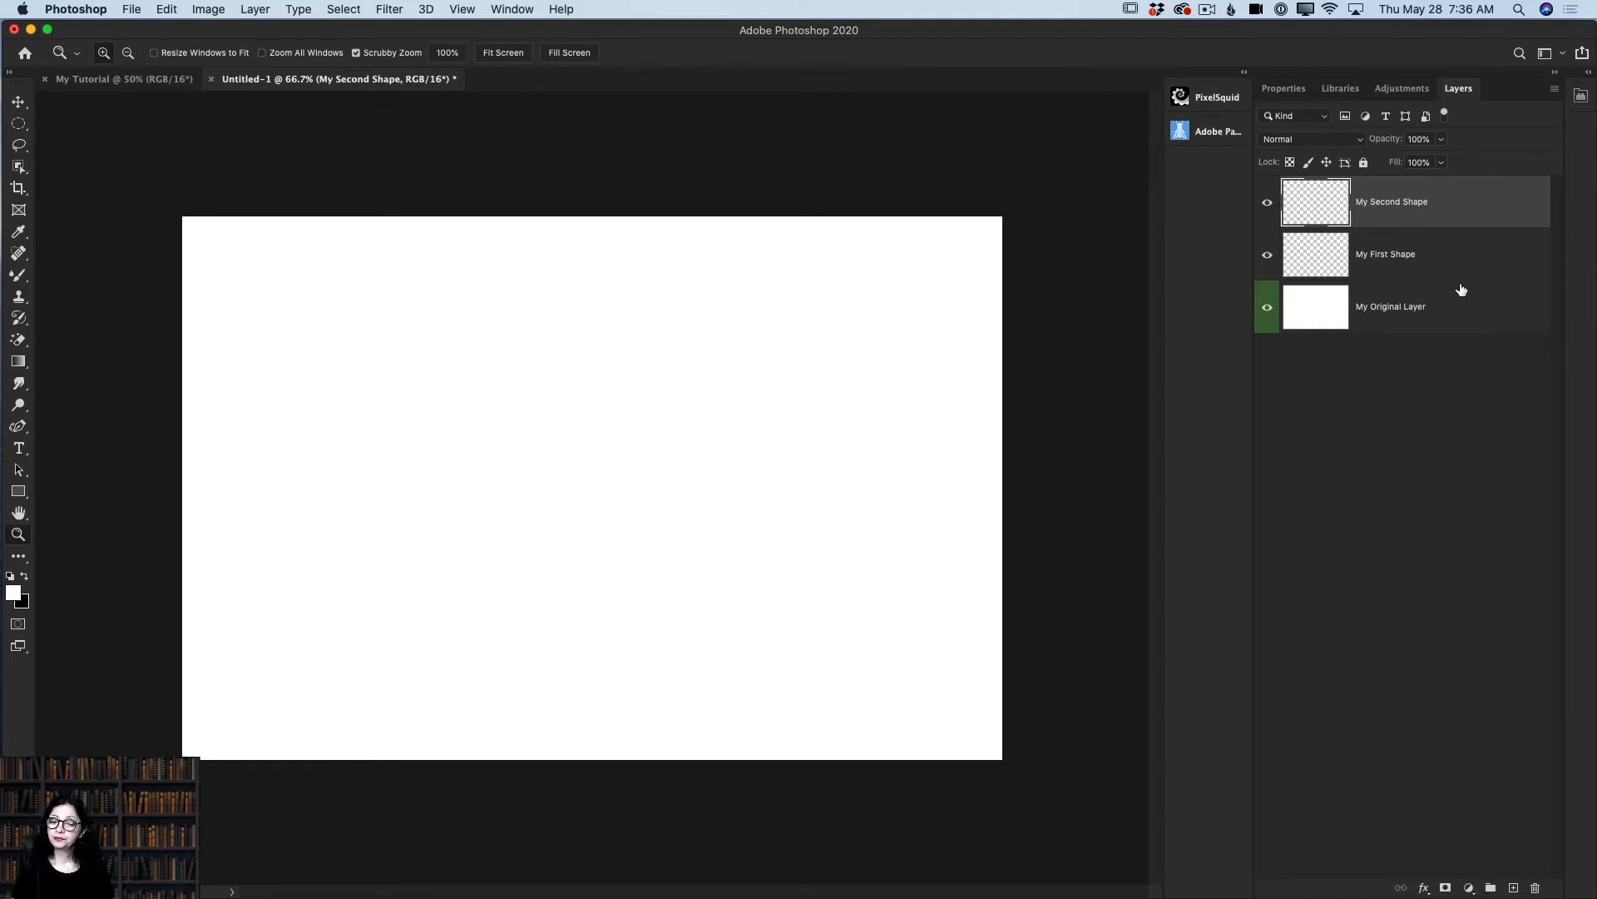
pyautogui.rightClick(1467, 210)
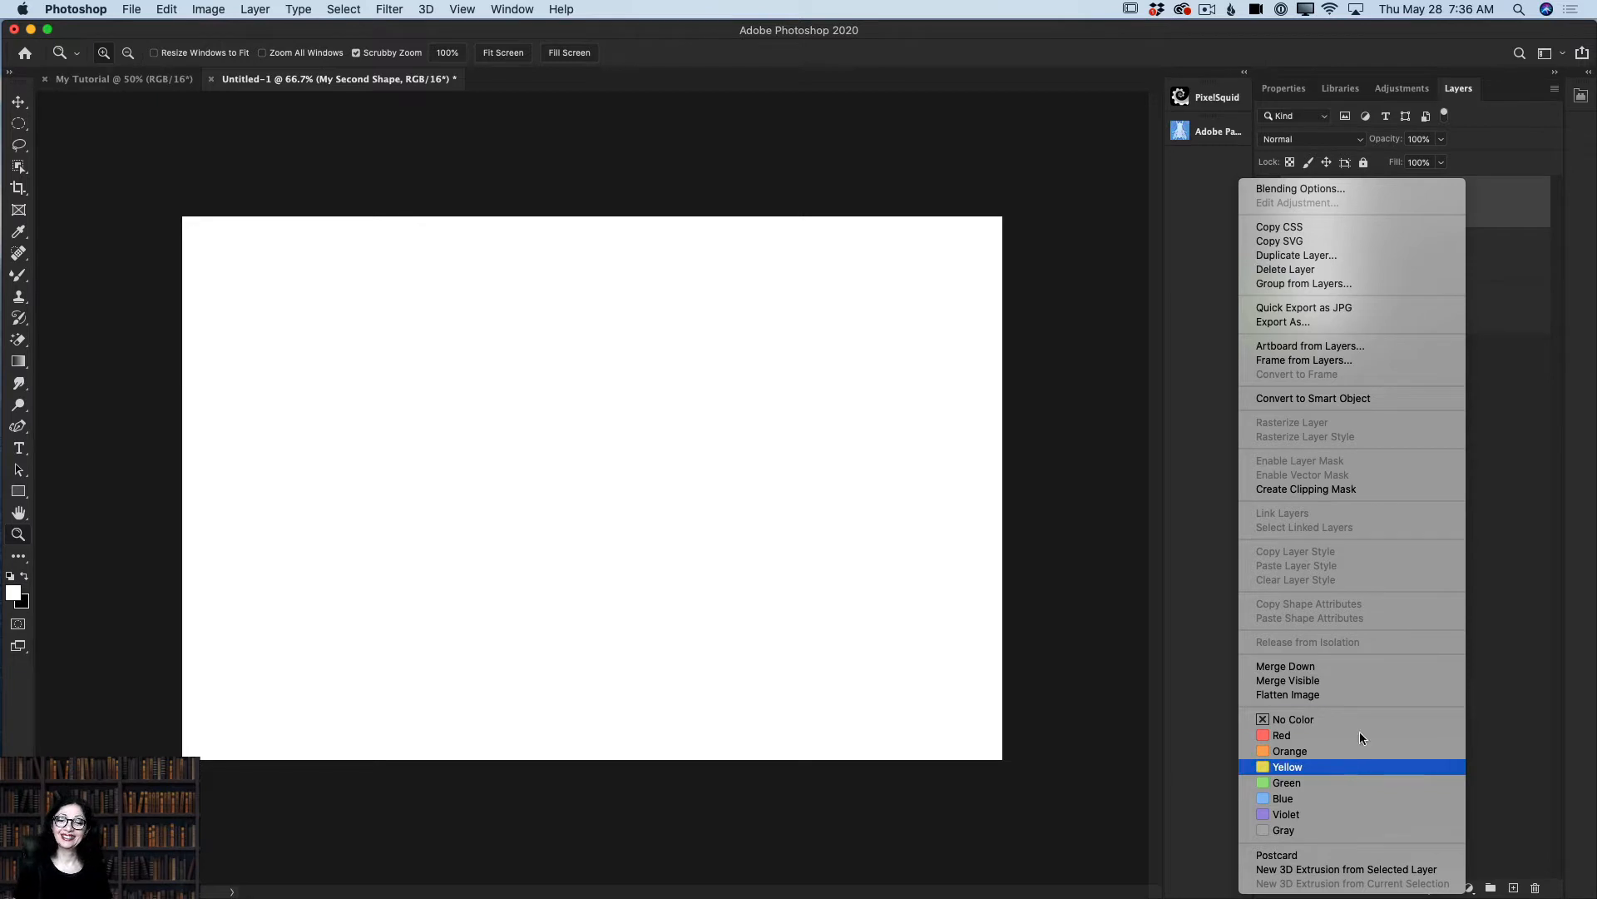
pyautogui.click(1502, 196)
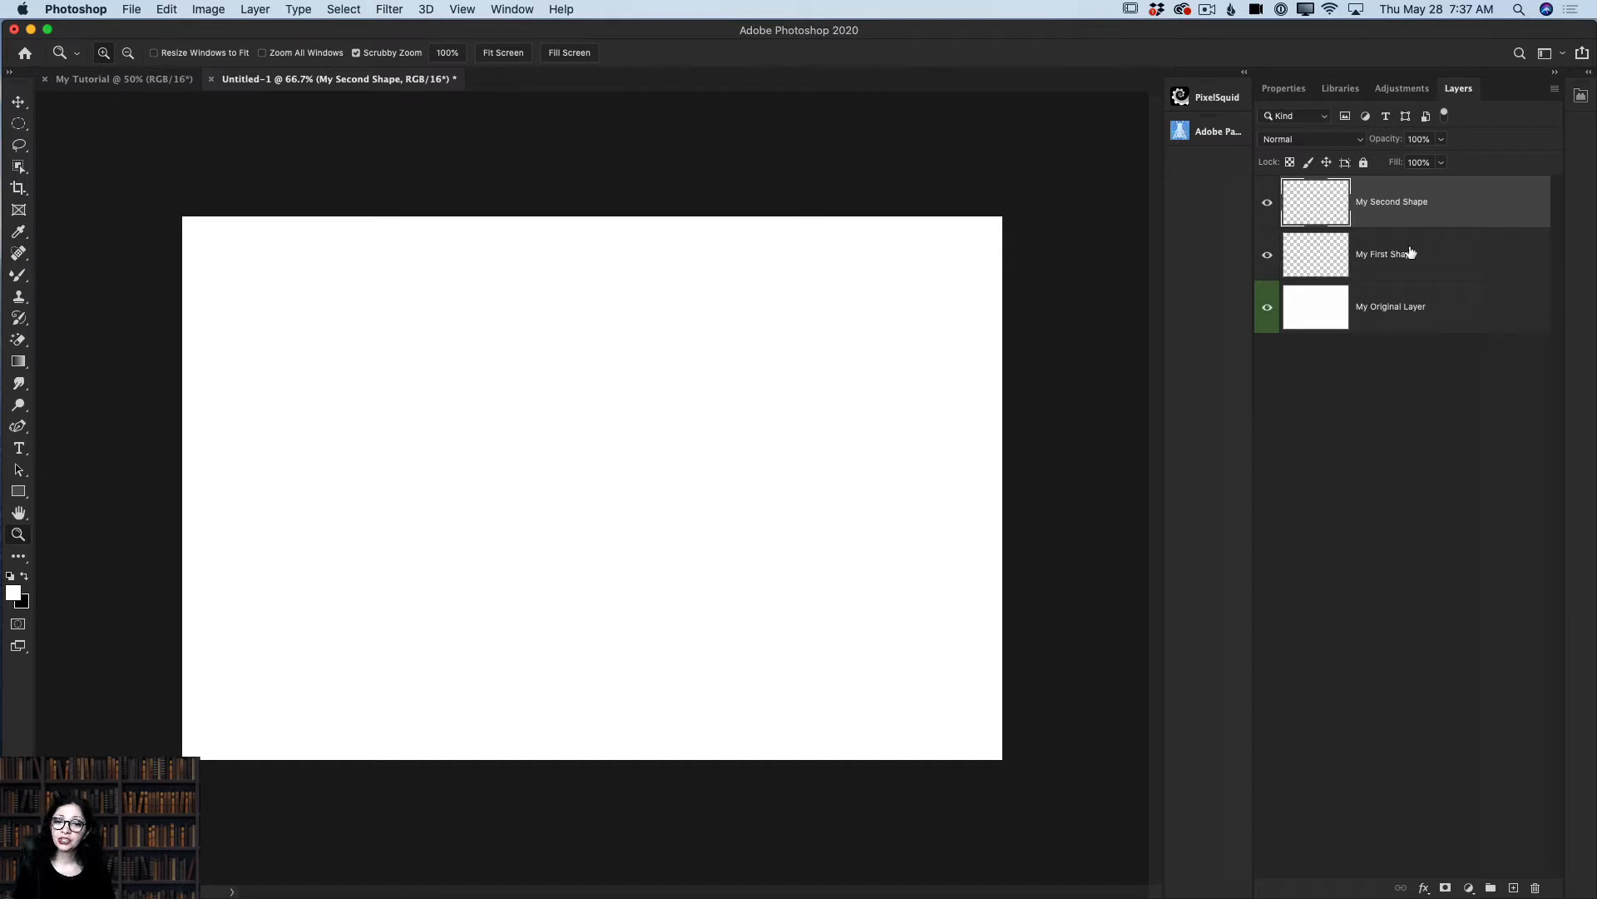
# Step: Group the My Second Shape and My First Shape layers and name the group My Shapes
pyautogui.keyDown('shift'); pyautogui.click(1384, 272); pyautogui.keyUp('shift')
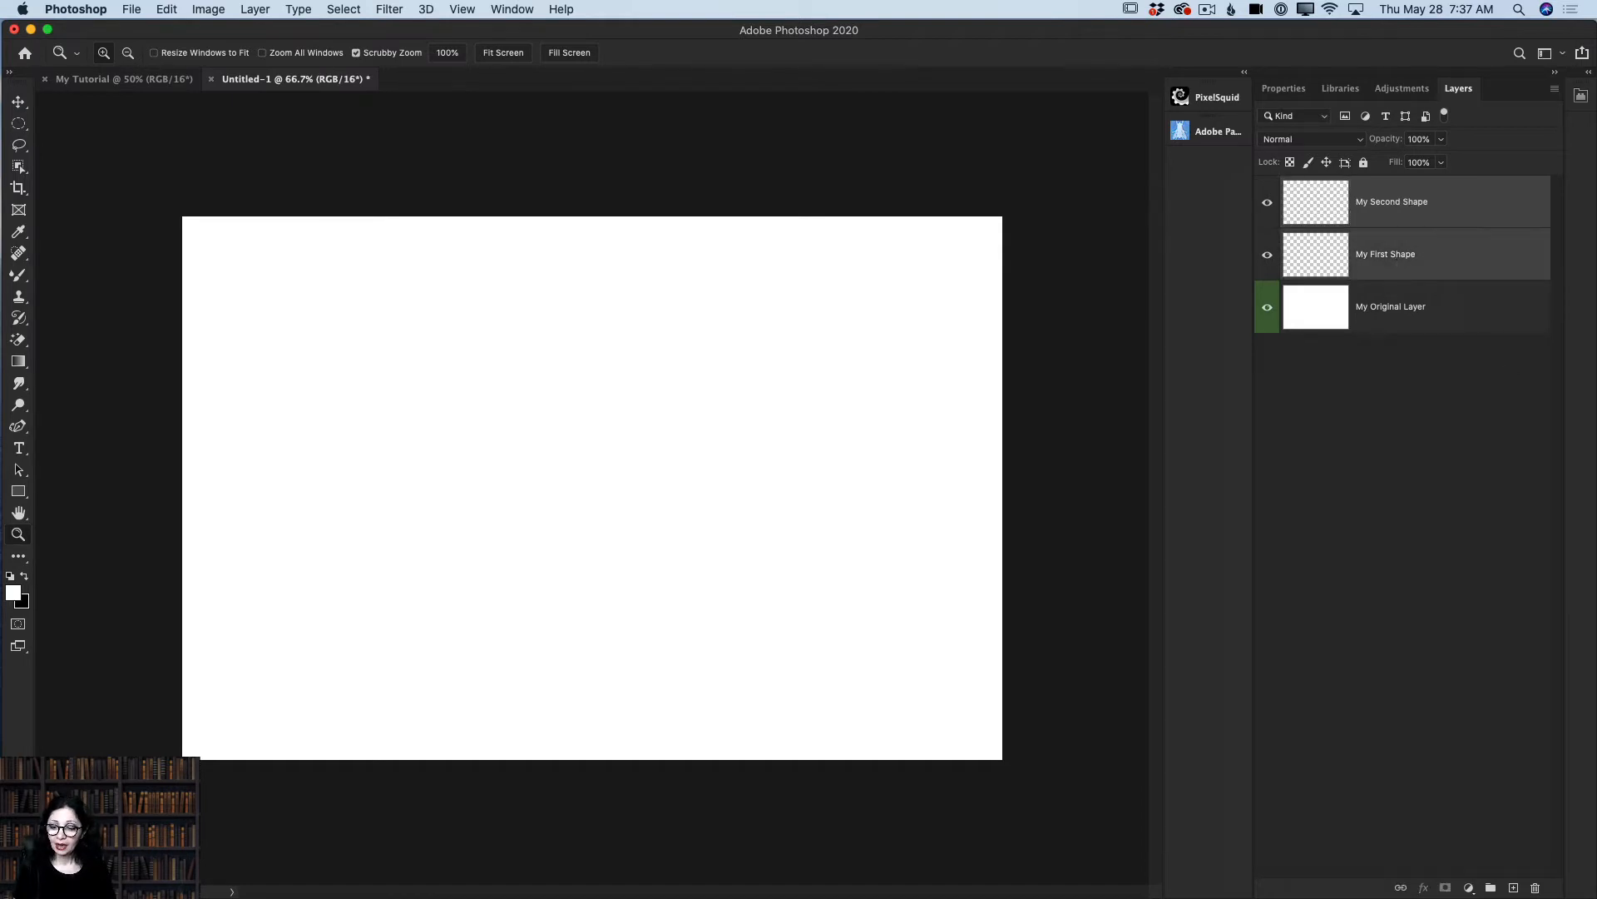
pyautogui.click(1491, 888)
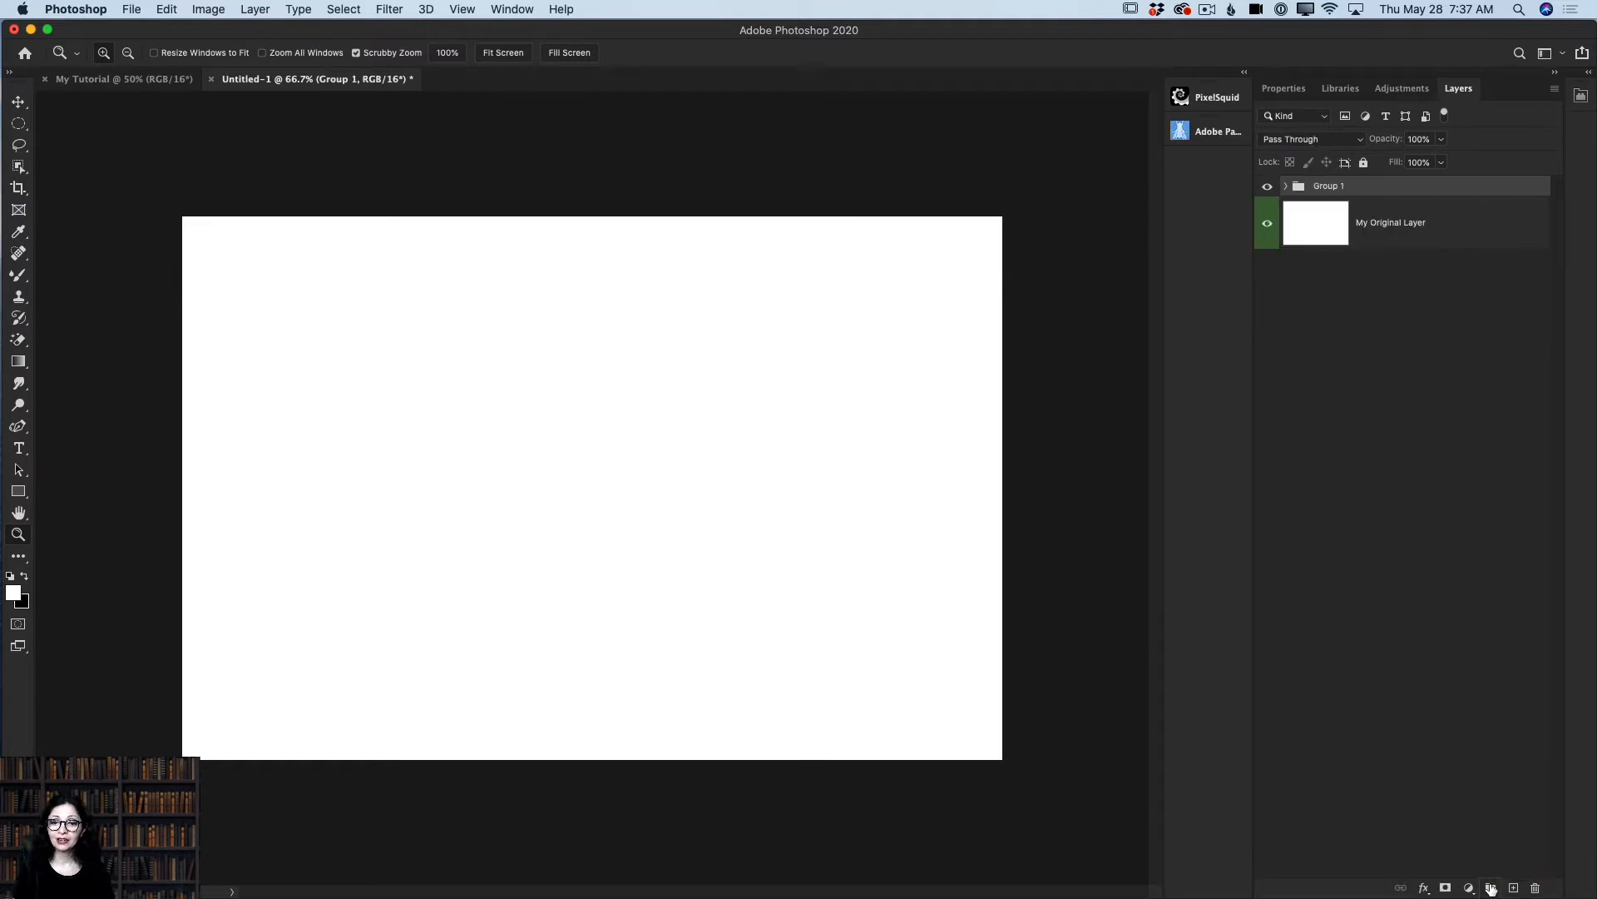
pyautogui.doubleClick(1319, 188)
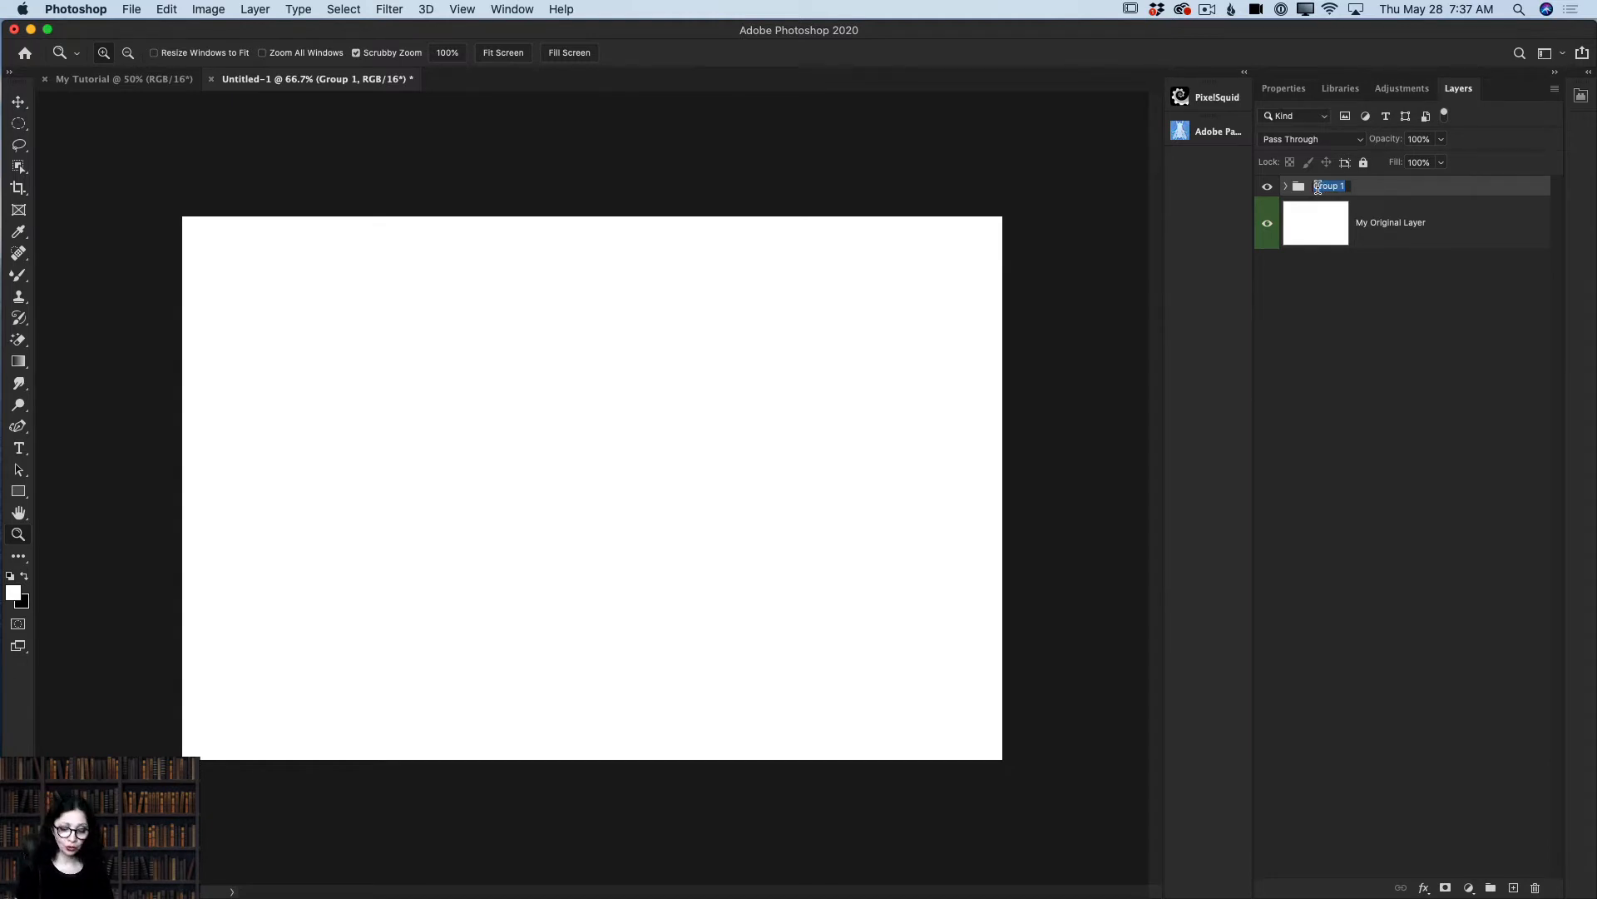
pyautogui.write('My Shapes')
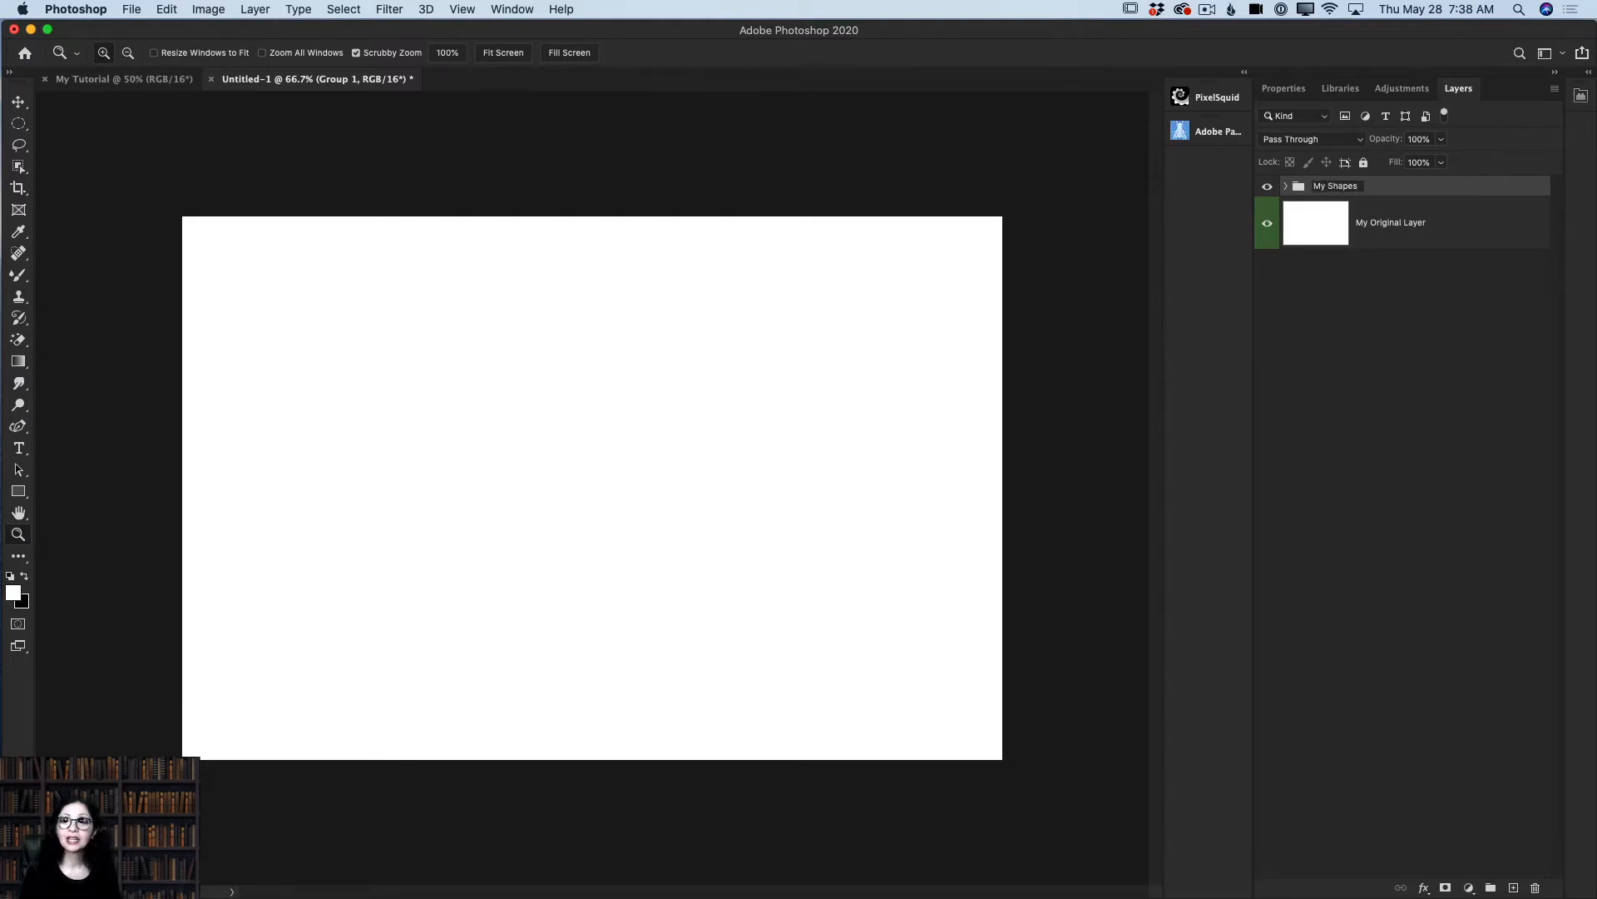
pyautogui.press('Return')
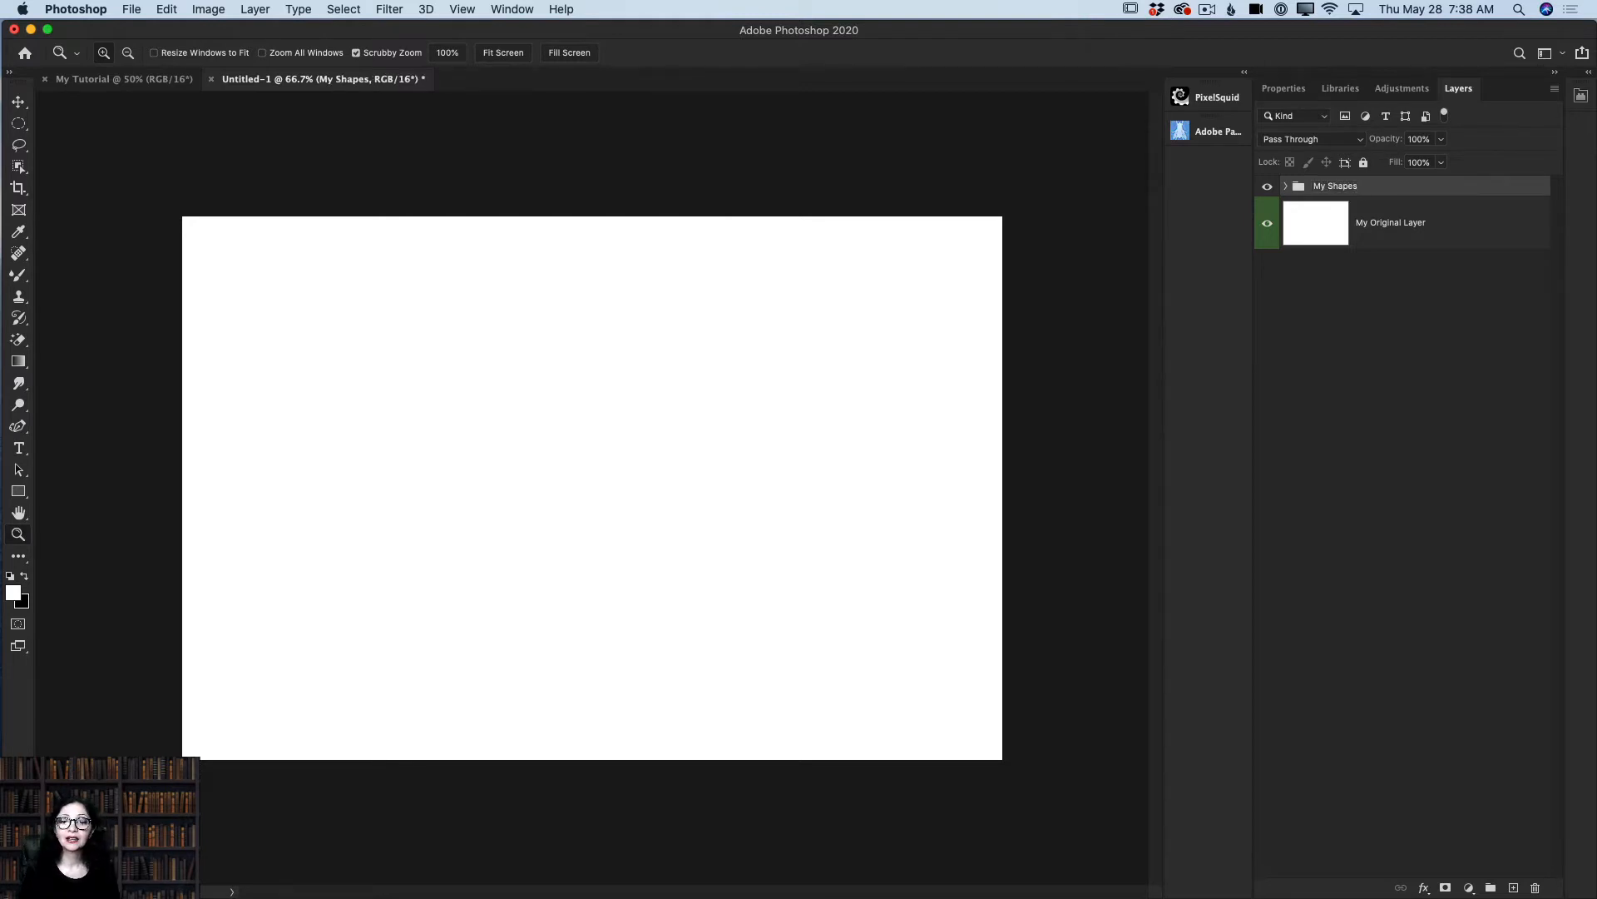
# Step: Expand the My Shapes group and examine the filter types available for the layer list
pyautogui.click(1286, 187)
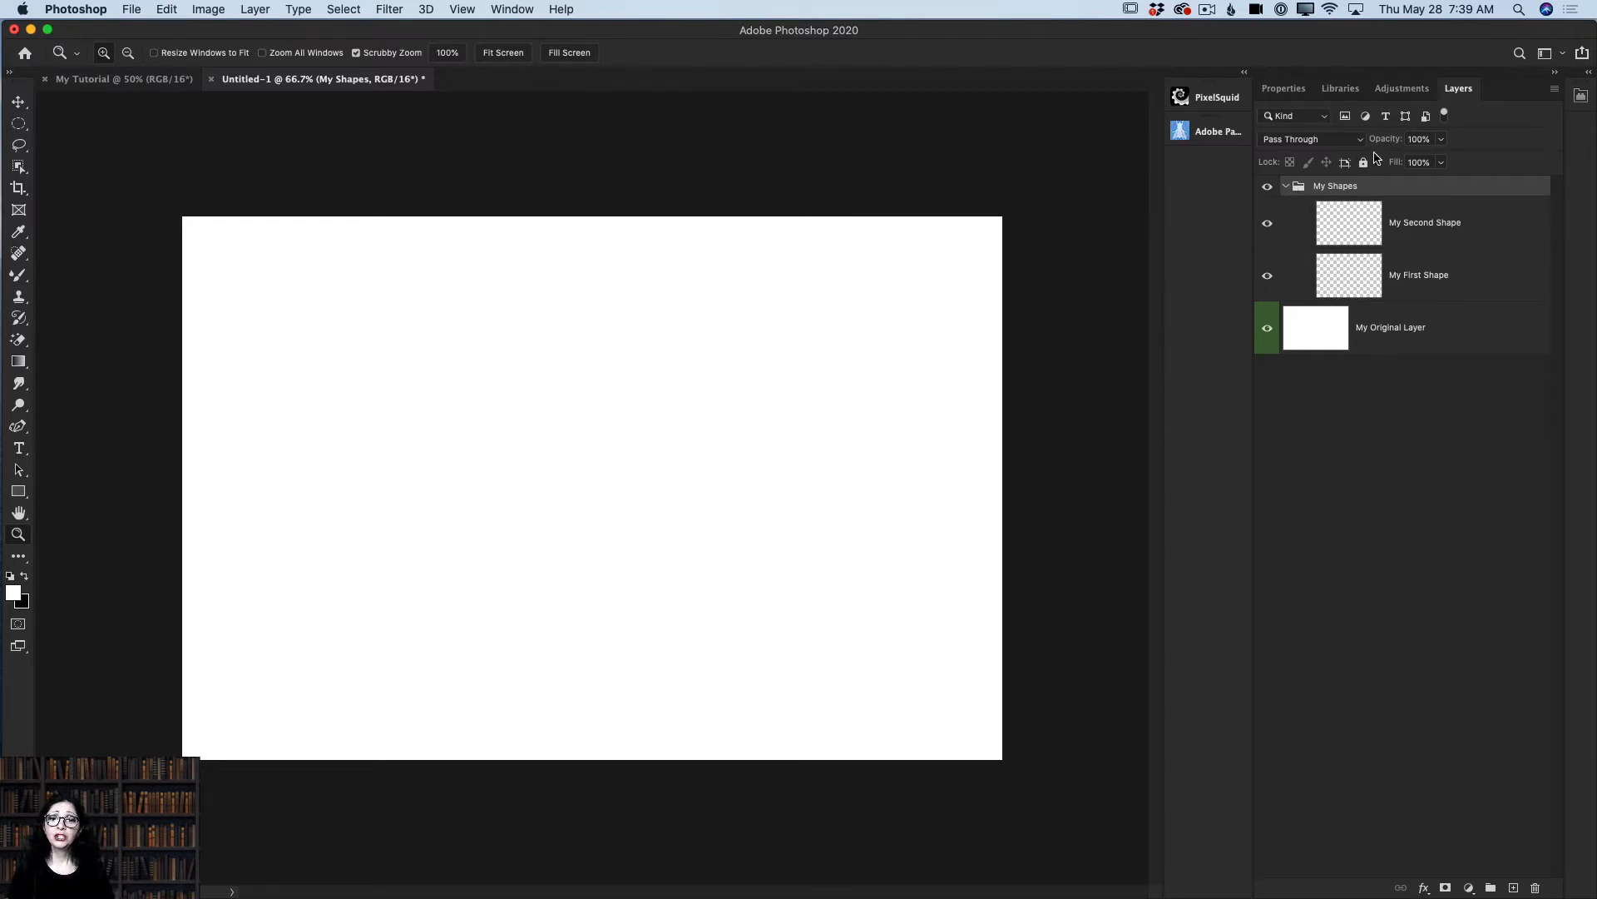
pyautogui.click(1326, 117)
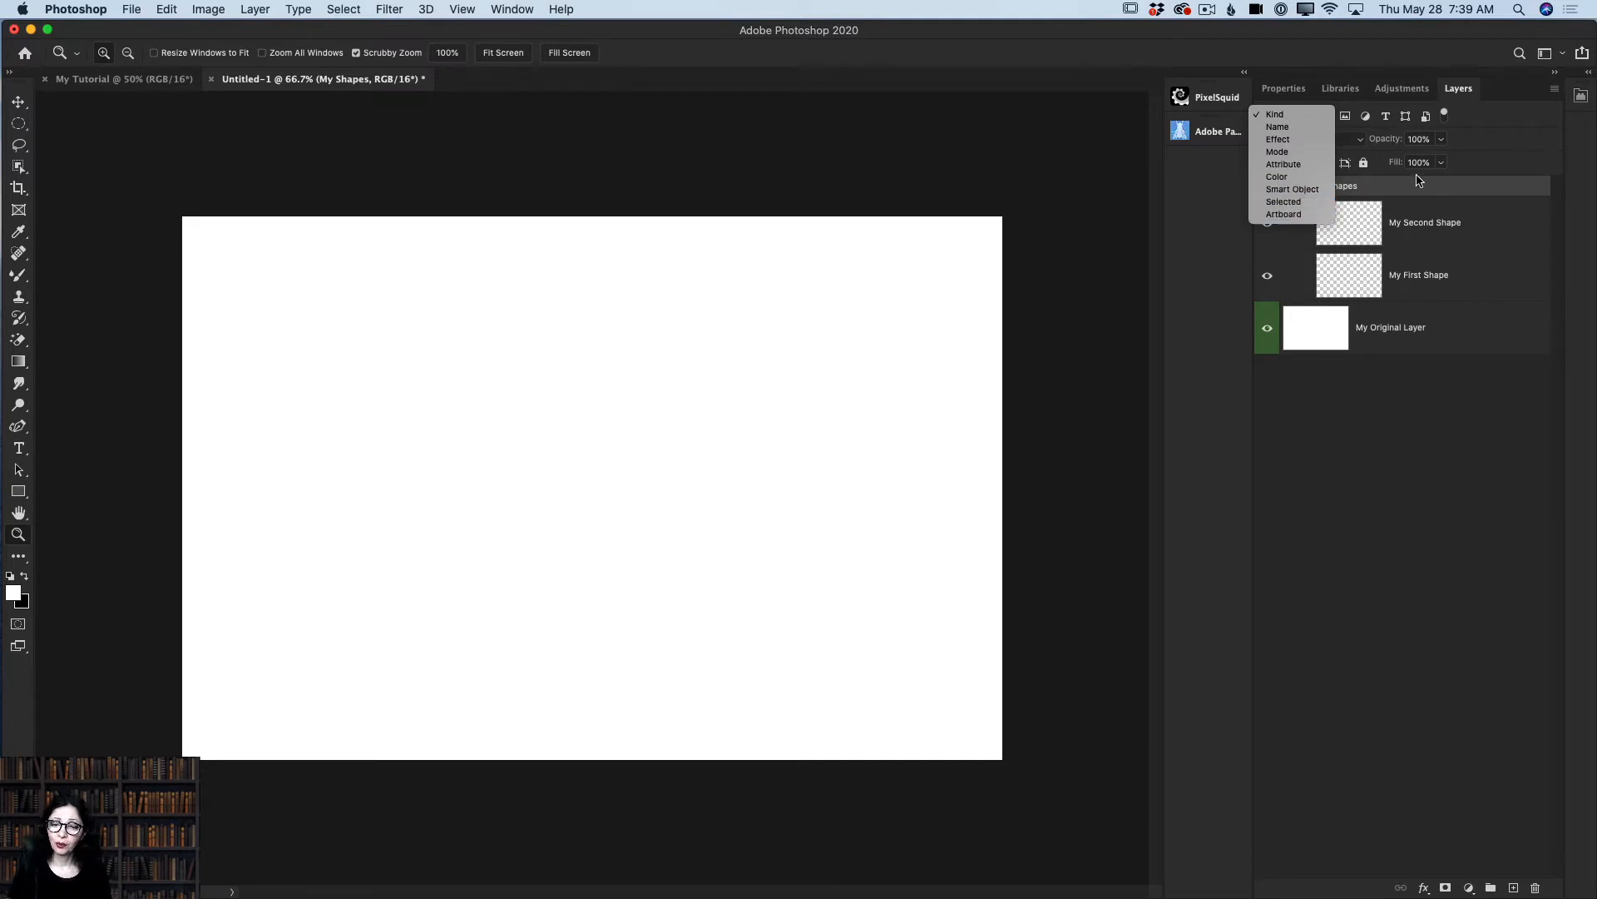
pyautogui.click(1489, 137)
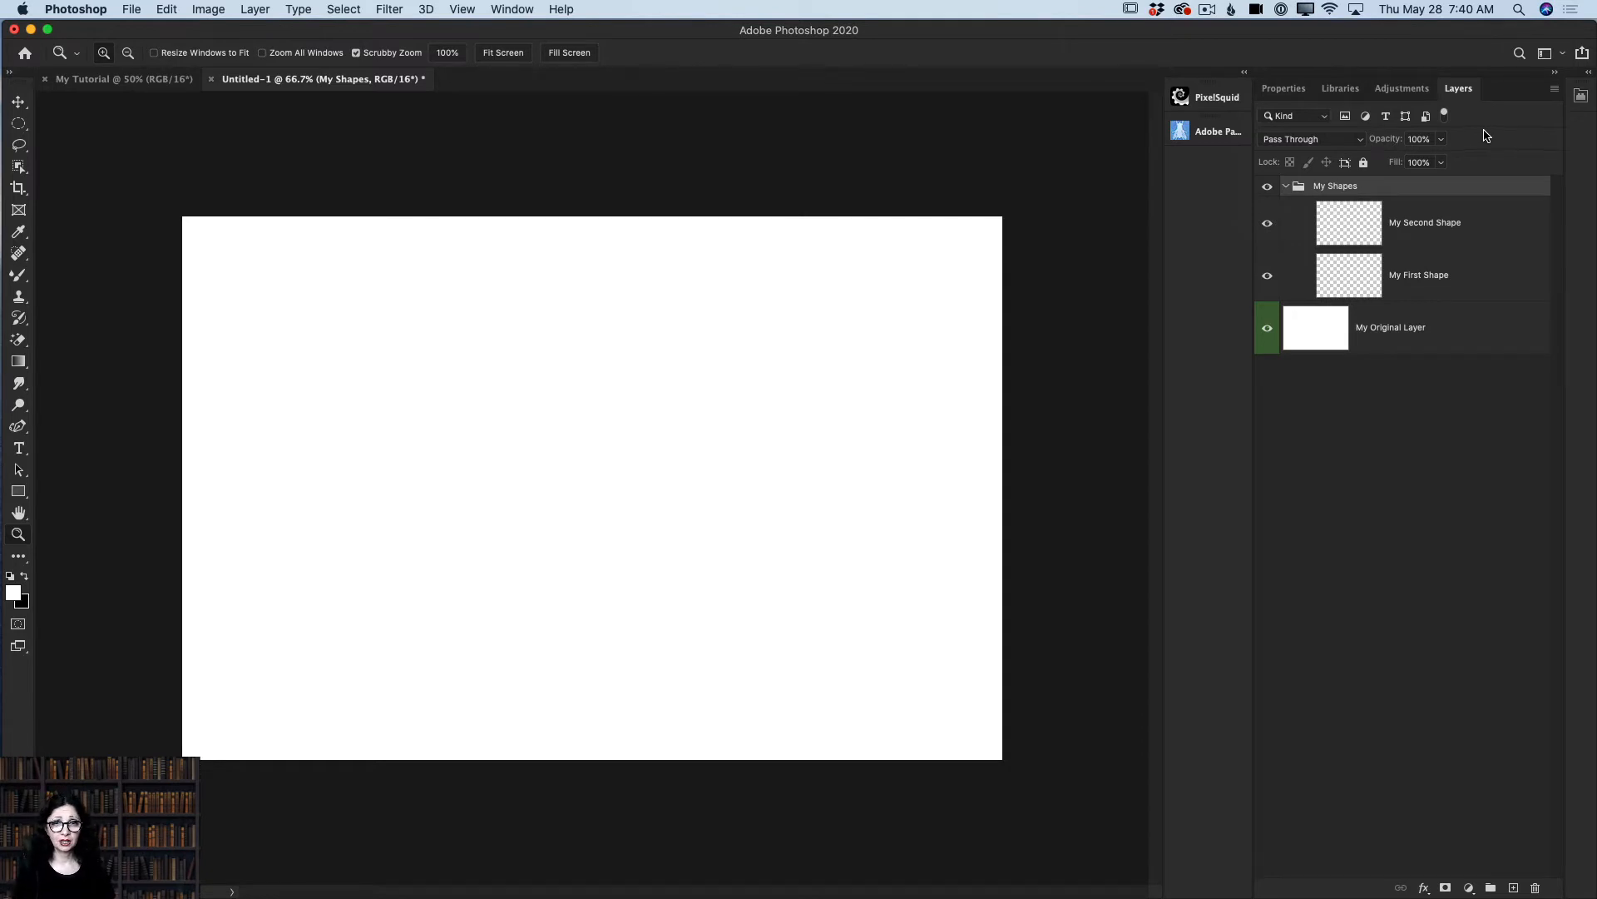
# Step: Mark the My Shapes group with the blue color label and collapse it
pyautogui.rightClick(1397, 190)
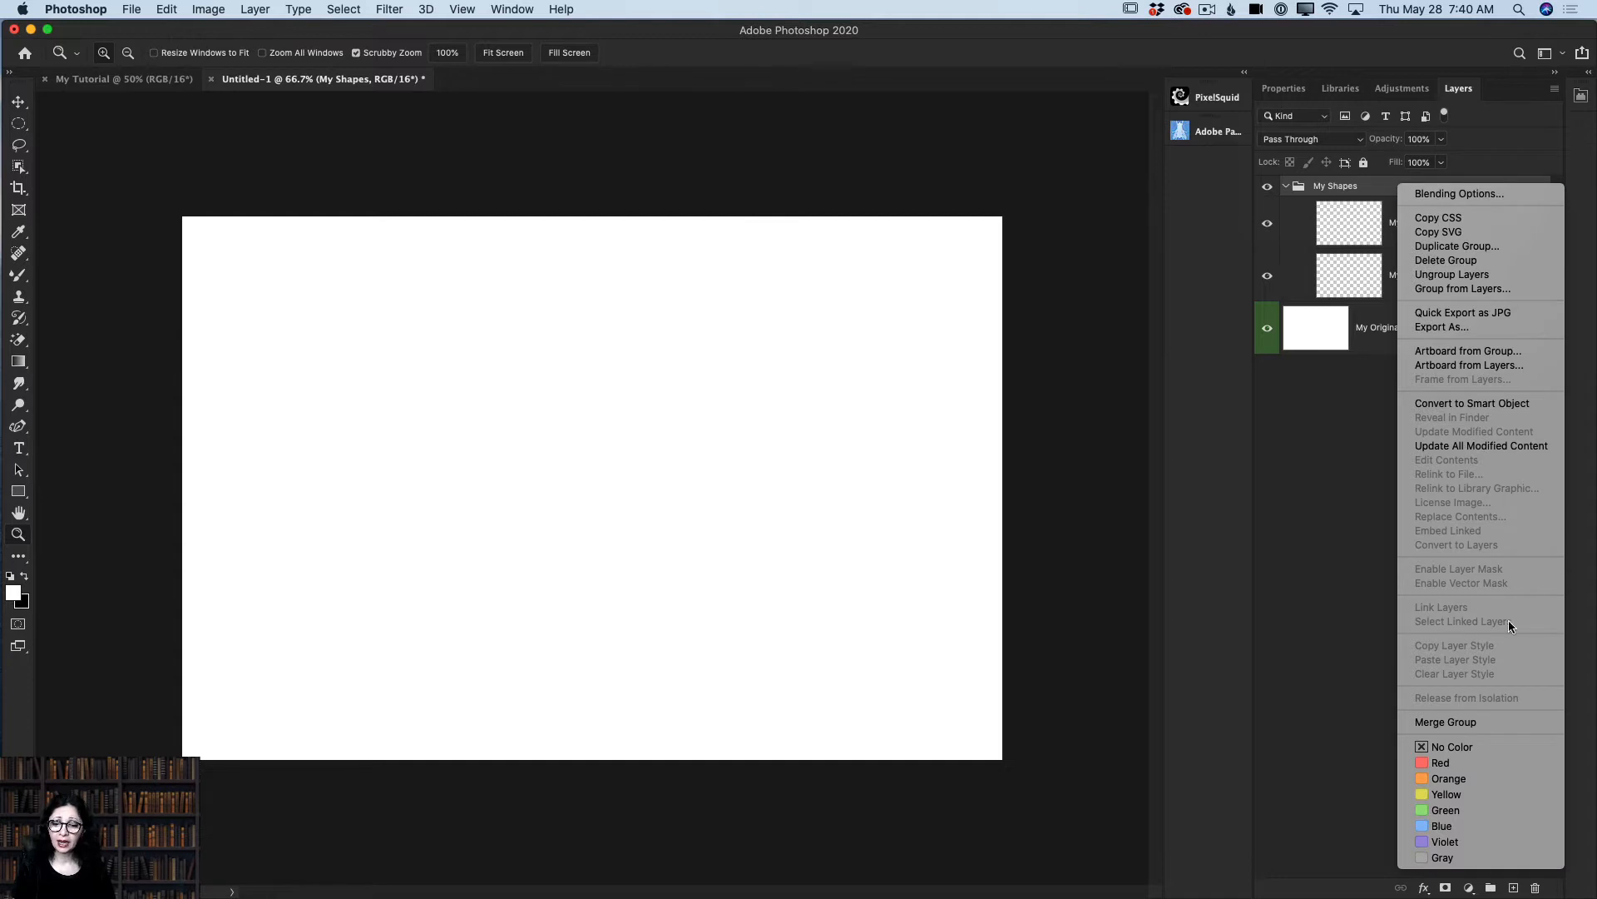
pyautogui.click(1461, 825)
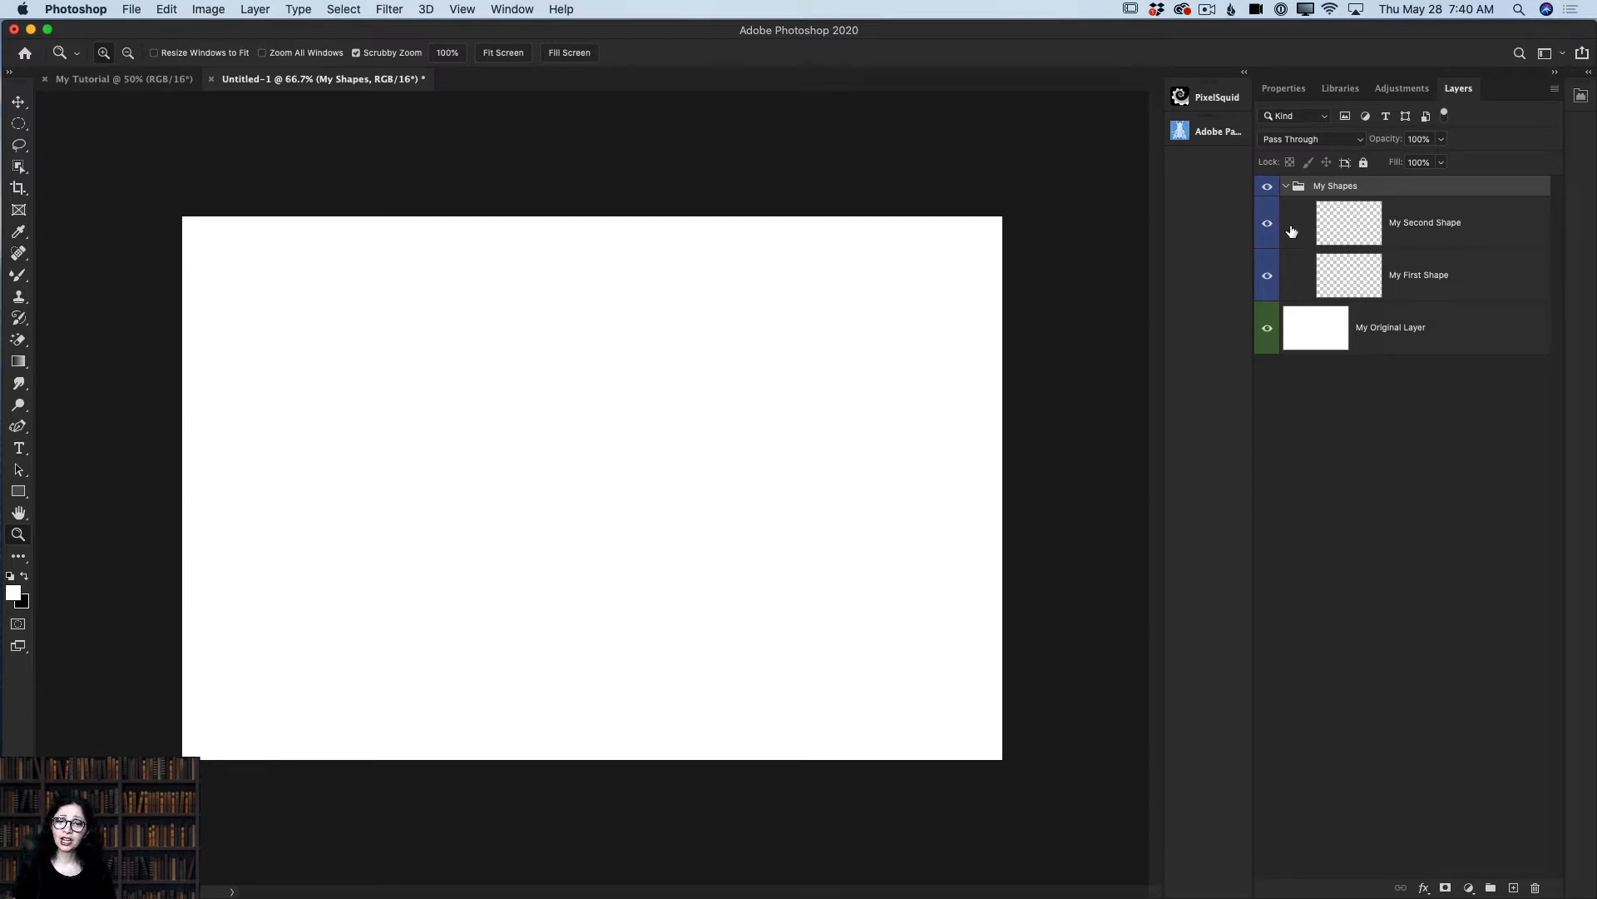
pyautogui.click(1287, 187)
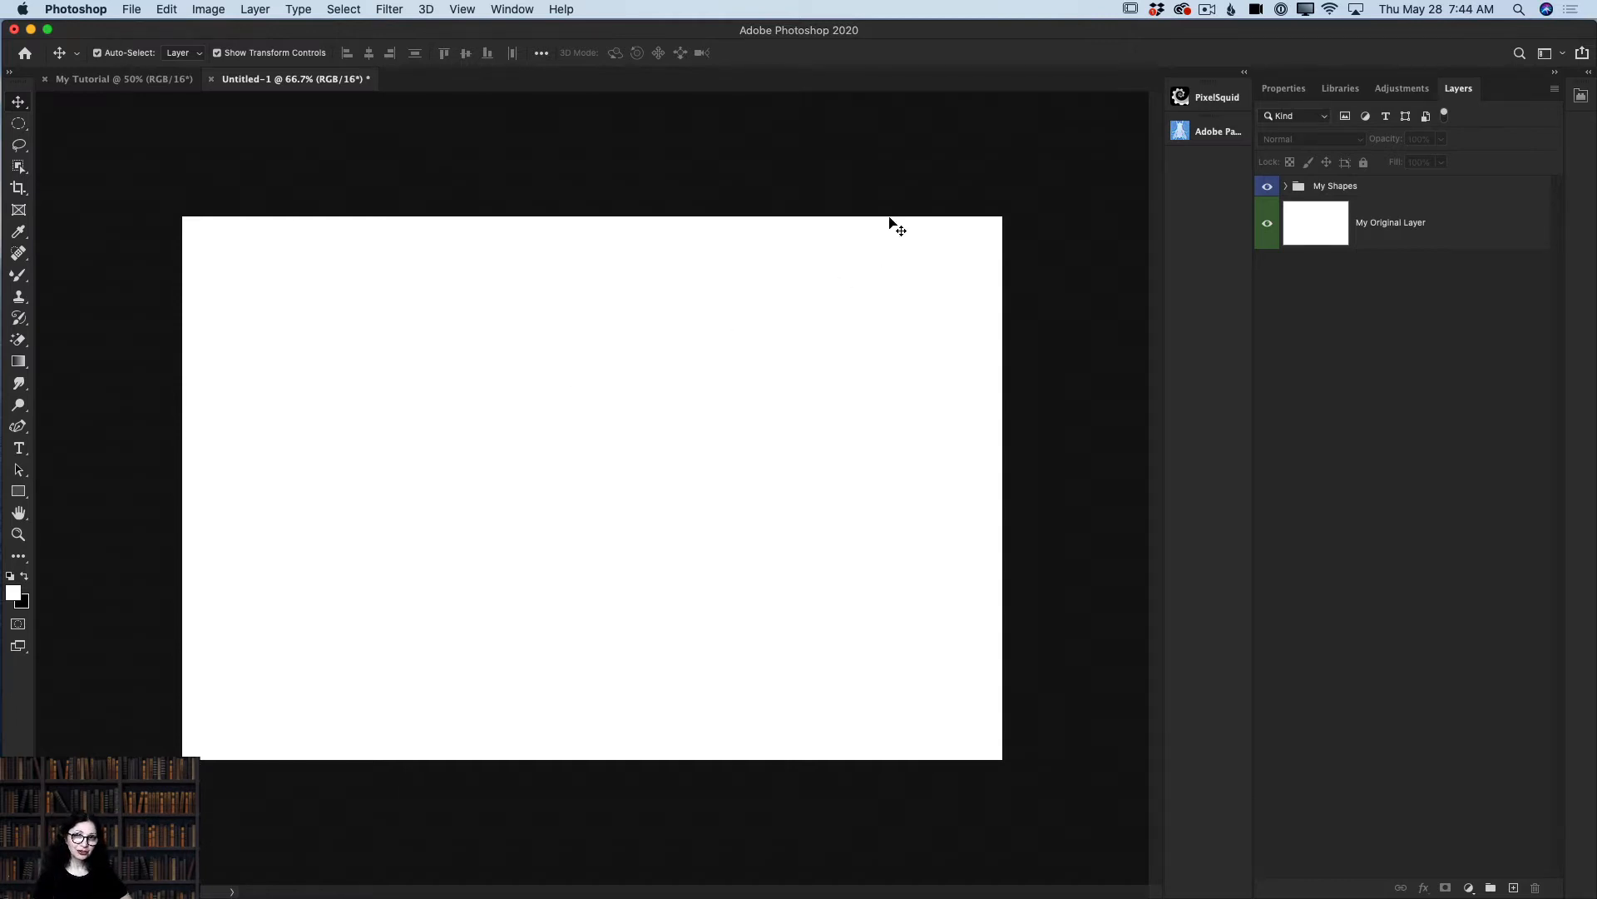
# Step: Open the toolbar customization dialog, enlarge it and reposition it over the canvas
pyautogui.click(167, 10)
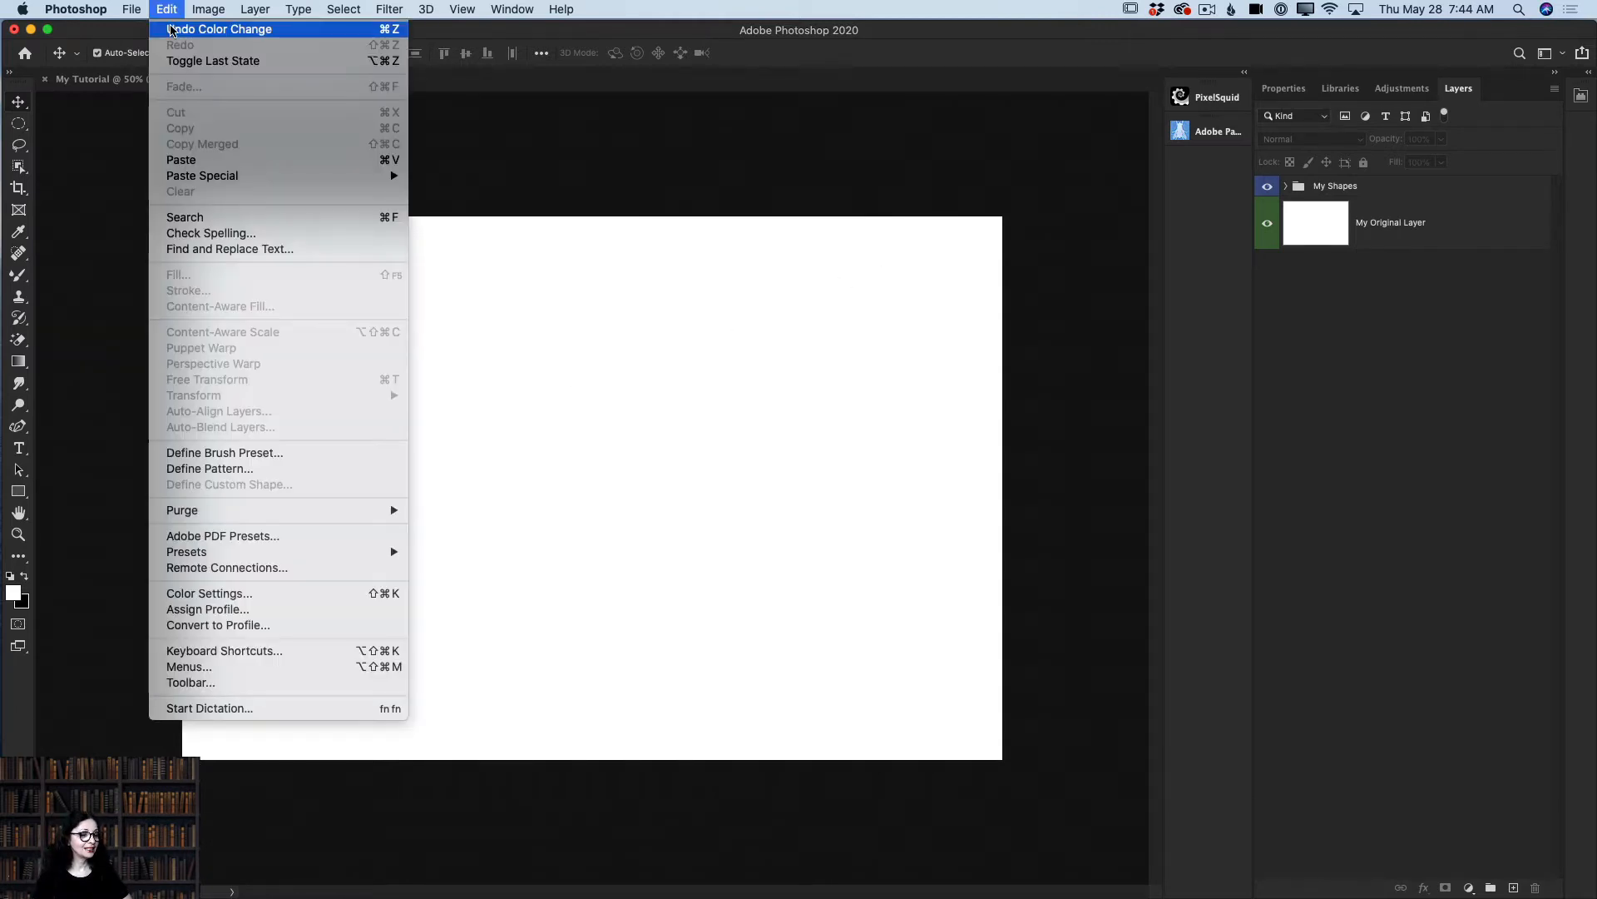
pyautogui.click(256, 685)
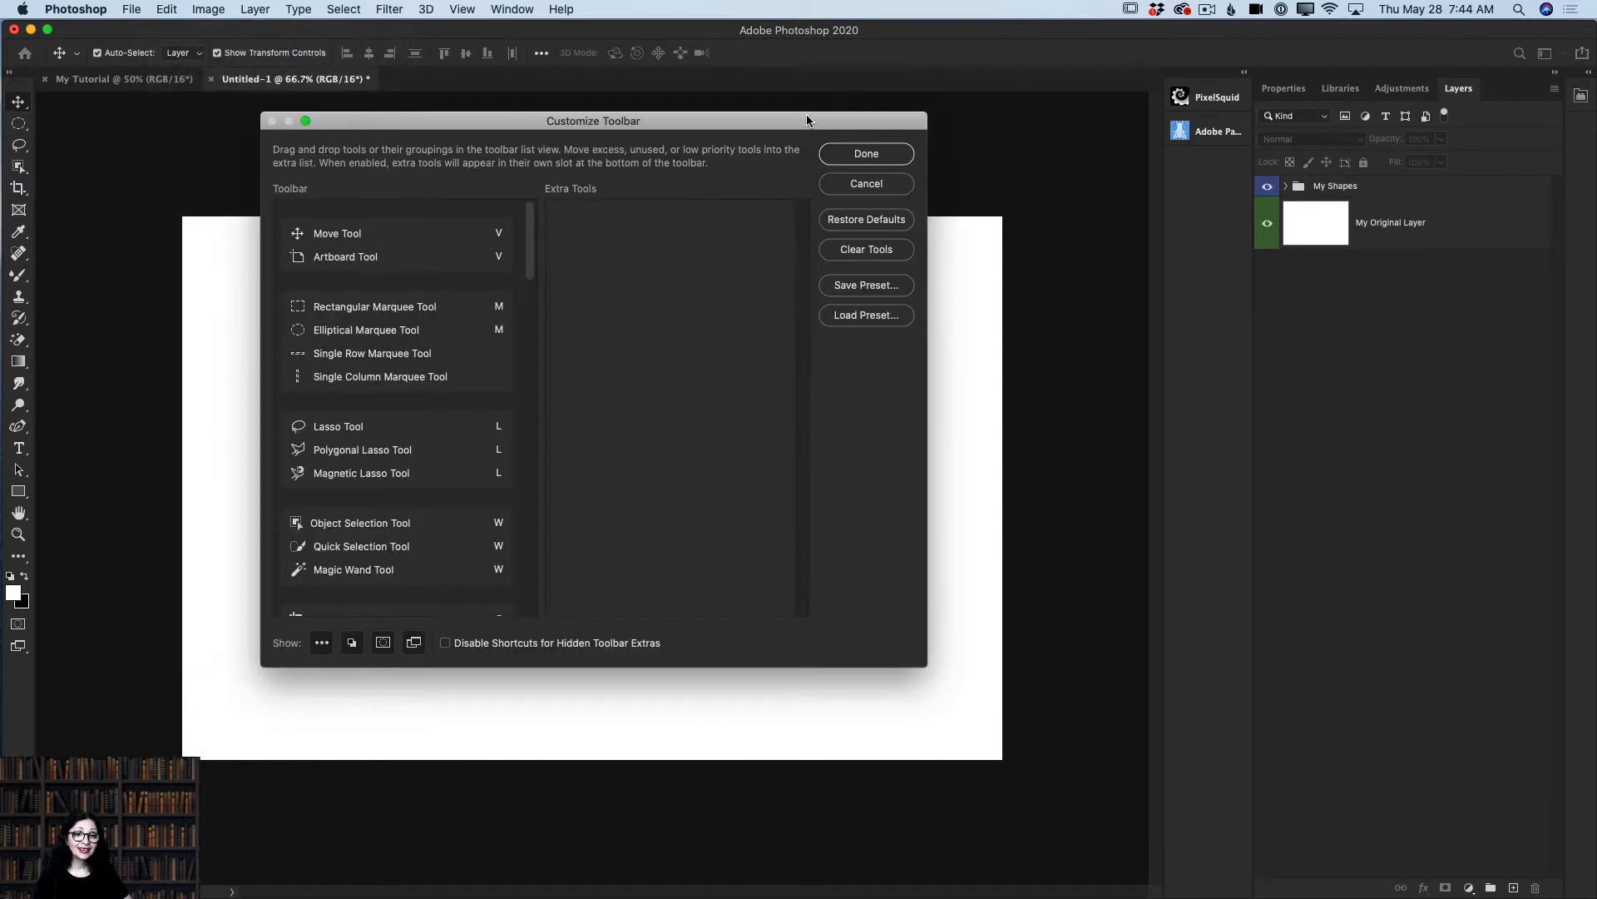
pyautogui.moveTo(943, 182); pyautogui.dragTo(858, 172)
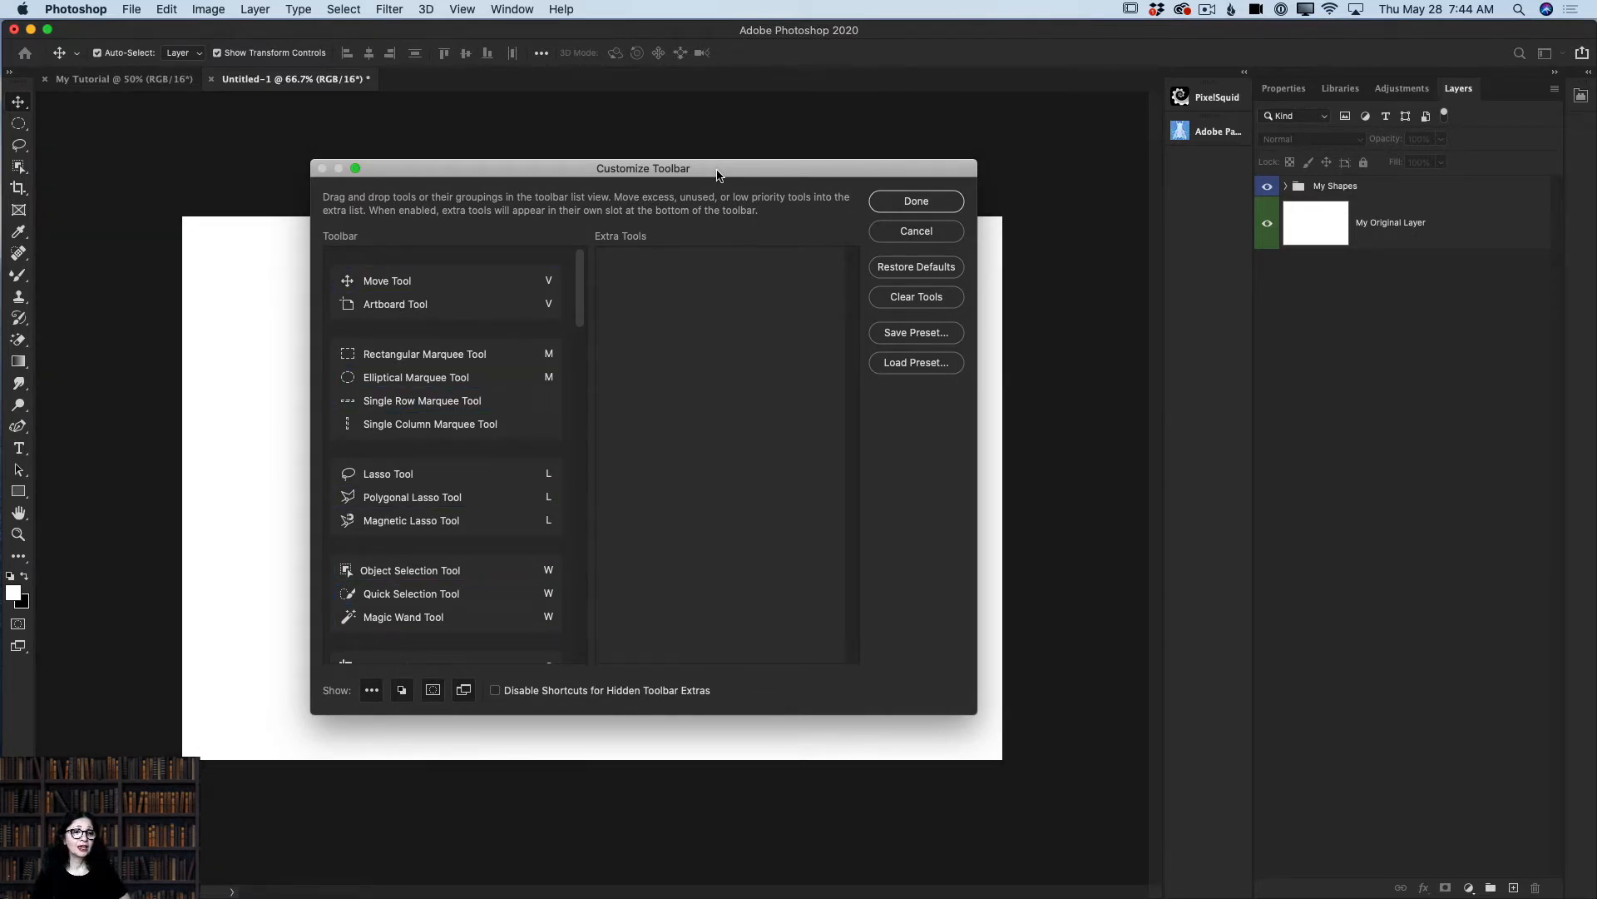
pyautogui.moveTo(732, 170); pyautogui.dragTo(714, 158)
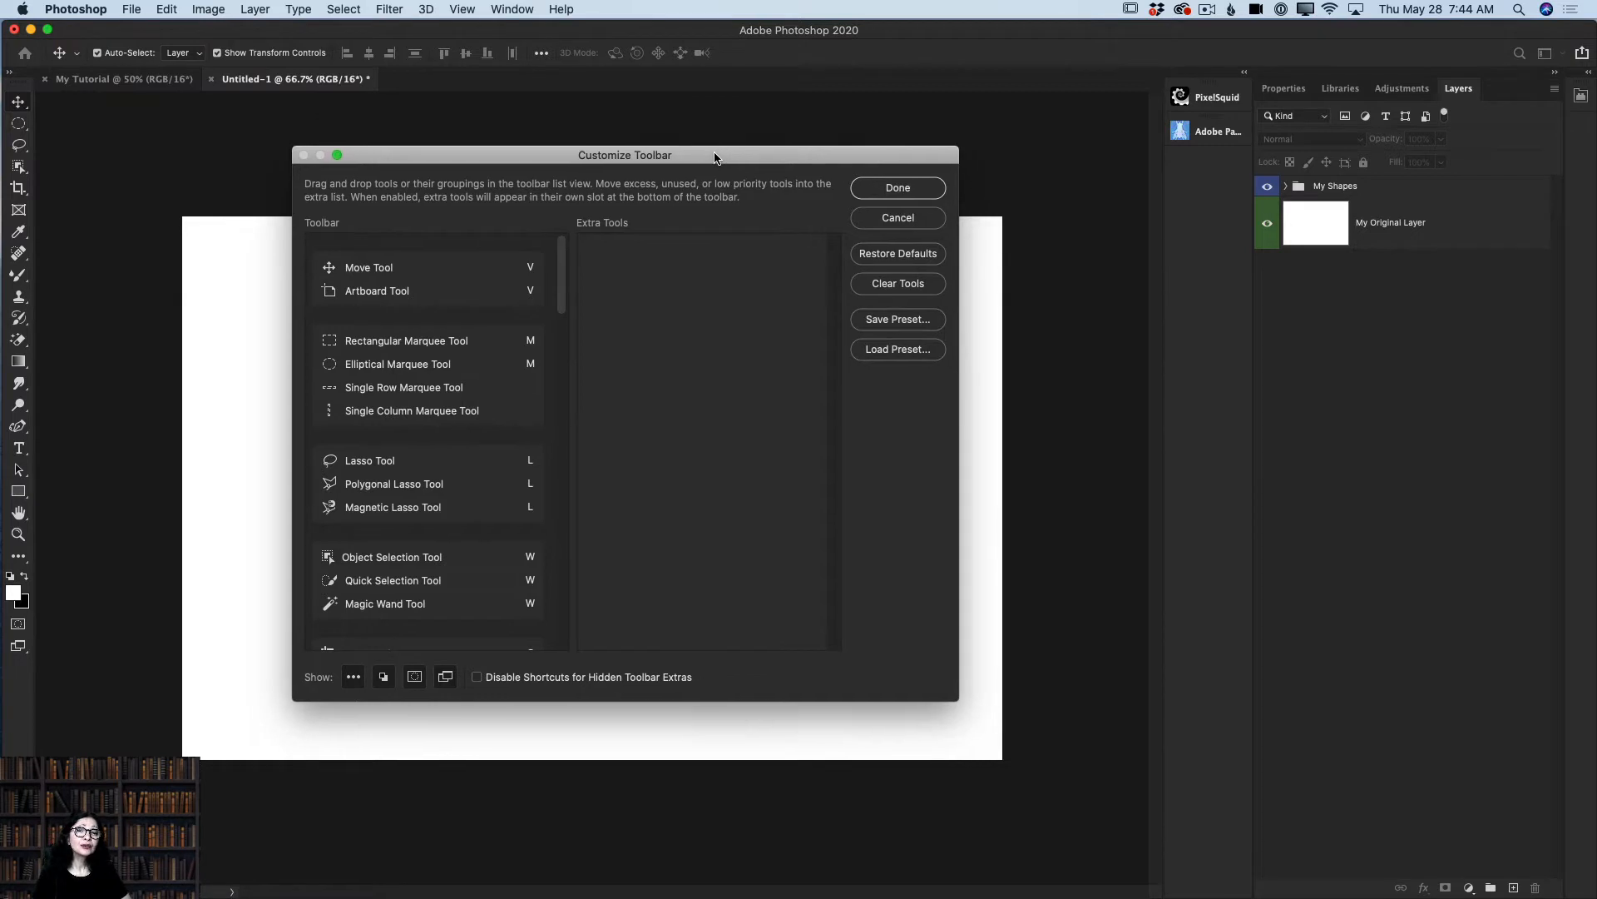
pyautogui.moveTo(954, 694); pyautogui.dragTo(1332, 847)
pyautogui.moveTo(998, 159); pyautogui.dragTo(790, 121)
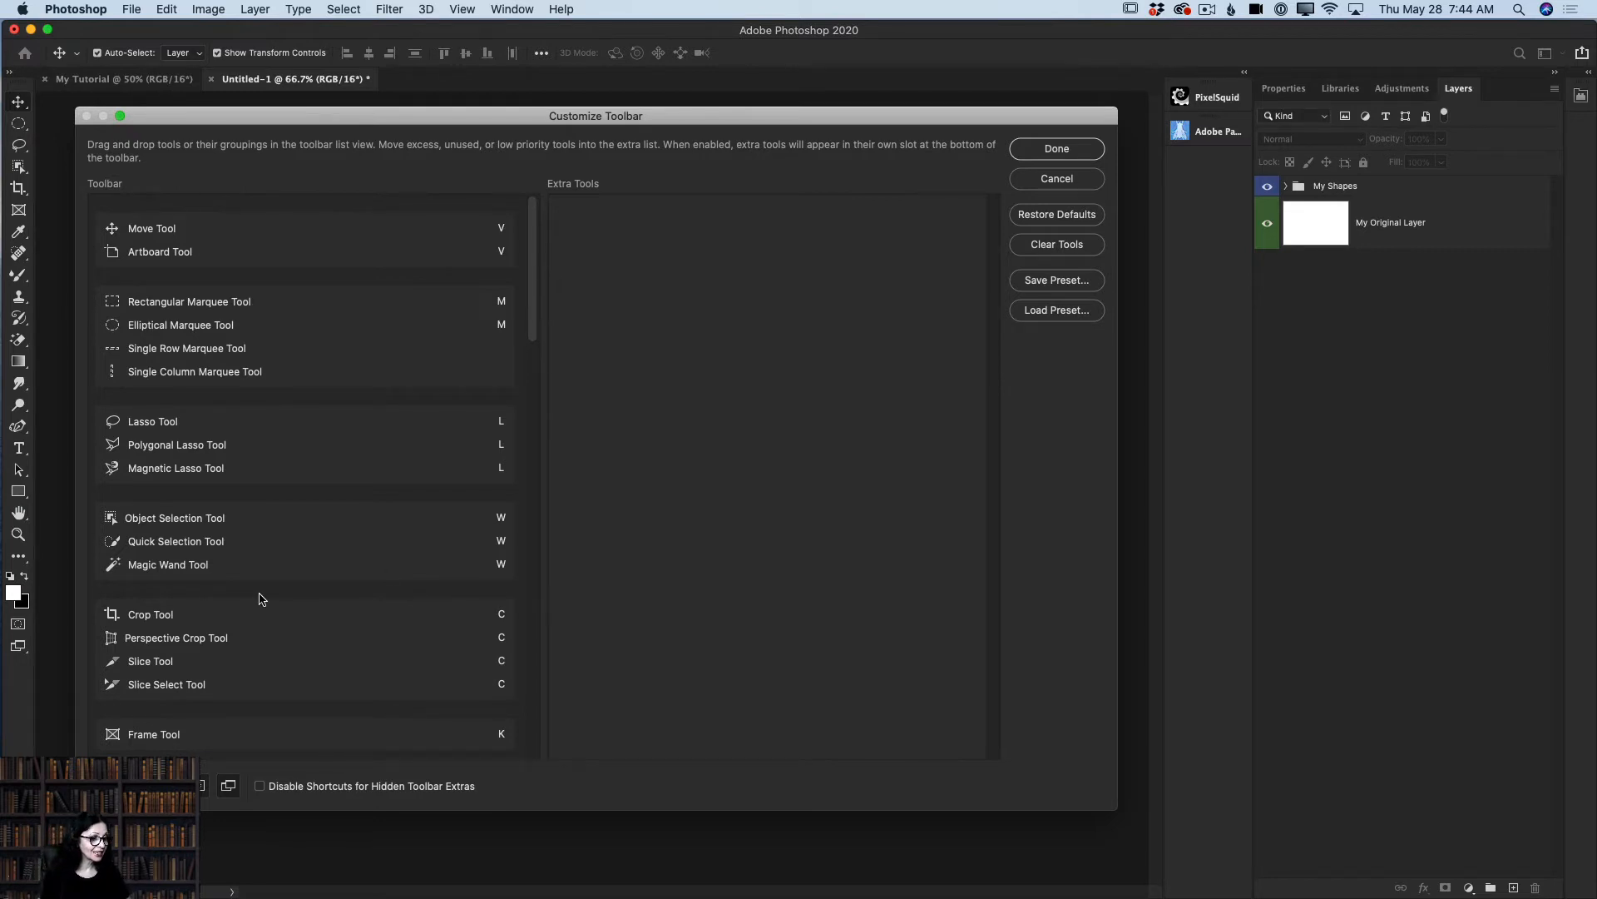
# Step: Move the 3D Material Eyedropper, Count, Slice, Slice Select, Red Eye and Content-Aware Move tools to the extra tools
pyautogui.scroll(-5, 260, 599)
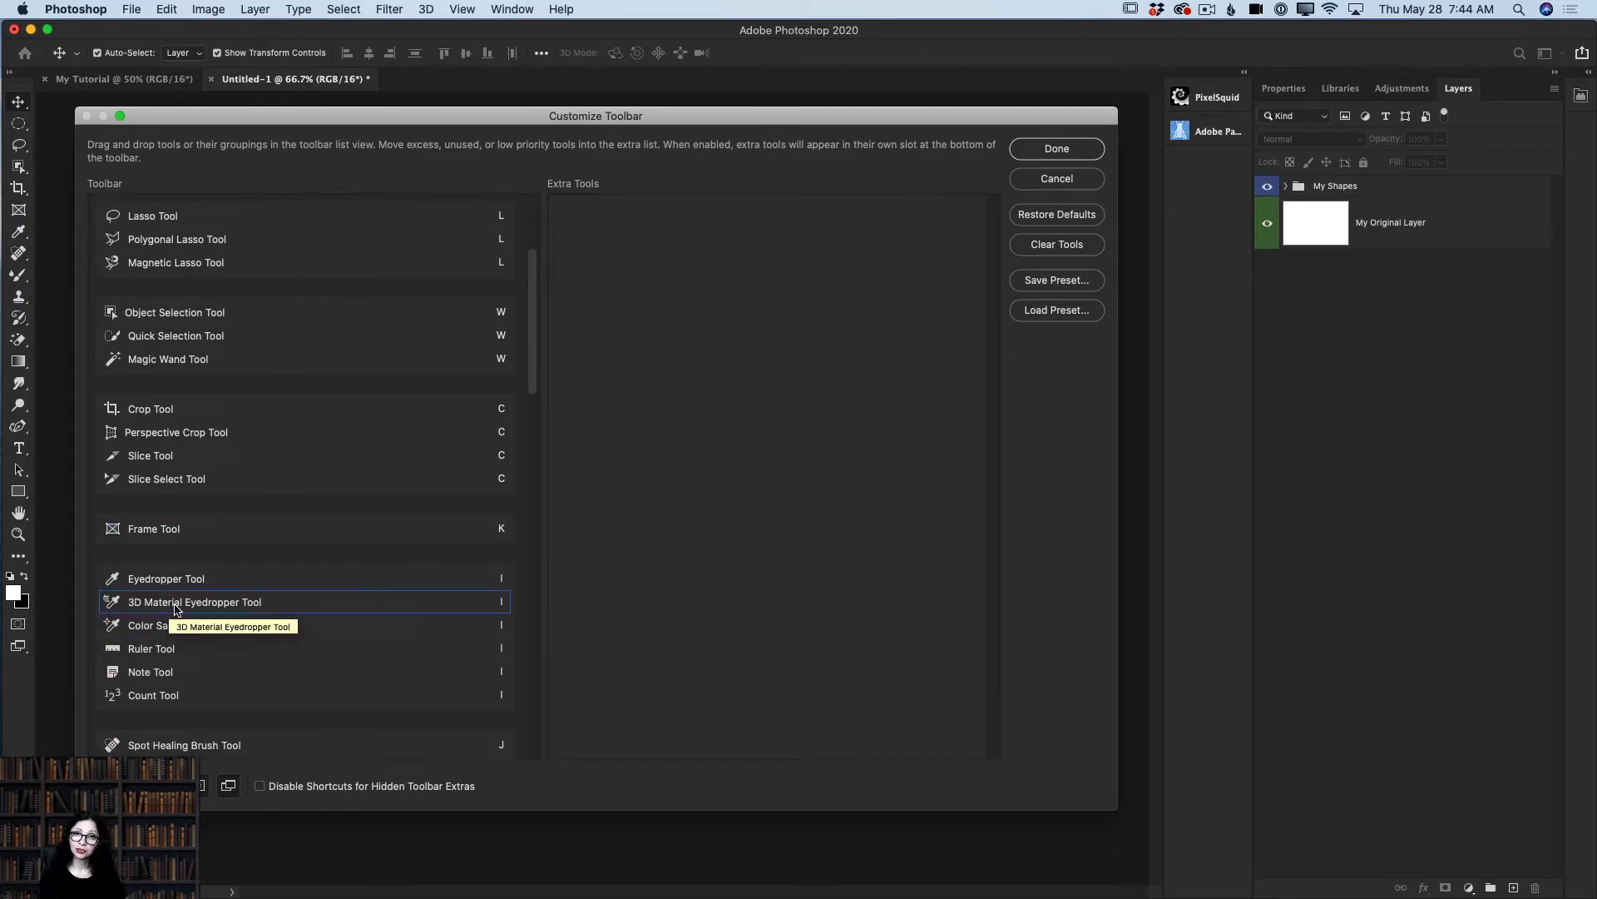
pyautogui.moveTo(170, 604); pyautogui.dragTo(620, 573)
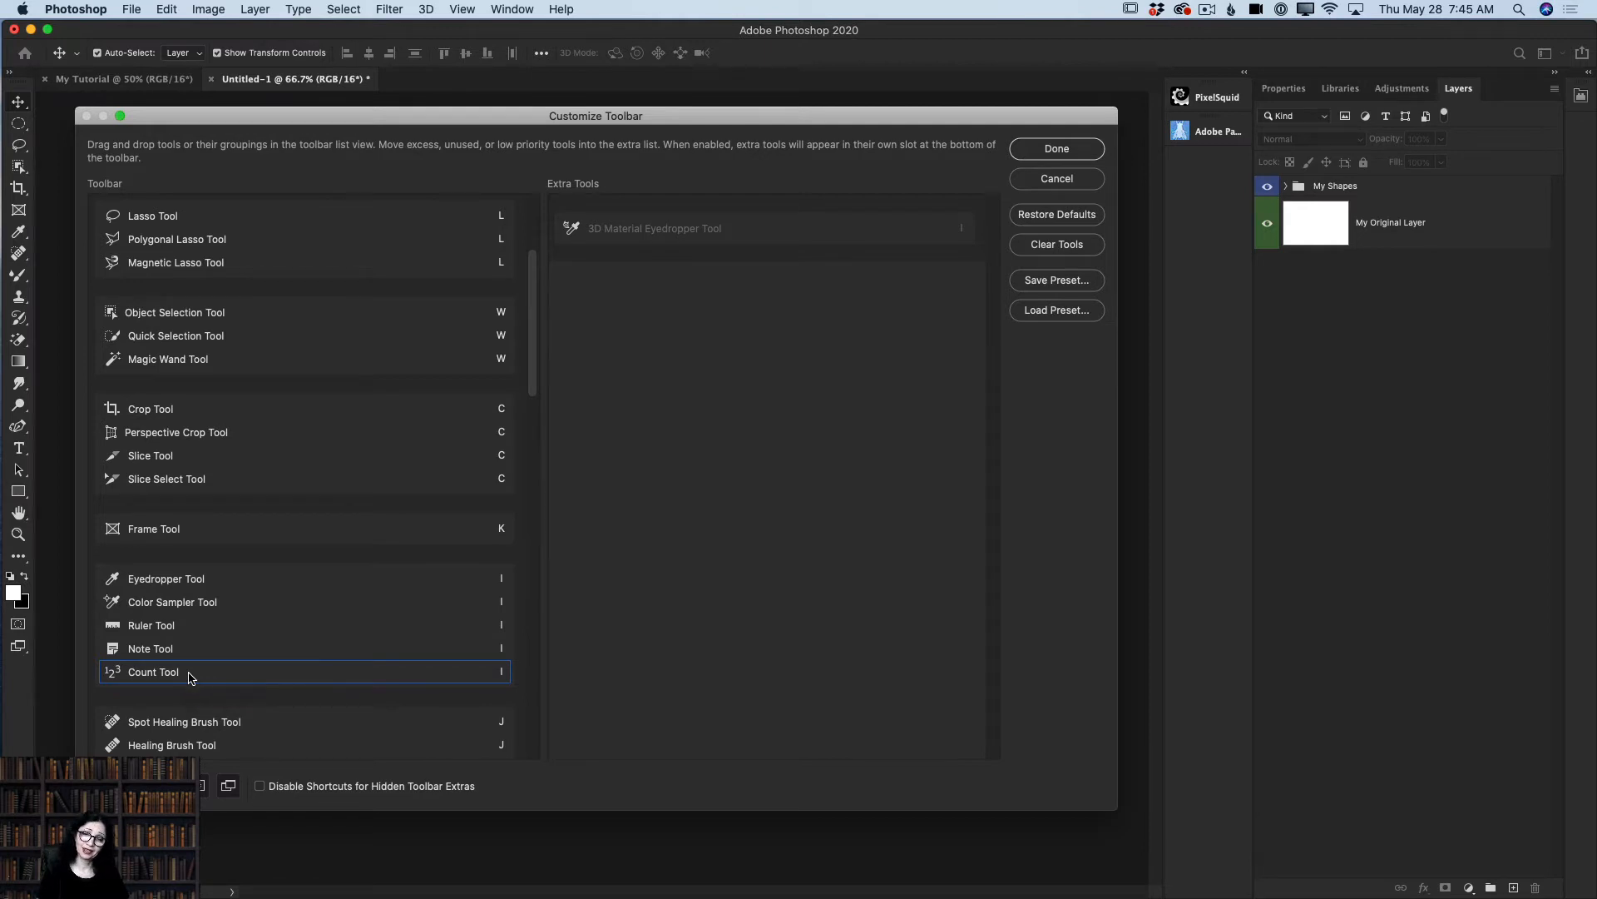
pyautogui.moveTo(190, 676); pyautogui.dragTo(642, 312)
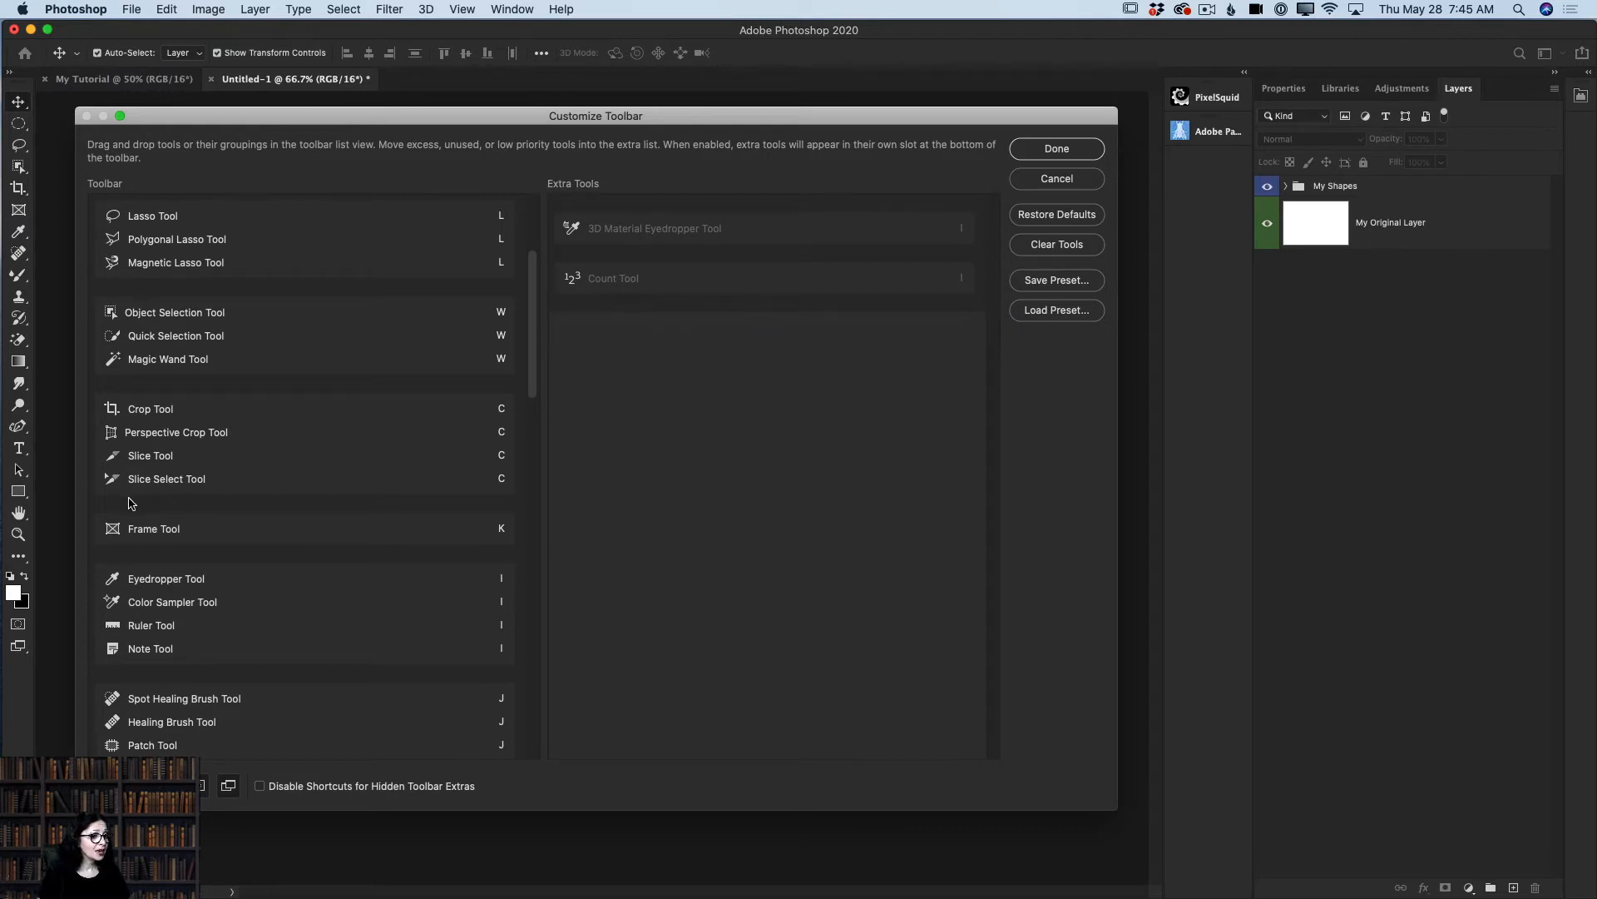
pyautogui.moveTo(152, 456); pyautogui.dragTo(637, 375)
pyautogui.moveTo(304, 451); pyautogui.dragTo(774, 418)
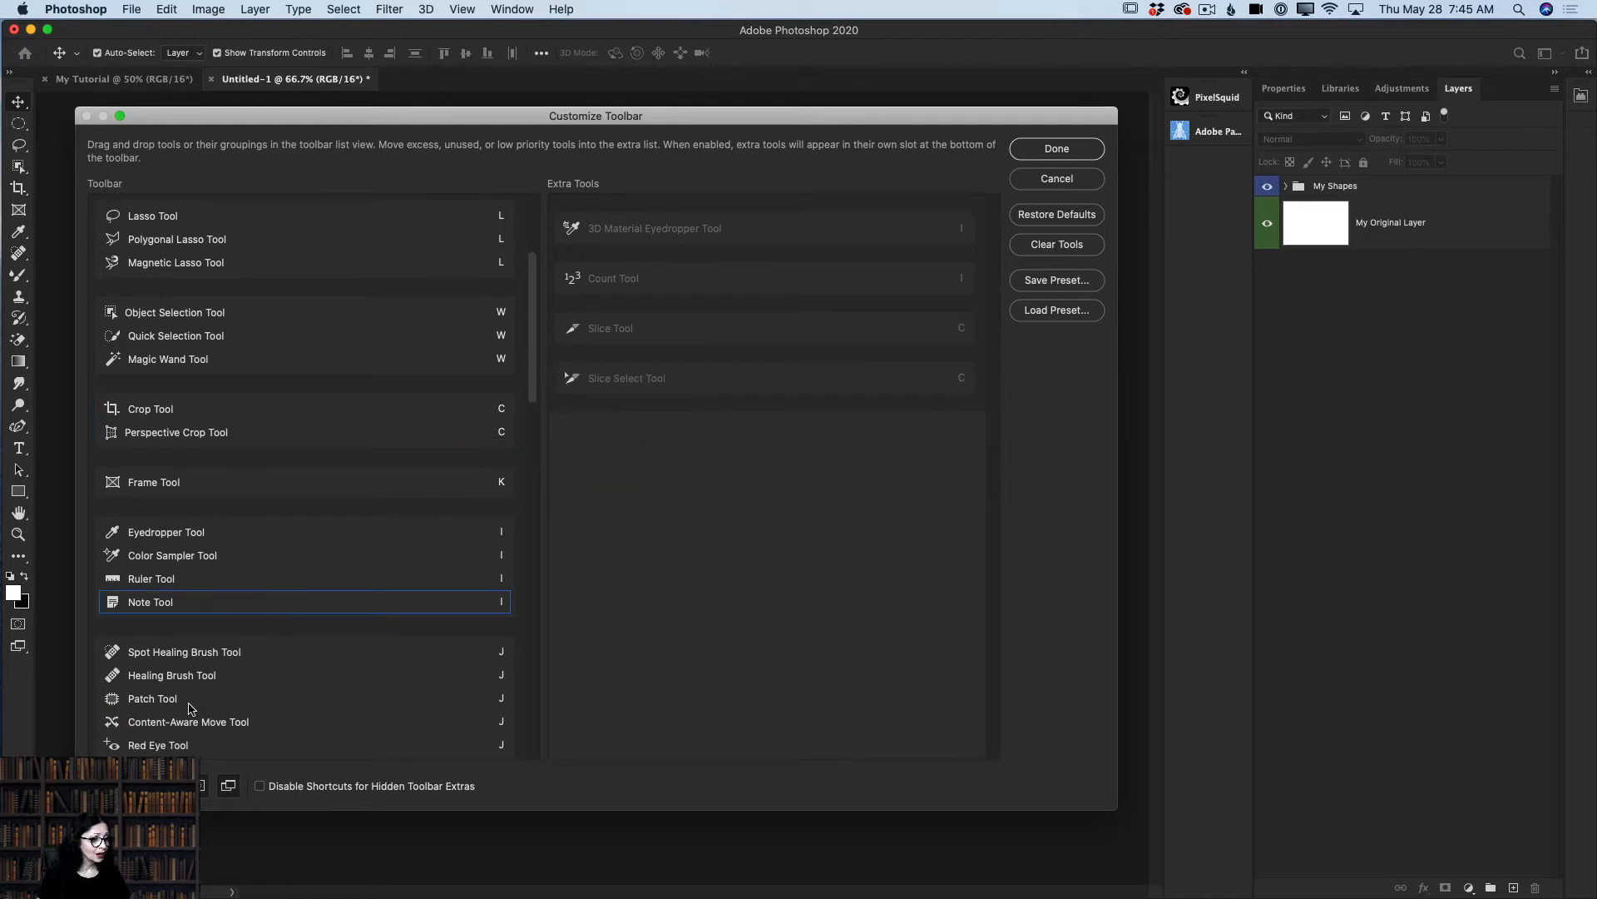
pyautogui.moveTo(178, 745); pyautogui.dragTo(648, 456)
pyautogui.moveTo(242, 726)
pyautogui.mouseDown()
pyautogui.moveTo(596, 585)
pyautogui.moveTo(699, 523)
pyautogui.moveTo(688, 492)
pyautogui.moveTo(709, 497)
pyautogui.mouseUp()
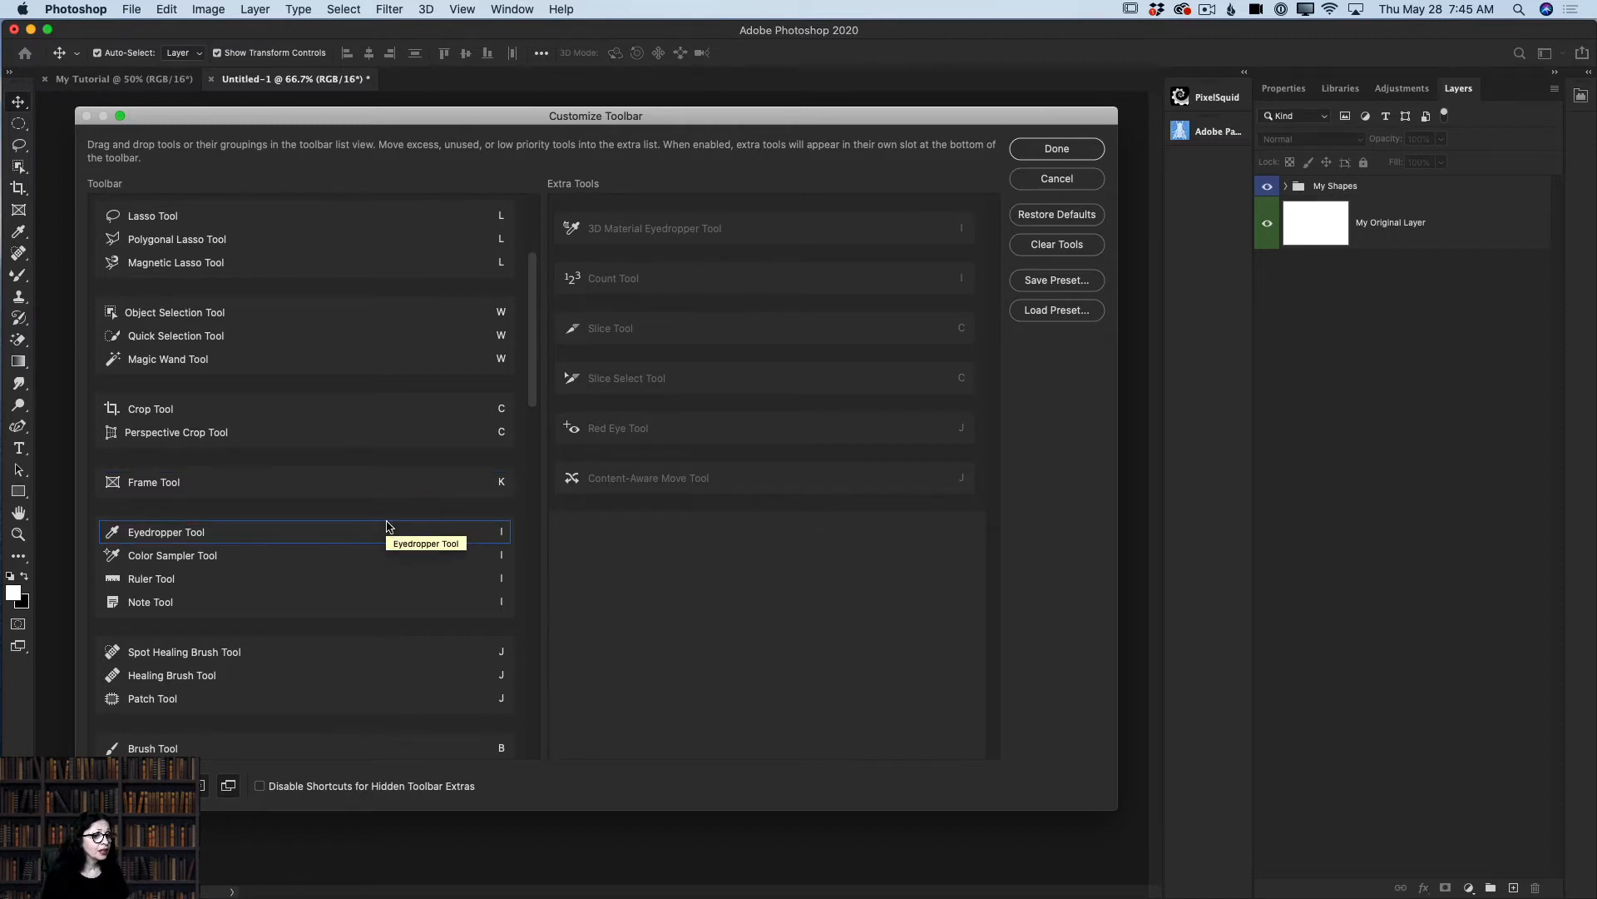
# Step: Split the Mixer Brush, Pencil and Color Replacement tools into separate toolbar slots and accept the customized toolbar
pyautogui.scroll(-4, 385, 527)
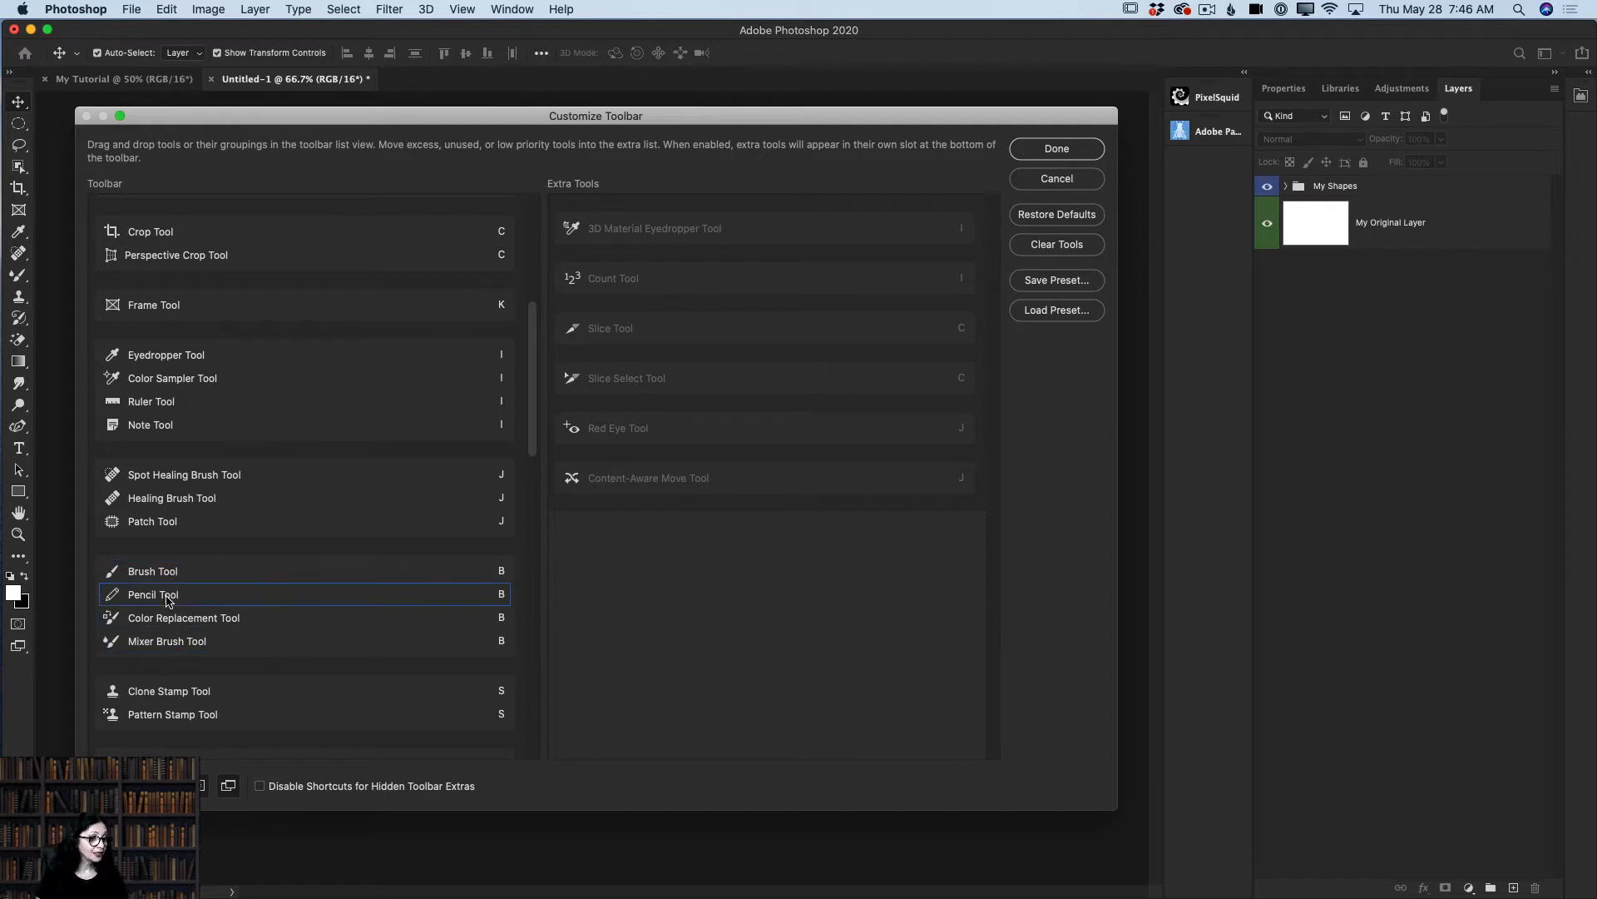
pyautogui.moveTo(167, 650); pyautogui.dragTo(173, 672)
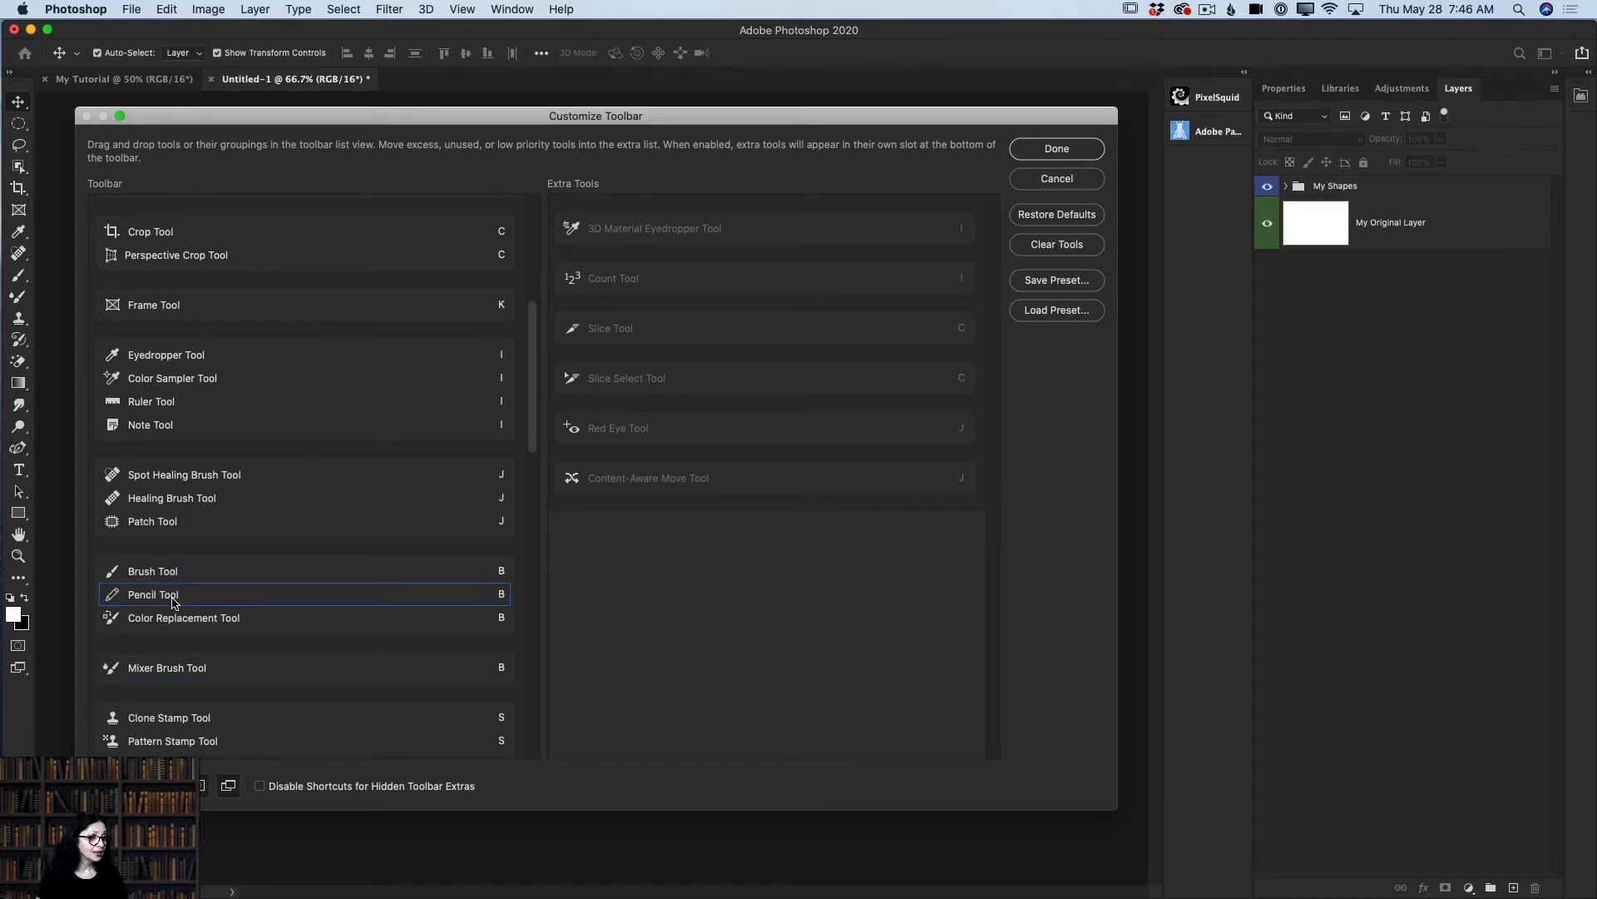
pyautogui.moveTo(173, 594)
pyautogui.mouseDown()
pyautogui.moveTo(172, 649)
pyautogui.moveTo(202, 607)
pyautogui.moveTo(198, 622)
pyautogui.mouseUp()
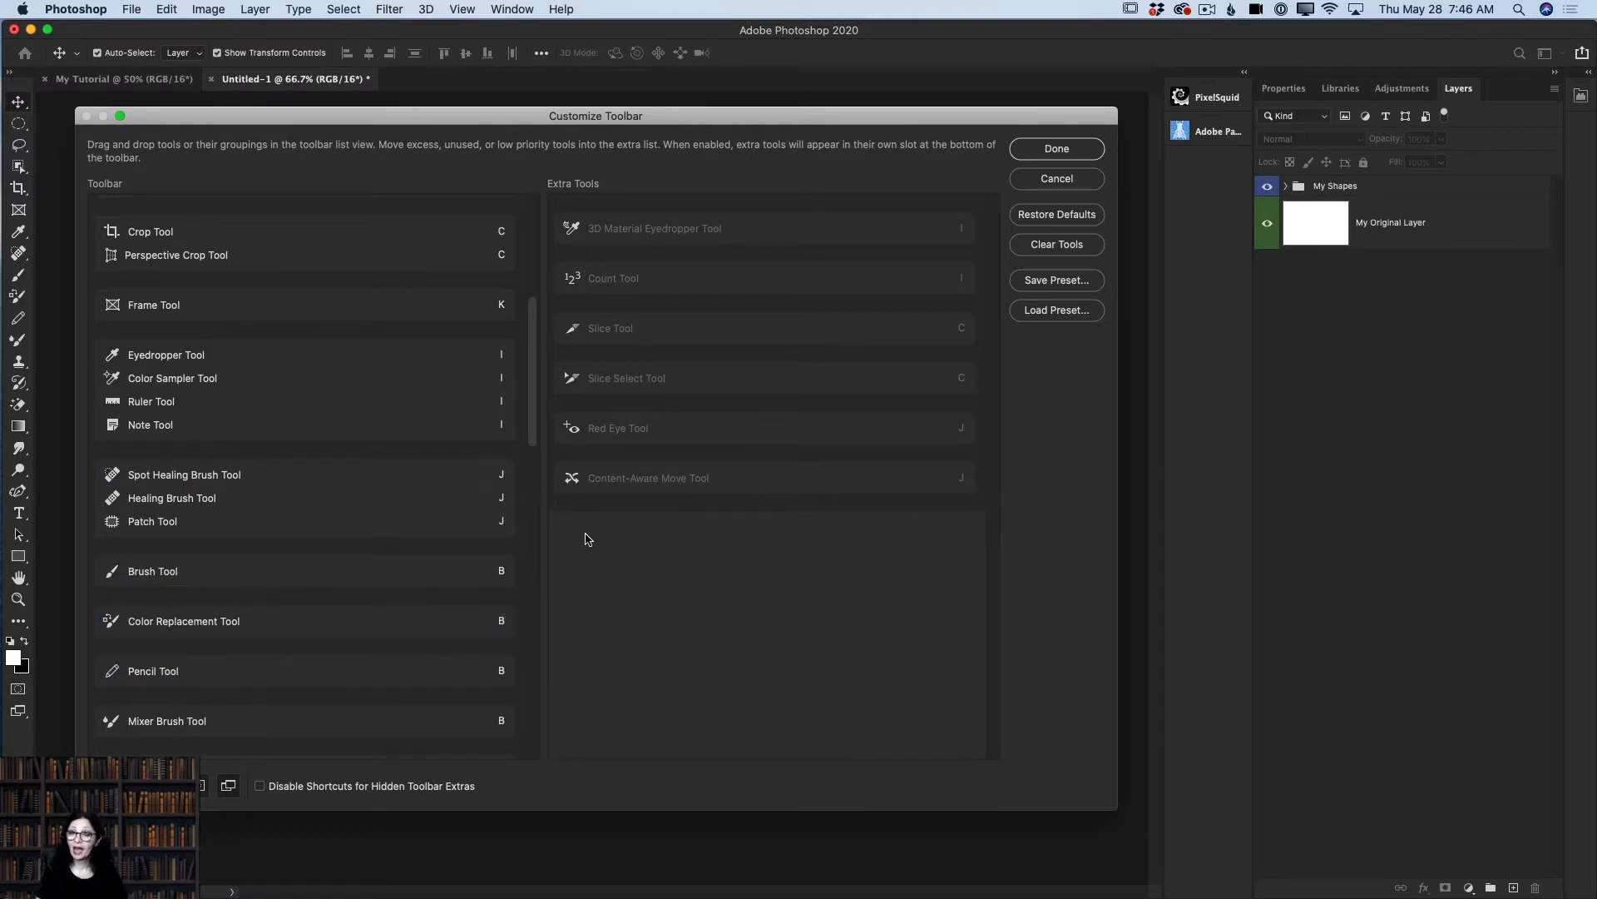
pyautogui.click(1057, 149)
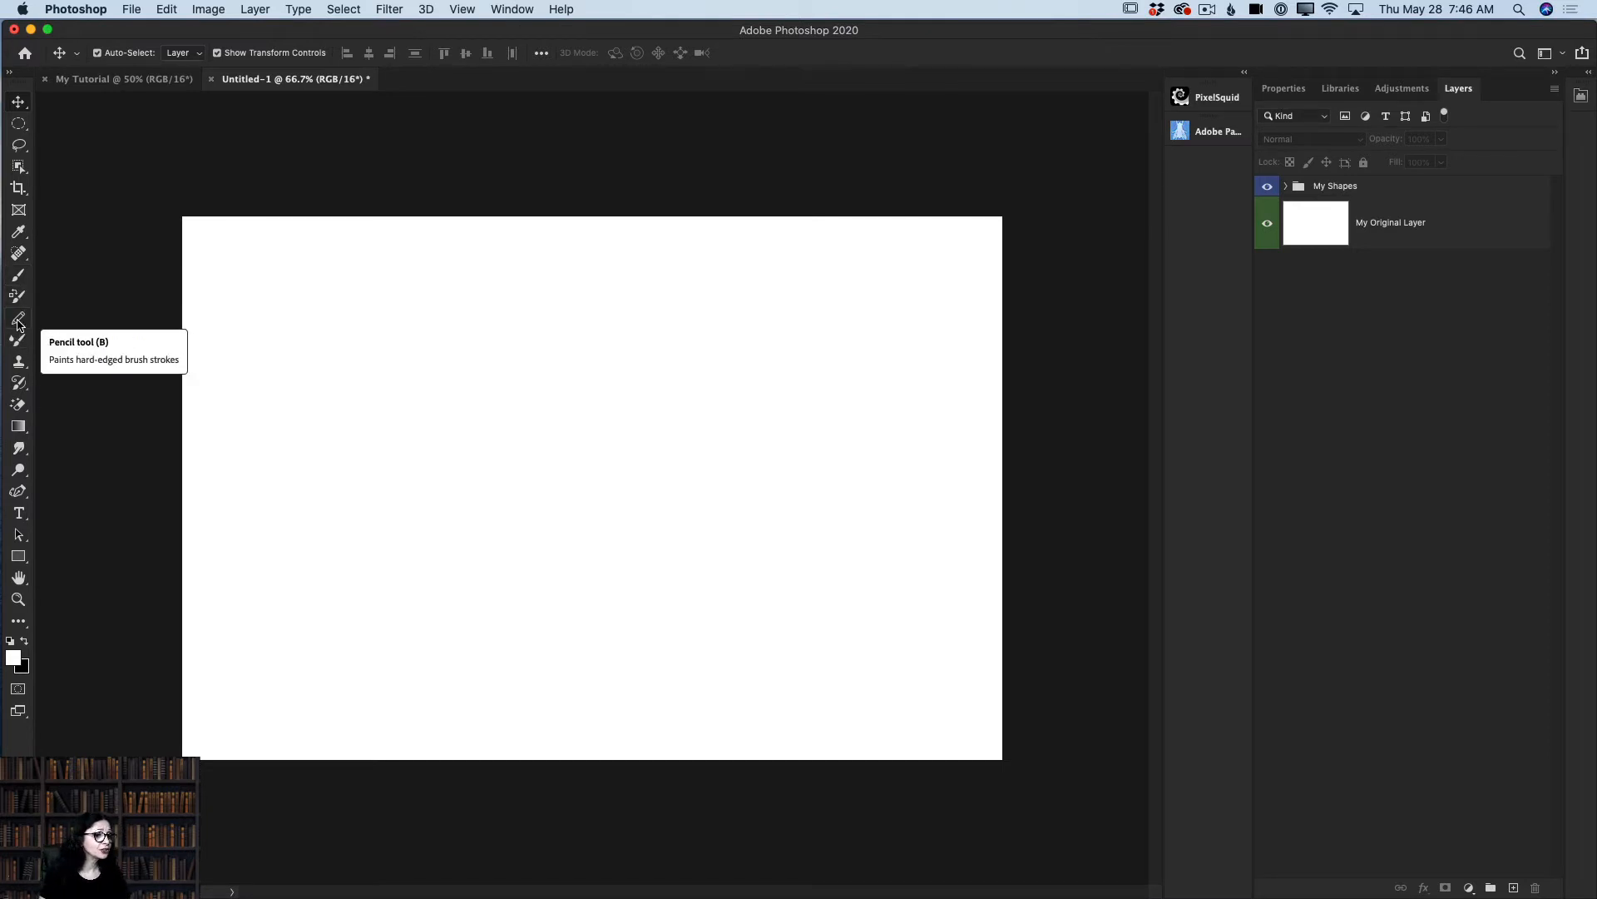
# Step: Inspect the customized toolbar by checking the healing tools, the Mixer Brush slot and the extra tools slot
pyautogui.click(20, 260)
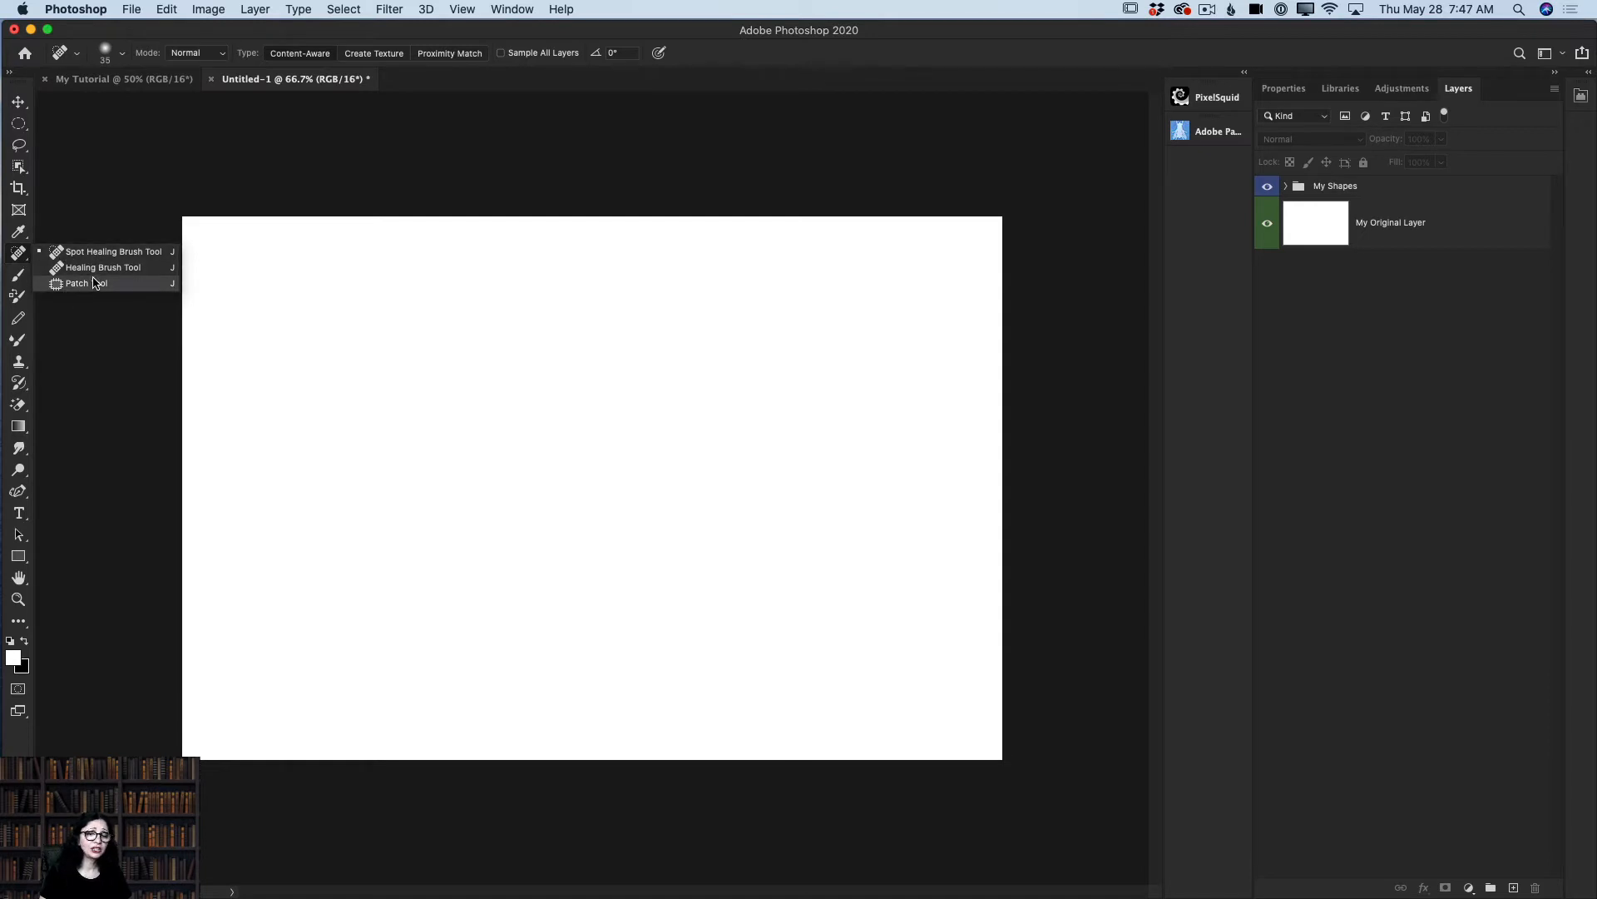
pyautogui.click(20, 341)
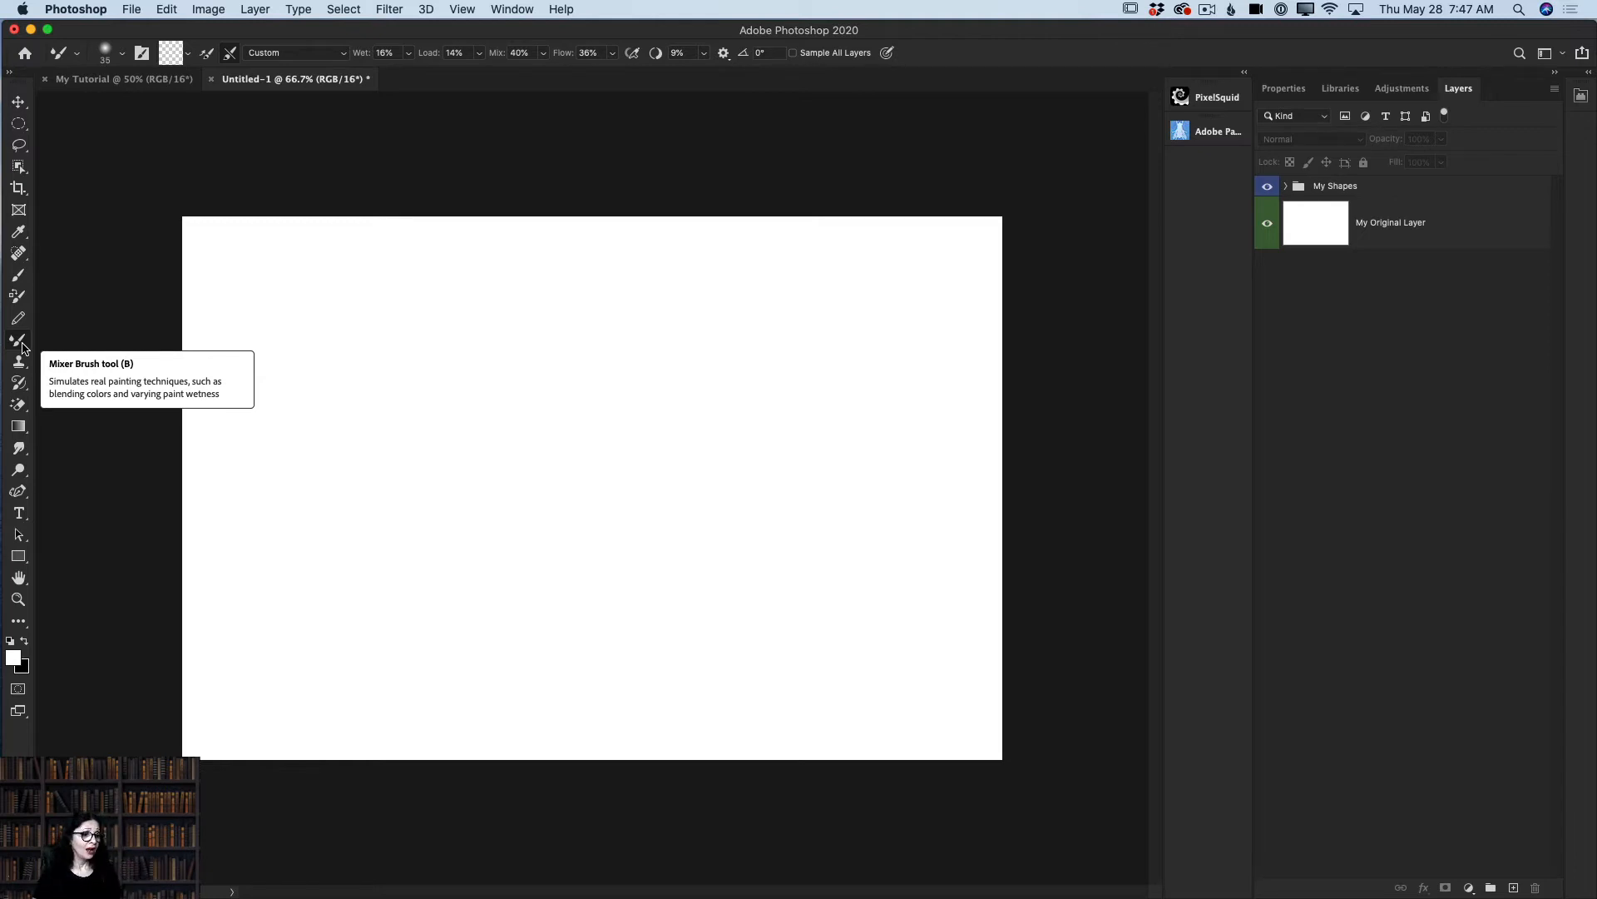
pyautogui.click(22, 624)
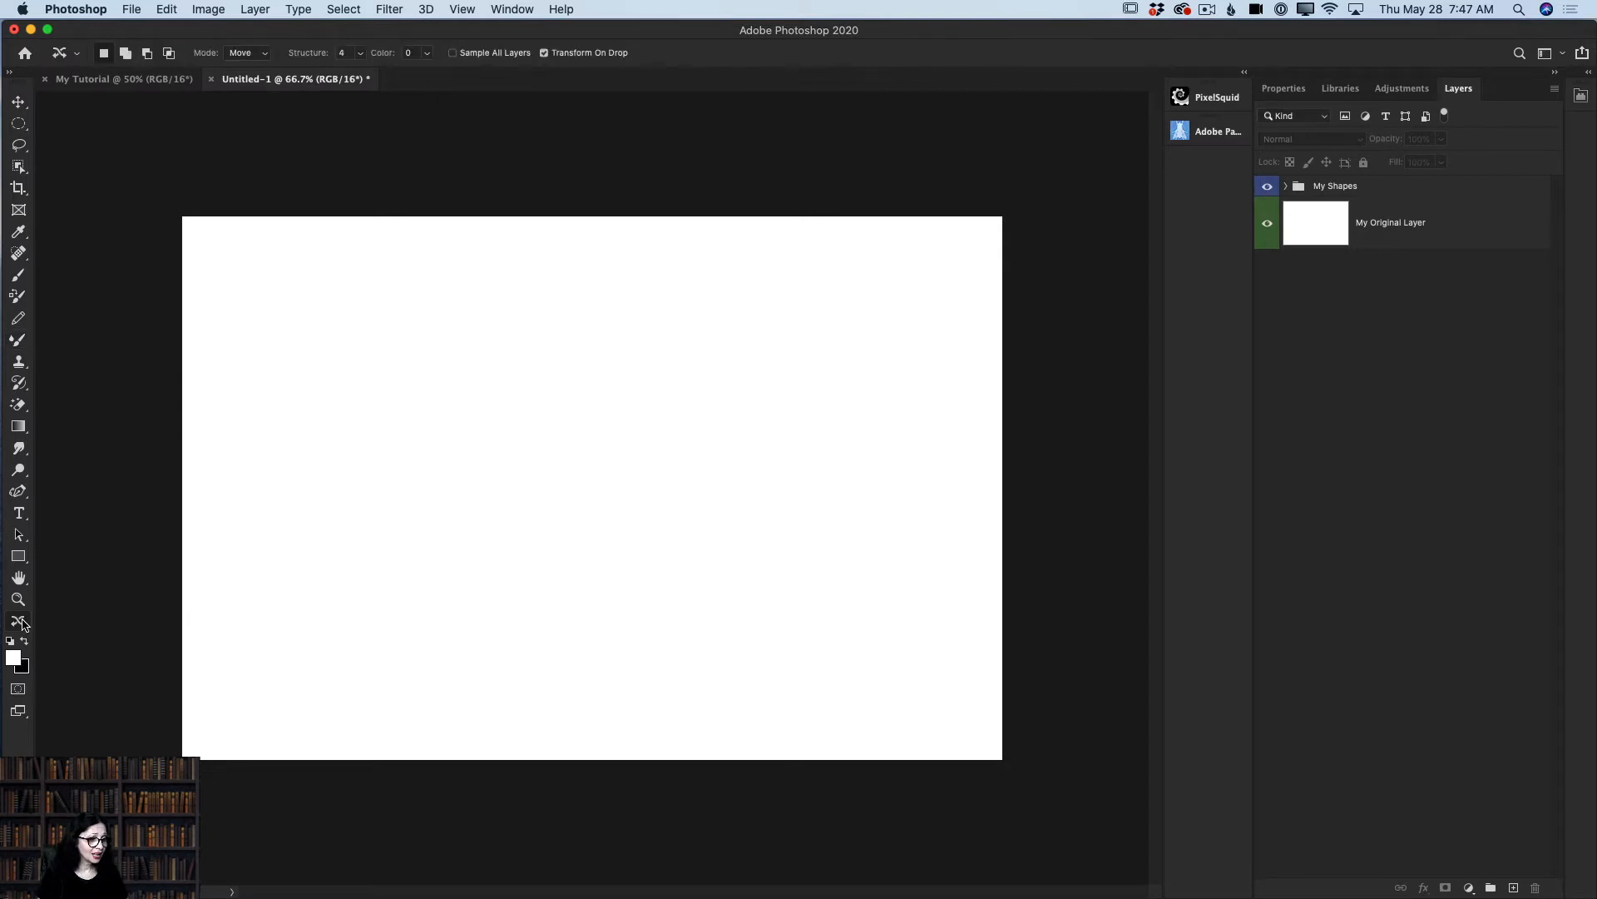
# Step: Review the extra tools and activate the Red Eye Tool from among them
pyautogui.rightClick(23, 625)
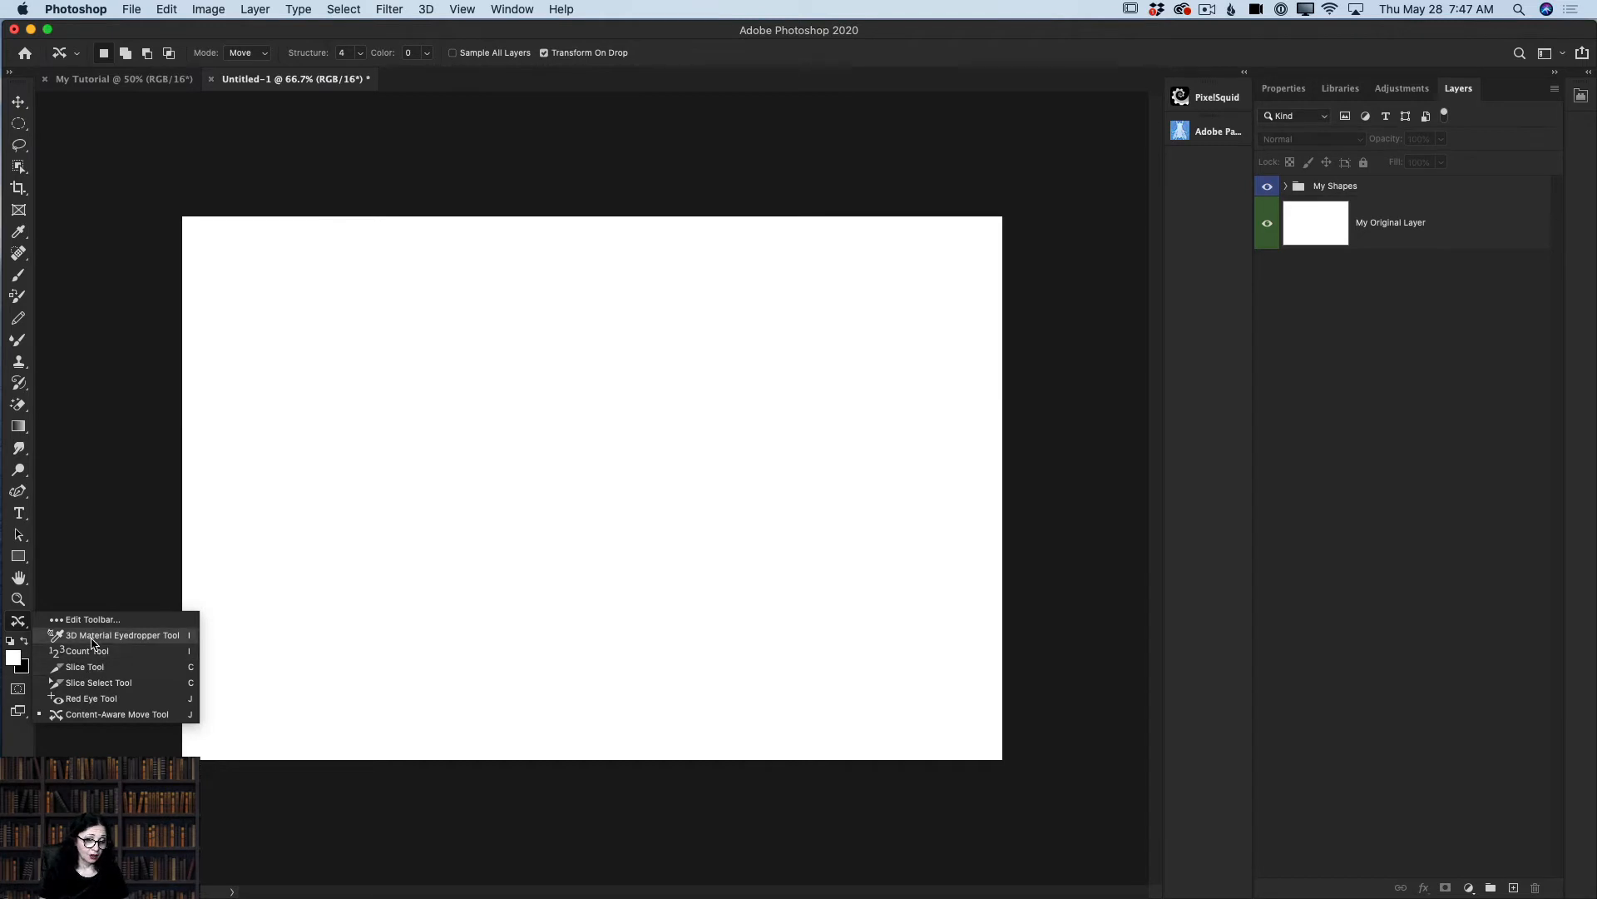
pyautogui.click(56, 608)
pyautogui.click(18, 624)
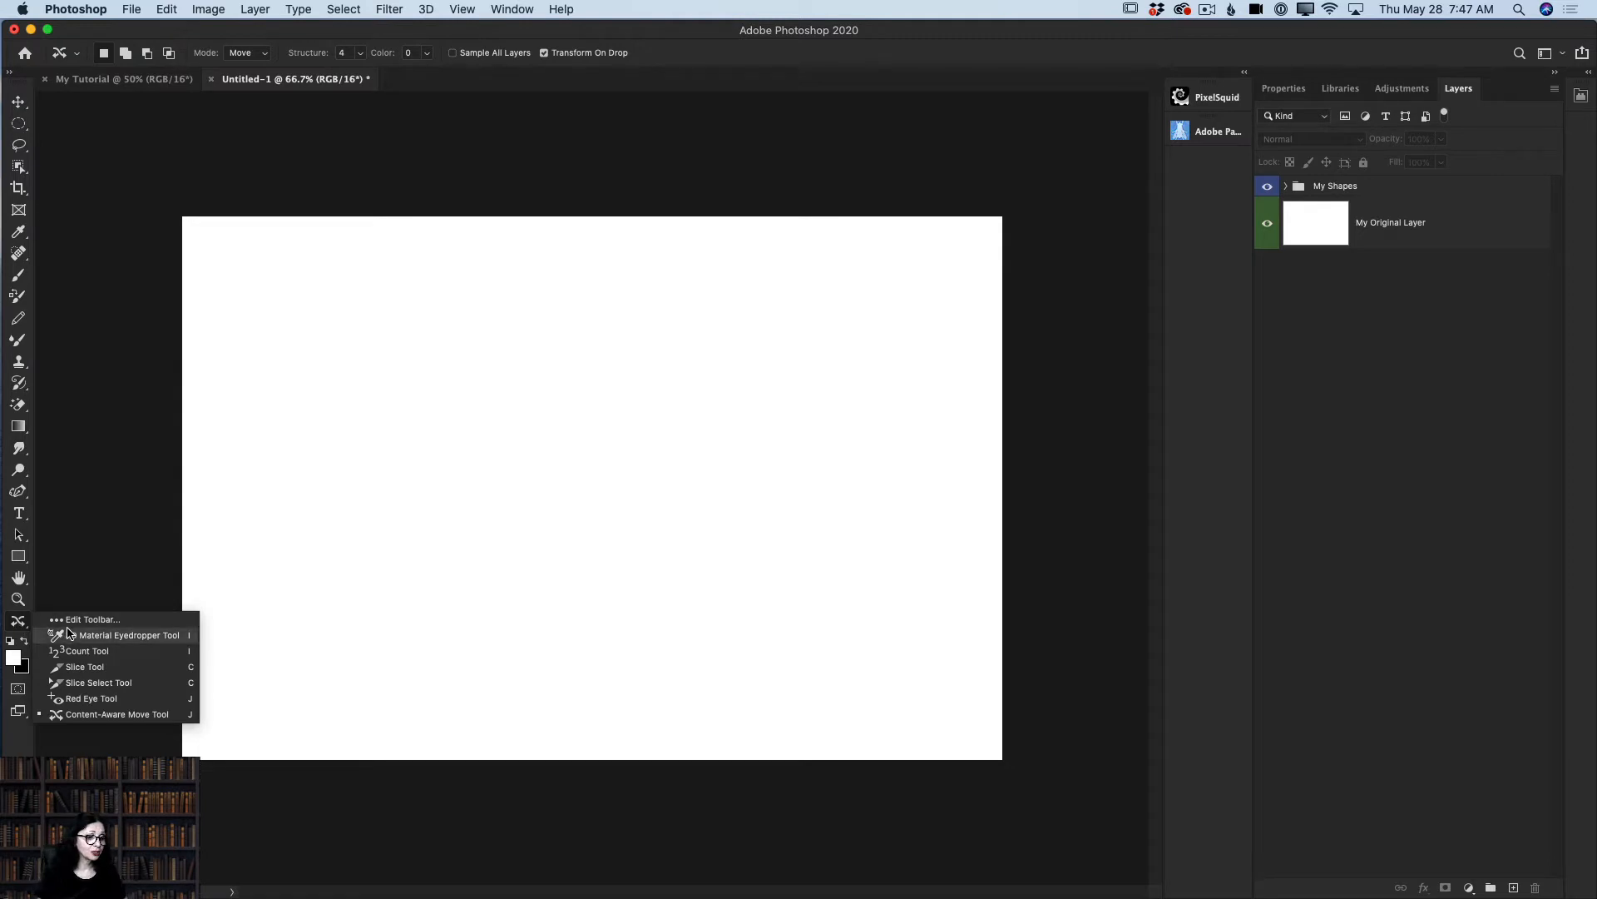
pyautogui.click(88, 698)
# Step: Reopen the toolbar customization, restore the default tool arrangement and accept it
pyautogui.rightClick(26, 623)
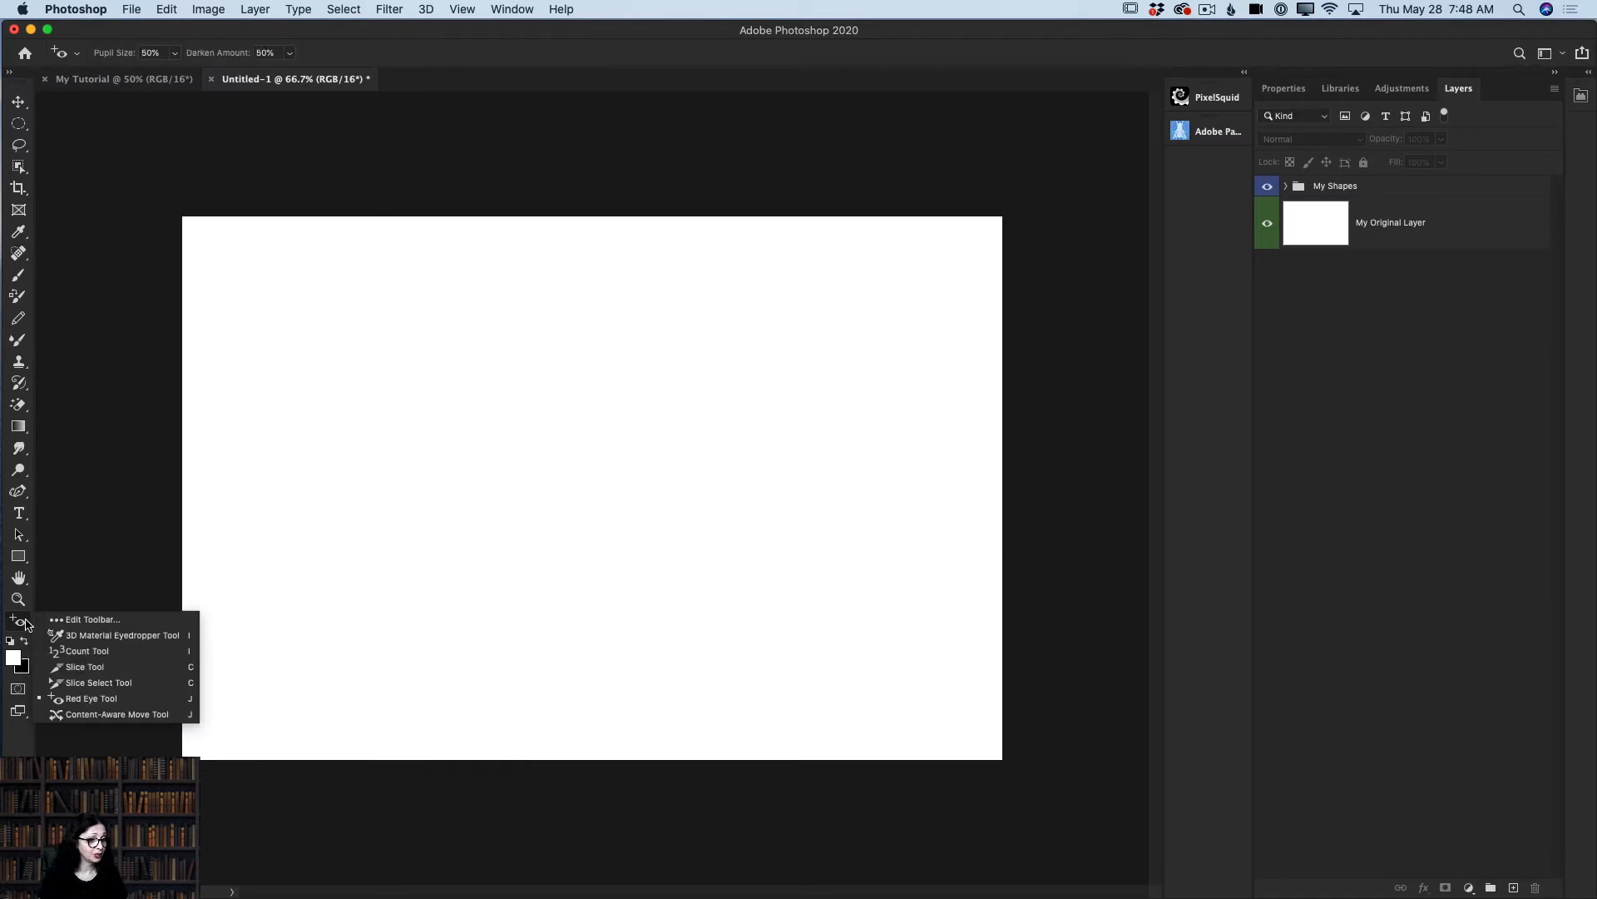
pyautogui.click(76, 620)
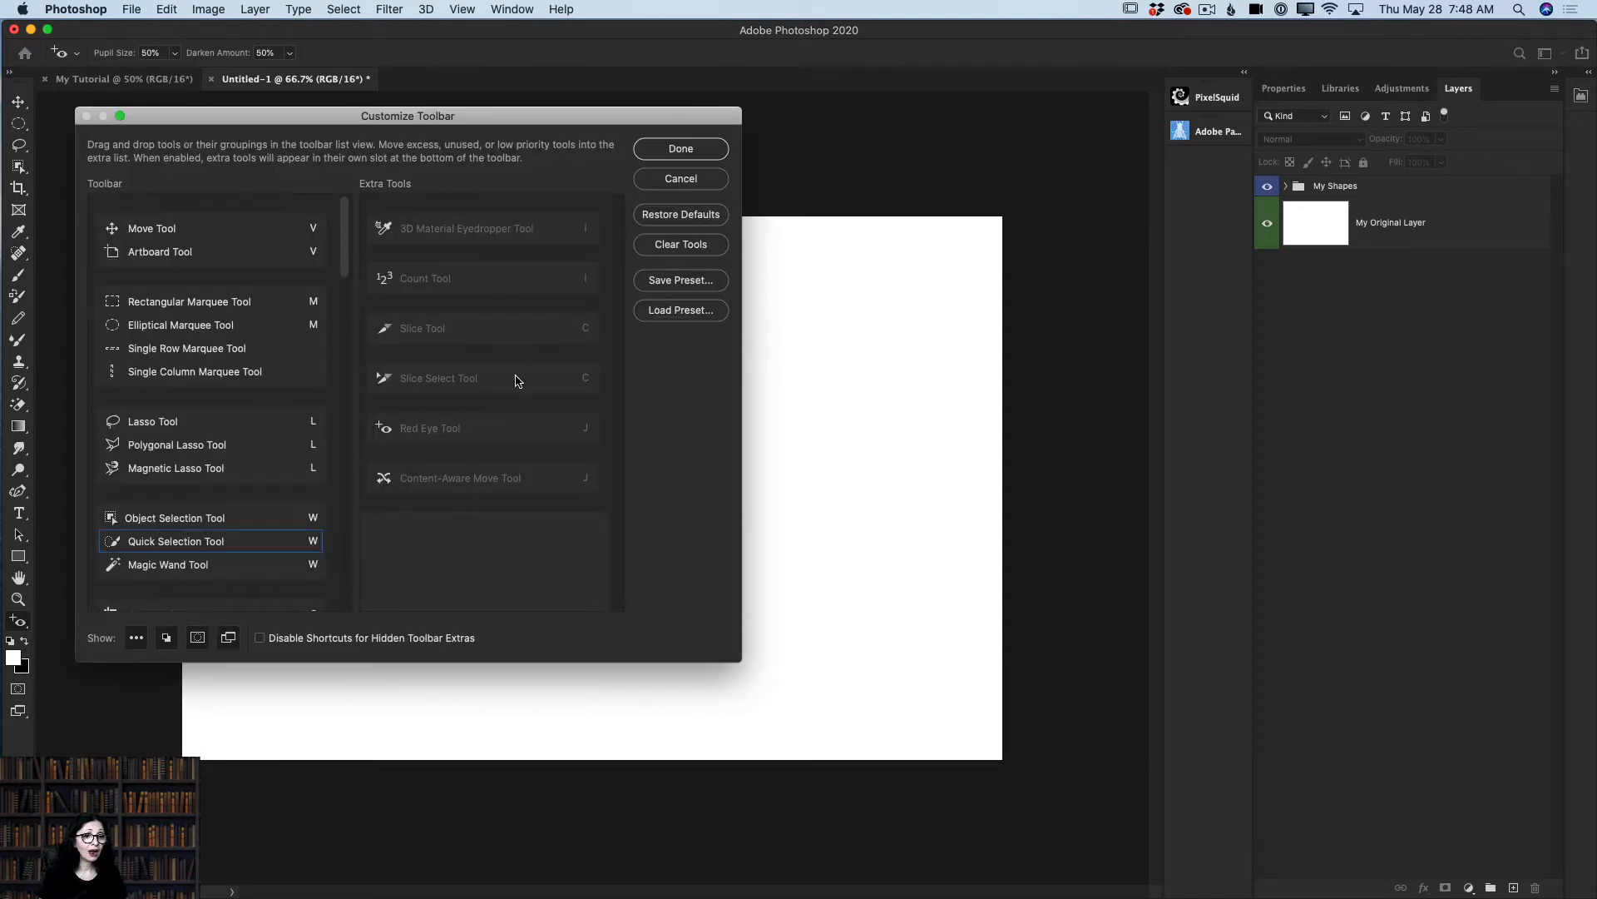
pyautogui.click(516, 342)
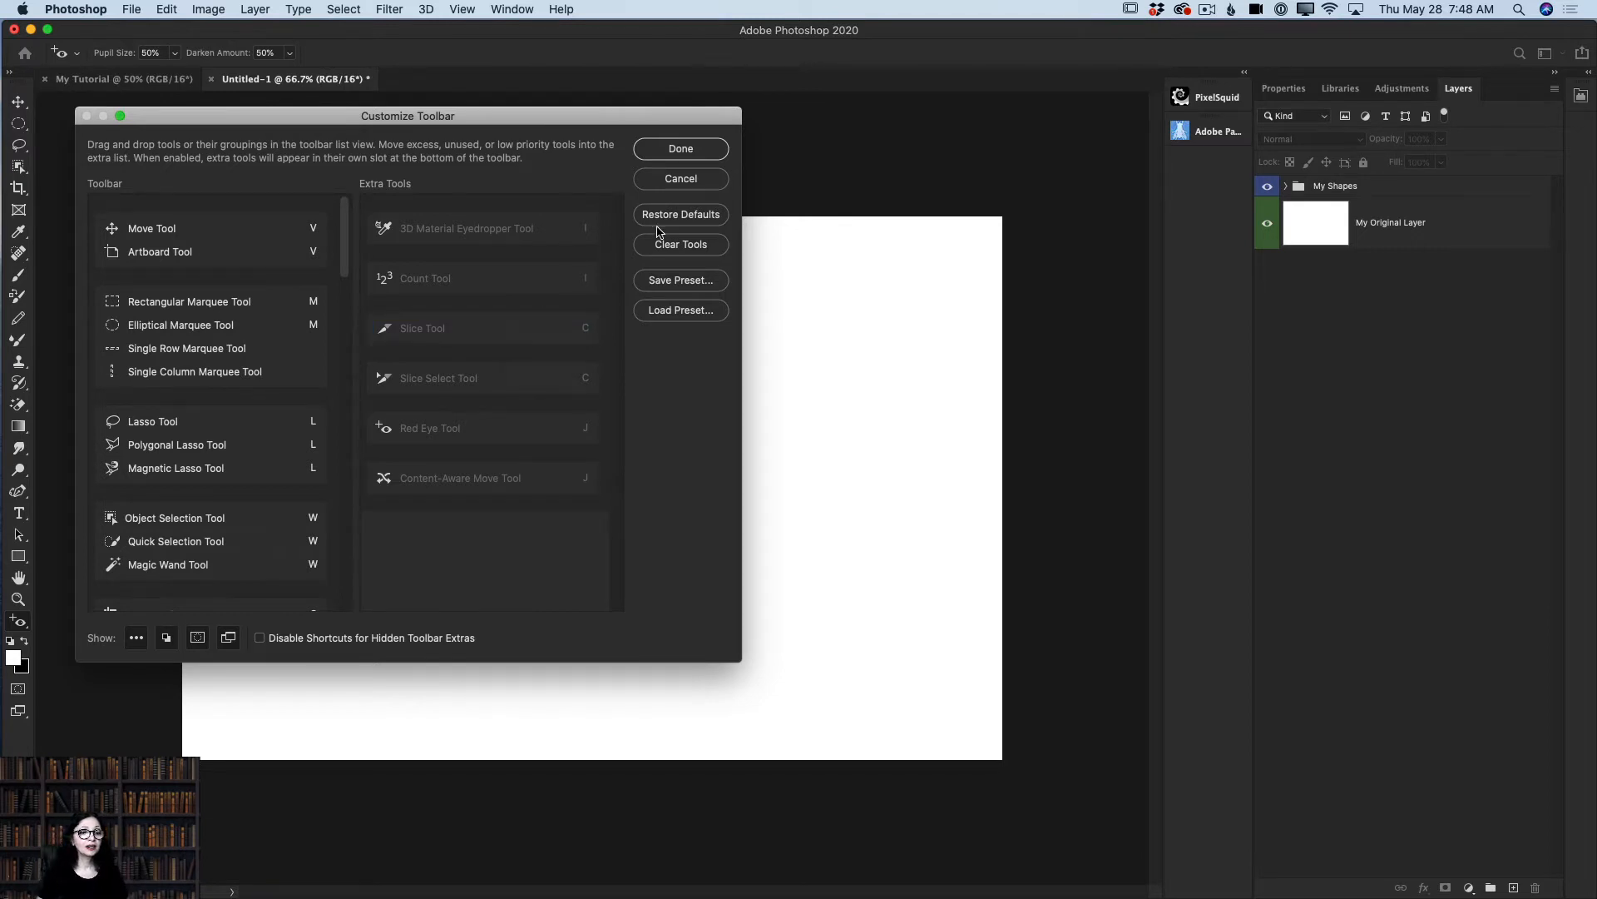
pyautogui.click(679, 215)
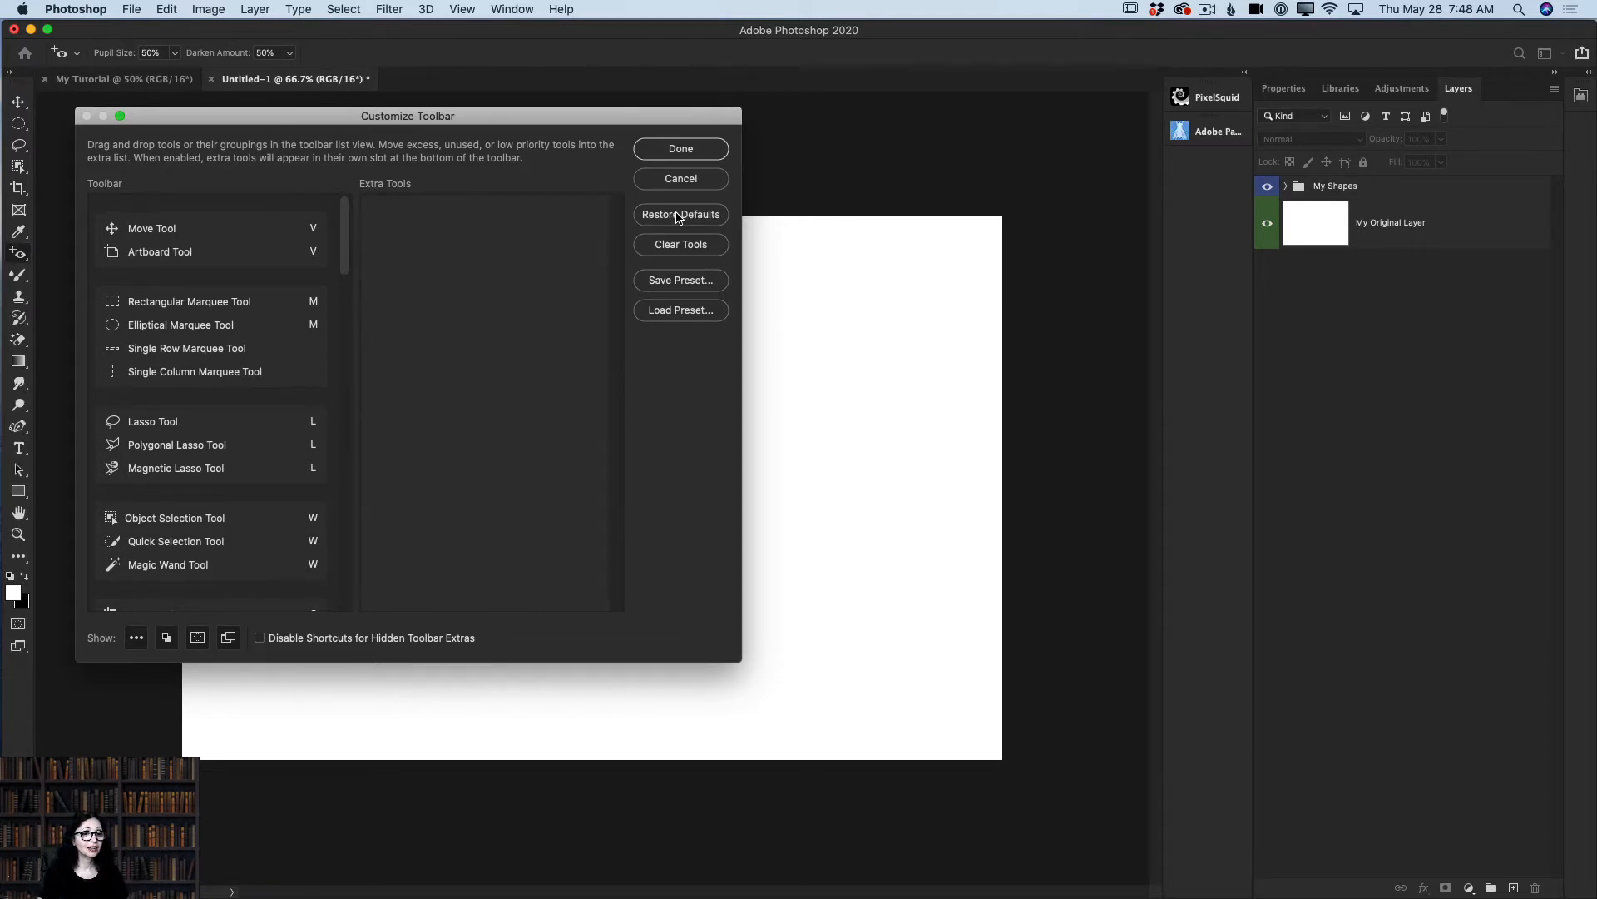
pyautogui.click(695, 148)
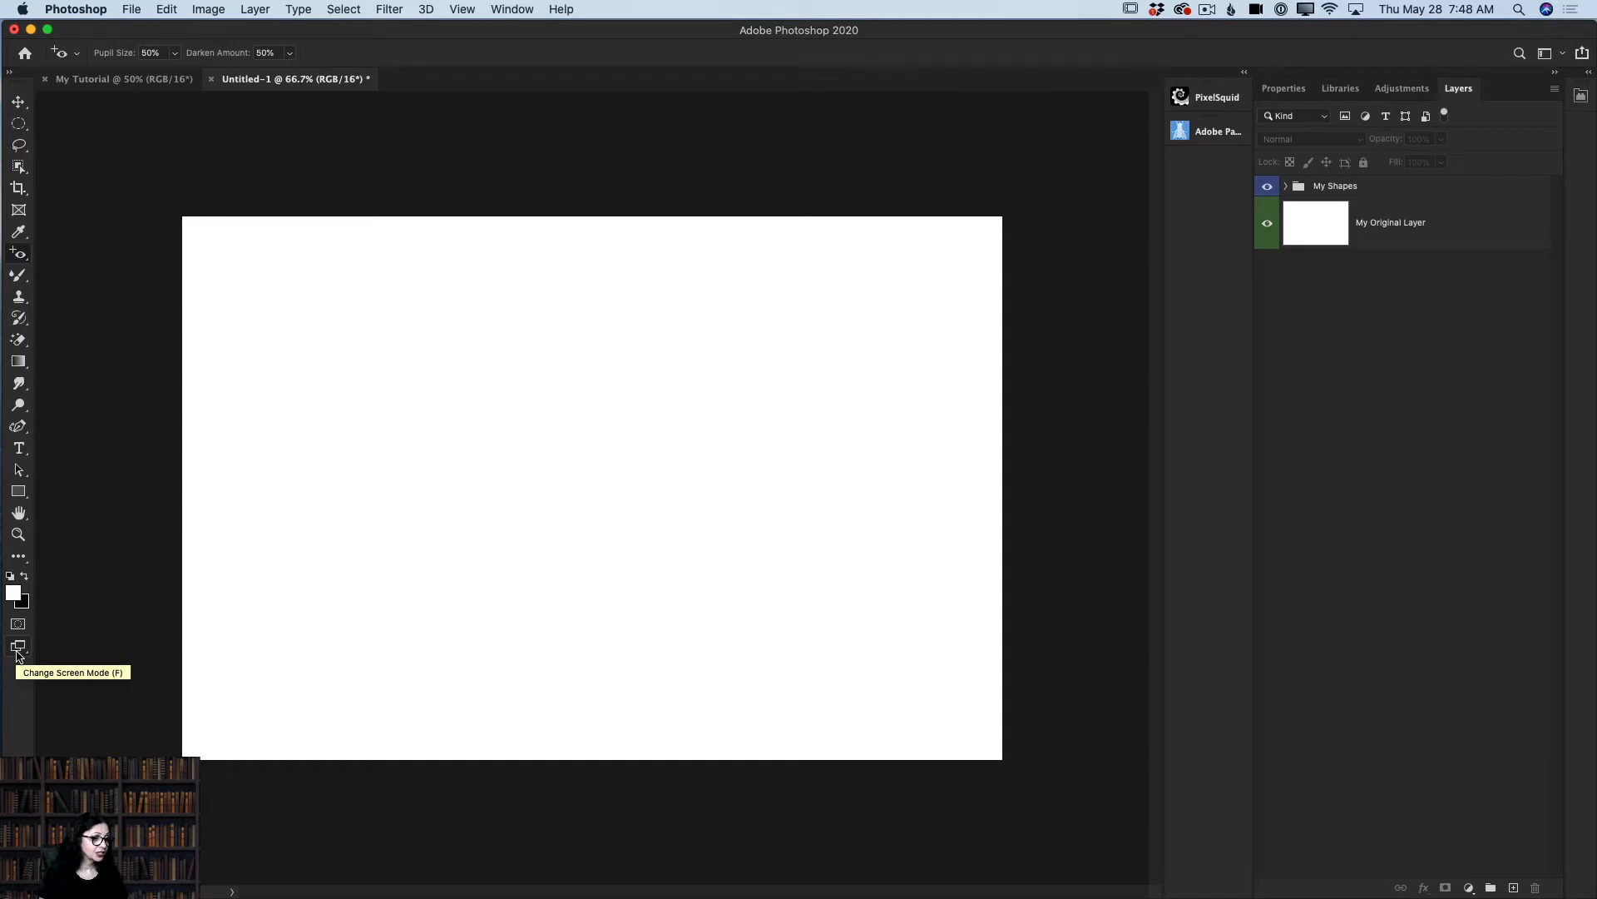
# Step: Cycle the screen display through Full Screen Mode with Menu Bar and Full Screen Mode, and return to Standard Screen Mode
pyautogui.click(18, 654)
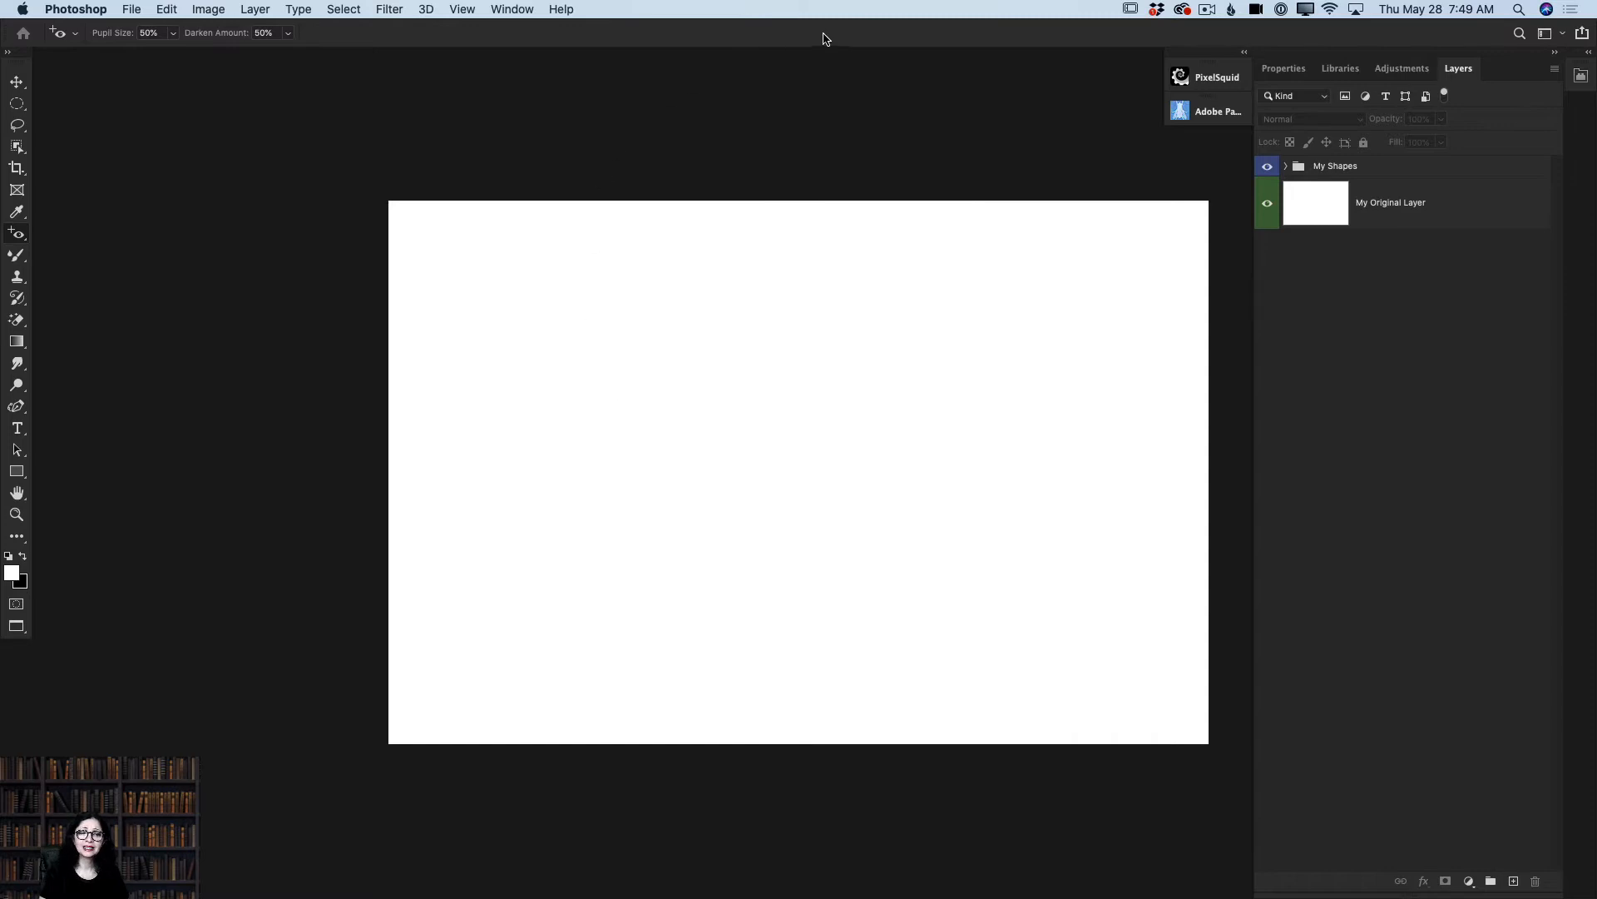
pyautogui.click(17, 628)
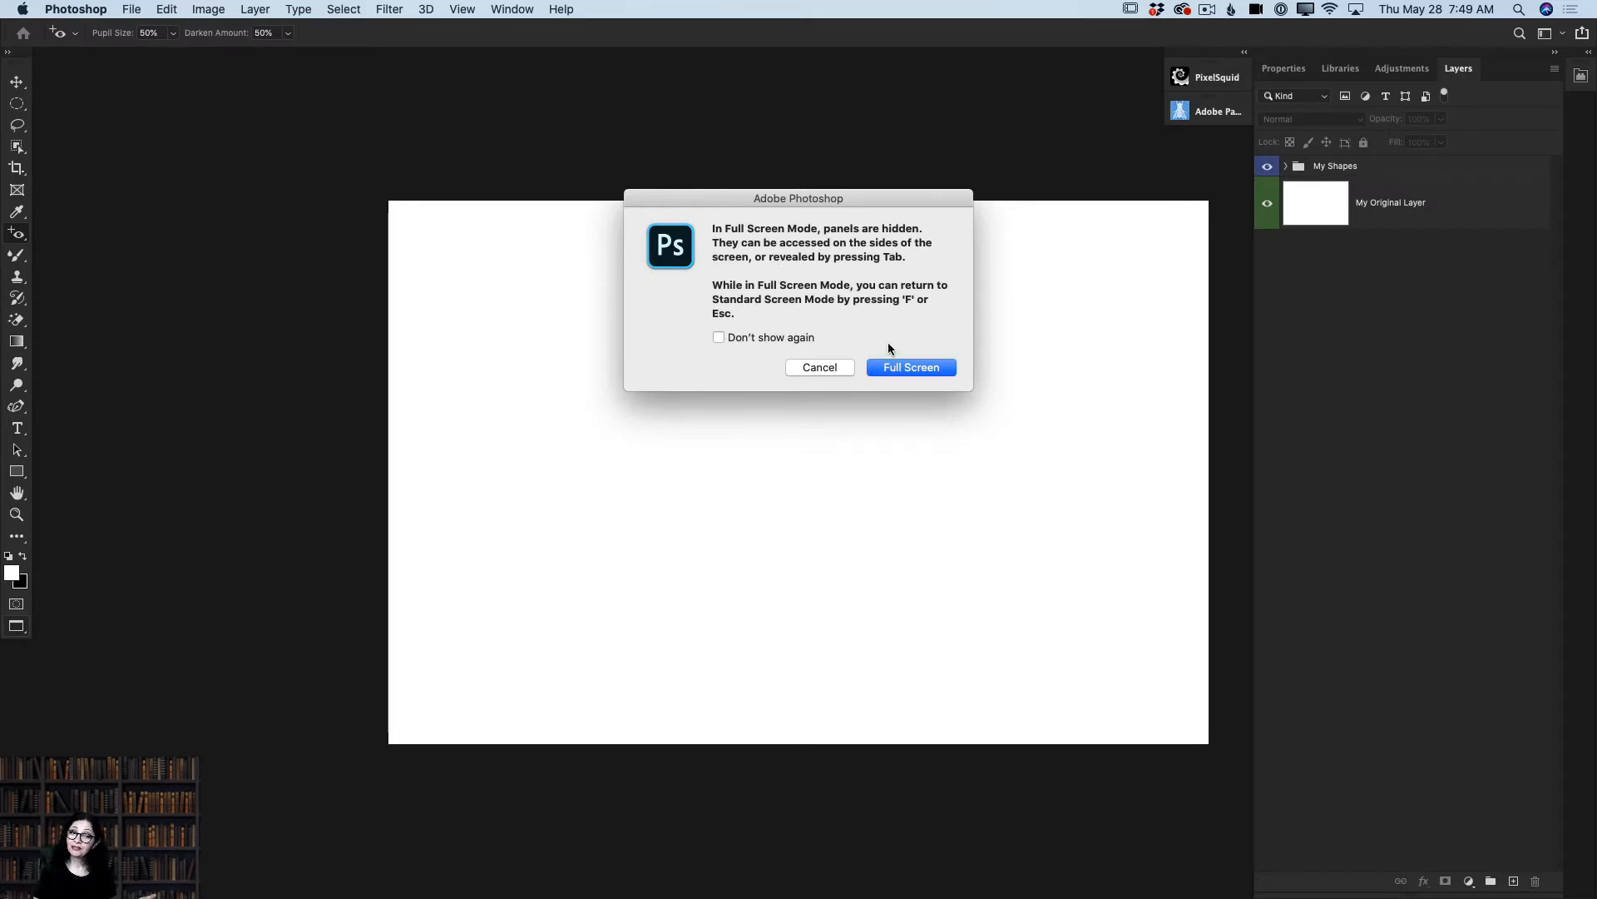
pyautogui.click(888, 367)
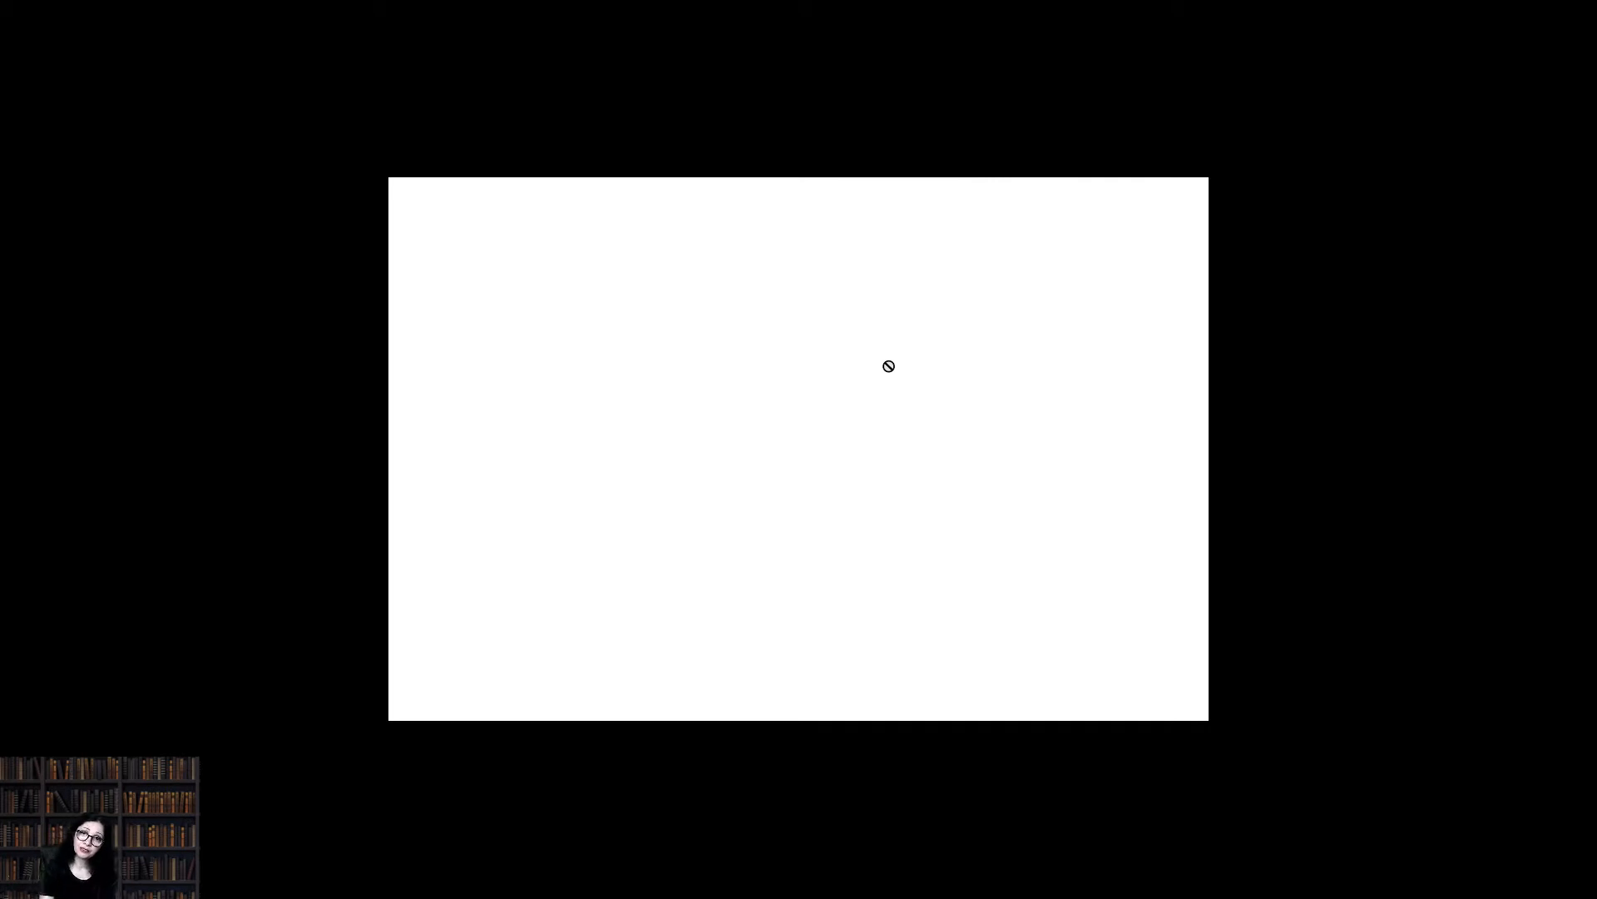
pyautogui.press('f')
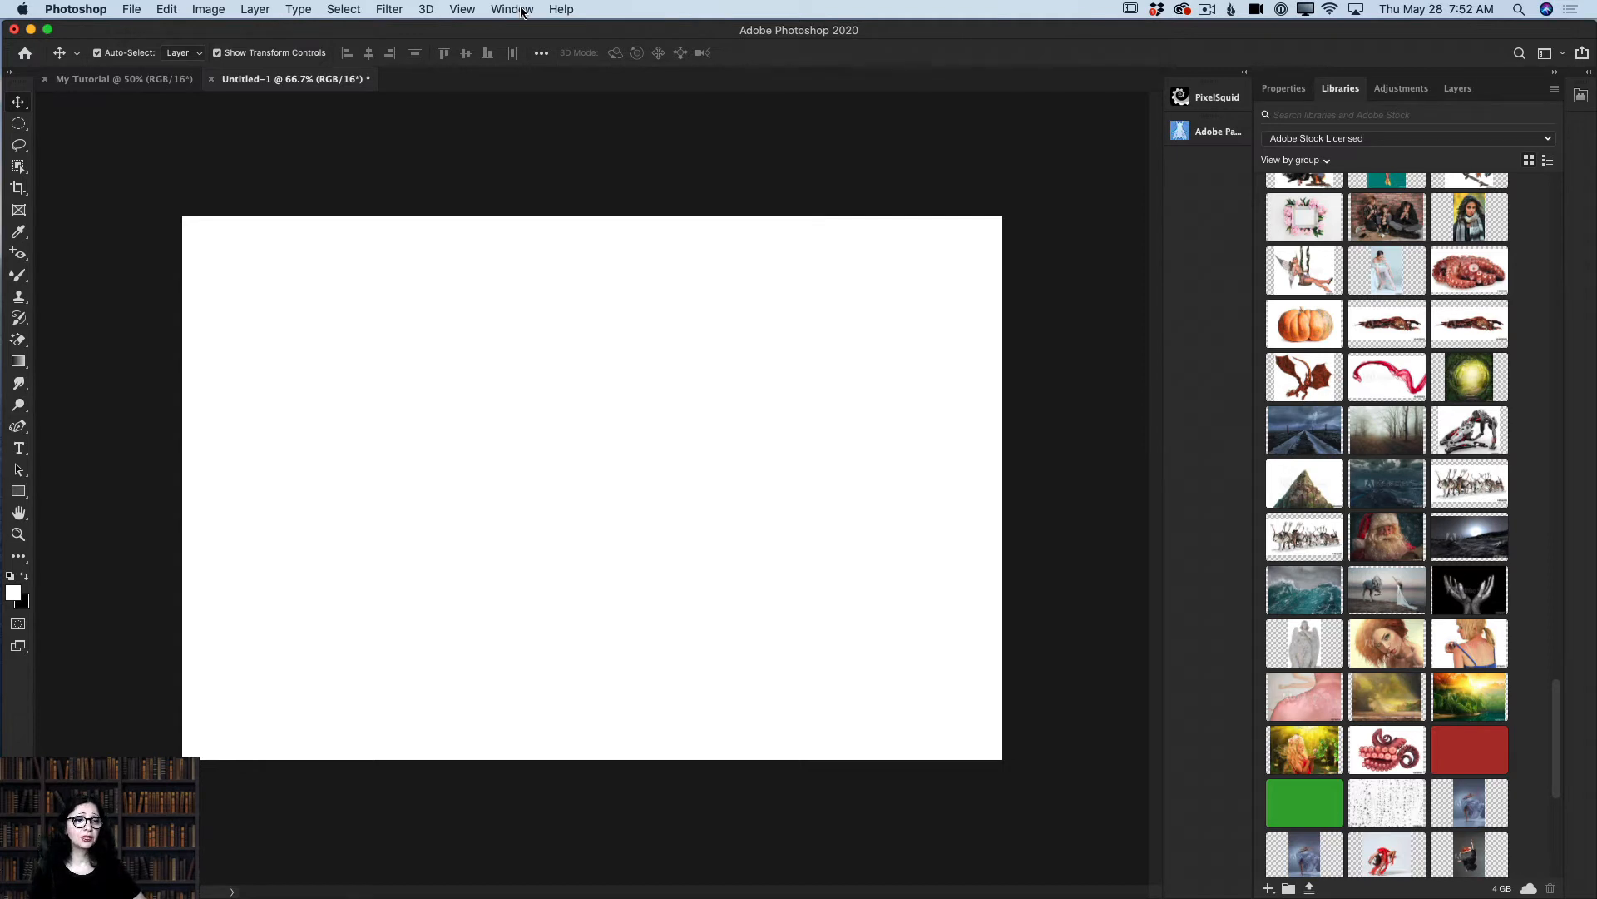
# Step: Preview the Painting workspace and switch to the Essentials (Default) workspace
pyautogui.click(521, 11)
pyautogui.moveTo(576, 47)
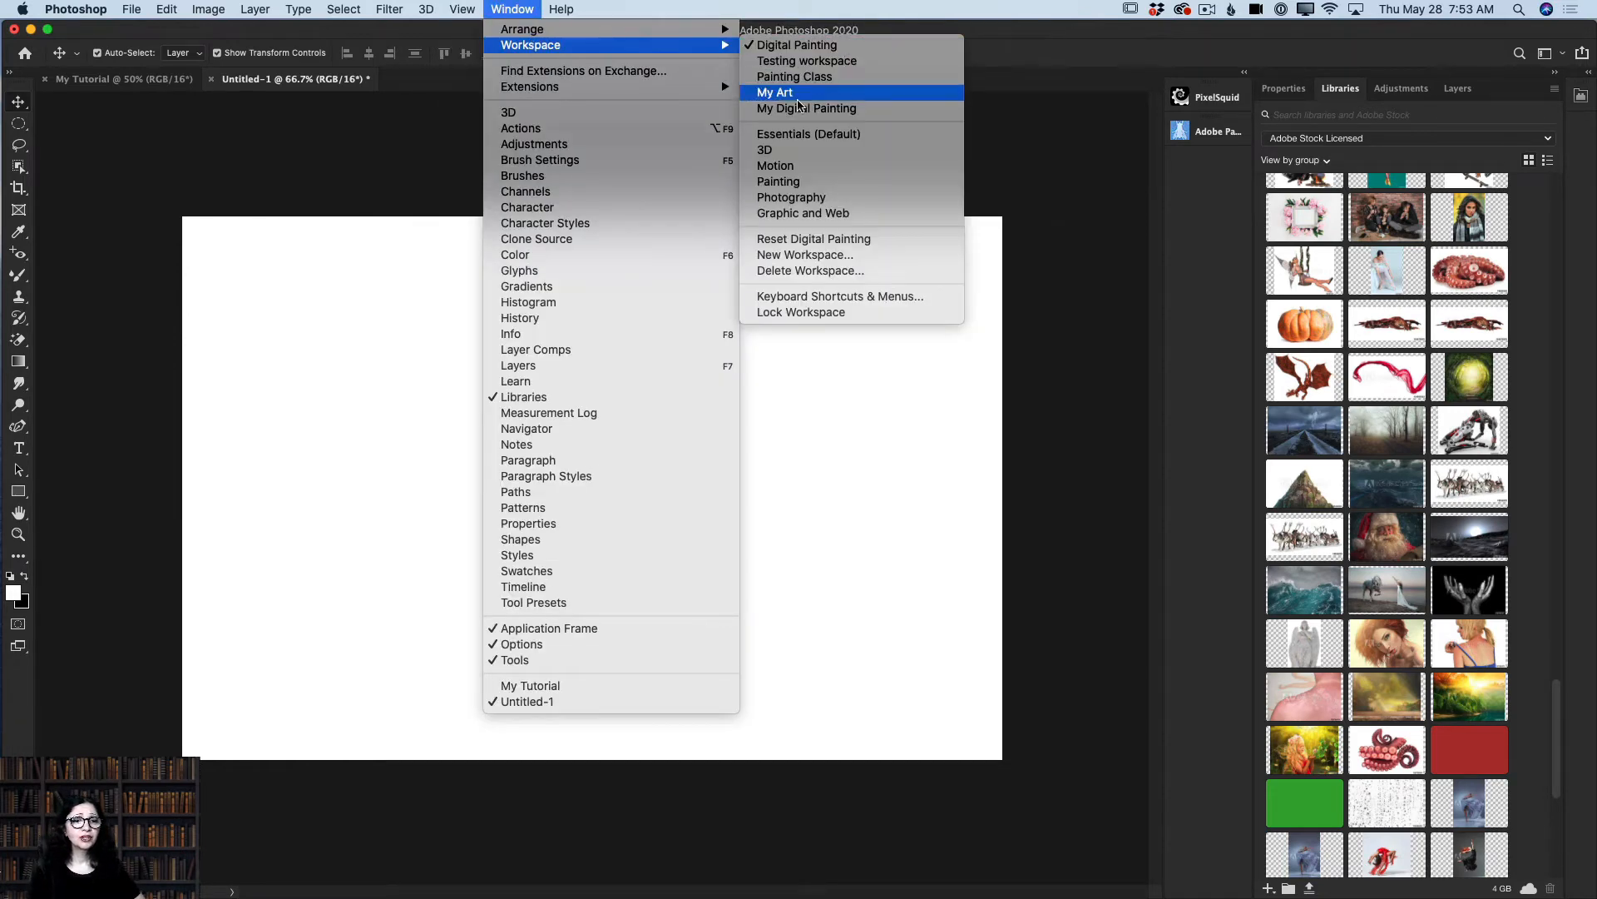
pyautogui.click(839, 184)
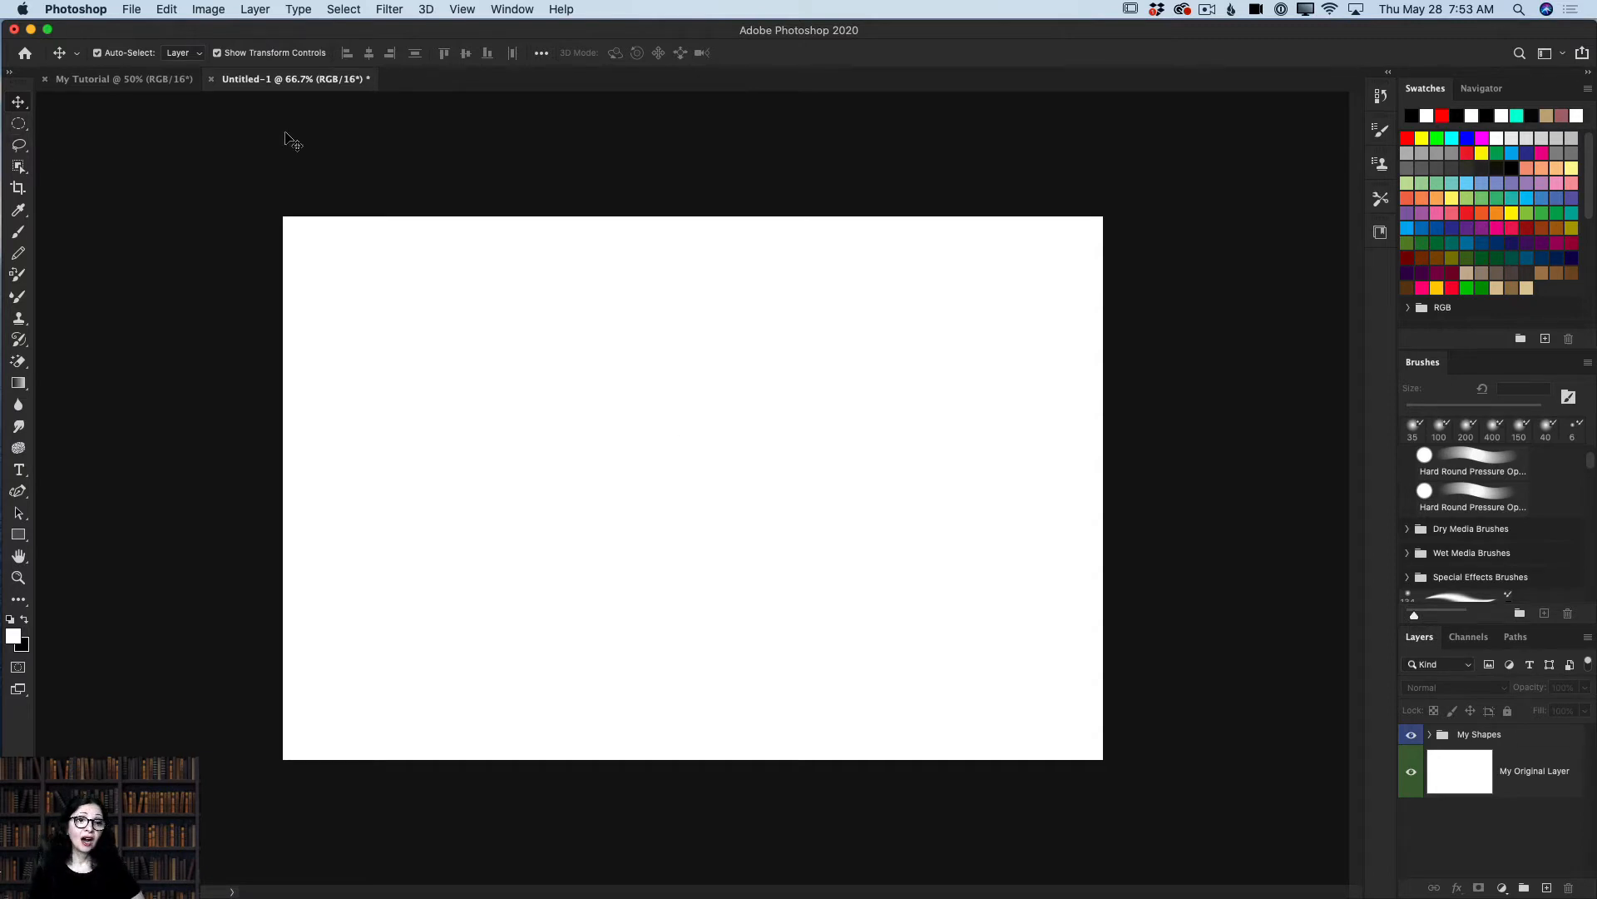
pyautogui.click(503, 12)
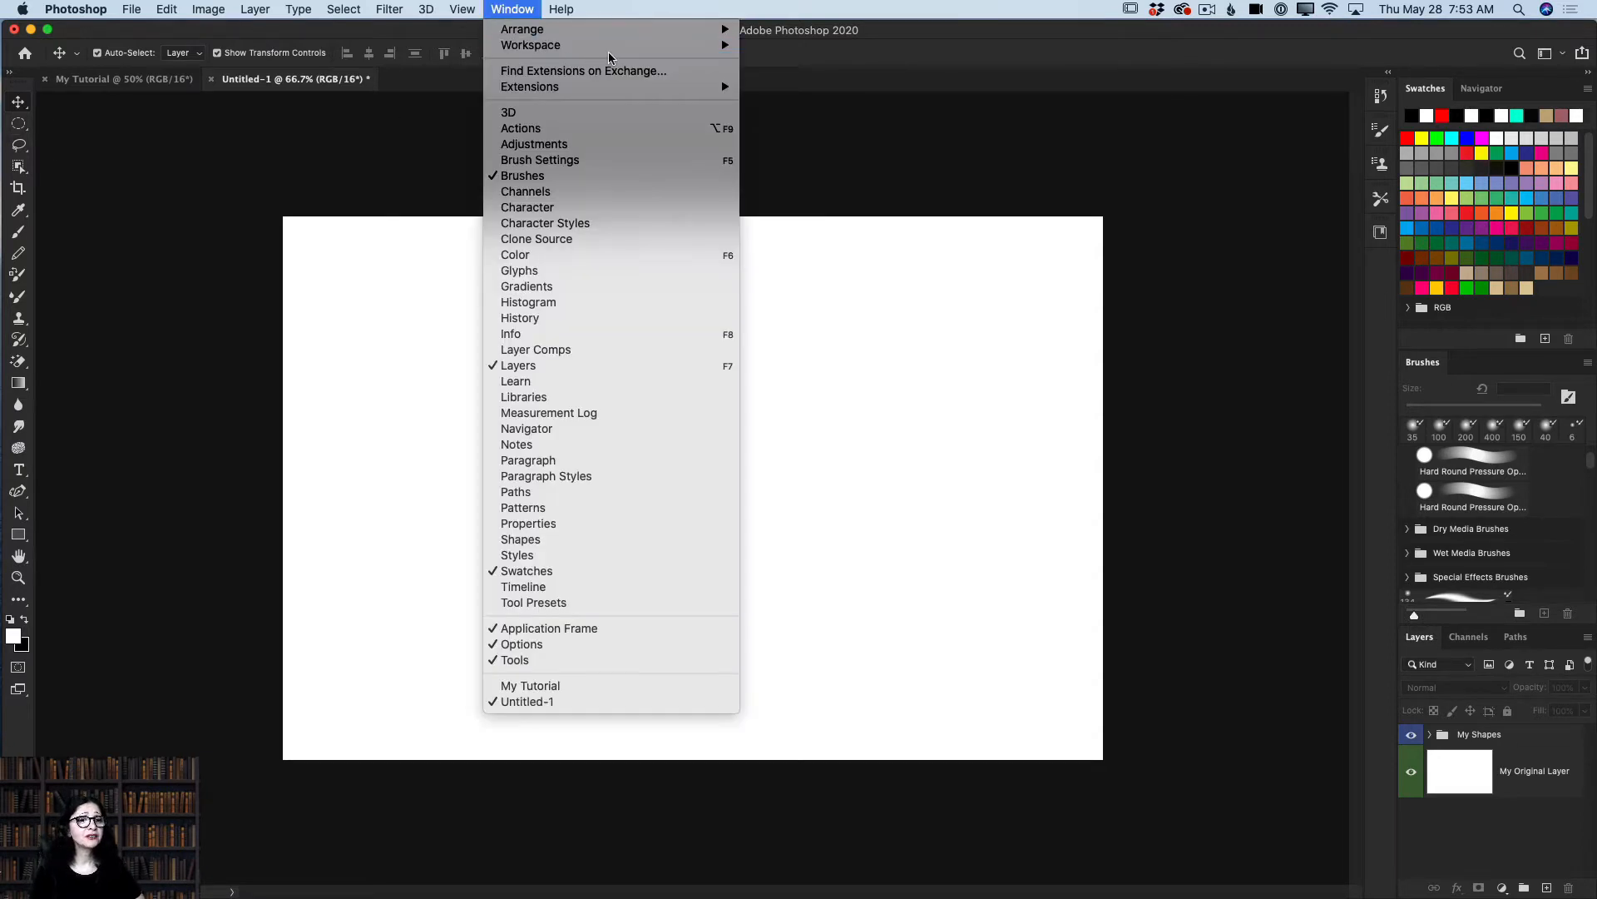
pyautogui.moveTo(699, 45)
pyautogui.click(813, 136)
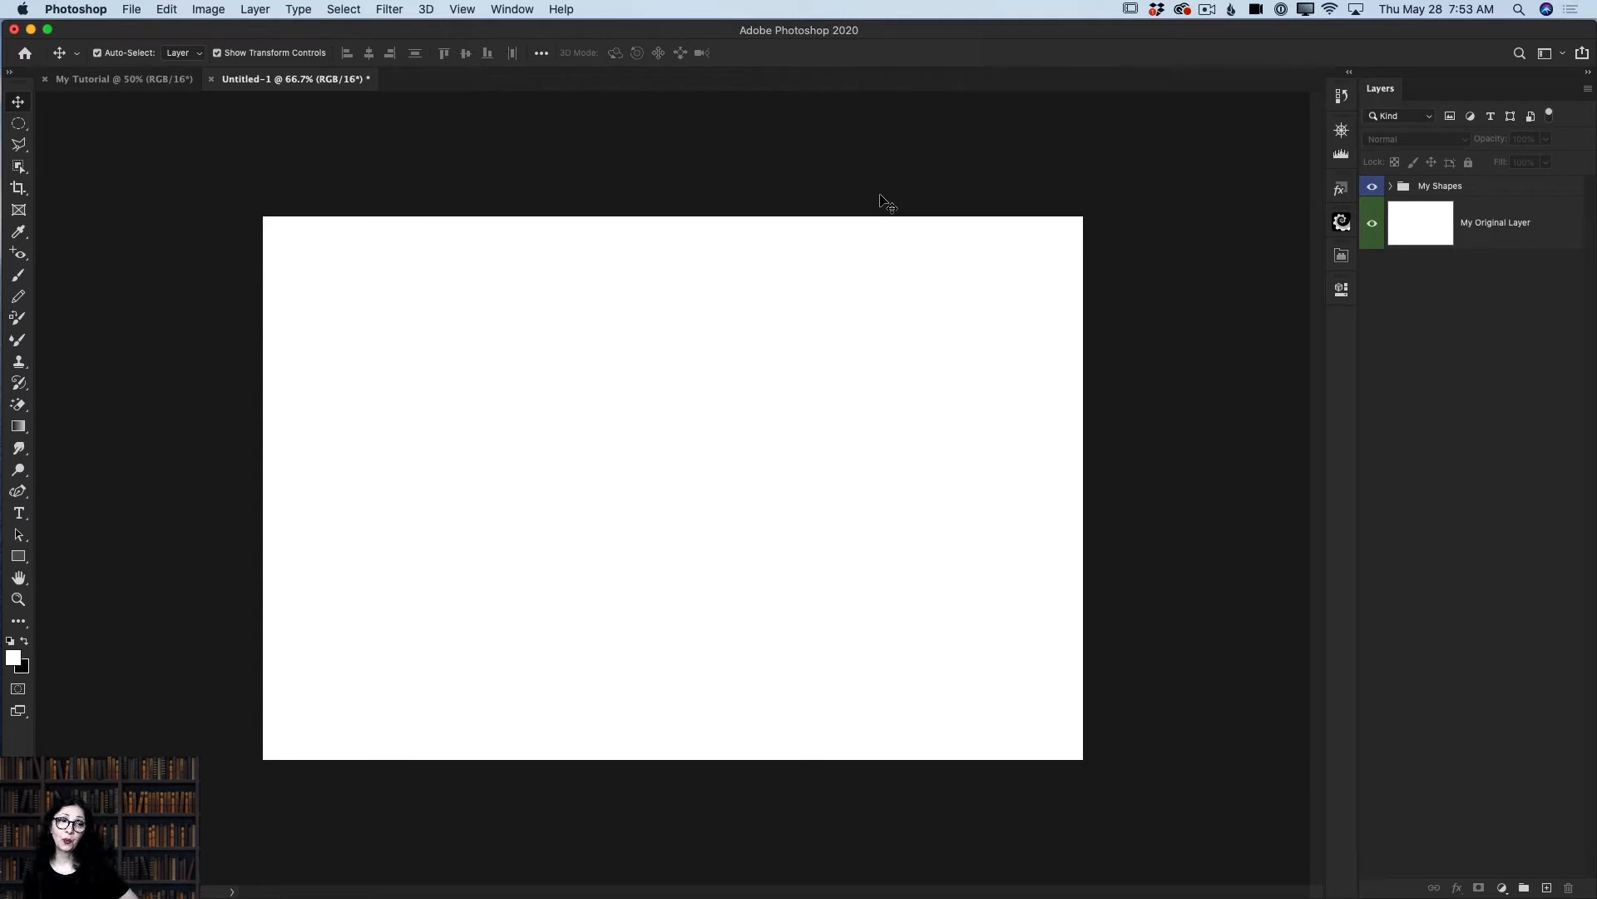
# Step: Display the Shapes panel and place it directly beside the vertical toolbar
pyautogui.click(504, 10)
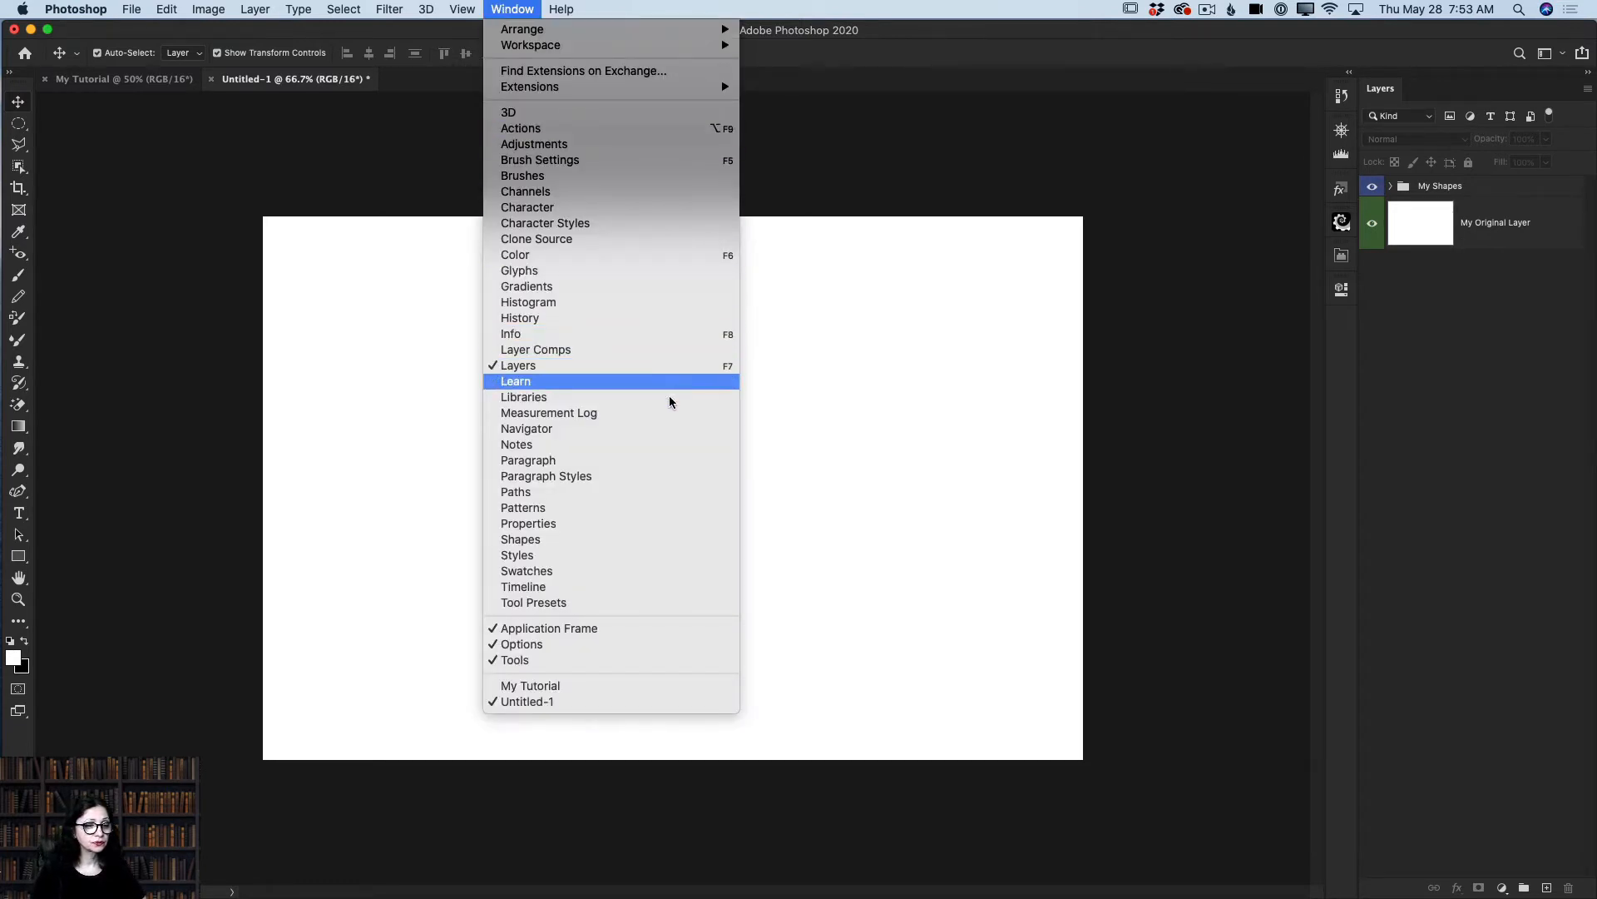
pyautogui.click(616, 540)
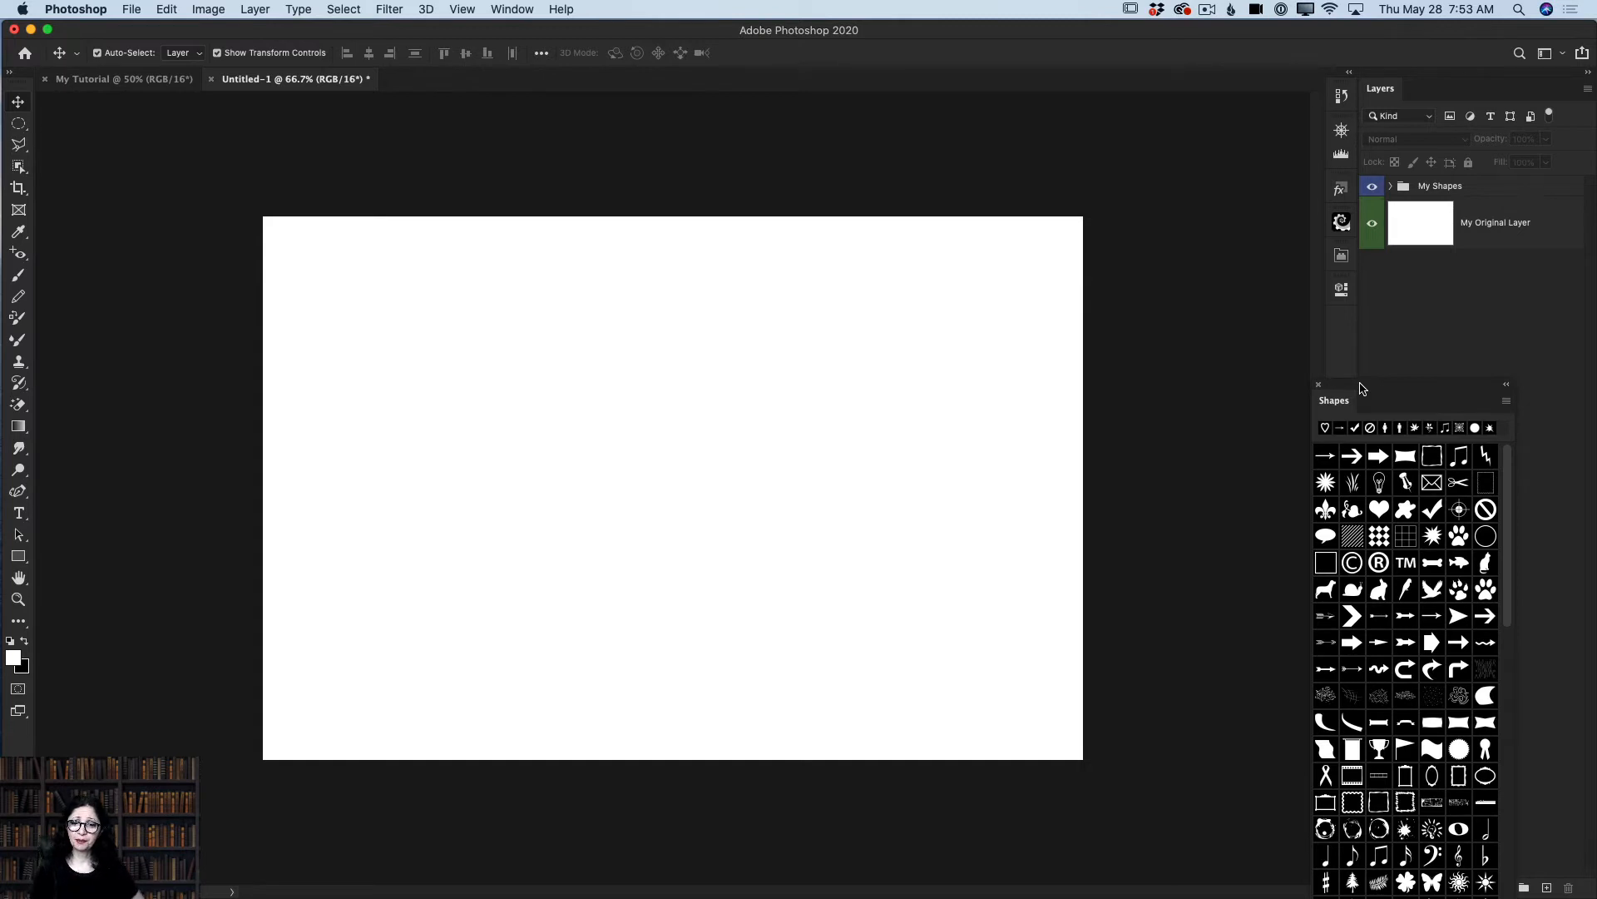
pyautogui.moveTo(1361, 389); pyautogui.dragTo(89, 102)
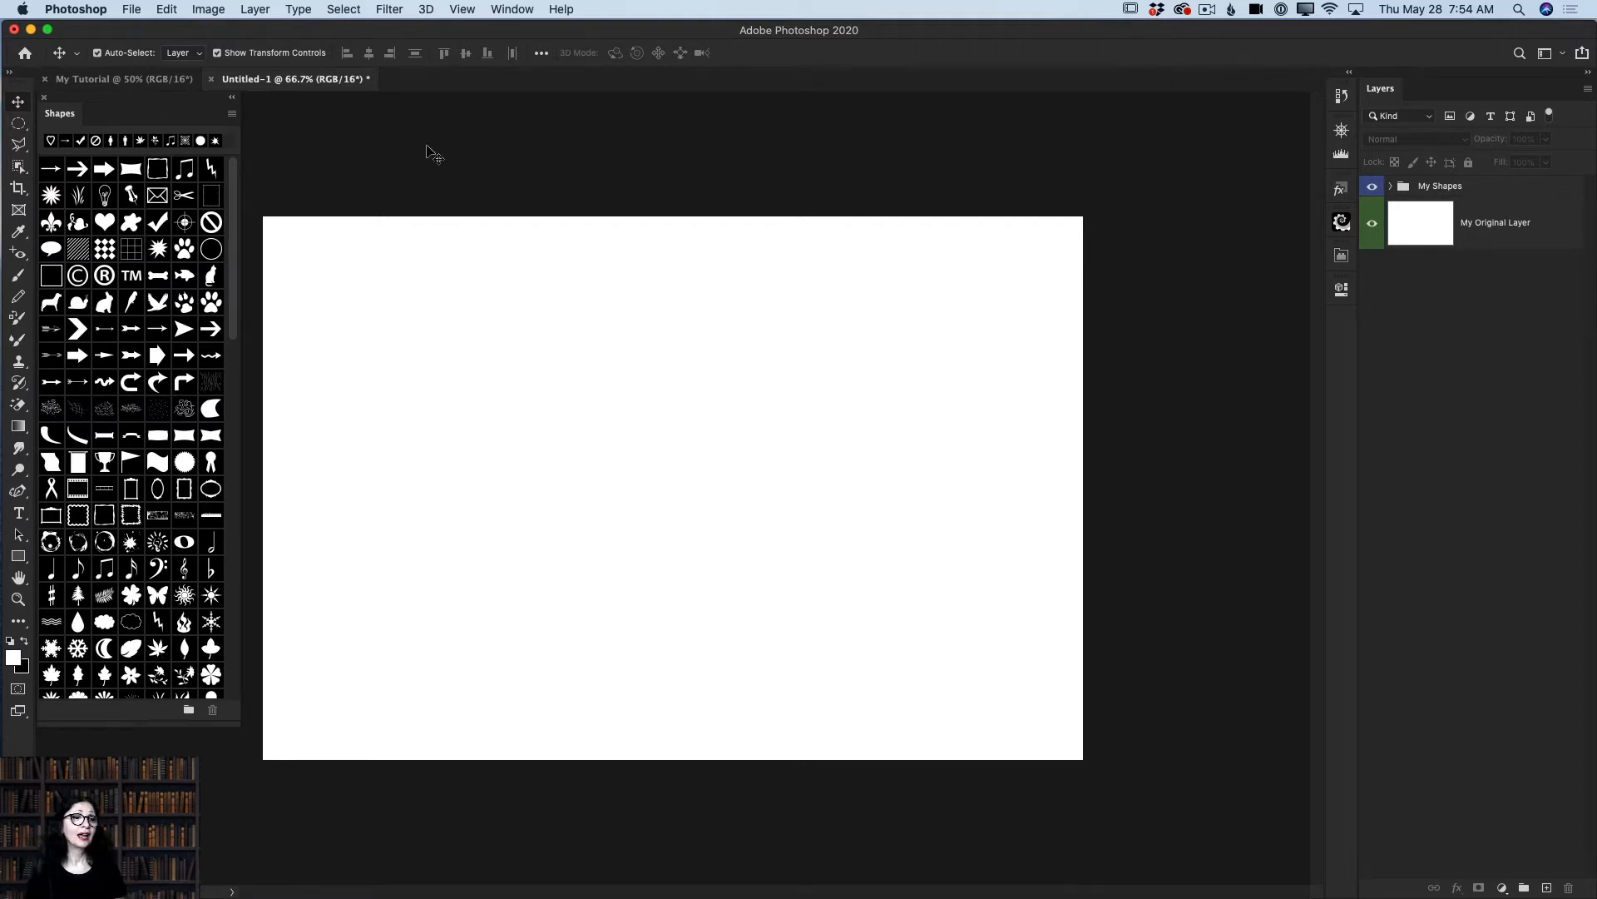
# Step: Save the current layout as a new workspace named My Tutorial Workspace, capturing keyboard shortcuts, menus and toolbar
pyautogui.click(511, 10)
pyautogui.moveTo(525, 45)
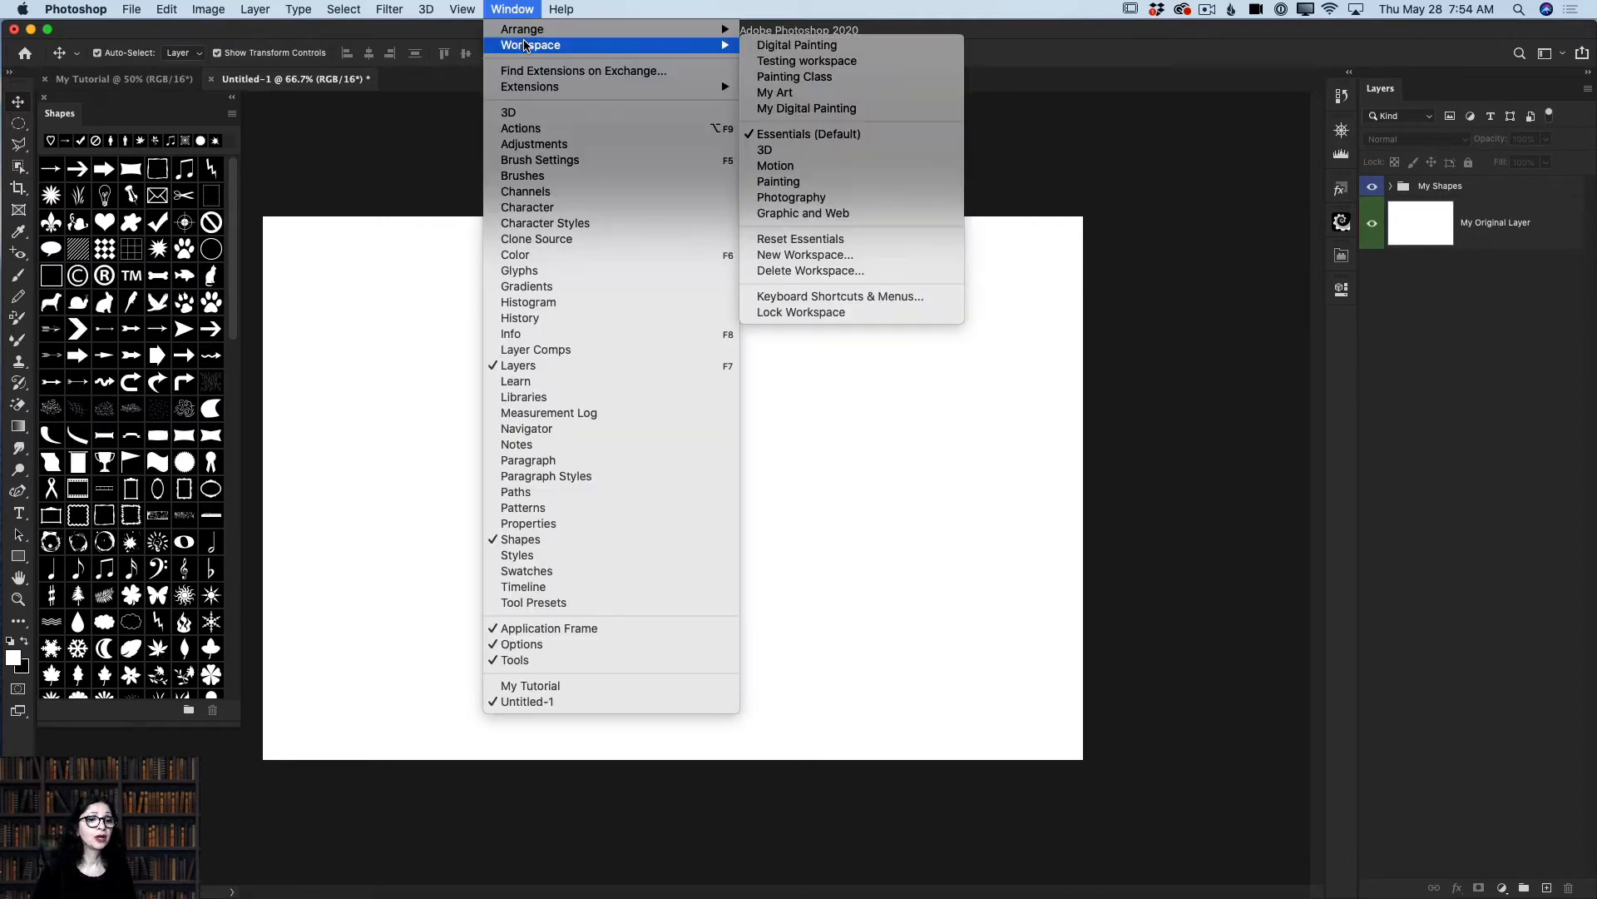
pyautogui.click(840, 256)
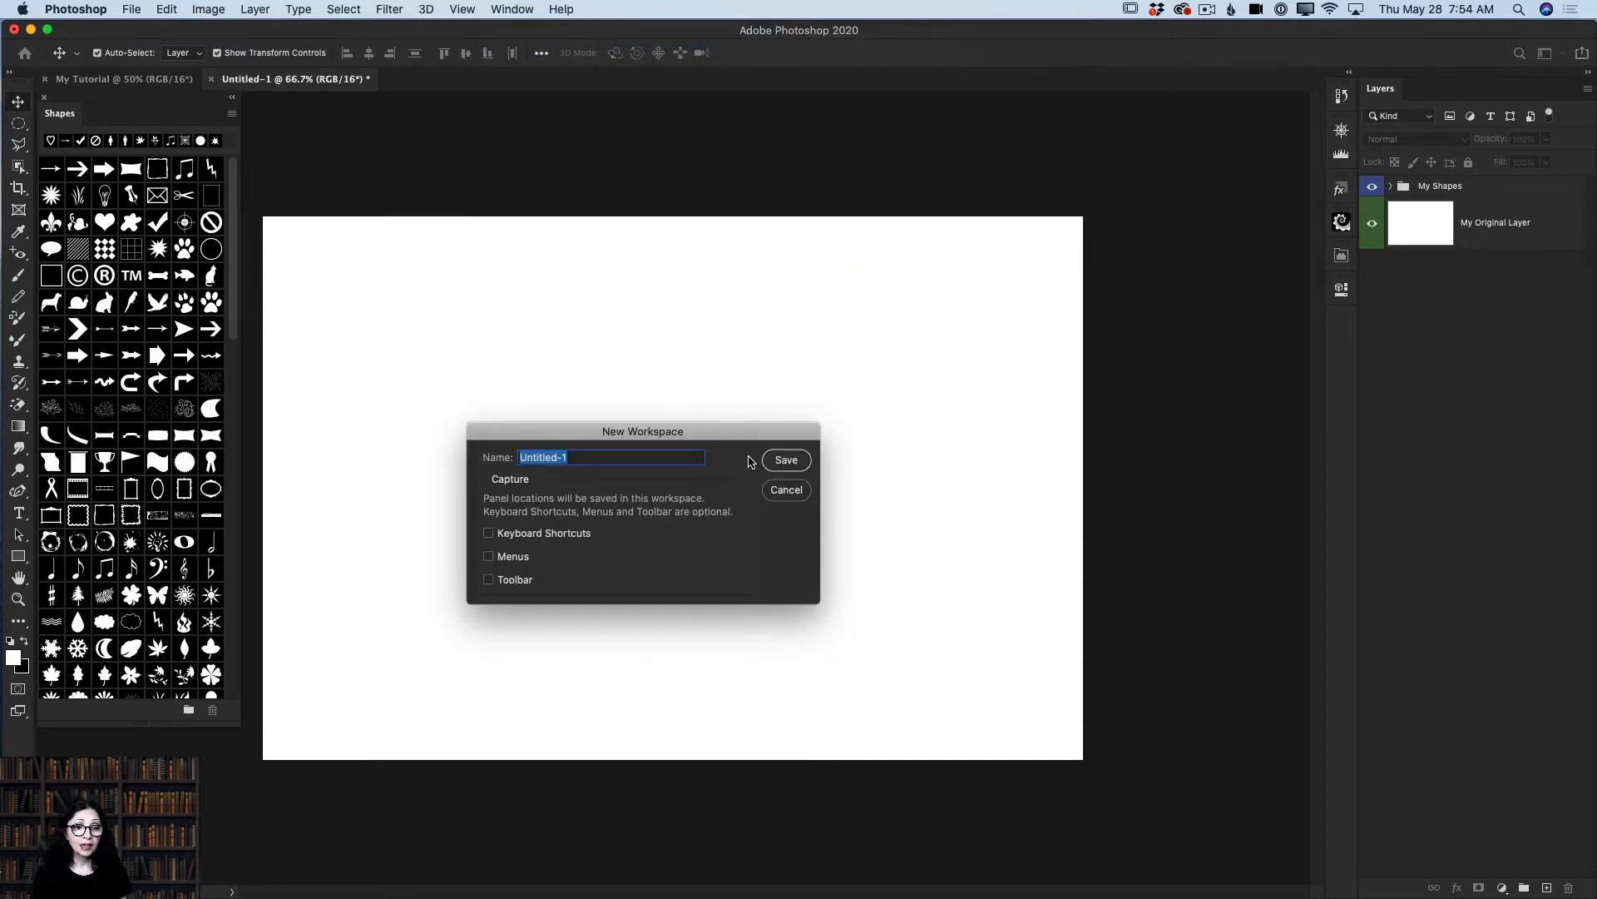
pyautogui.moveTo(751, 437); pyautogui.dragTo(861, 293)
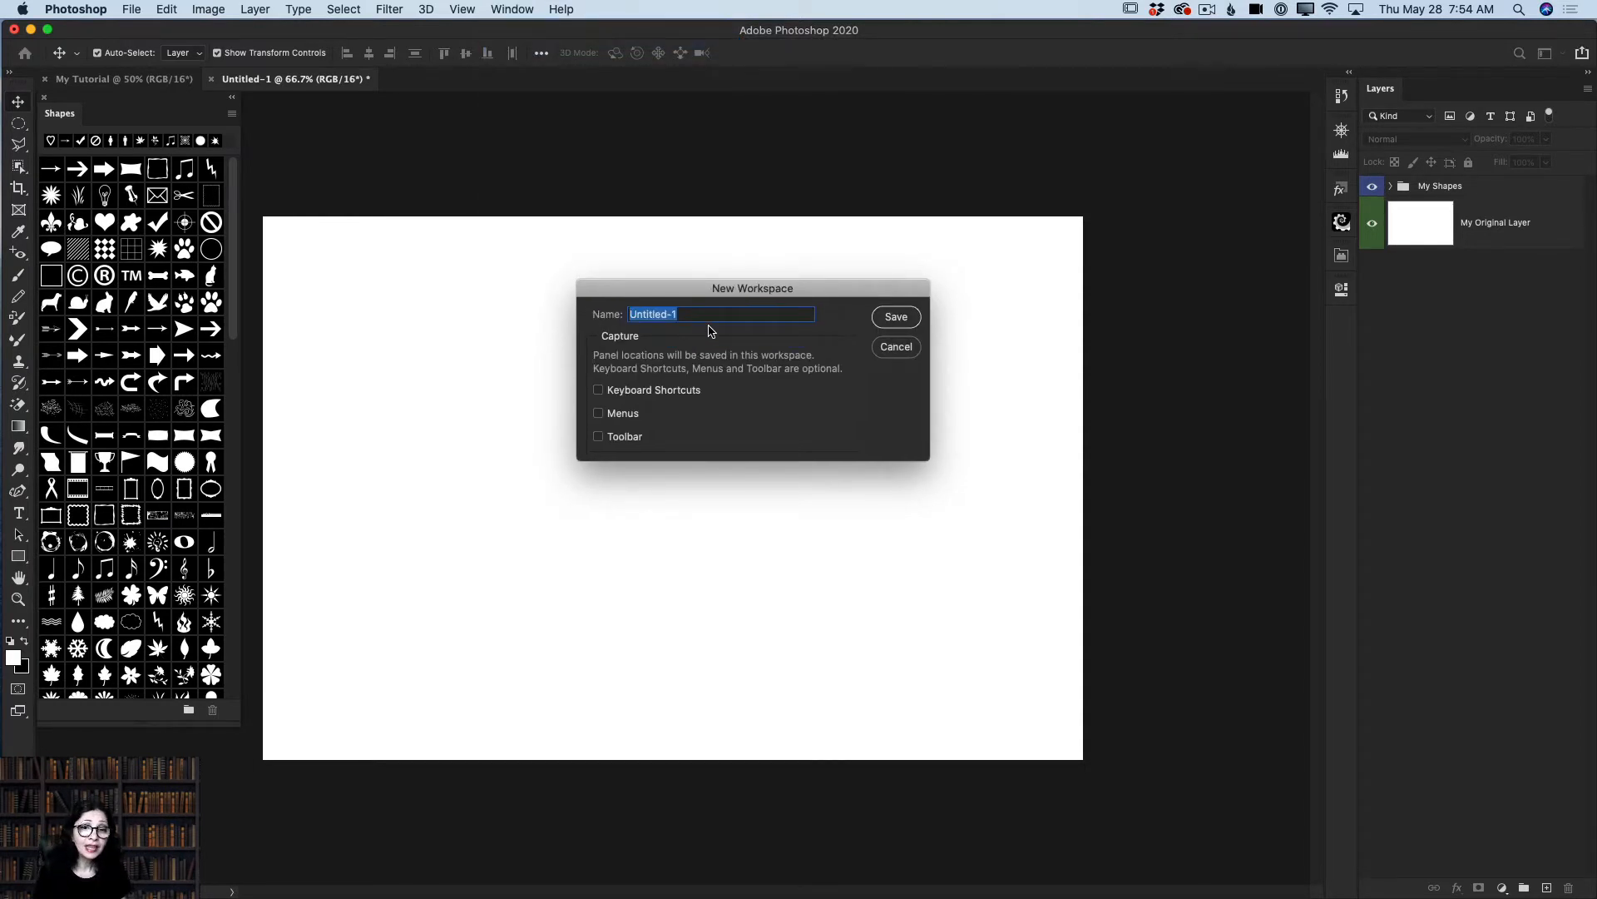
pyautogui.write('My')
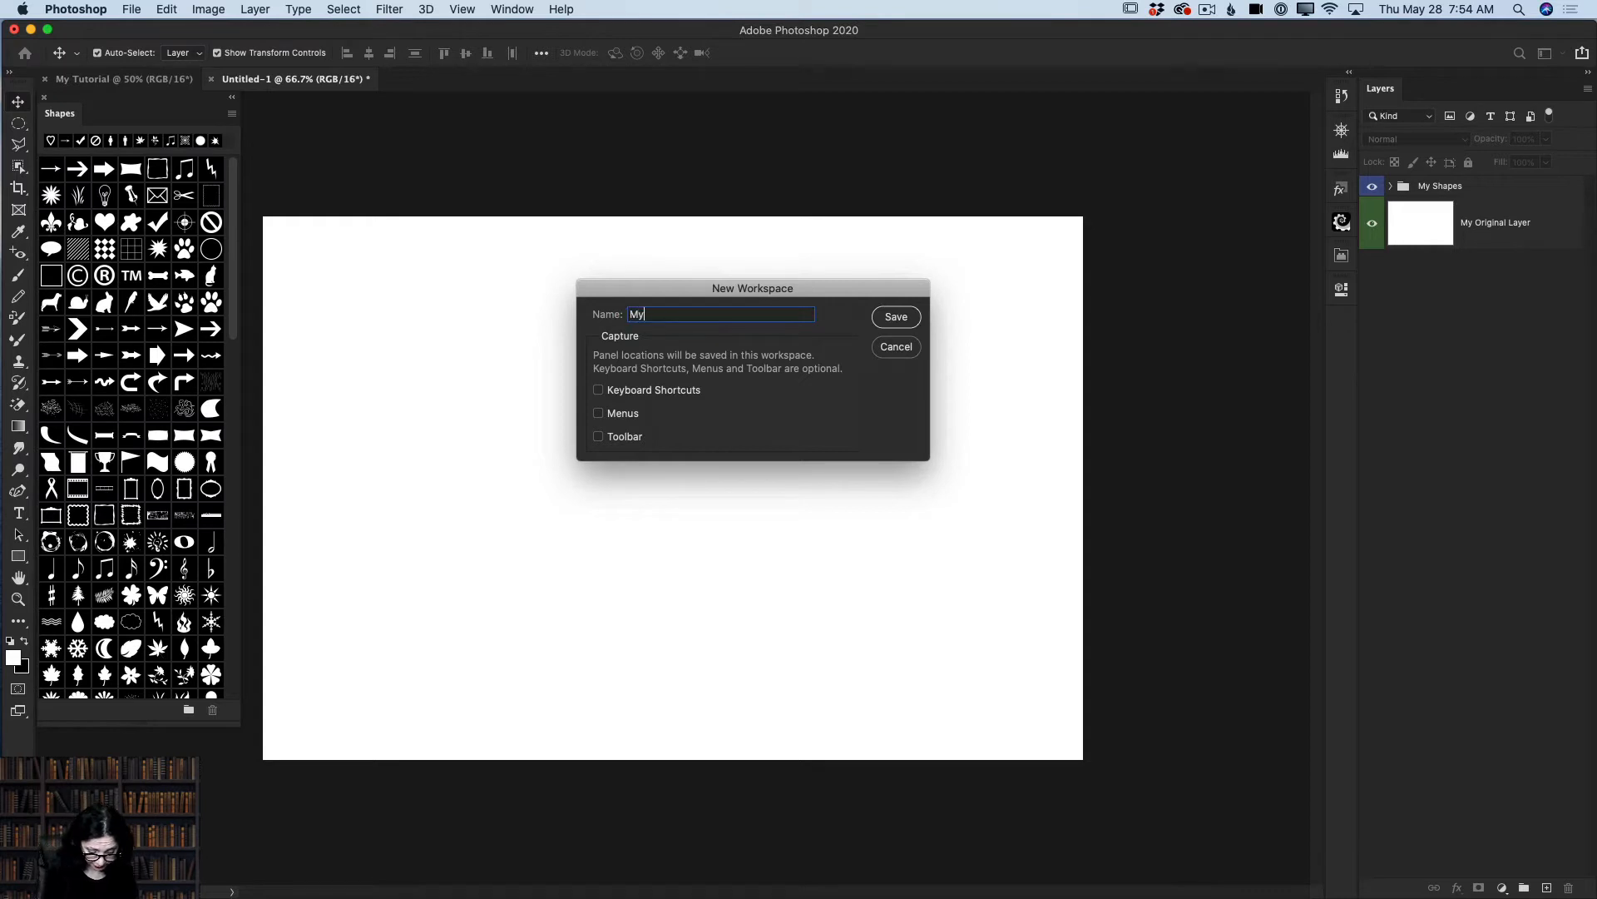
pyautogui.write(' Tutorial ')
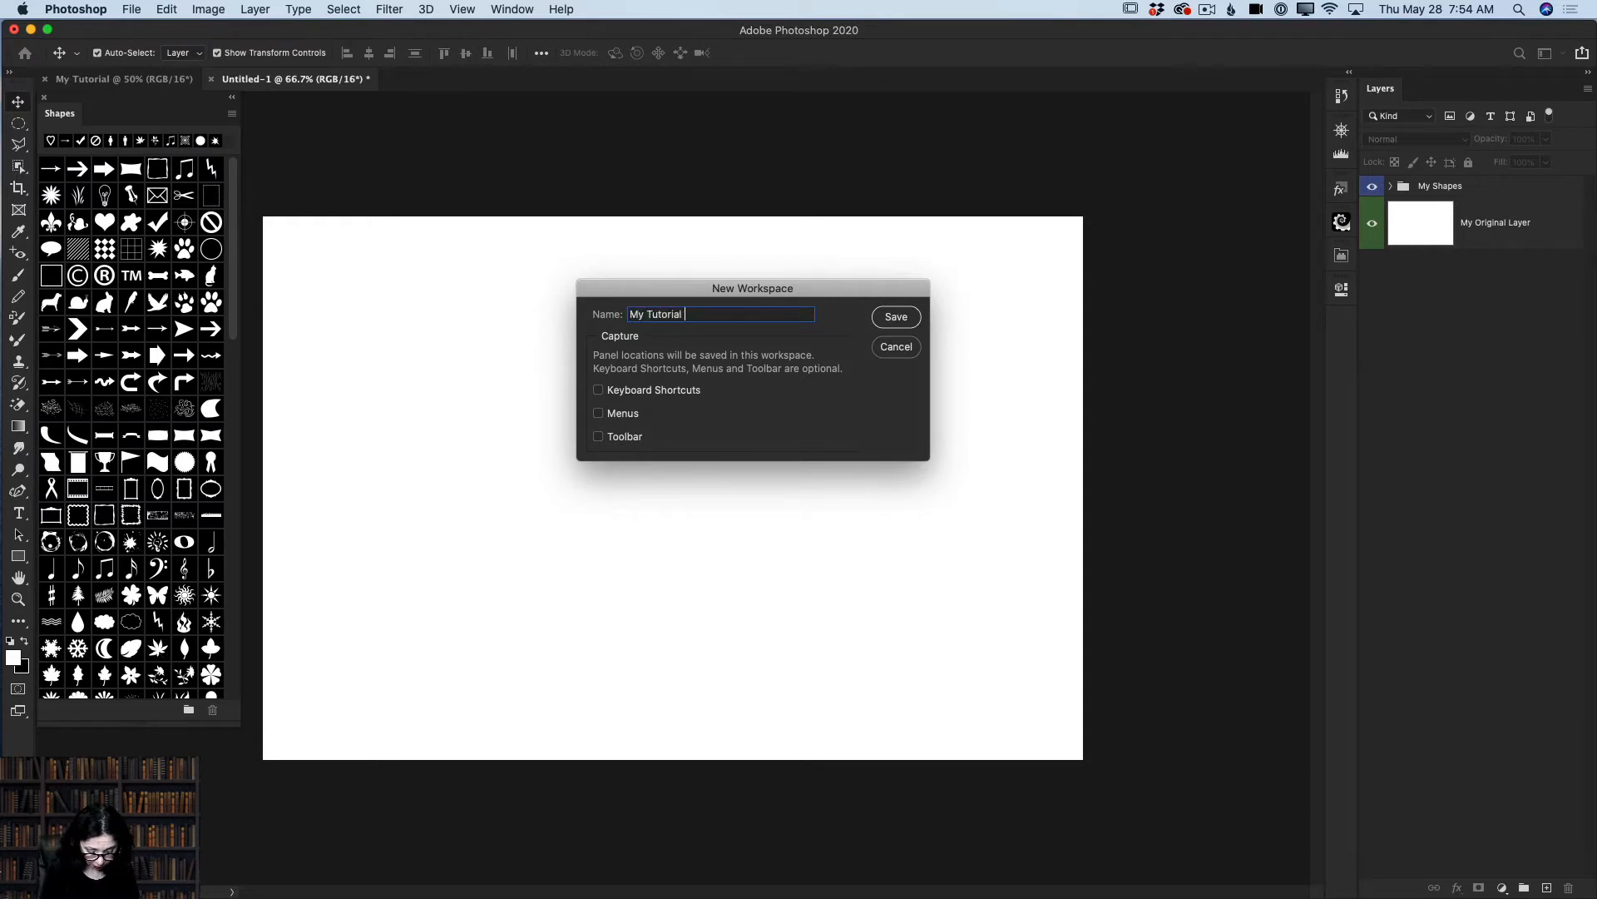
pyautogui.write('Workspace')
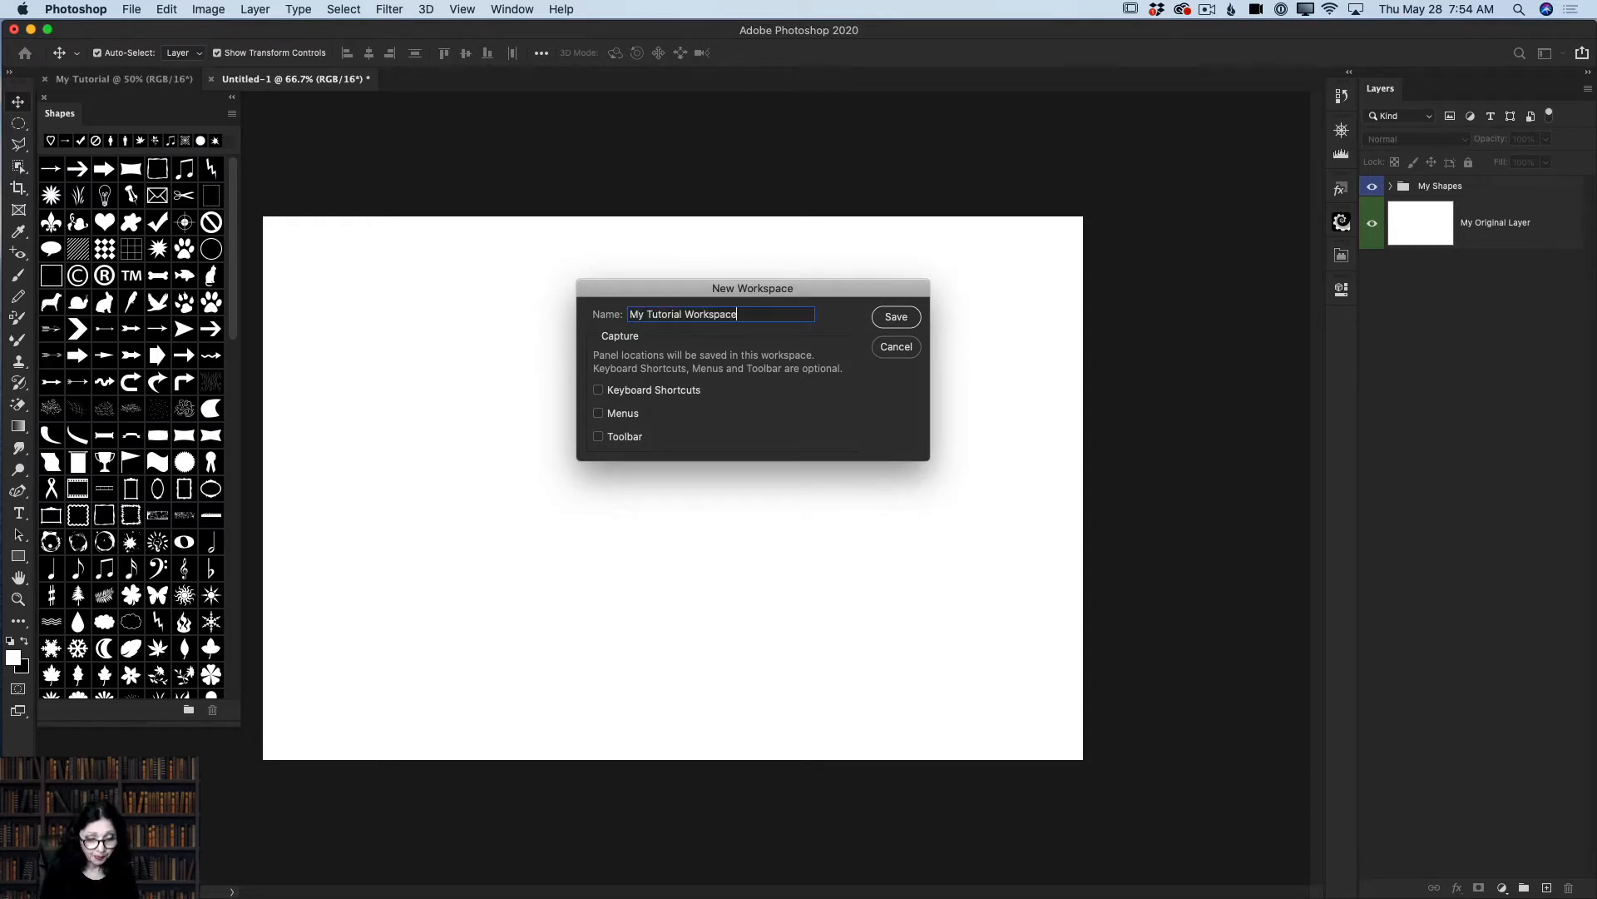
pyautogui.click(599, 391)
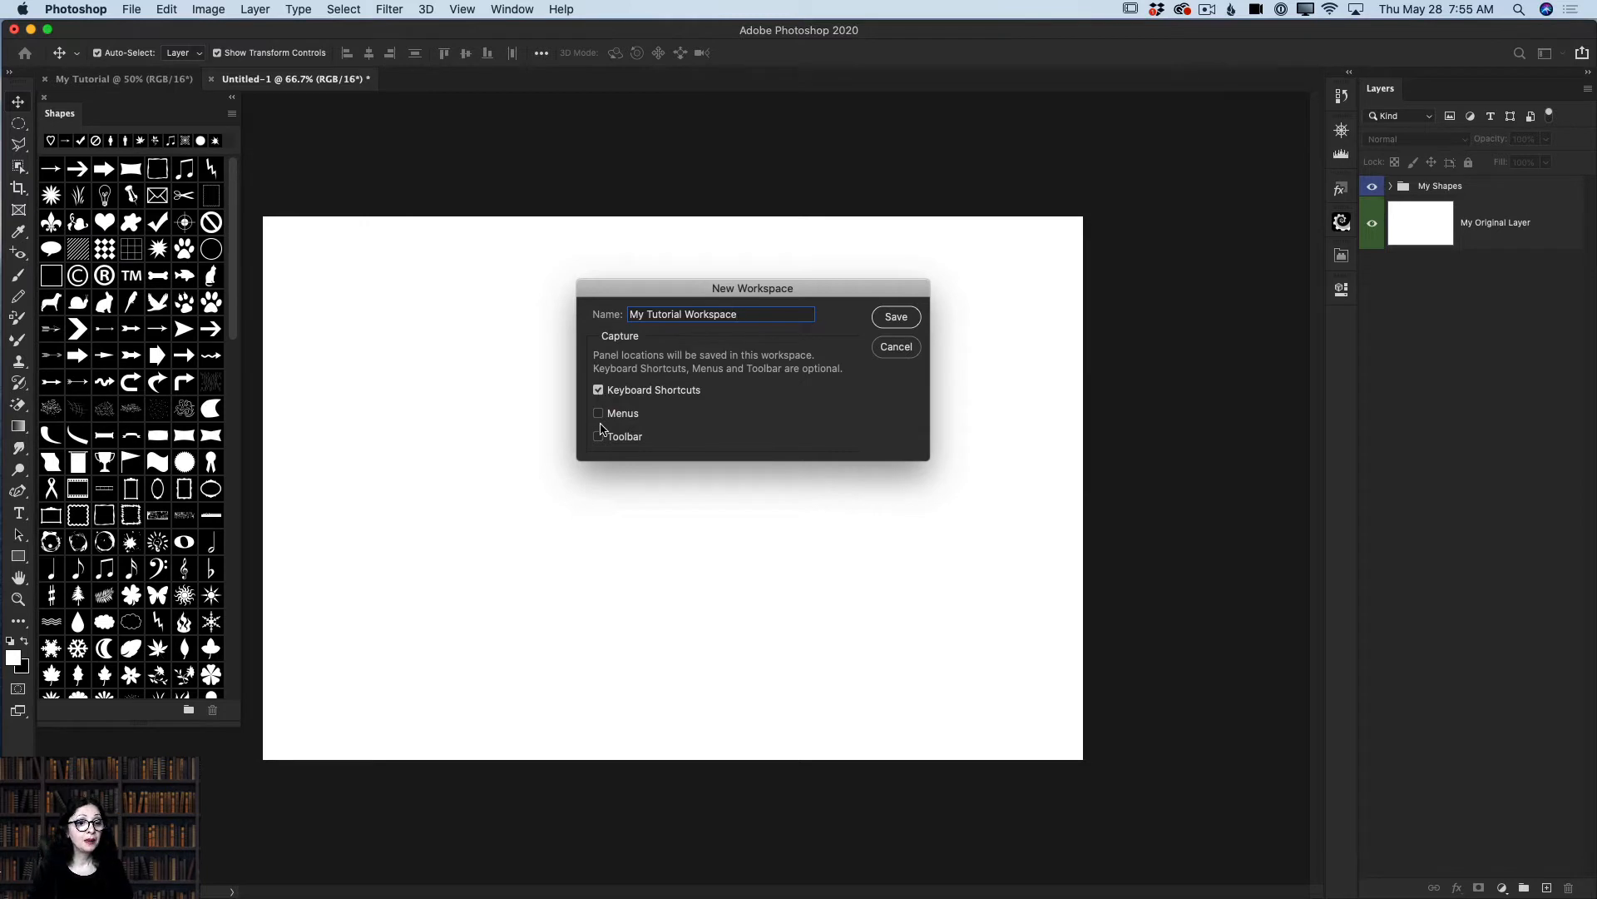
pyautogui.click(598, 414)
pyautogui.click(599, 438)
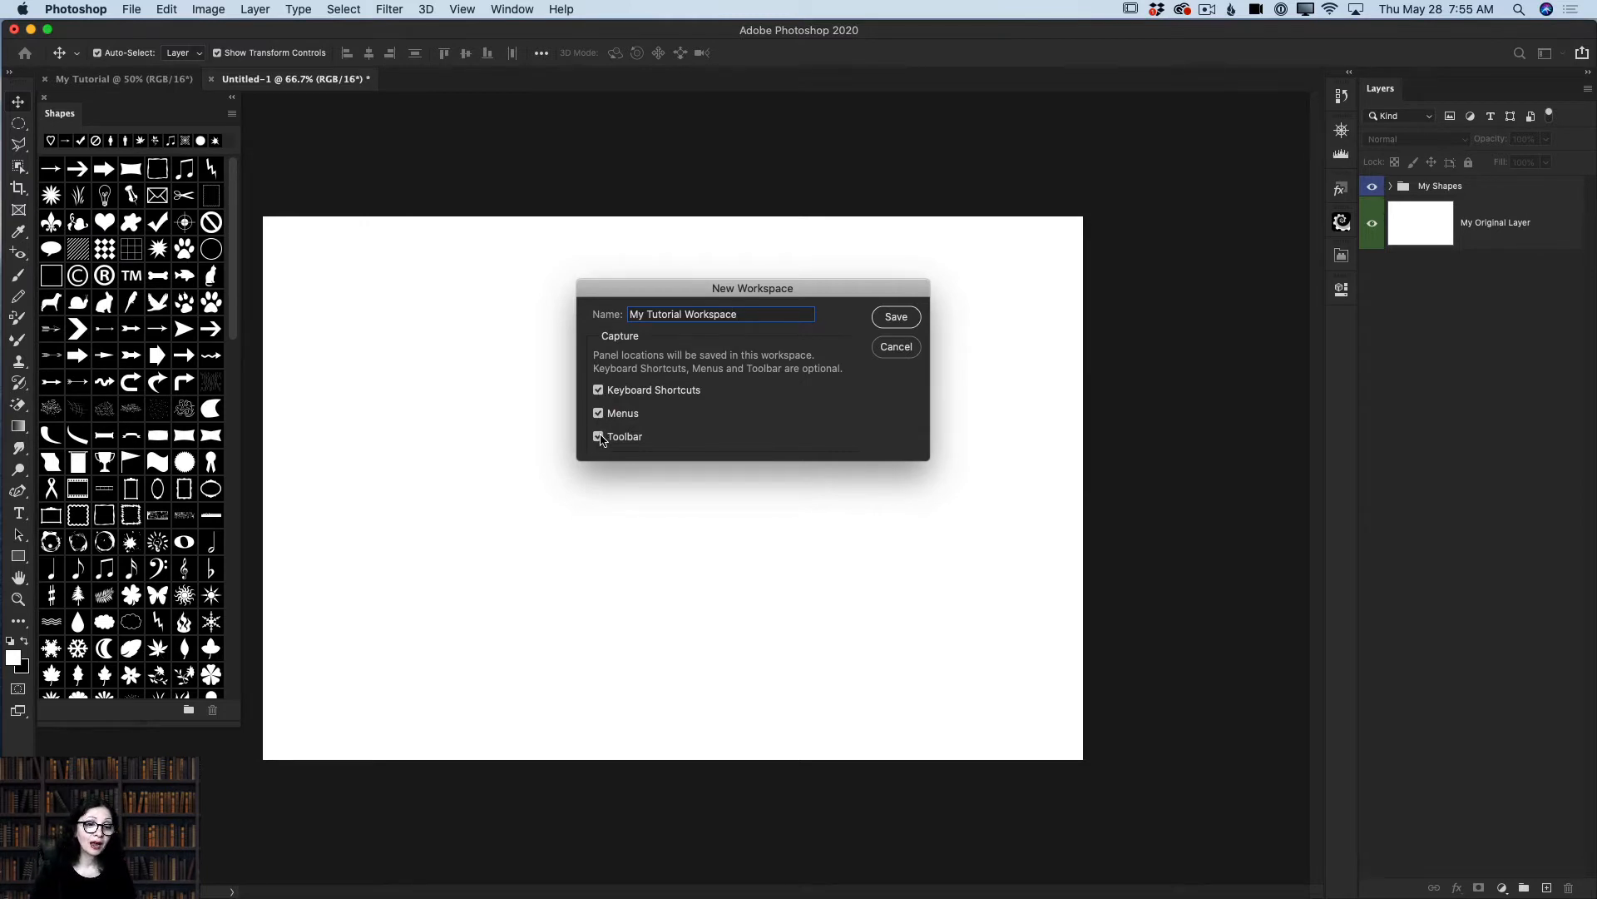
pyautogui.click(895, 318)
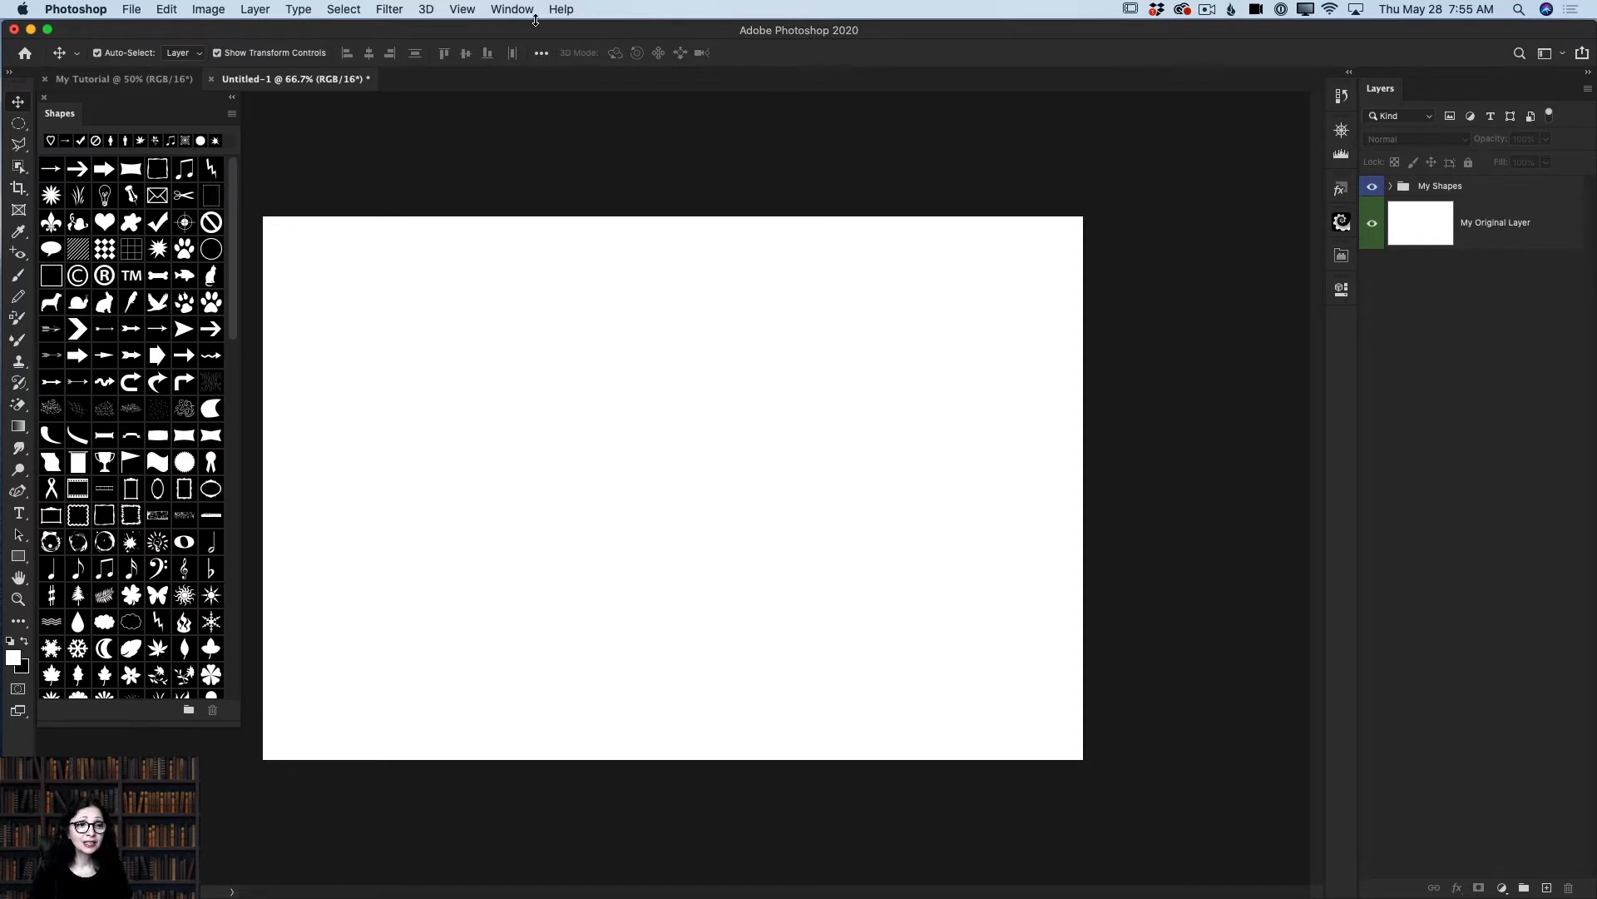
# Step: Switch from My Tutorial Workspace to Essentials (Default) and on to the My Art workspace
pyautogui.click(511, 12)
pyautogui.moveTo(517, 46)
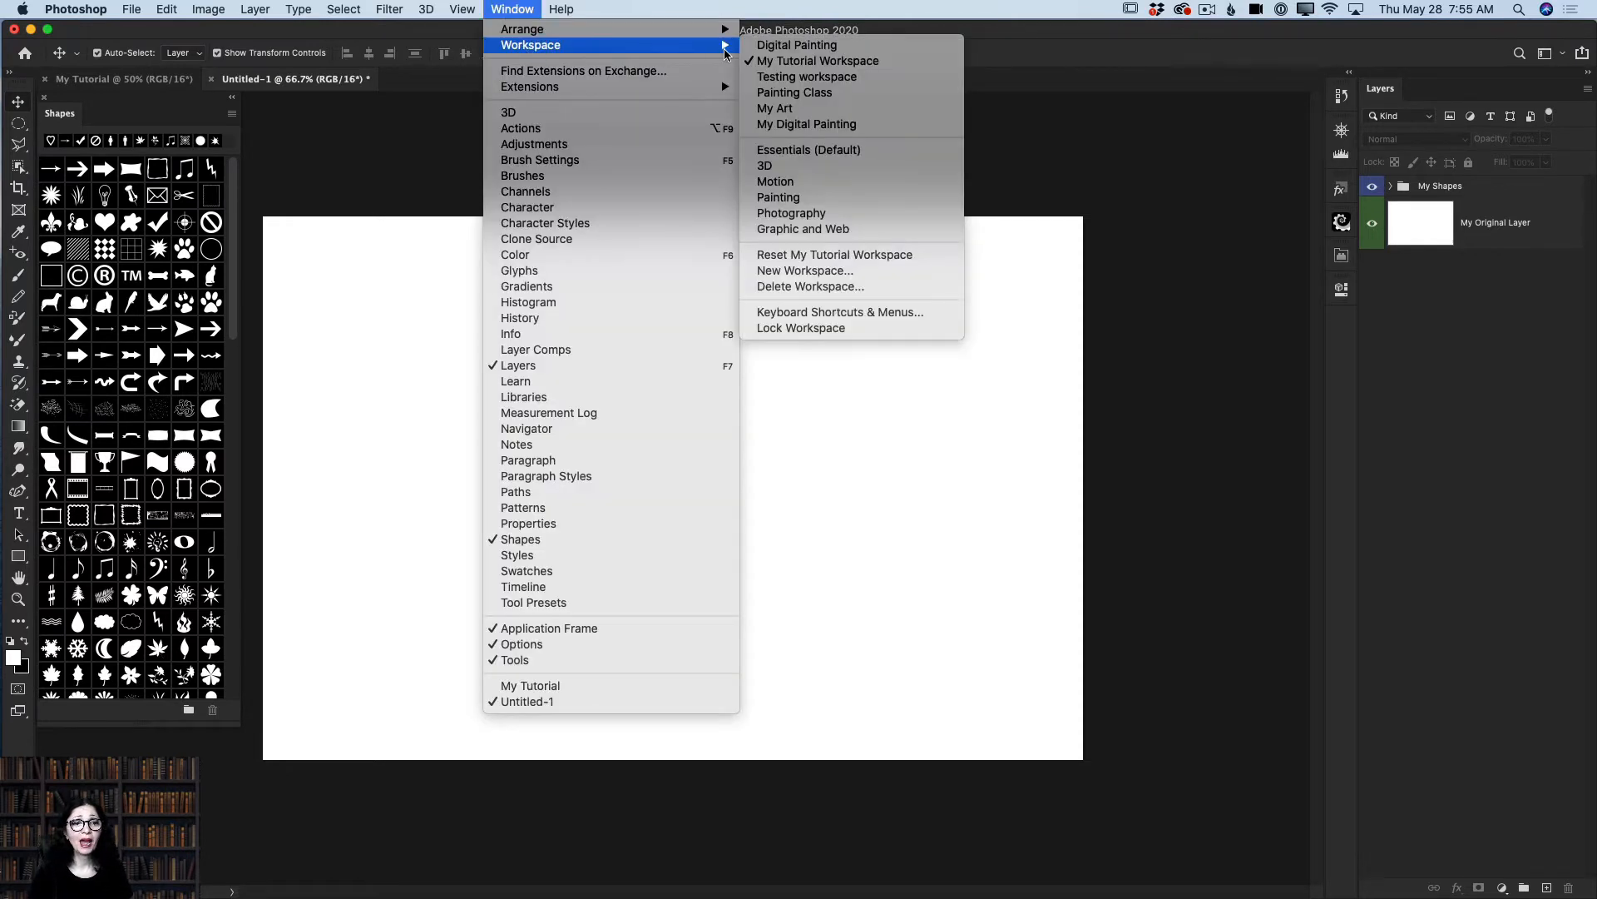
pyautogui.click(794, 154)
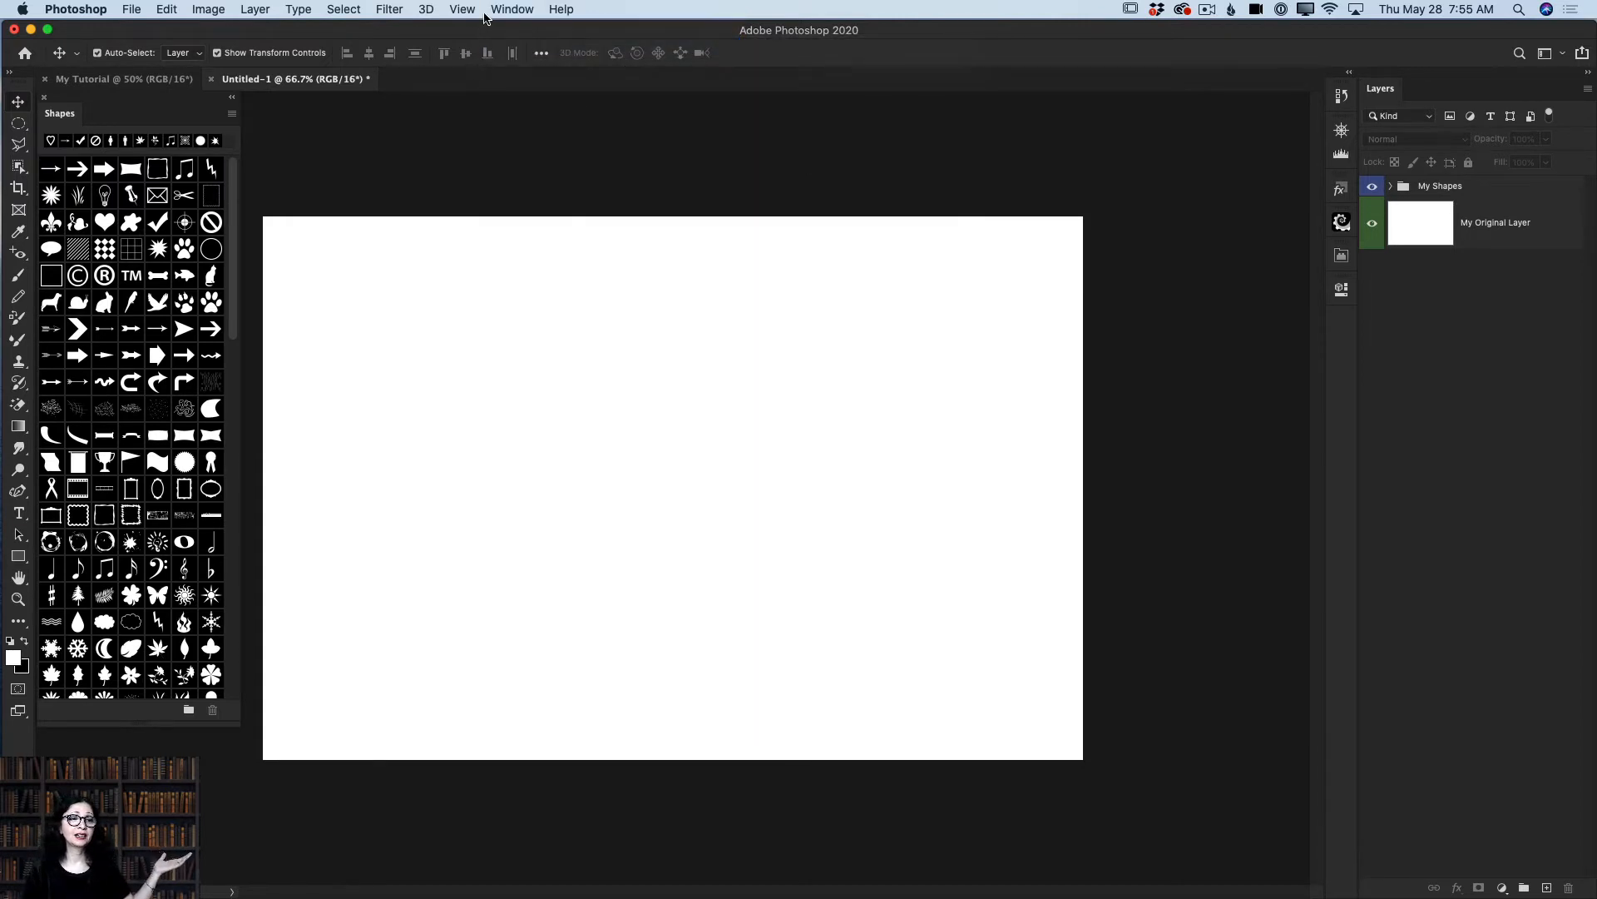
pyautogui.click(509, 9)
pyautogui.moveTo(707, 86)
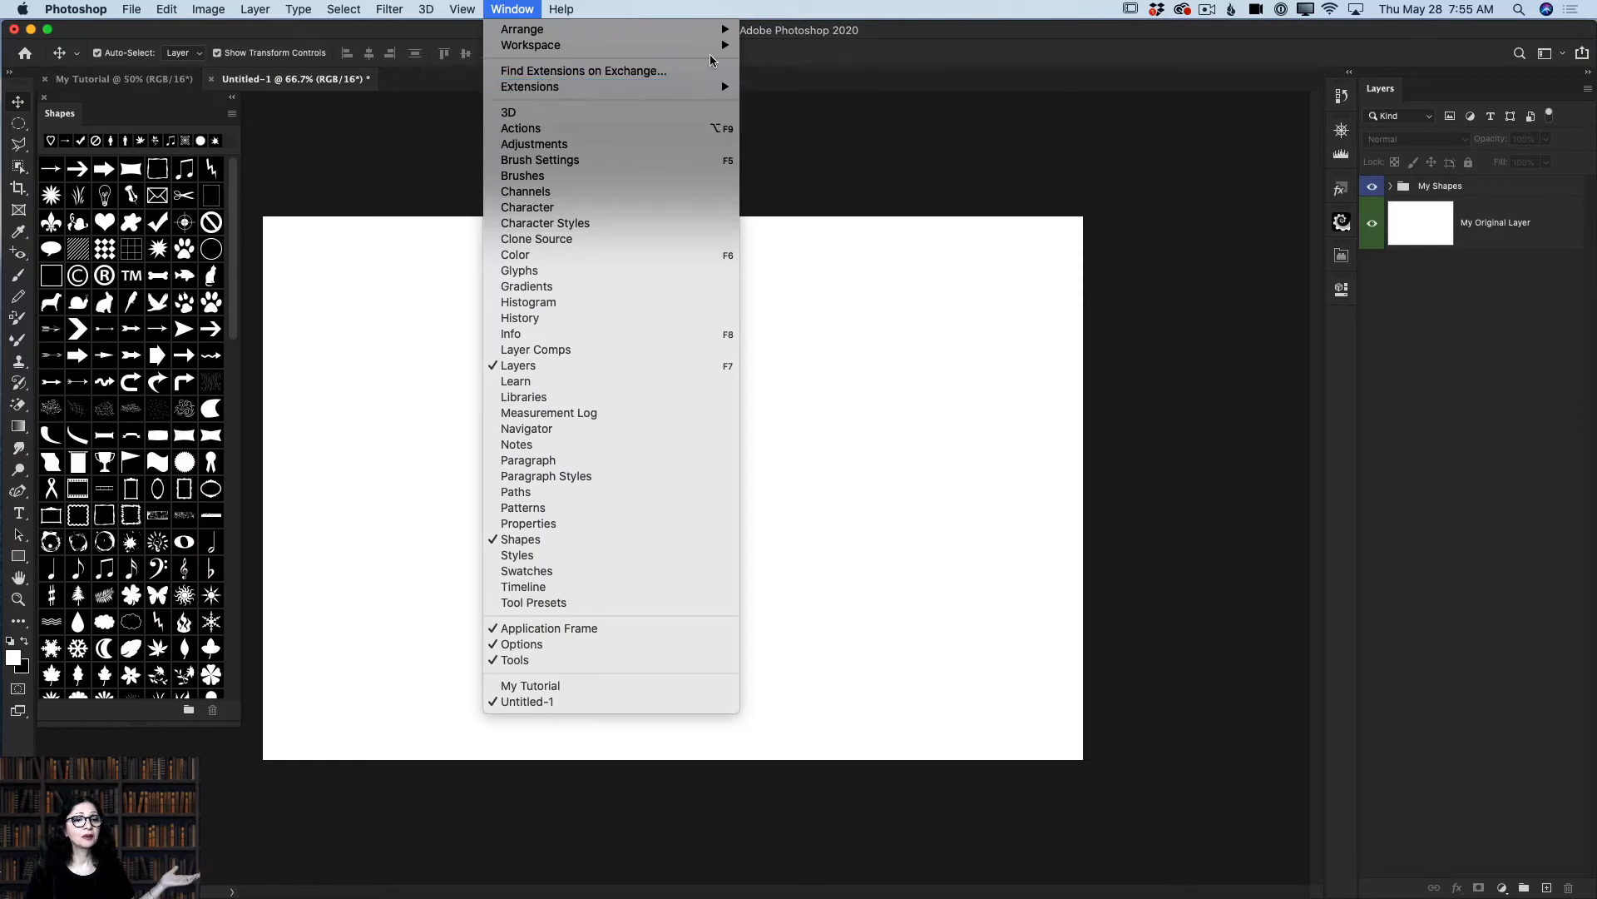
pyautogui.moveTo(709, 48)
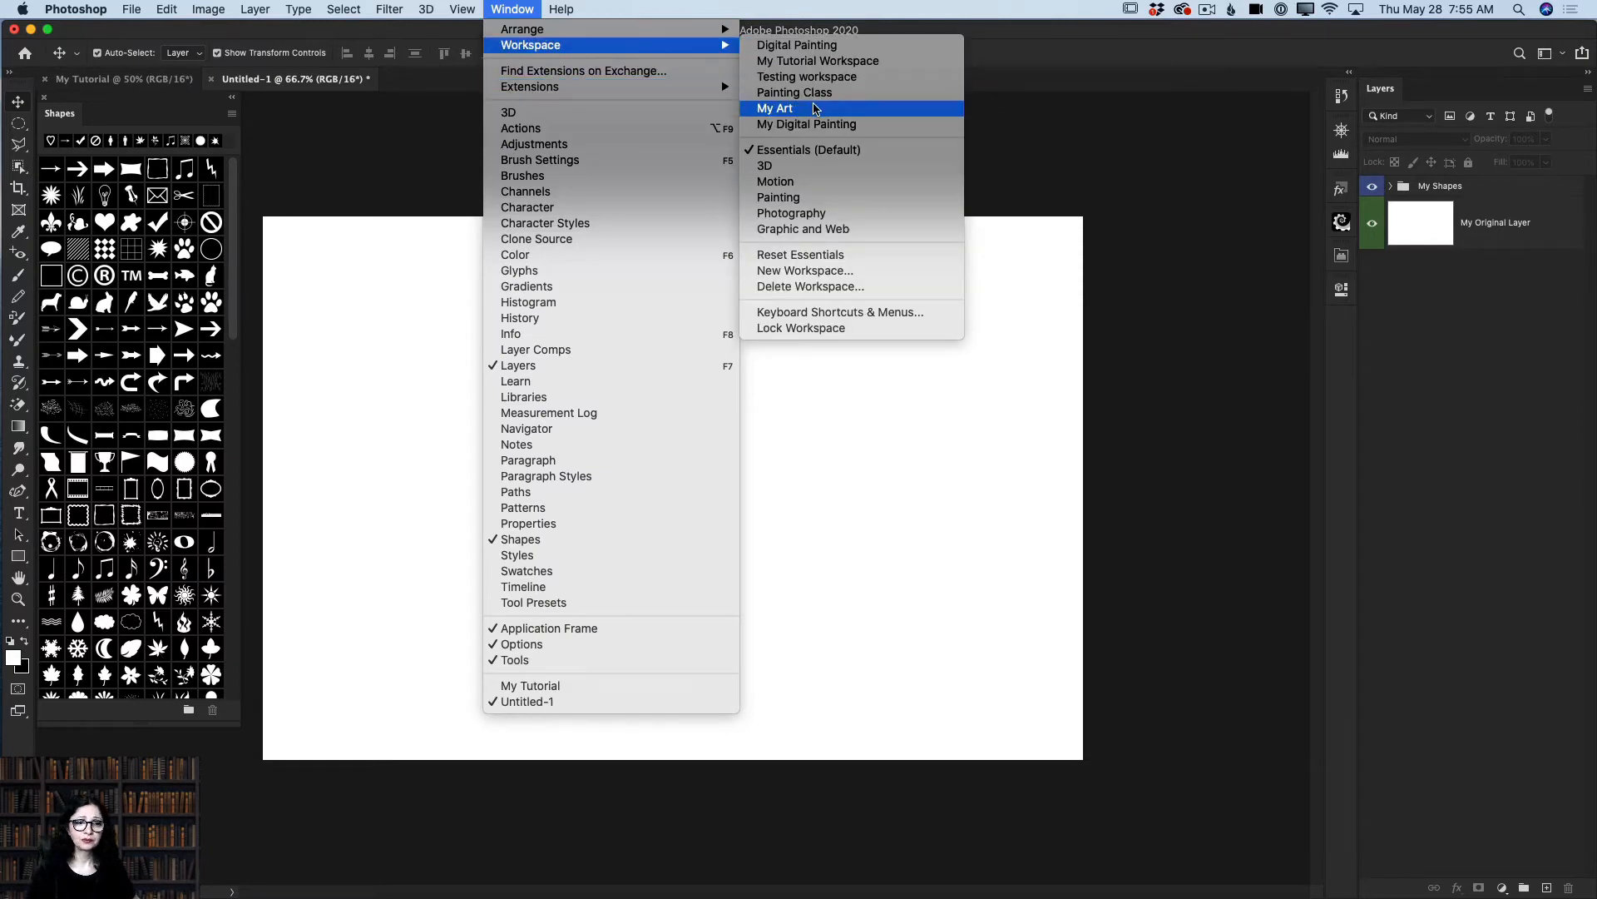
pyautogui.click(815, 109)
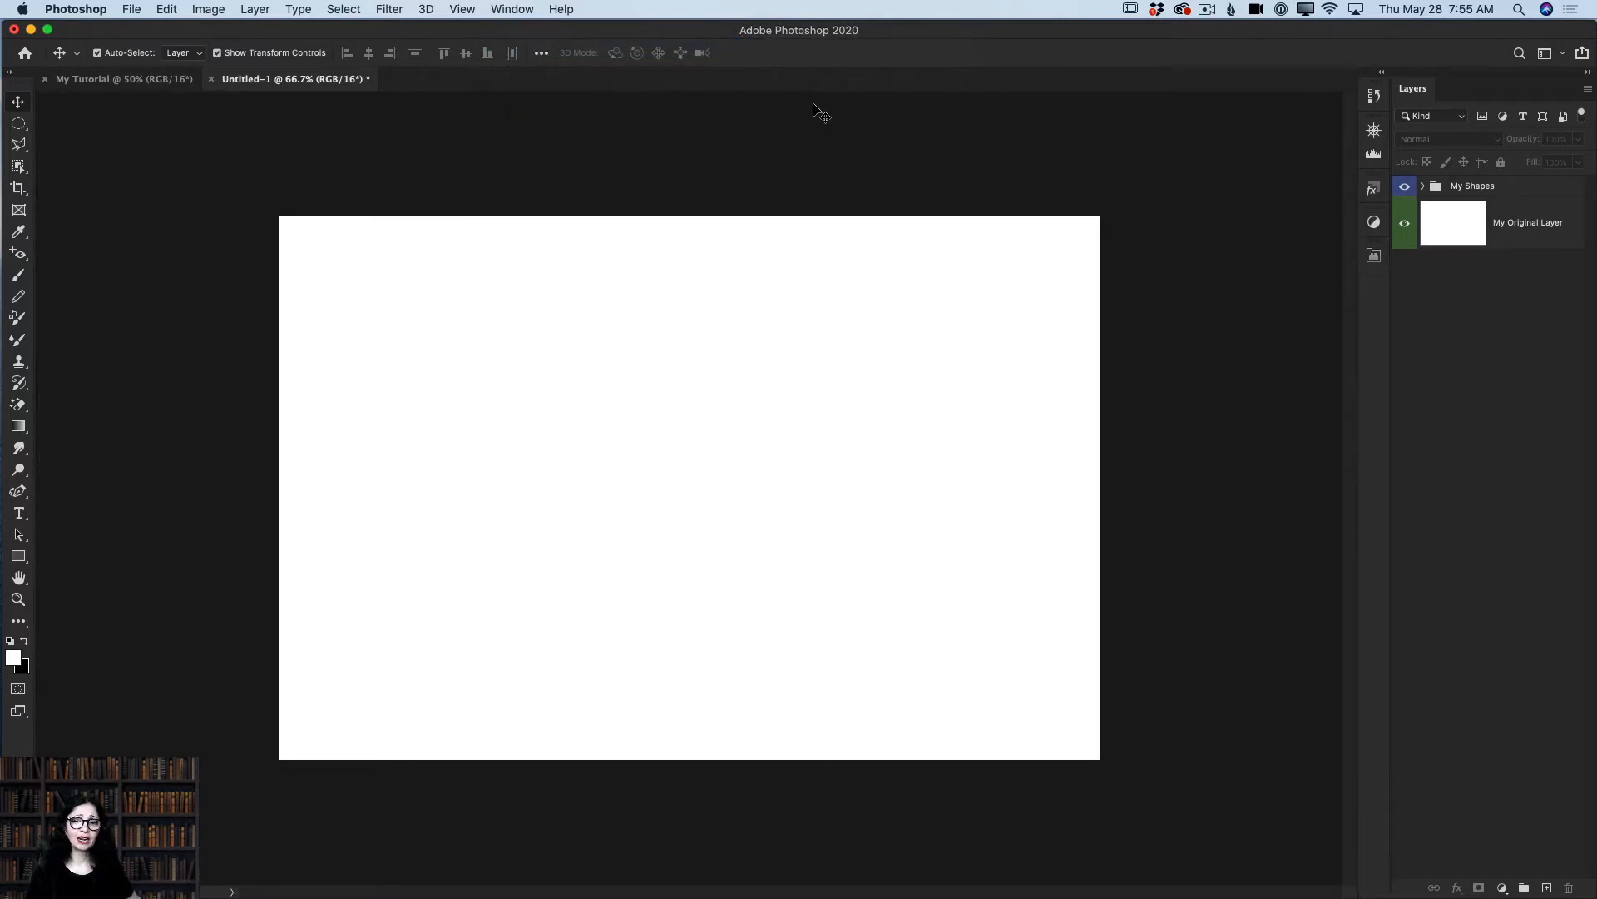
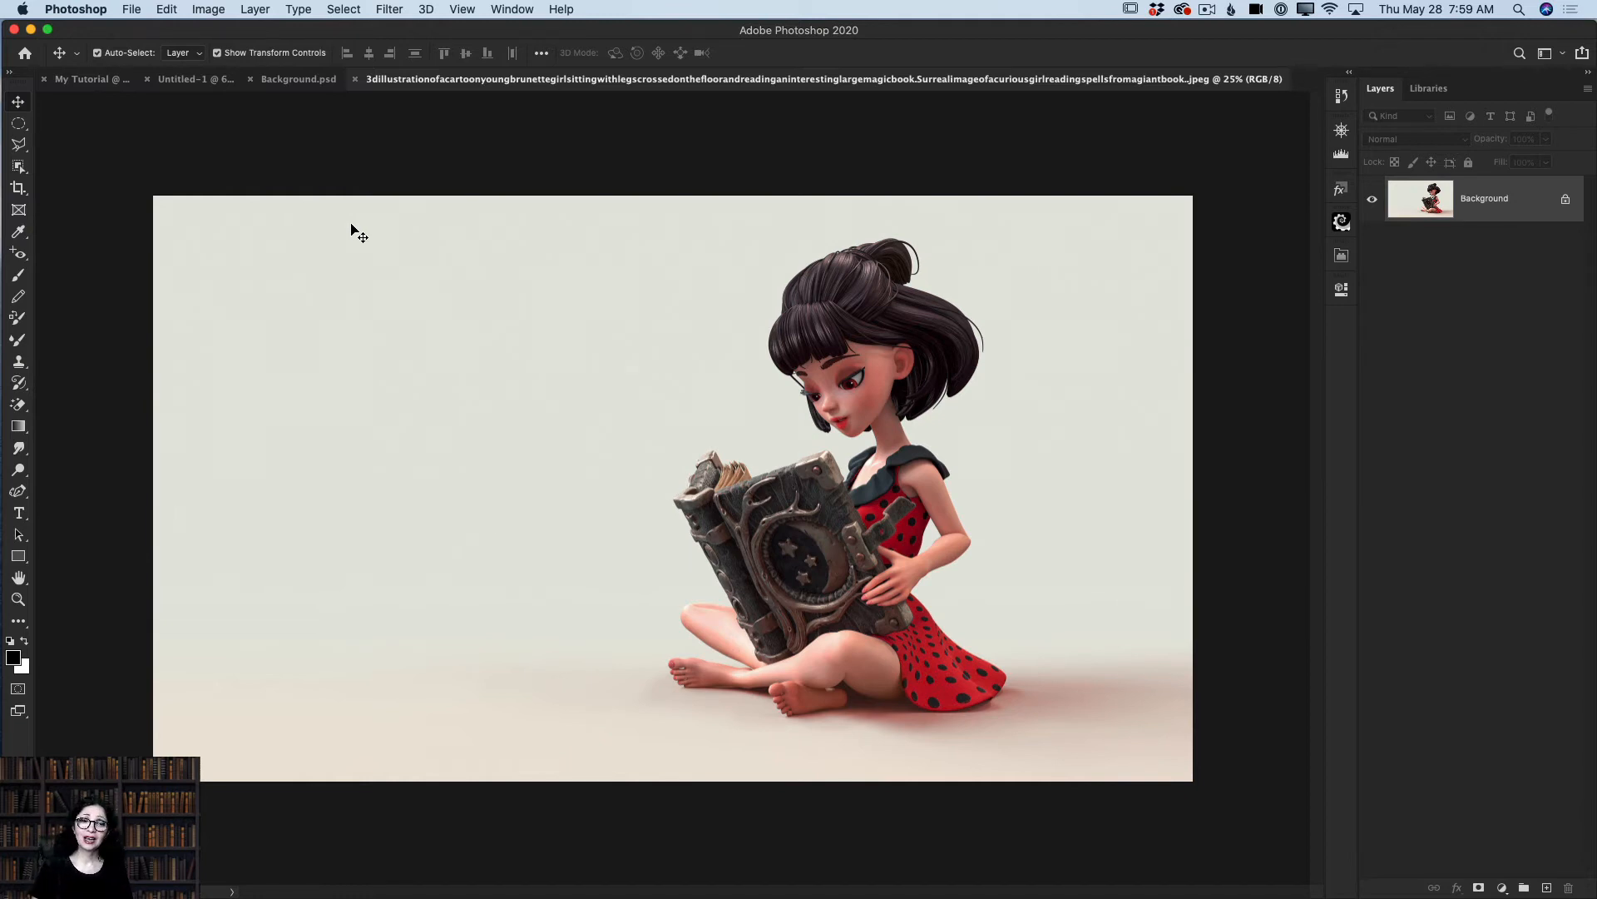
# Step: Bring Background.psd to the front and inspect the marquee, lasso and object selection tool groups and the available selection commands
pyautogui.click(290, 79)
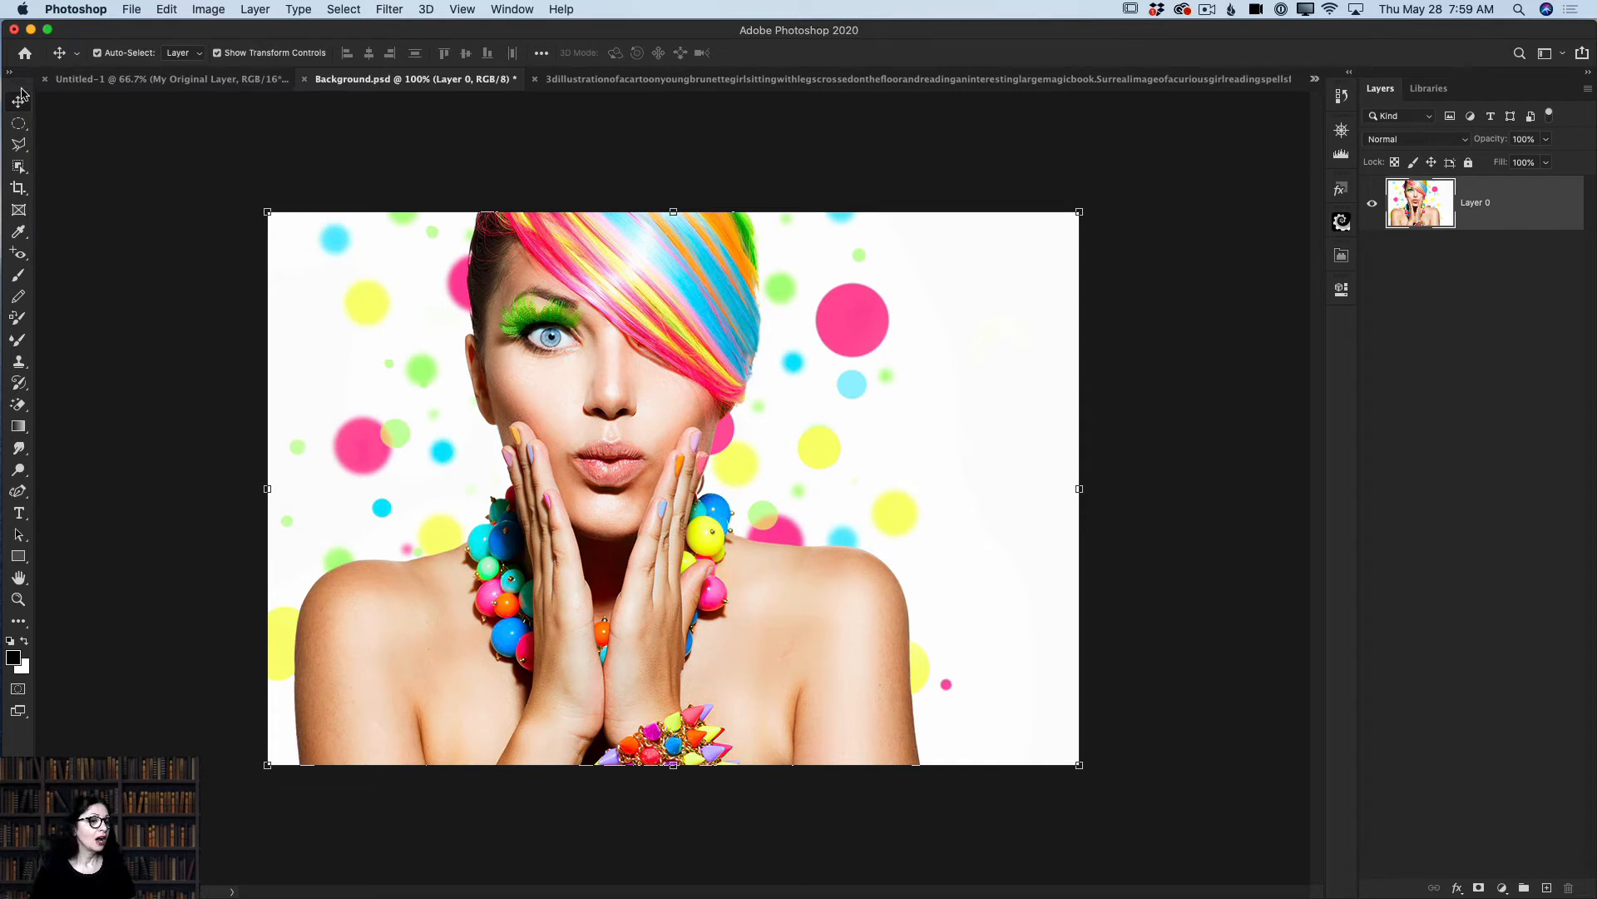
pyautogui.click(22, 131)
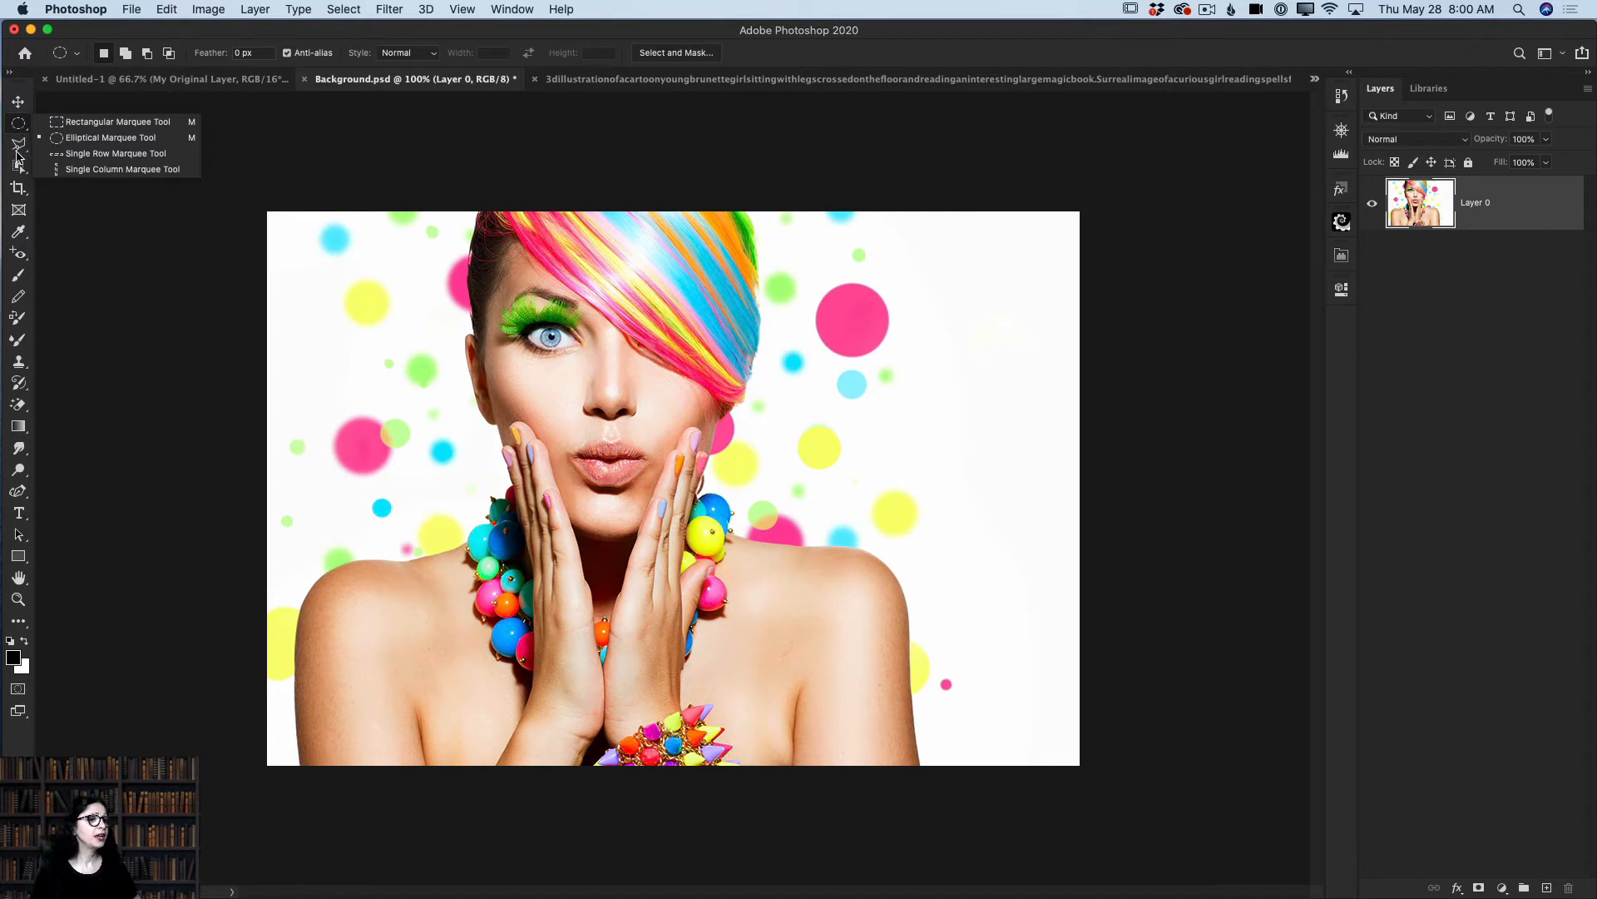
pyautogui.click(27, 150)
pyautogui.click(27, 150)
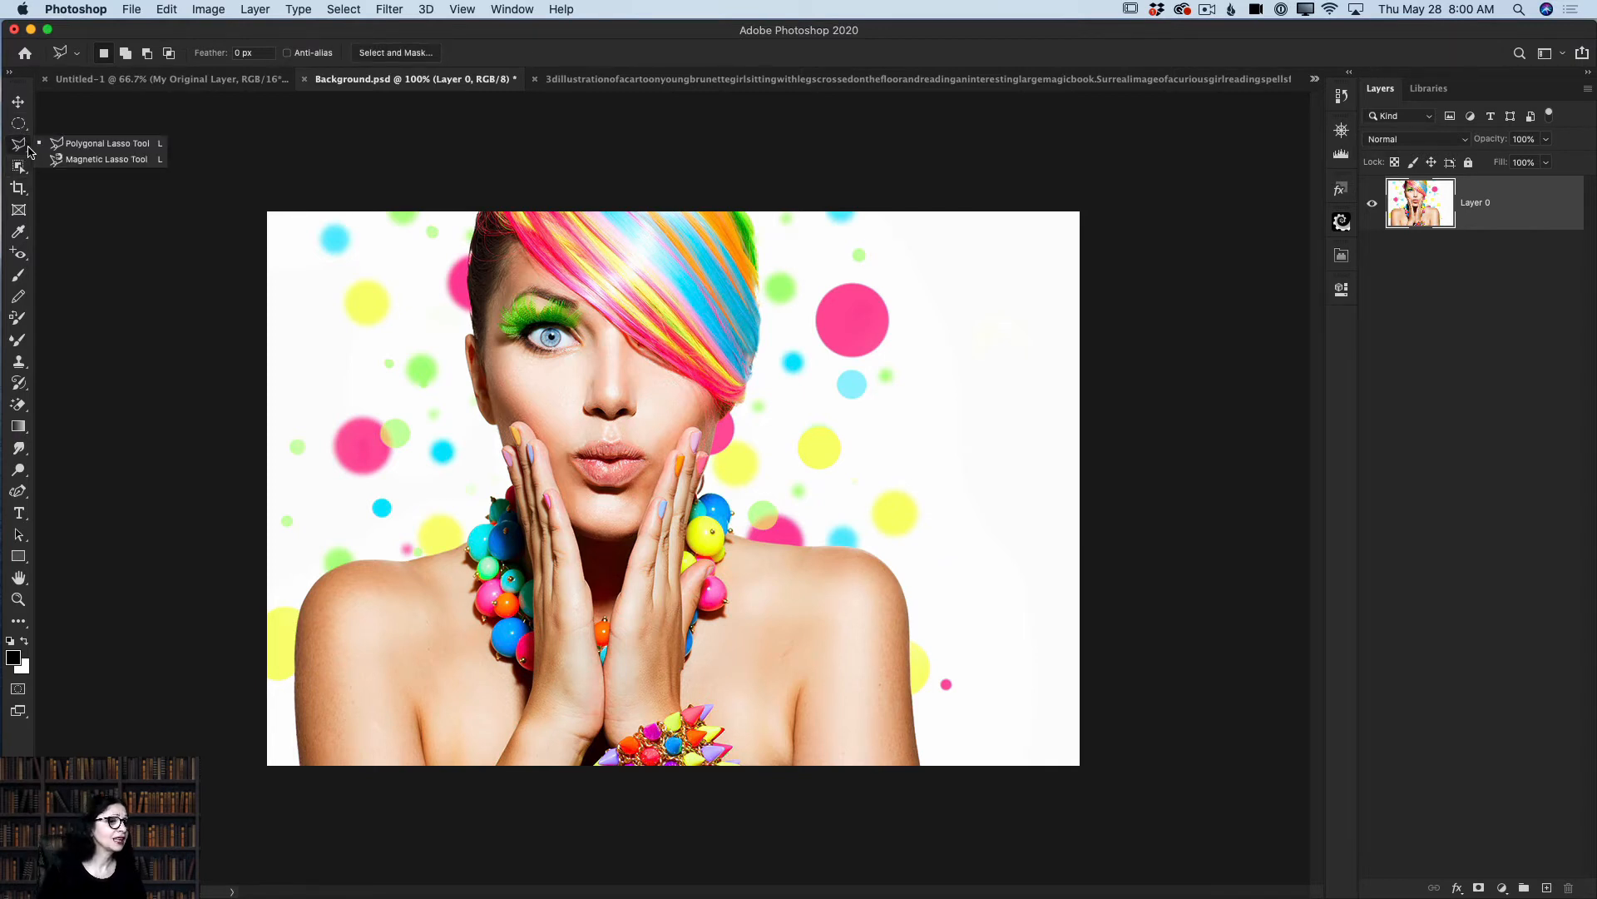
pyautogui.click(22, 167)
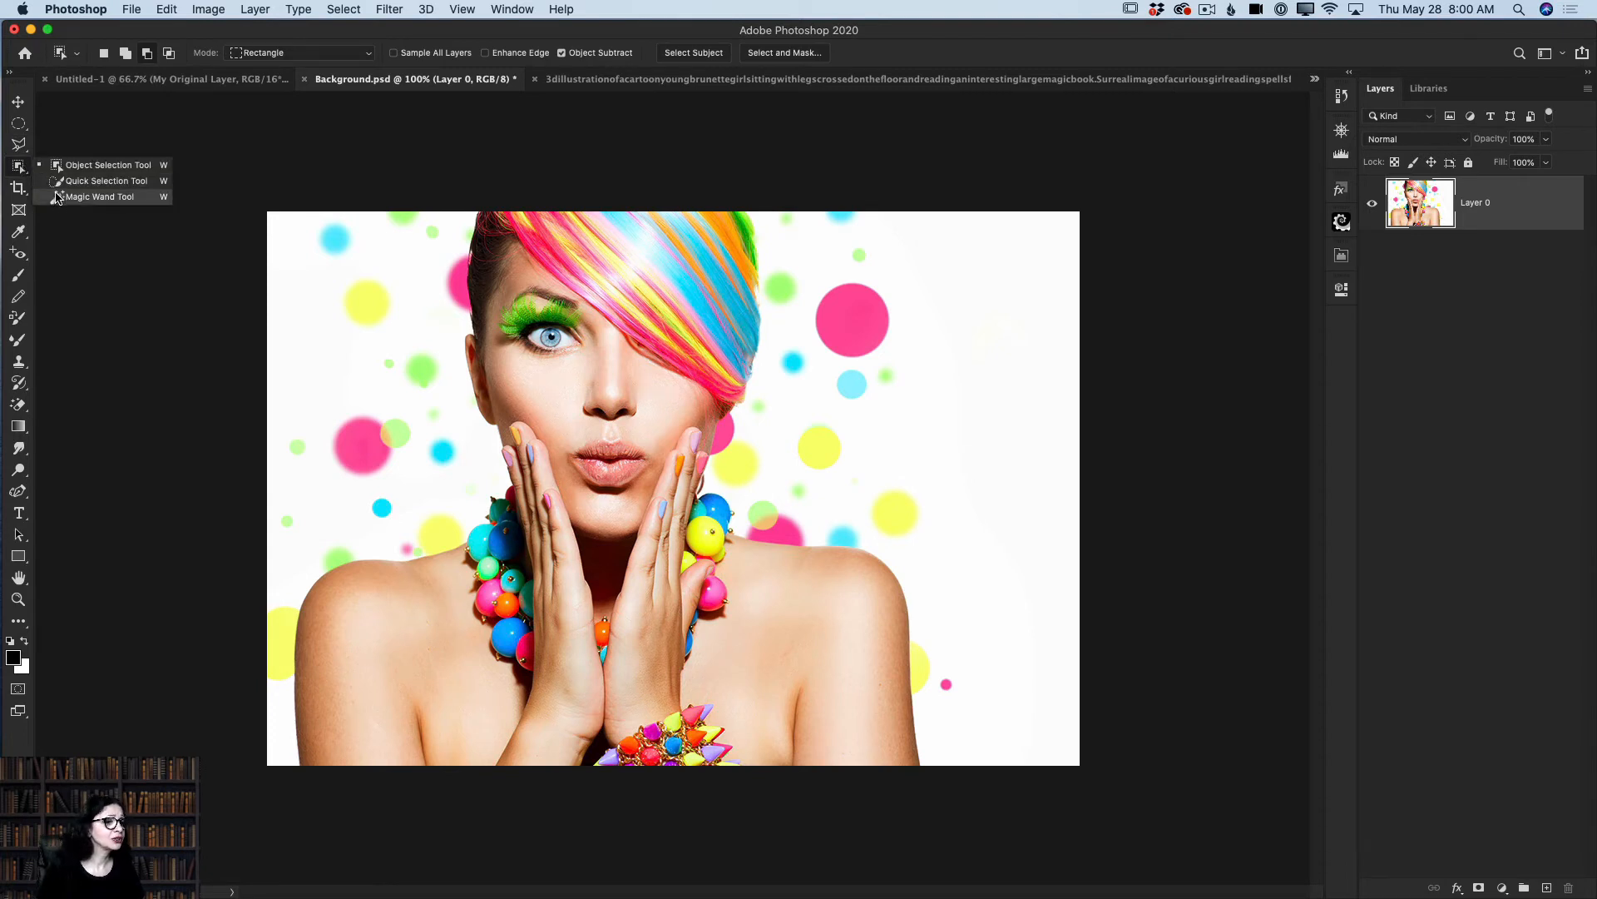
pyautogui.click(23, 170)
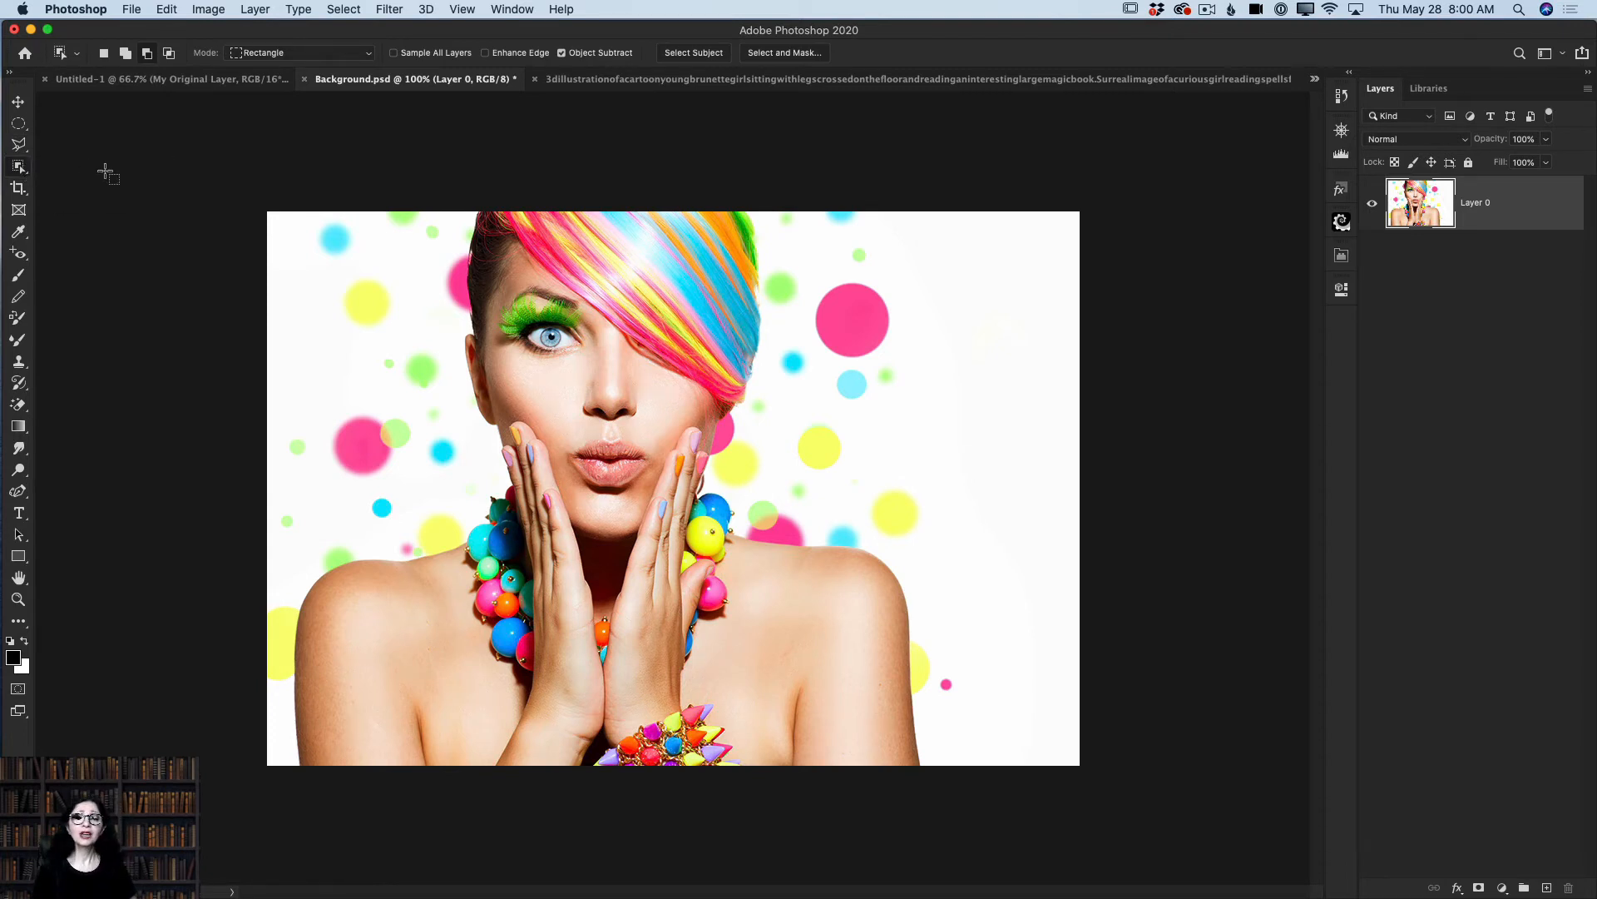
pyautogui.click(344, 10)
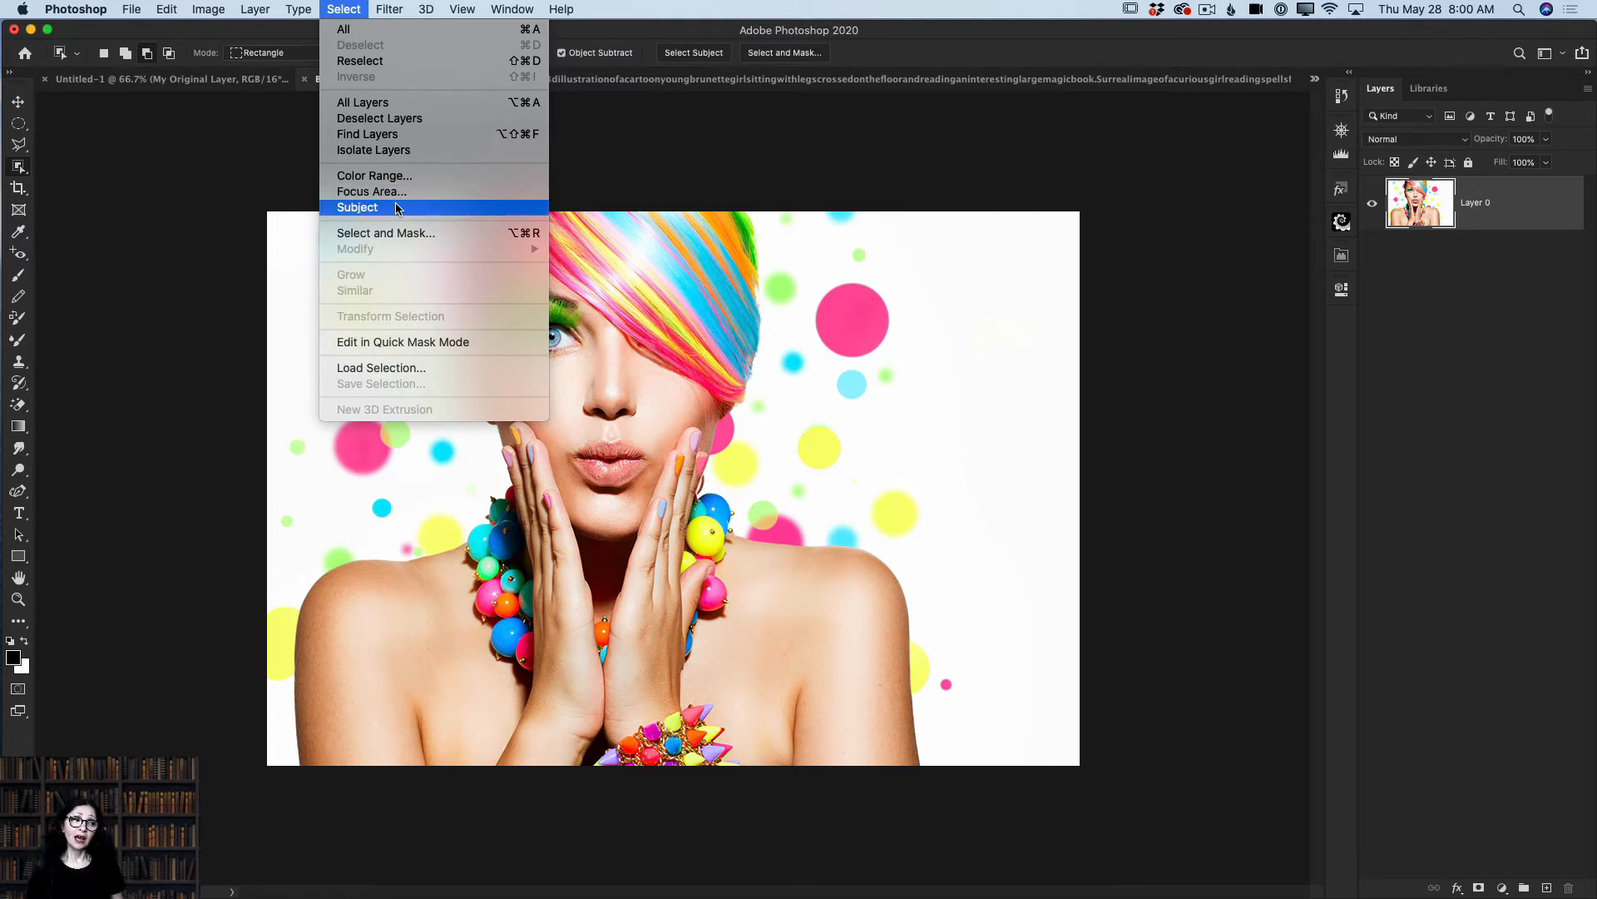
# Step: Activate the Object Selection Tool from the group it shares with Quick Selection and Magic Wand
pyautogui.click(27, 171)
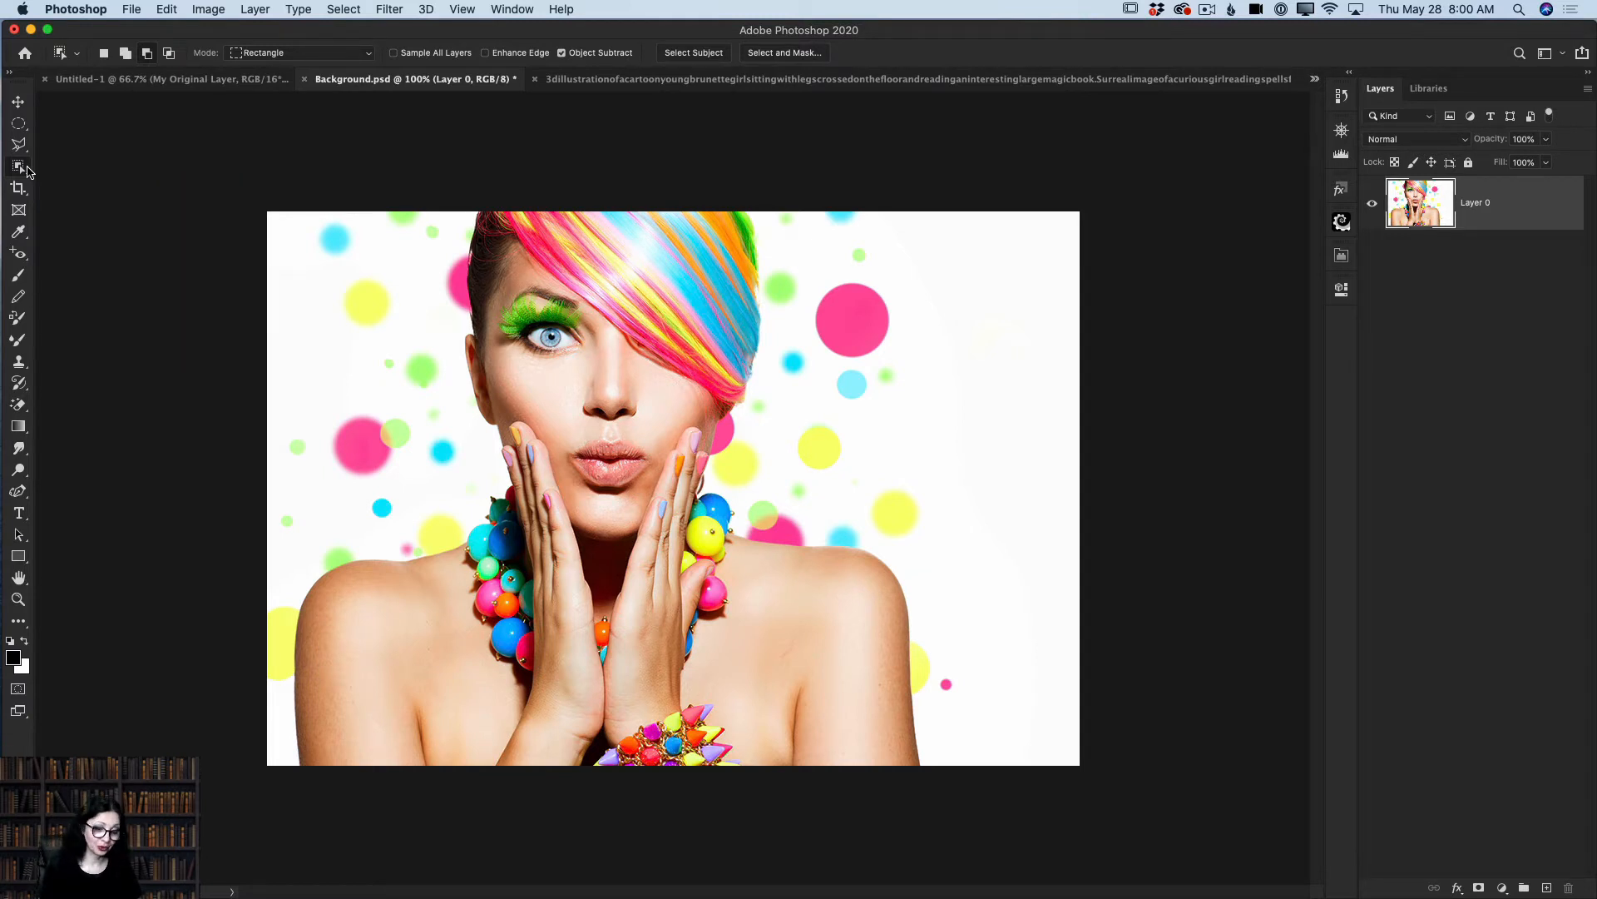
pyautogui.rightClick(27, 171)
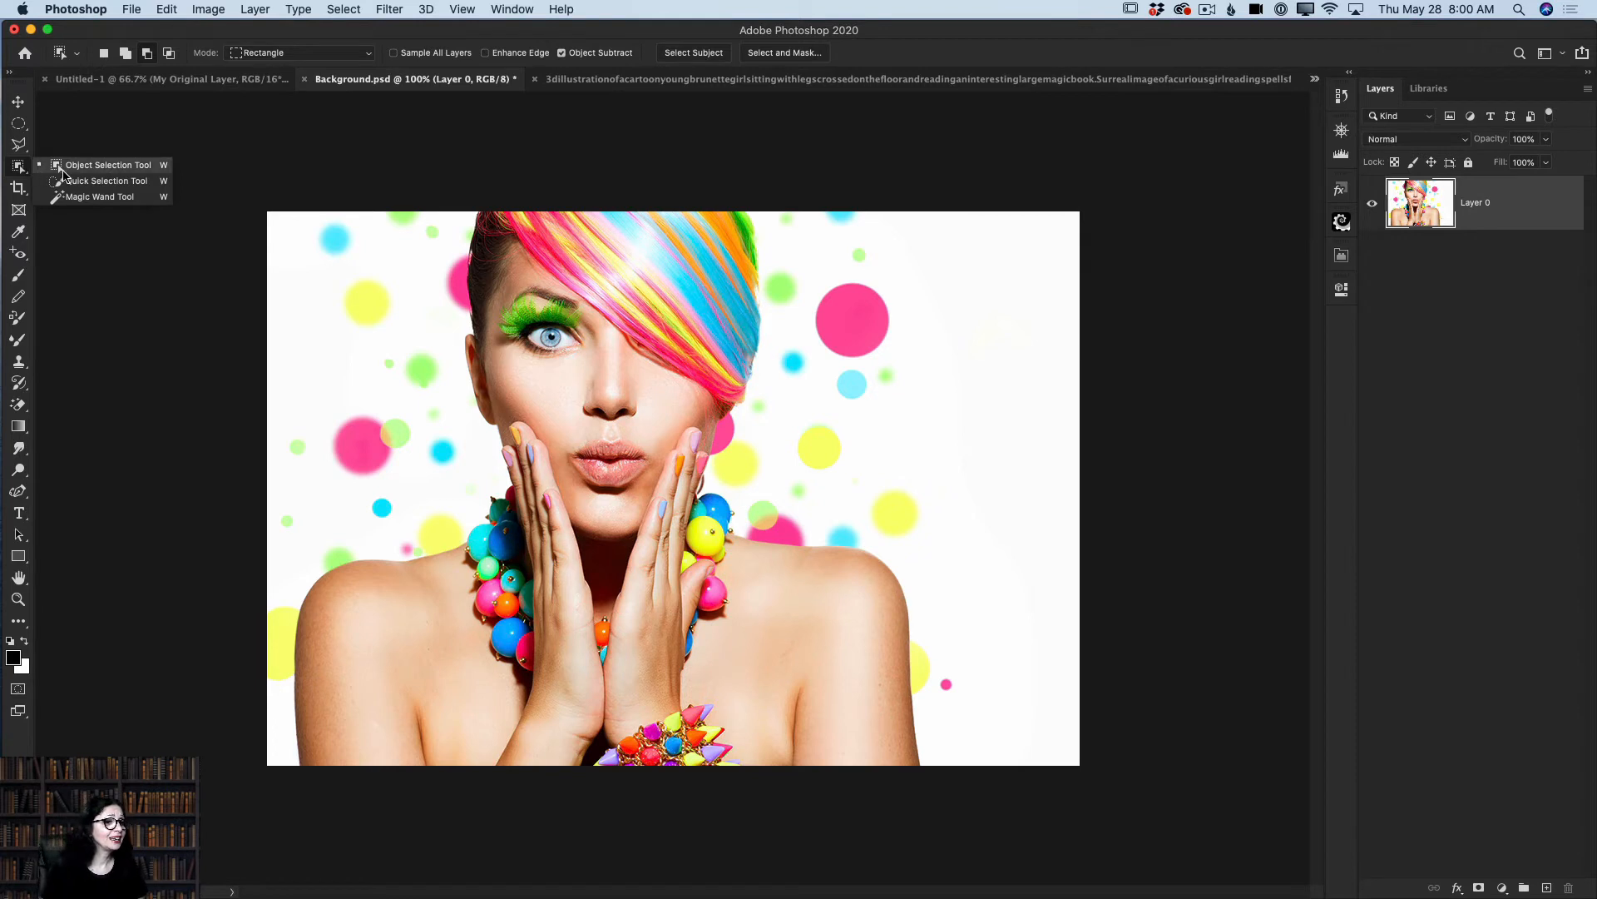
pyautogui.click(125, 167)
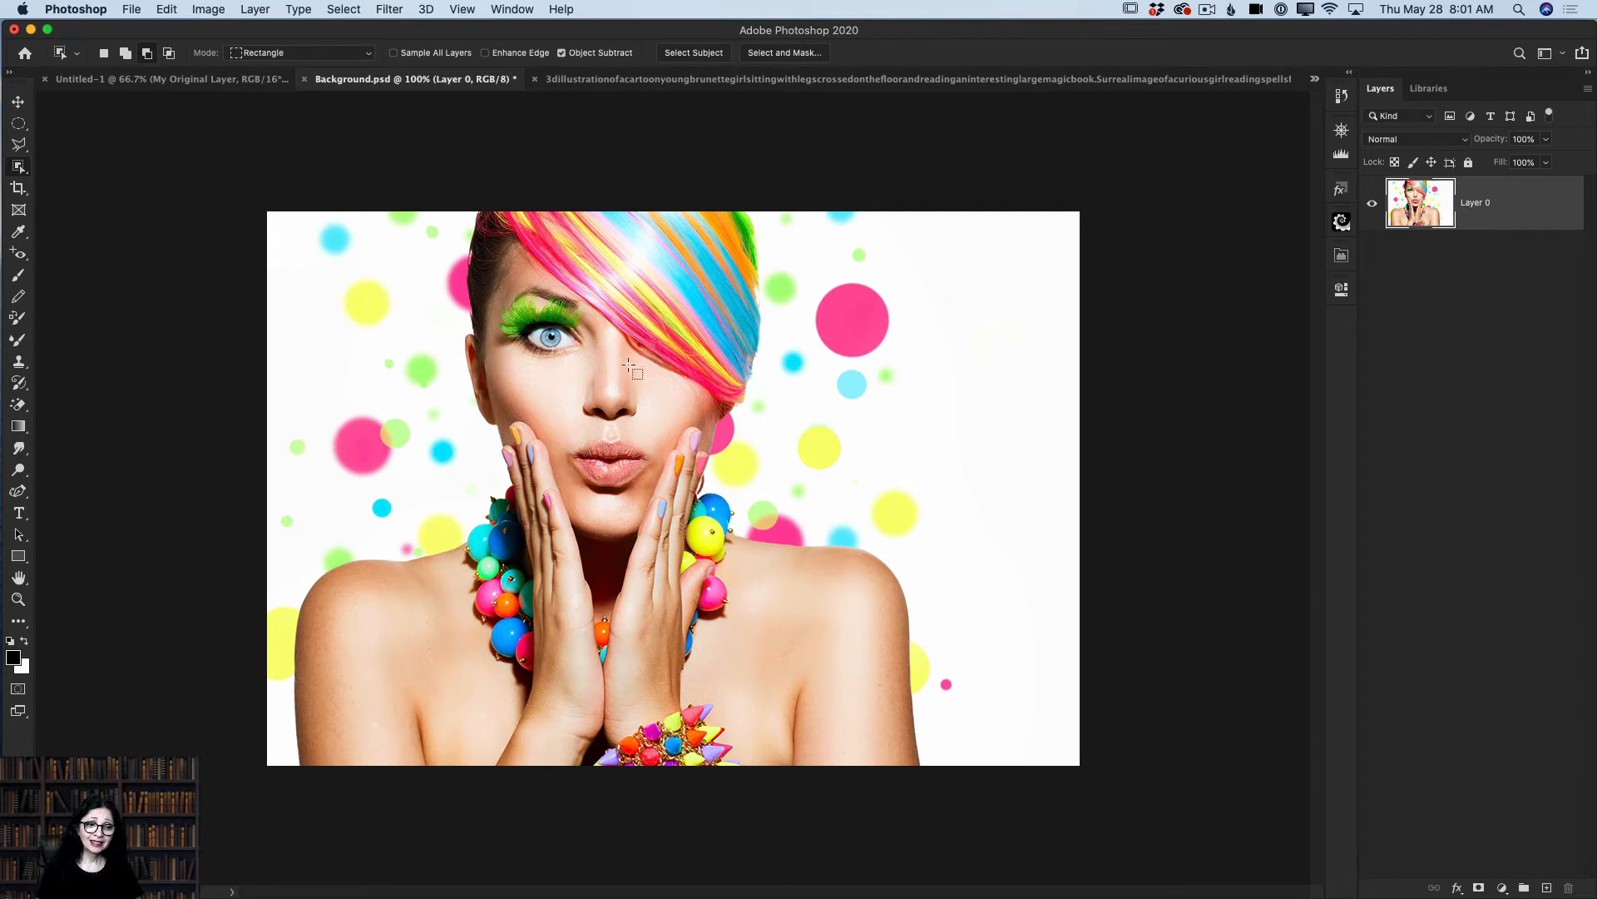
# Step: Select the yellow dot in the upper part of the photo with the Object Selection Tool, and undo that selection
pyautogui.click(20, 600)
pyautogui.moveTo(375, 303); pyautogui.dragTo(410, 328)
pyautogui.click(19, 168)
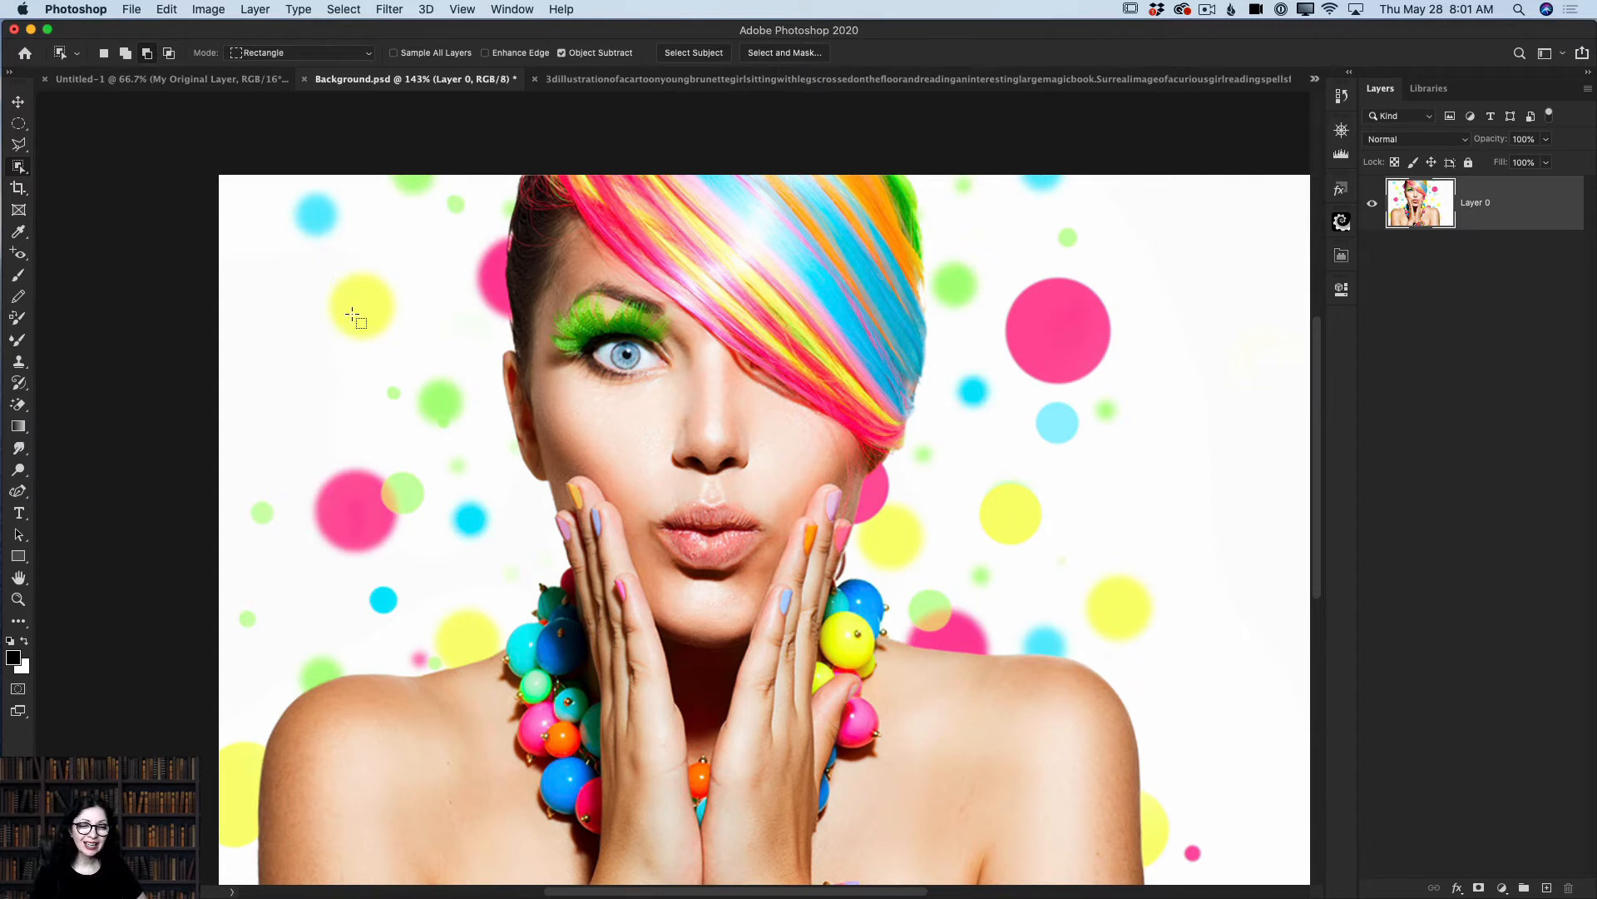
pyautogui.moveTo(313, 277); pyautogui.dragTo(401, 330)
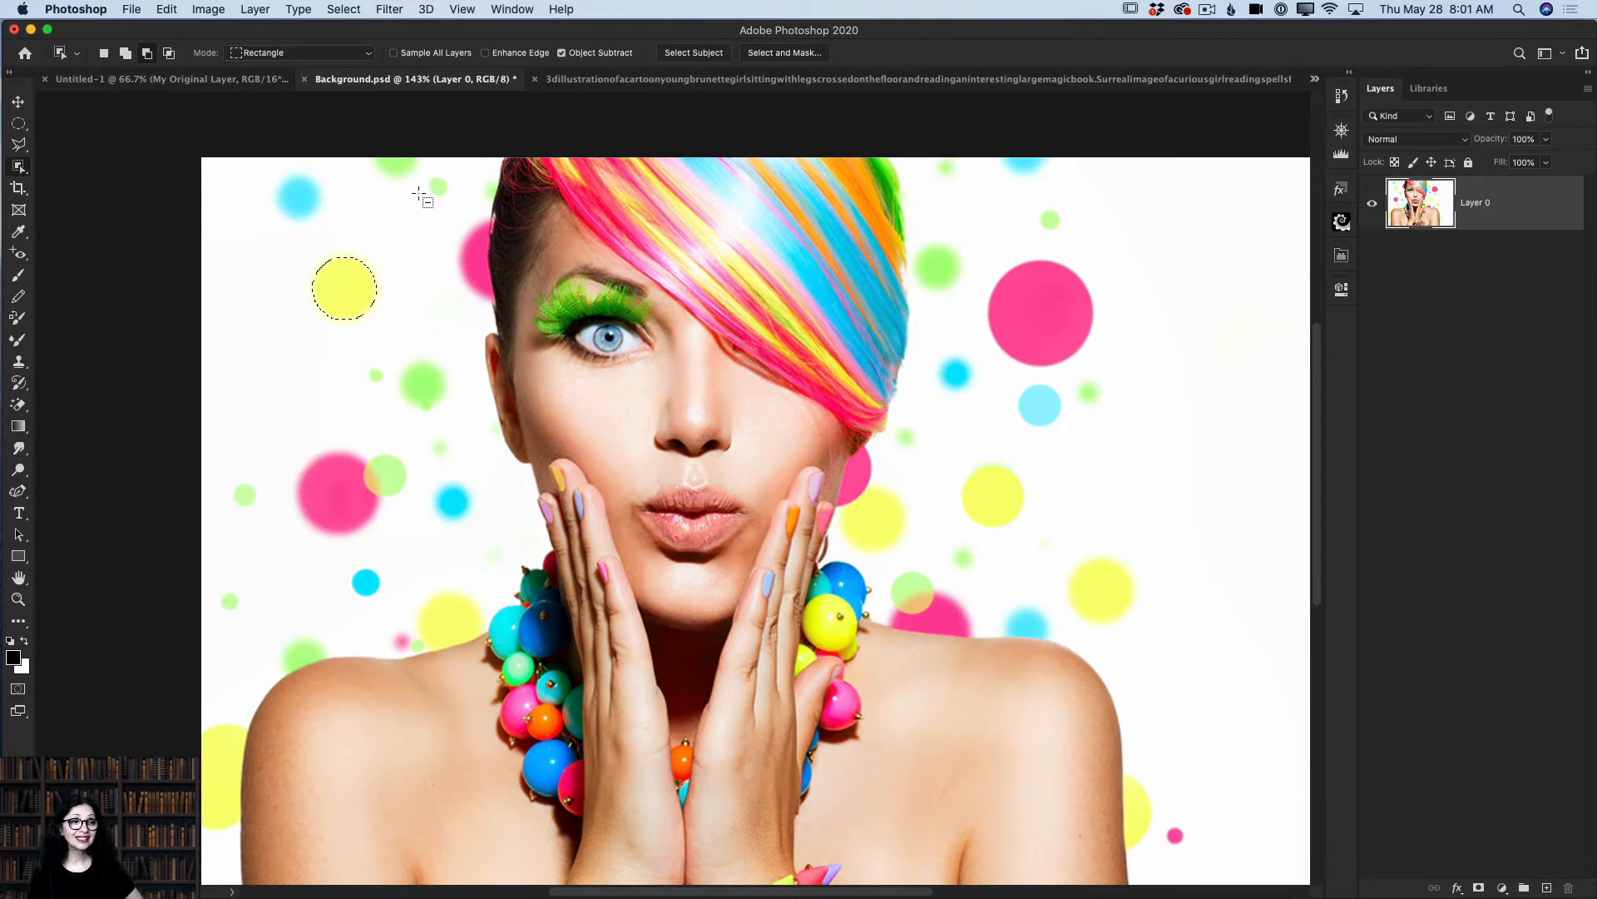
pyautogui.click(166, 10)
pyautogui.click(172, 29)
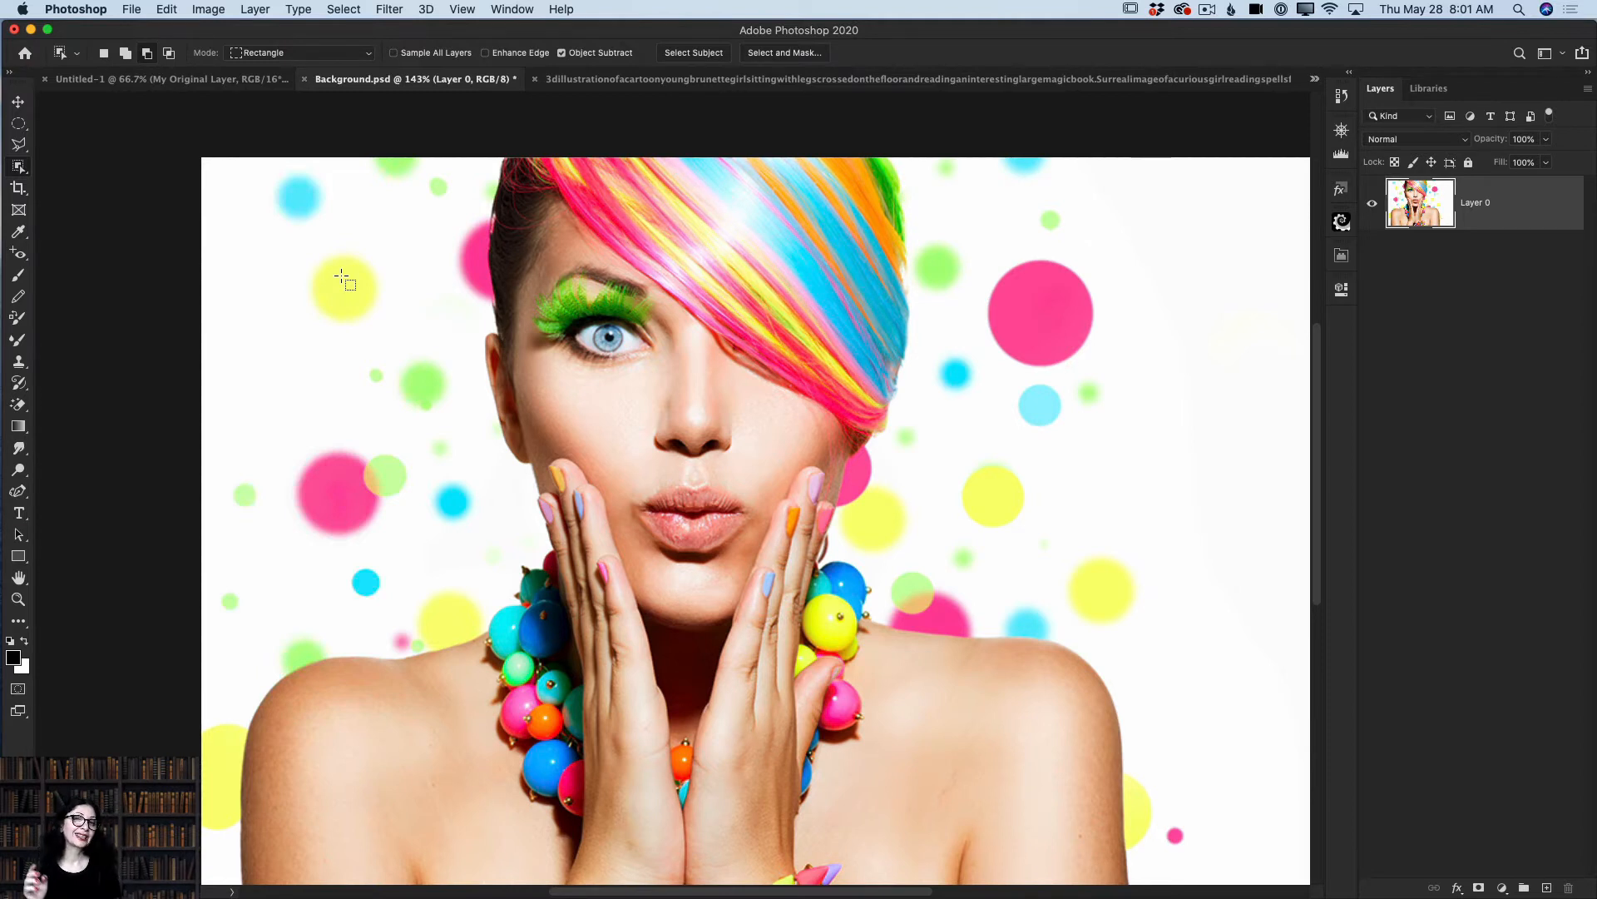
# Step: Reselect the yellow dot, try selecting the light blue dot under the large pink one as well, and clear the selection
pyautogui.scroll(-5, 341, 275)
pyautogui.hscroll(-5, 340, 275)
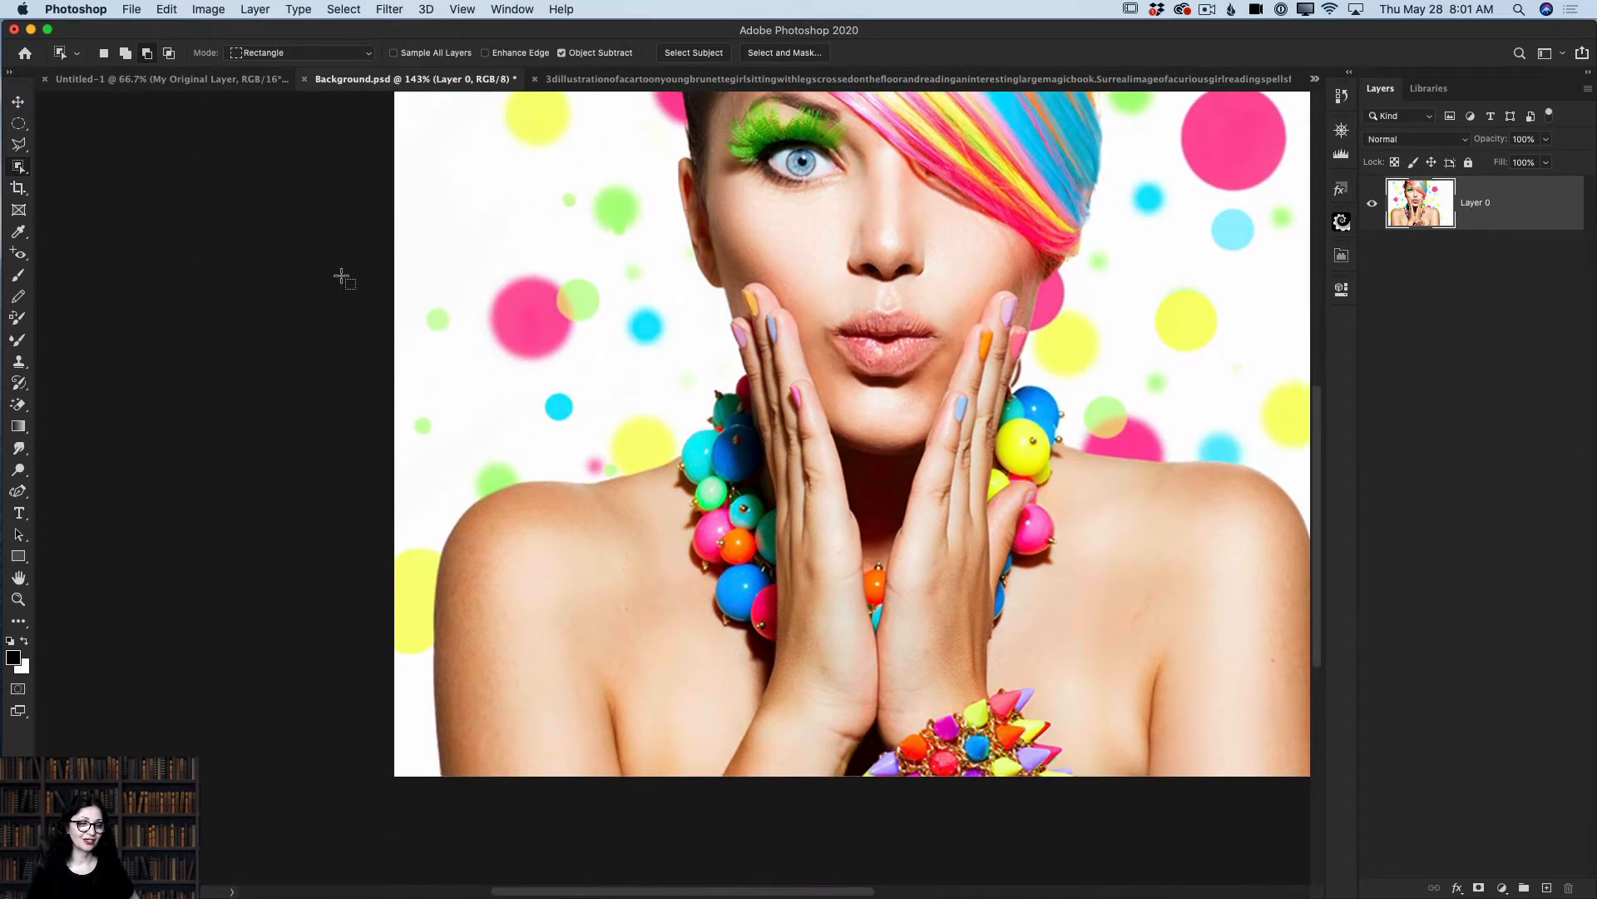
pyautogui.scroll(5, 423, 241)
pyautogui.hscroll(5, 397, 264)
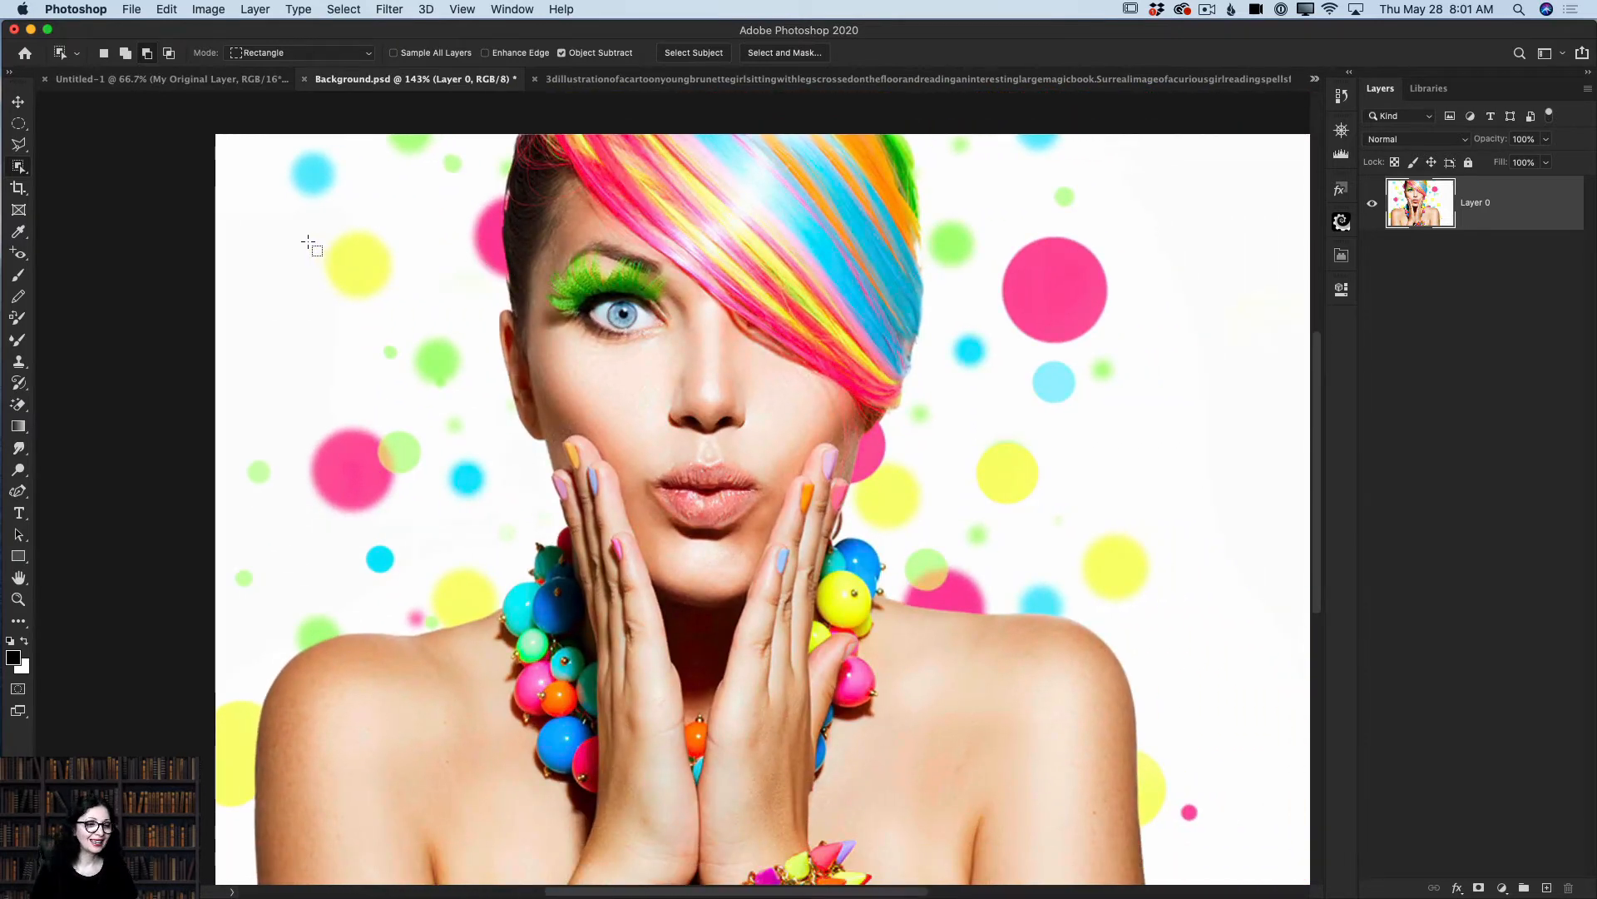
pyautogui.moveTo(306, 242); pyautogui.dragTo(392, 310)
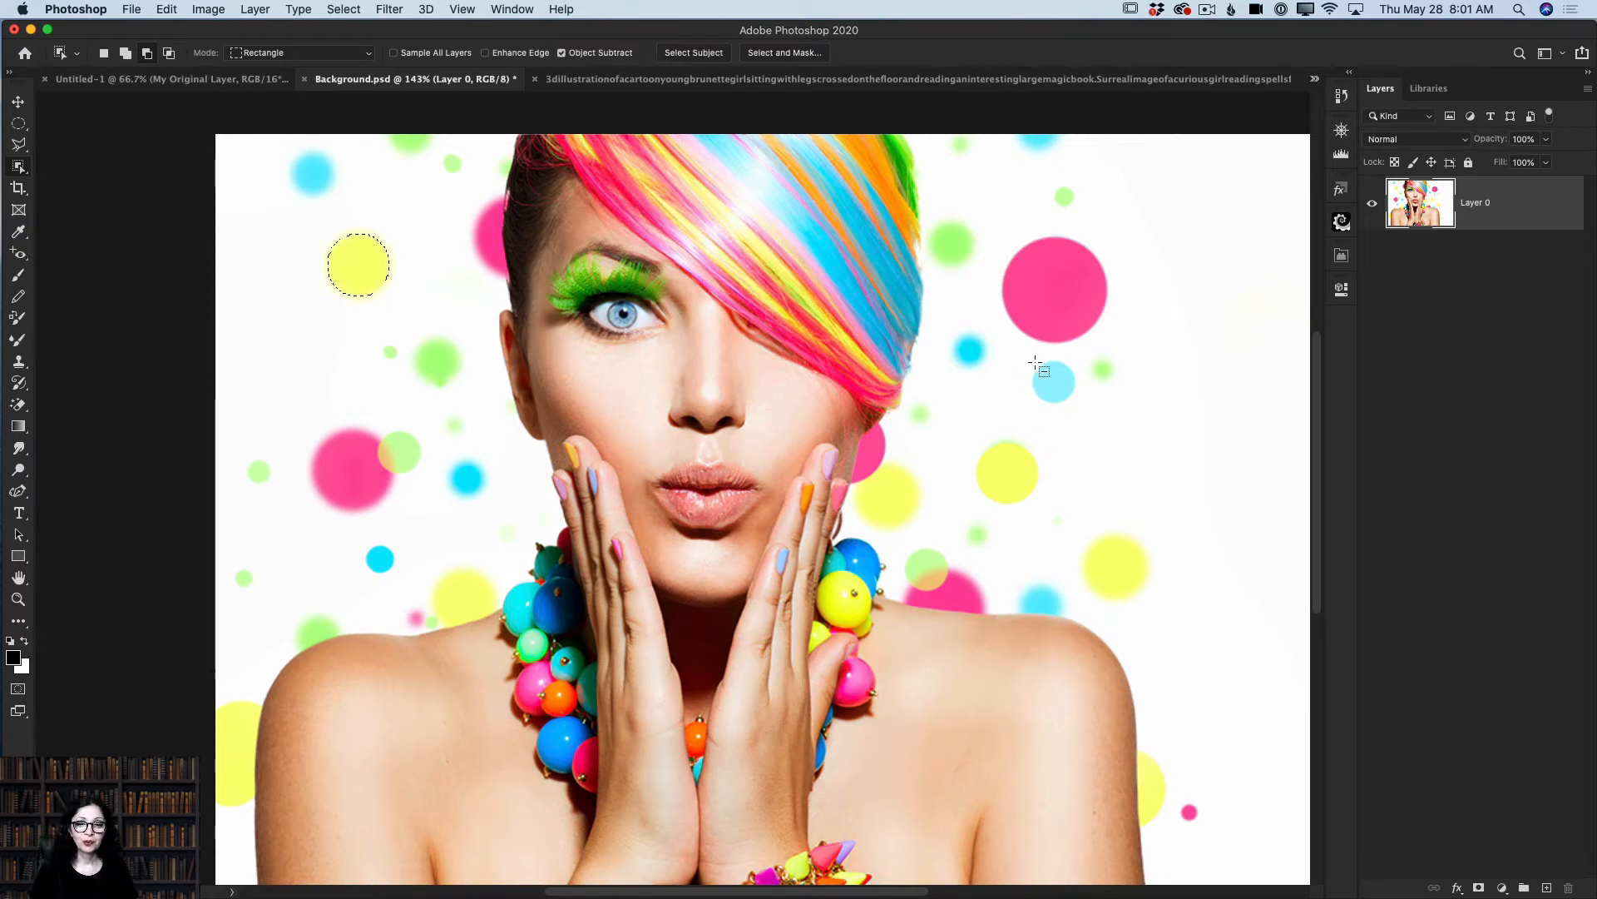
pyautogui.moveTo(1027, 352); pyautogui.dragTo(1080, 415)
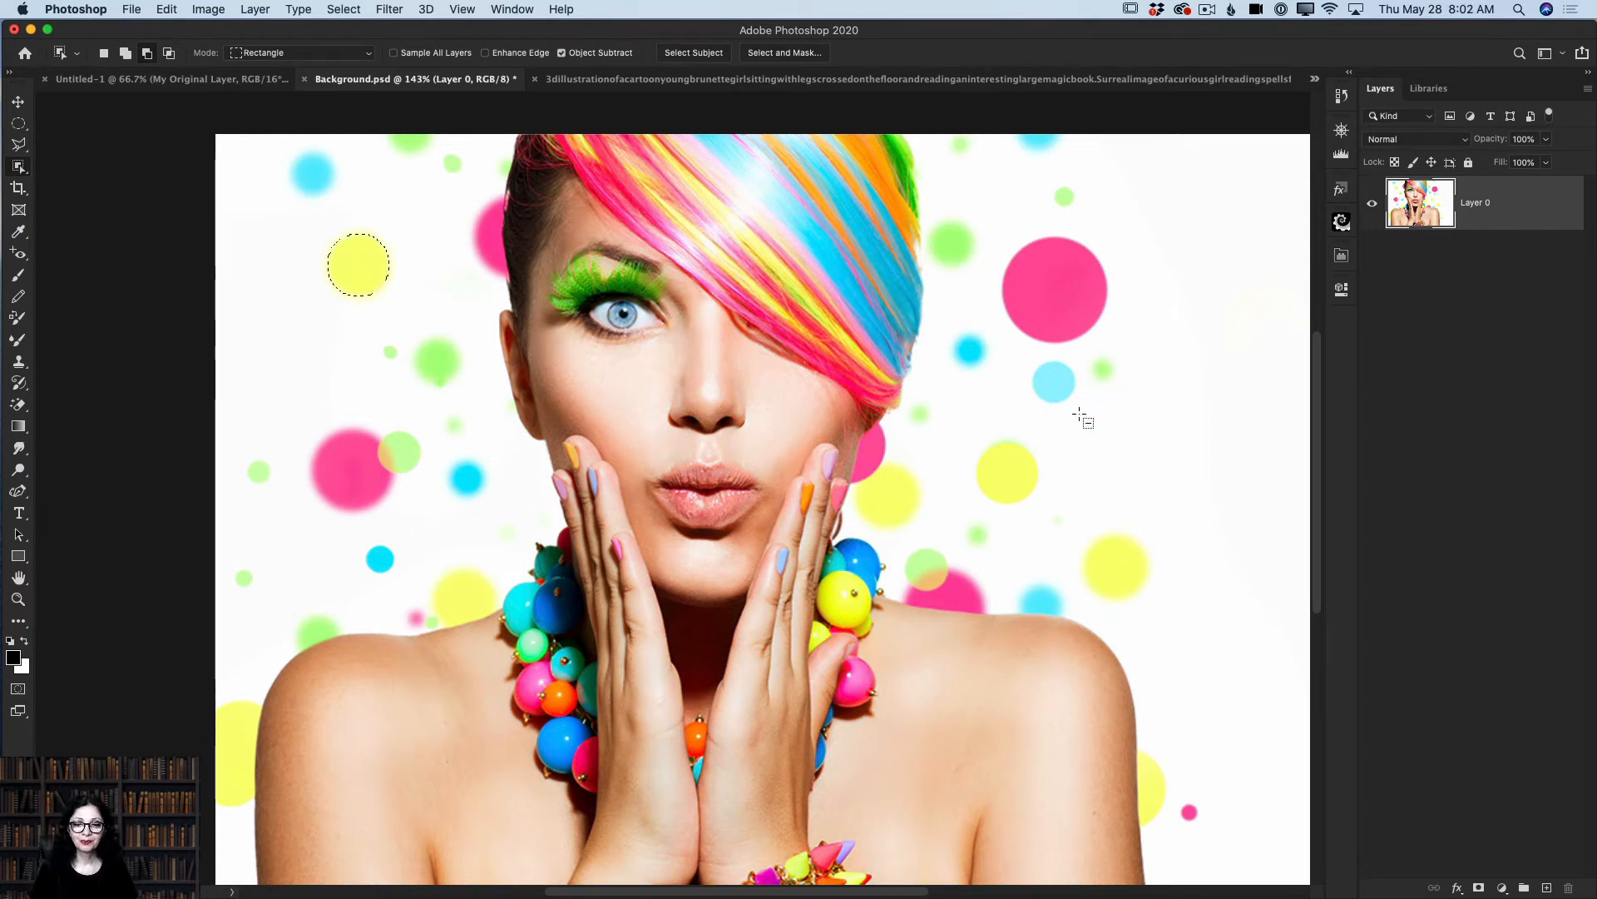
pyautogui.click(344, 9)
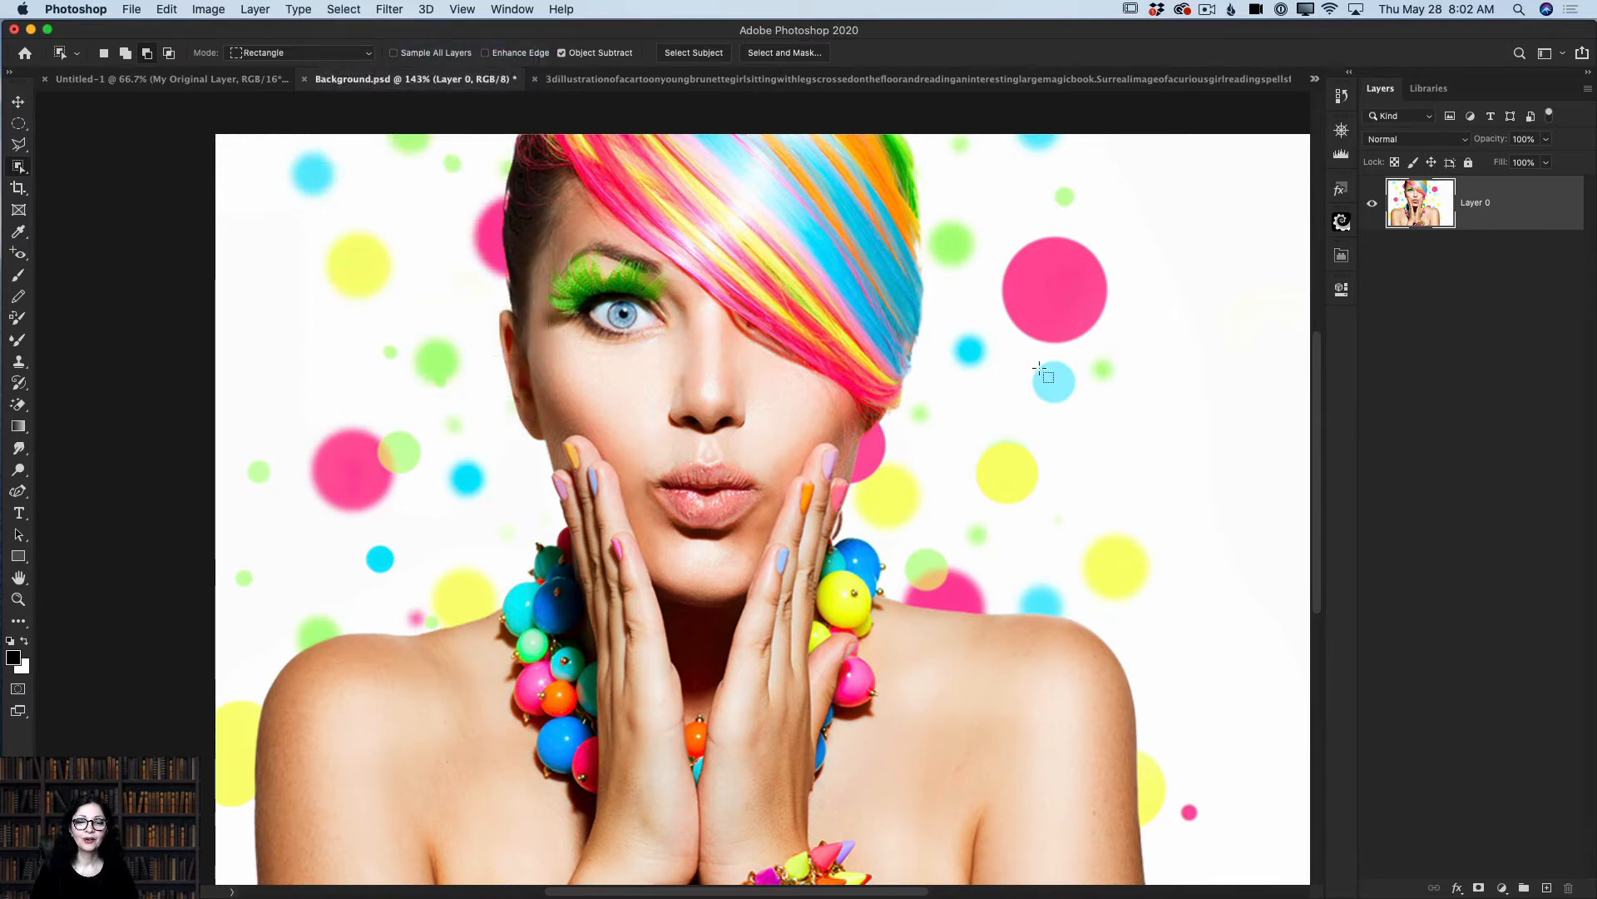
# Step: Select the light blue dot and the woman's lips one after the other with the Object Selection Tool, deselecting after each
pyautogui.moveTo(1023, 354); pyautogui.dragTo(1080, 416)
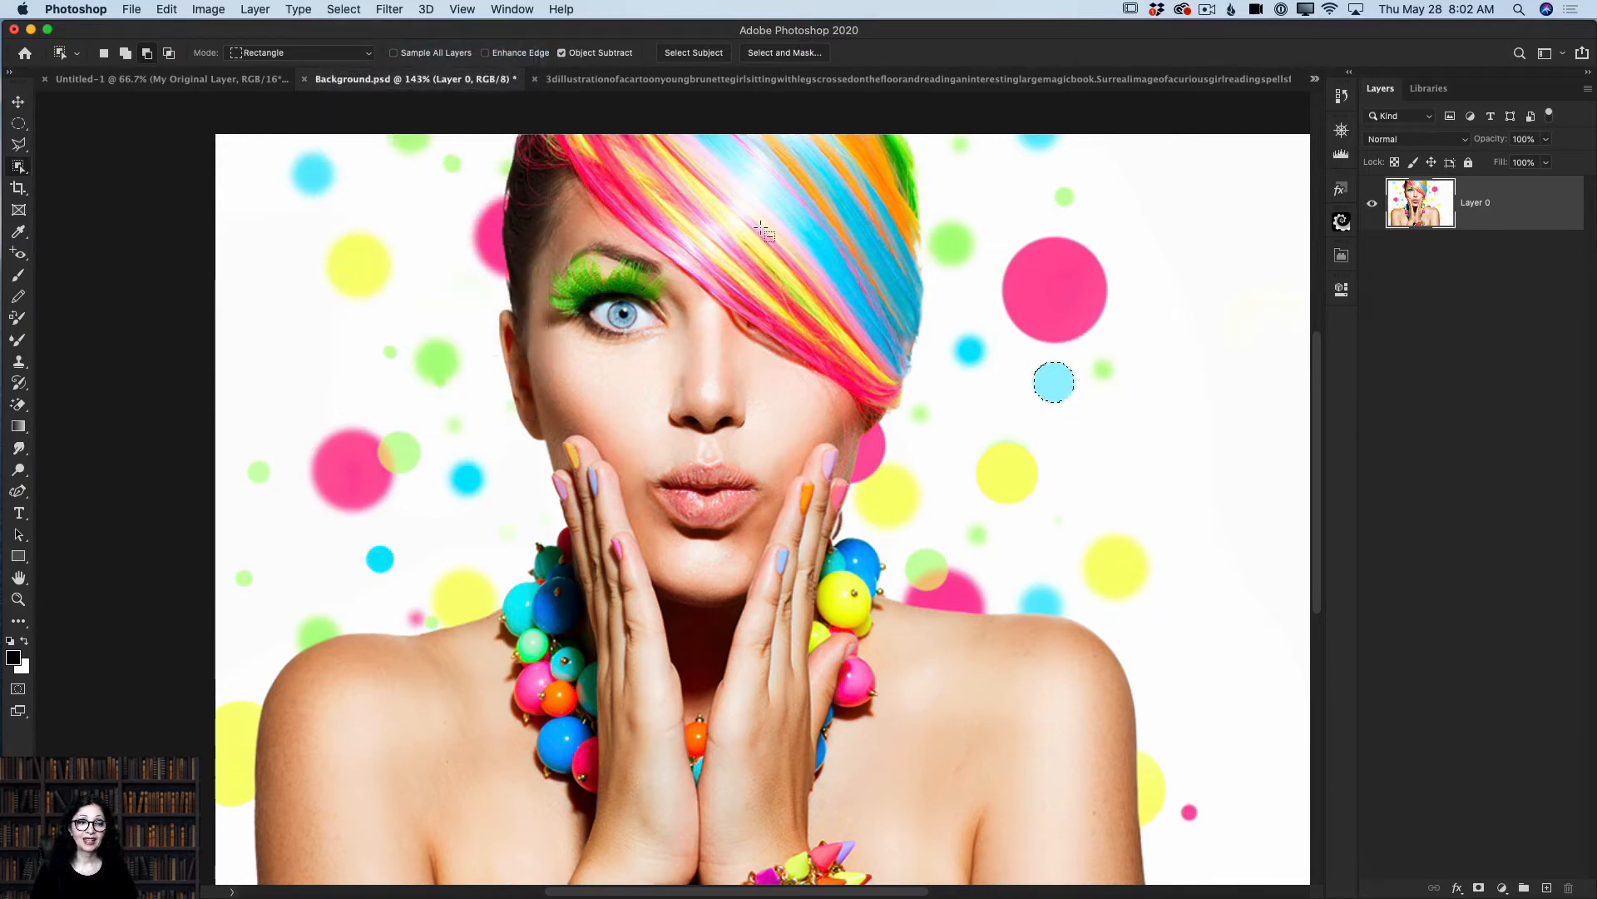
pyautogui.click(343, 10)
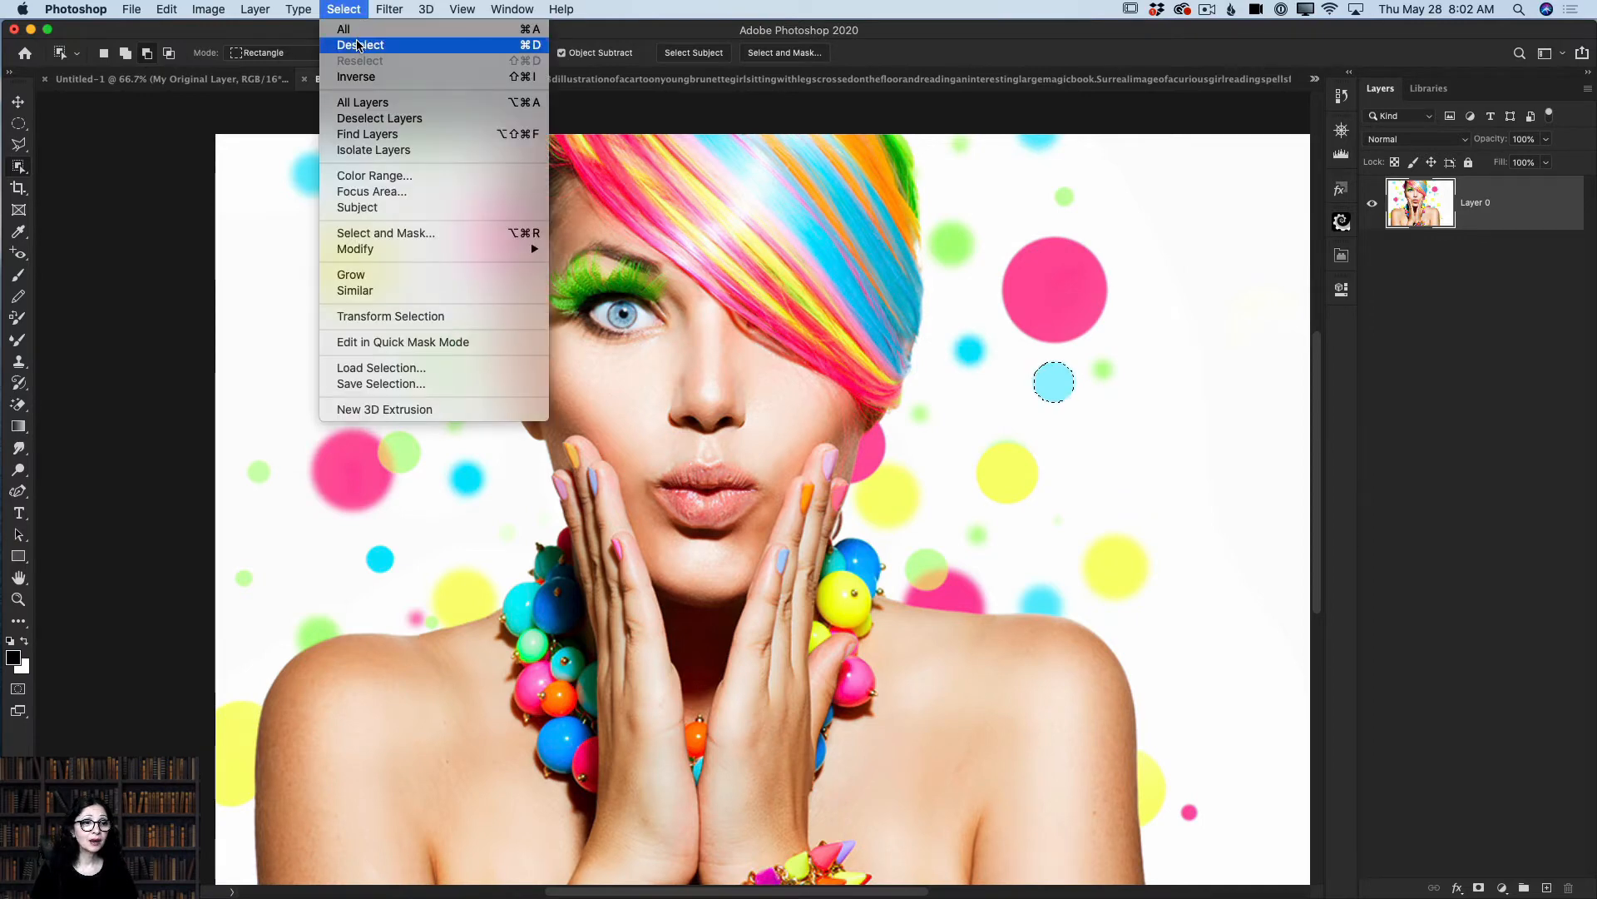
pyautogui.click(360, 45)
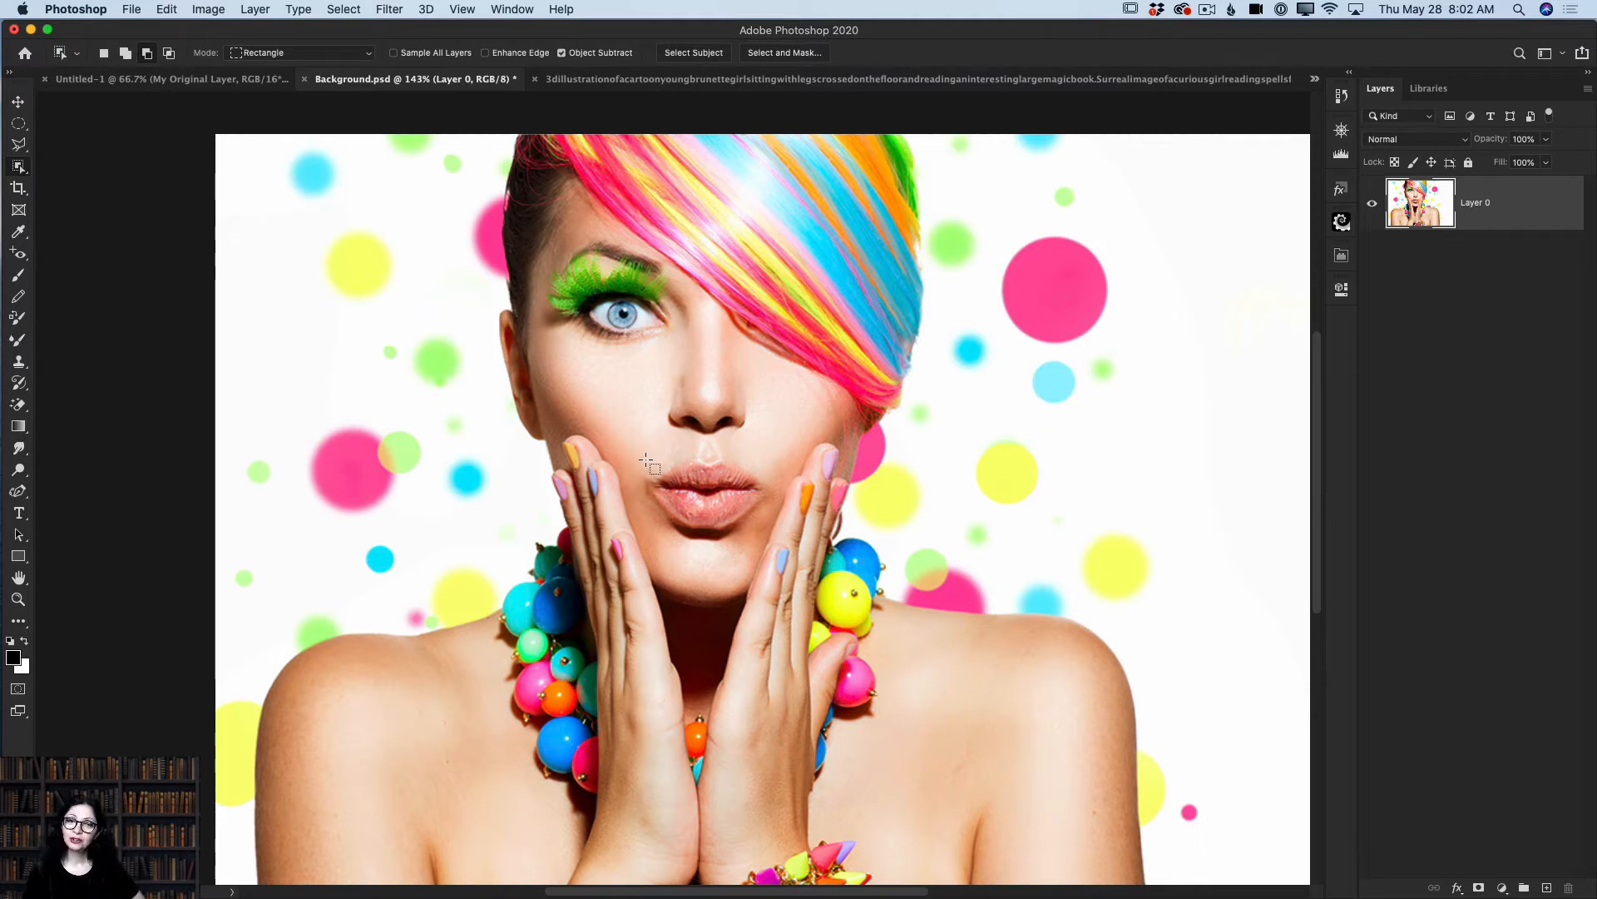
pyautogui.moveTo(645, 454); pyautogui.dragTo(767, 538)
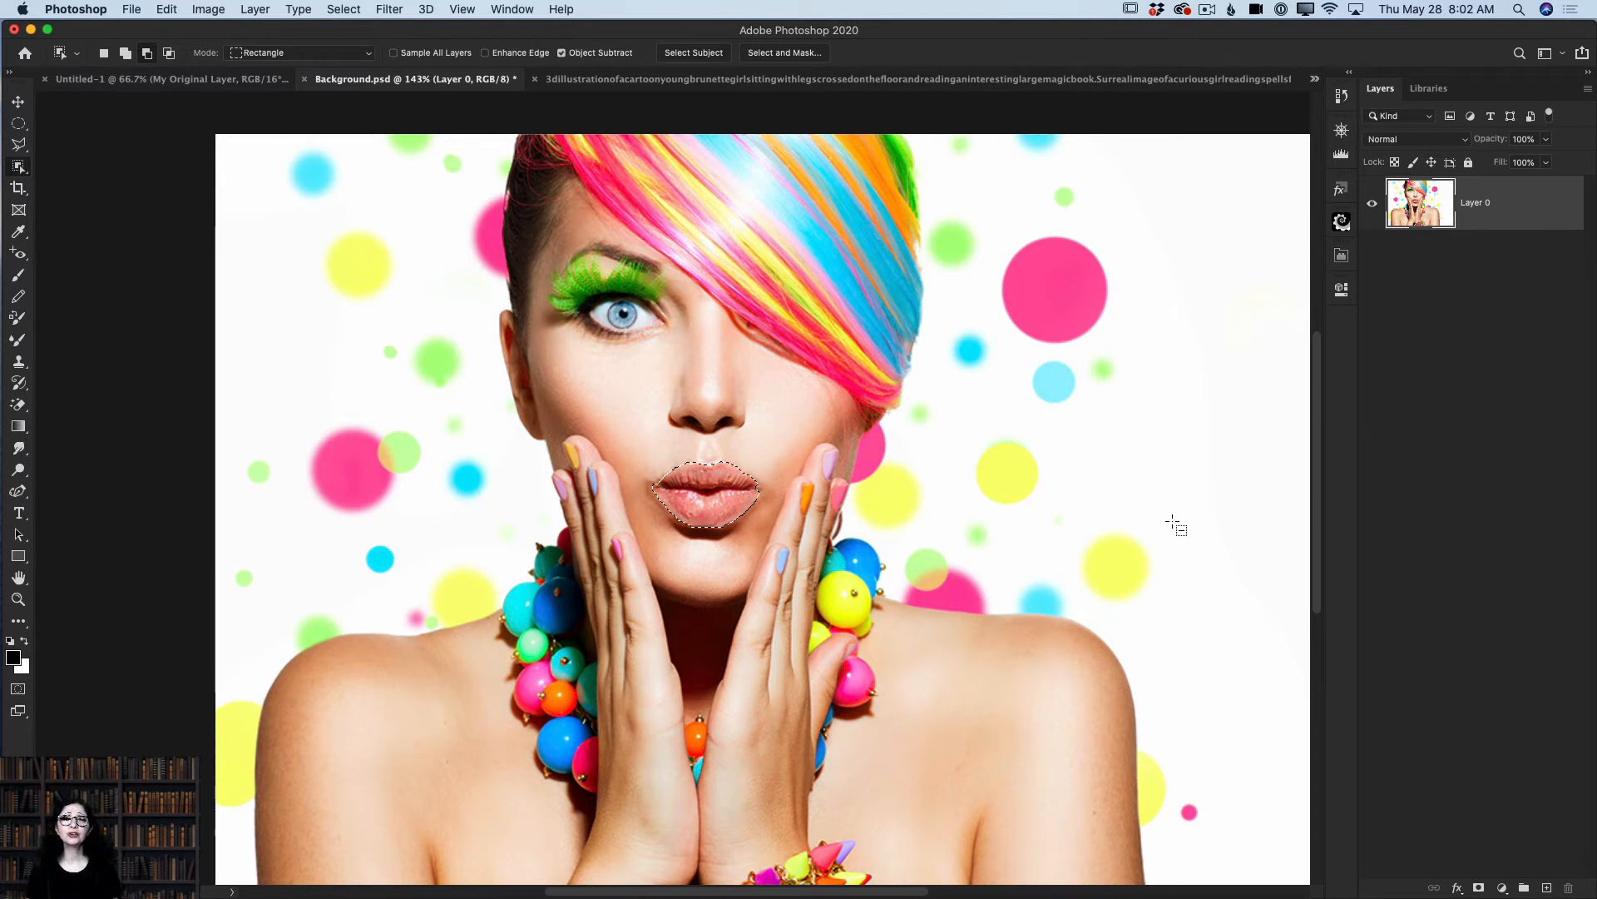
pyautogui.click(333, 10)
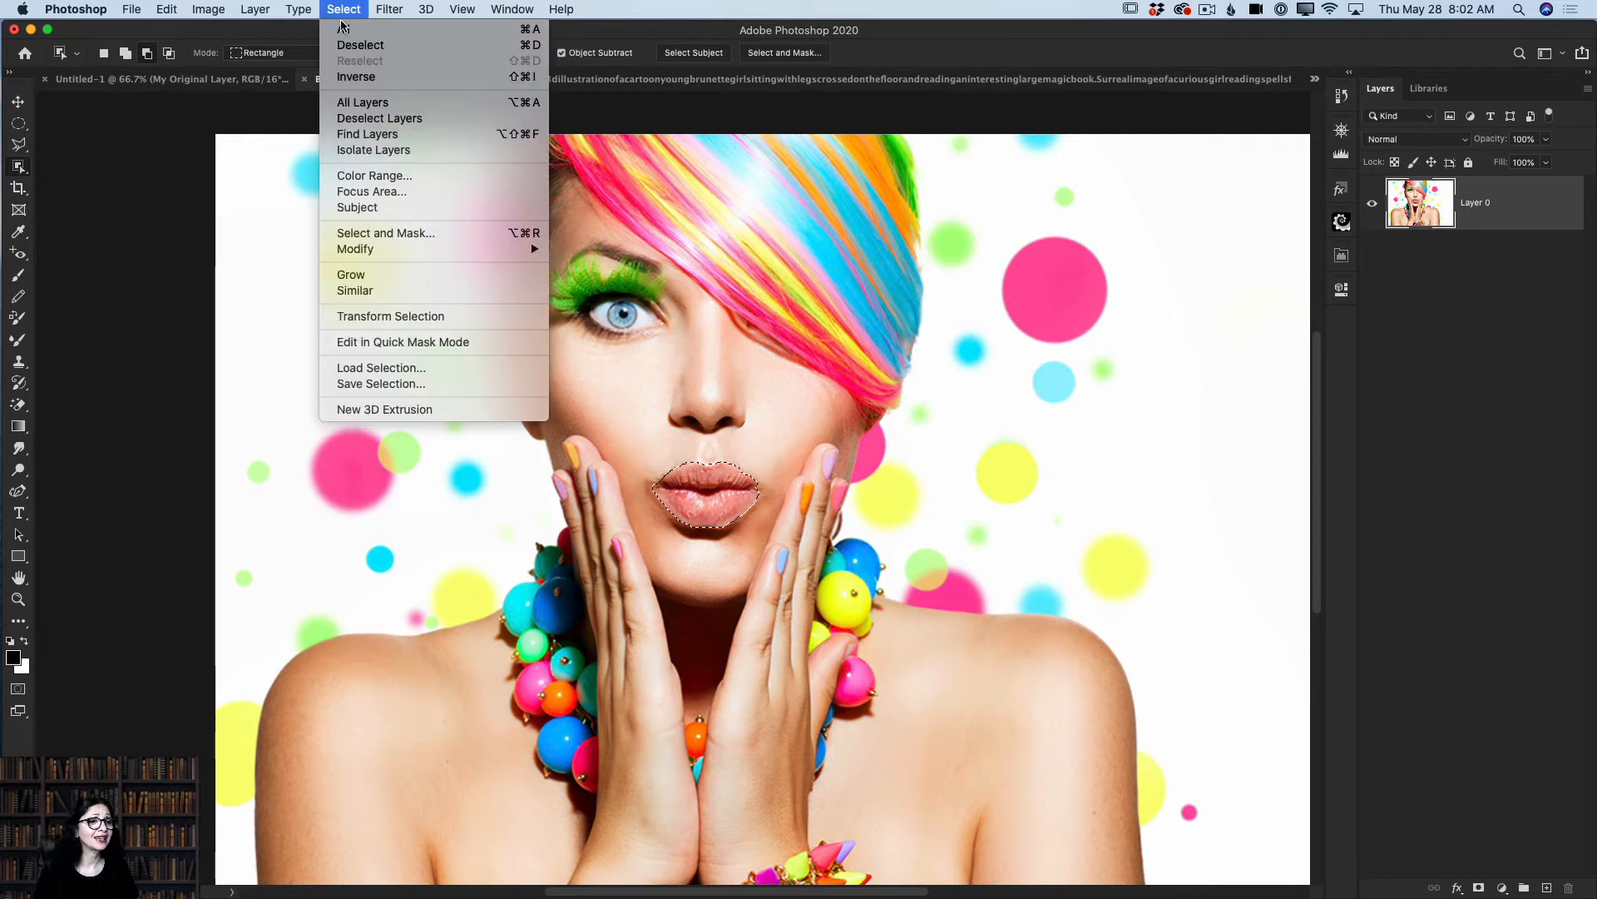
pyautogui.click(354, 50)
# Step: Switch to the cartoon girl illustration, unlock its Background layer, and select the whole girl with her book using the Object Selection Tool
pyautogui.click(728, 84)
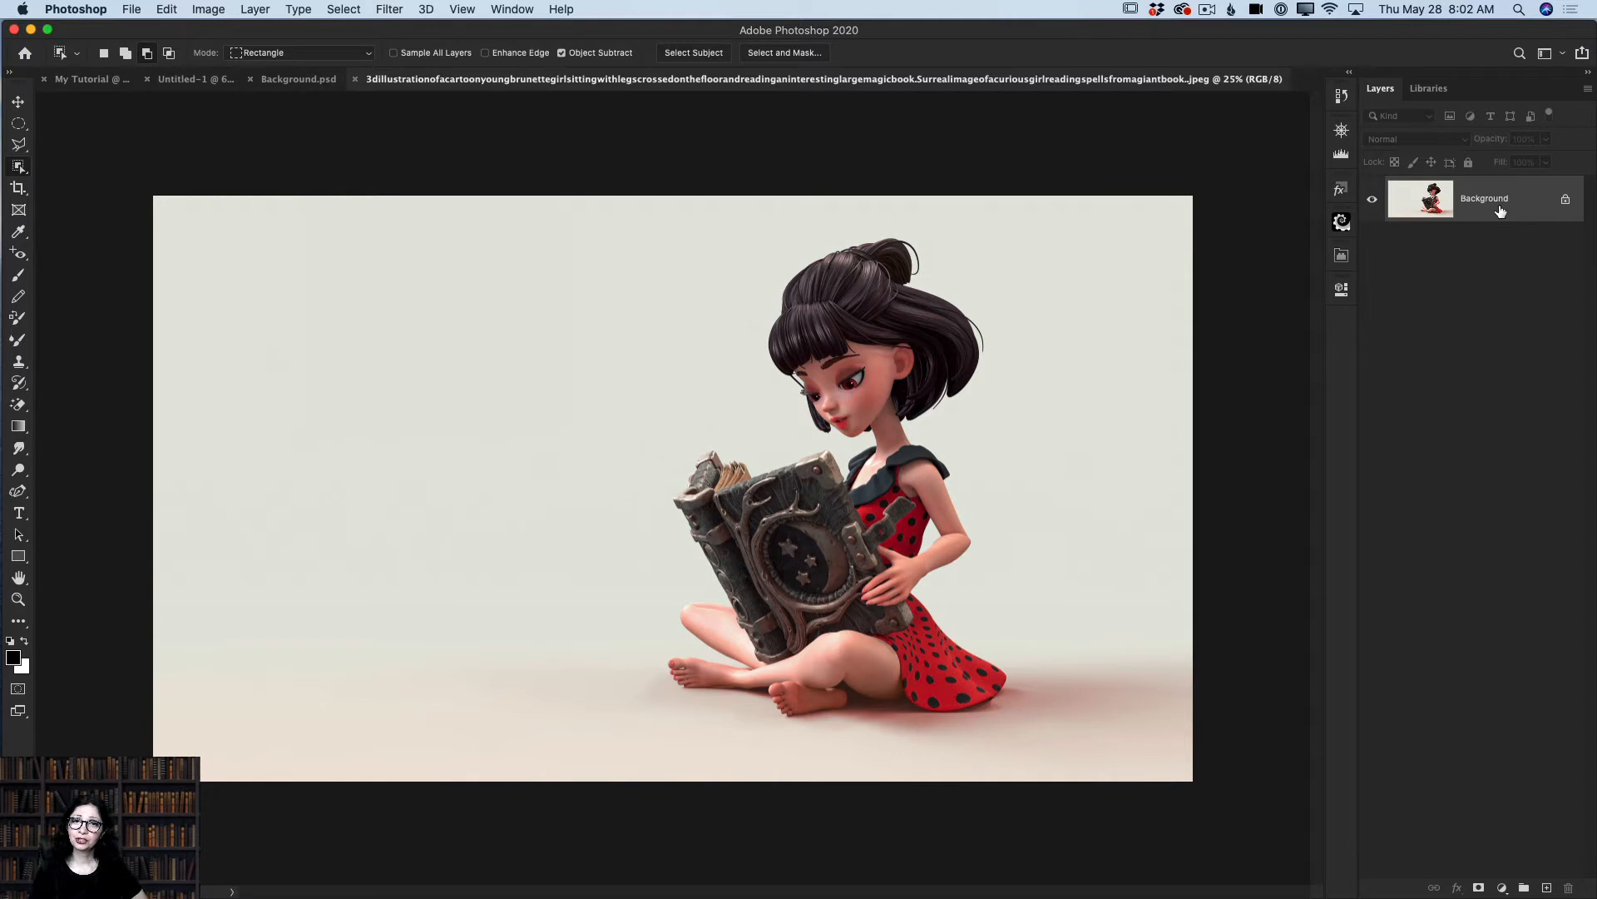
pyautogui.click(1565, 202)
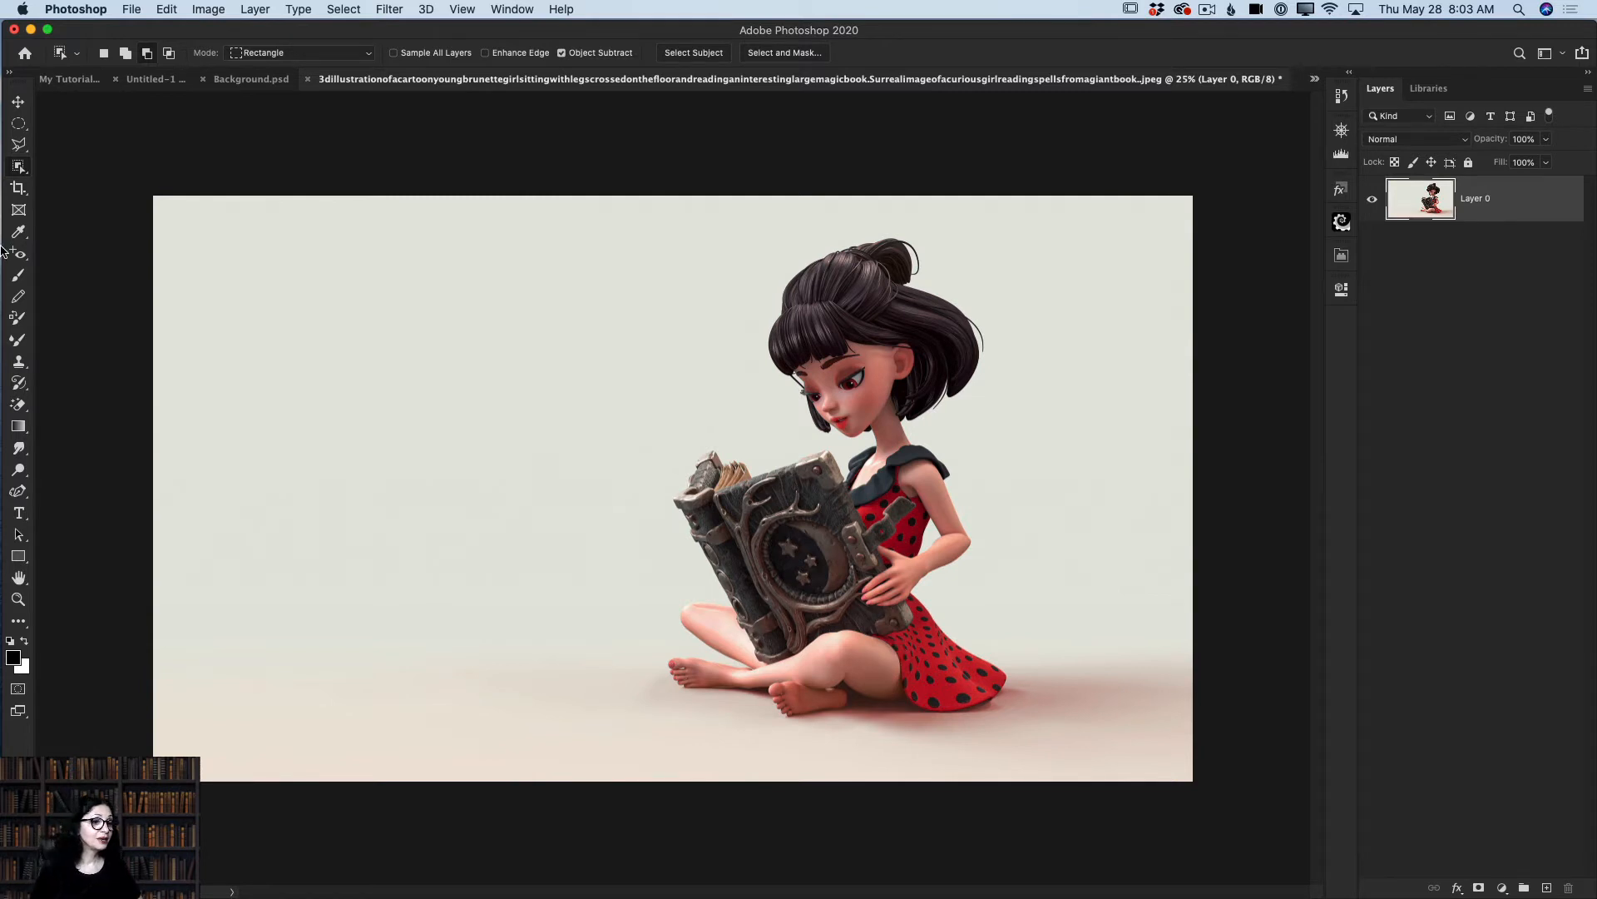
pyautogui.rightClick(18, 167)
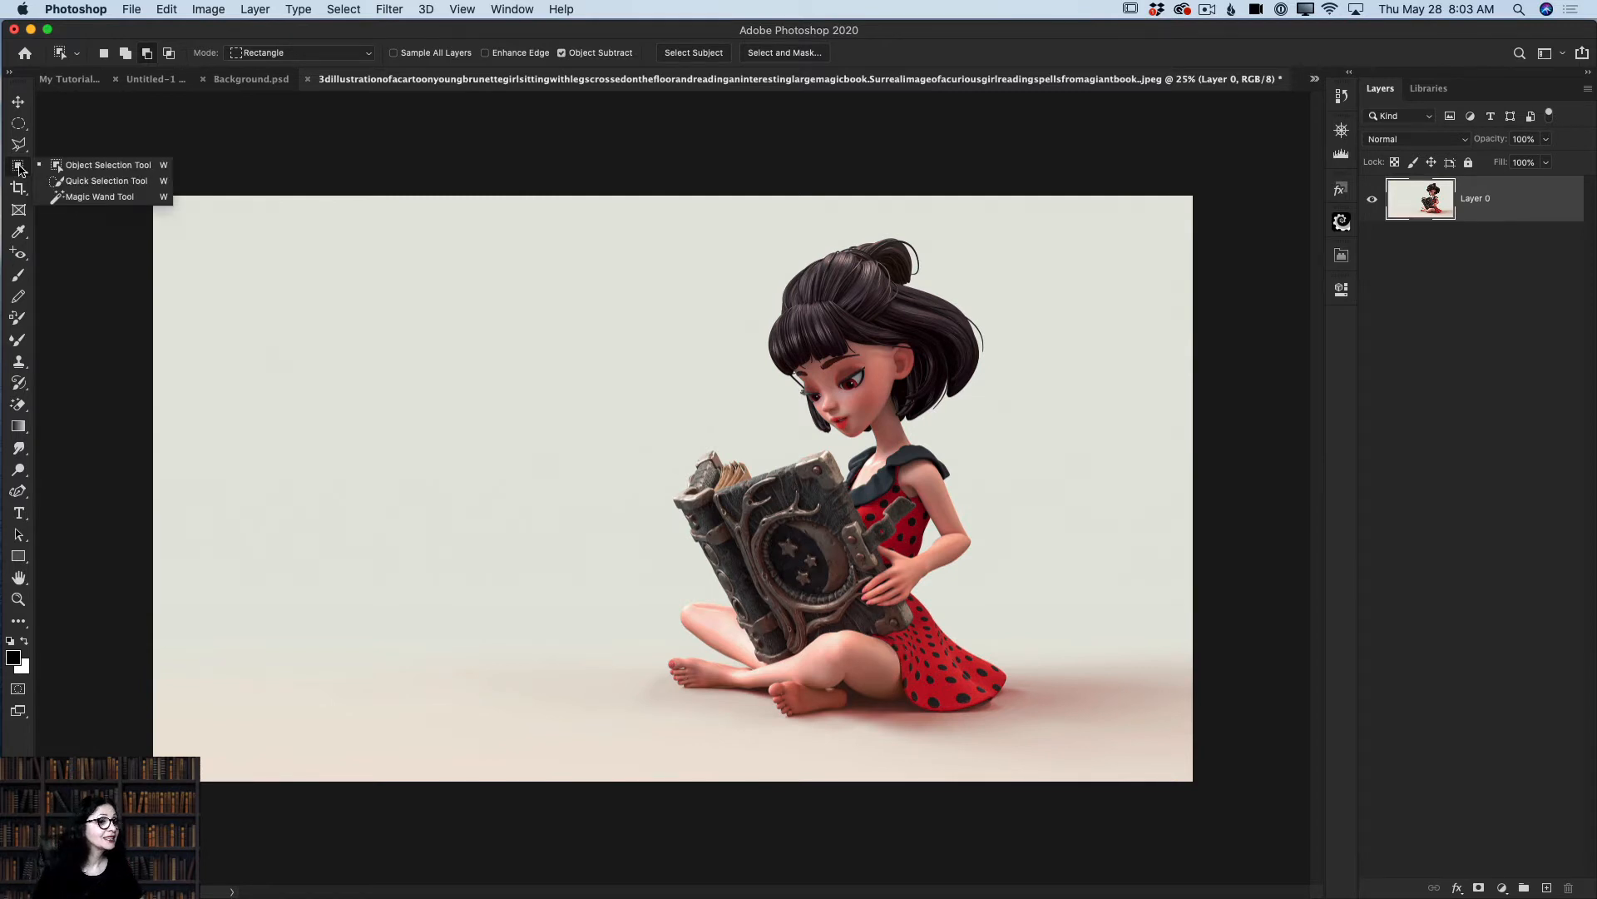
pyautogui.click(102, 165)
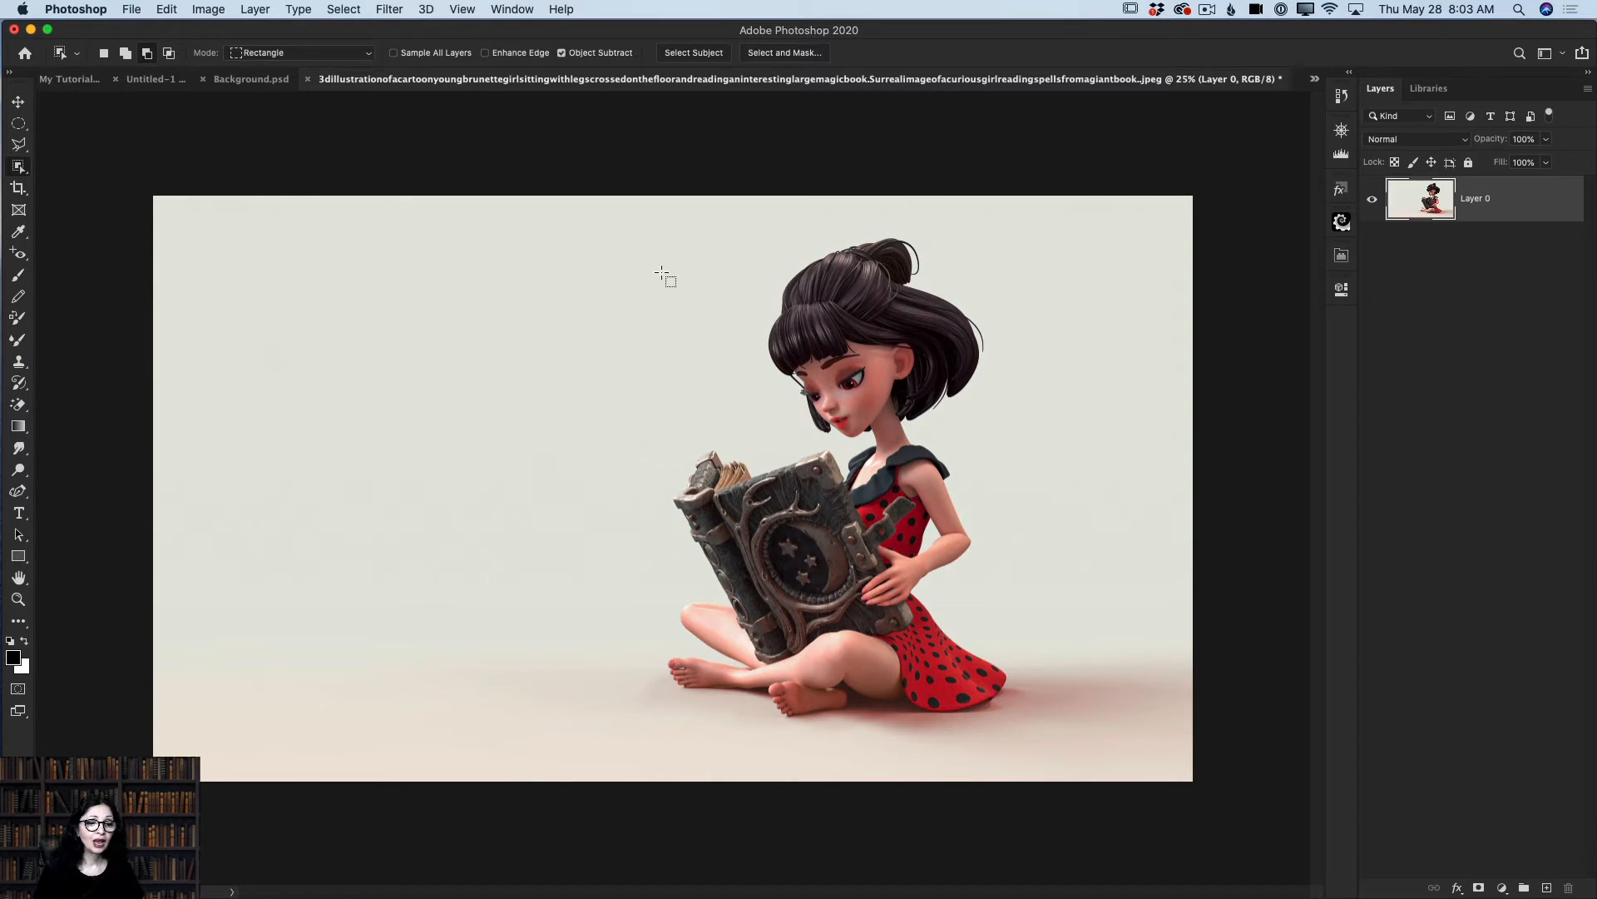
pyautogui.moveTo(585, 233); pyautogui.dragTo(1045, 731)
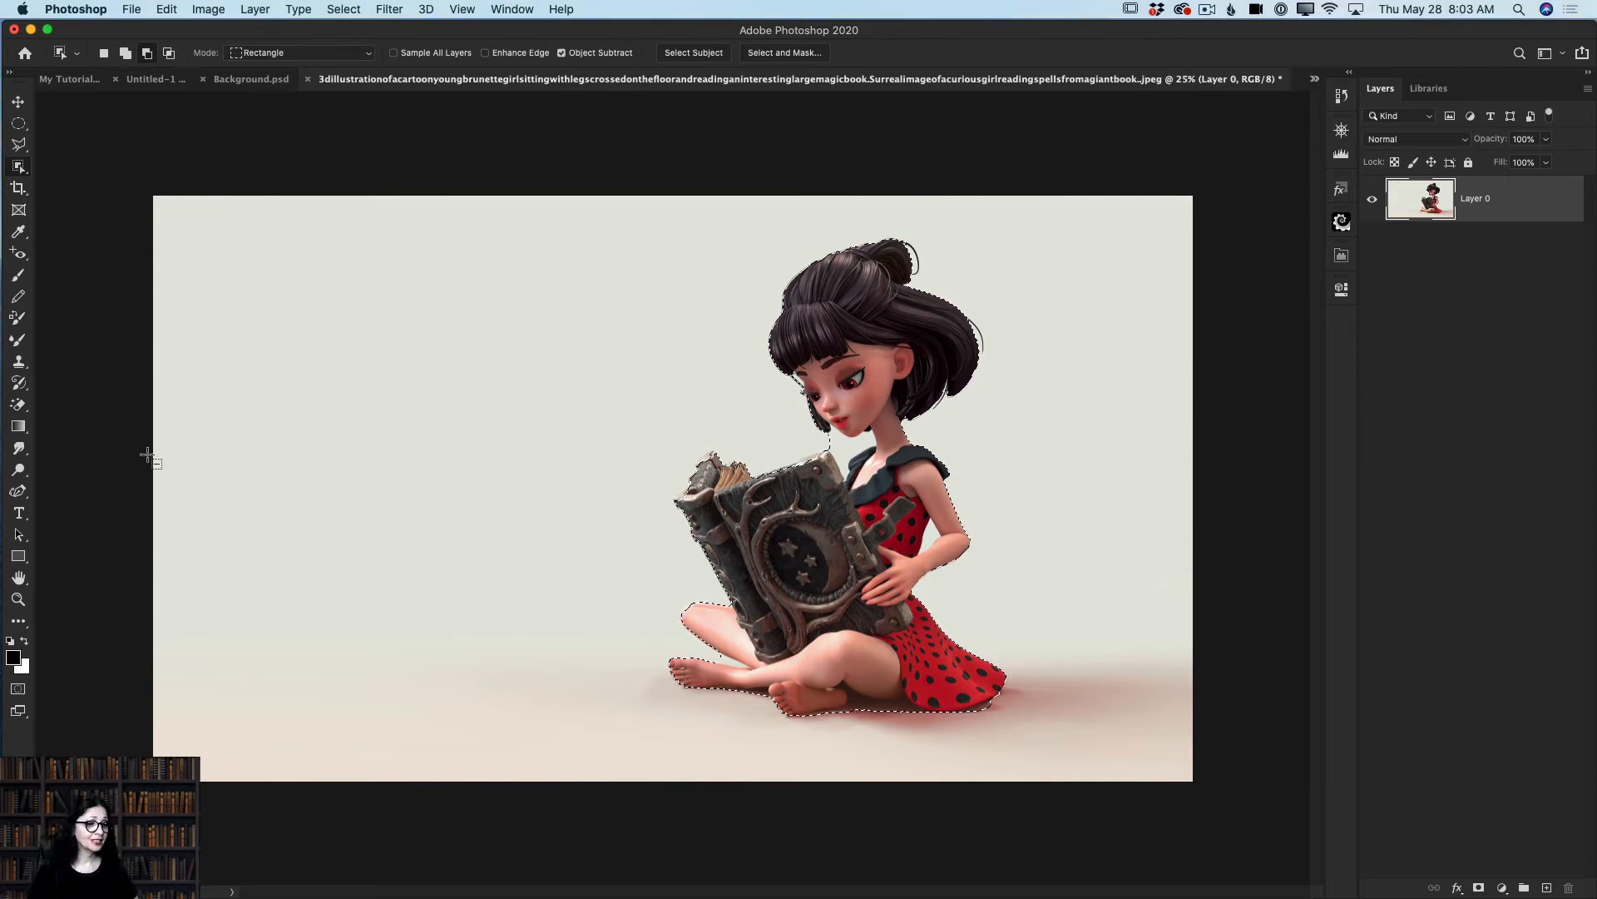
# Step: Add the missing top corner and outer edge of the book's spine to the selection with the Object Selection Tool
pyautogui.click(18, 599)
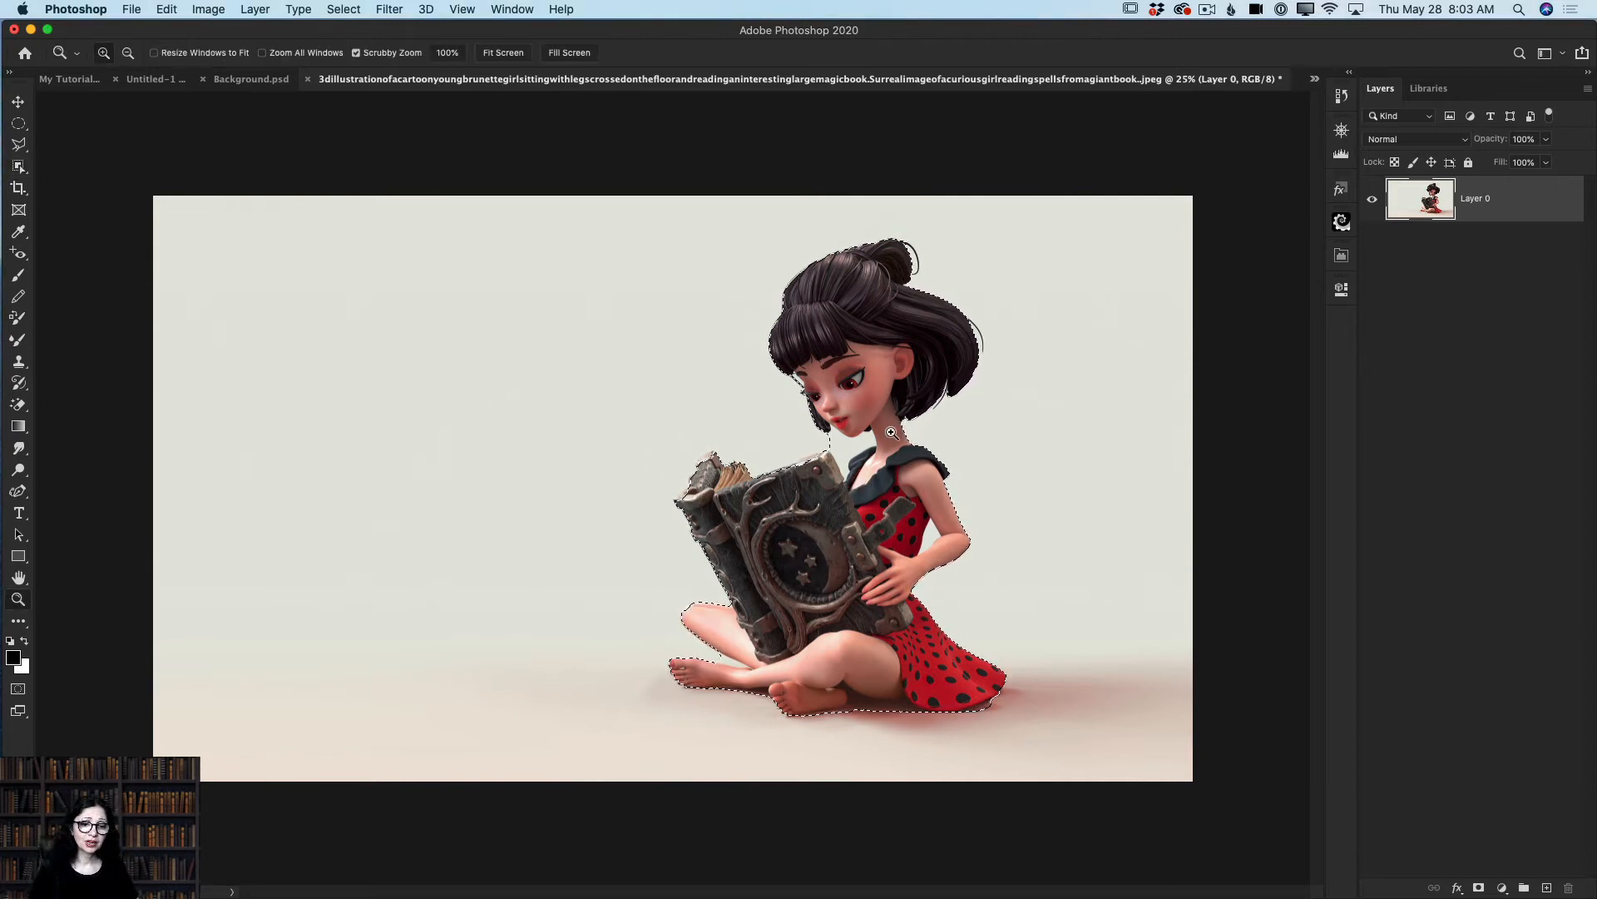
pyautogui.moveTo(891, 432); pyautogui.dragTo(921, 458)
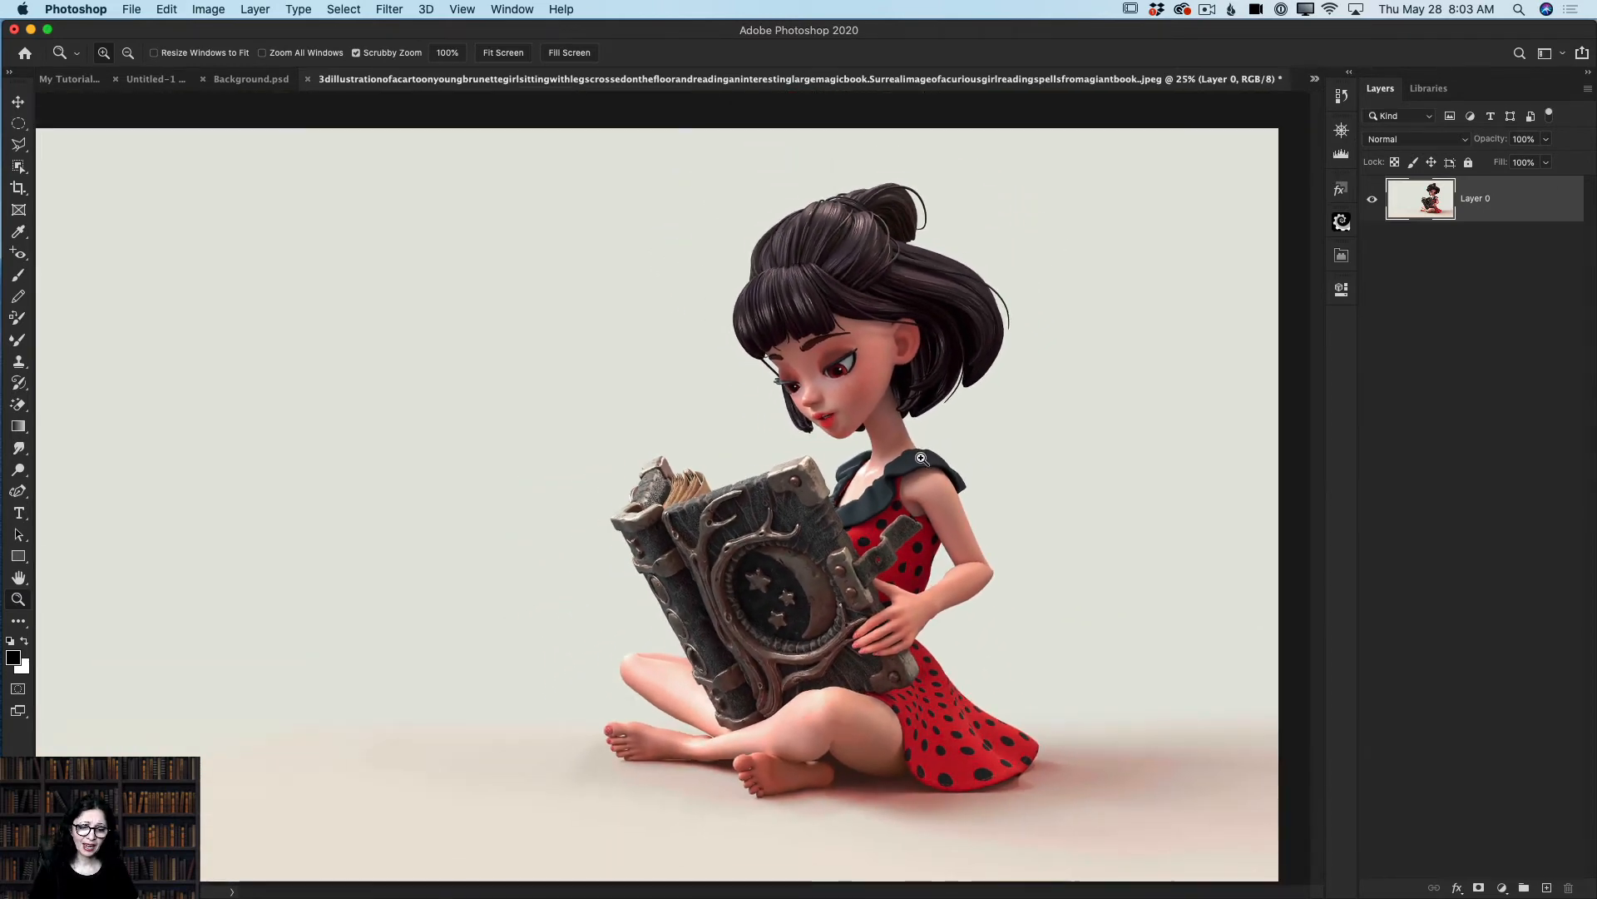
pyautogui.click(18, 167)
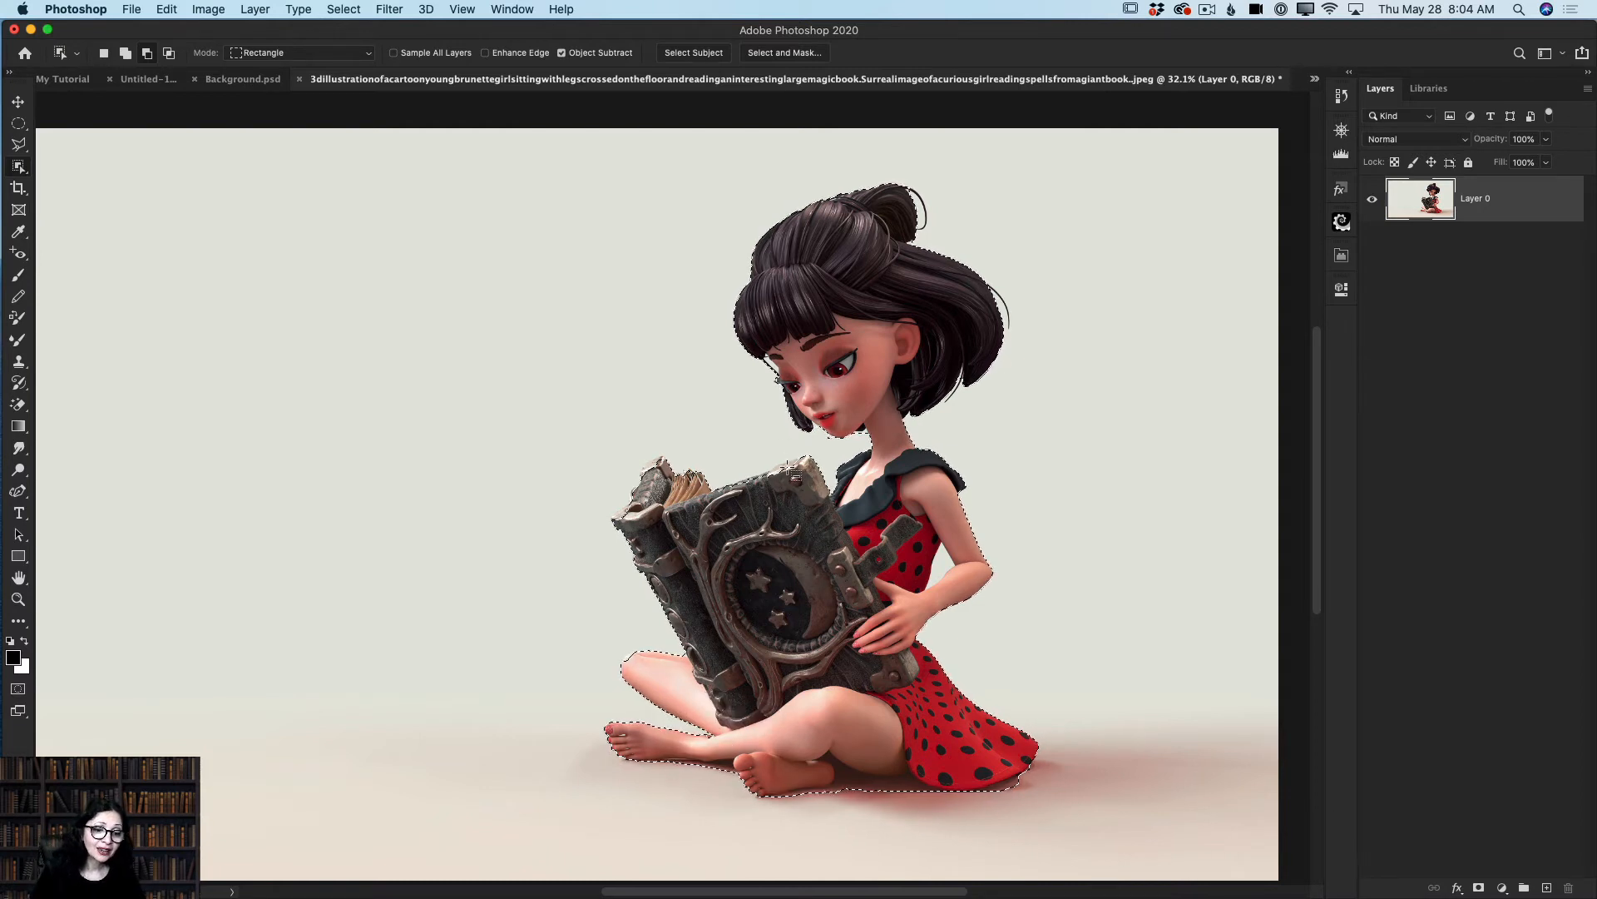
pyautogui.press('z')
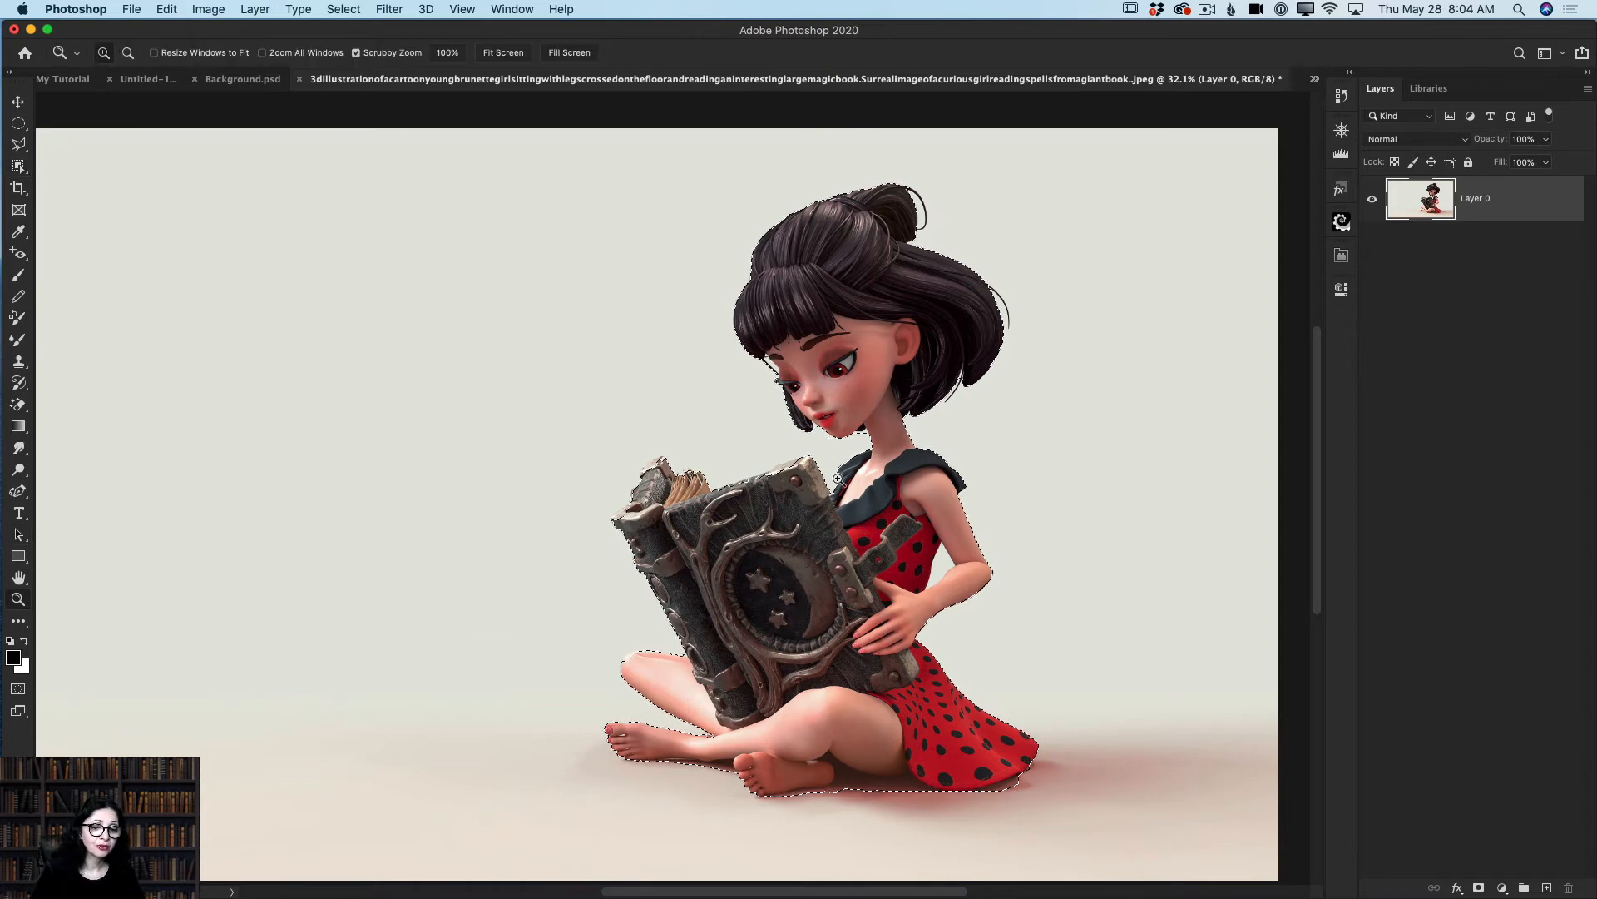
pyautogui.moveTo(794, 463); pyautogui.dragTo(883, 511)
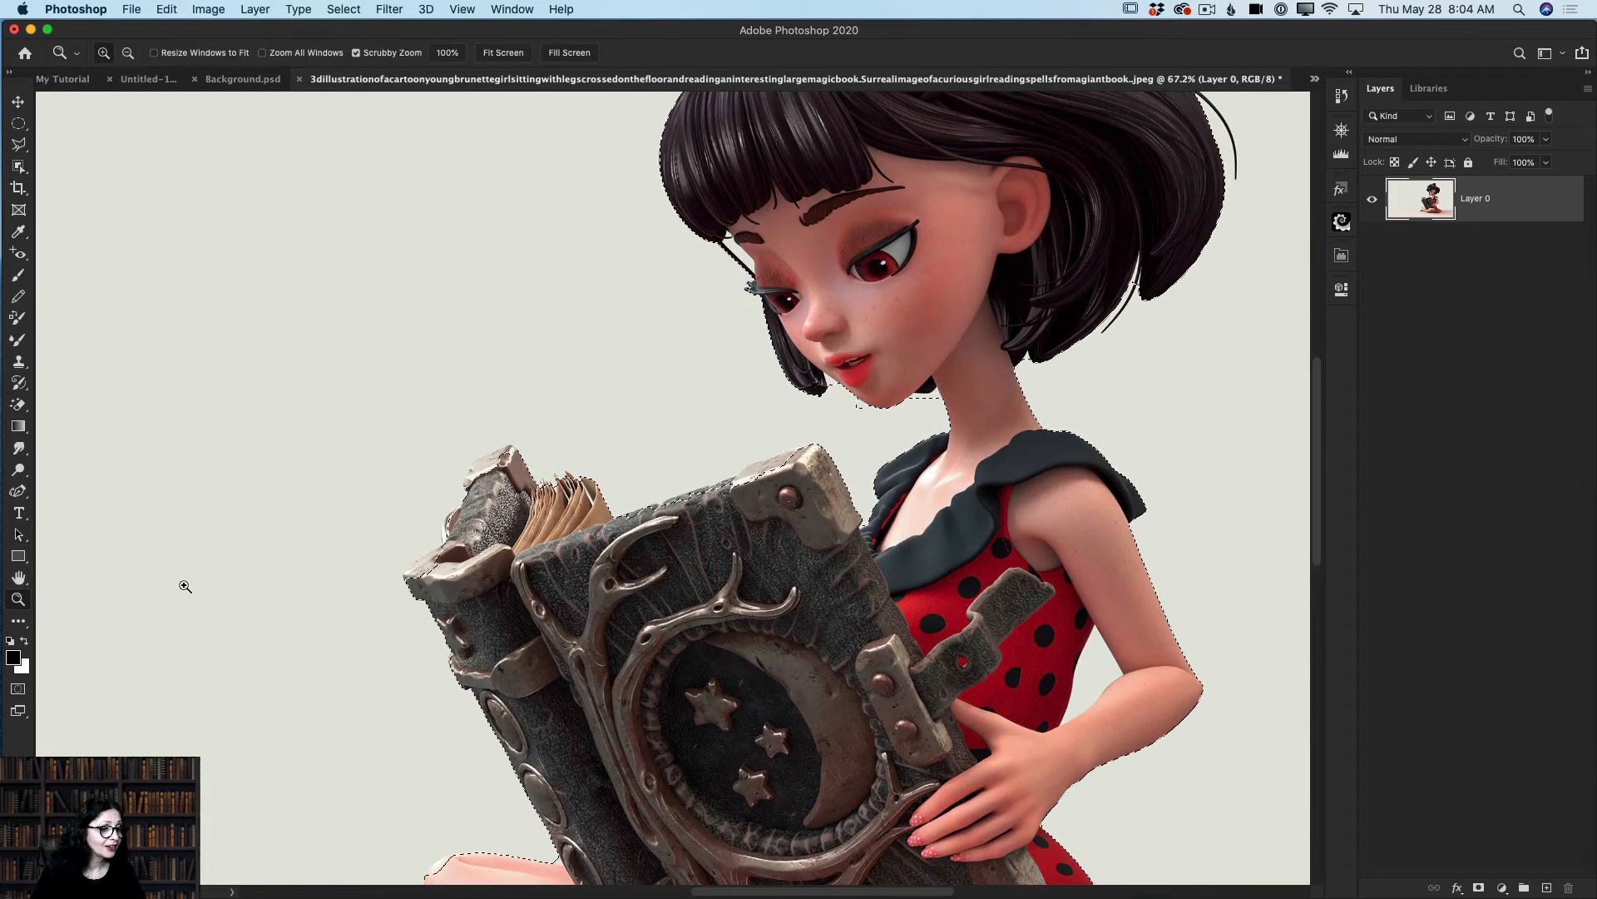
pyautogui.press('w')
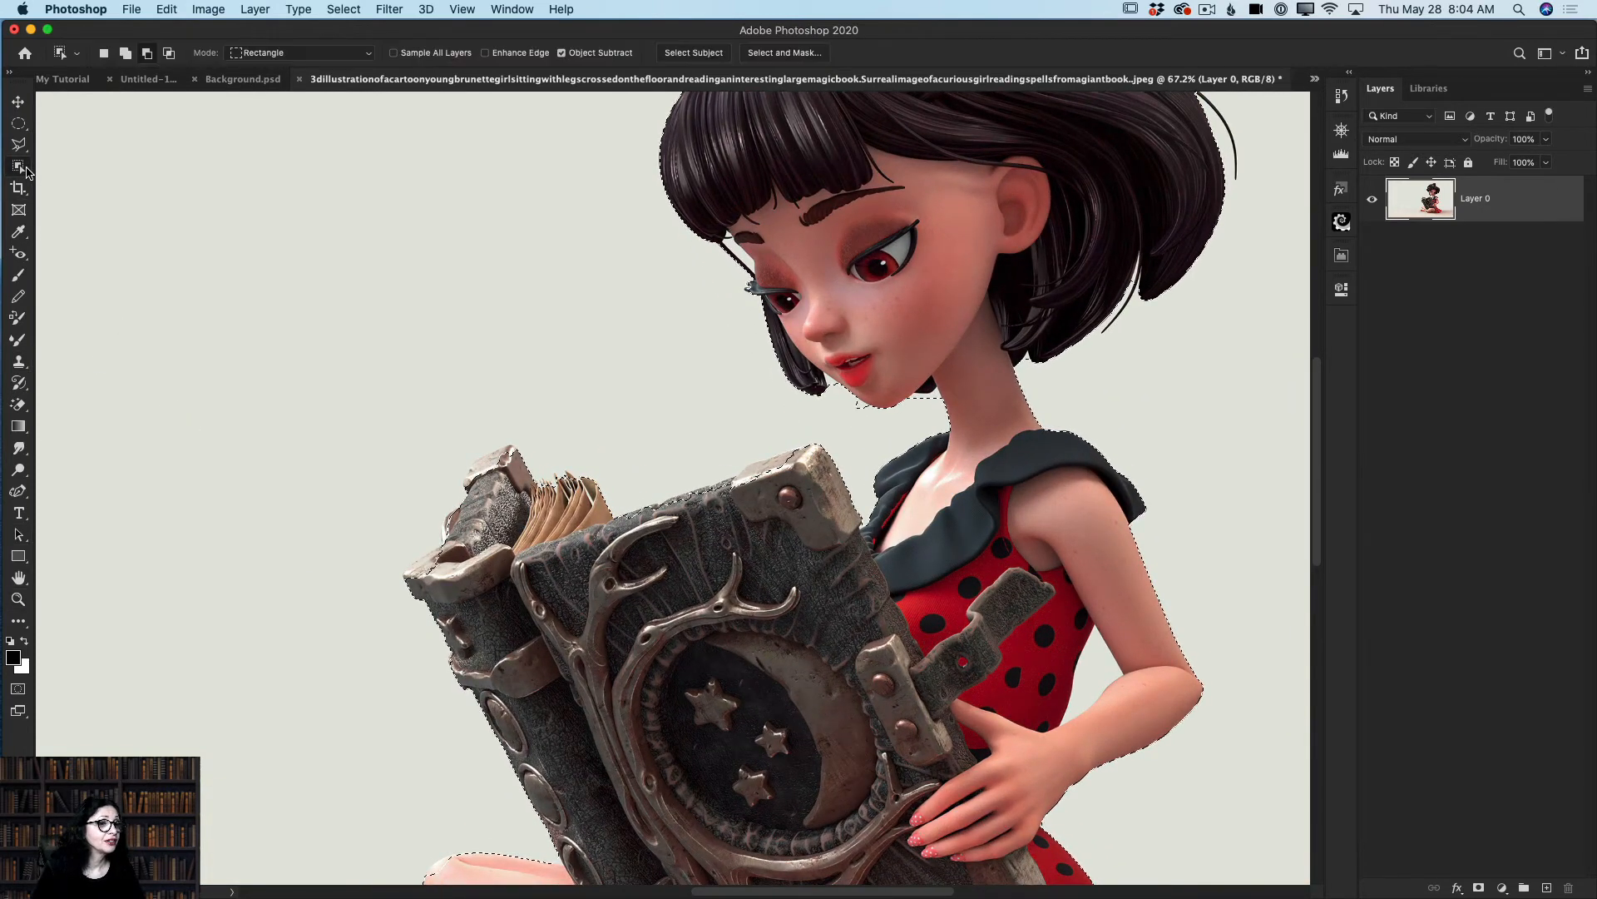
pyautogui.click(126, 54)
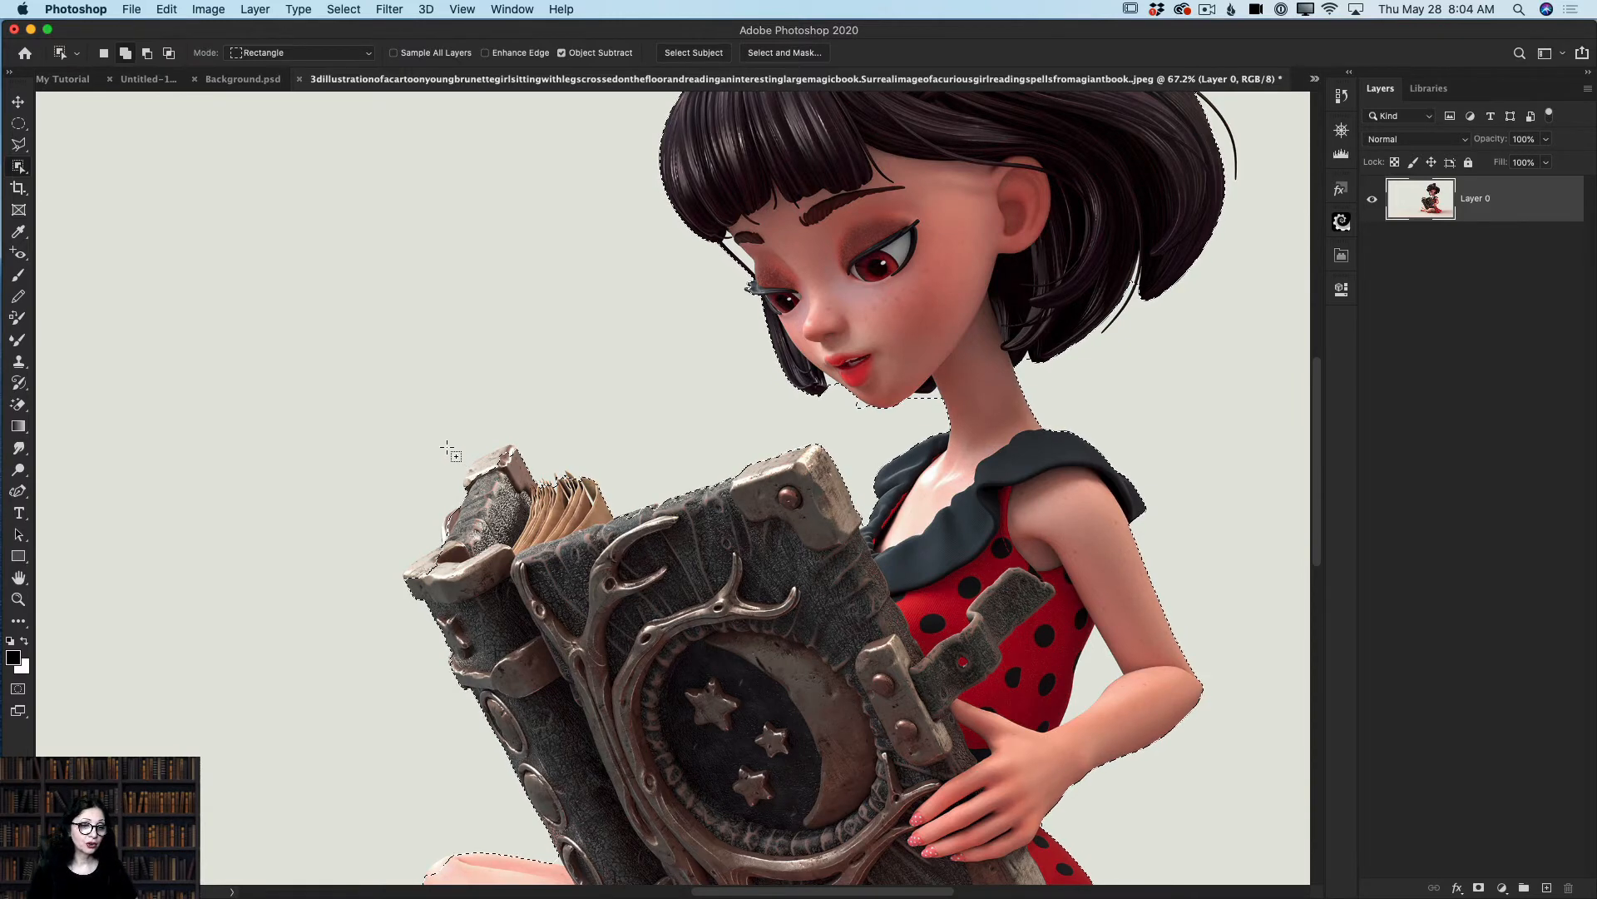
pyautogui.moveTo(447, 444); pyautogui.dragTo(550, 518)
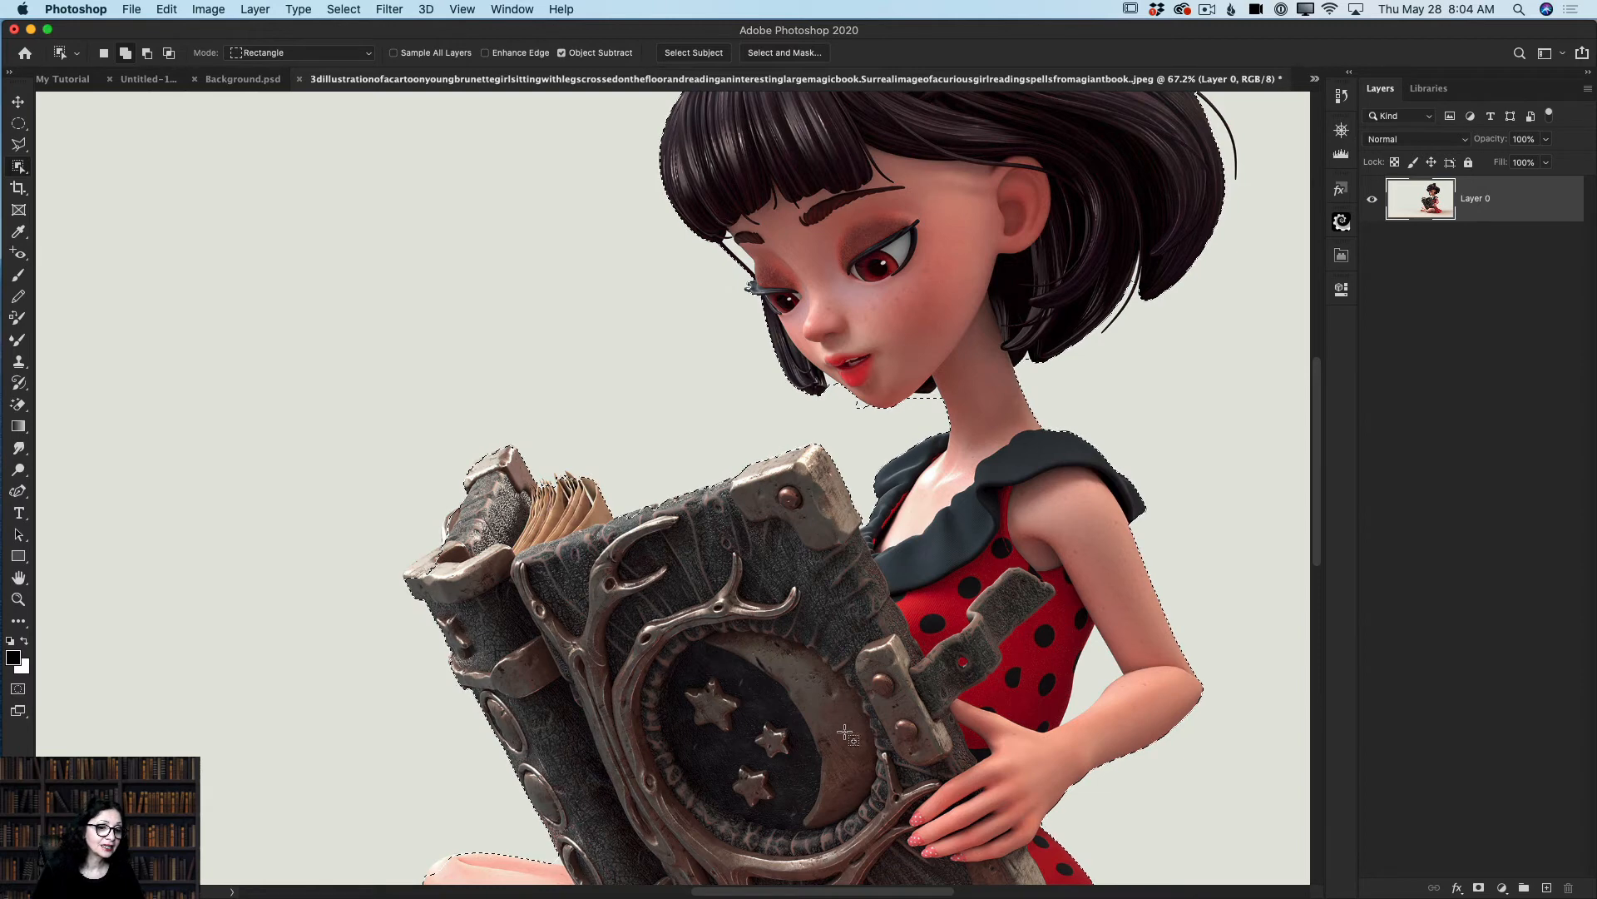
pyautogui.moveTo(391, 543); pyautogui.dragTo(476, 606)
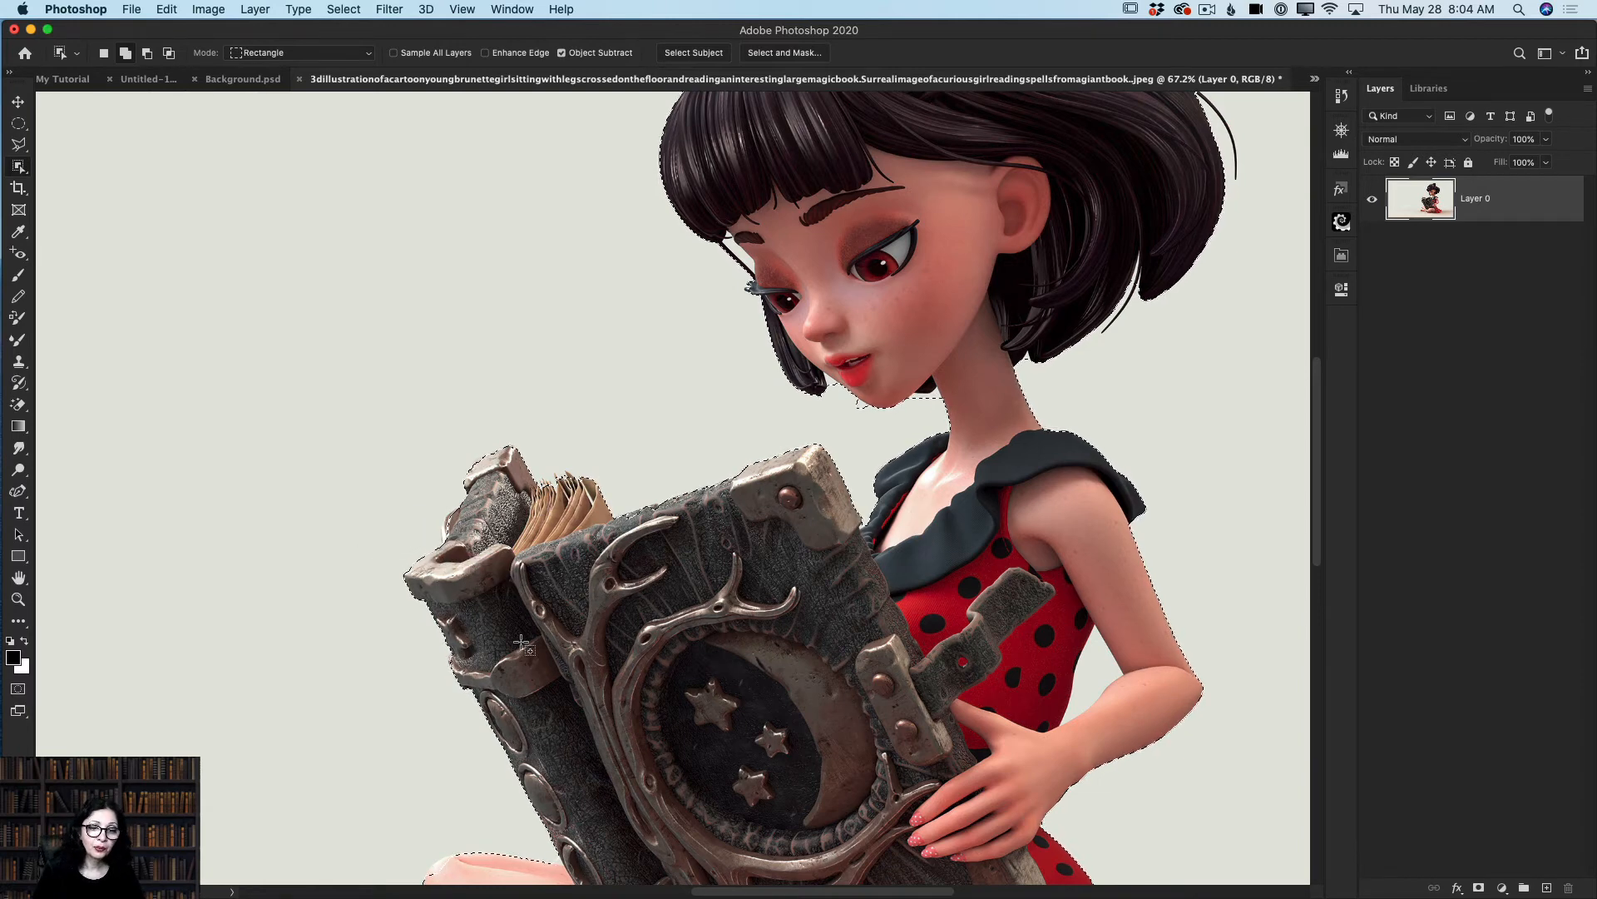
# Step: Correct the selection at the girl's bent knee beside the book, subtracting the excess background and adding the knee's missing part
pyautogui.scroll(-1, 521, 642)
pyautogui.scroll(-10, 520, 641)
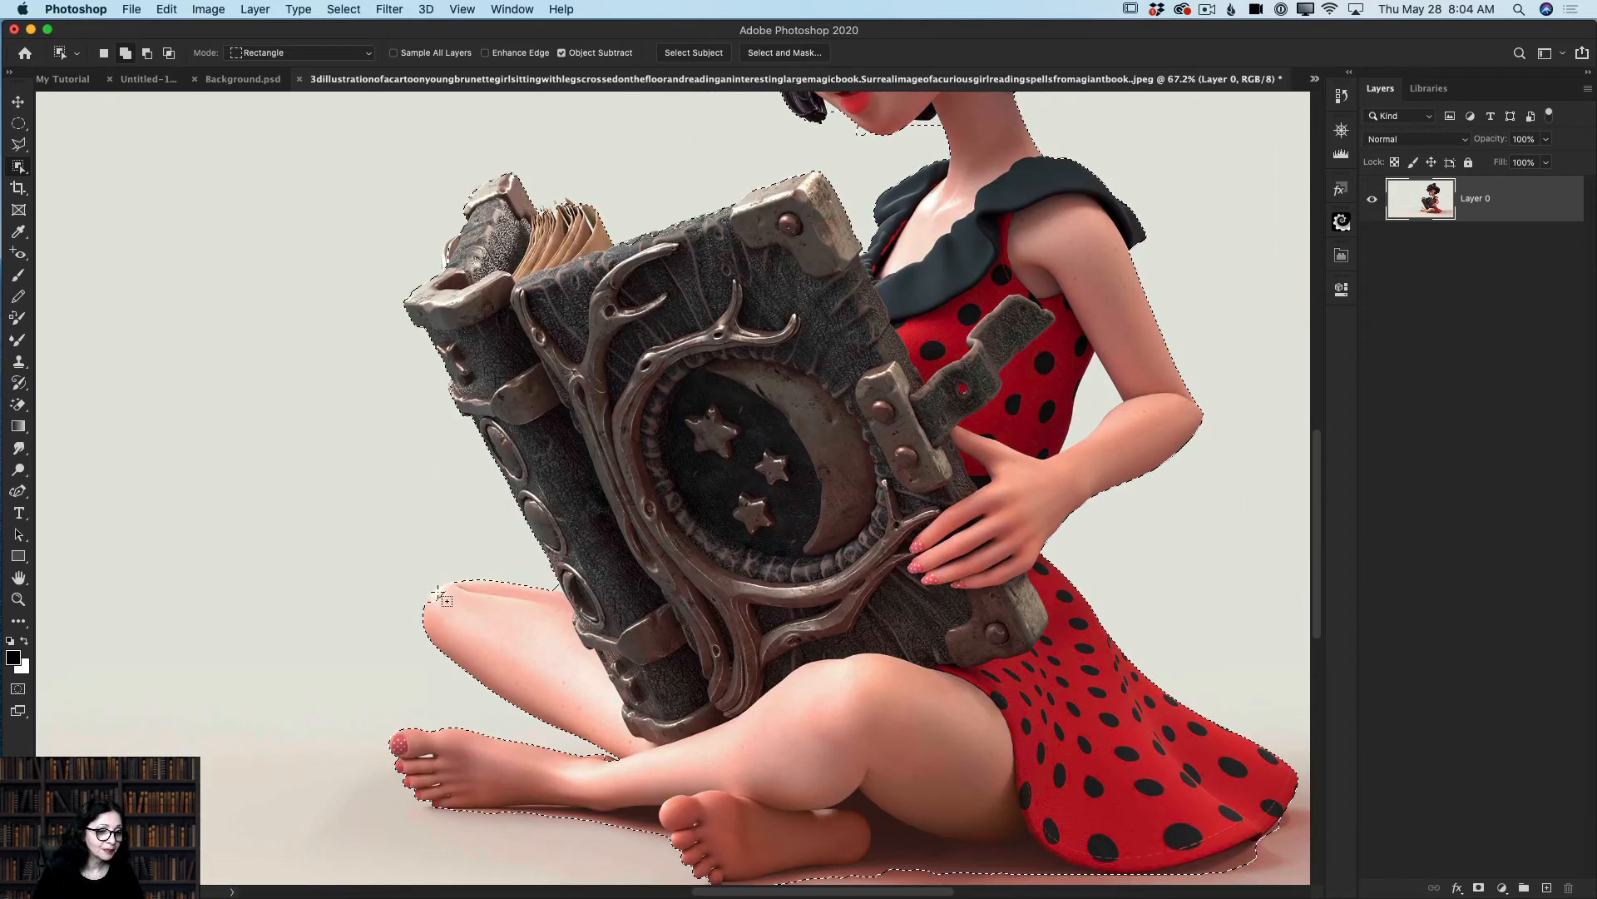
pyautogui.moveTo(476, 633); pyautogui.dragTo(475, 633)
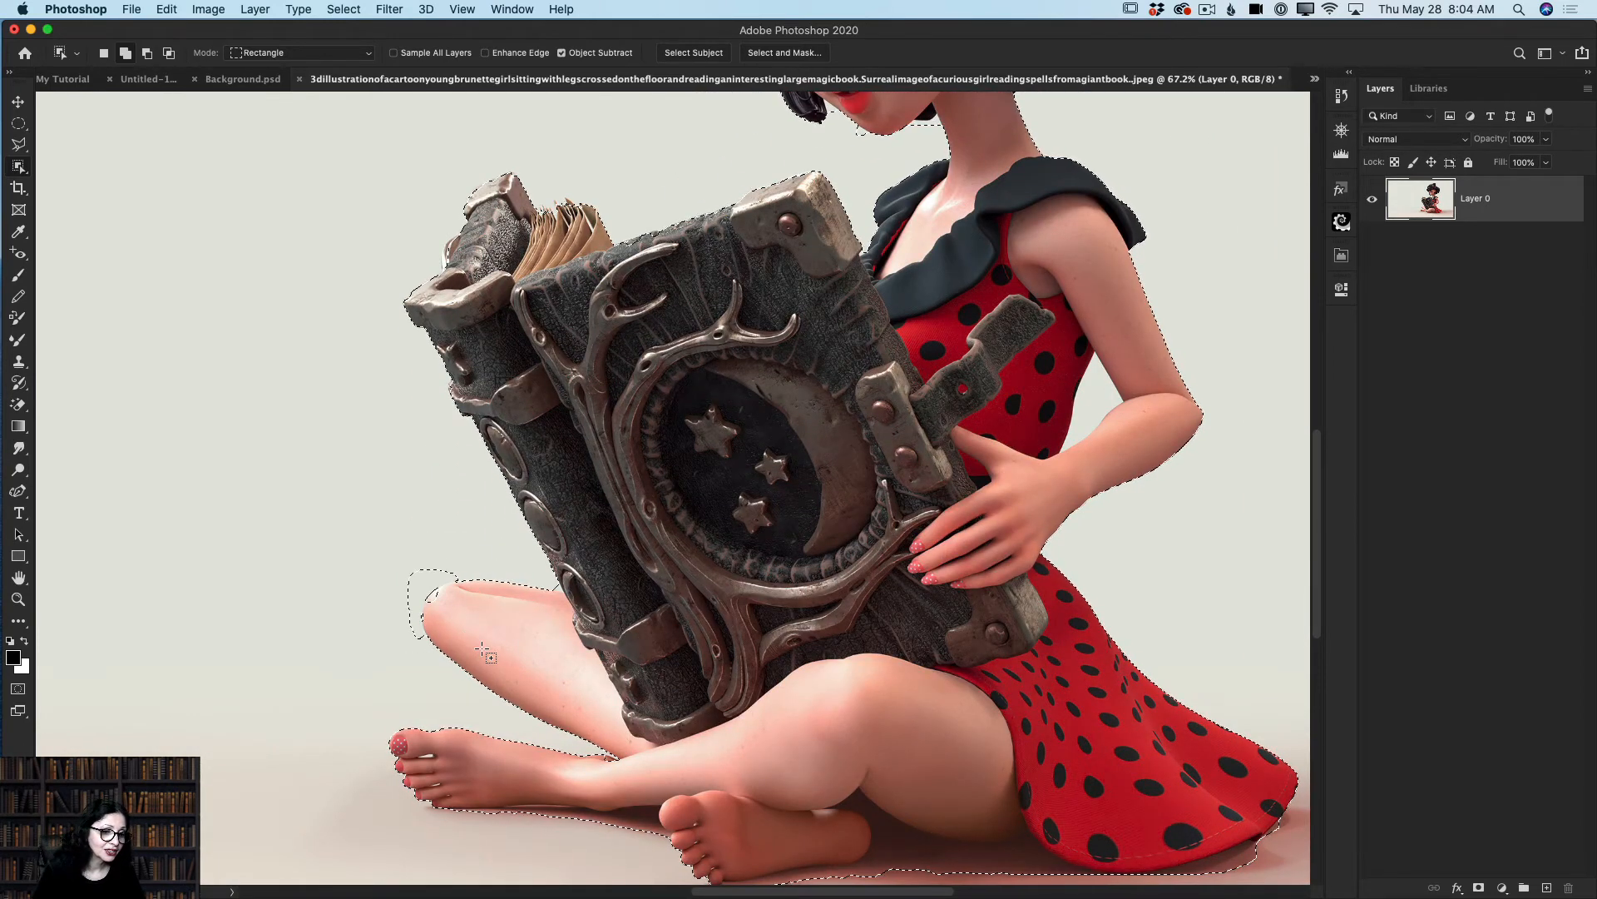
pyautogui.click(147, 53)
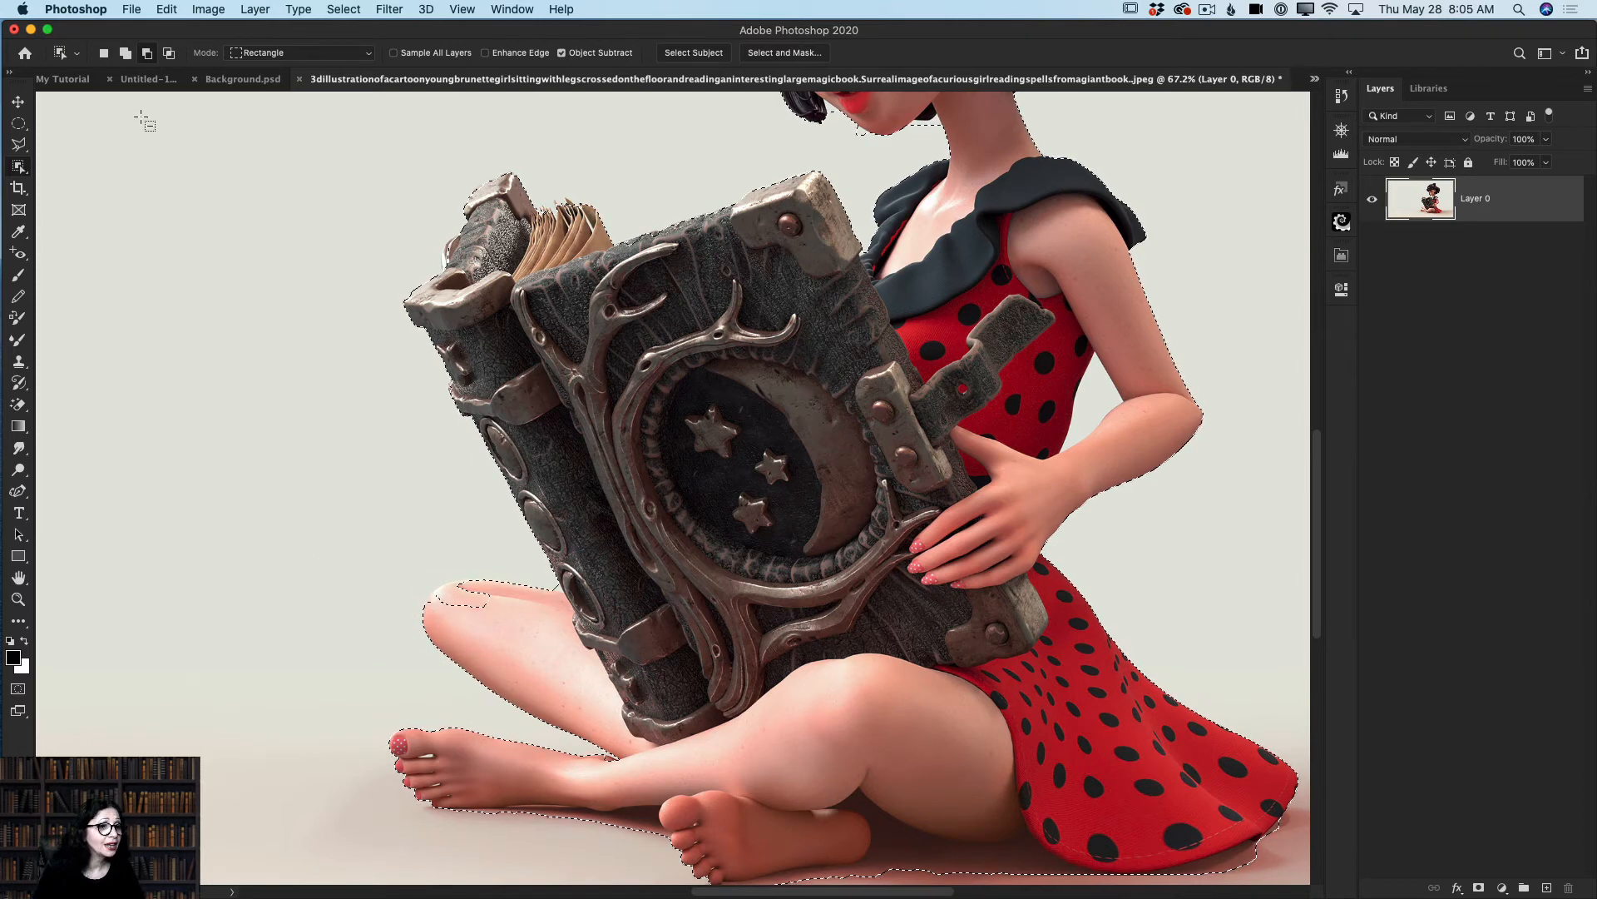
pyautogui.click(125, 53)
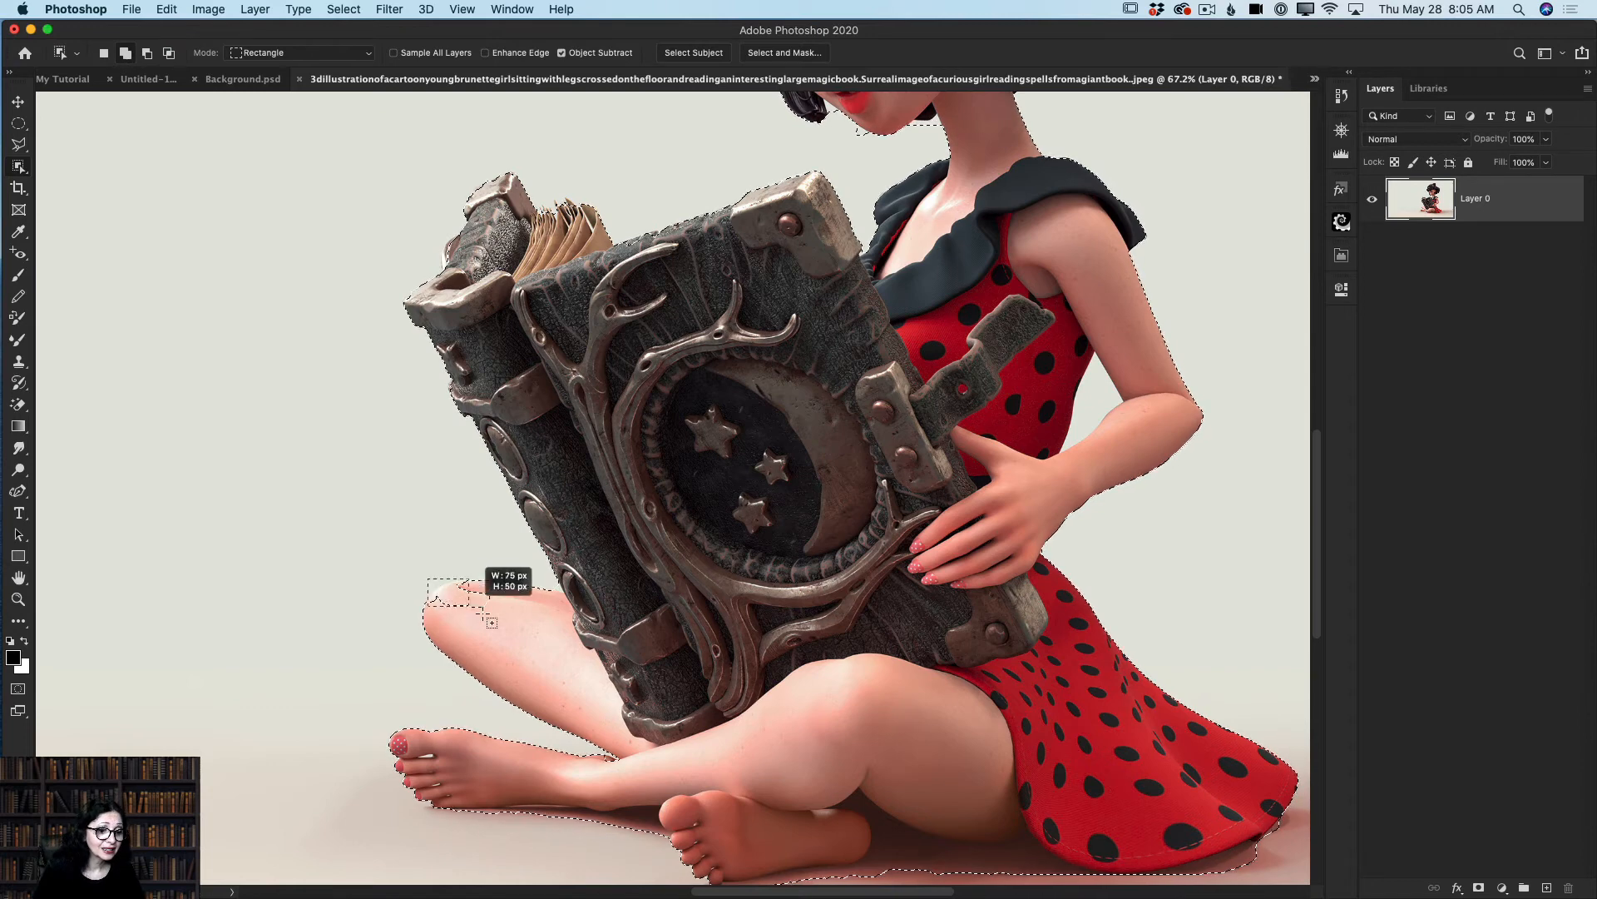
pyautogui.moveTo(505, 627); pyautogui.dragTo(504, 627)
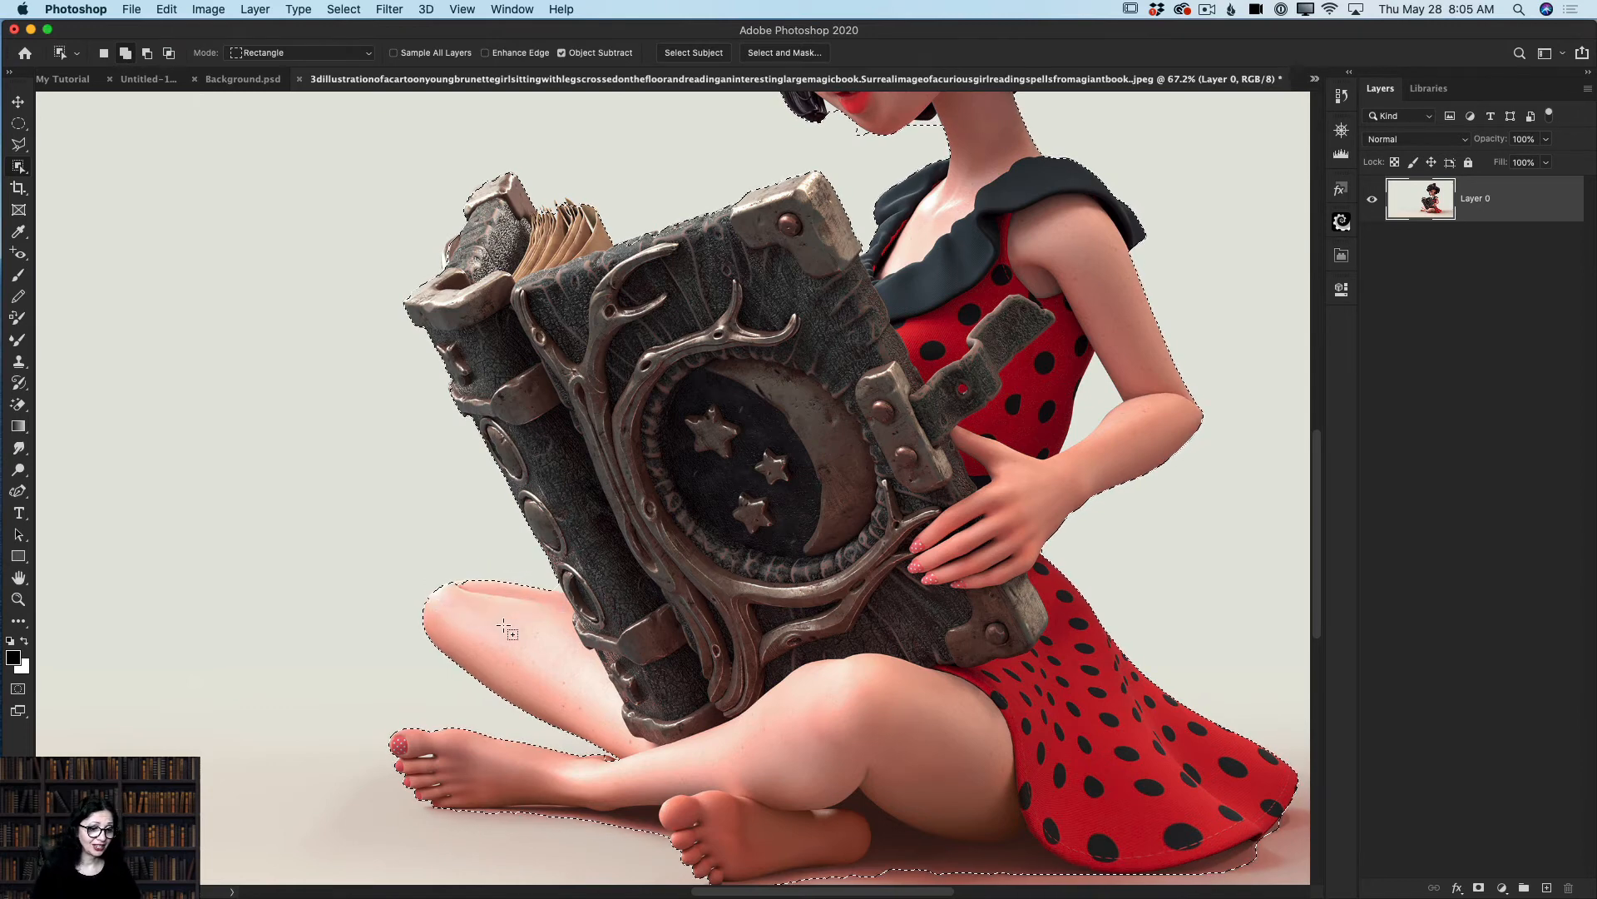
# Step: Subtract the background gap between the girl's arm and her dress from the selection
pyautogui.scroll(1, 504, 626)
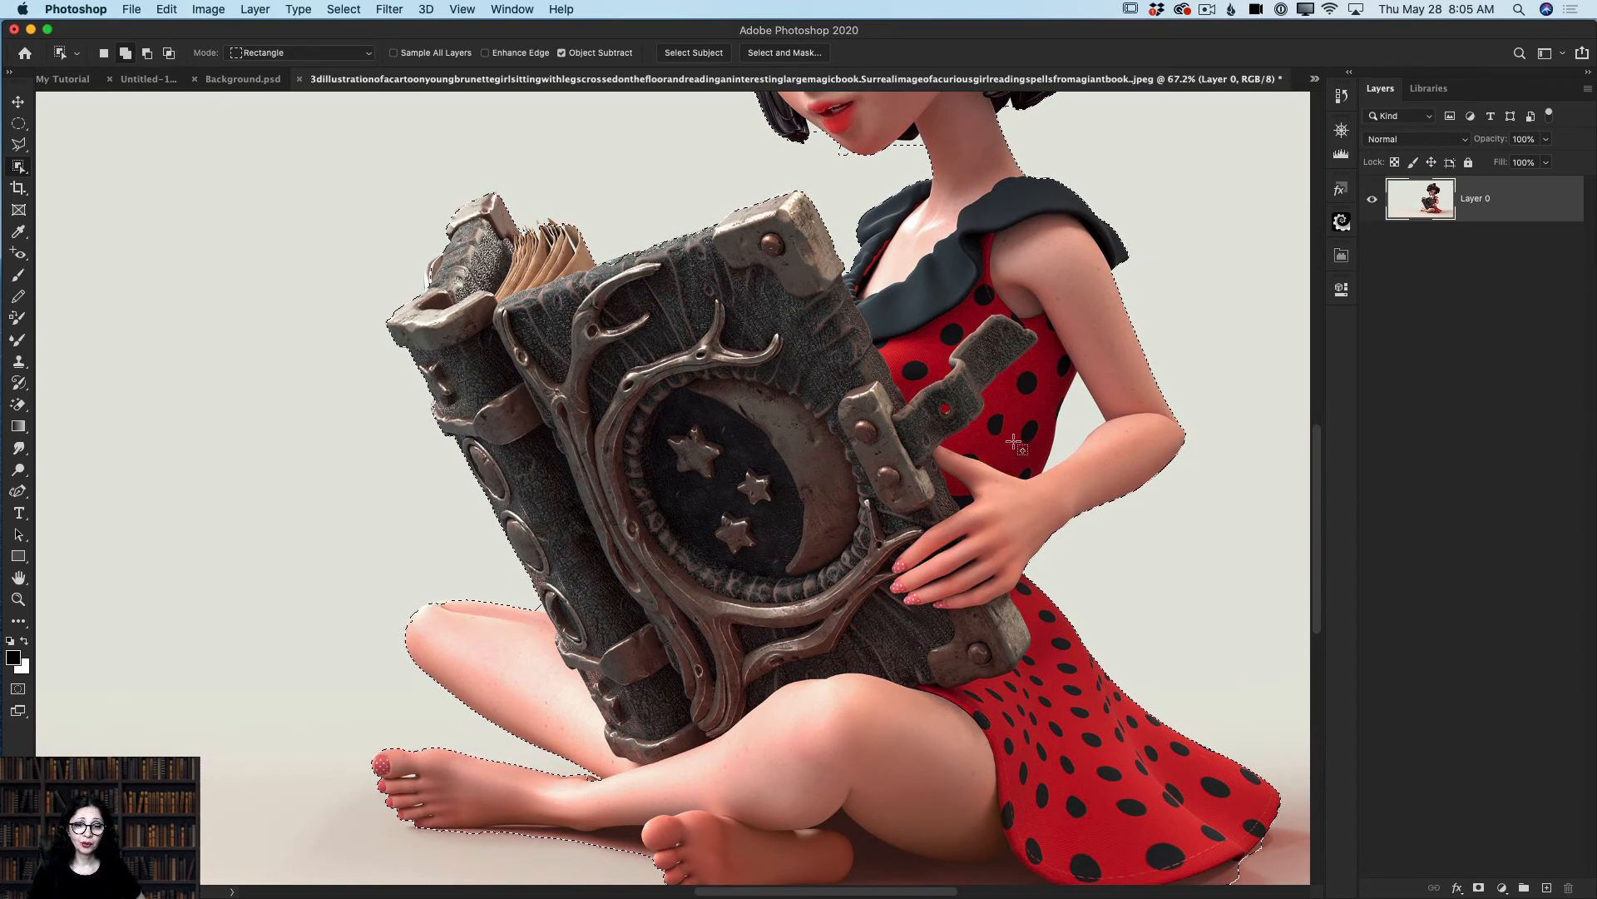
pyautogui.click(146, 53)
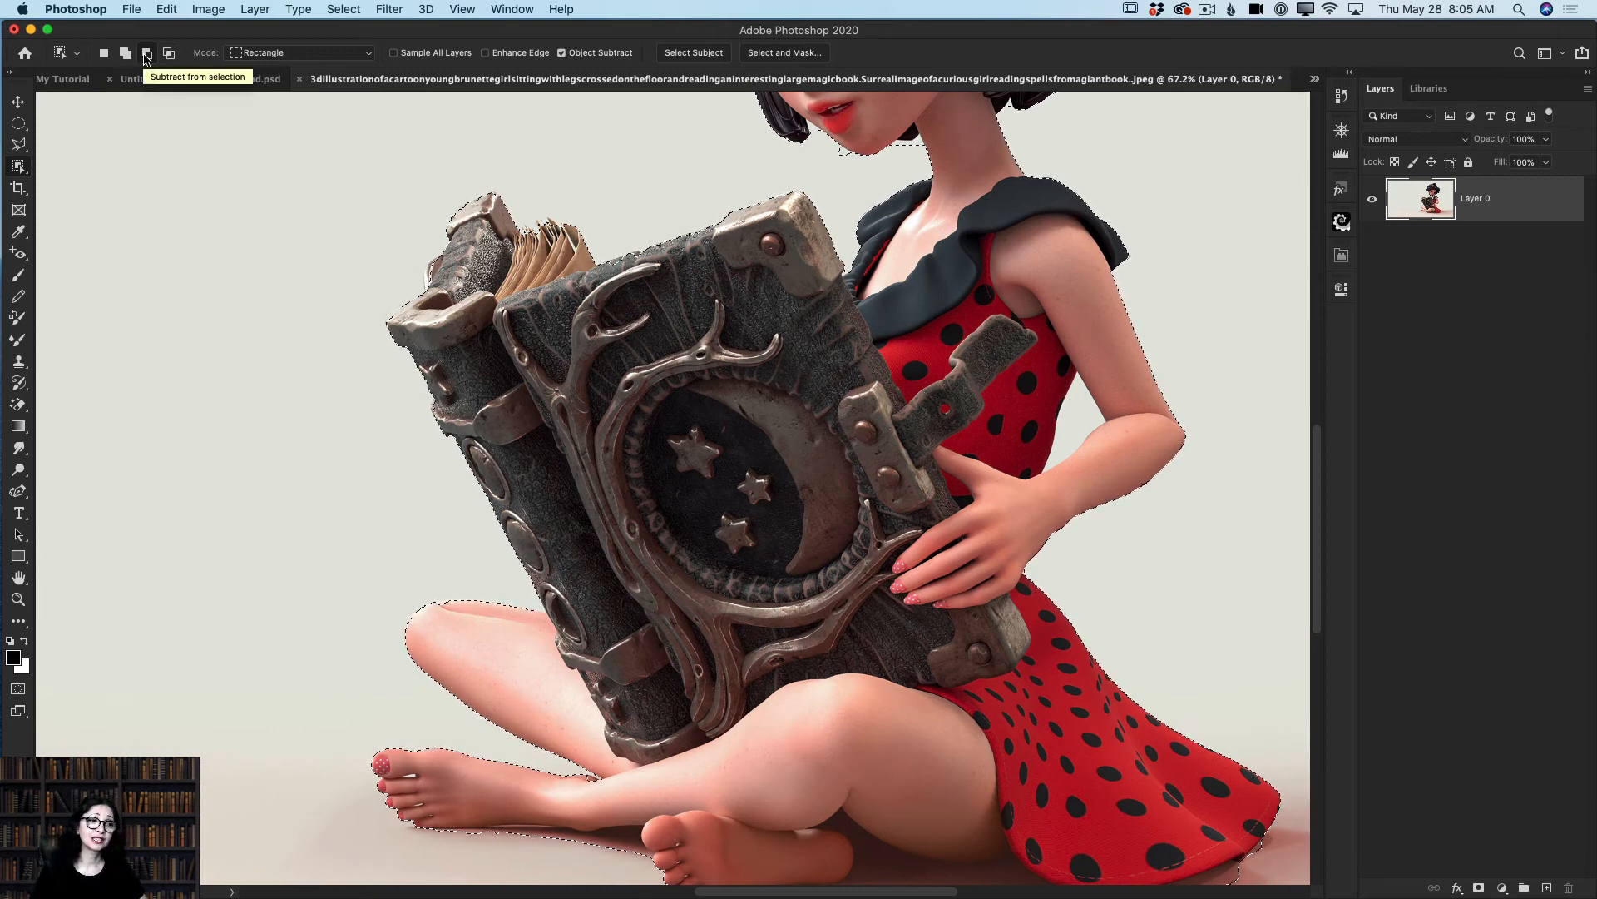
pyautogui.moveTo(1047, 356); pyautogui.dragTo(1083, 499)
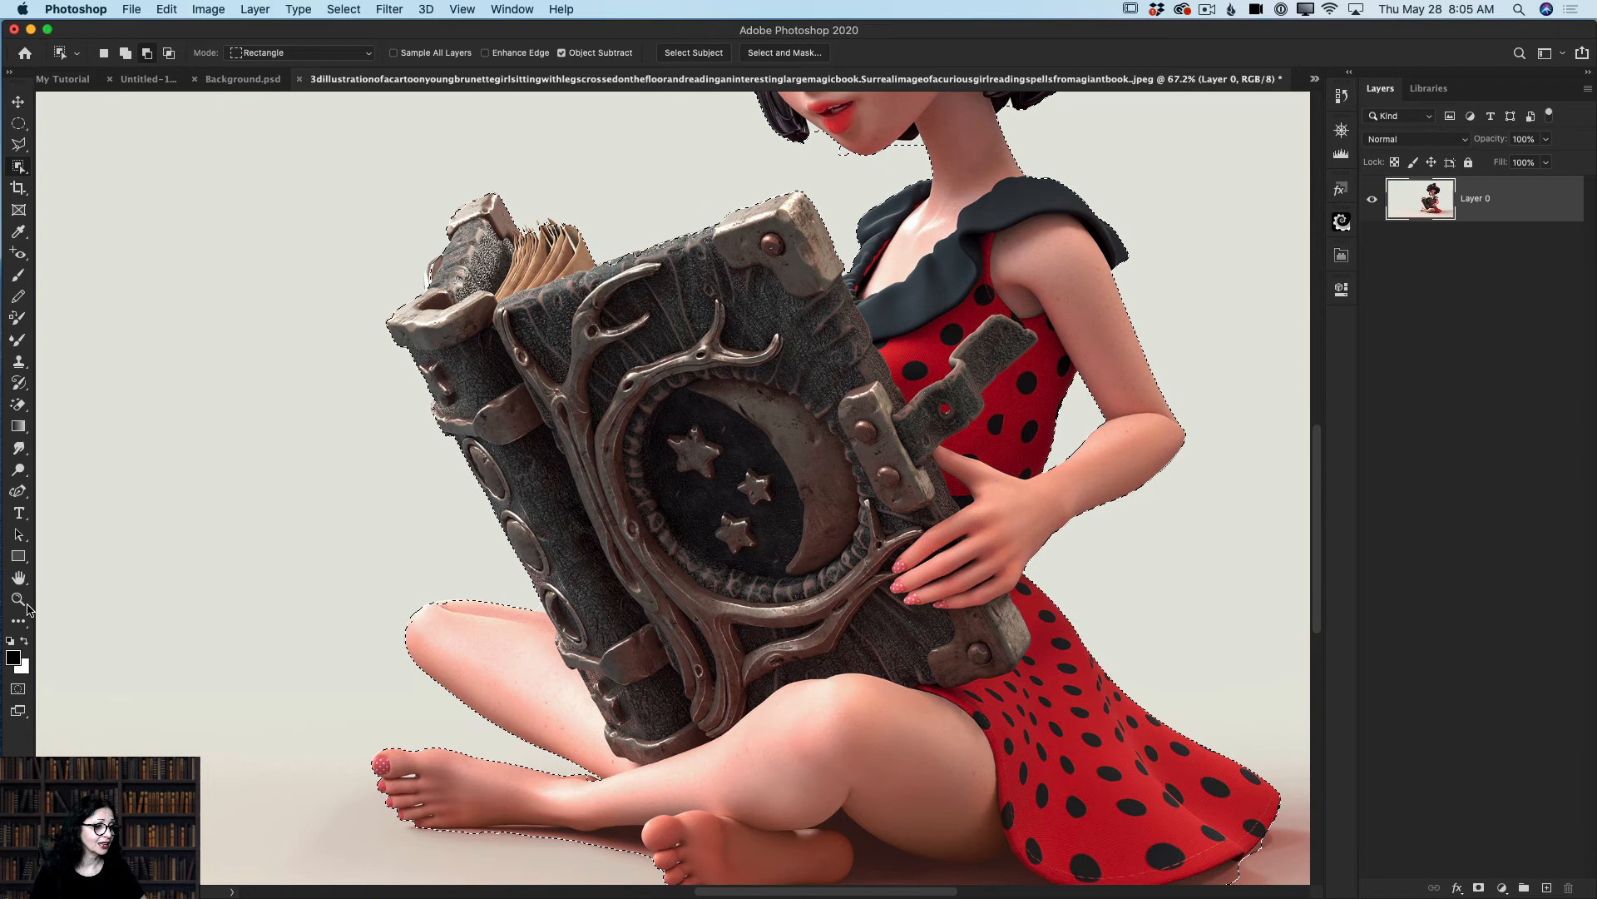
# Step: Open the selection of the girl and her book in Select and Mask with the whole figure in view
pyautogui.press('z')
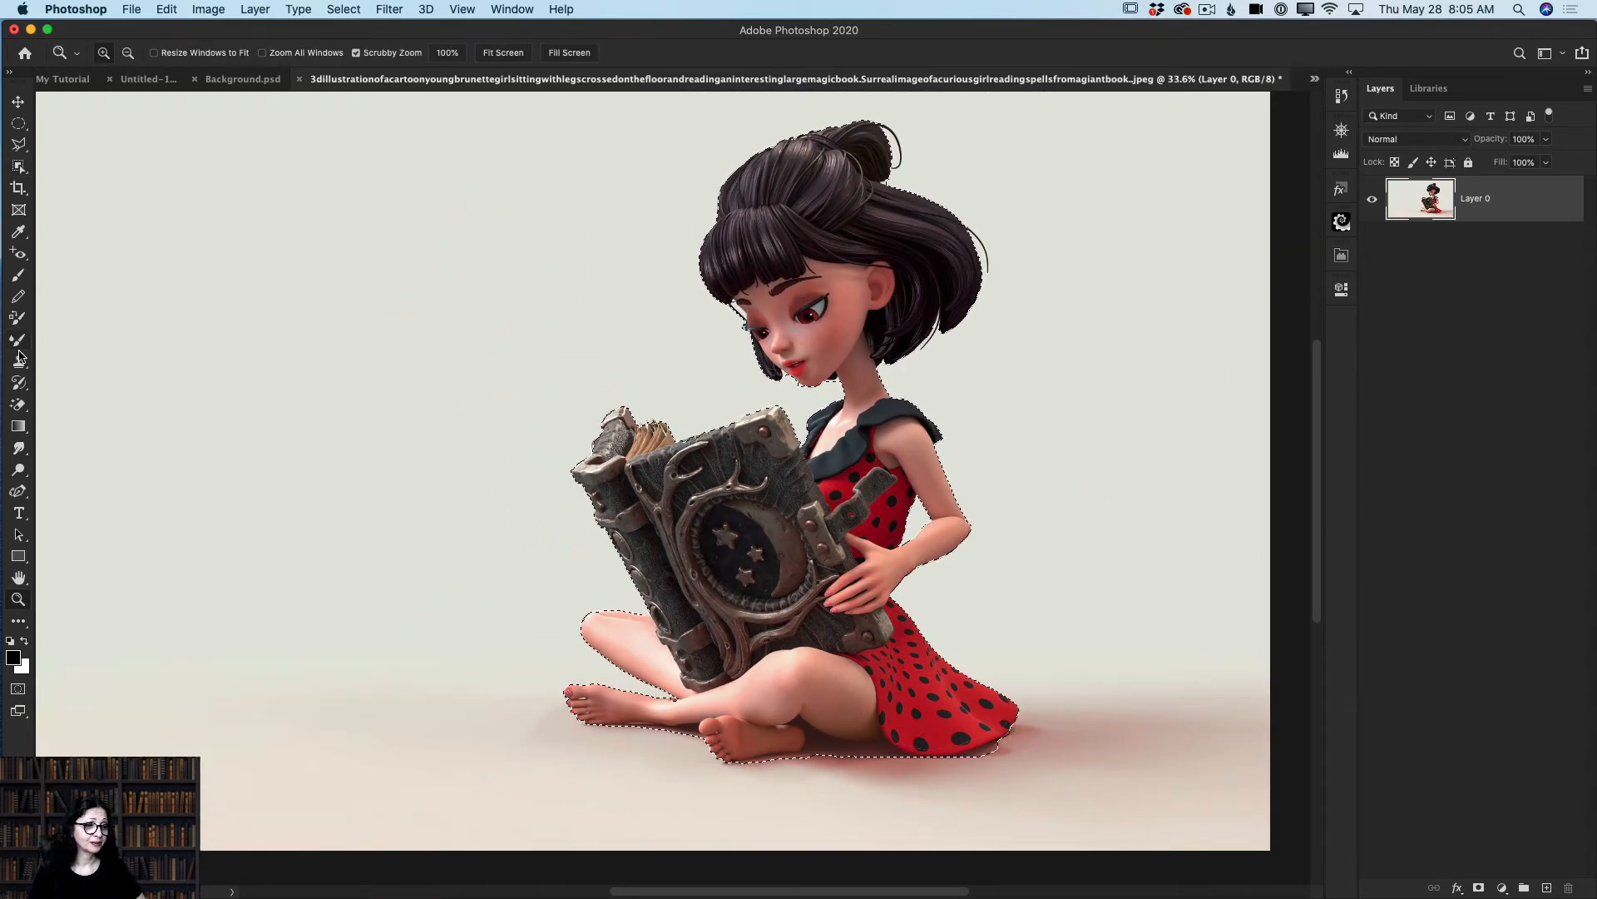
pyautogui.click(19, 166)
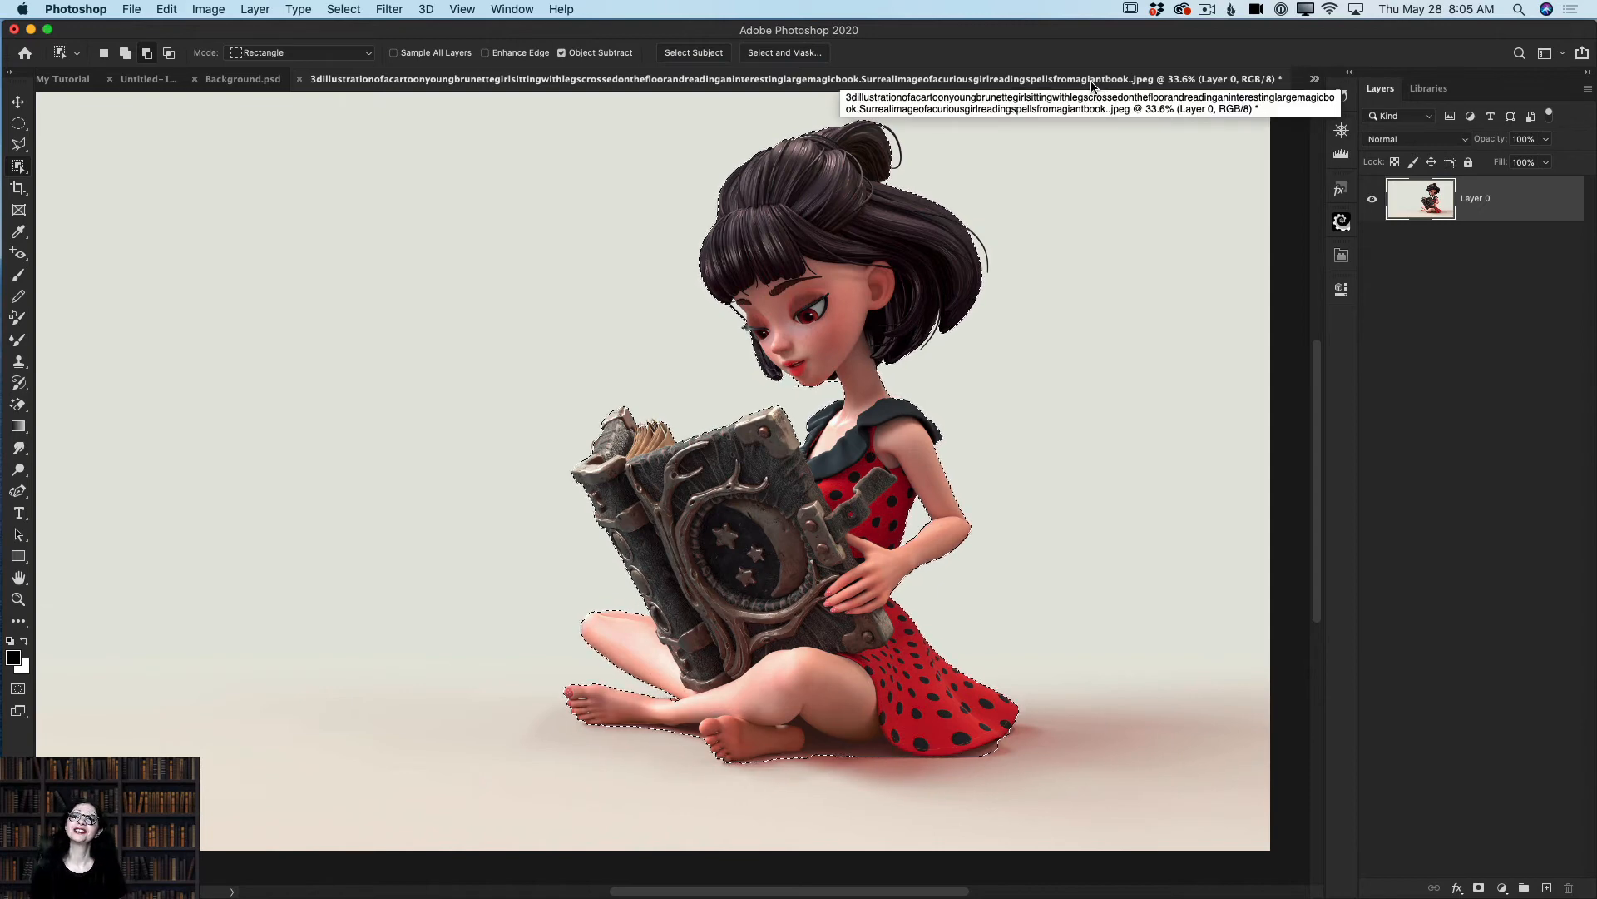
pyautogui.click(785, 53)
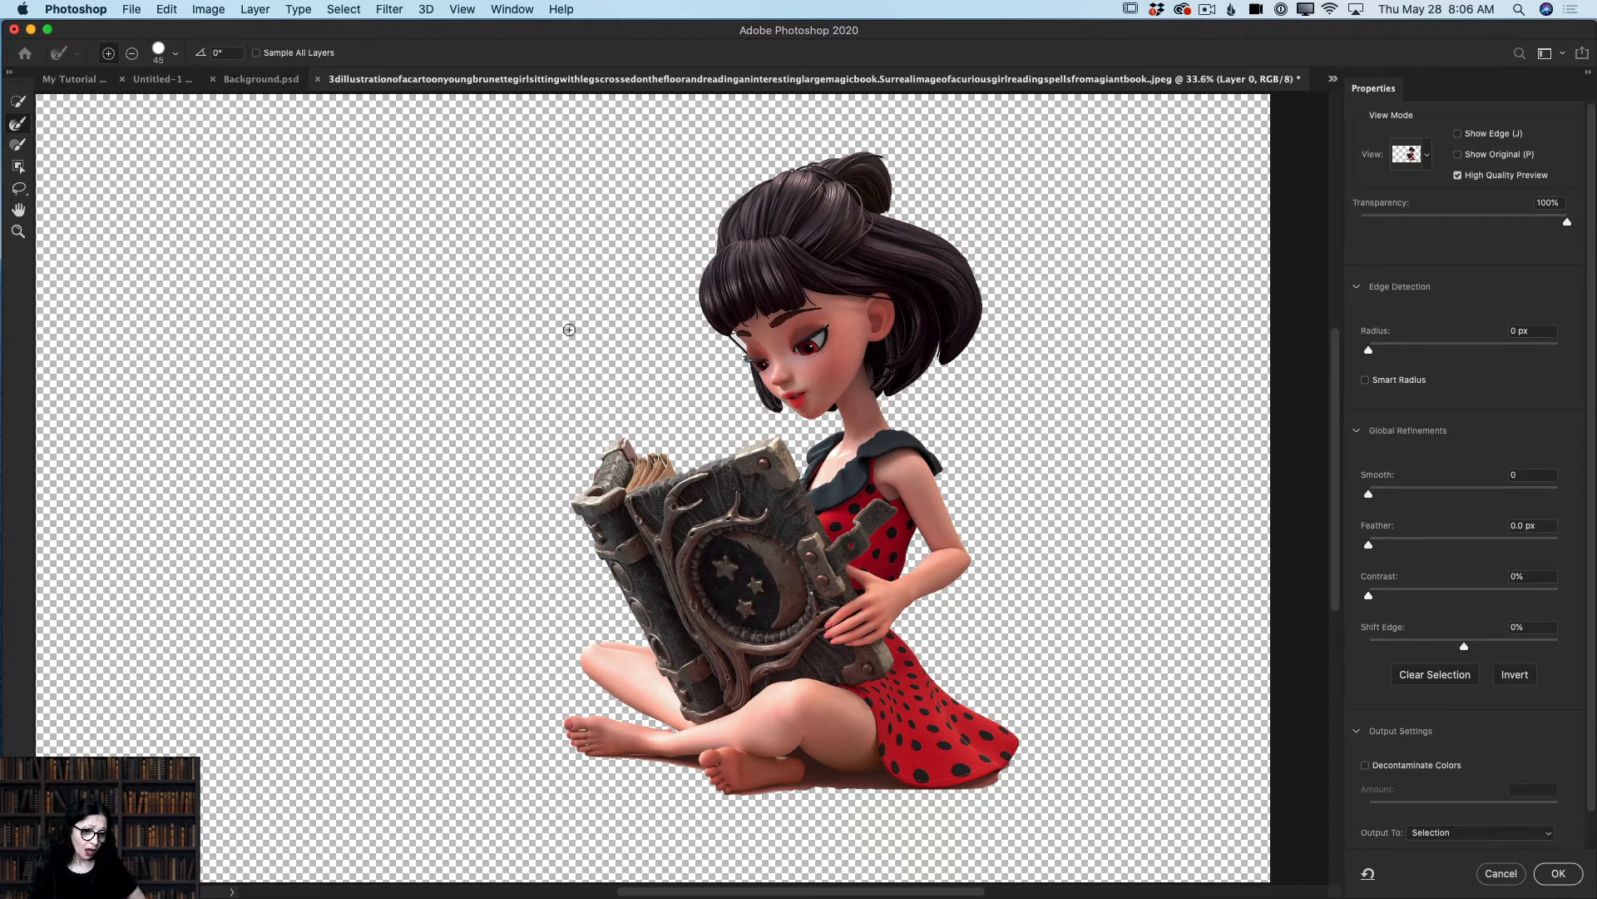
pyautogui.scroll(-1, 904, 693)
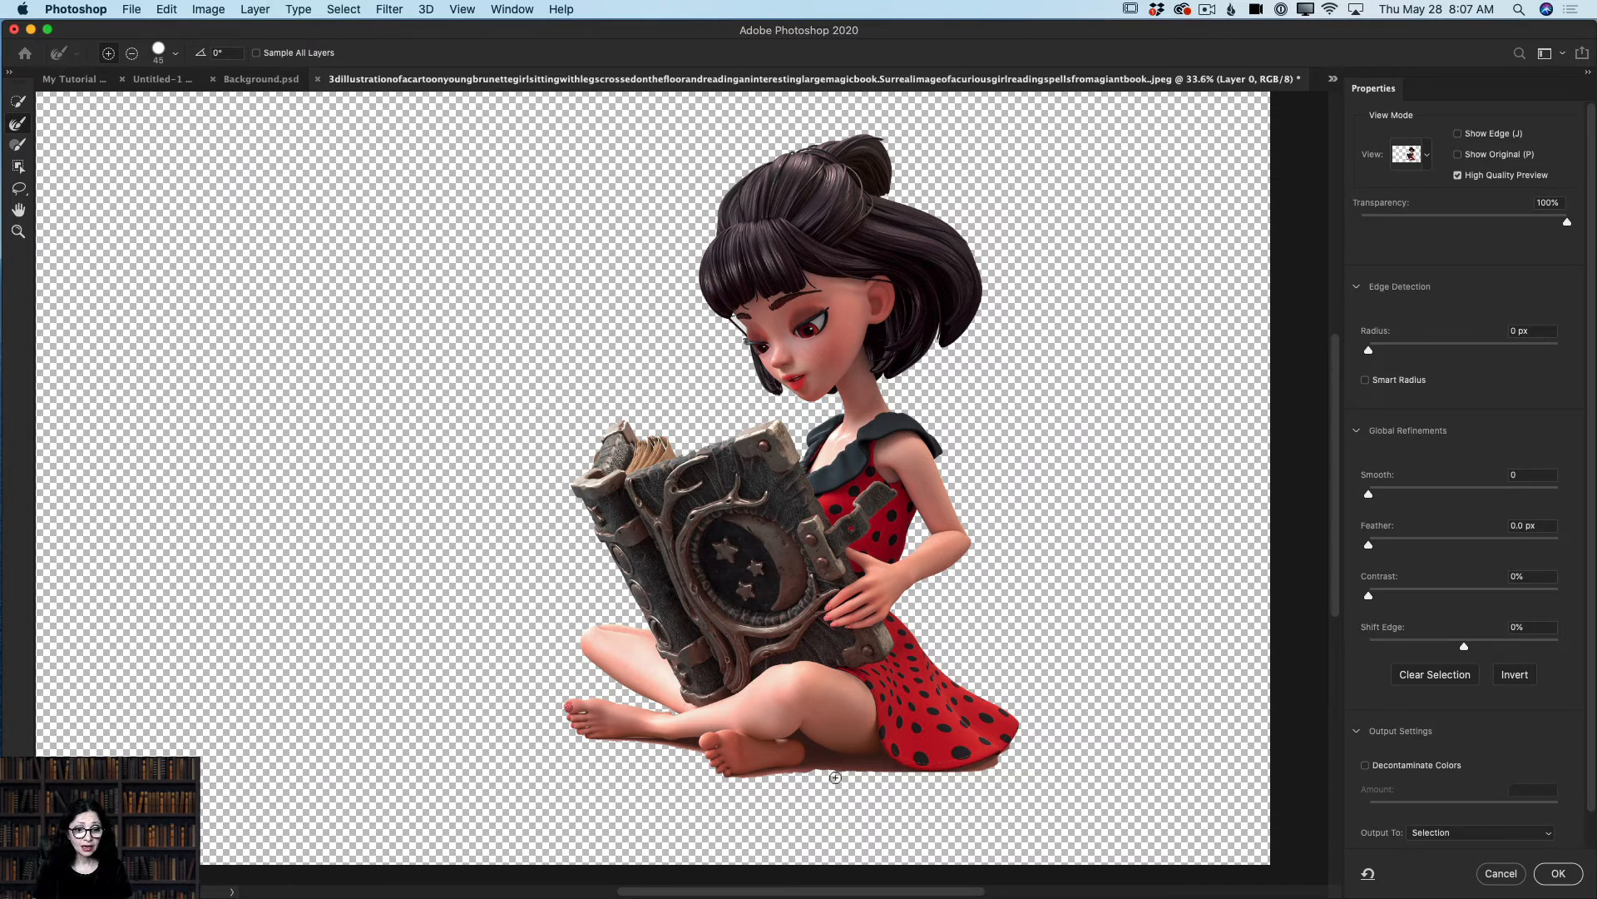
# Step: Subtract part of the floor shadow beside the girl's front foot with the Brush Tool at size 50
pyautogui.click(22, 146)
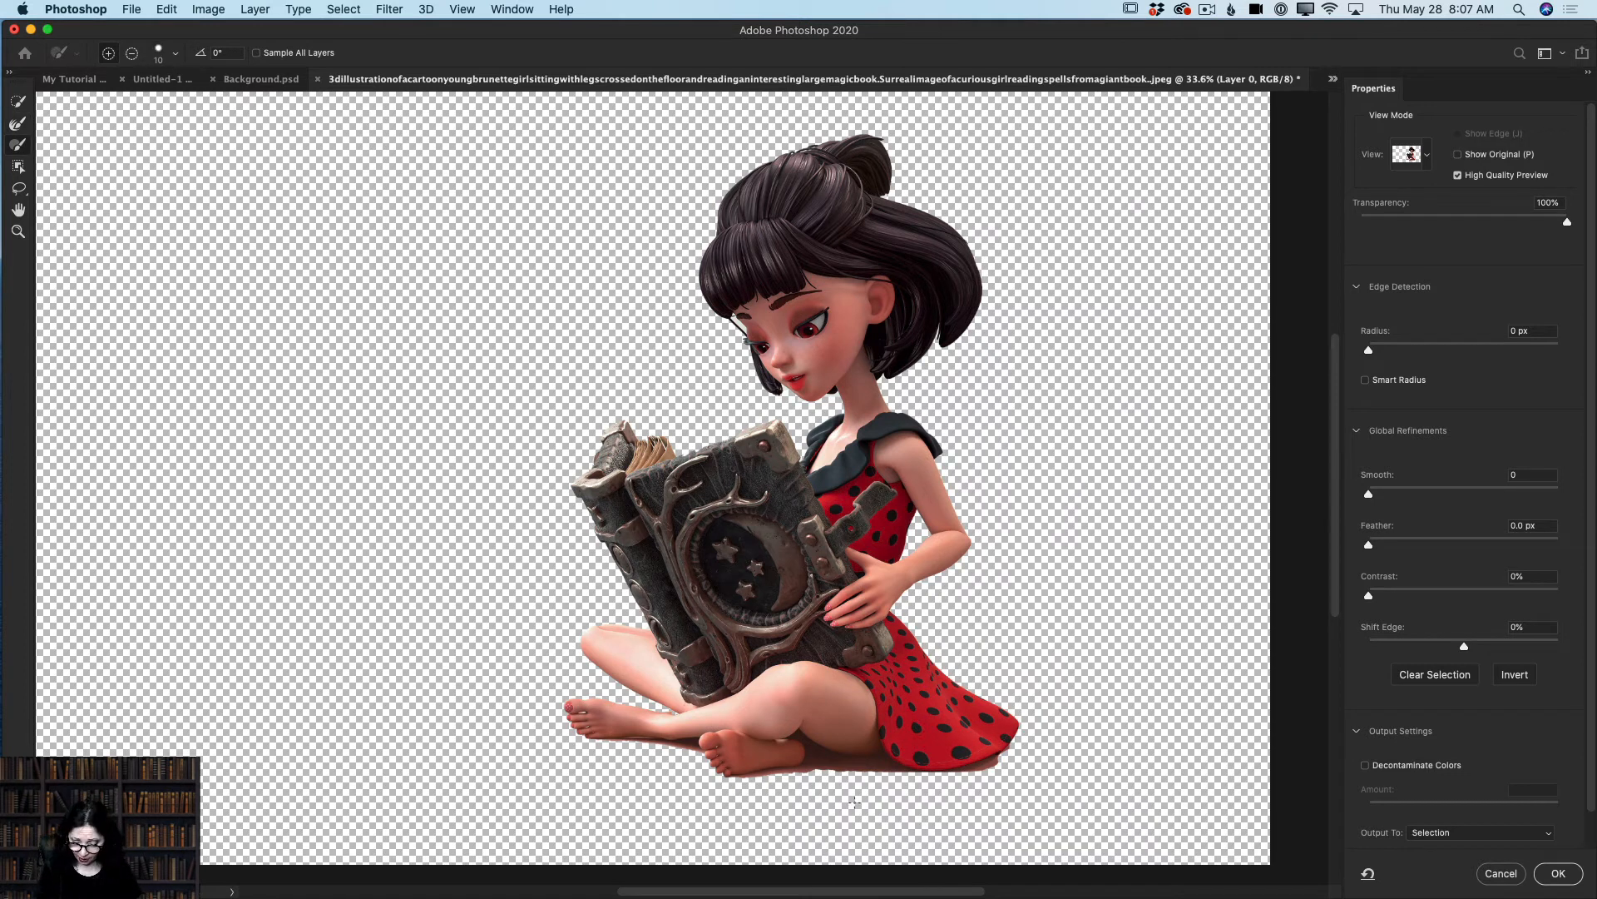
pyautogui.press(']')
pyautogui.press(']')
pyautogui.press(']')
pyautogui.press(']')
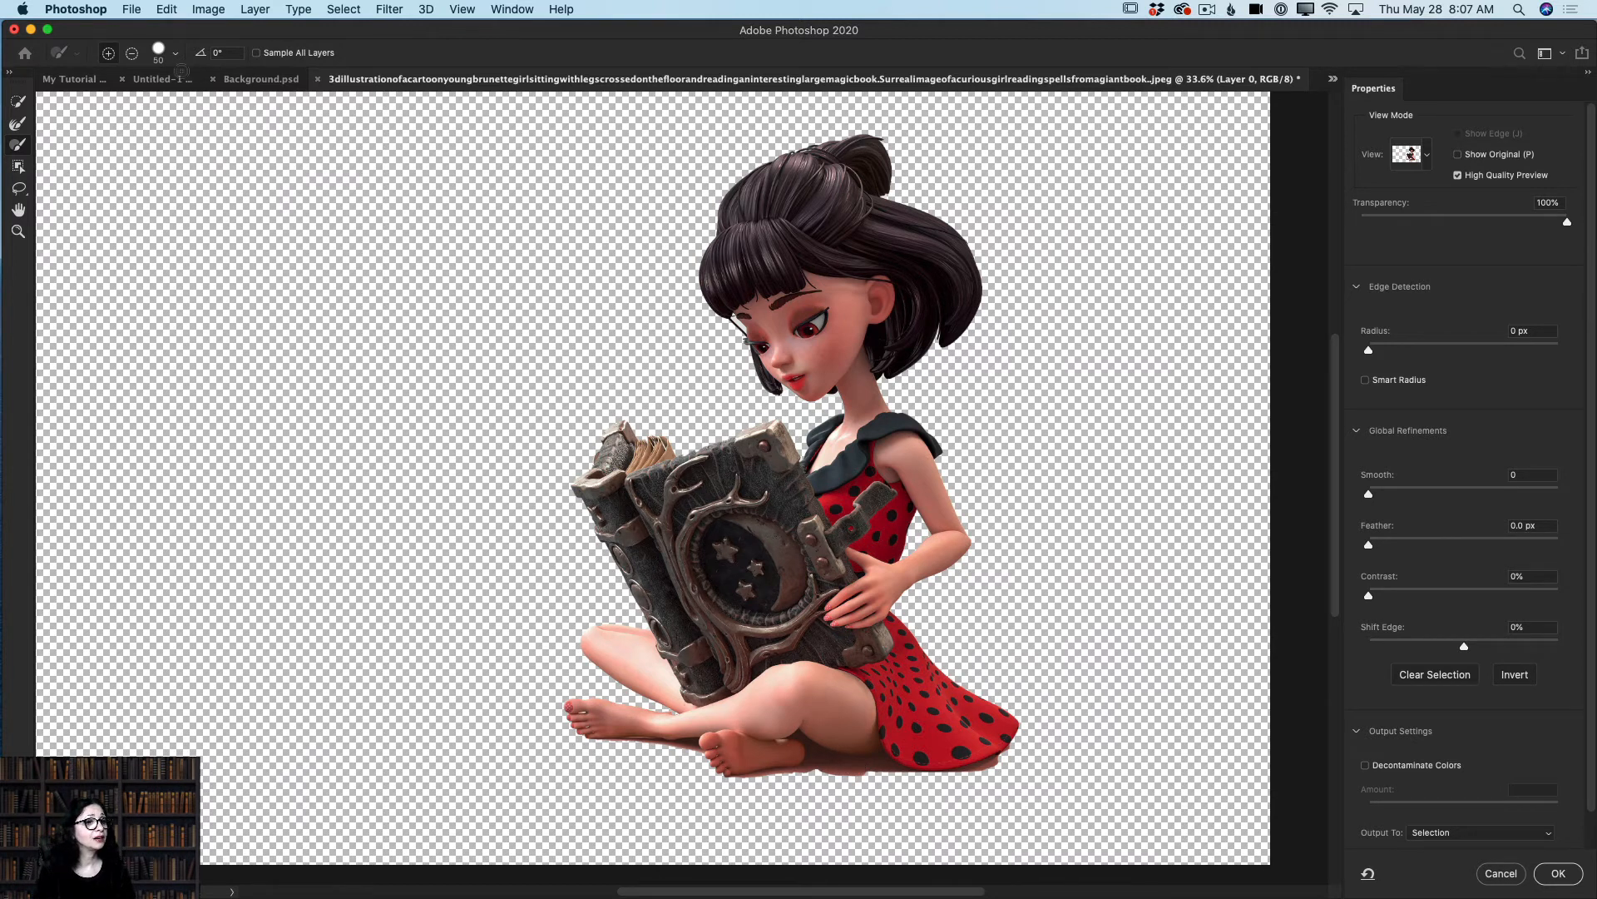
pyautogui.click(133, 55)
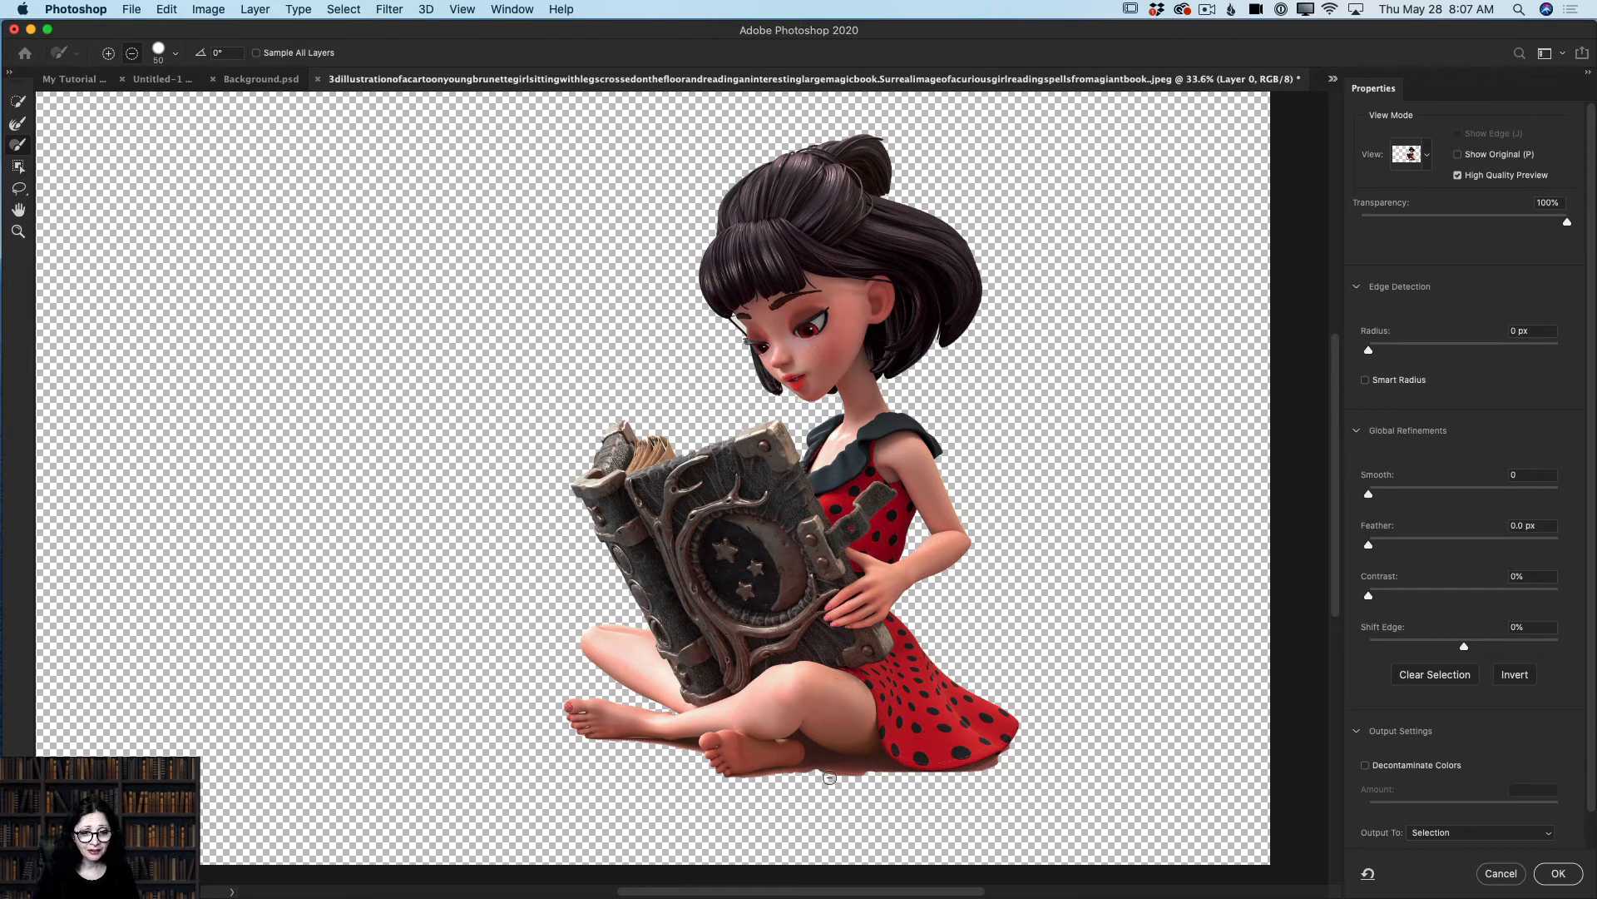
pyautogui.moveTo(820, 773); pyautogui.dragTo(867, 772)
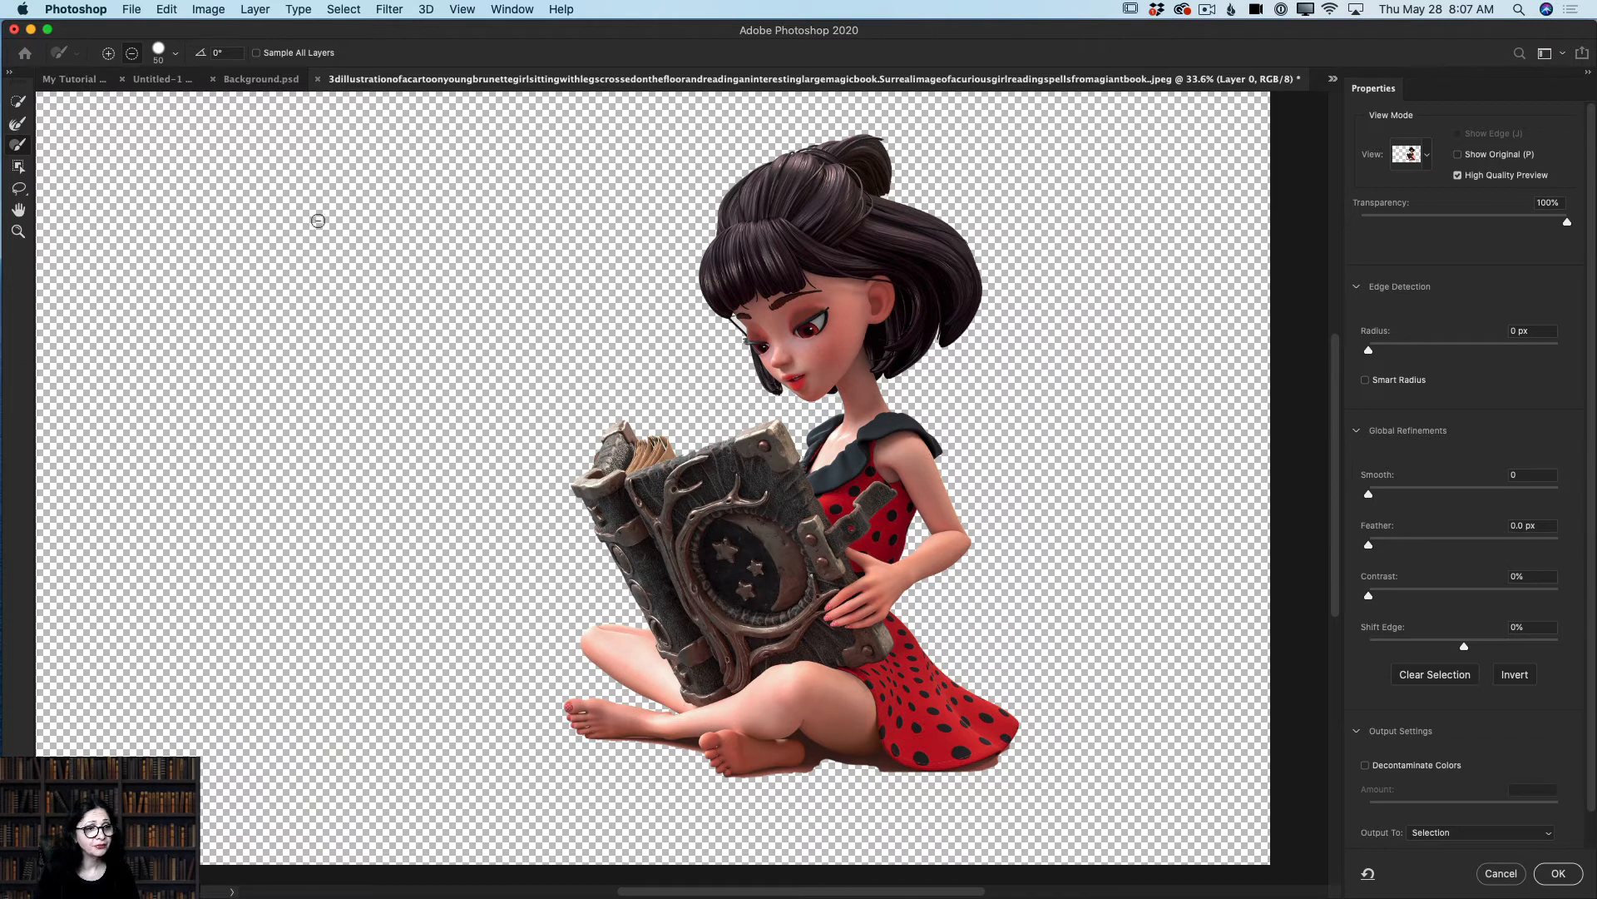
# Step: Switch the Brush Tool back to adding, check its brush settings, and set the brush angle to -18°
pyautogui.click(109, 54)
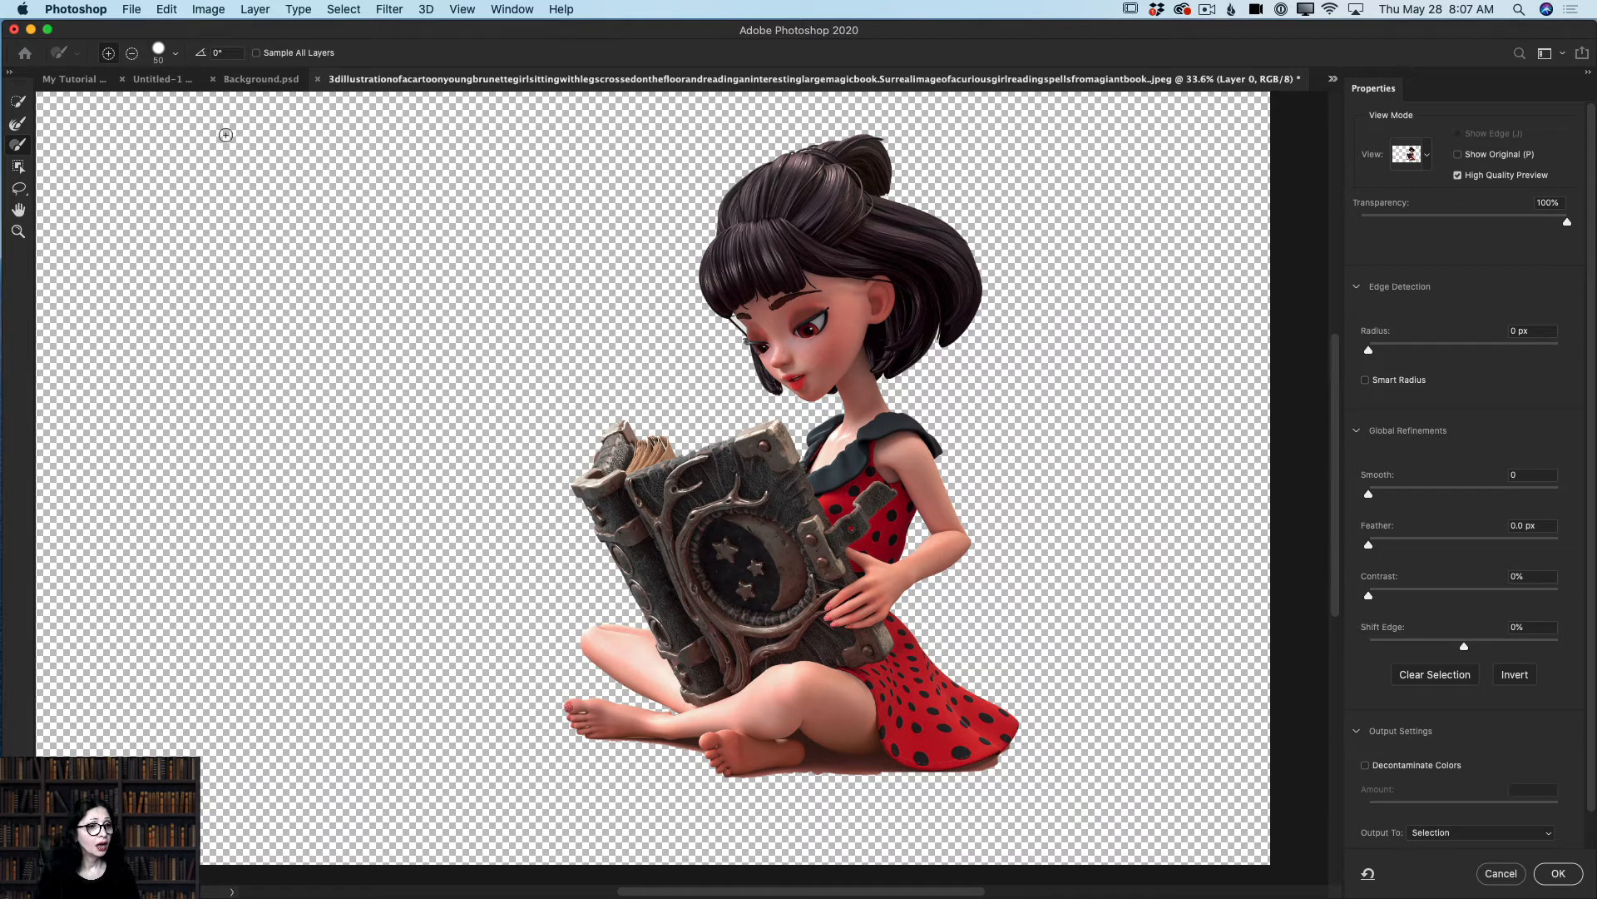
pyautogui.click(162, 54)
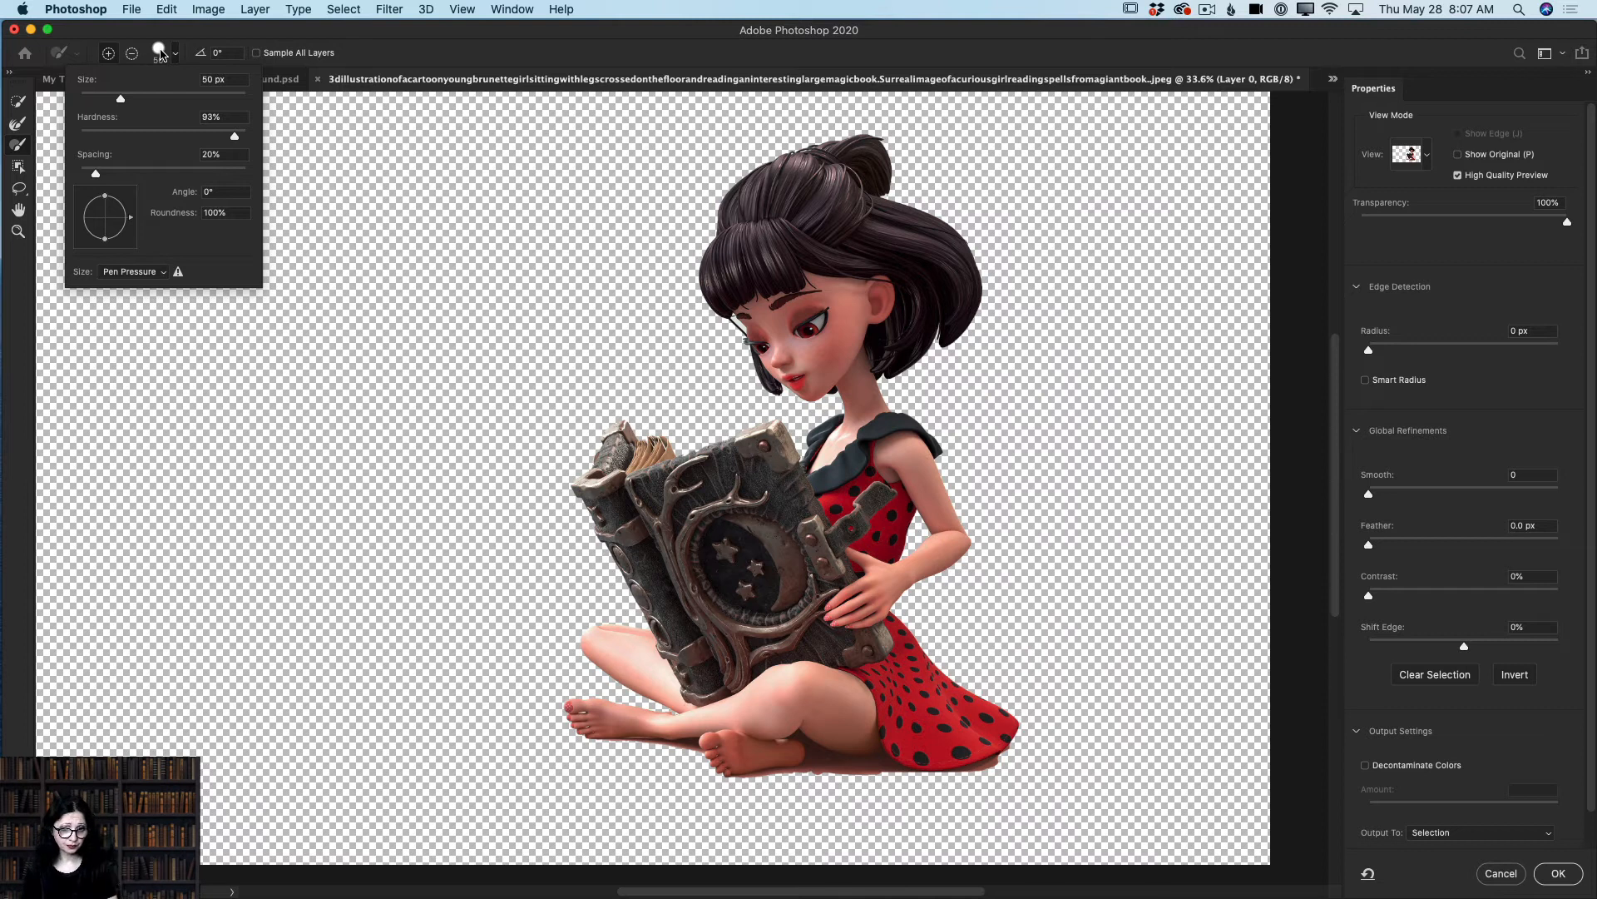
pyautogui.click(201, 56)
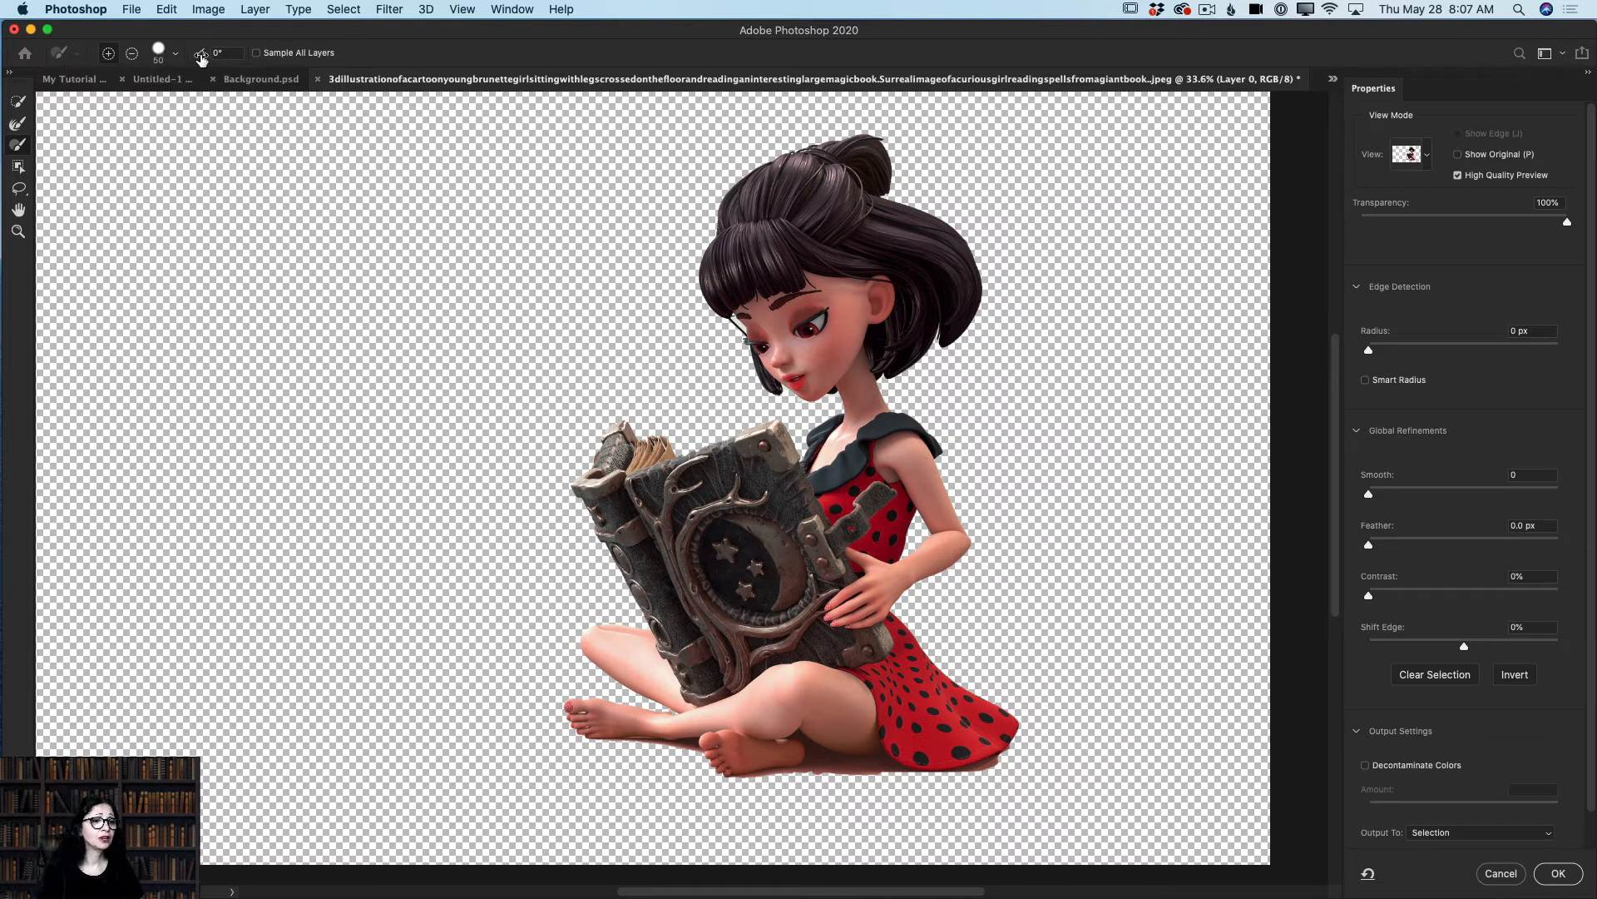
pyautogui.moveTo(200, 57); pyautogui.dragTo(198, 61)
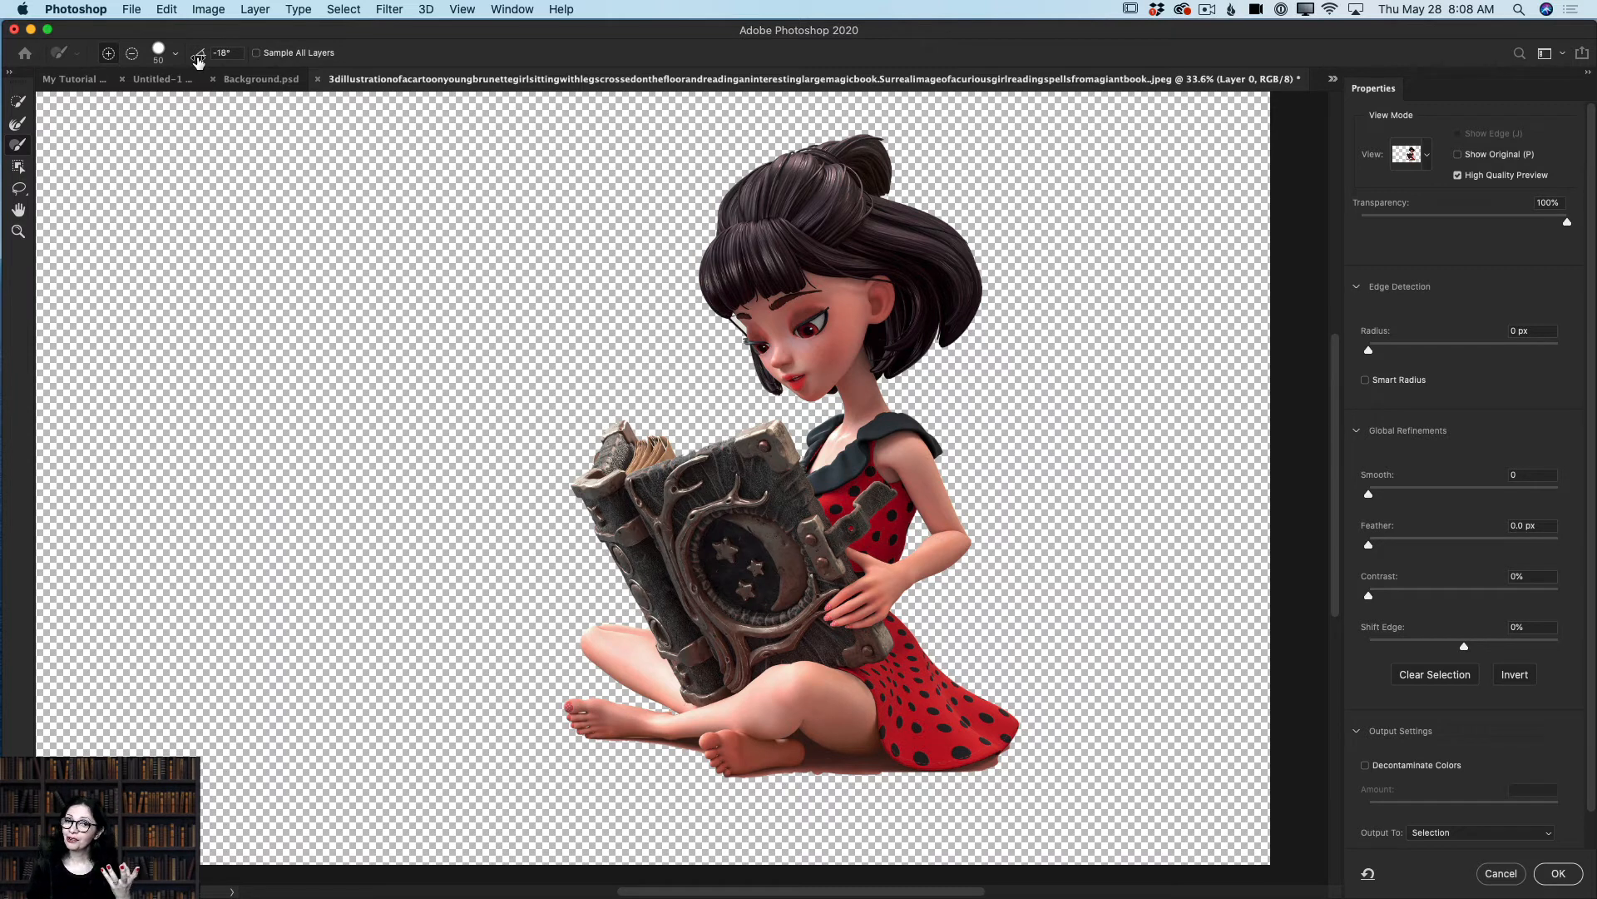
# Step: Compare the cutout with the original background in Onion Skin view at 0% and 47% transparency, and finish at 100%
pyautogui.click(1430, 156)
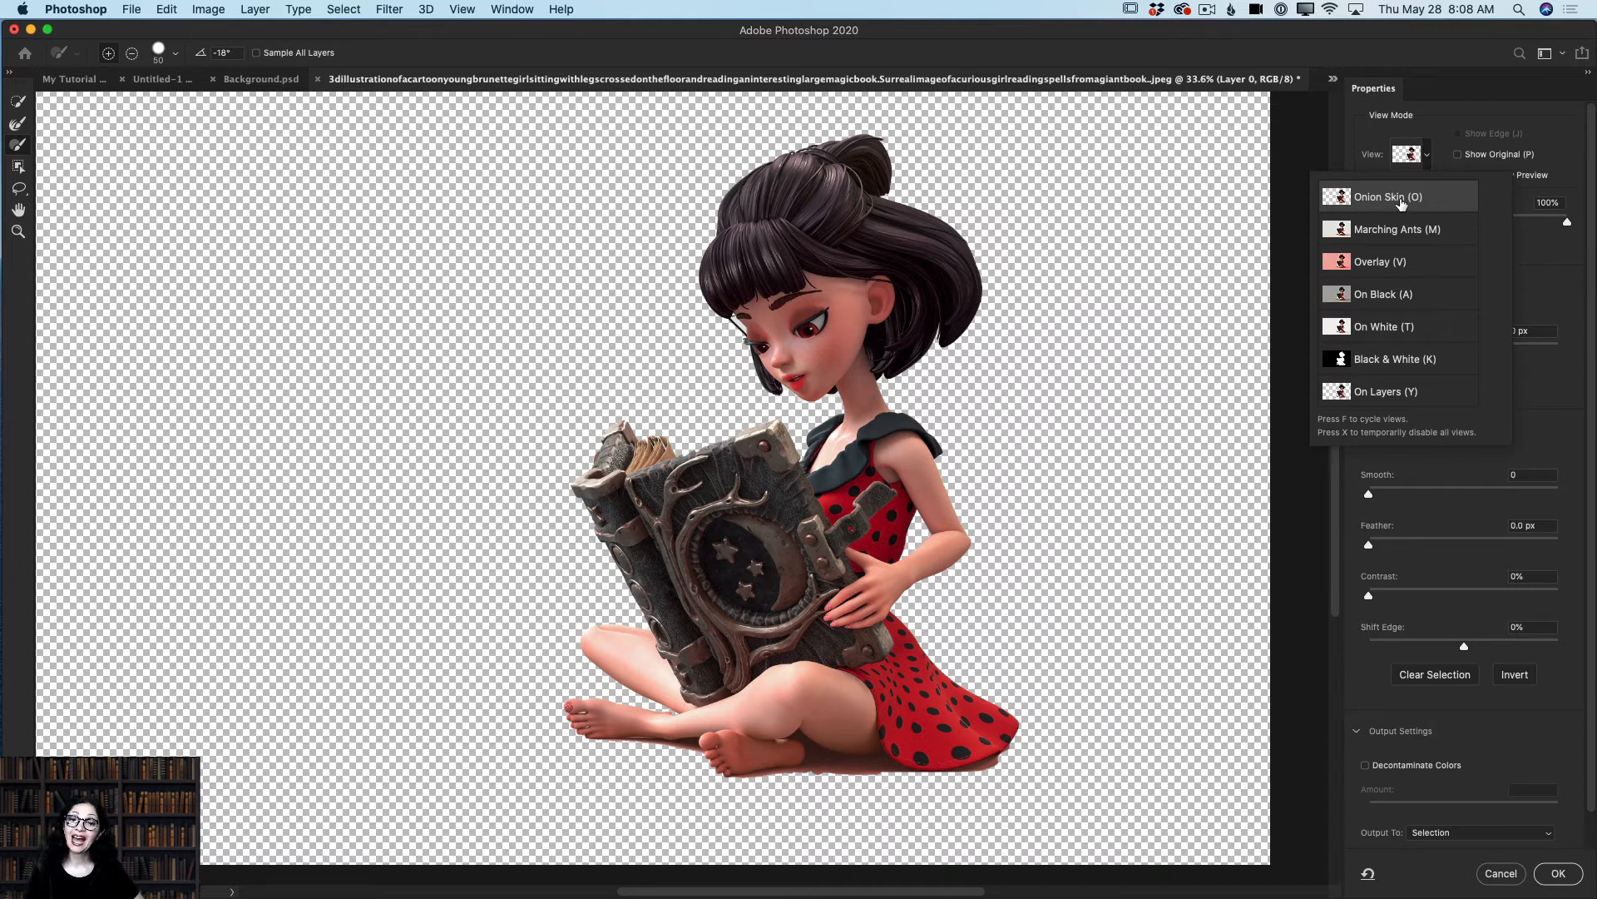
pyautogui.click(1572, 123)
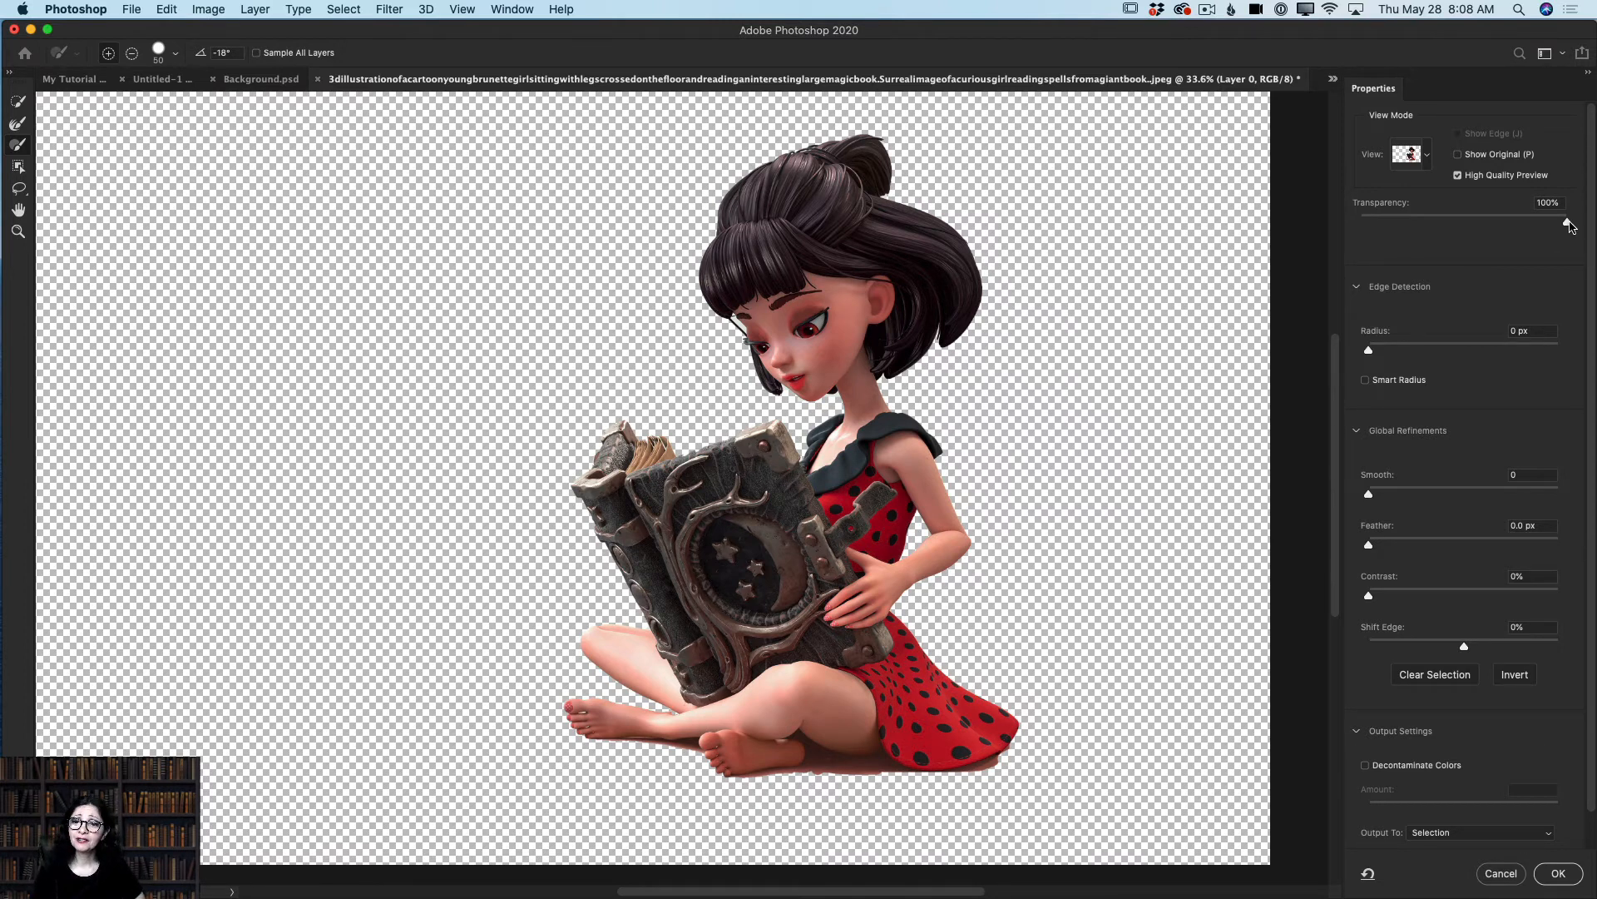
pyautogui.moveTo(1569, 224); pyautogui.dragTo(1352, 223)
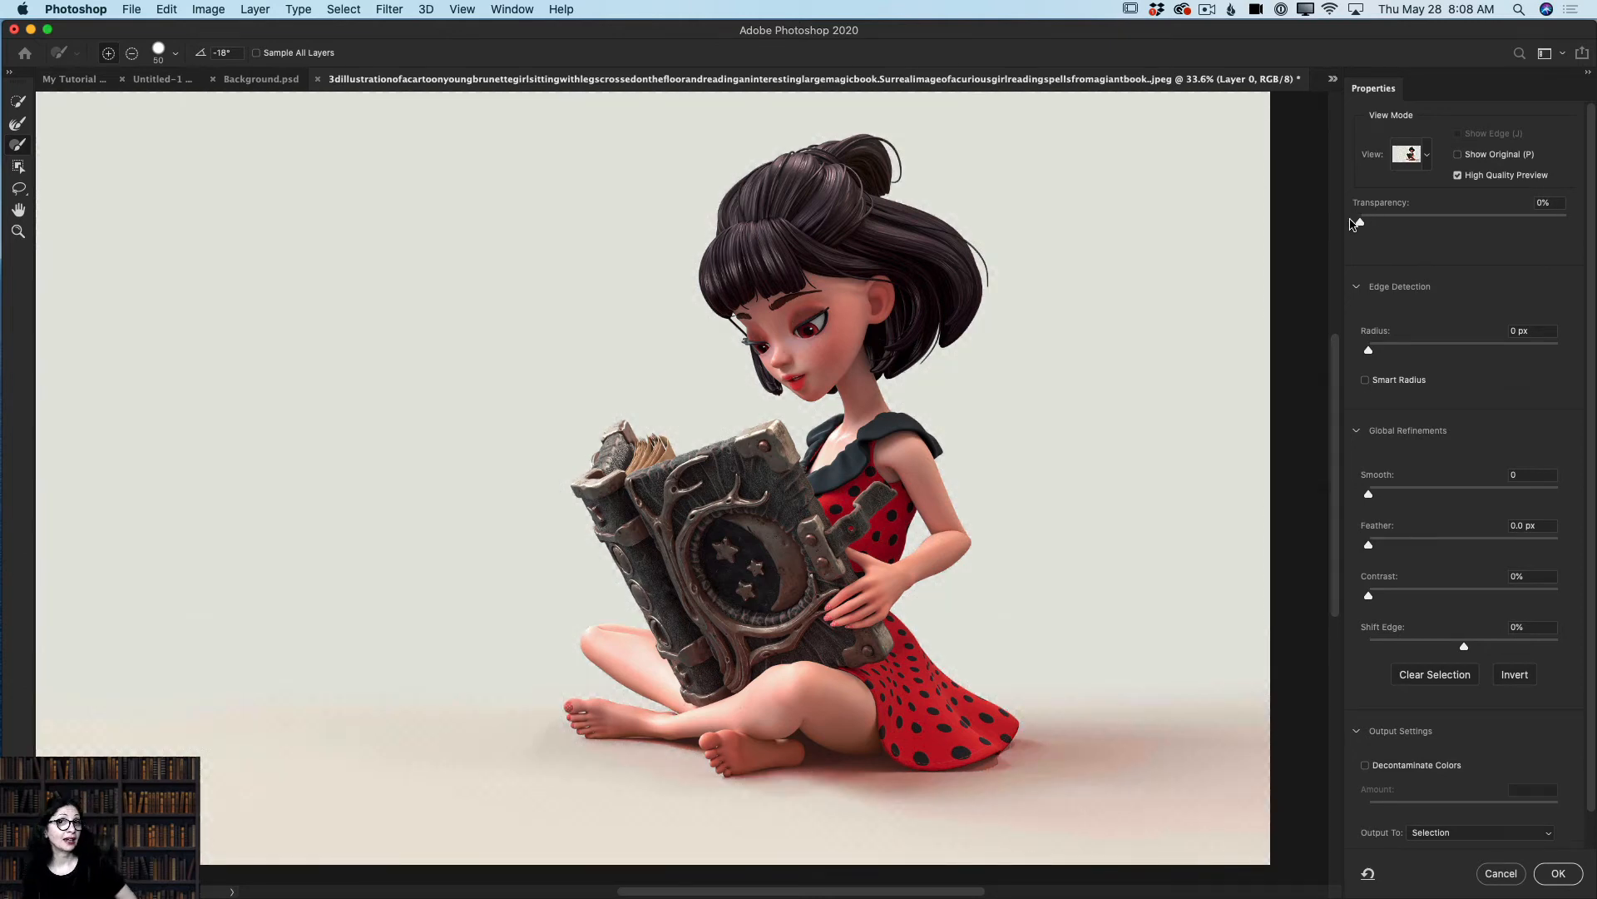
pyautogui.moveTo(1358, 223); pyautogui.dragTo(1567, 223)
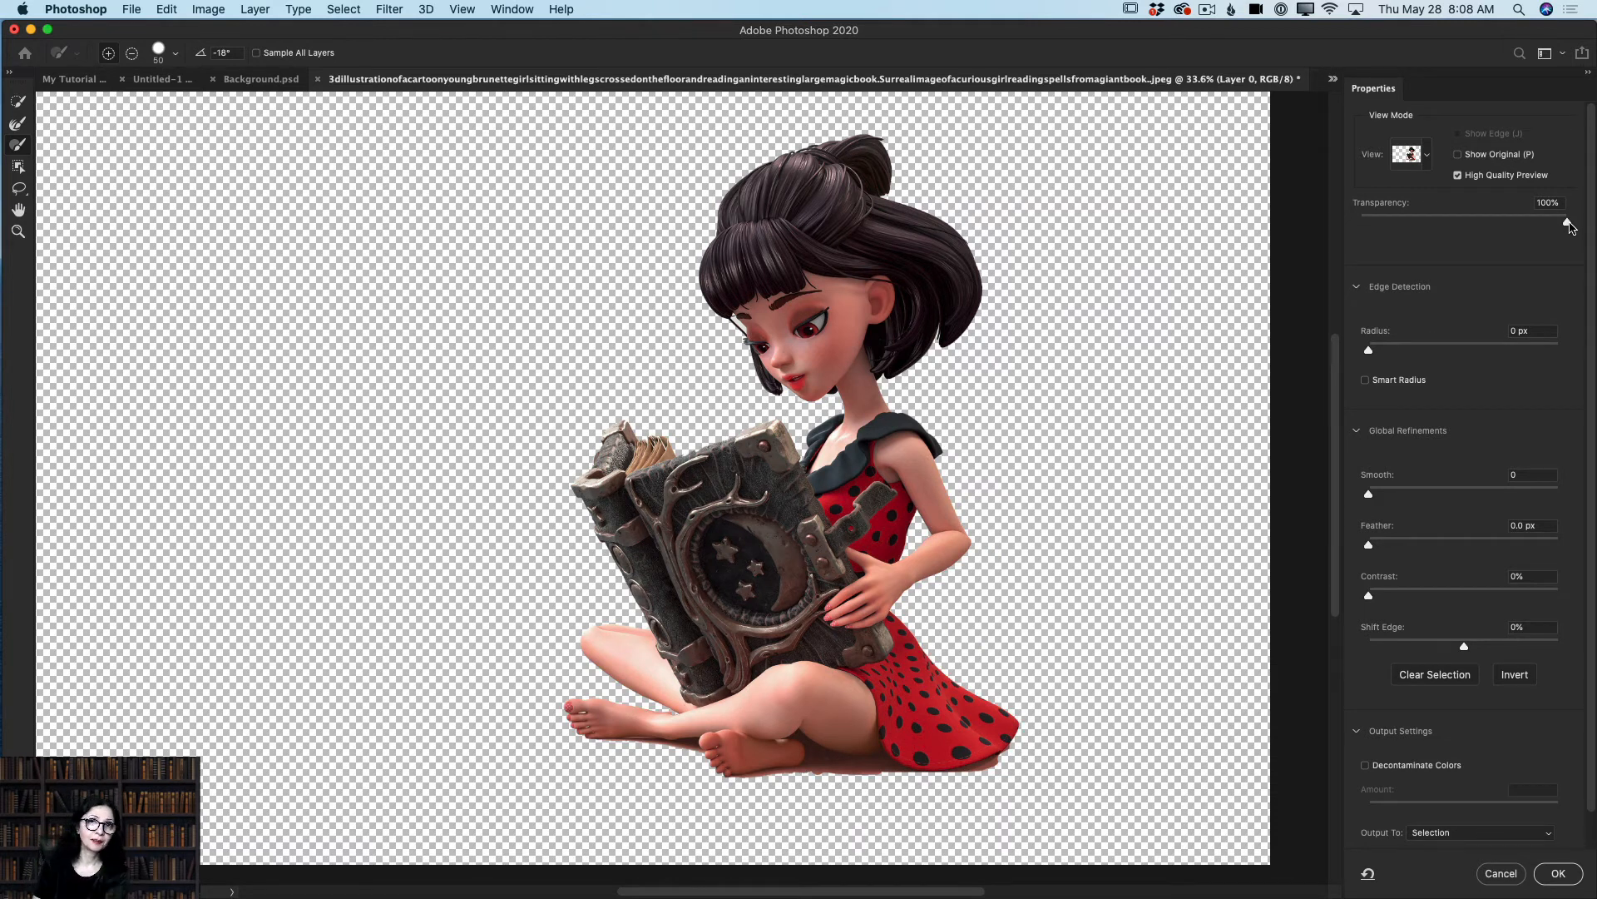
pyautogui.moveTo(1570, 227); pyautogui.dragTo(1458, 227)
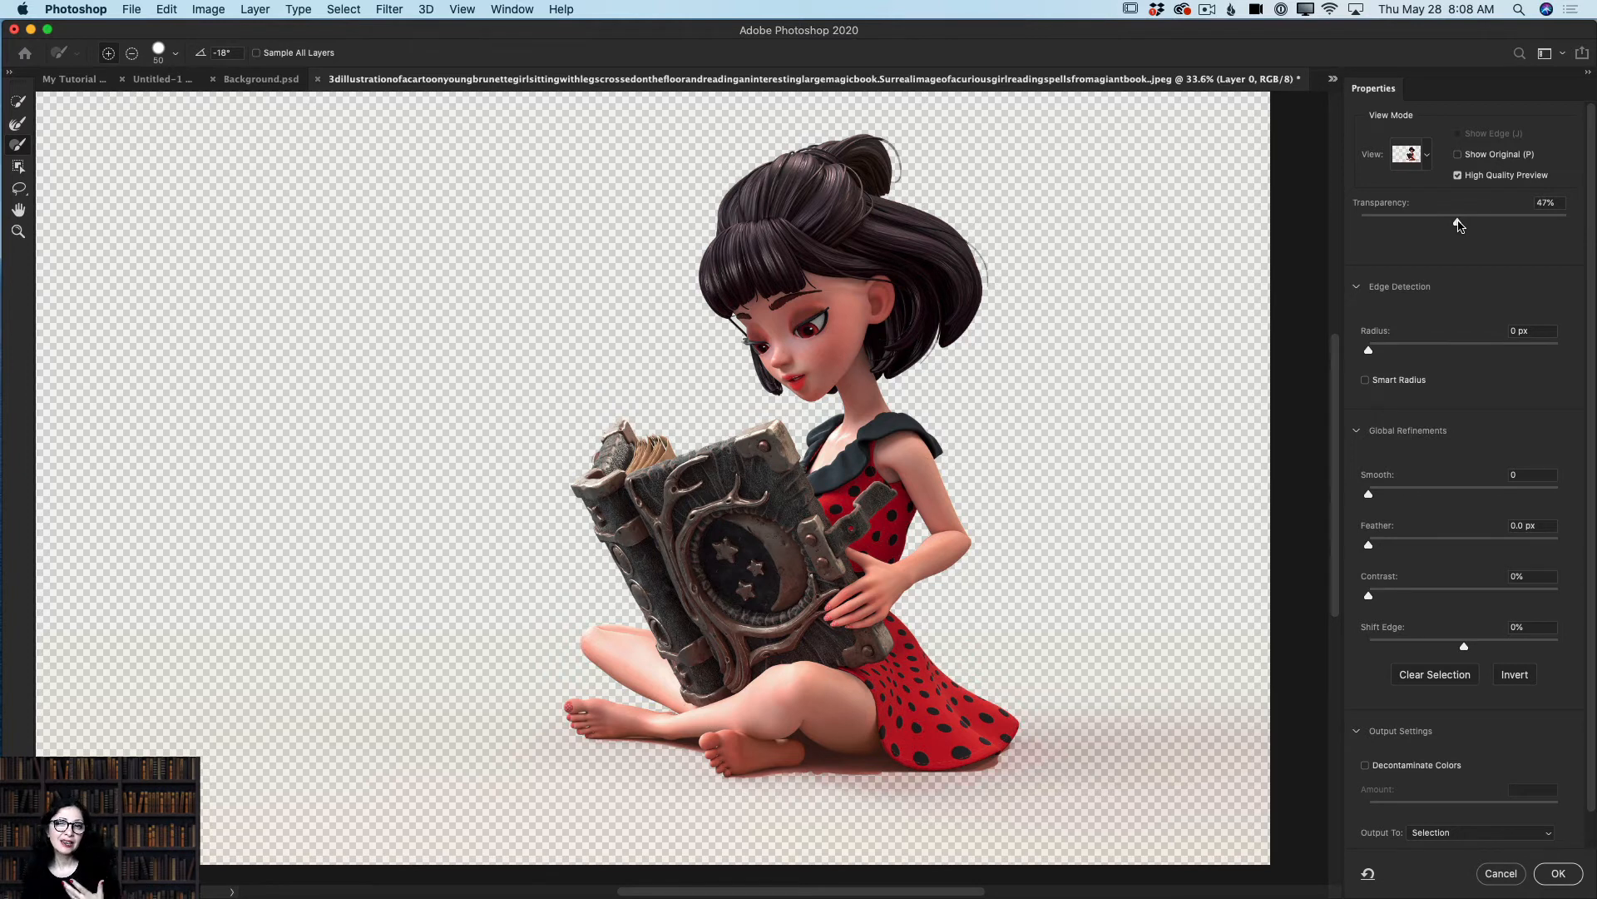
pyautogui.moveTo(1459, 224); pyautogui.dragTo(1458, 223)
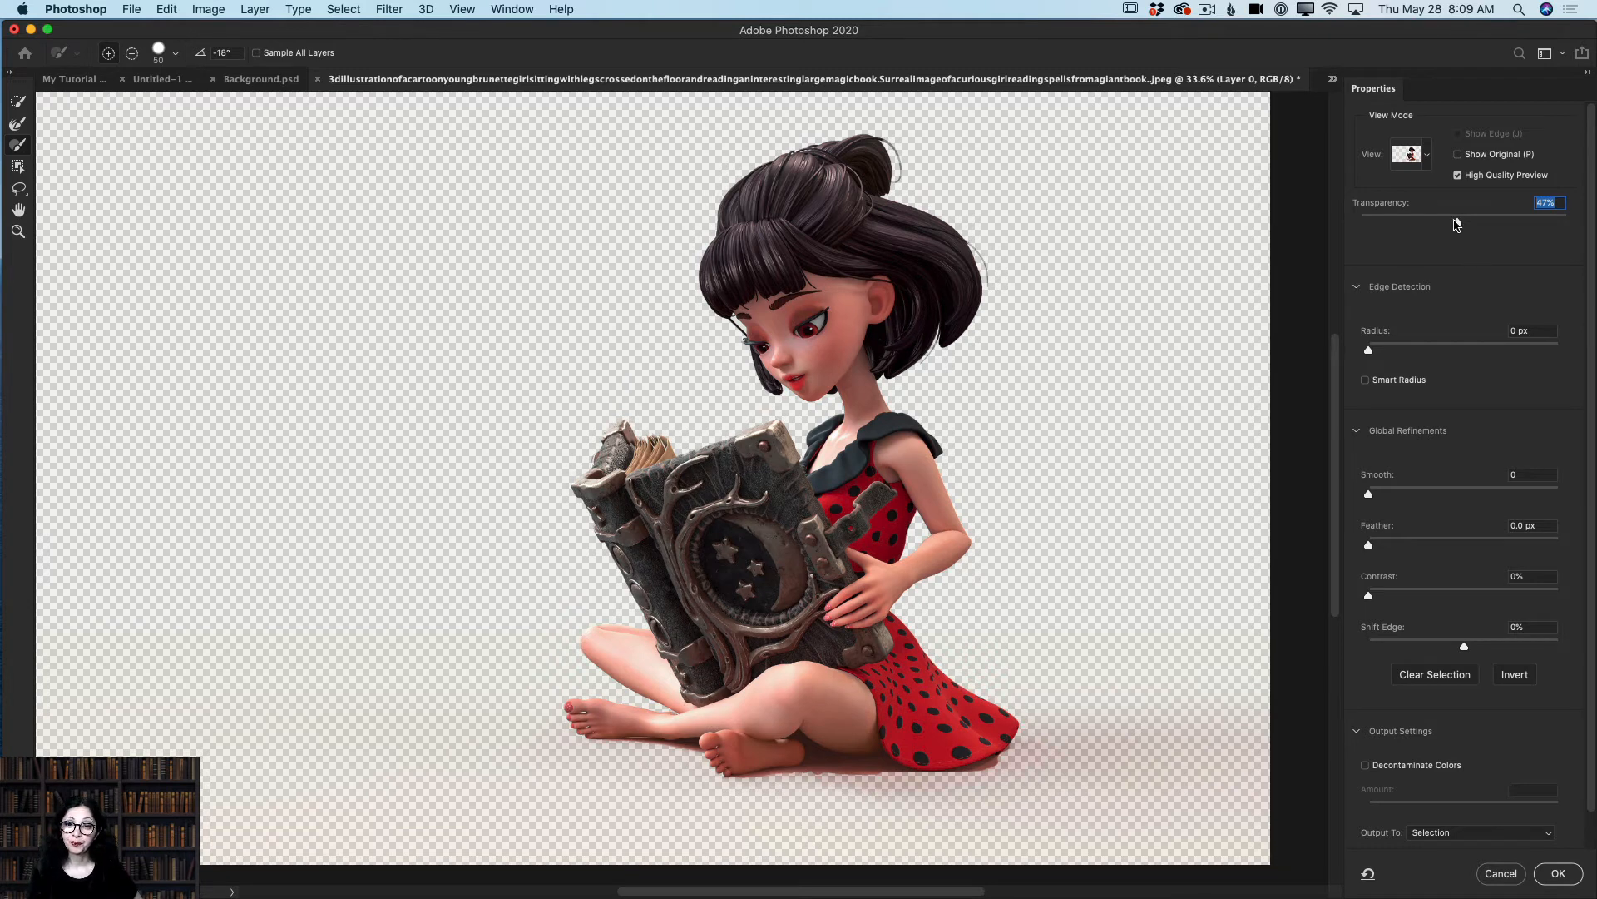
pyautogui.moveTo(1458, 222); pyautogui.dragTo(1582, 229)
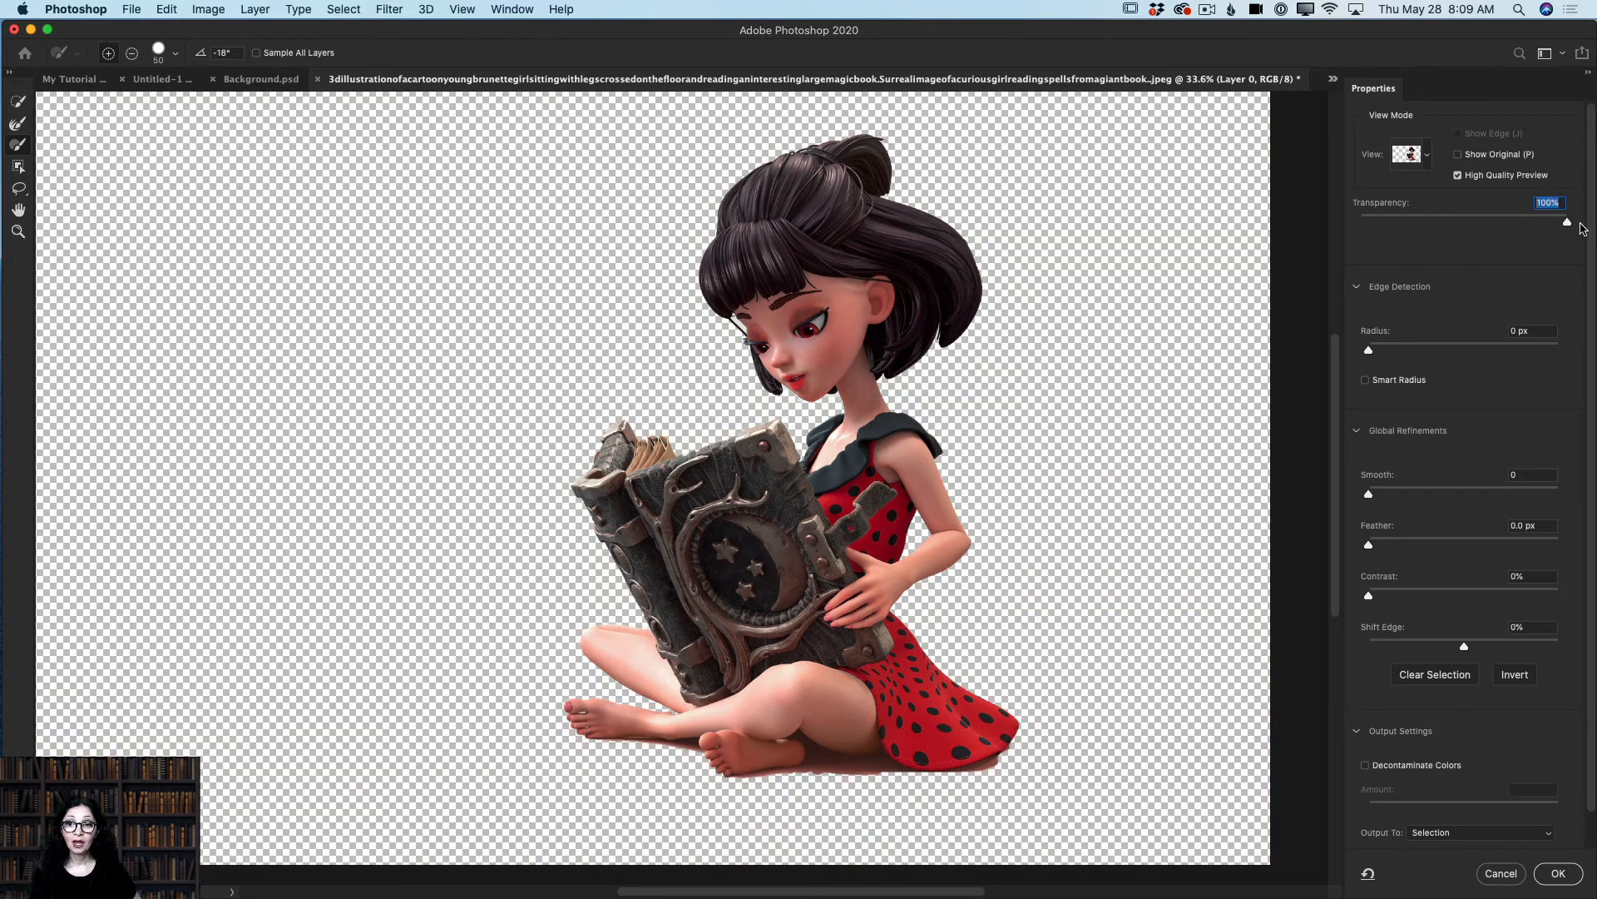
# Step: In Black & White view, refine the hair outline, the figure's bottom edge and the book's top edge with the Refine Edge Brush at size 60
pyautogui.click(1427, 156)
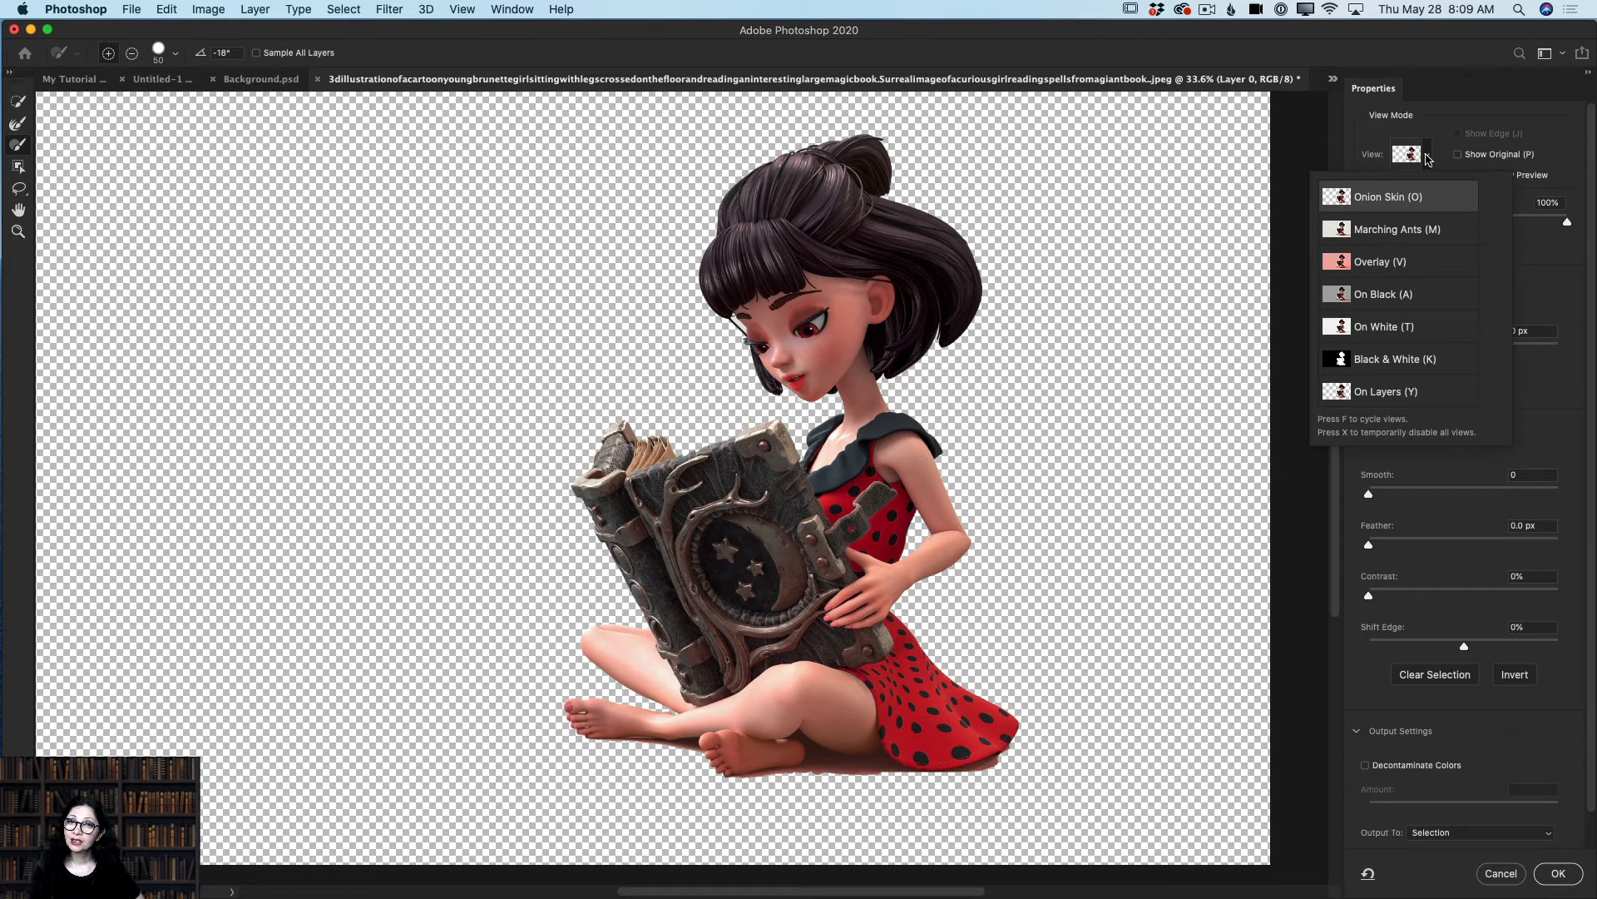
pyautogui.click(1394, 368)
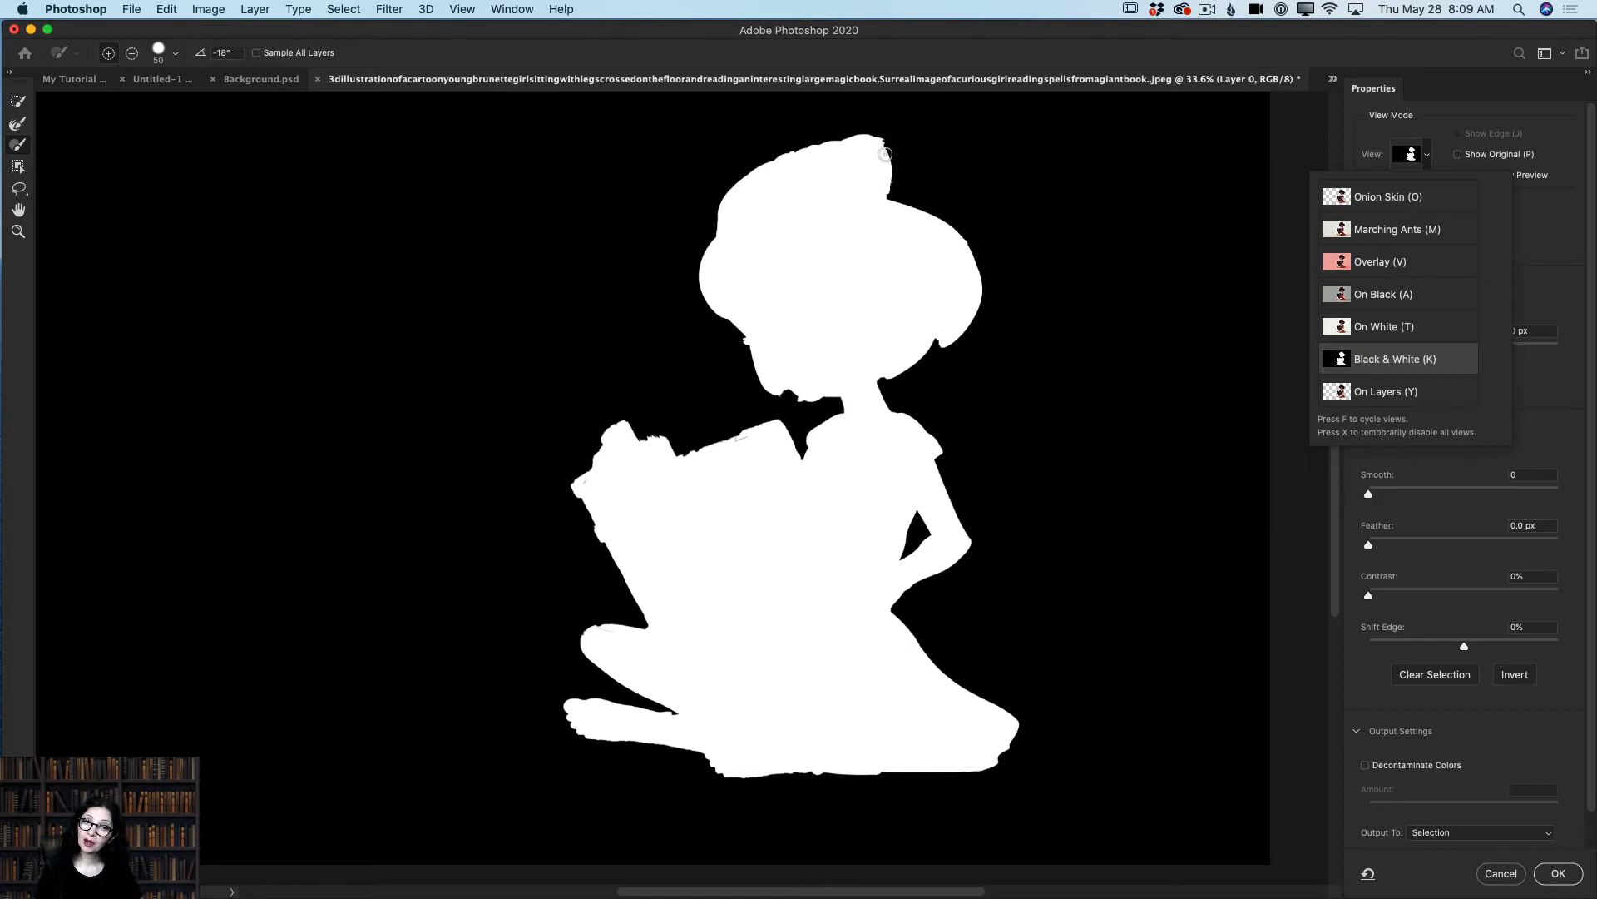
pyautogui.click(22, 123)
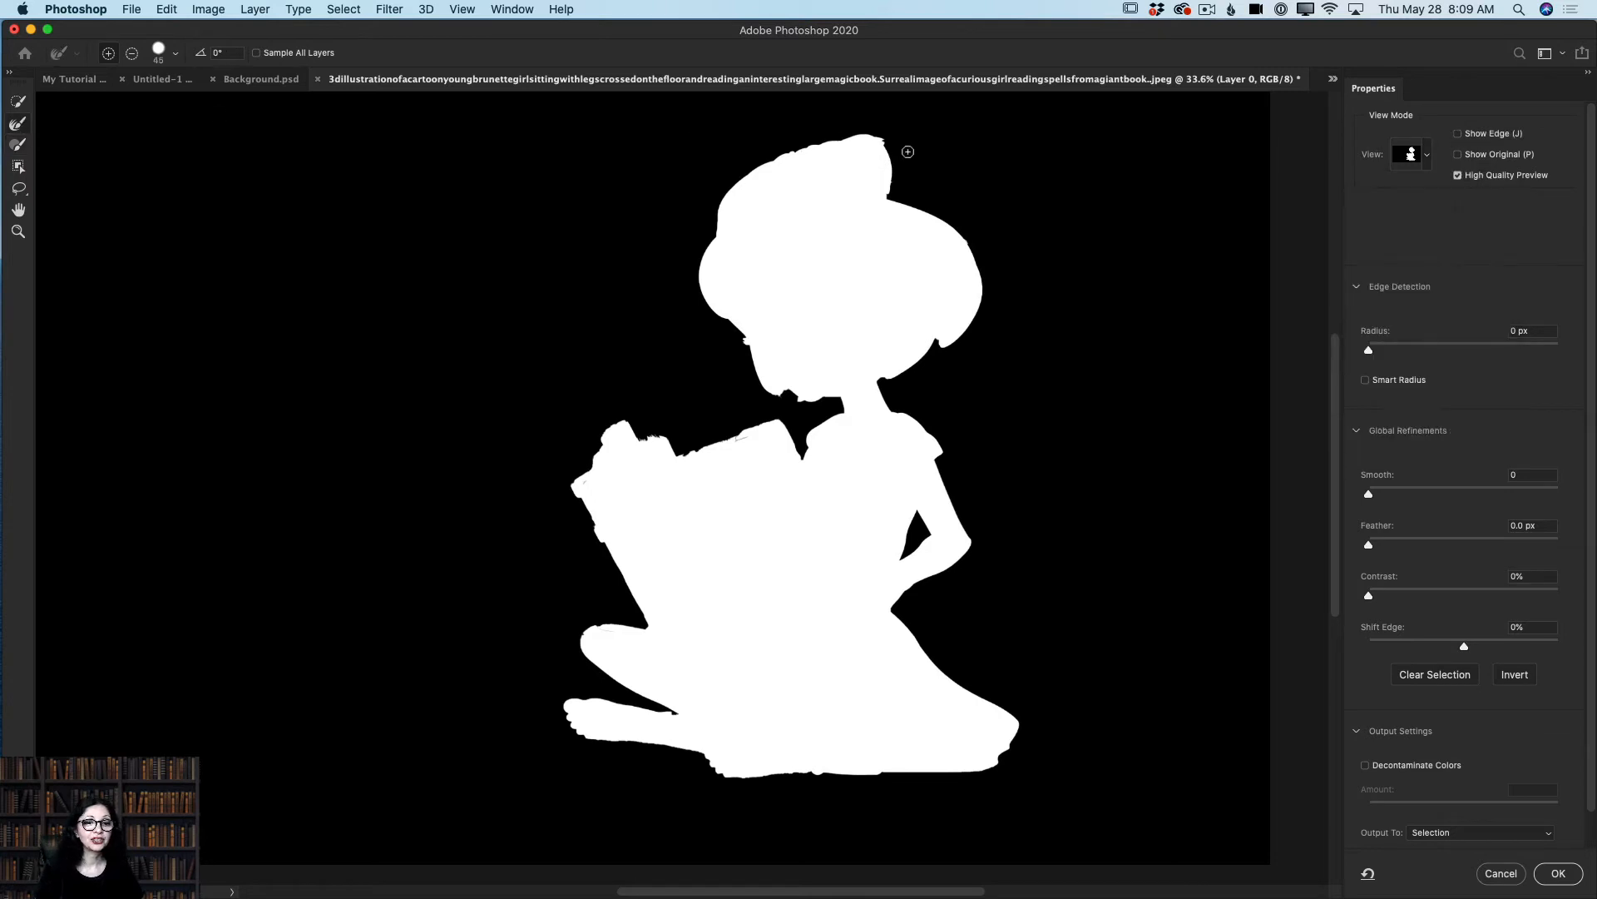
pyautogui.press(']')
pyautogui.press(']')
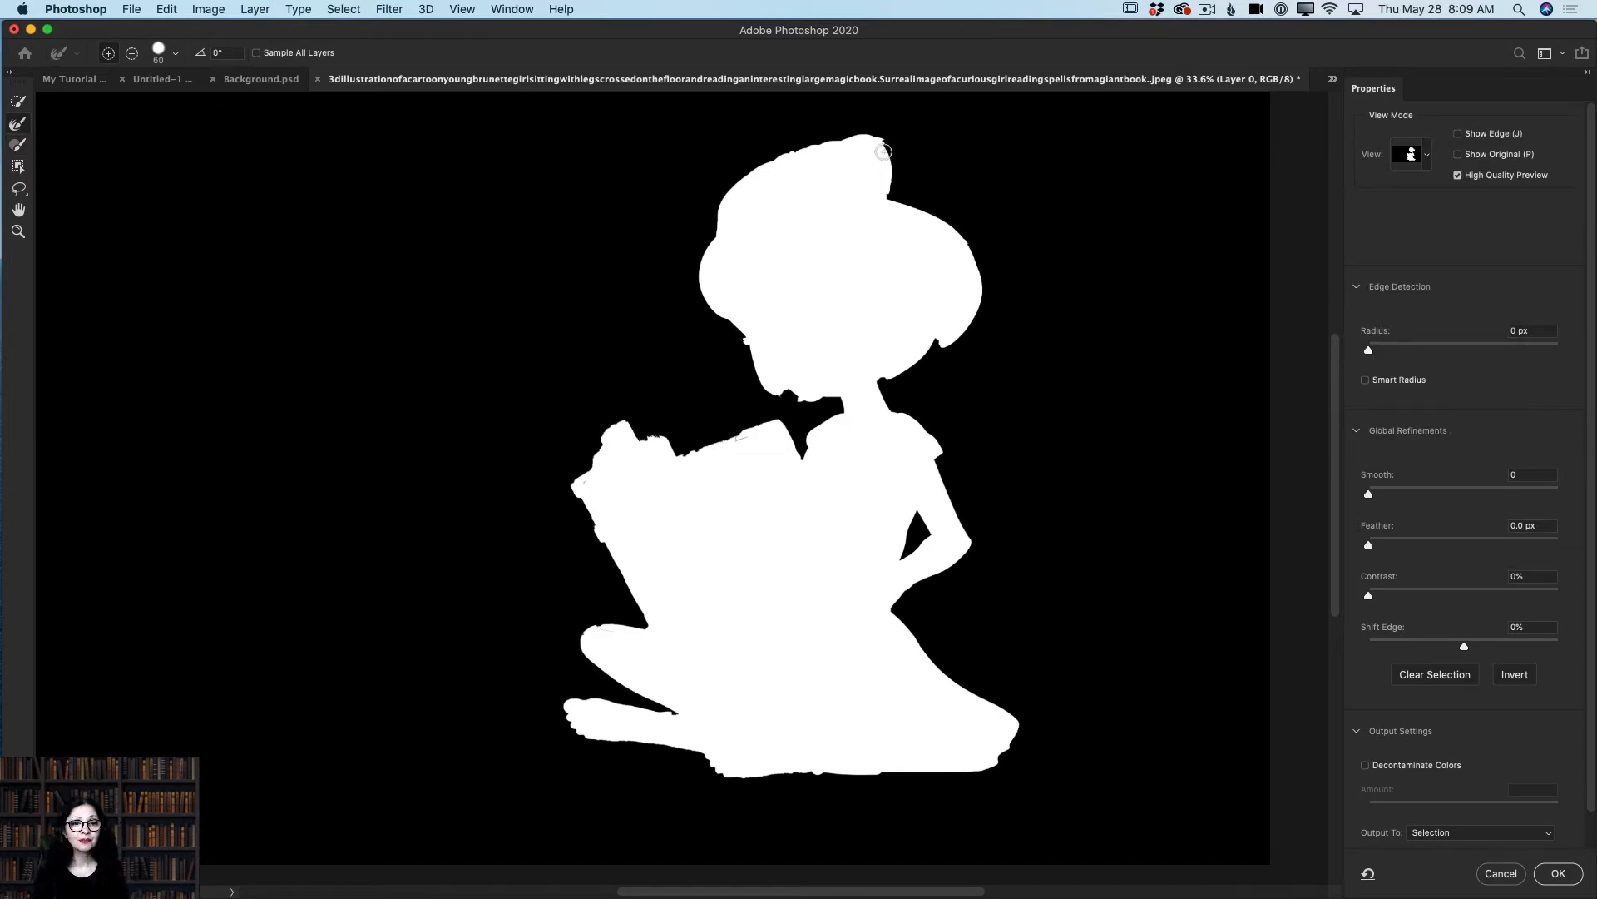
pyautogui.moveTo(880, 146); pyautogui.dragTo(892, 199)
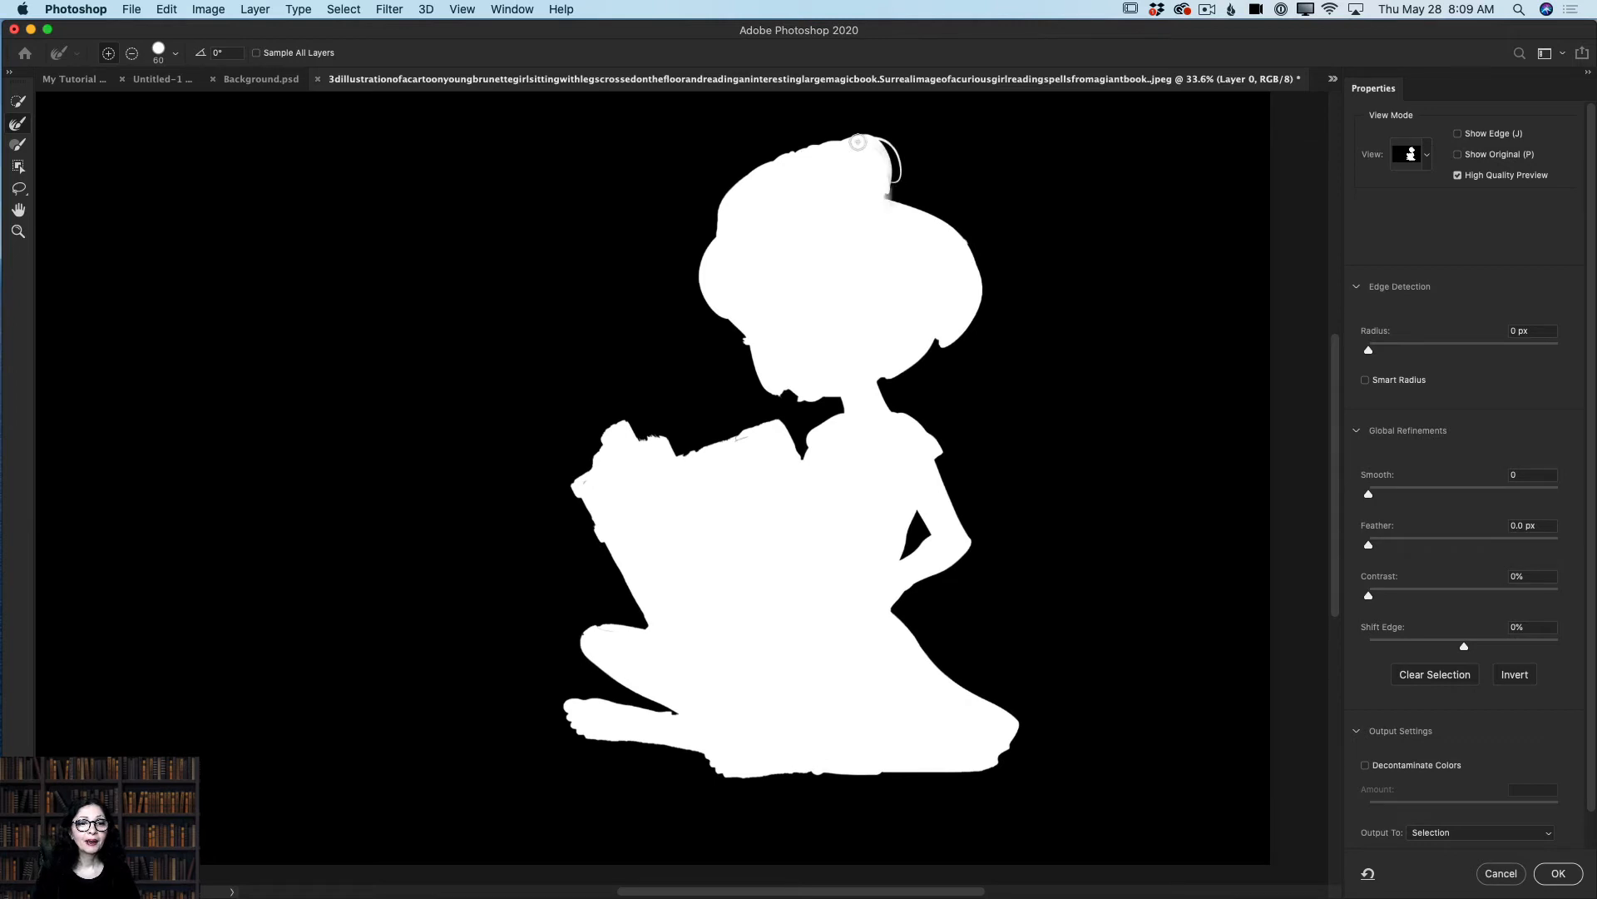
pyautogui.moveTo(859, 142); pyautogui.dragTo(746, 168)
pyautogui.moveTo(886, 185)
pyautogui.mouseDown()
pyautogui.moveTo(951, 223)
pyautogui.moveTo(989, 295)
pyautogui.moveTo(895, 377)
pyautogui.mouseUp()
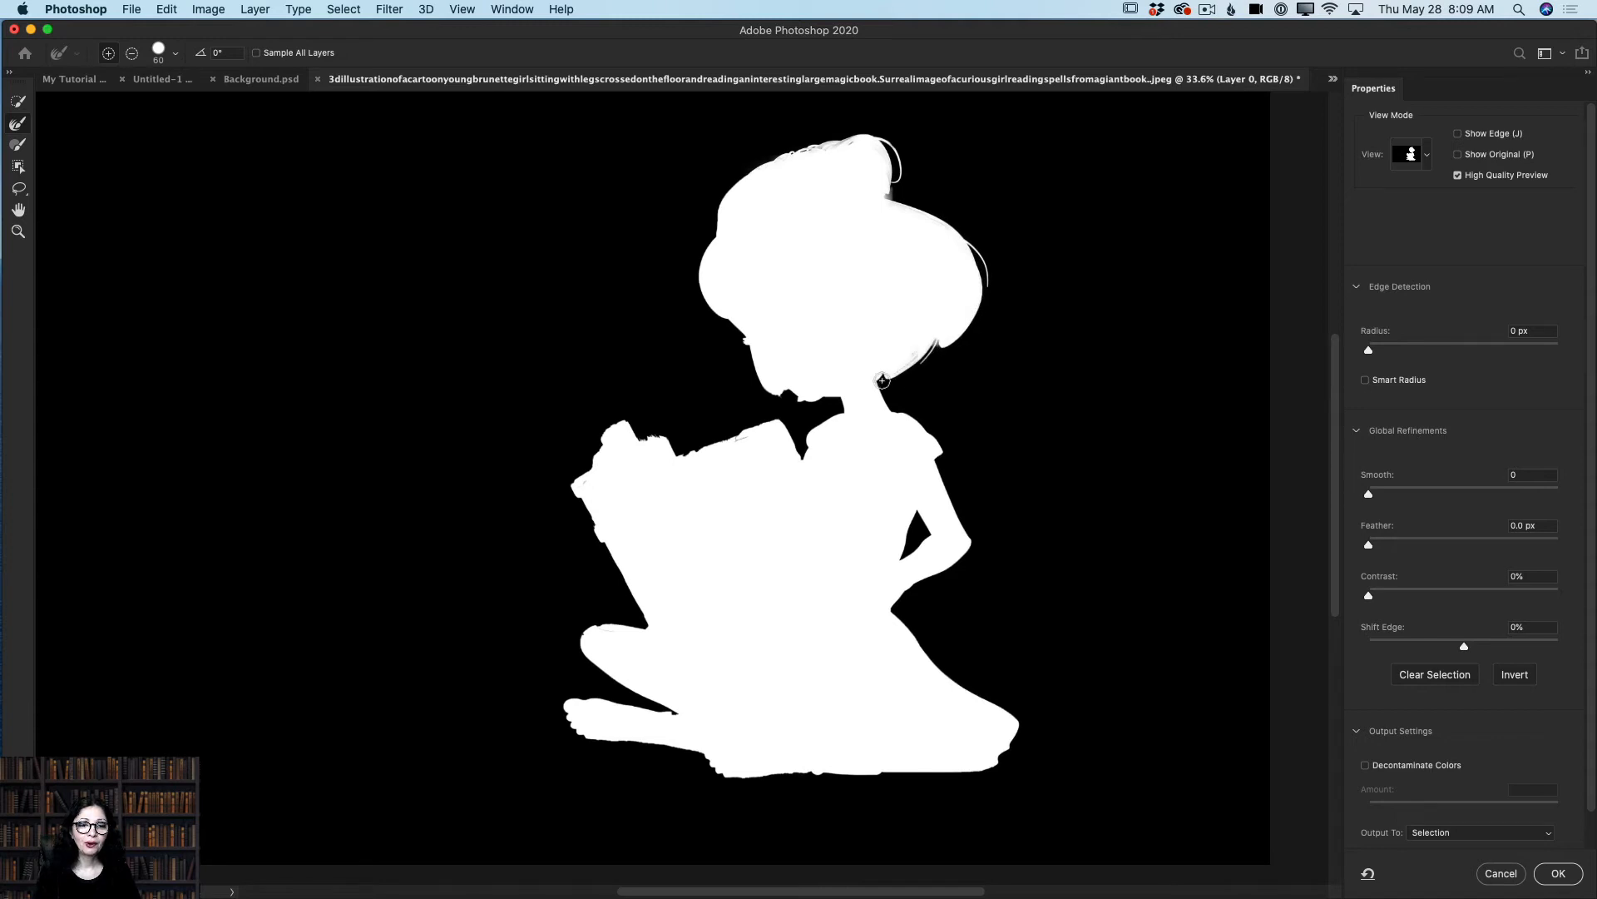
pyautogui.moveTo(713, 239)
pyautogui.mouseDown()
pyautogui.moveTo(698, 292)
pyautogui.moveTo(734, 335)
pyautogui.mouseUp()
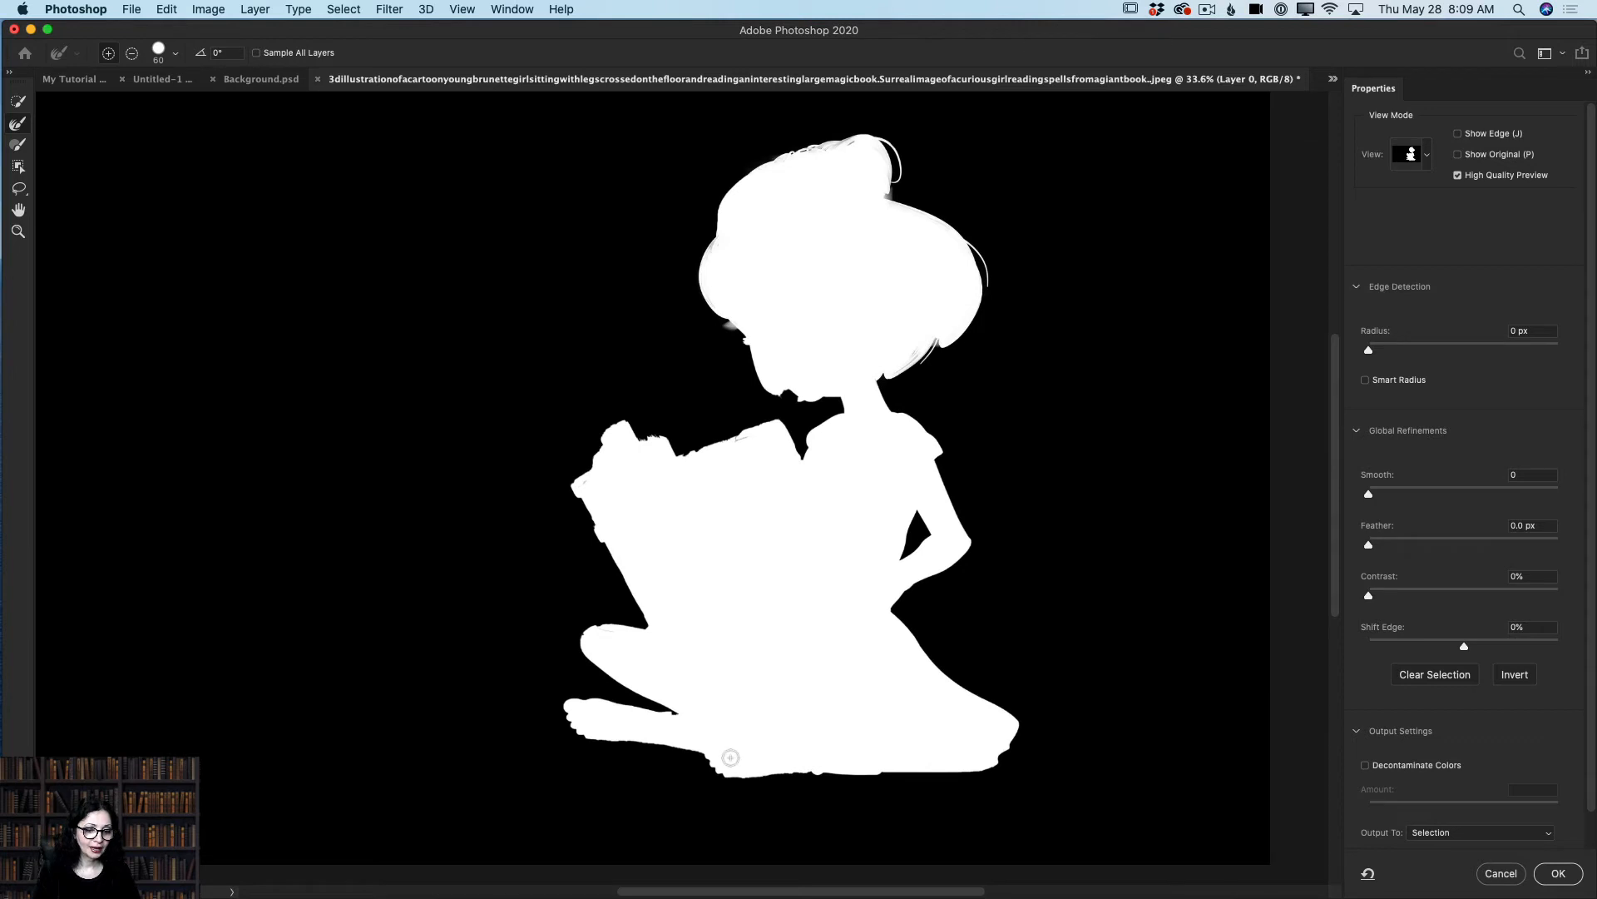
pyautogui.moveTo(732, 777); pyautogui.dragTo(1003, 765)
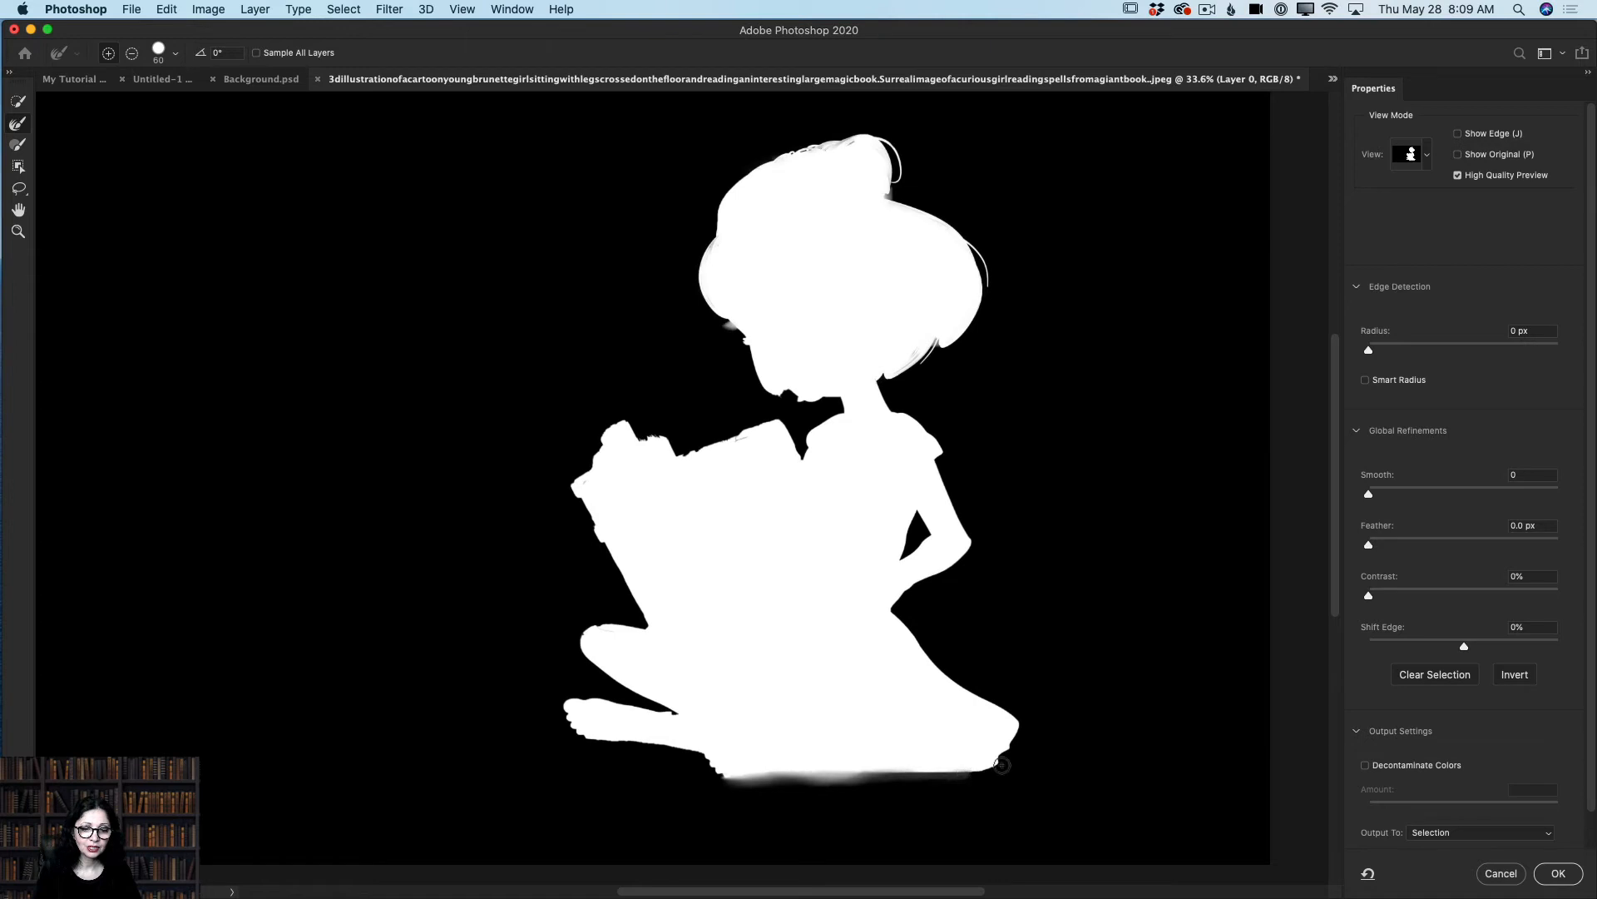
pyautogui.click(743, 433)
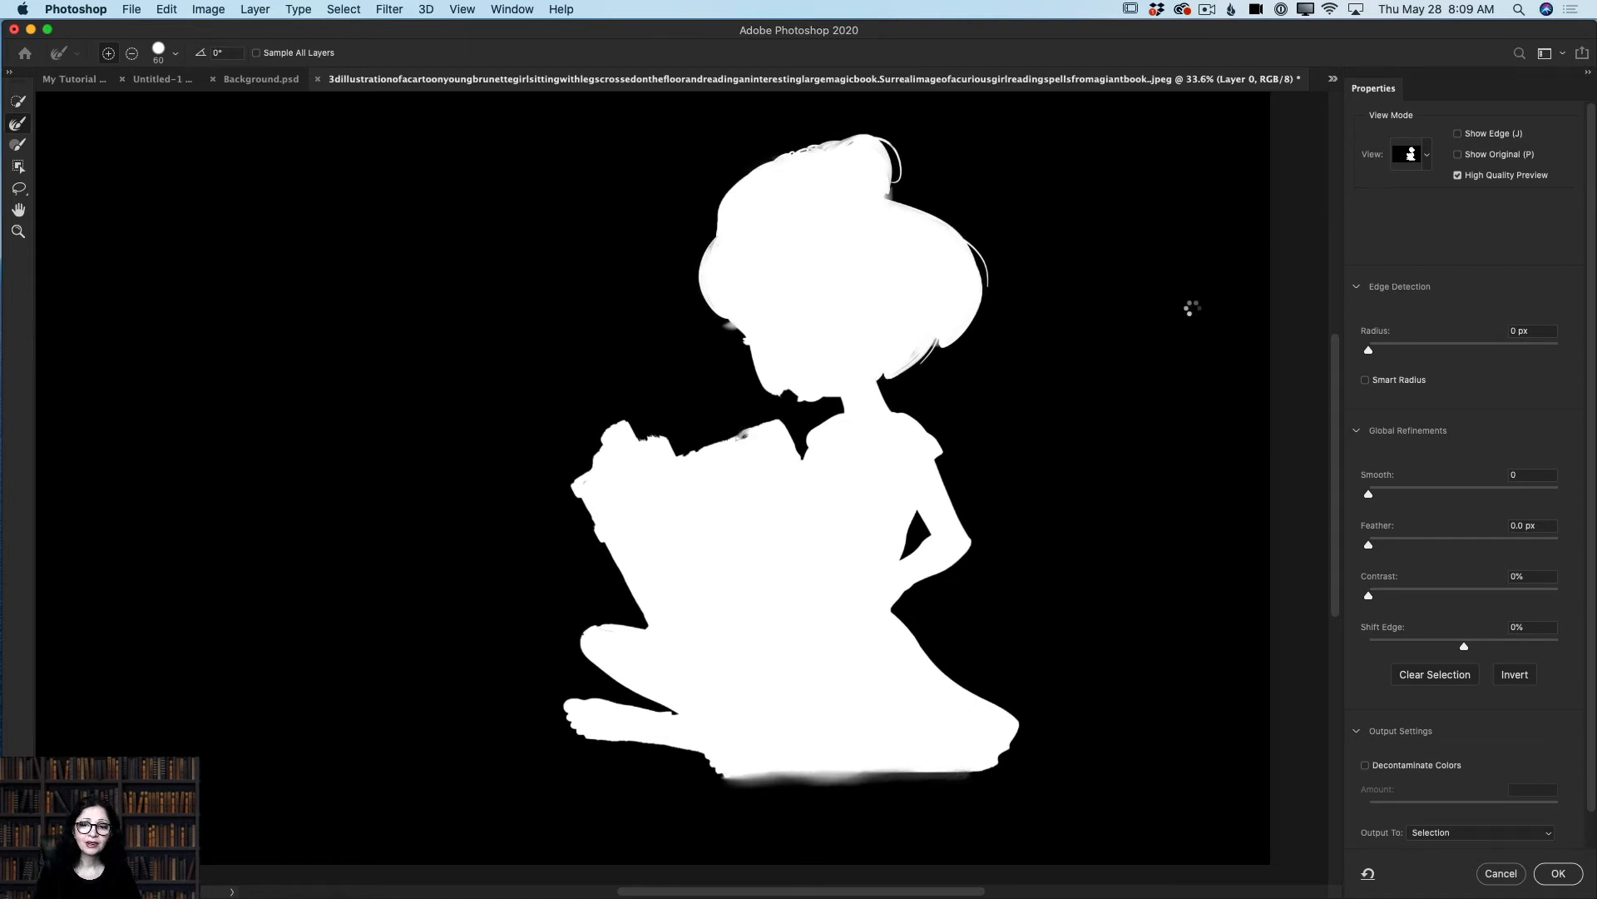
# Step: Switch the selection preview to Overlay and set the Refine Edge Brush to subtract
pyautogui.click(1428, 154)
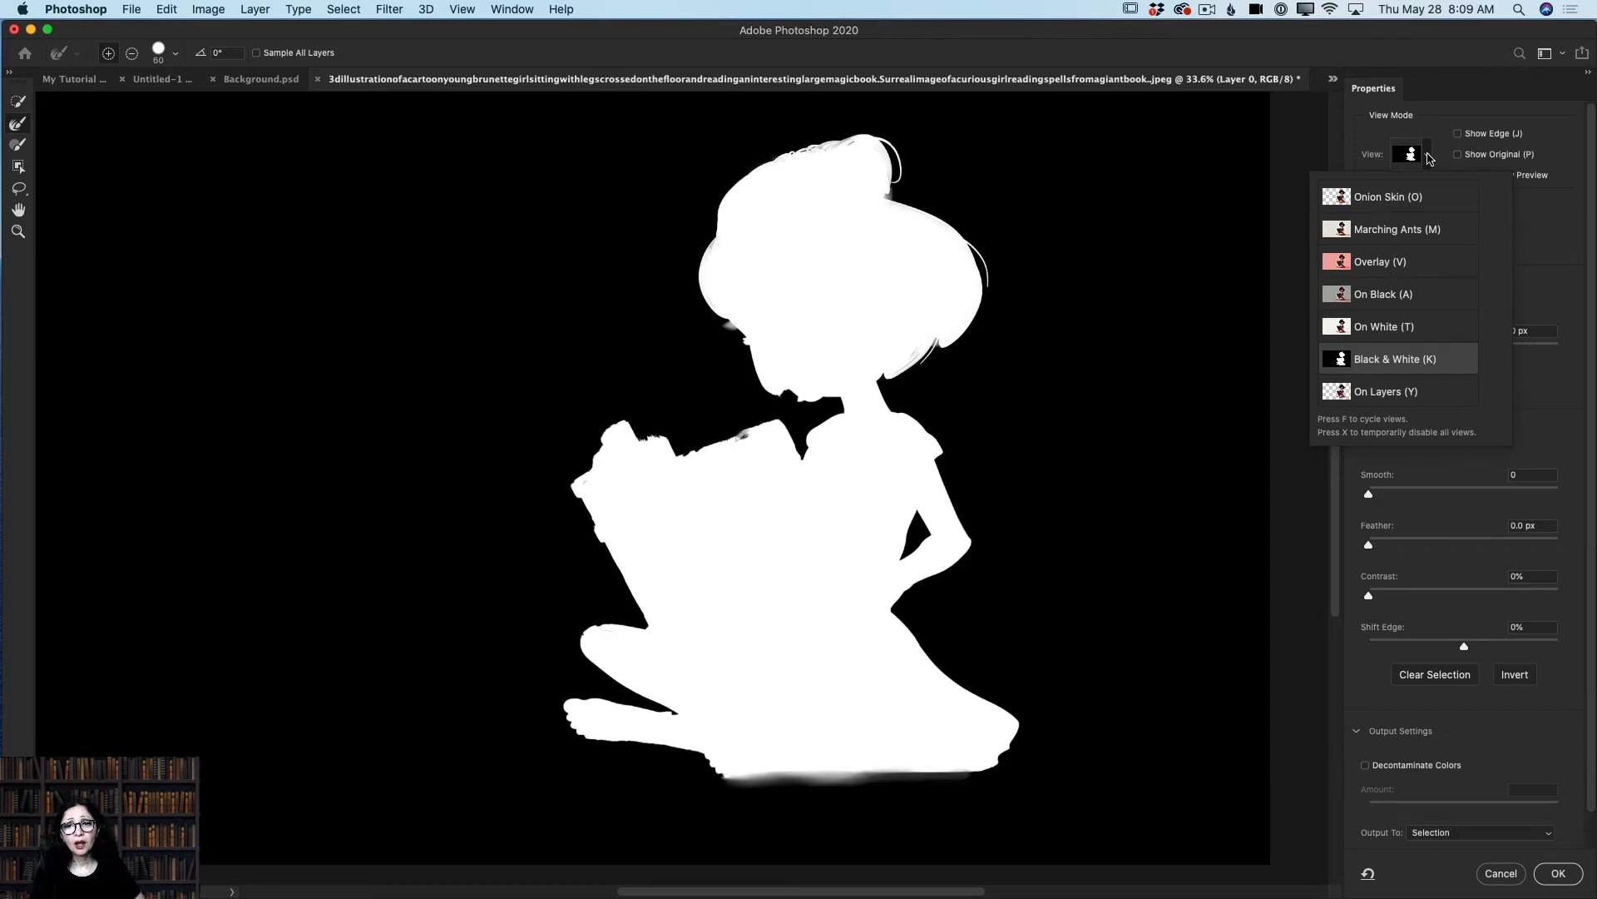
pyautogui.click(1380, 266)
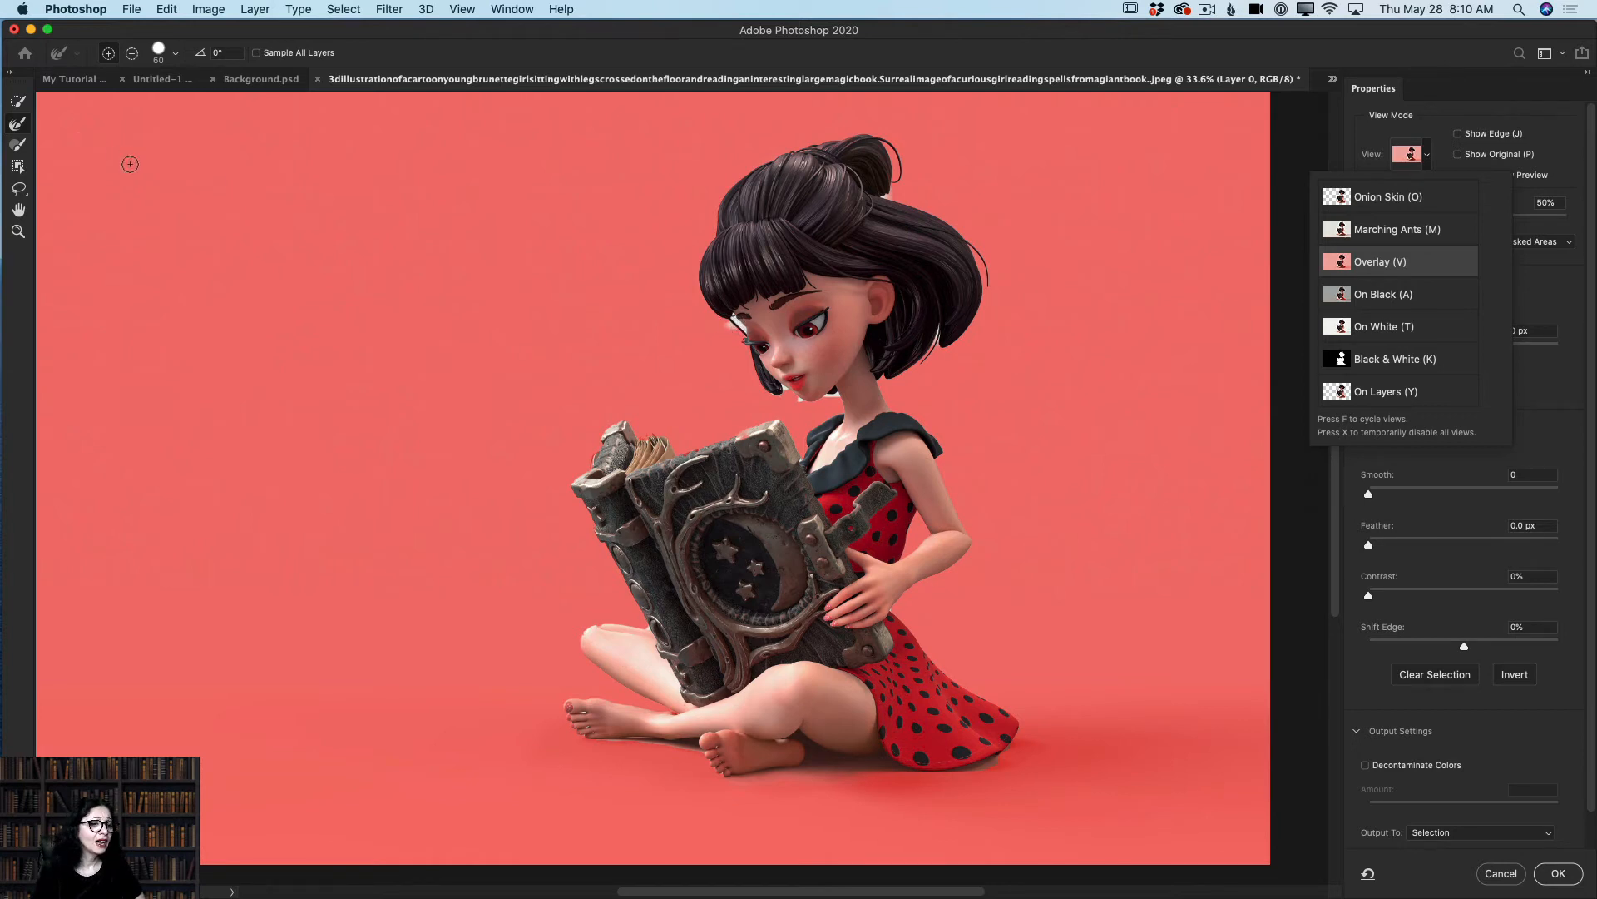
pyautogui.click(18, 127)
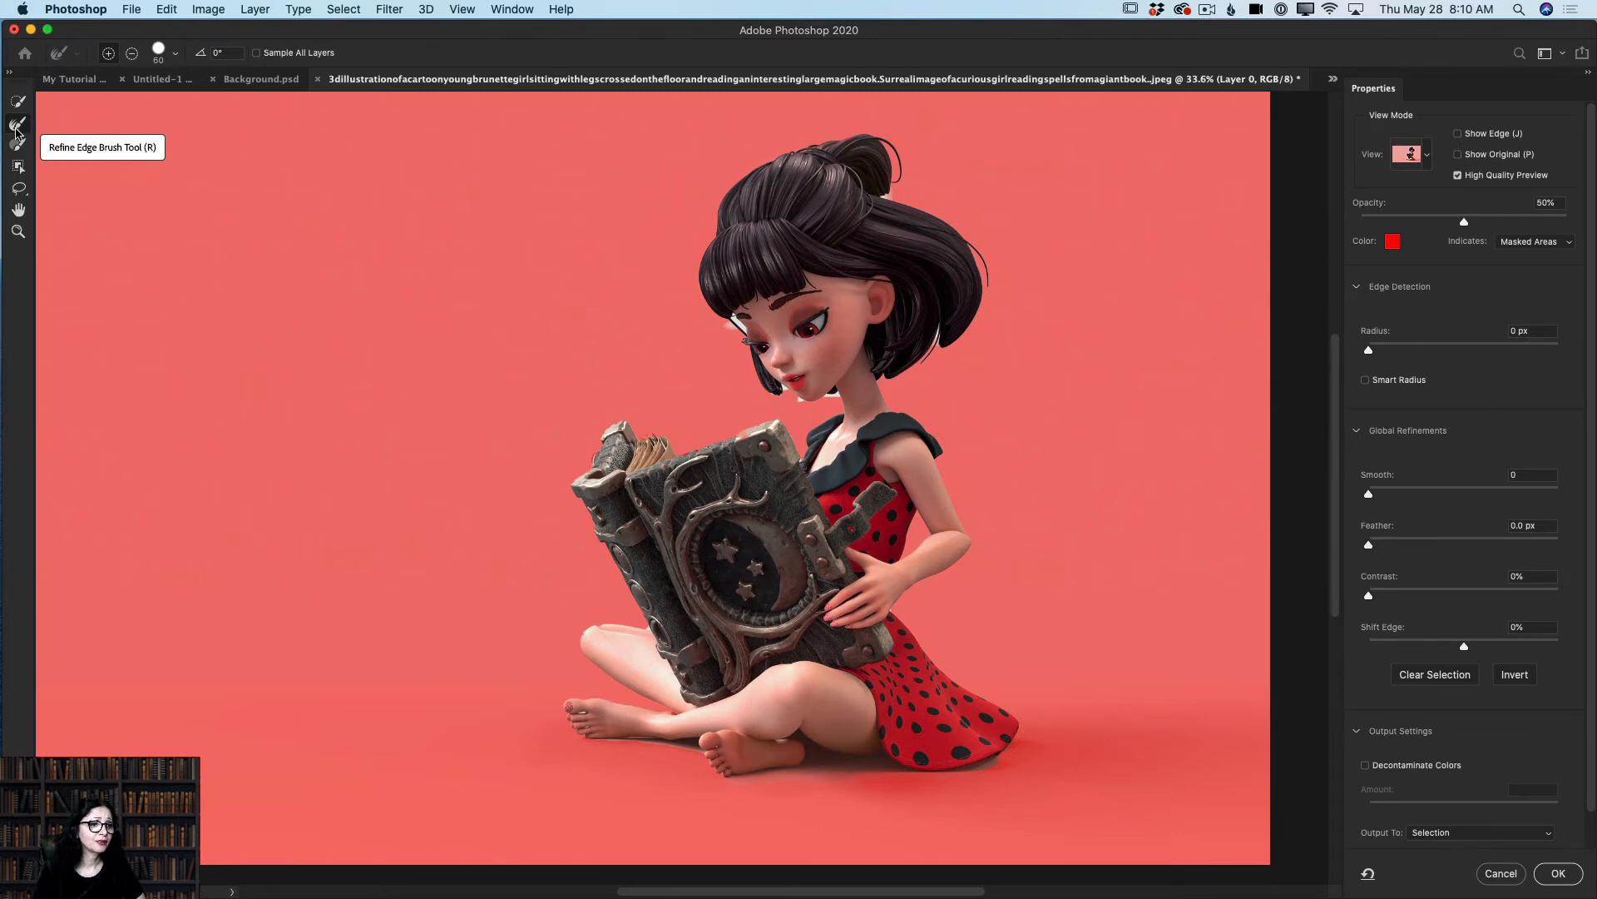
pyautogui.click(131, 53)
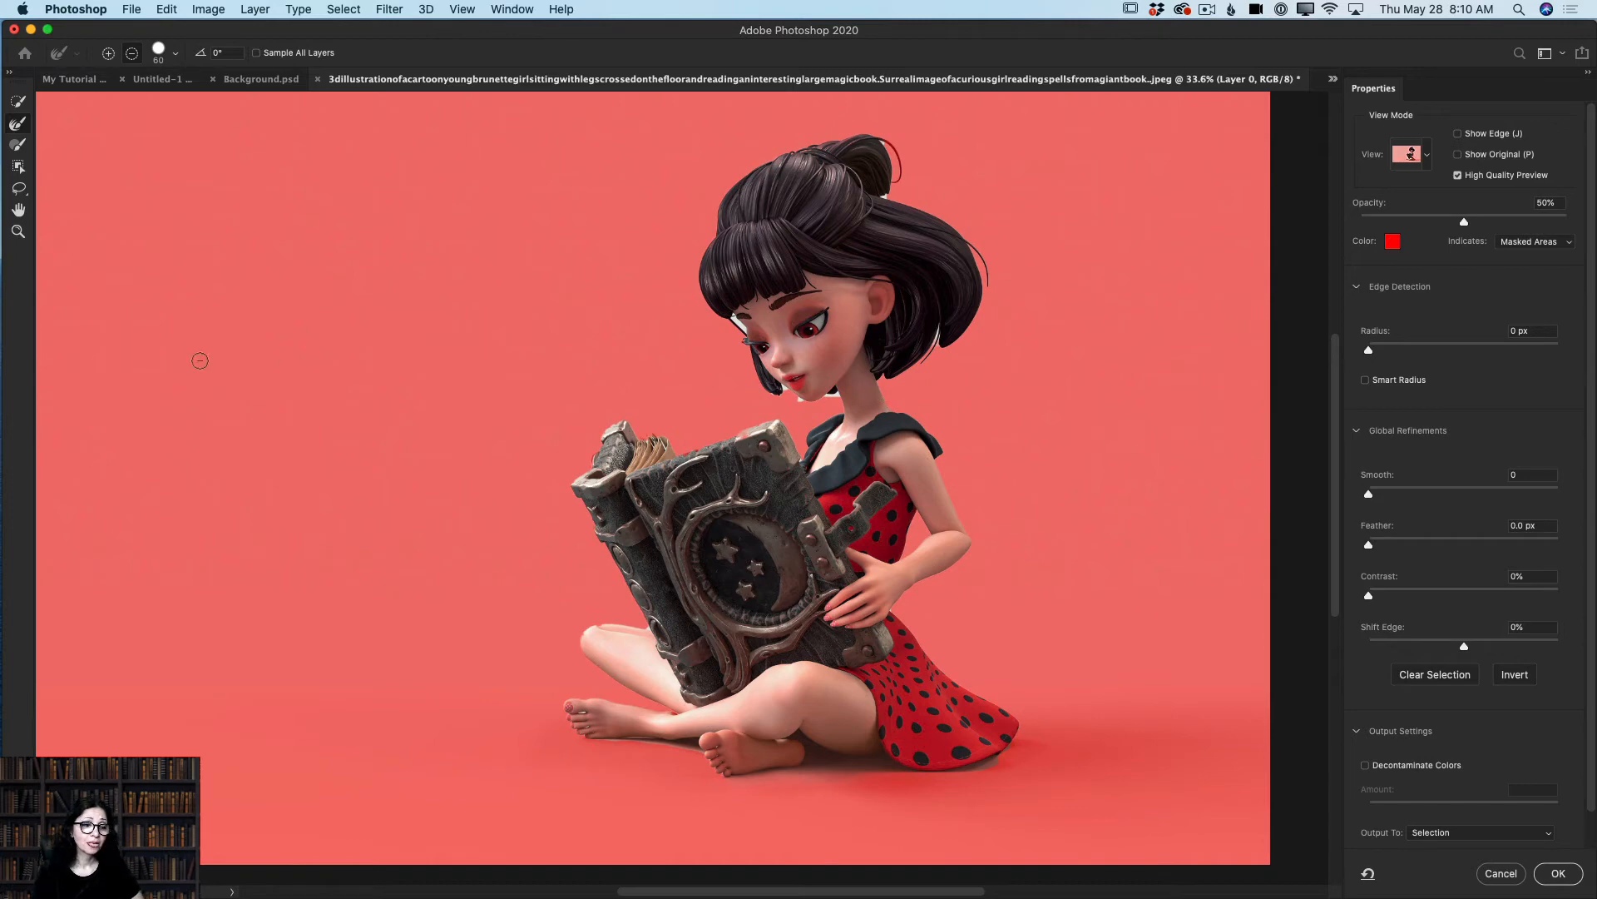
# Step: Reduce the Refine Edge Brush to size 15 in subtract mode for work around the girl's face
pyautogui.click(23, 232)
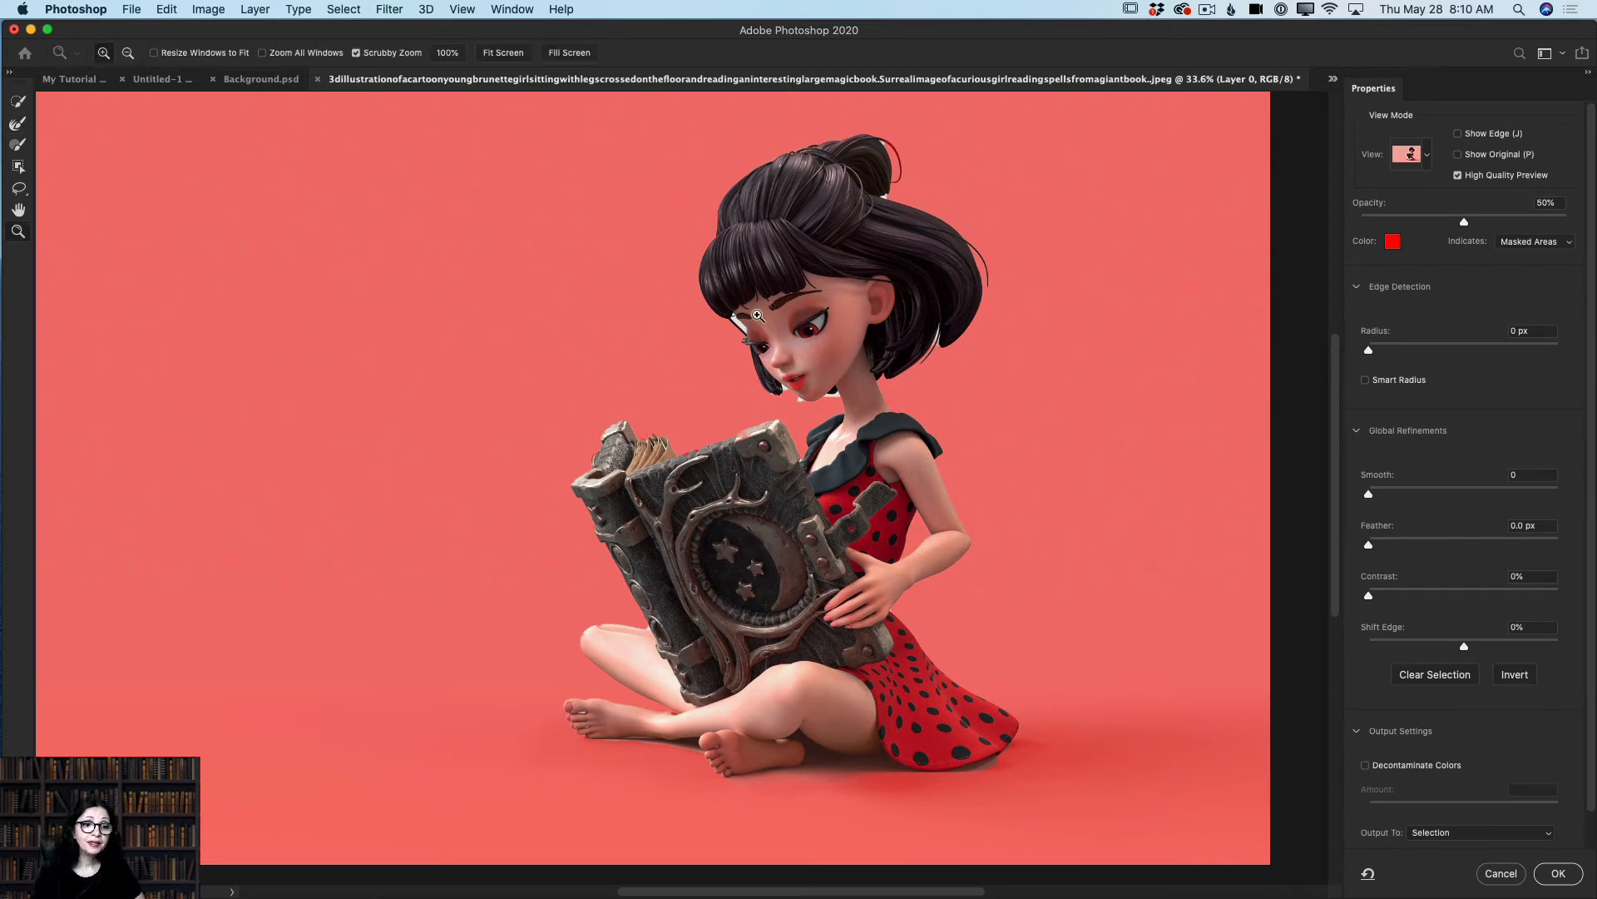
pyautogui.moveTo(757, 316); pyautogui.dragTo(773, 353)
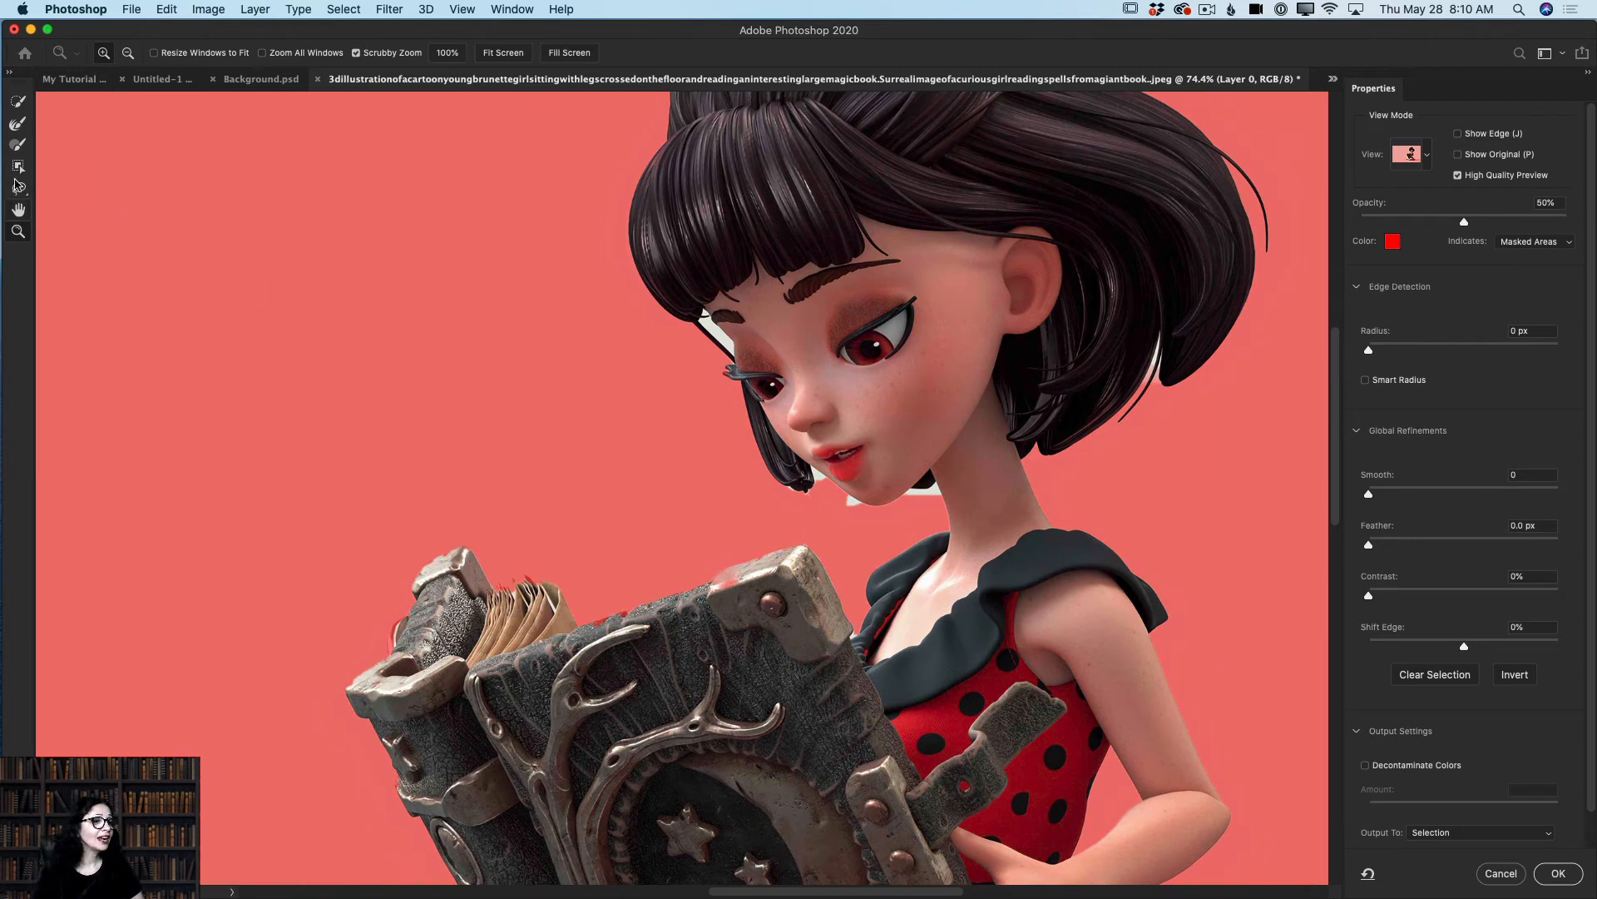
pyautogui.click(18, 125)
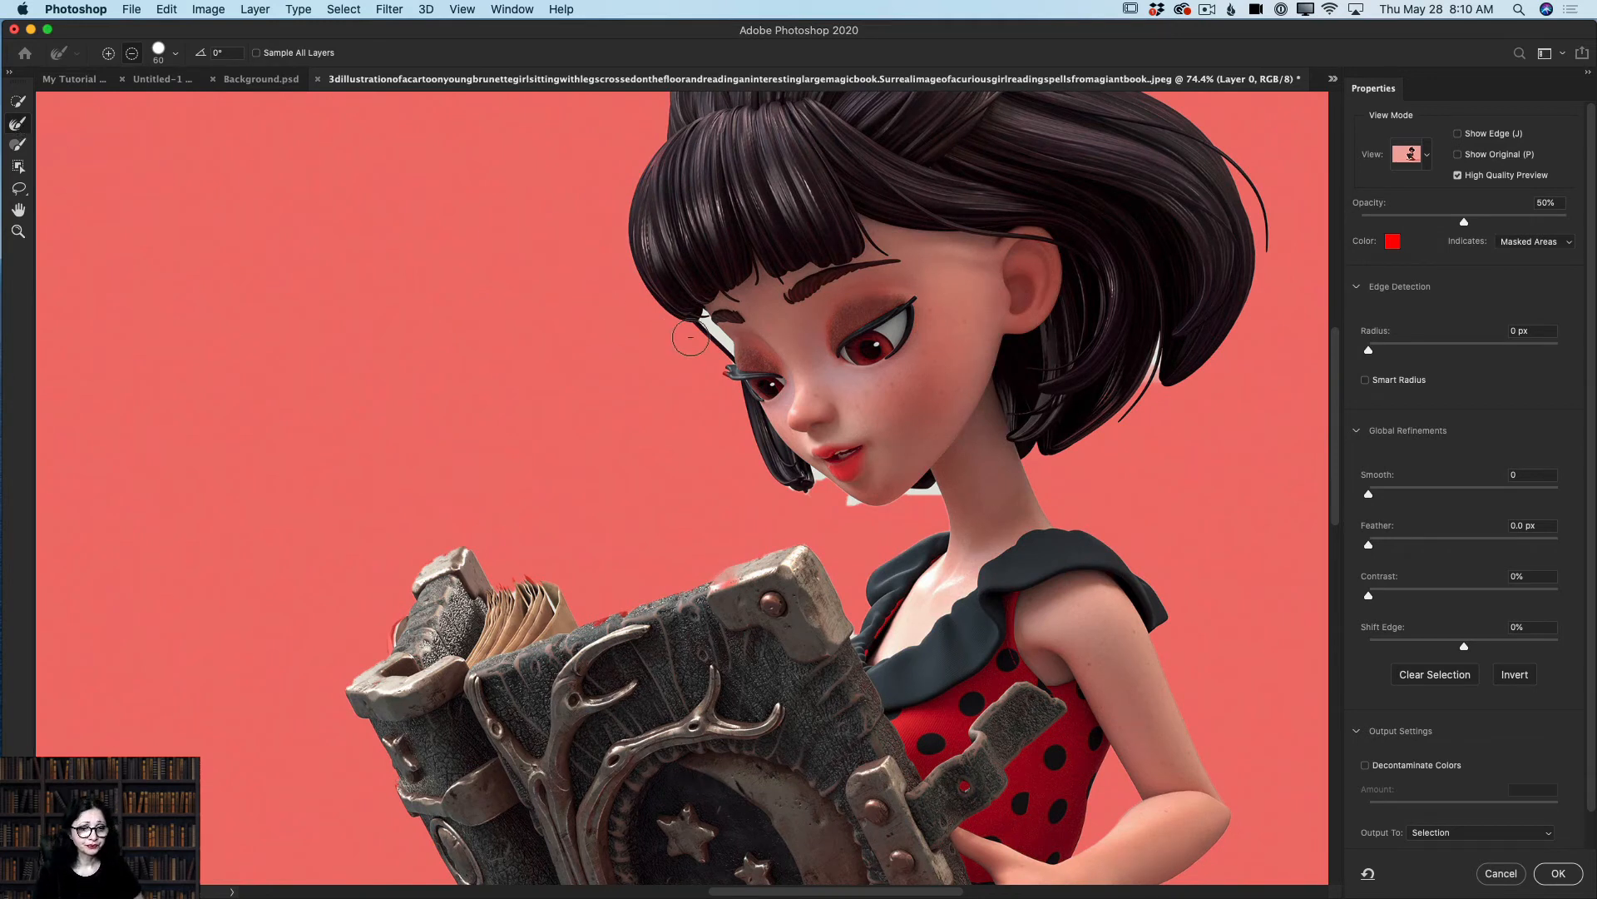
pyautogui.press('[')
pyautogui.press('[')
pyautogui.press('[')
pyautogui.press('[')
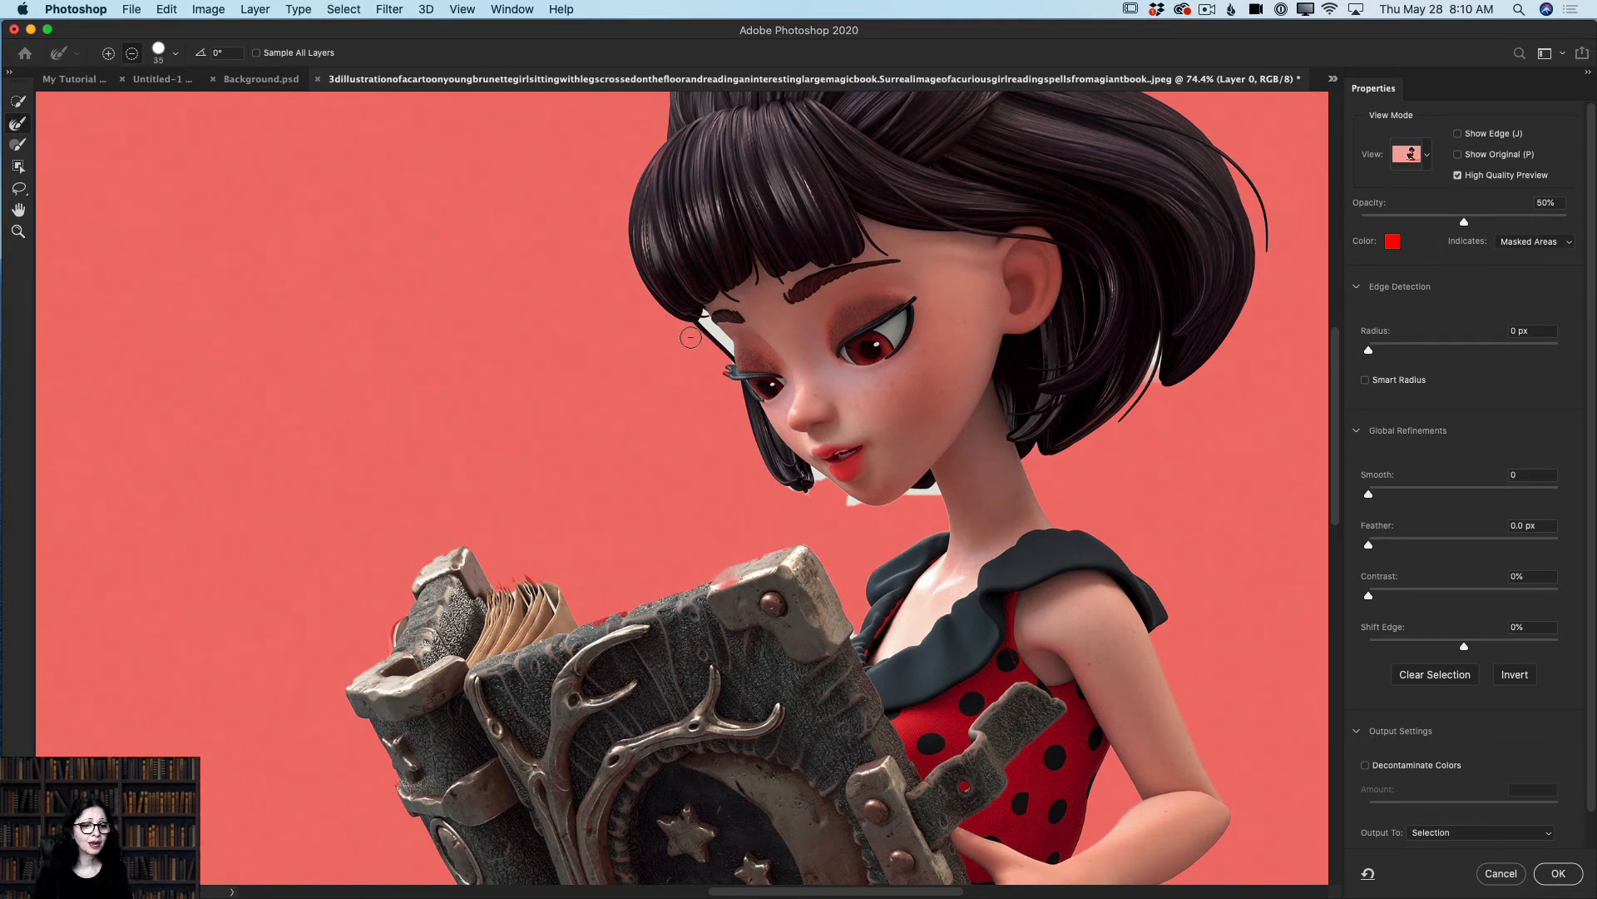
pyautogui.press('[')
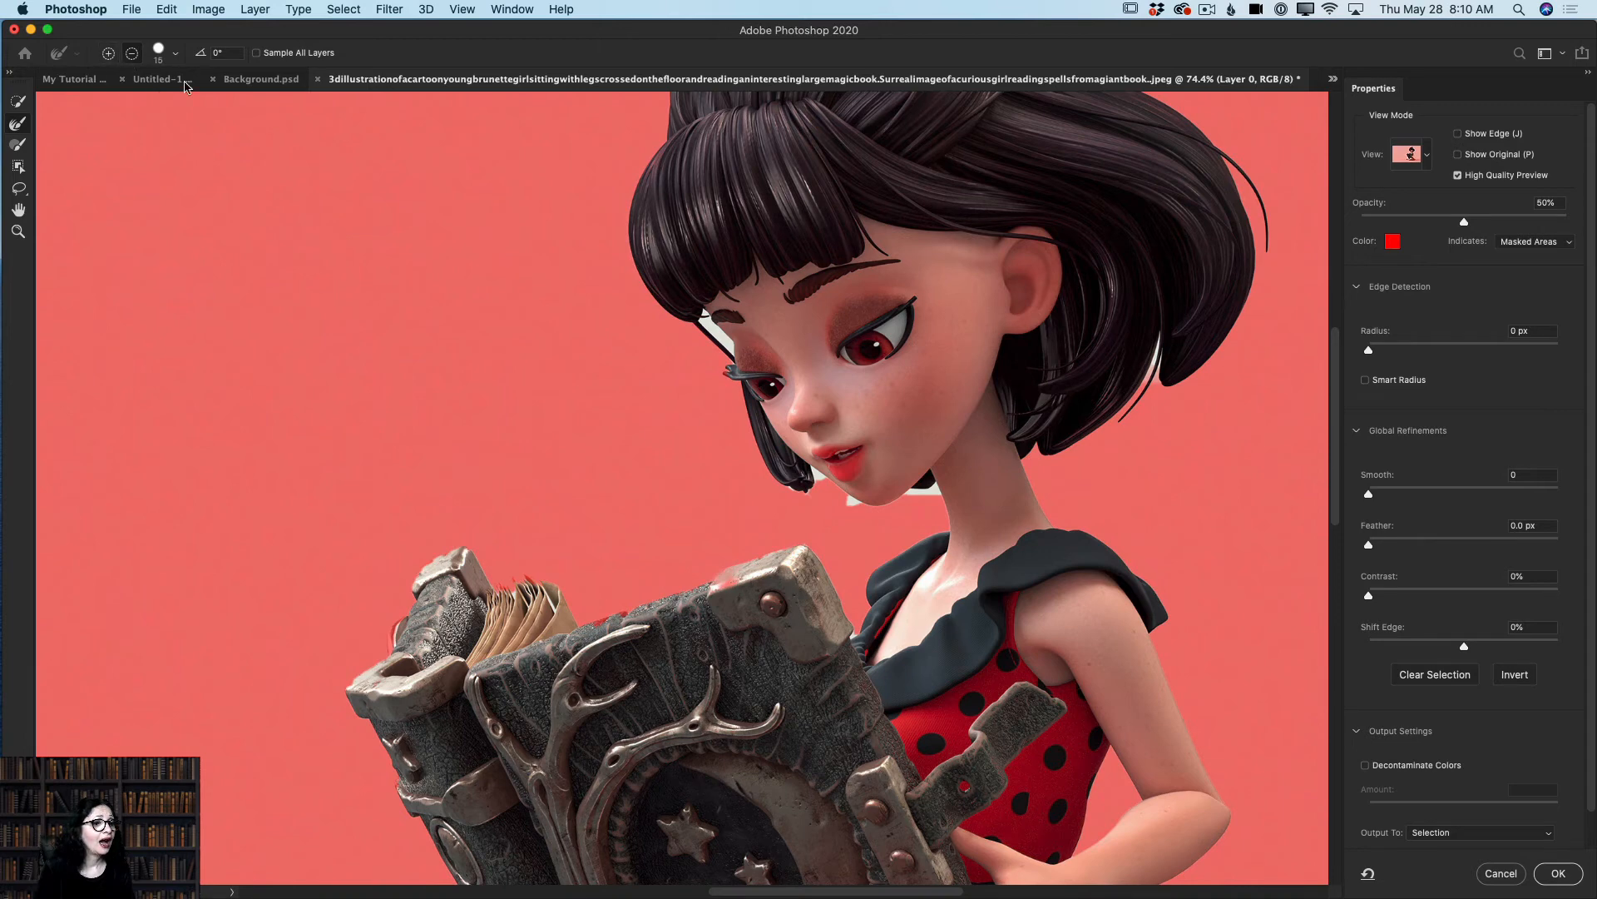
pyautogui.click(131, 53)
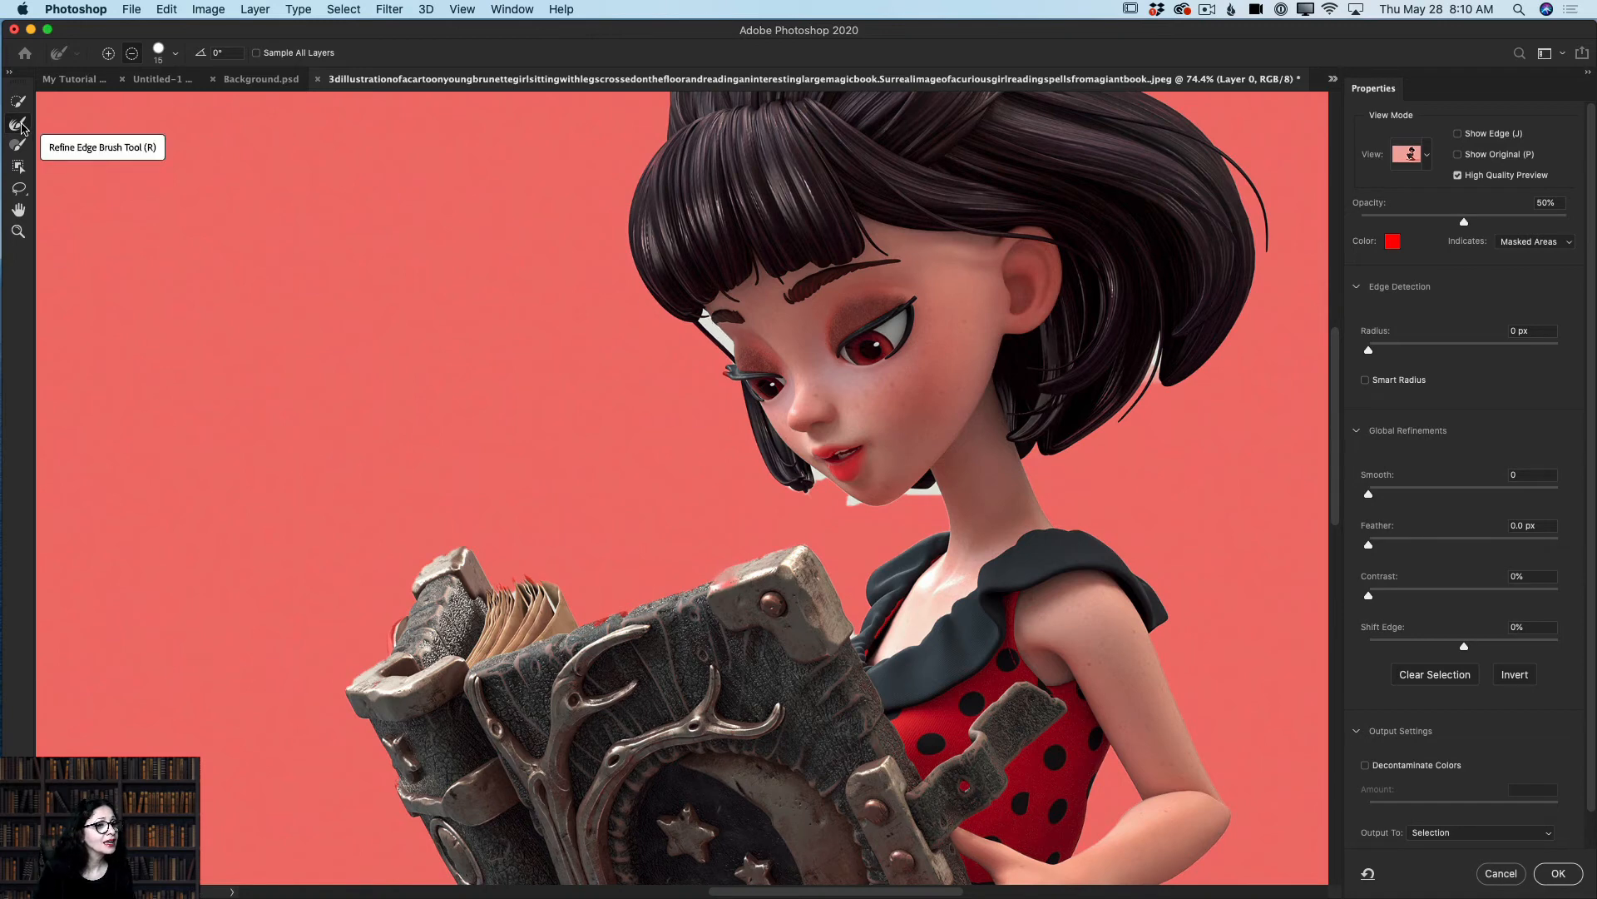
# Step: Subtract the background patch beside the girl's far eyebrow from the selection with the Brush Tool at size 20
pyautogui.click(18, 145)
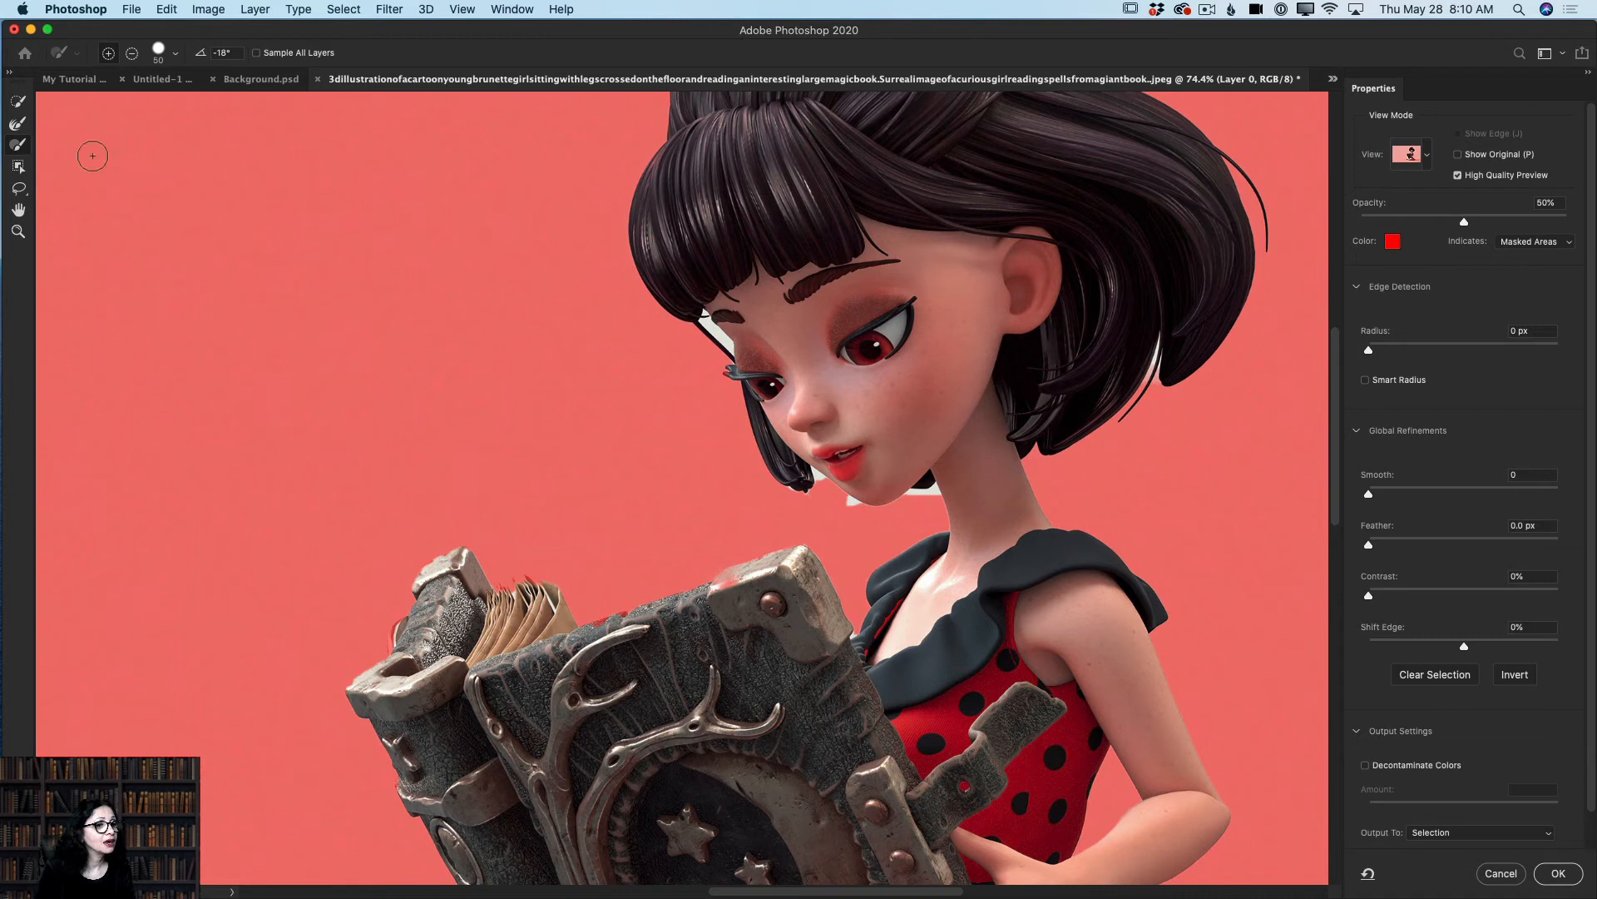
pyautogui.press('[')
pyautogui.press('[')
pyautogui.press('[')
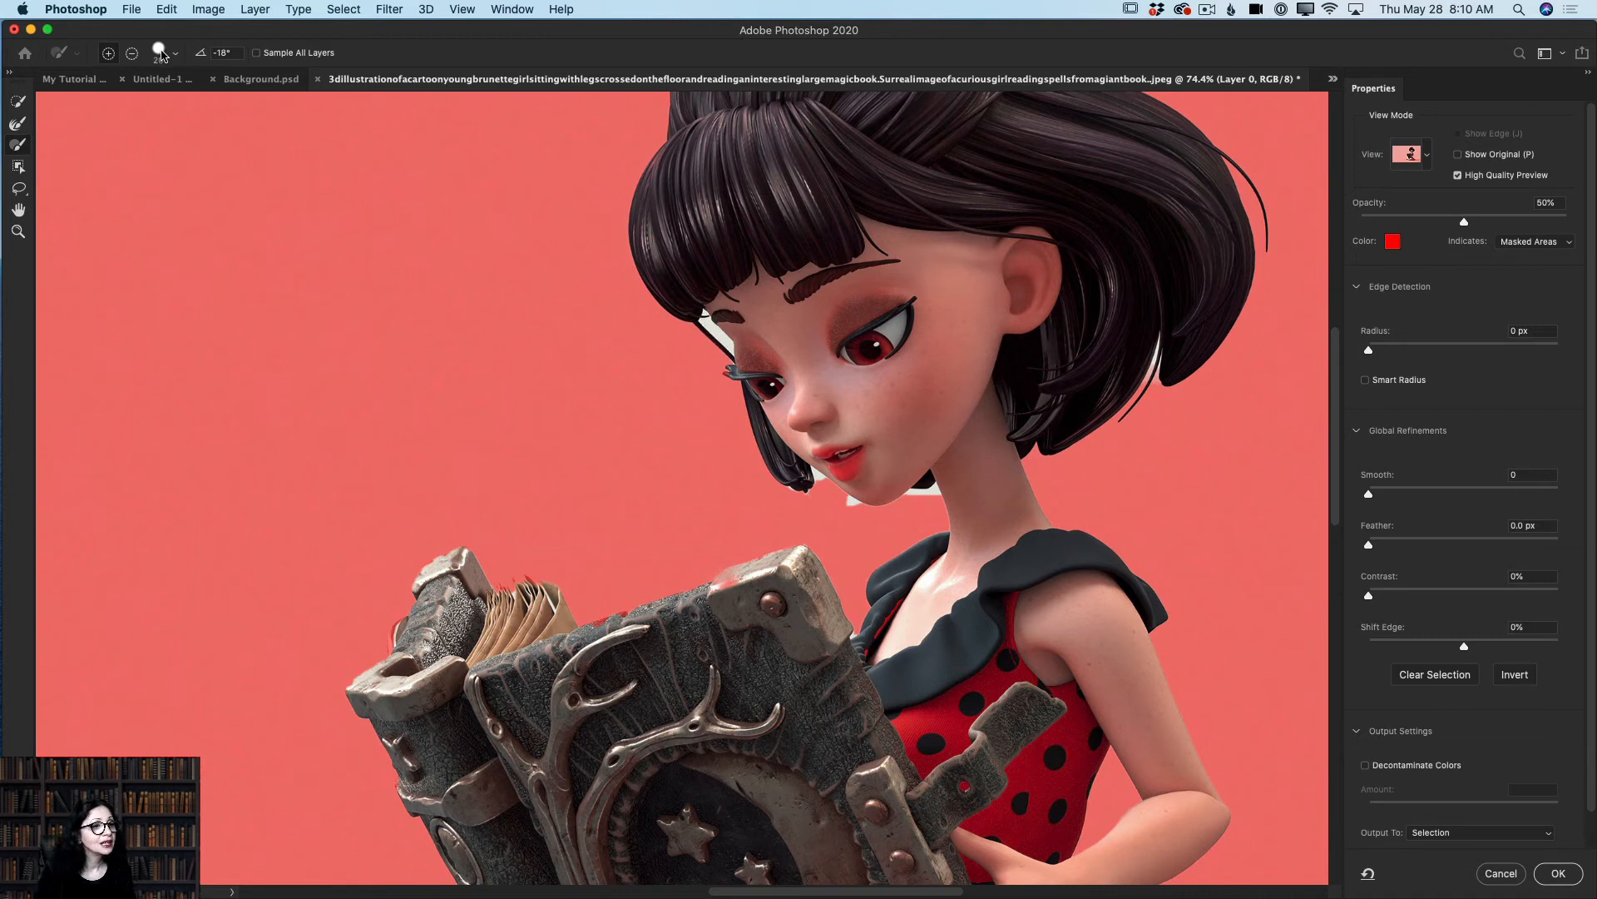
pyautogui.click(132, 54)
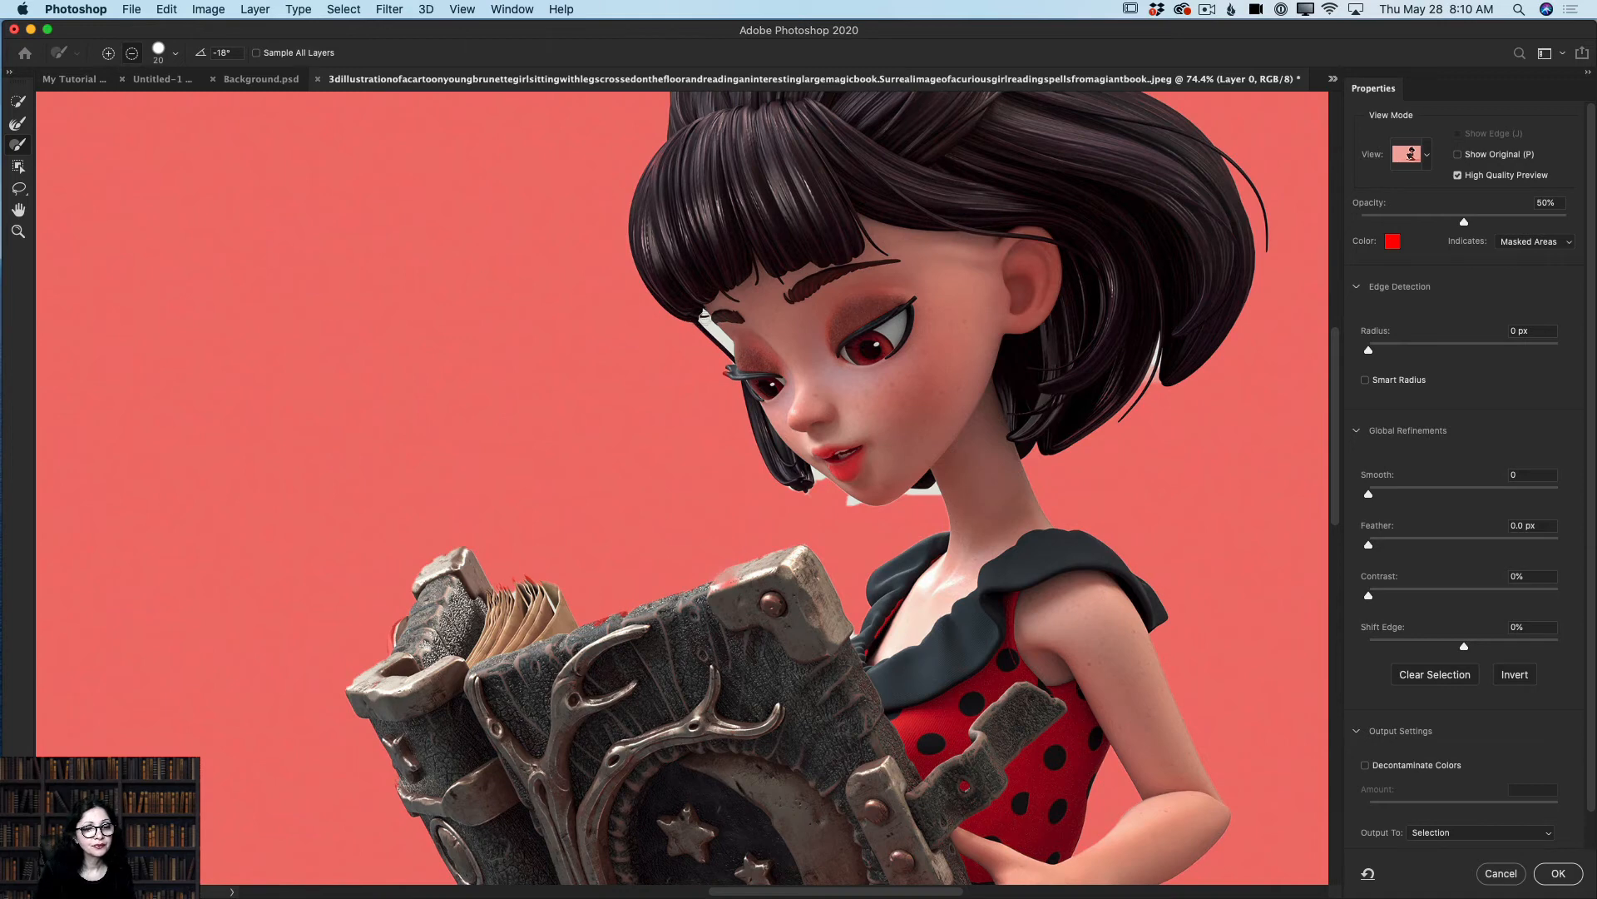
pyautogui.moveTo(703, 316); pyautogui.dragTo(726, 341)
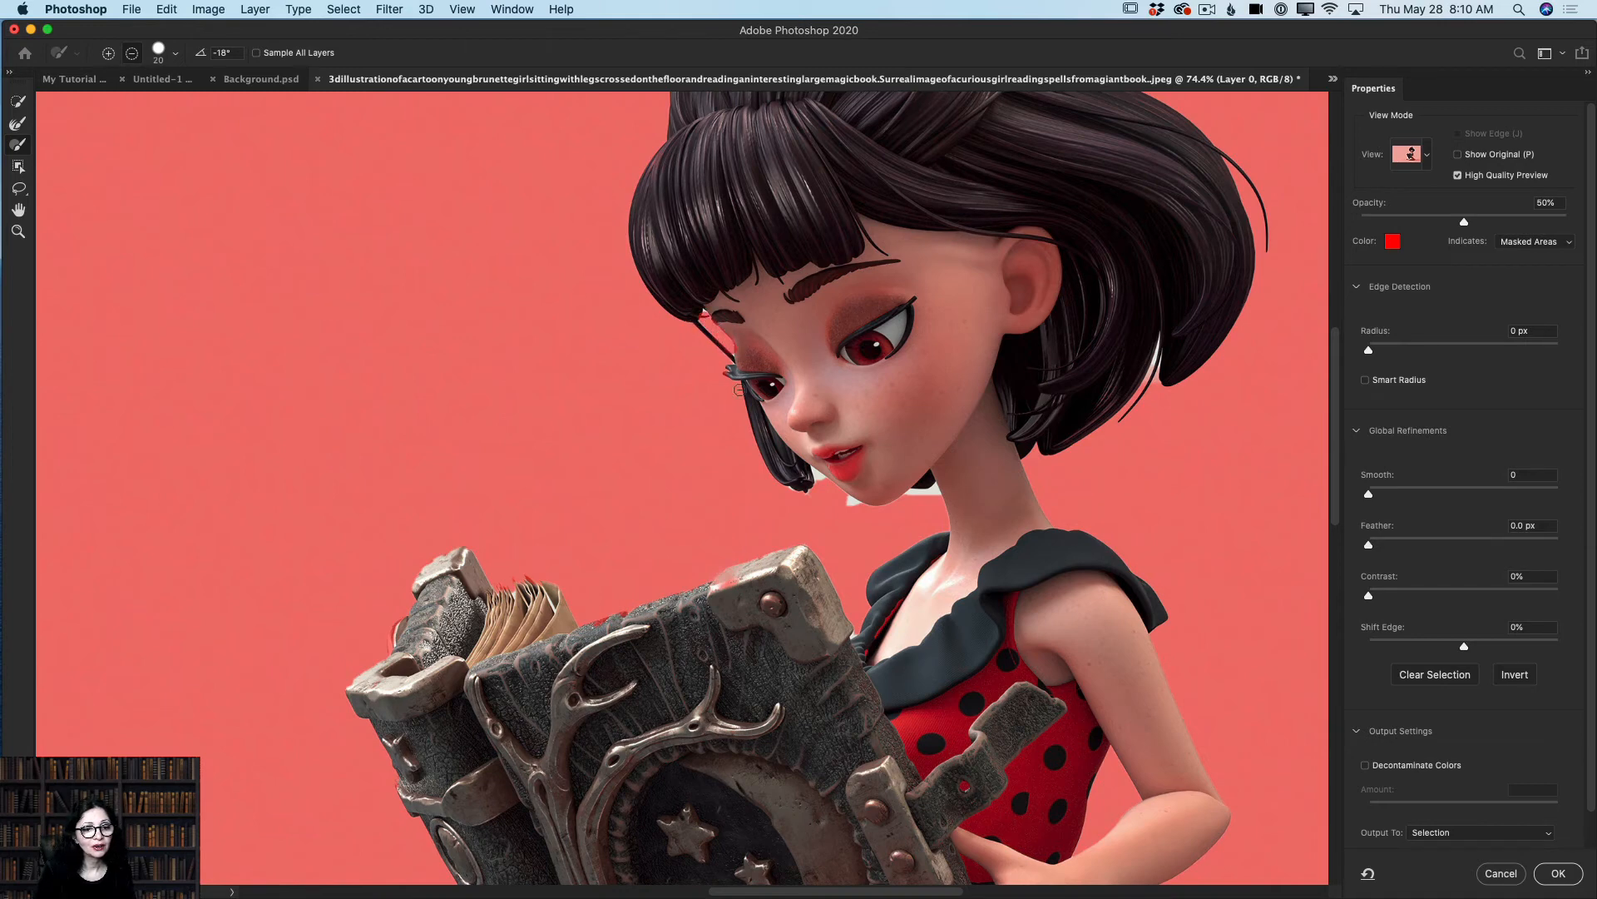
# Step: Subtract the leftover background under the chin and within the back hair with the Brush Tool, using sizes 9, 20 and 7
pyautogui.press('[')
pyautogui.press('[')
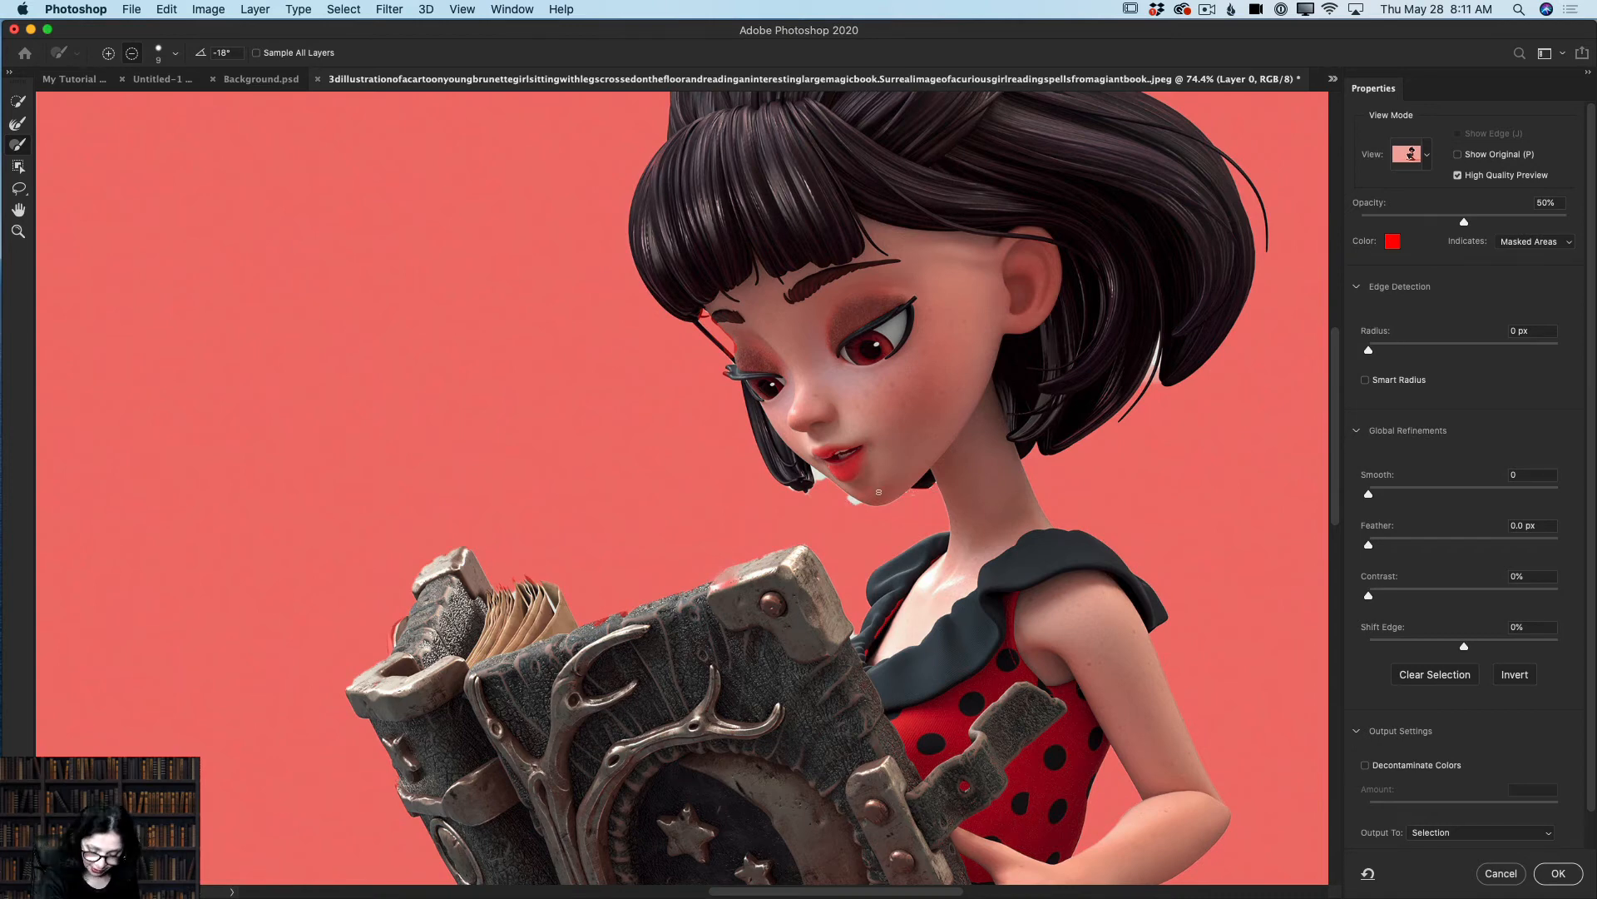
pyautogui.press(']')
pyautogui.press(']')
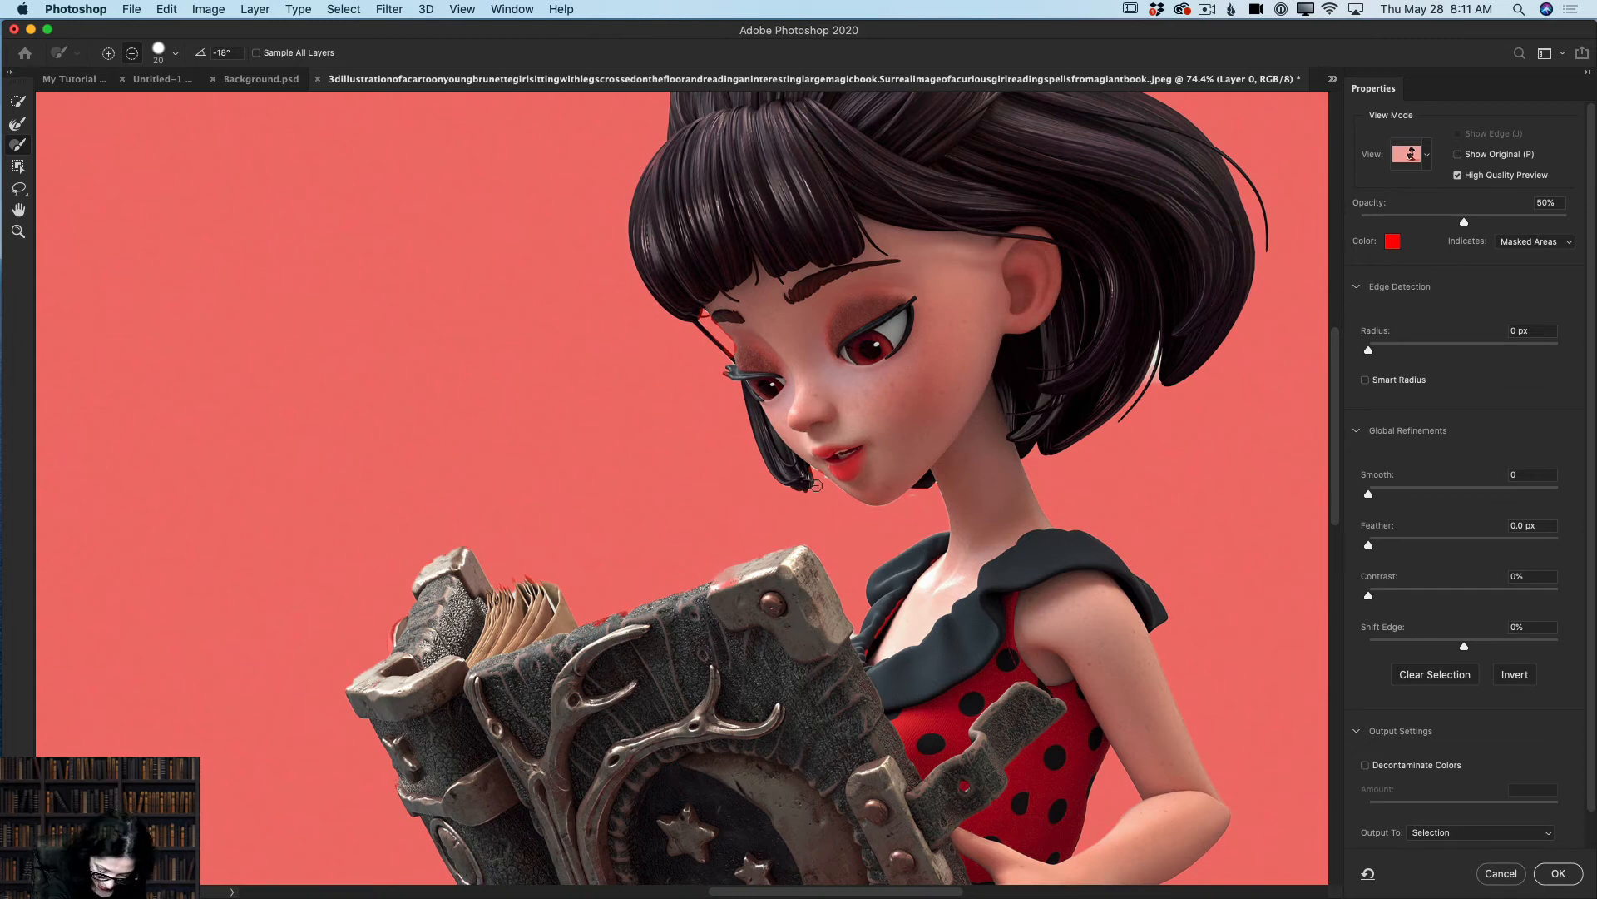
pyautogui.press('[')
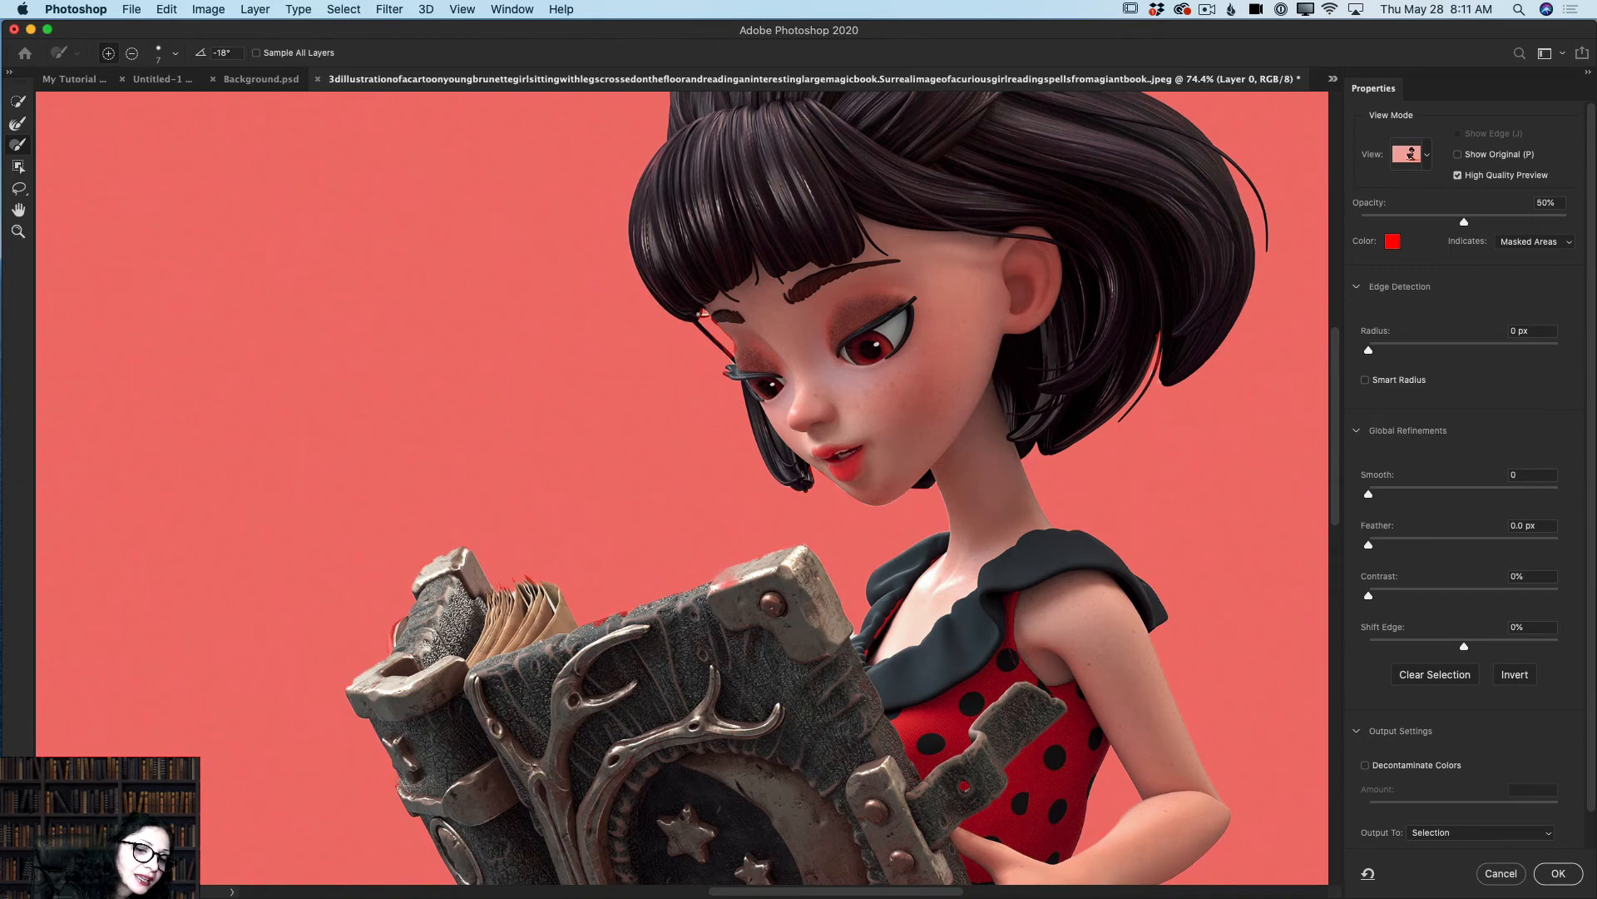
pyautogui.click(133, 54)
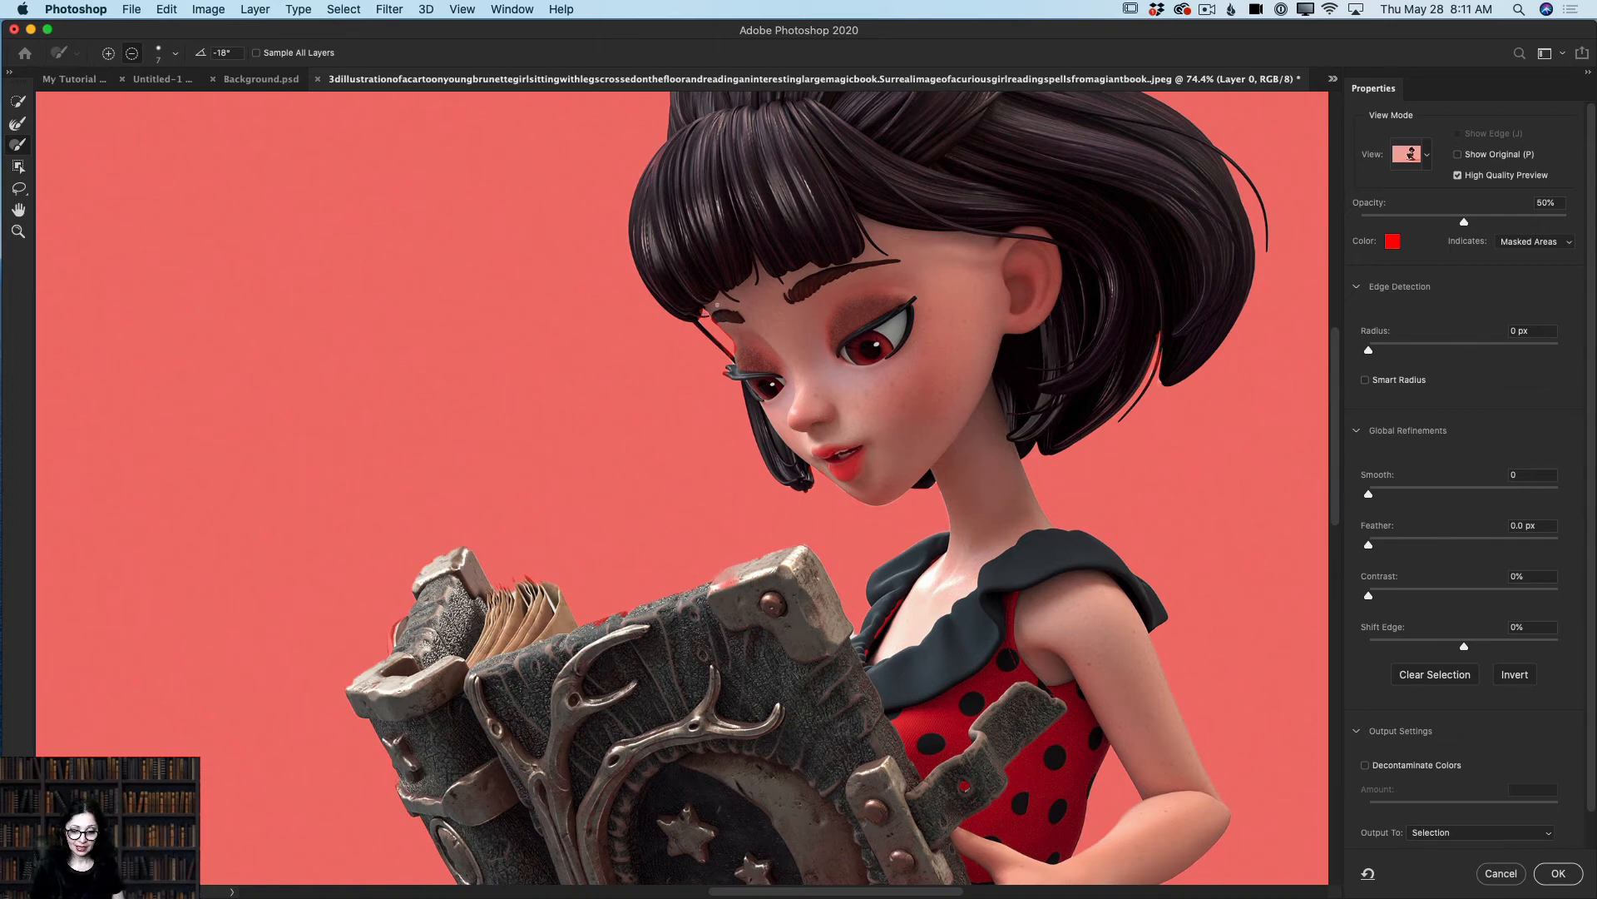
# Step: Add the missing knee edge beside the book spine with the Brush Tool at size 9, and subtract the background sliver next to the book
pyautogui.click(17, 231)
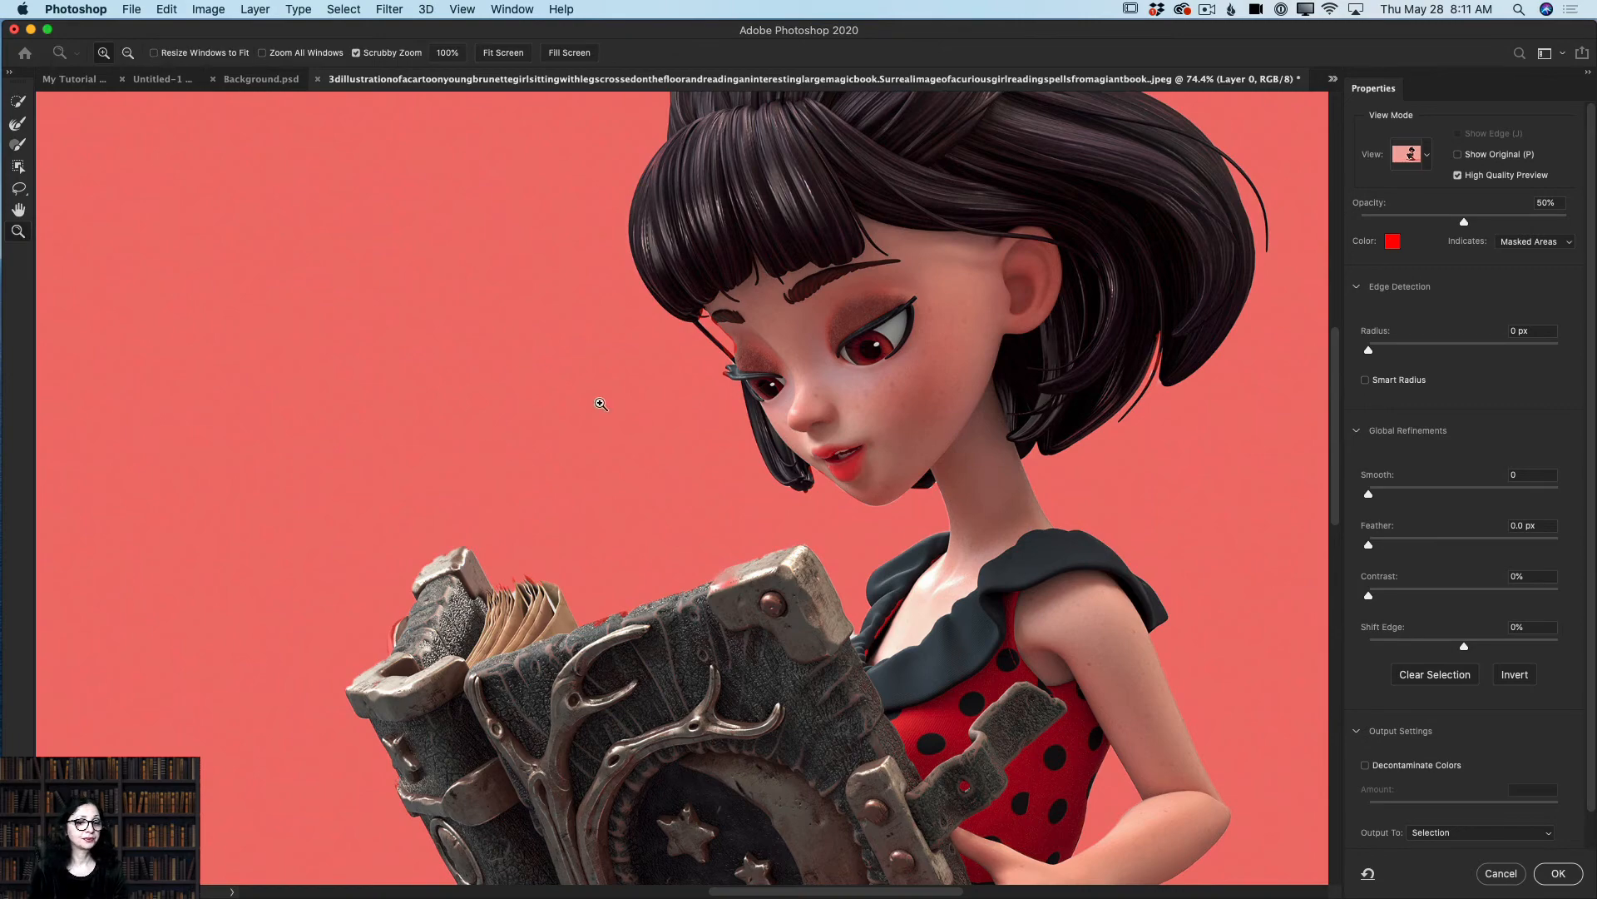
pyautogui.moveTo(603, 404); pyautogui.dragTo(556, 422)
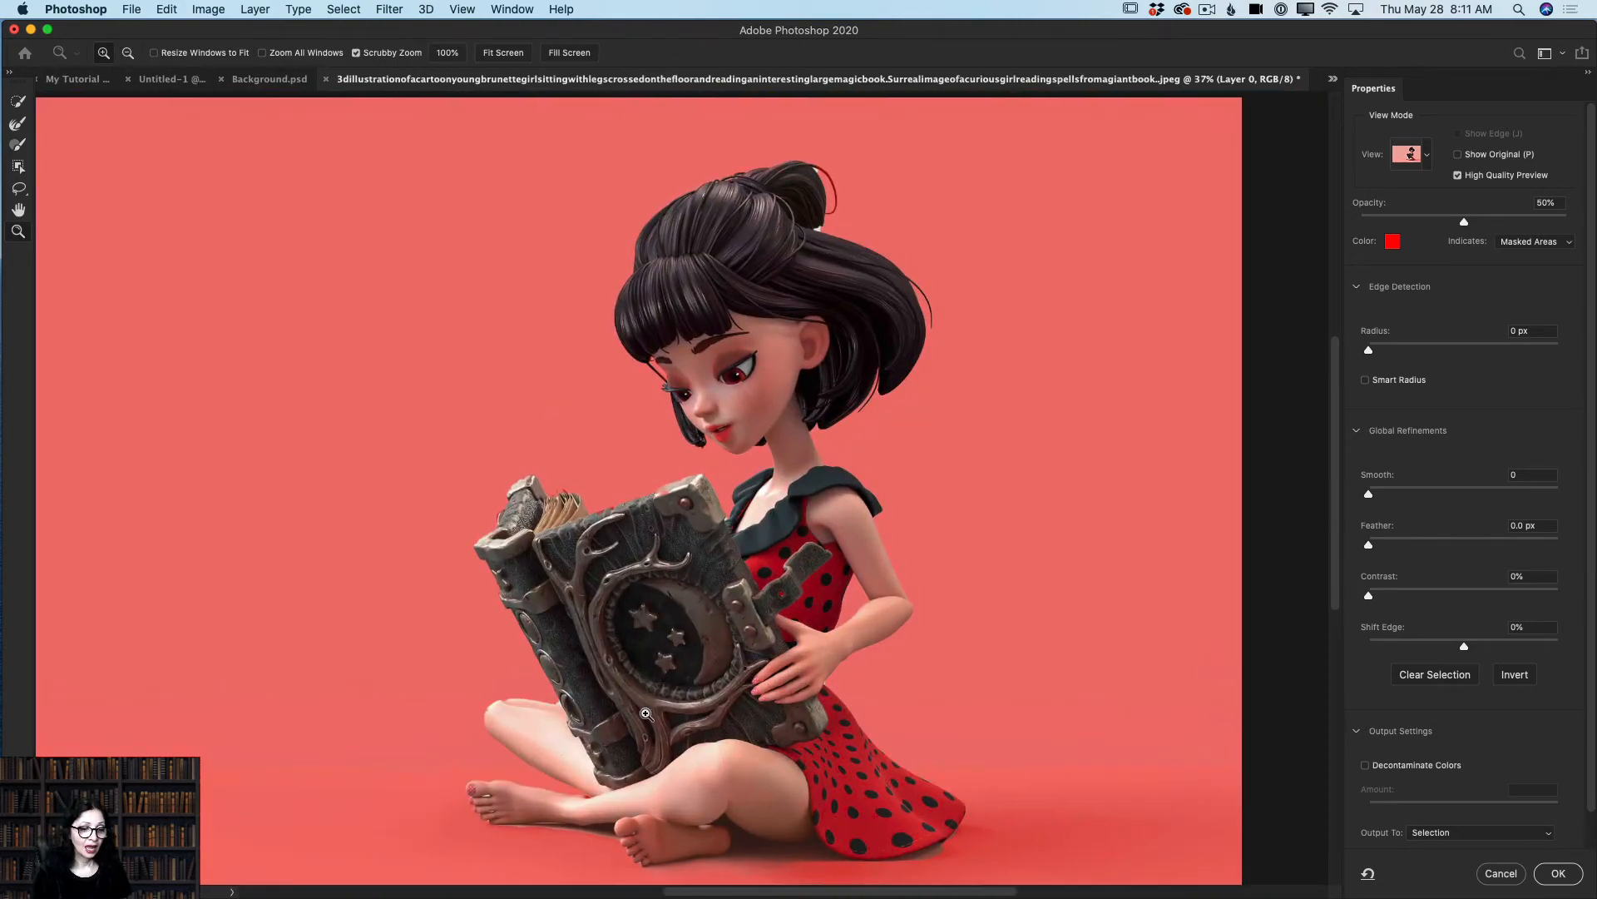
pyautogui.moveTo(505, 698); pyautogui.dragTo(599, 731)
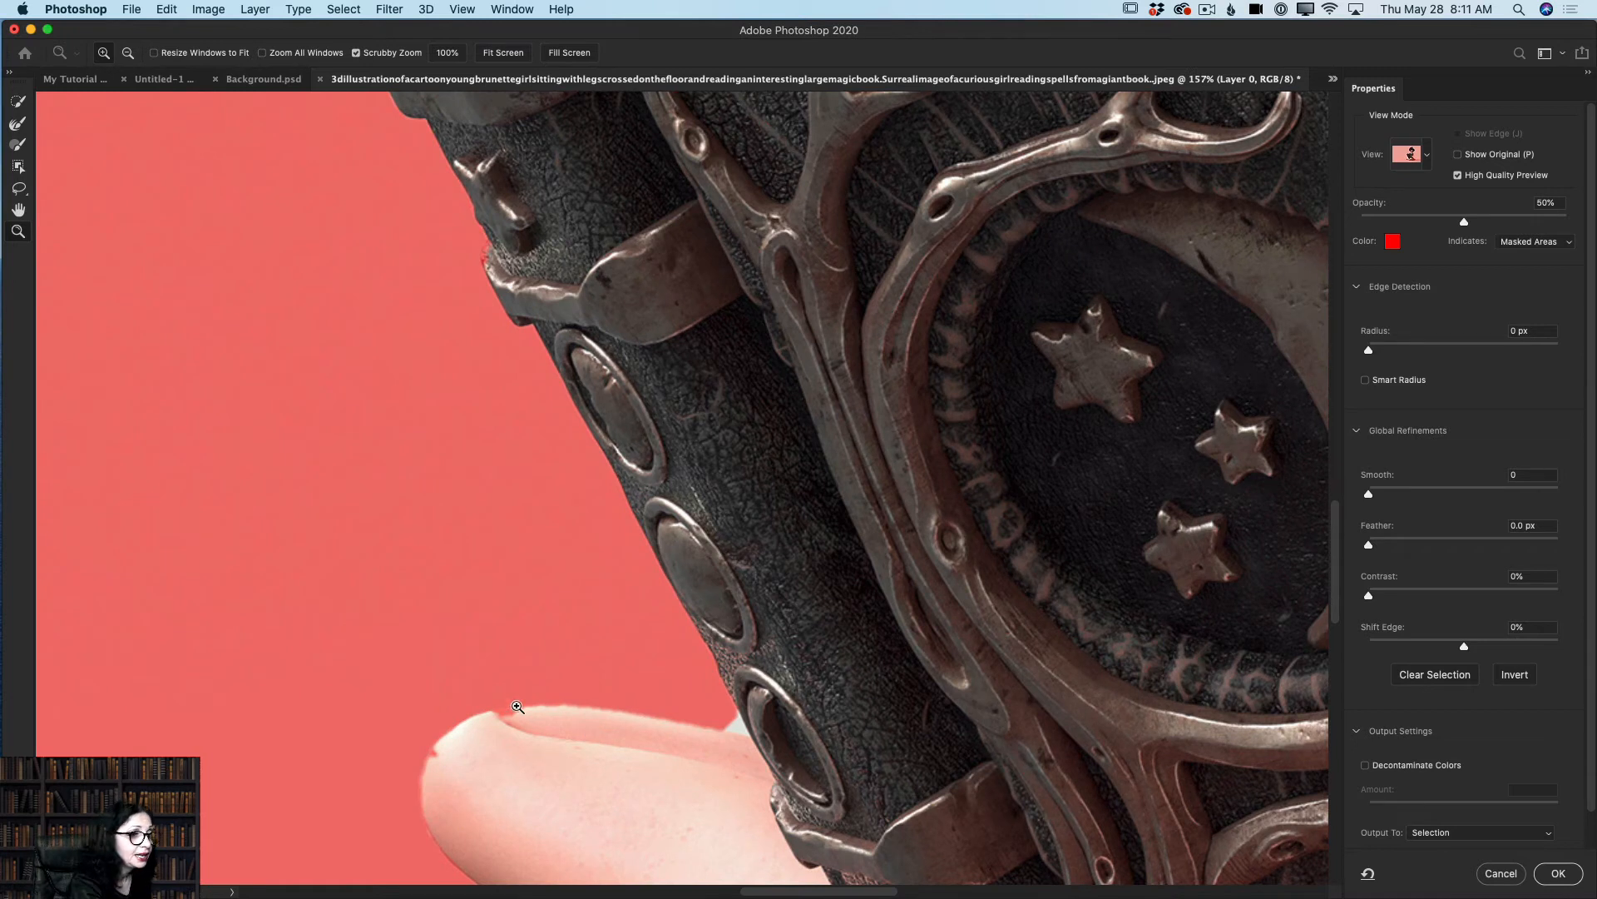
pyautogui.click(17, 145)
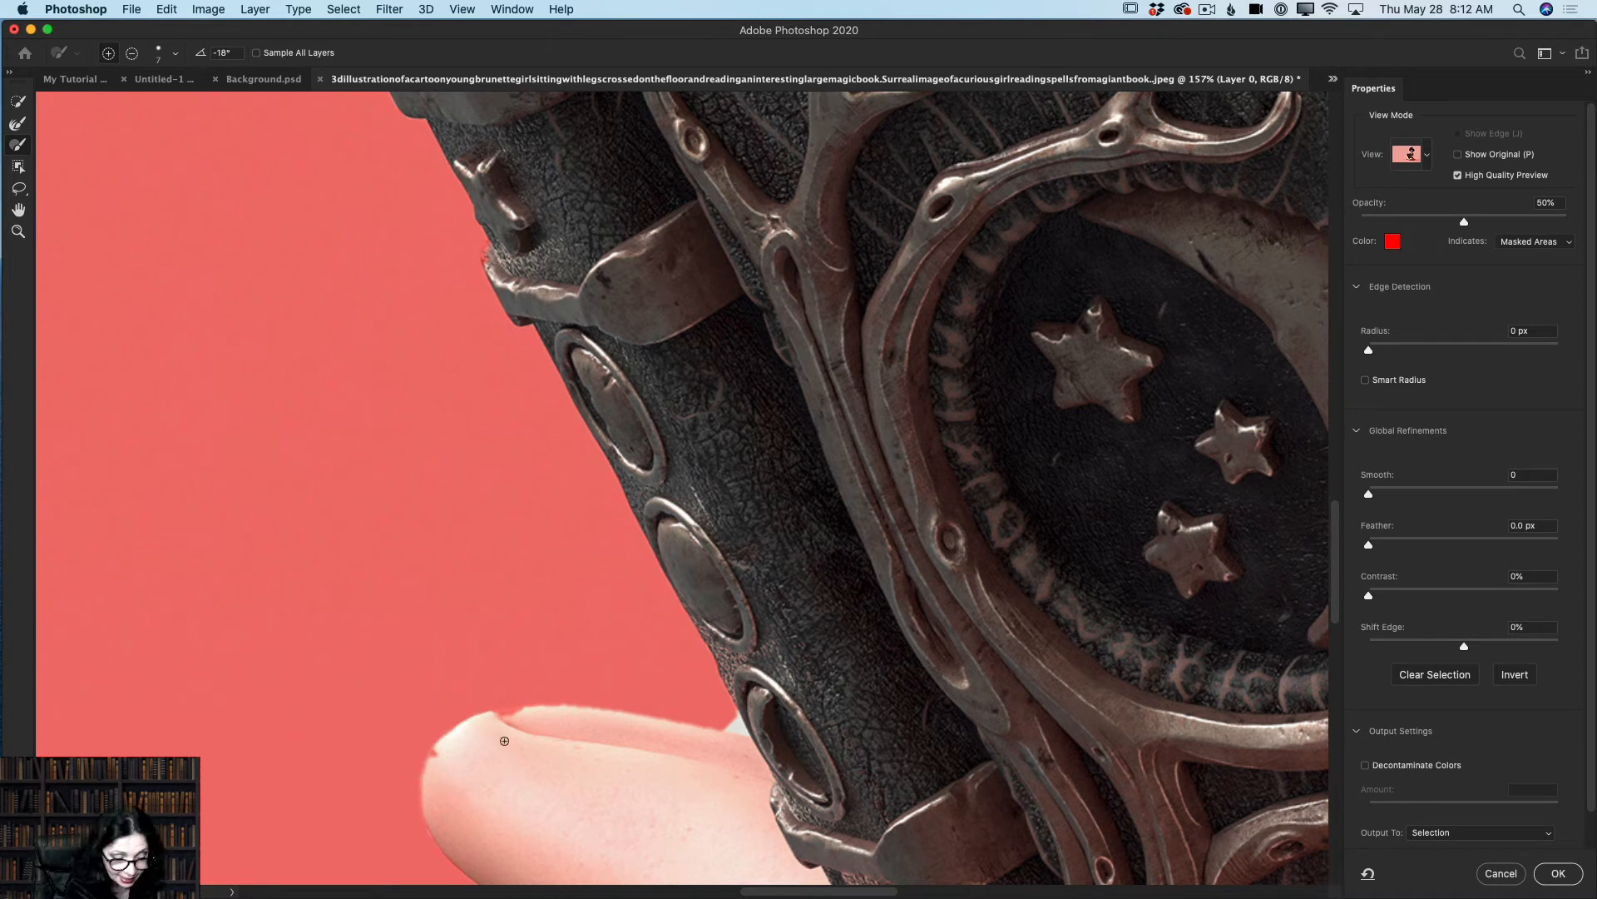
pyautogui.press(']')
pyautogui.press(']')
pyautogui.click(437, 752)
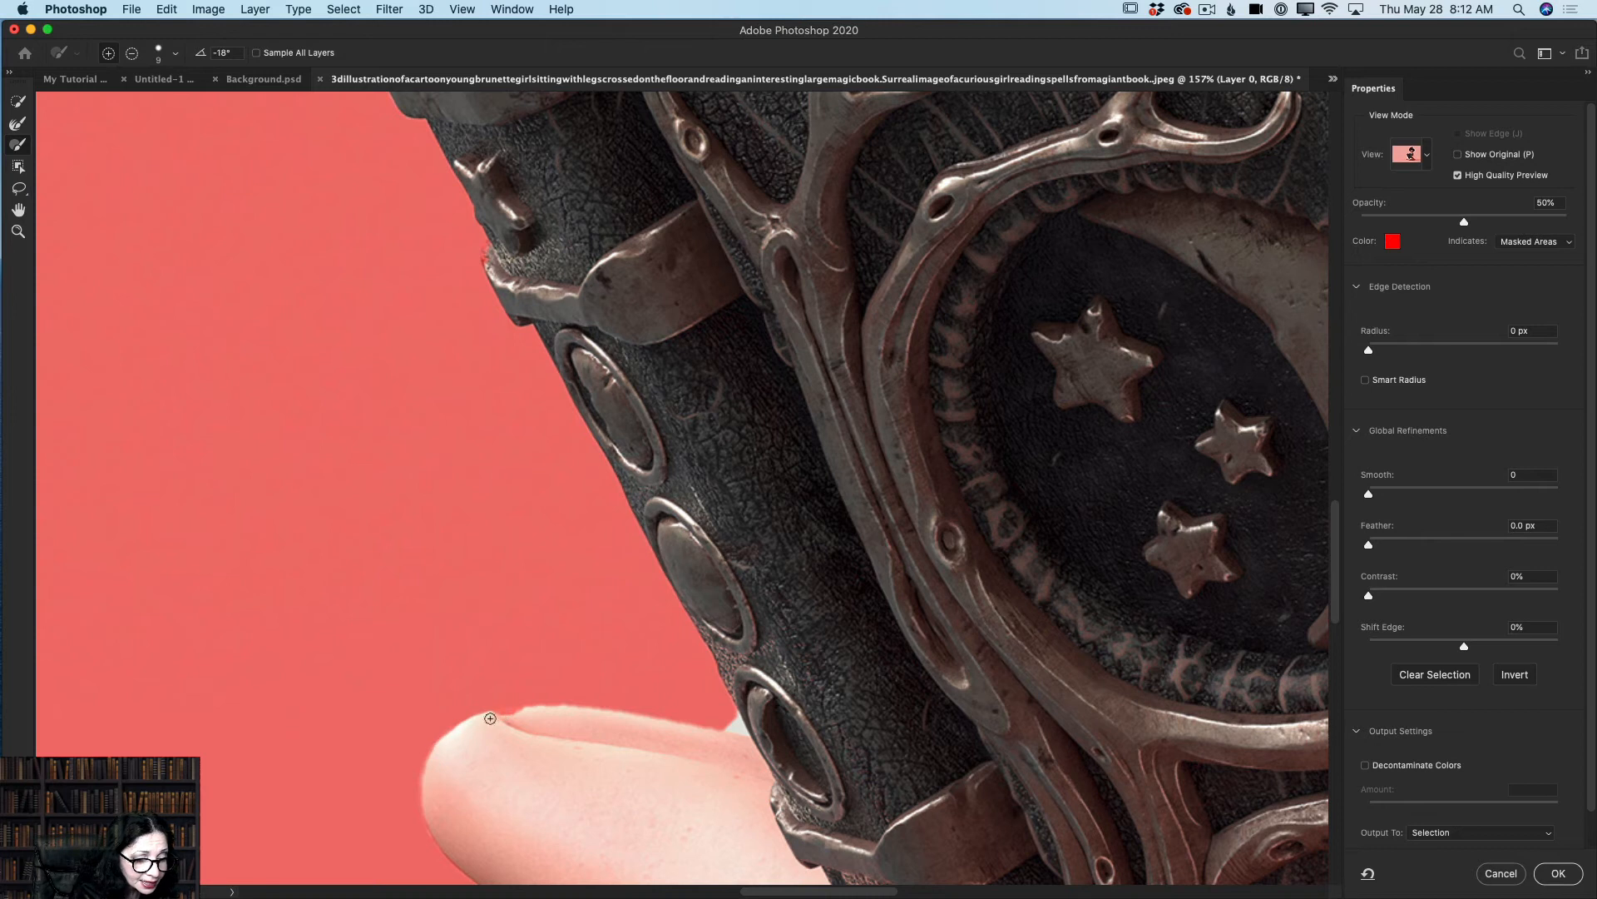
pyautogui.moveTo(513, 715); pyautogui.dragTo(492, 719)
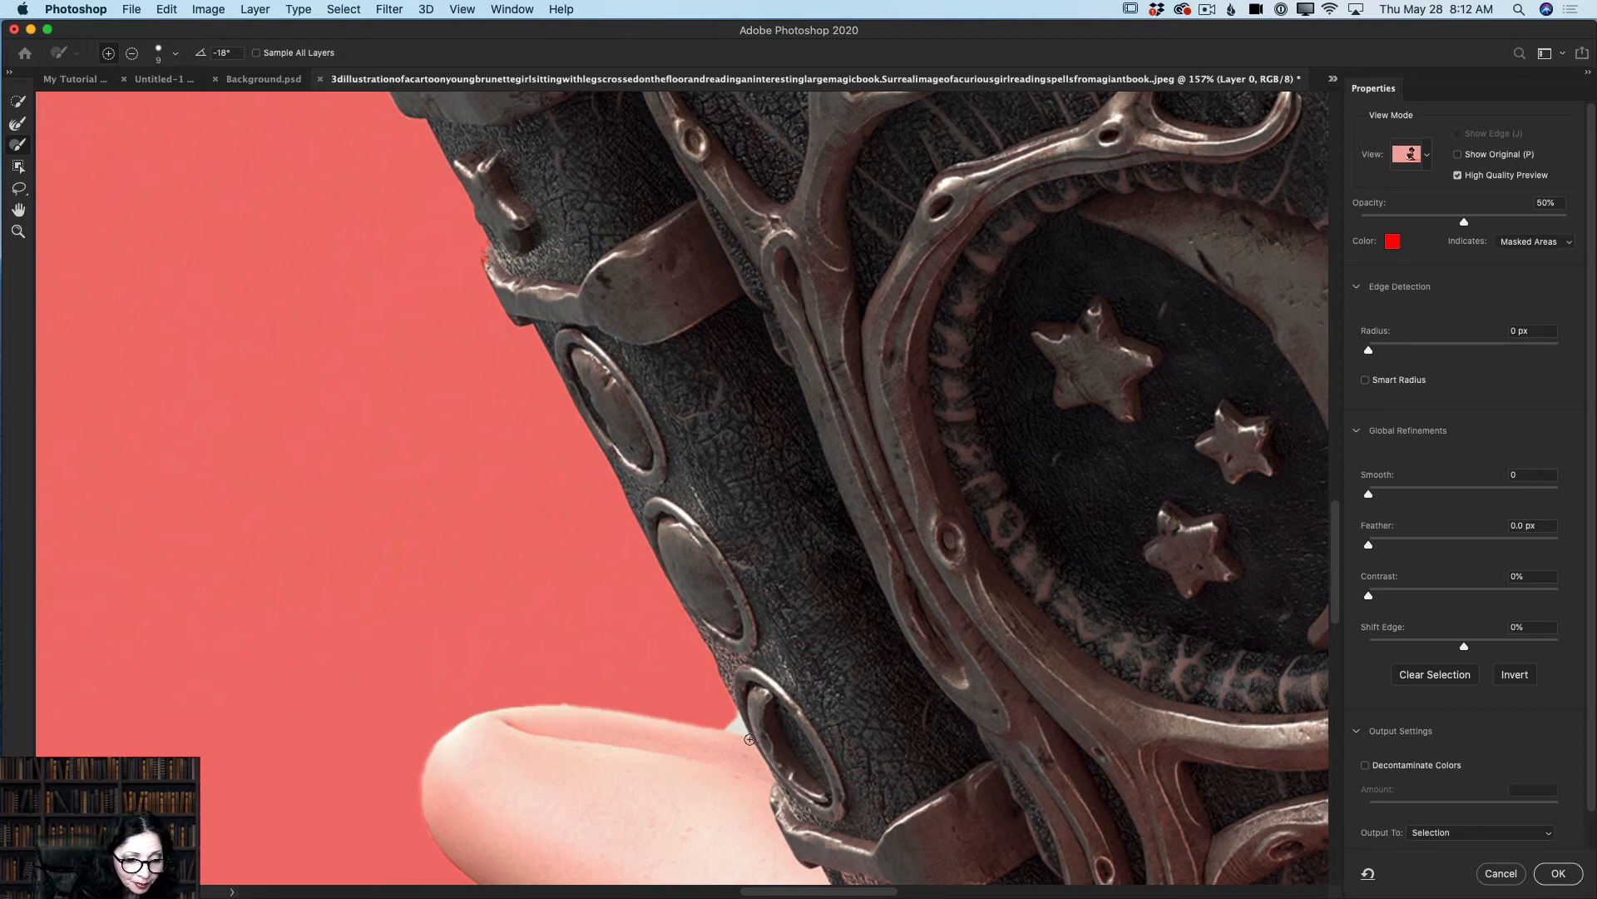
pyautogui.click(133, 55)
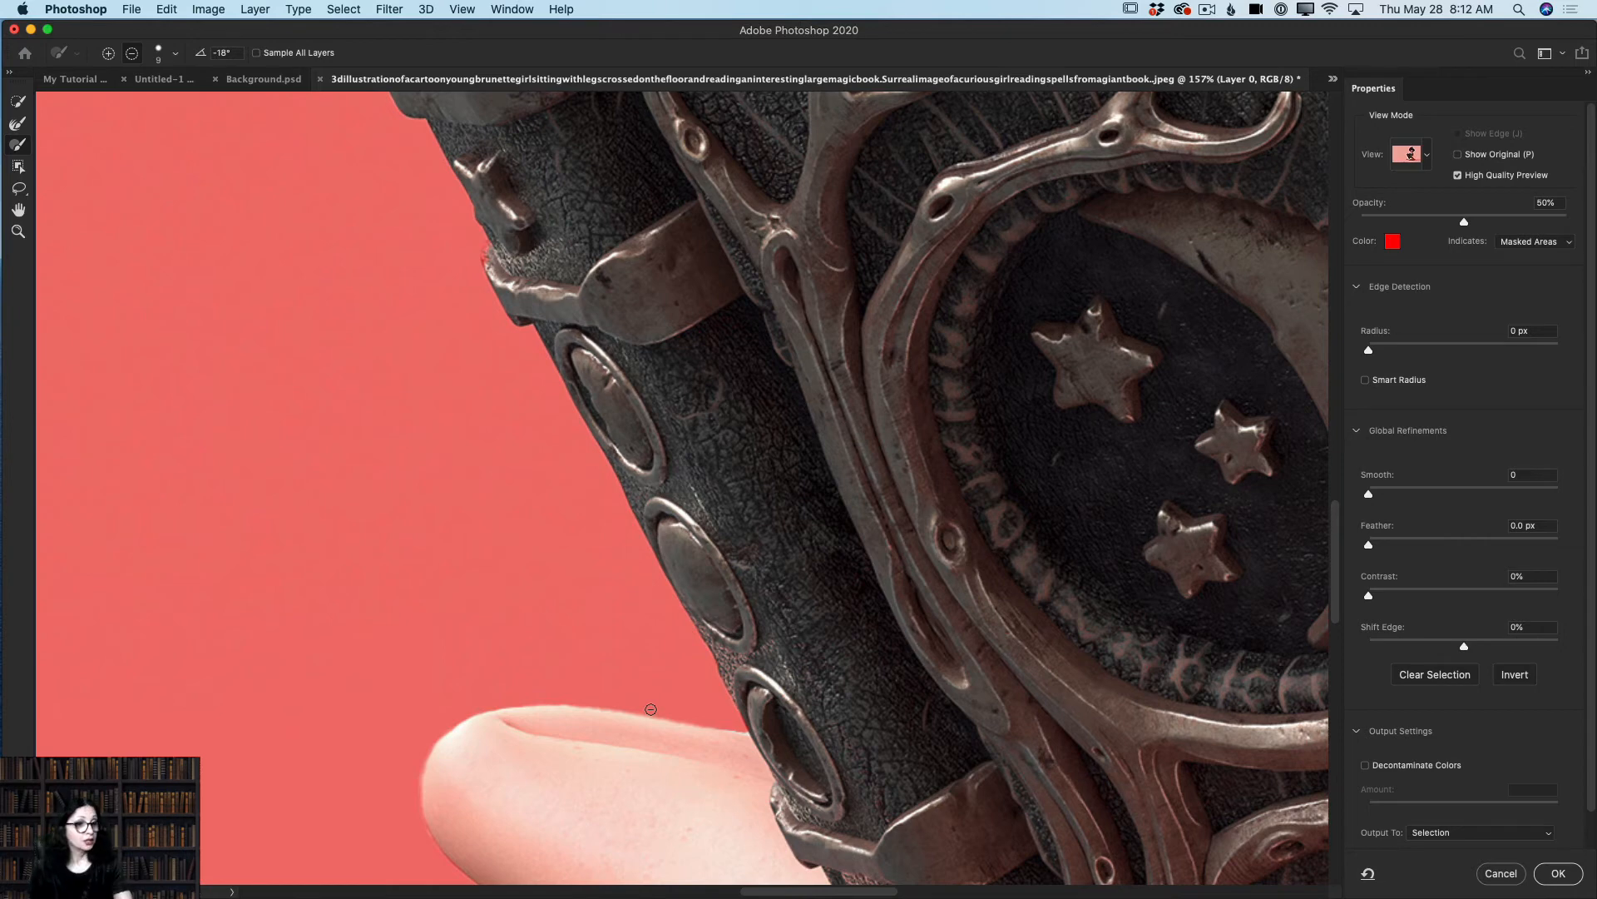
# Step: Subtract the background patches beside and beneath the hair bun with the Brush Tool at size 7
pyautogui.click(18, 233)
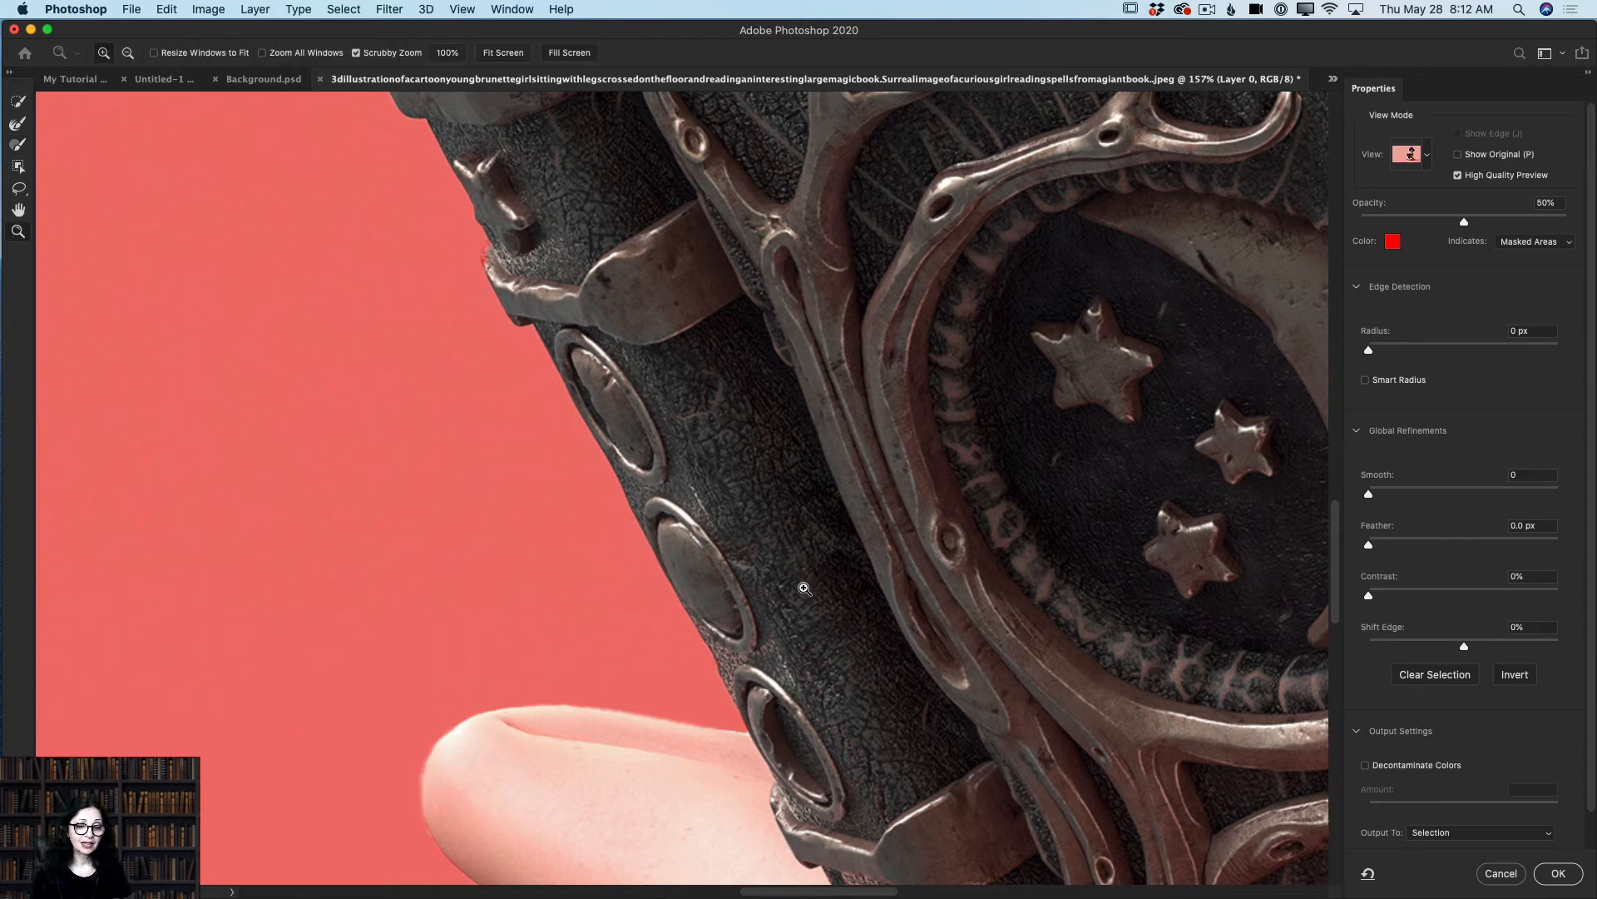
pyautogui.moveTo(804, 588); pyautogui.dragTo(723, 608)
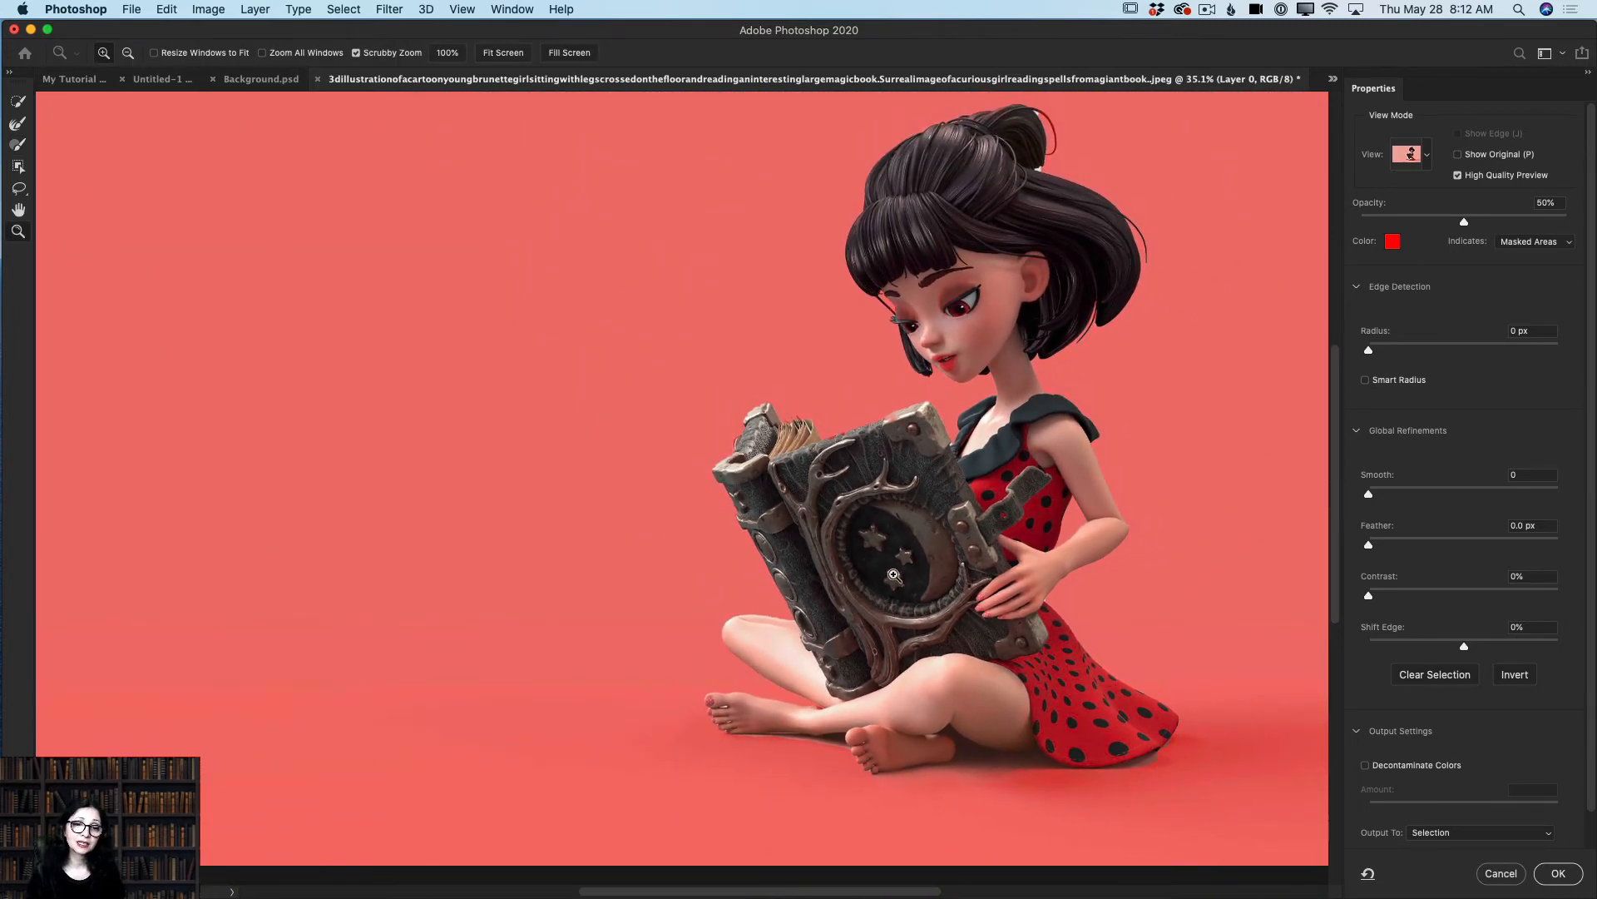
pyautogui.moveTo(894, 575); pyautogui.dragTo(969, 603)
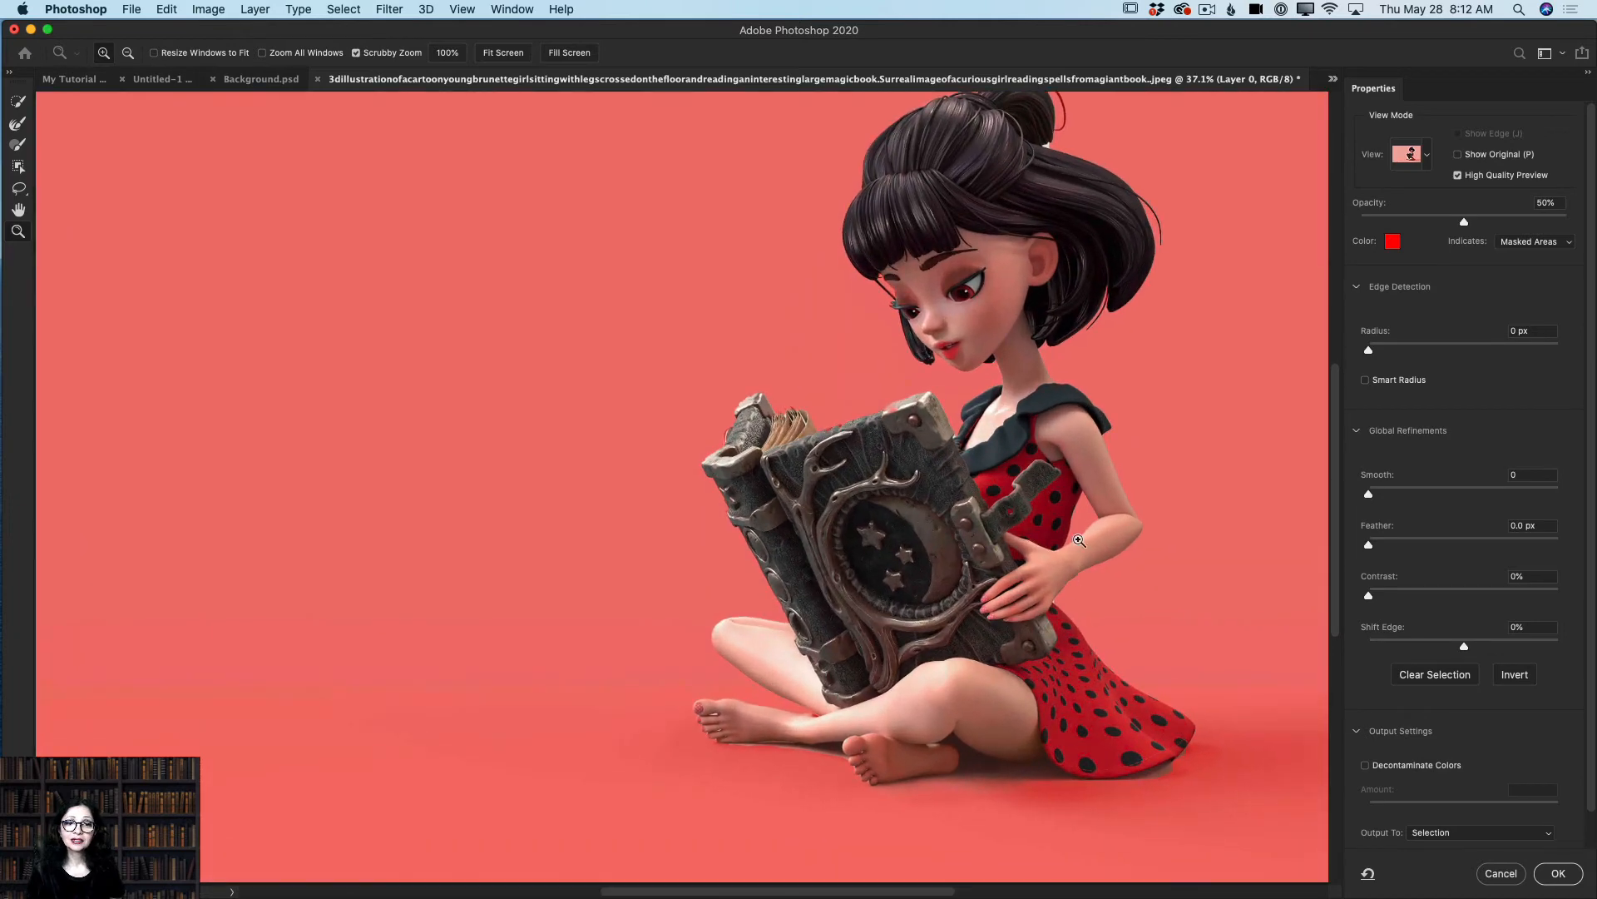
pyautogui.moveTo(1338, 503); pyautogui.dragTo(1300, 444)
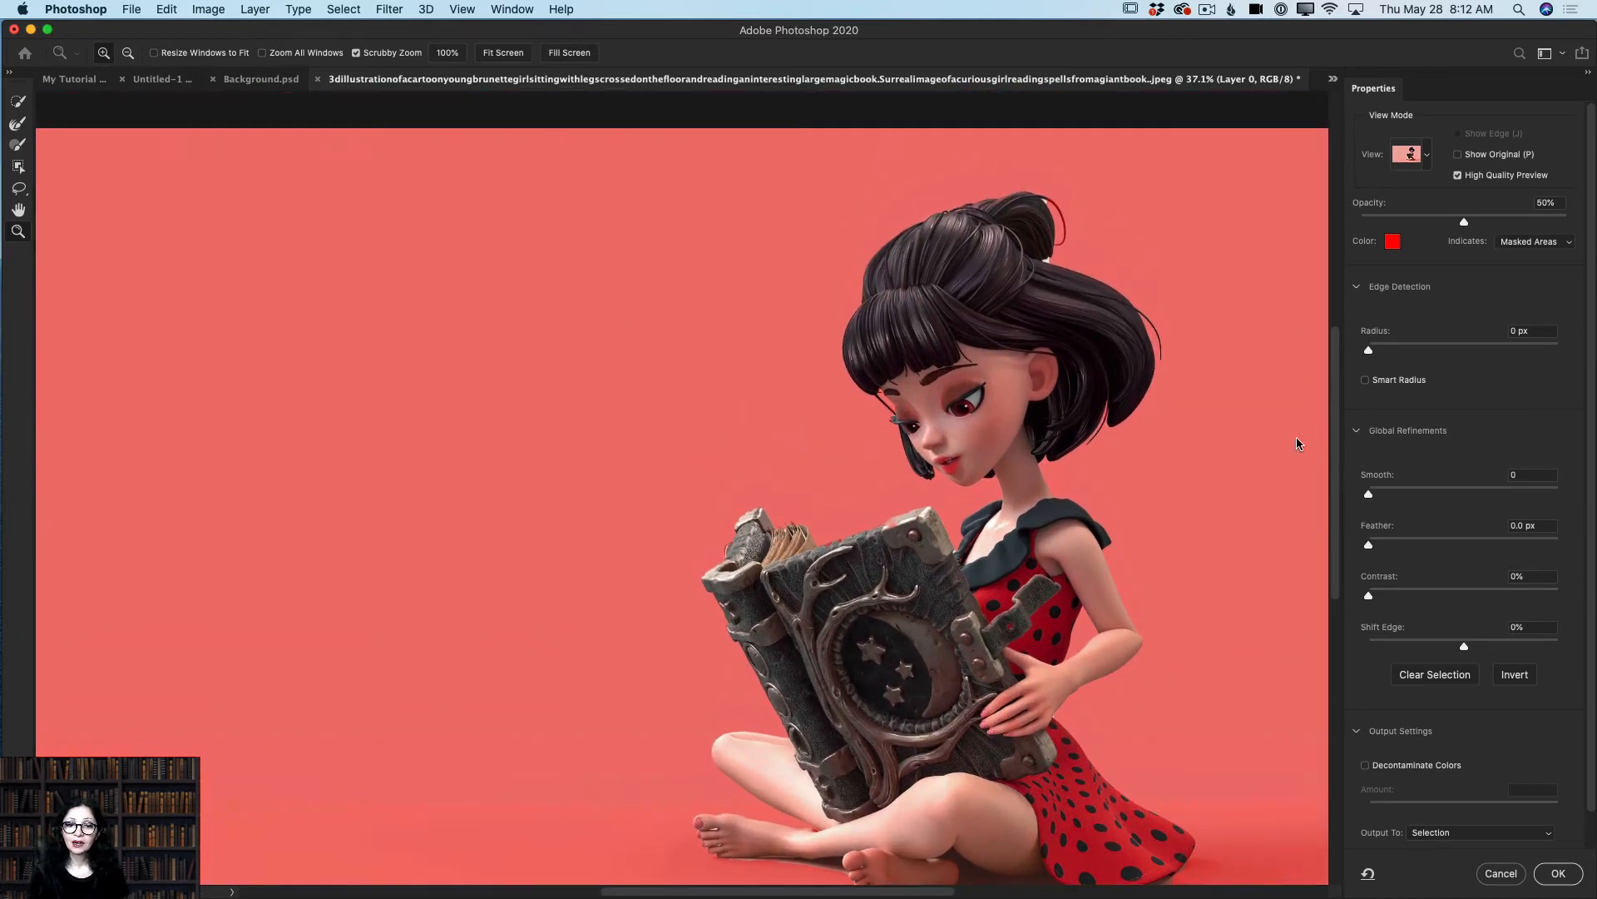
pyautogui.moveTo(1061, 200); pyautogui.dragTo(1147, 309)
pyautogui.click(17, 145)
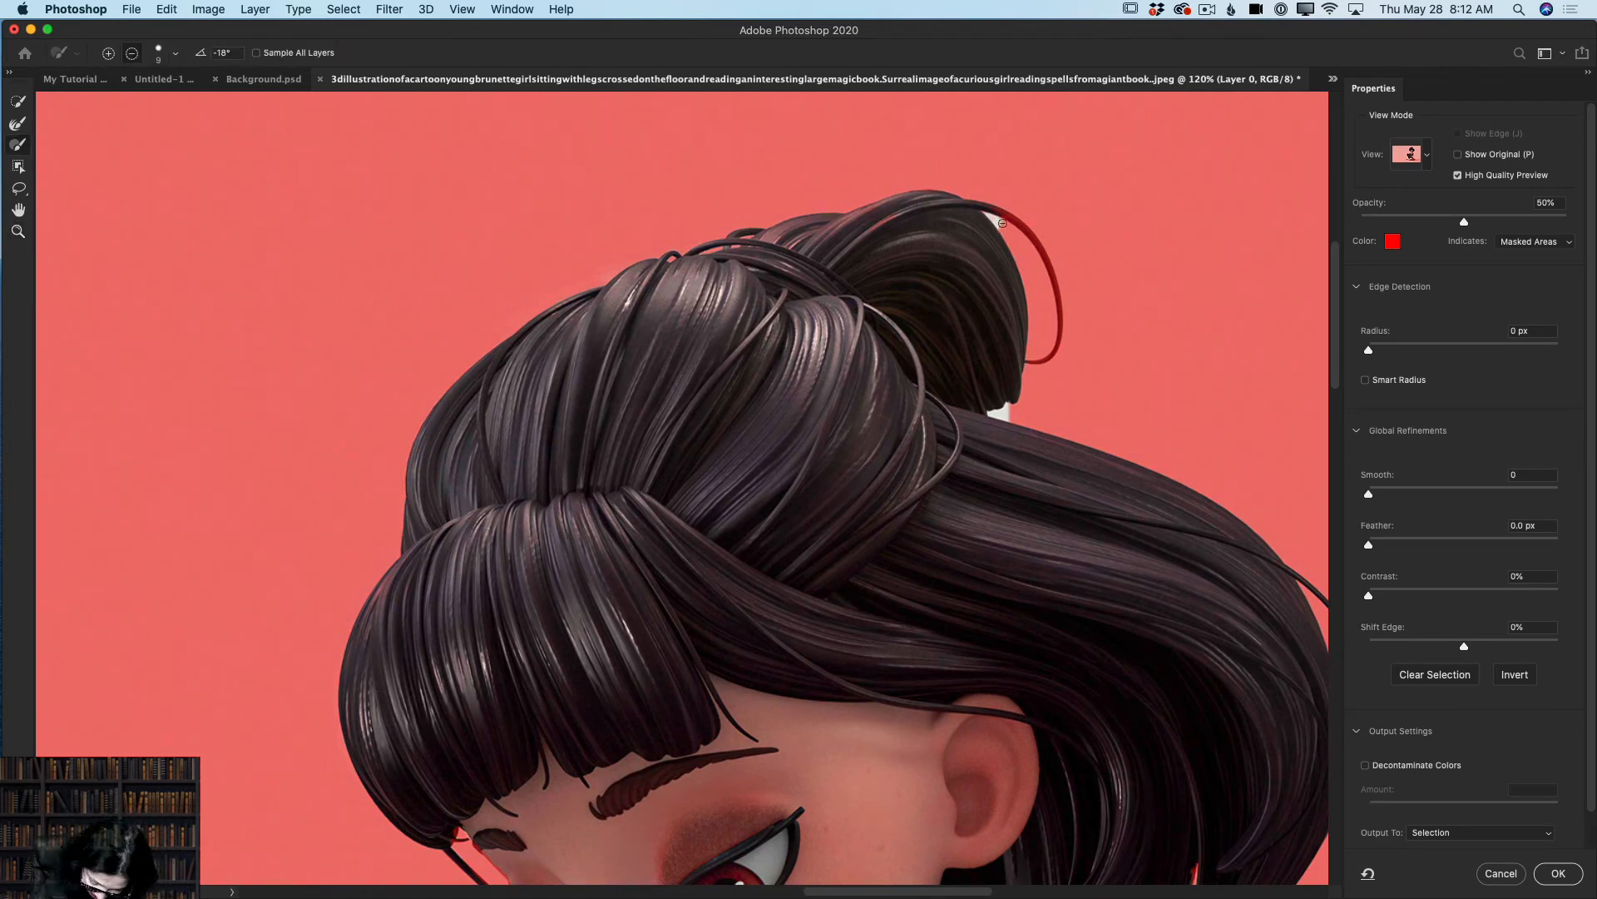
pyautogui.press('[')
pyautogui.press('[')
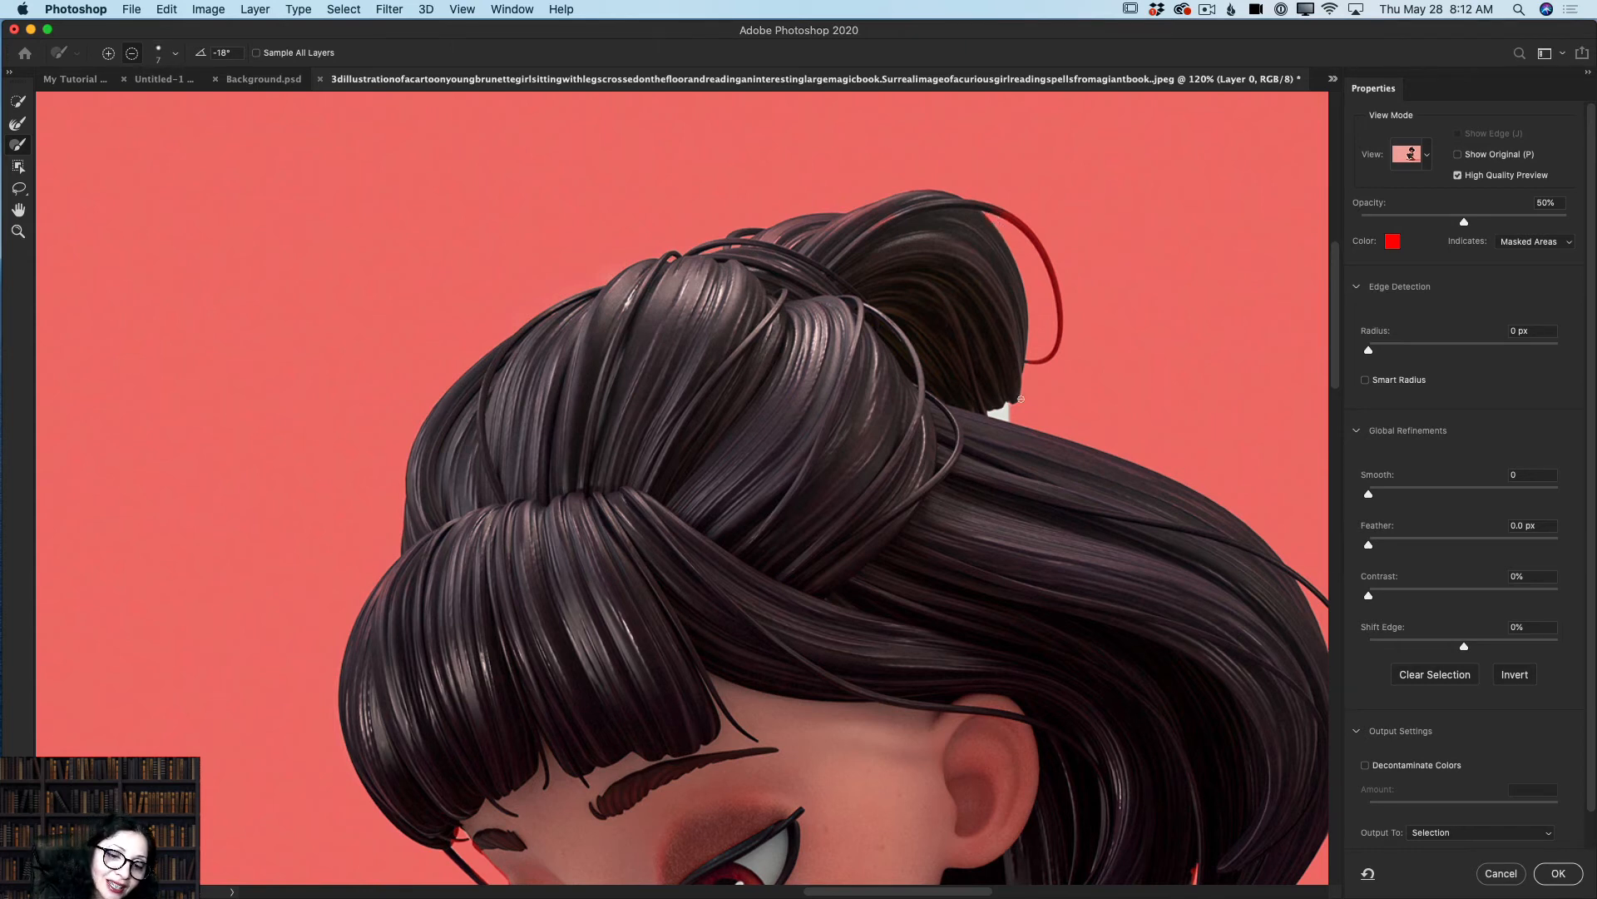
pyautogui.moveTo(994, 411); pyautogui.dragTo(1009, 406)
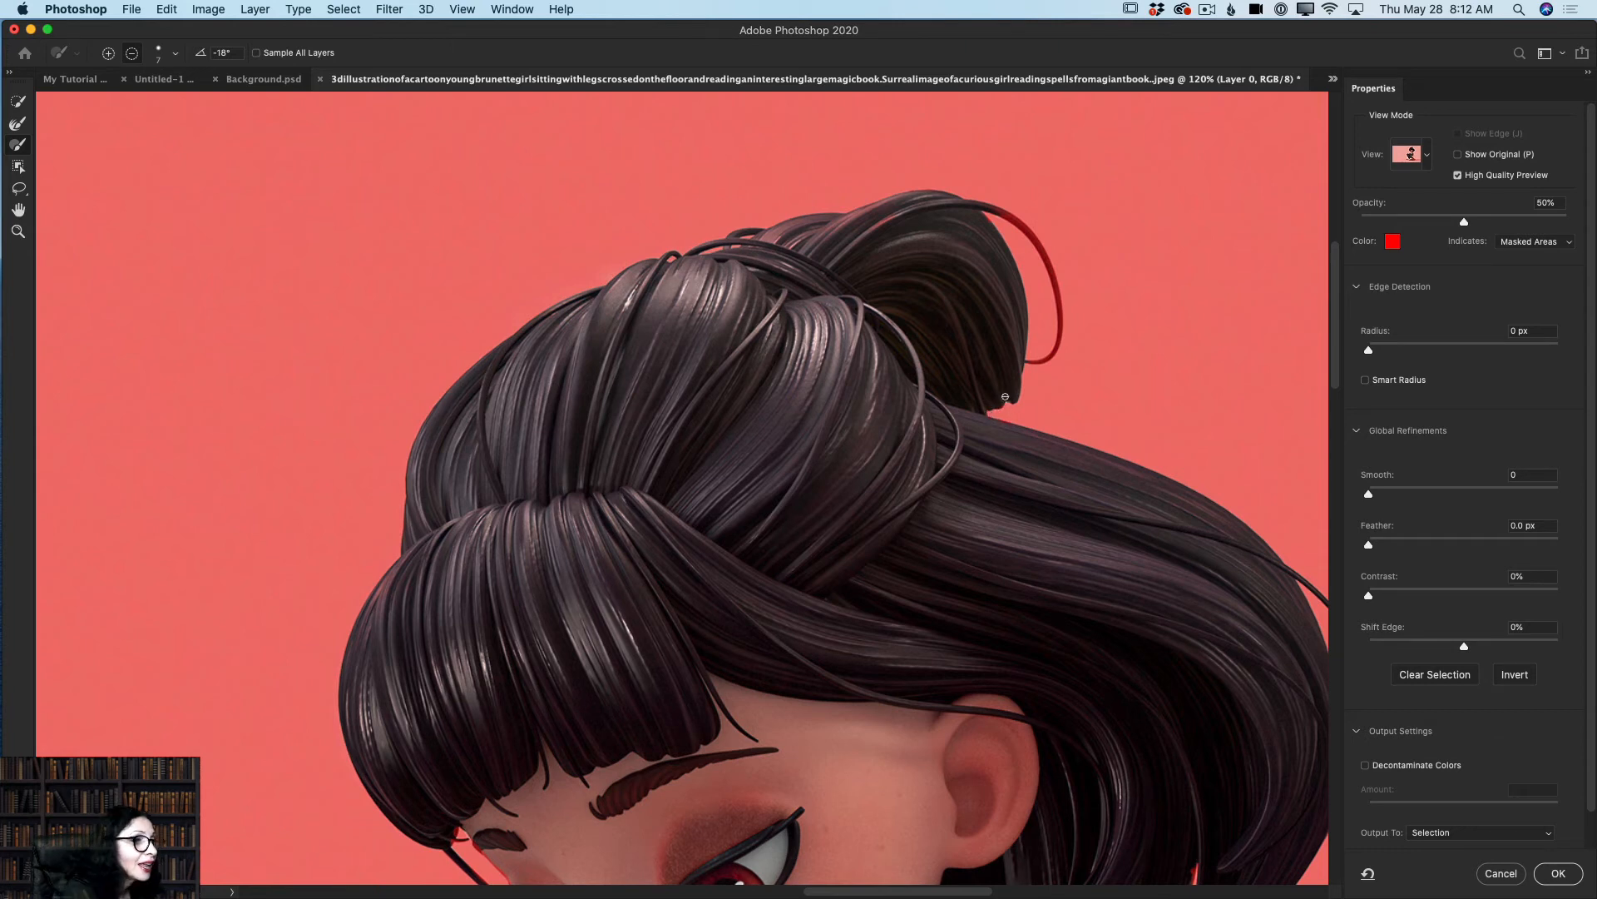
# Step: Add the thin curved hair strand behind the bun to the selection with the size 7 brush, and switch the brush back to subtracting
pyautogui.click(108, 52)
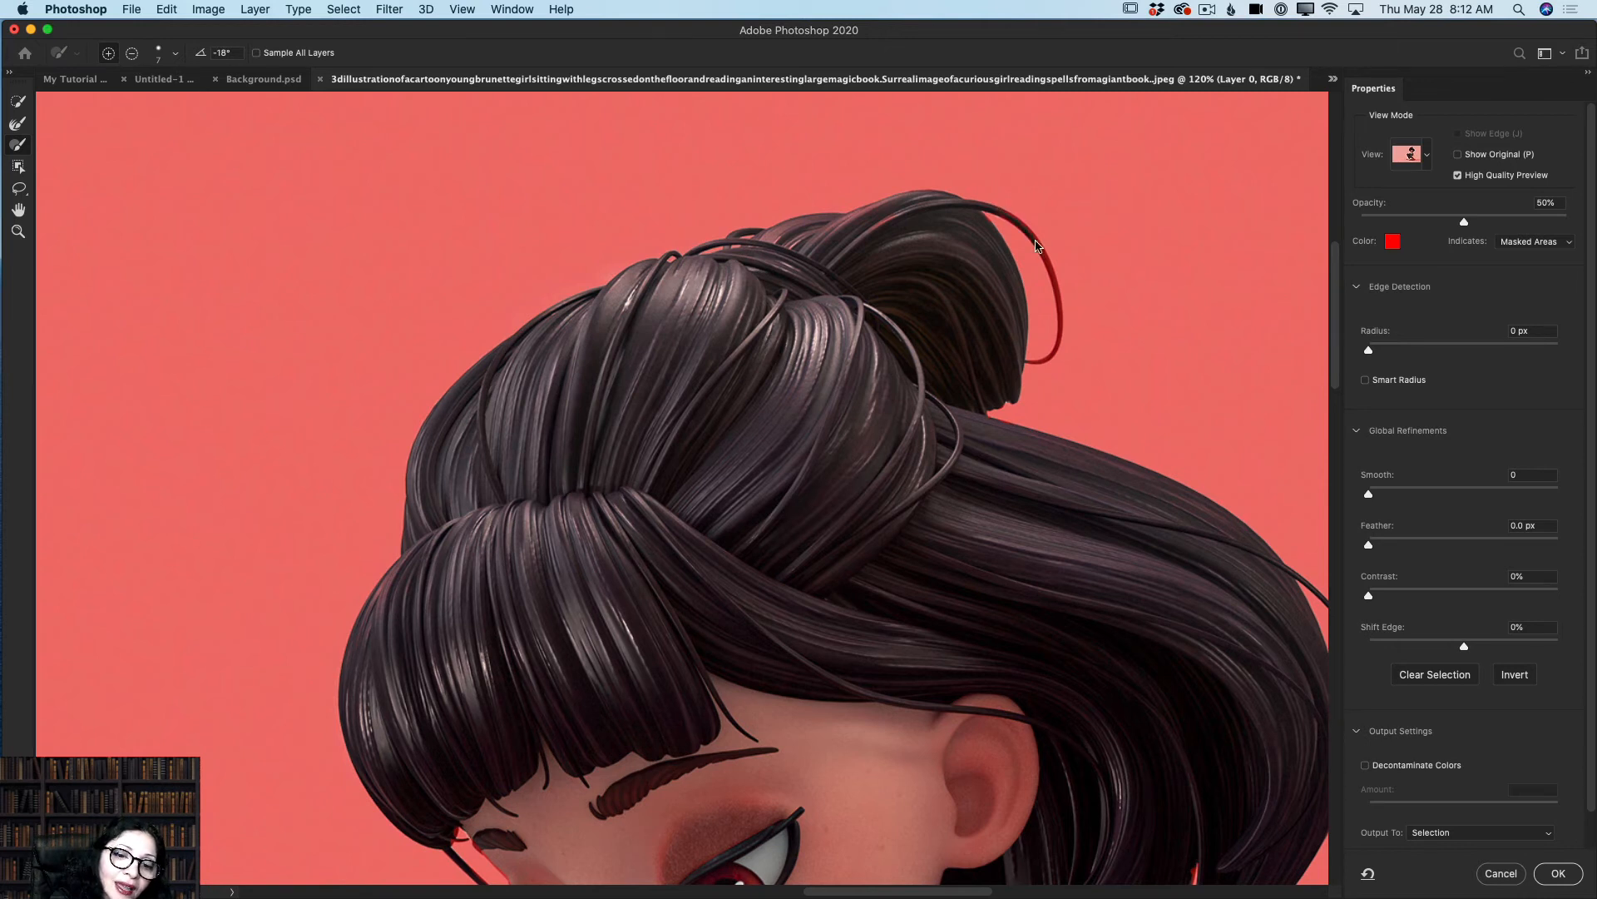
pyautogui.moveTo(1042, 250)
pyautogui.mouseDown()
pyautogui.moveTo(1062, 333)
pyautogui.moveTo(1046, 360)
pyautogui.moveTo(1026, 357)
pyautogui.mouseUp()
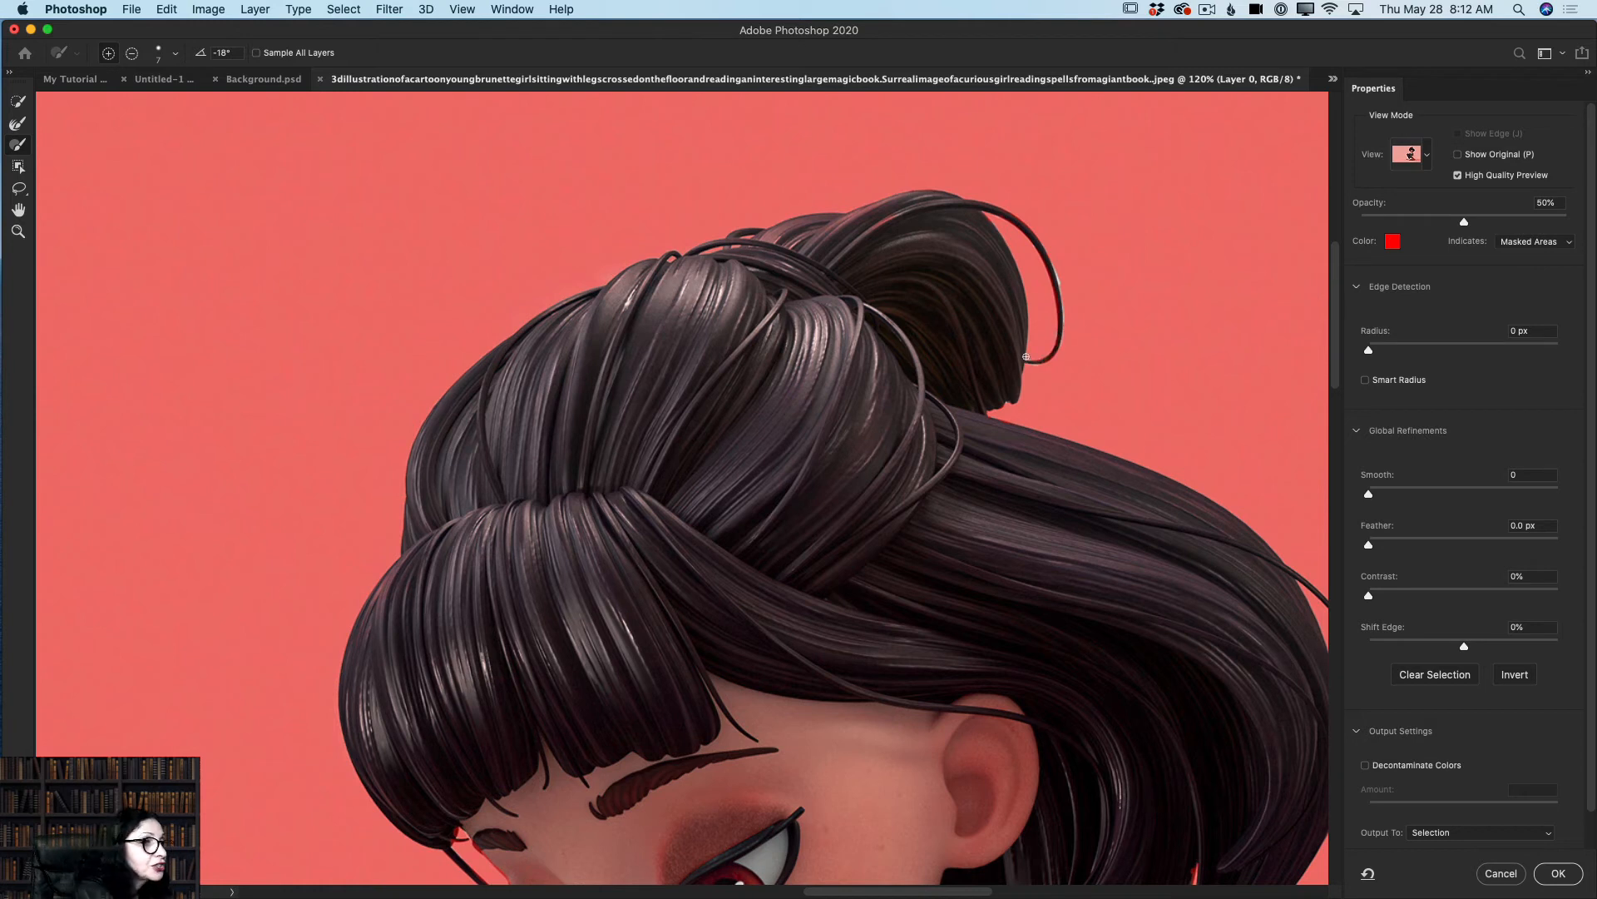
pyautogui.press('alt')
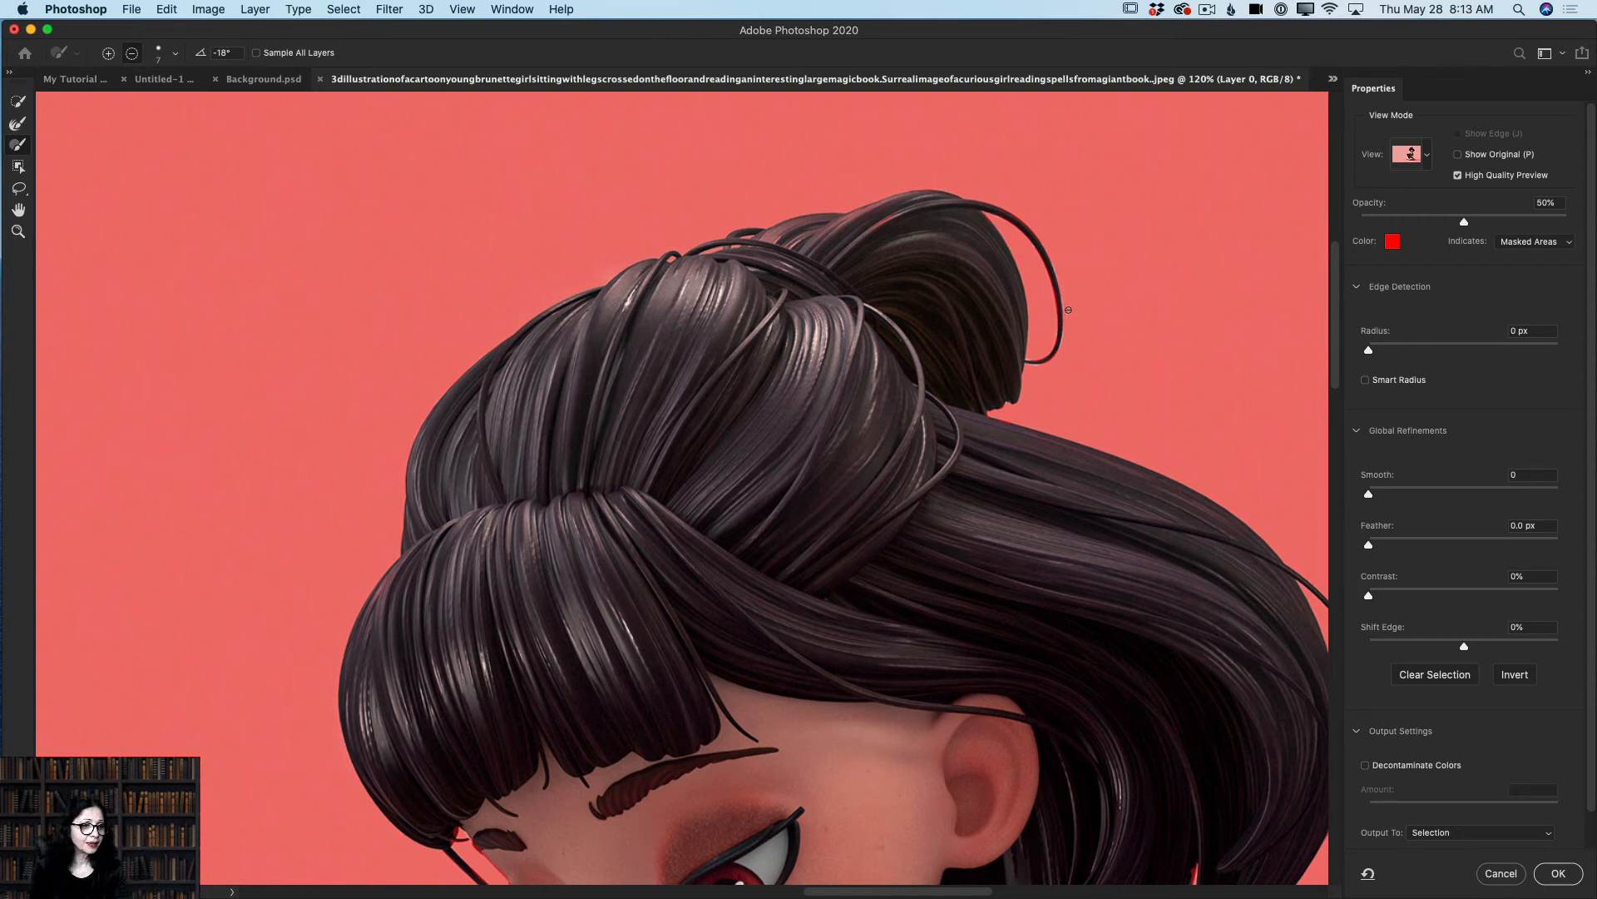
# Step: Set the Smooth refinement to 10 for the girl's selection, keeping the edge detection Radius at 0 px
pyautogui.click(18, 232)
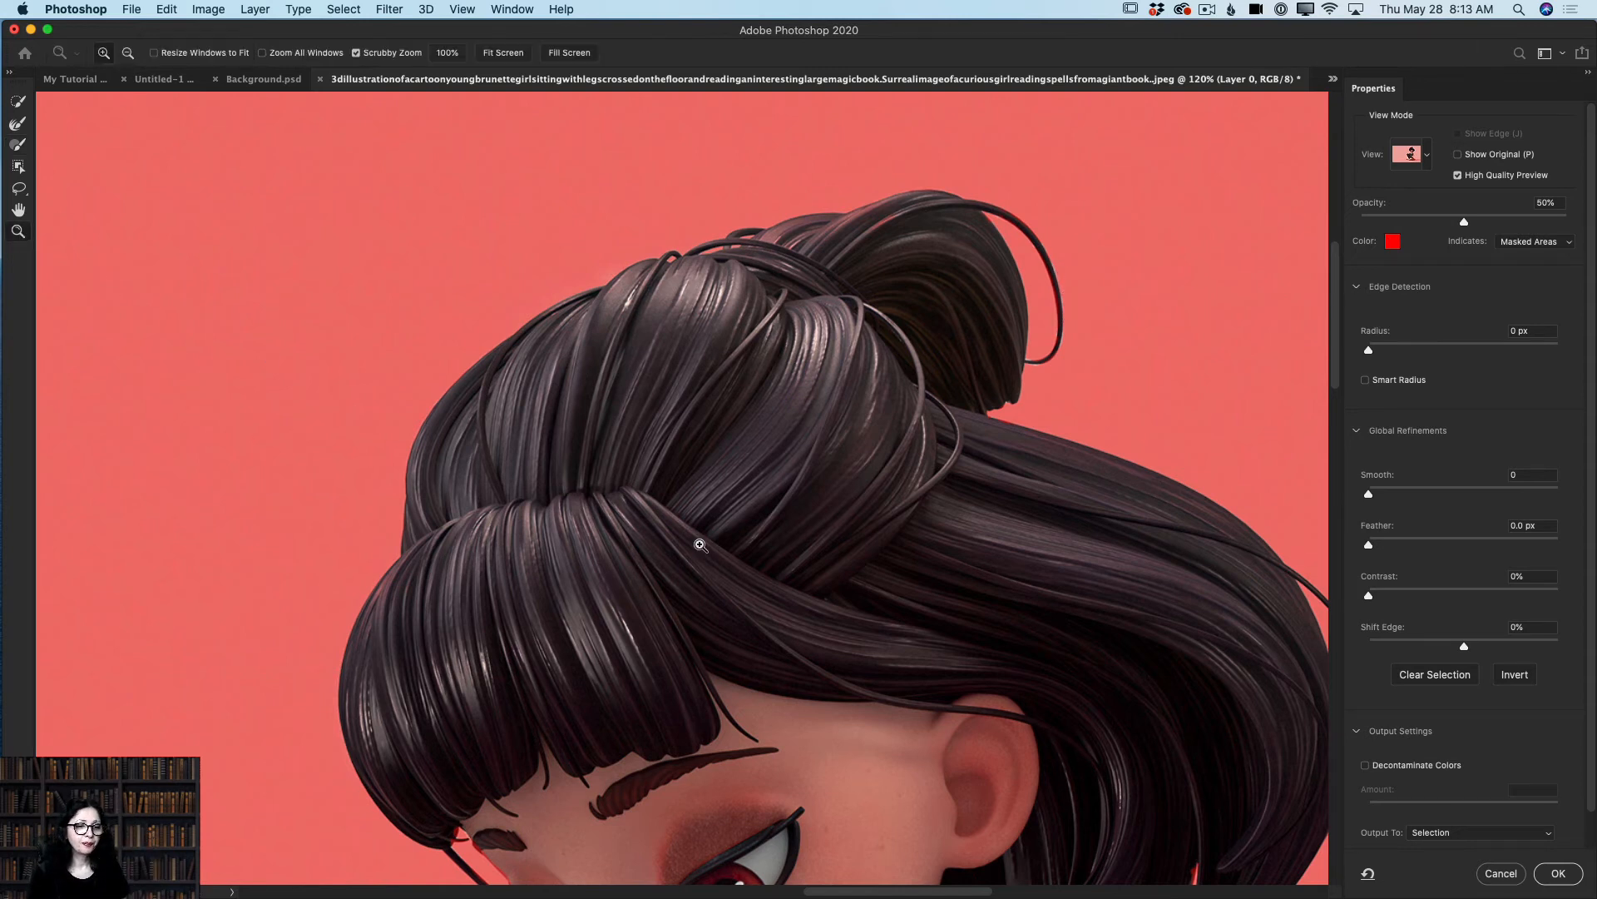
pyautogui.moveTo(700, 545); pyautogui.dragTo(630, 510)
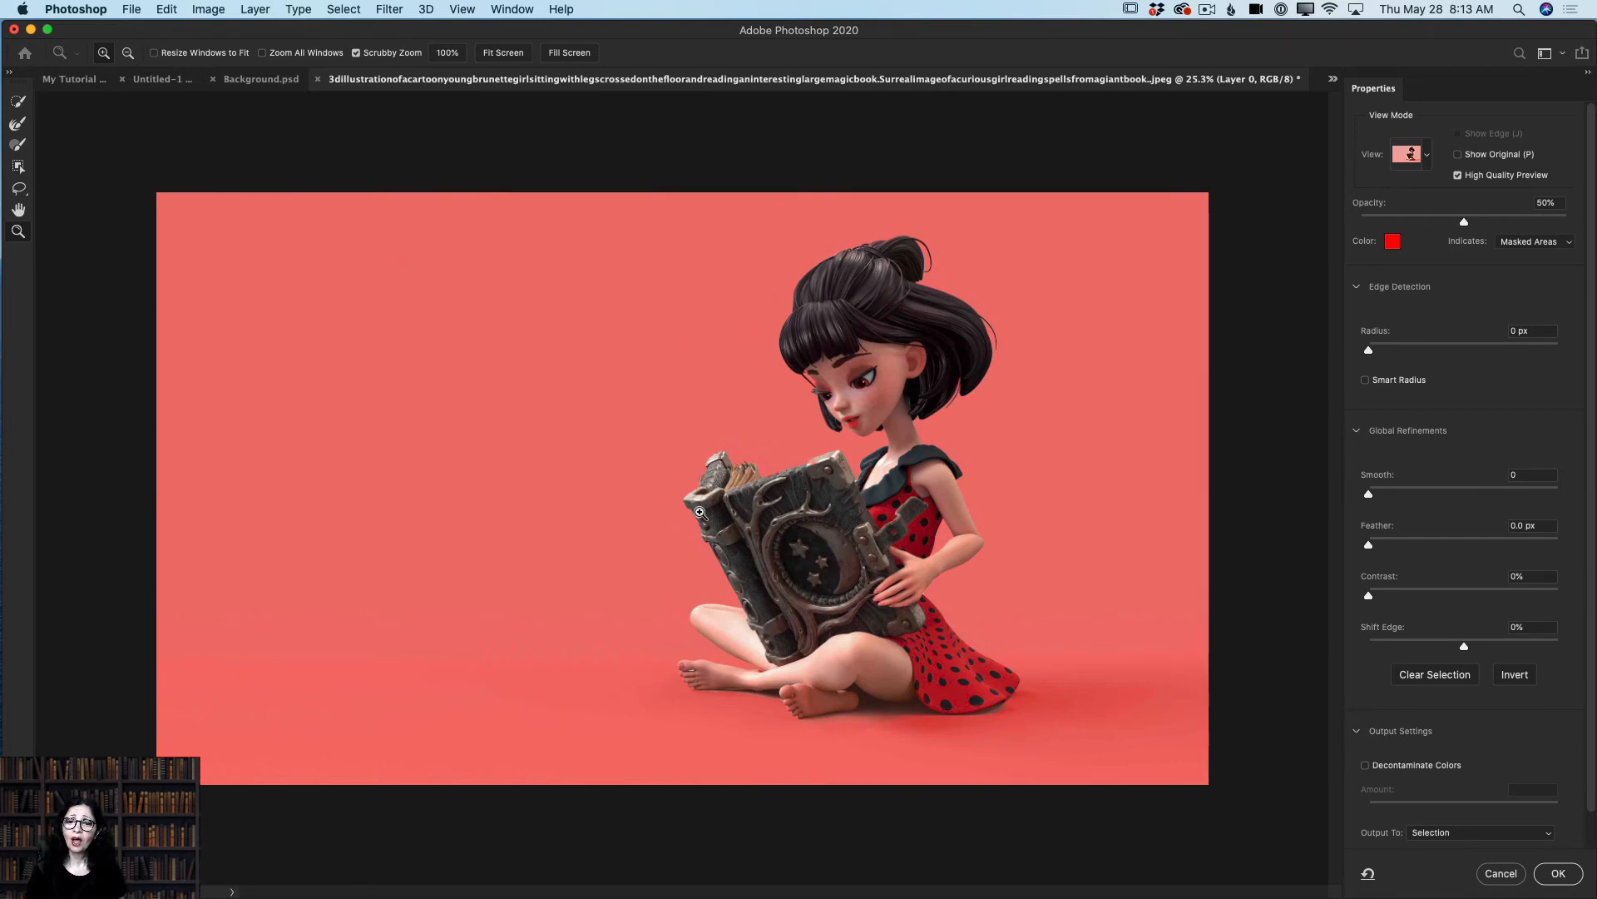
pyautogui.click(1369, 352)
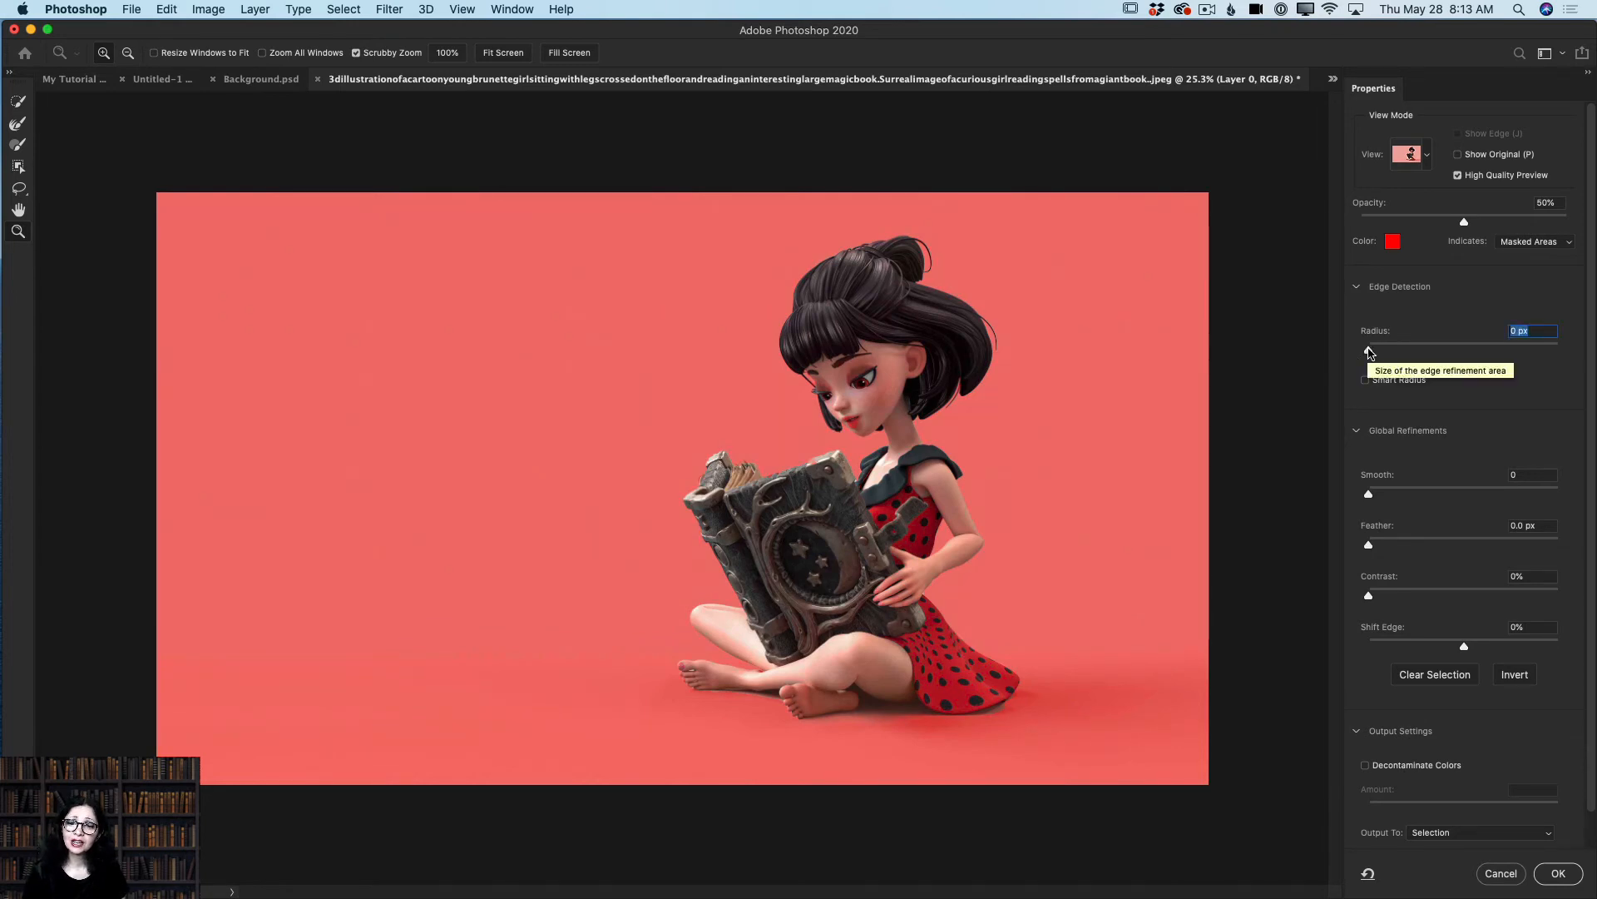
pyautogui.moveTo(1369, 352)
pyautogui.mouseDown()
pyautogui.moveTo(1412, 353)
pyautogui.moveTo(1369, 353)
pyautogui.mouseUp()
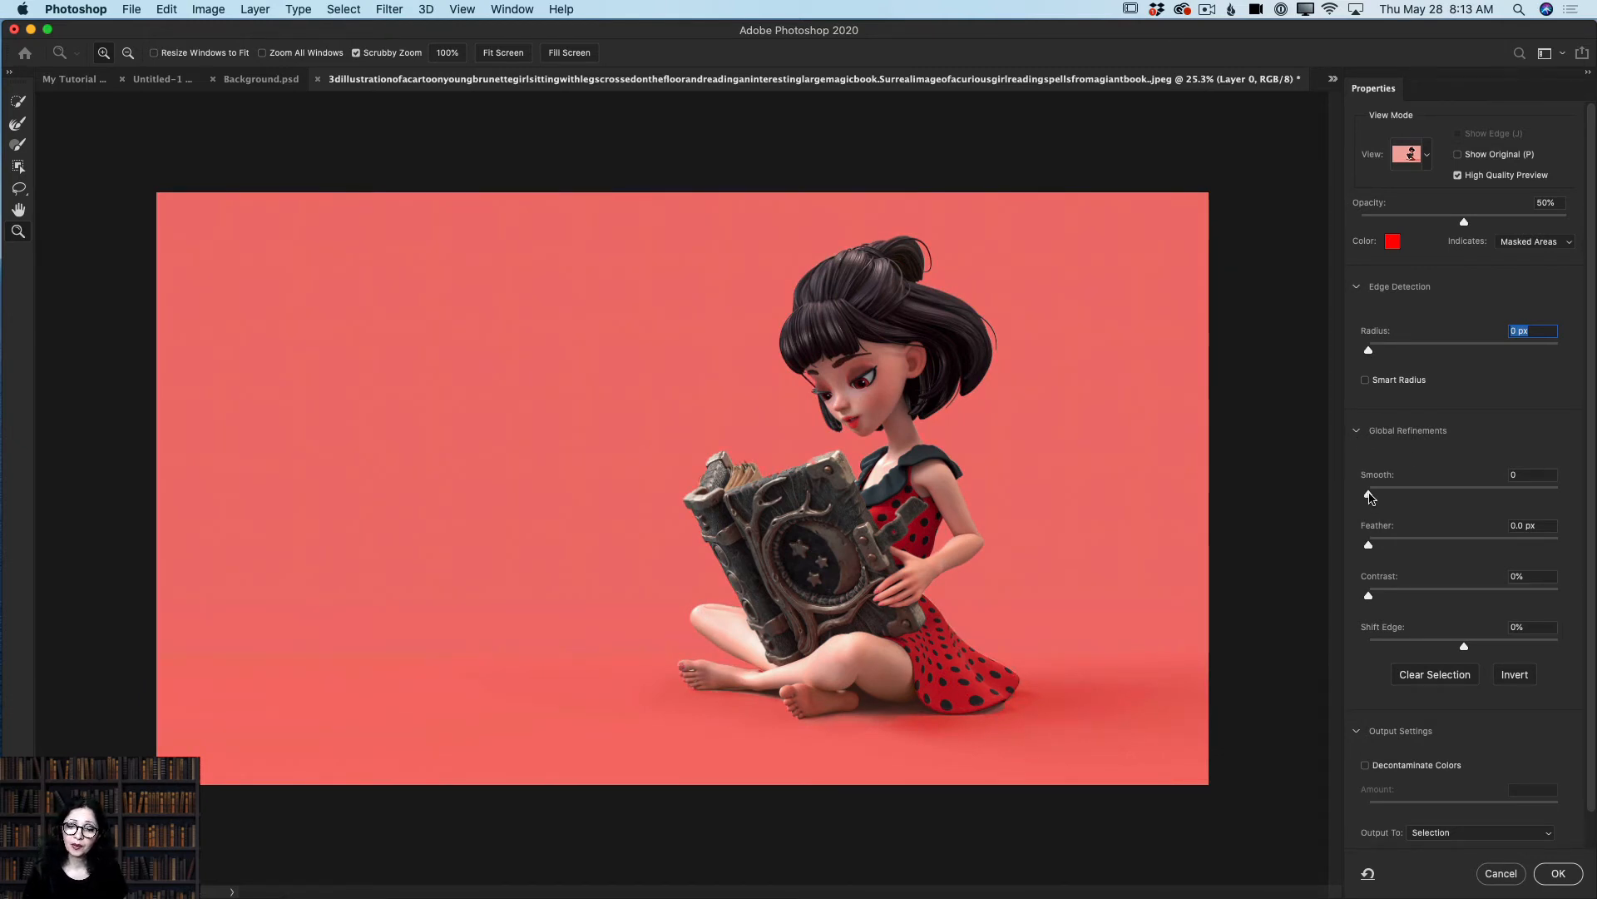
pyautogui.moveTo(1371, 498); pyautogui.dragTo(1389, 498)
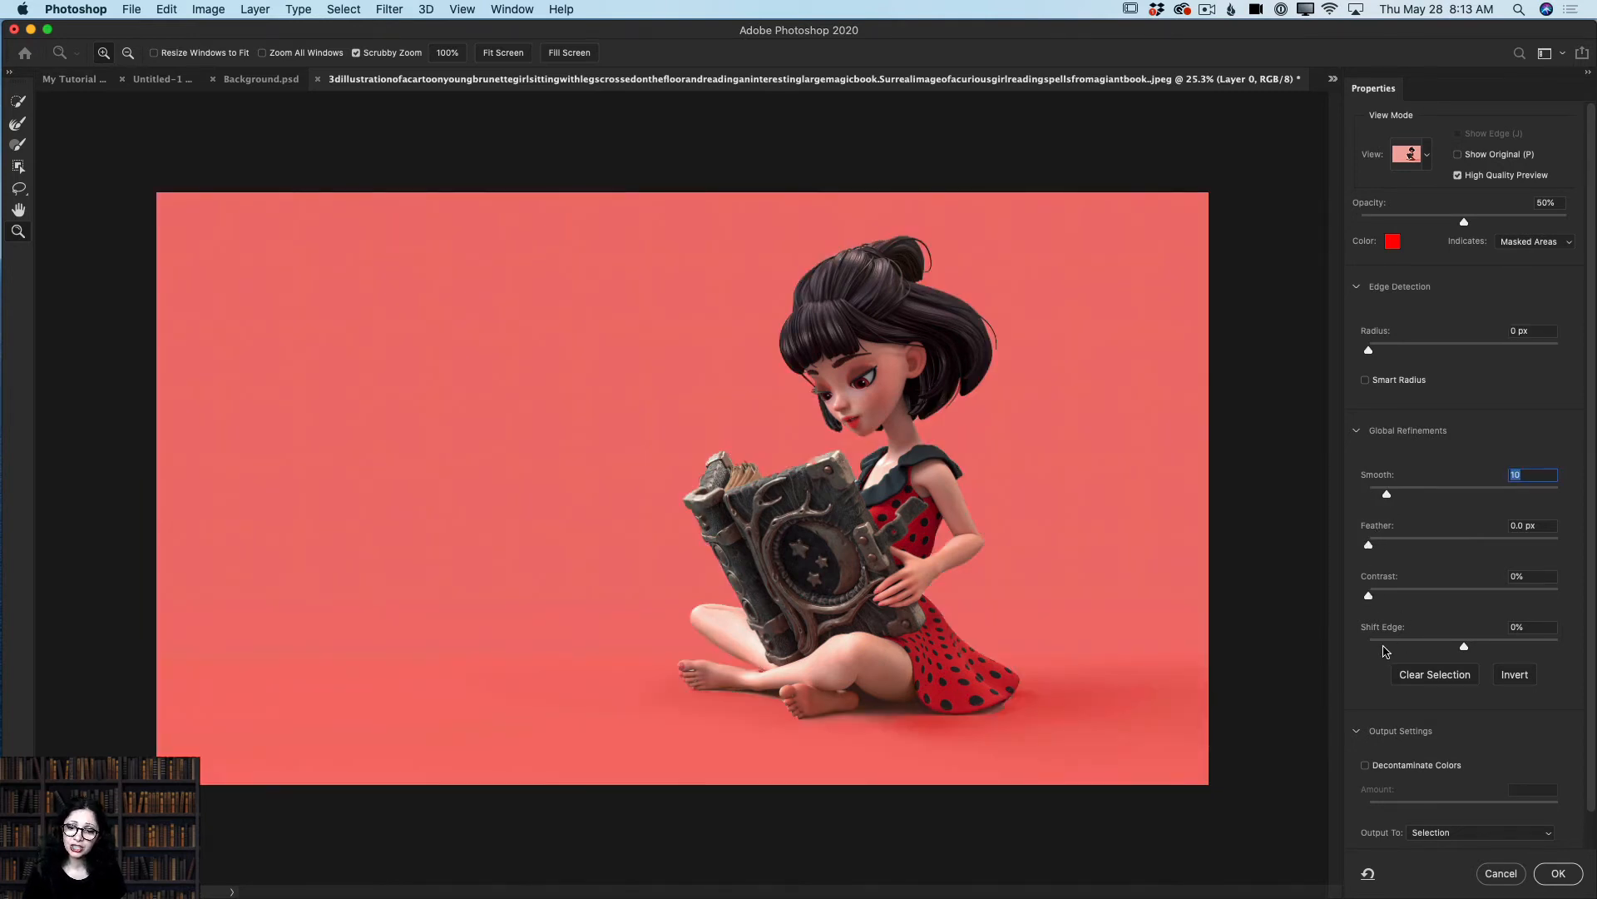
# Step: Set the output to New Layer with Layer Mask and turn on Decontaminate Colors
pyautogui.scroll(-2, 1384, 650)
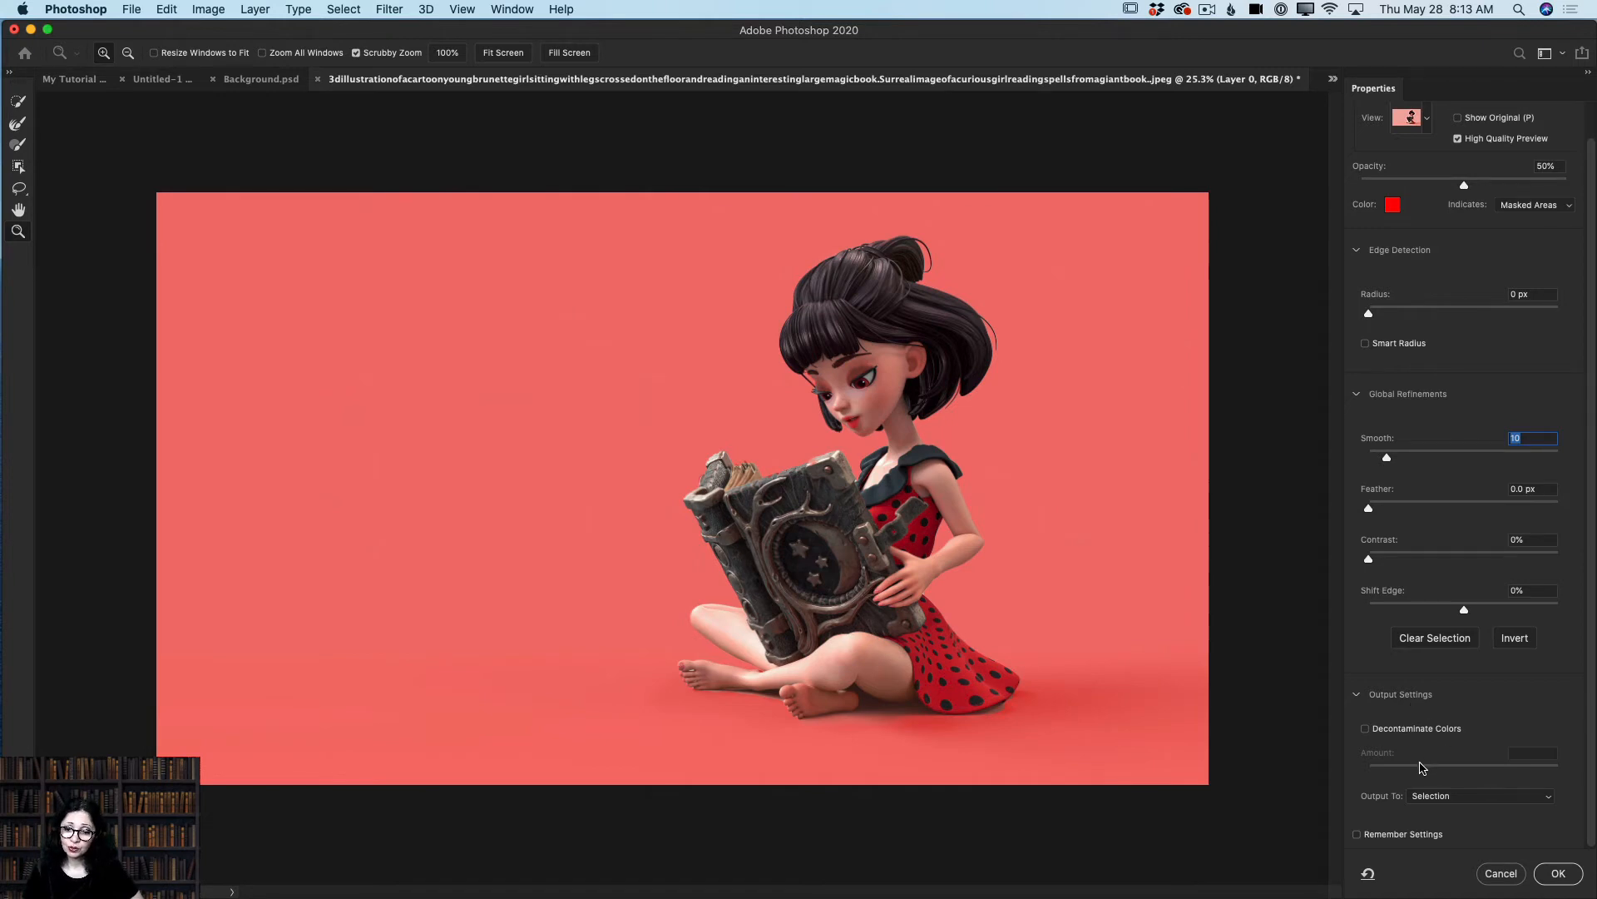
pyautogui.click(1433, 797)
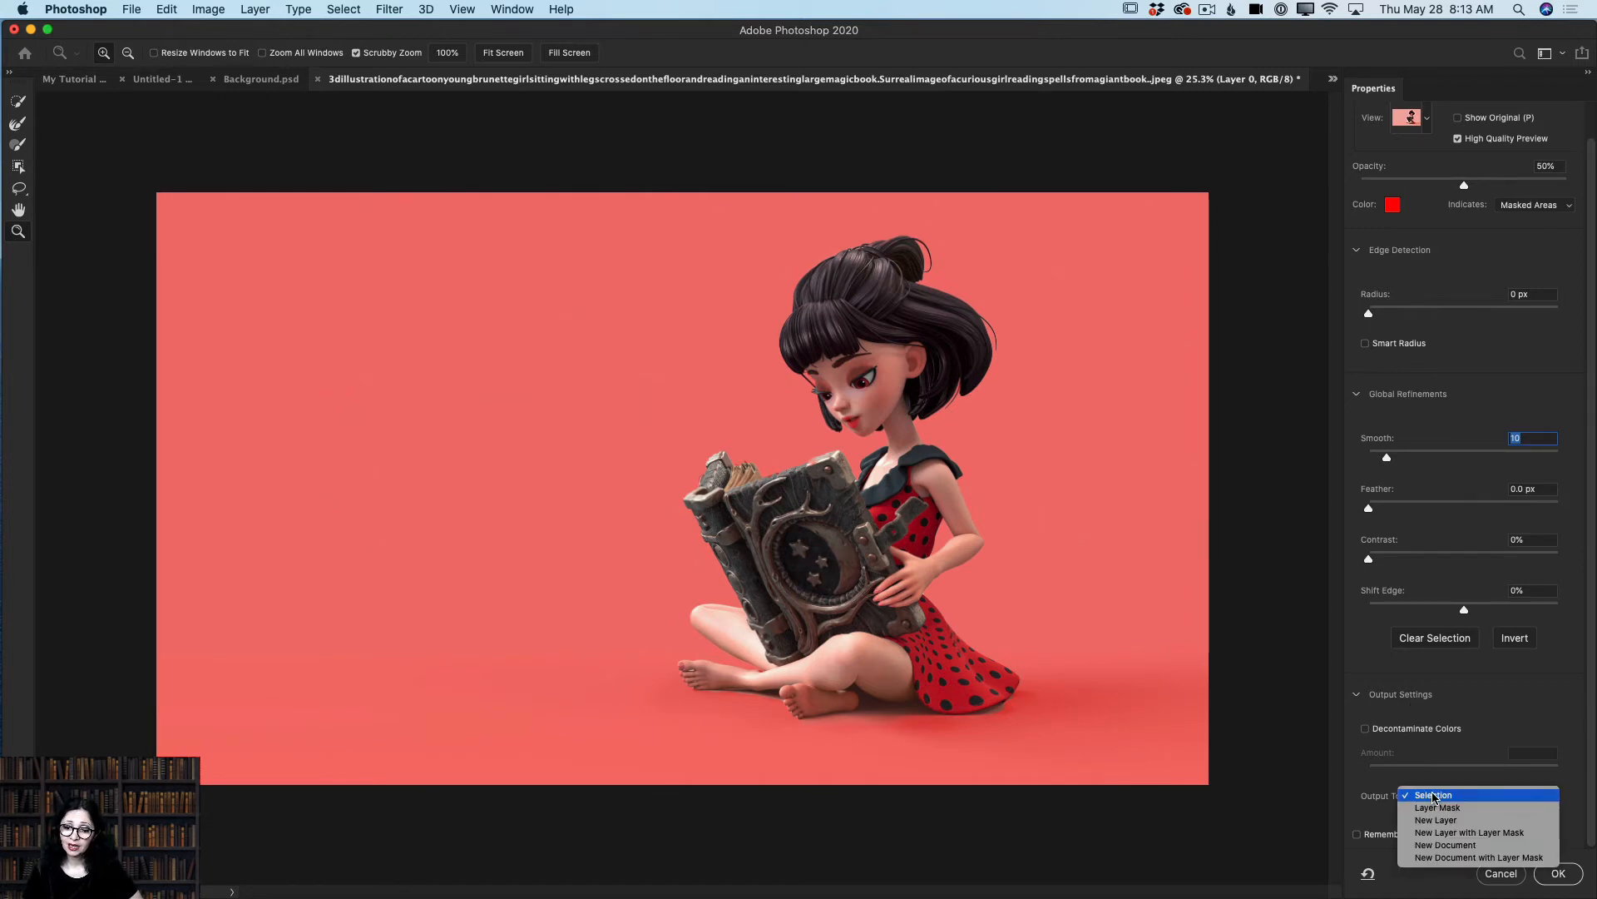
pyautogui.click(1473, 833)
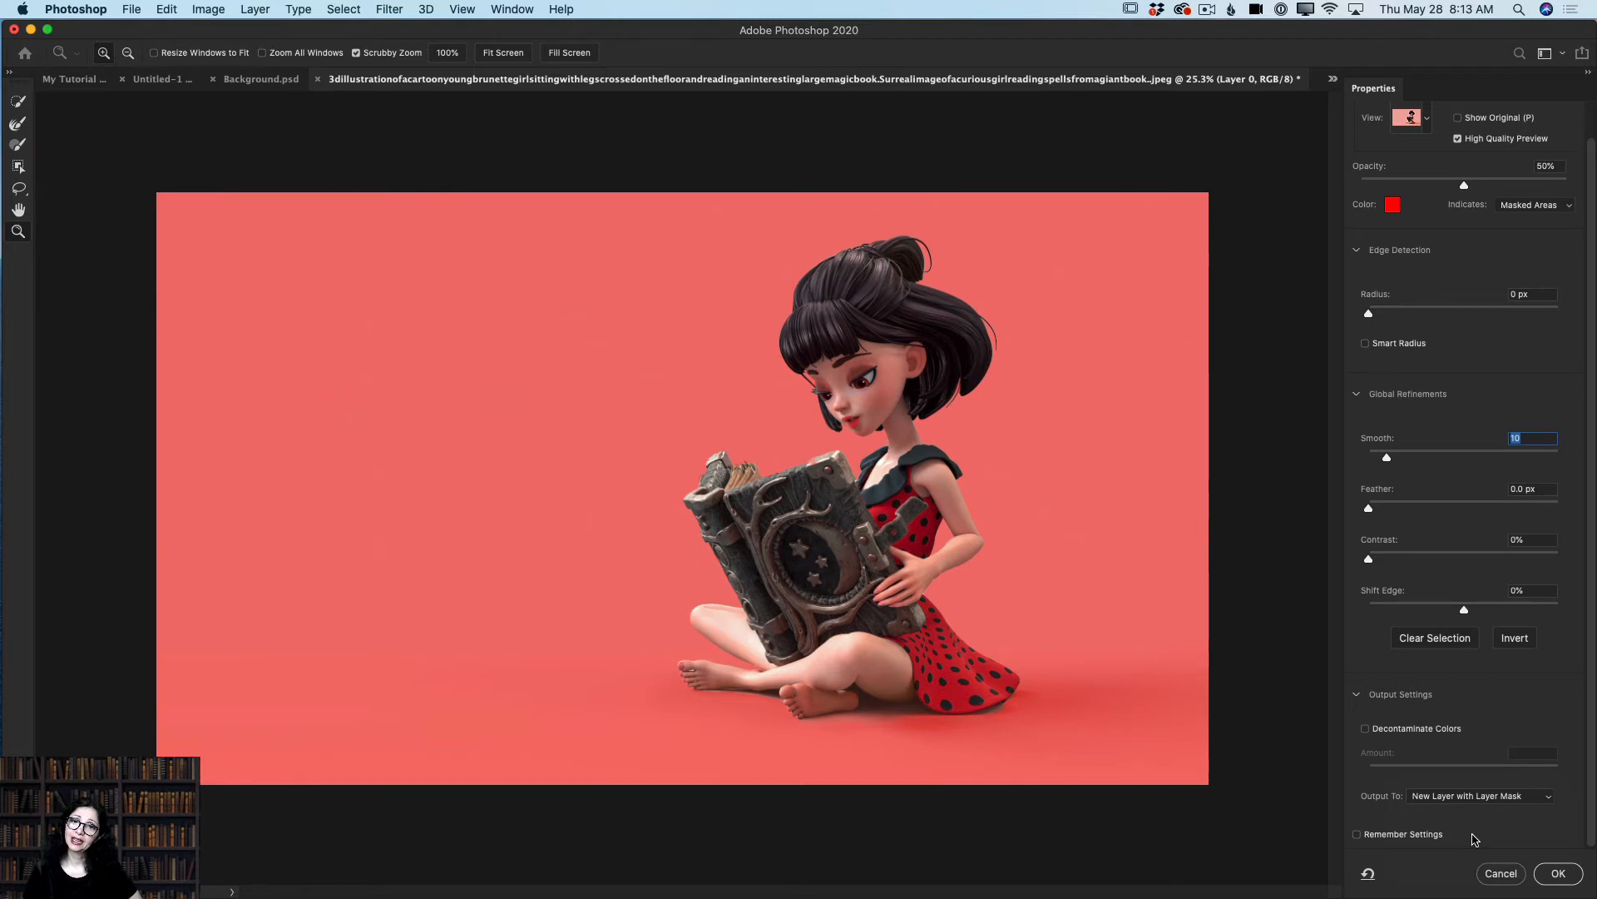
pyautogui.click(1365, 730)
# Step: Switch the view mode to Onion Skin, turn on Remember Settings, and apply the refined selection
pyautogui.click(1427, 119)
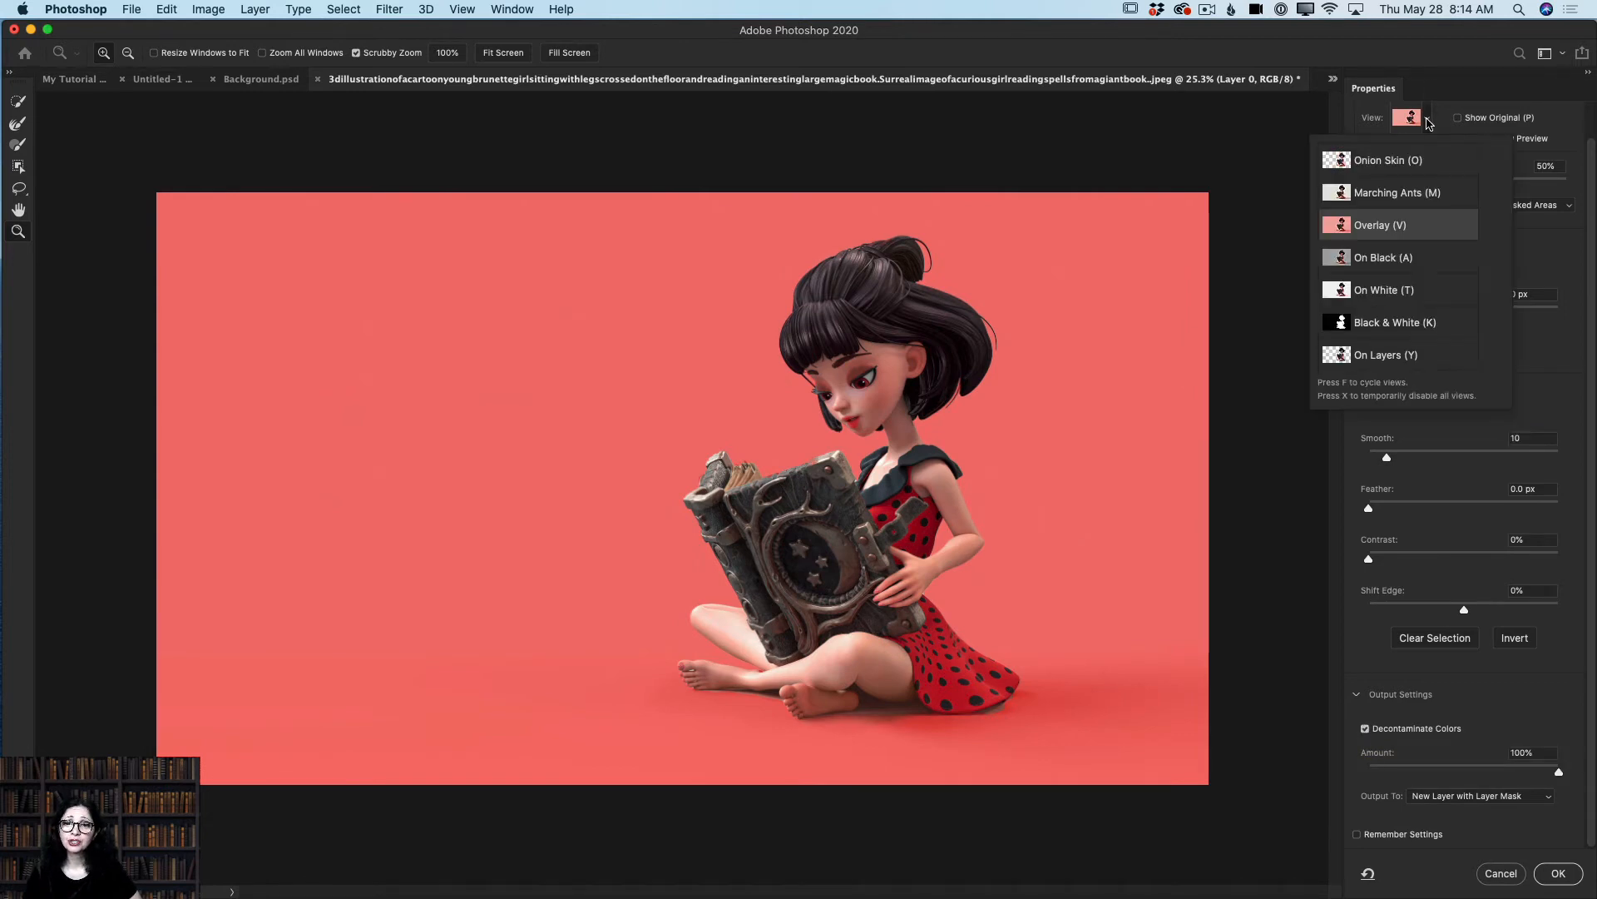
pyautogui.click(1387, 159)
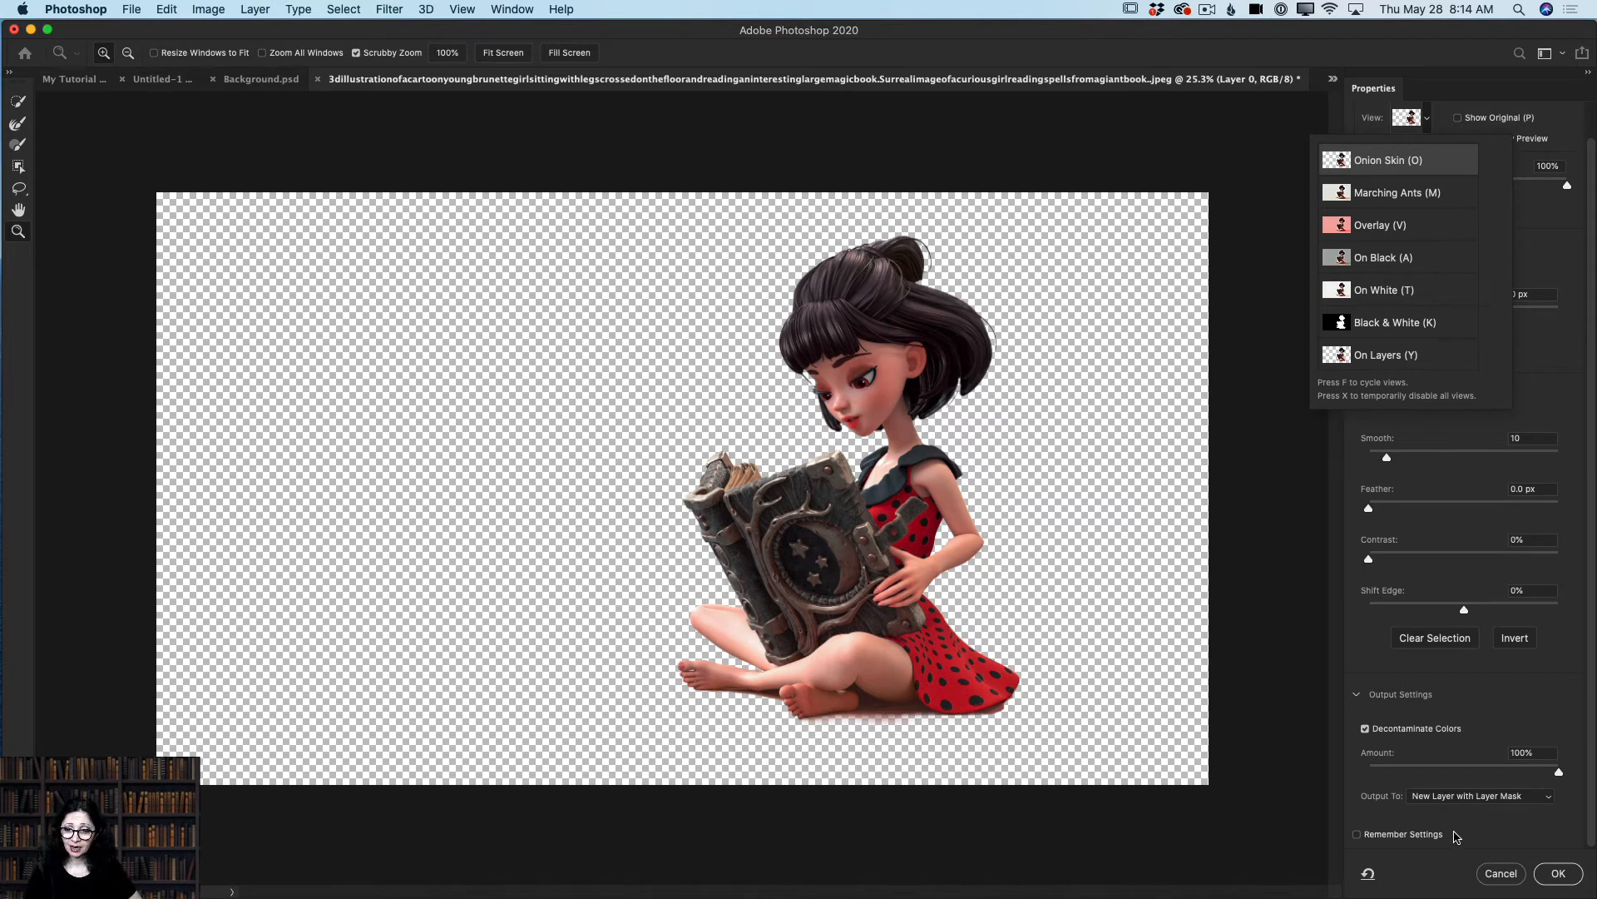
pyautogui.click(1359, 835)
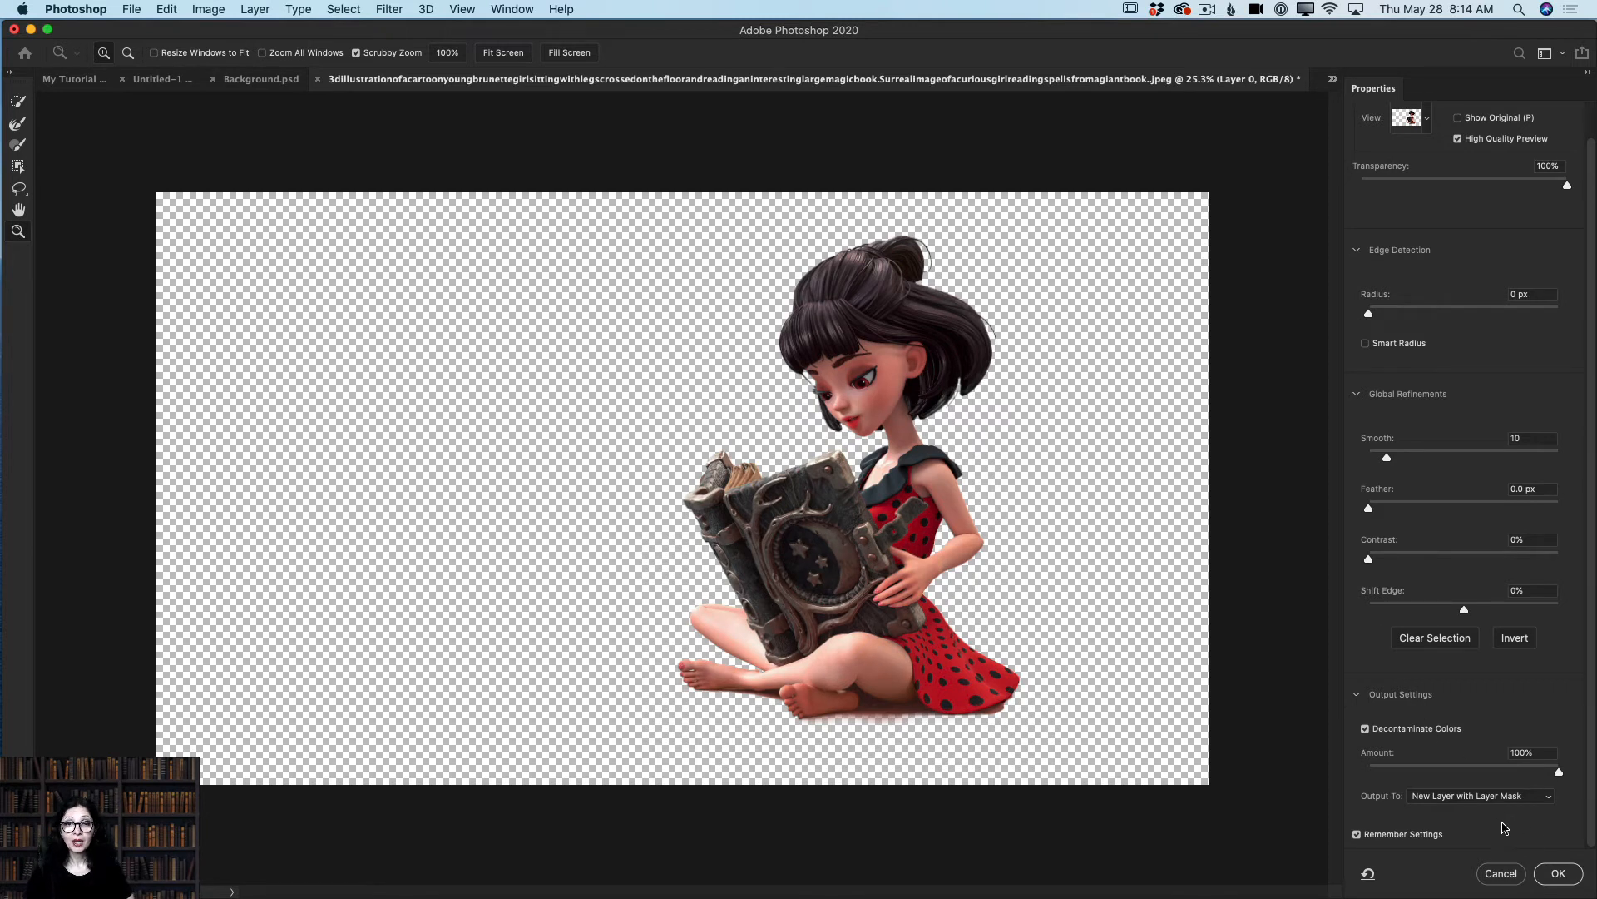
pyautogui.scroll(2, 1420, 813)
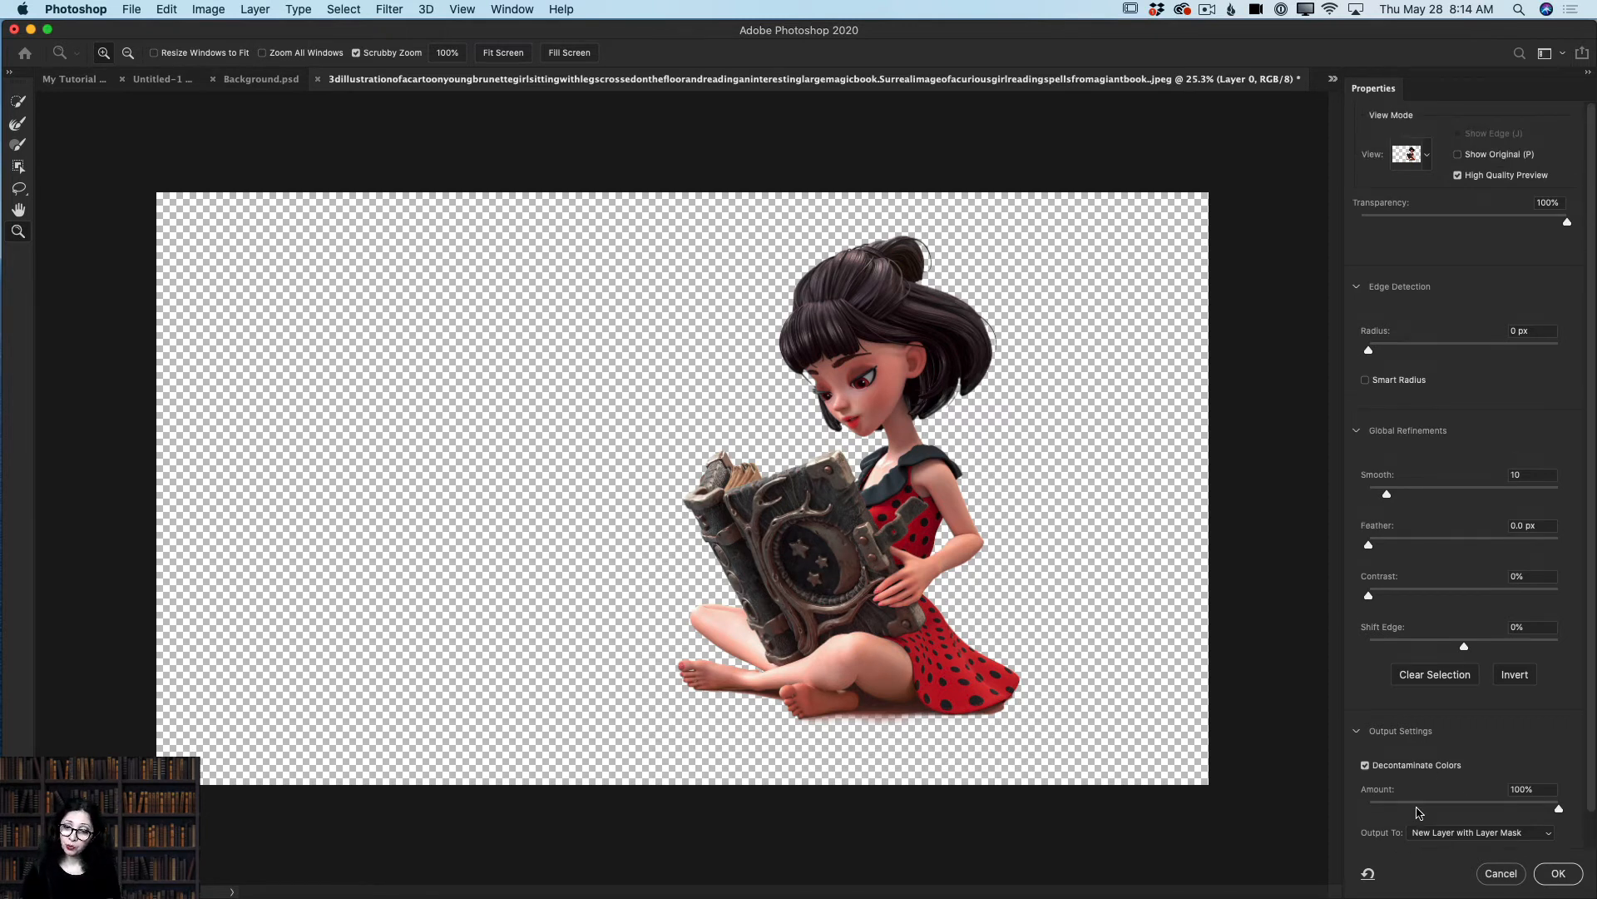
pyautogui.scroll(-2, 1461, 841)
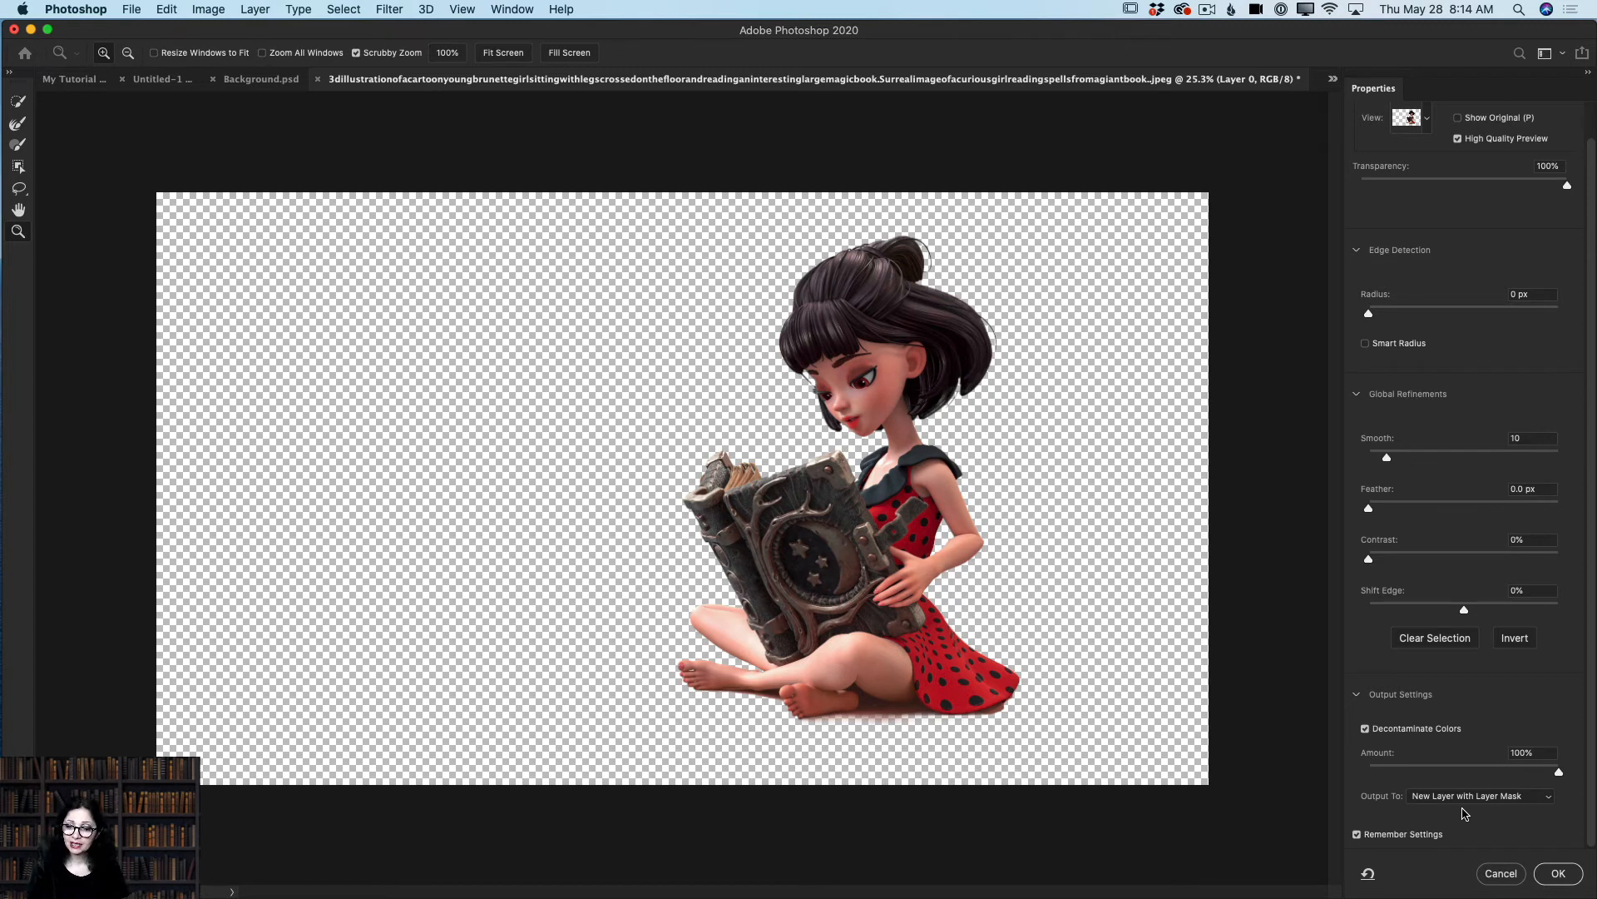
pyautogui.click(1560, 872)
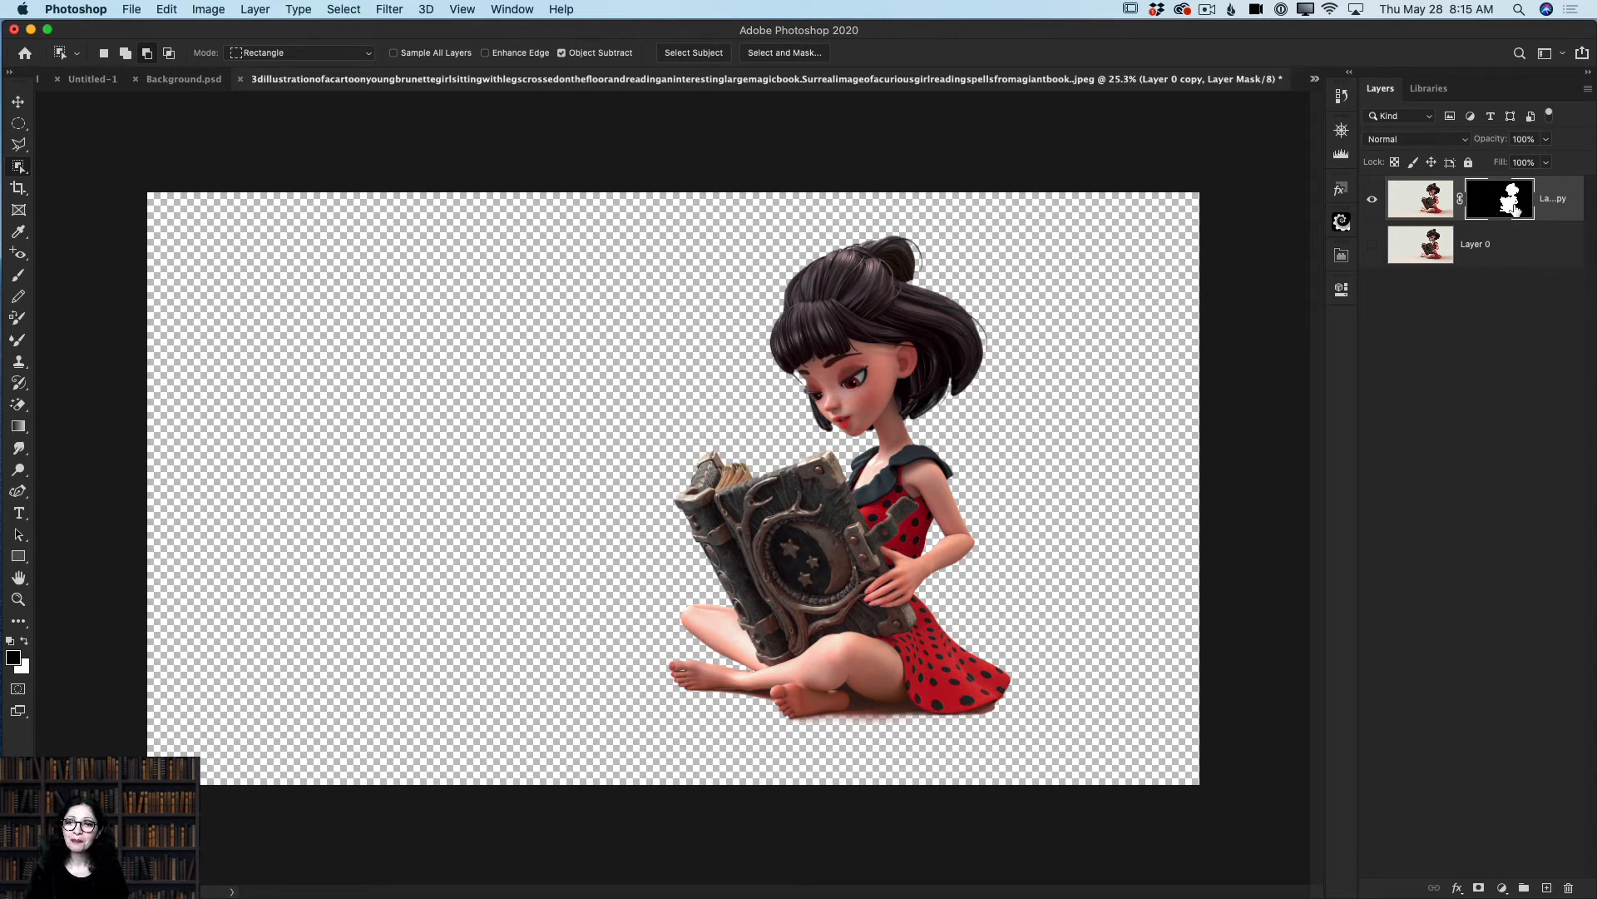
# Step: Check the Tools preference that launches Select and Mask from a layer mask, and try it on the girl layer's mask without changing anything
pyautogui.doubleClick(1515, 208)
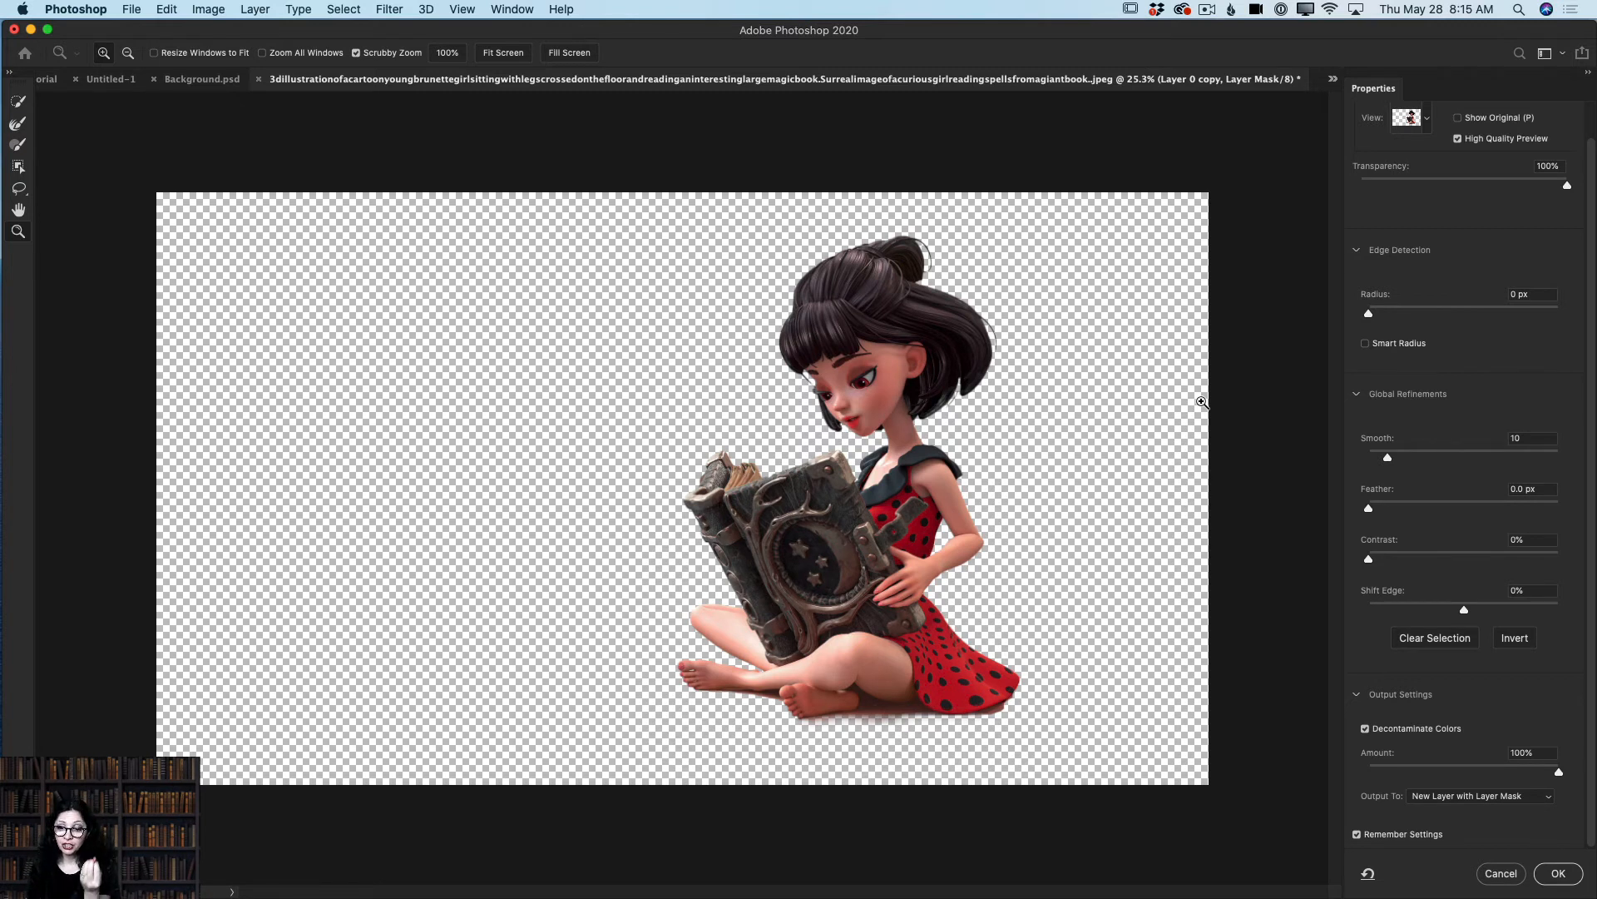
pyautogui.click(1495, 880)
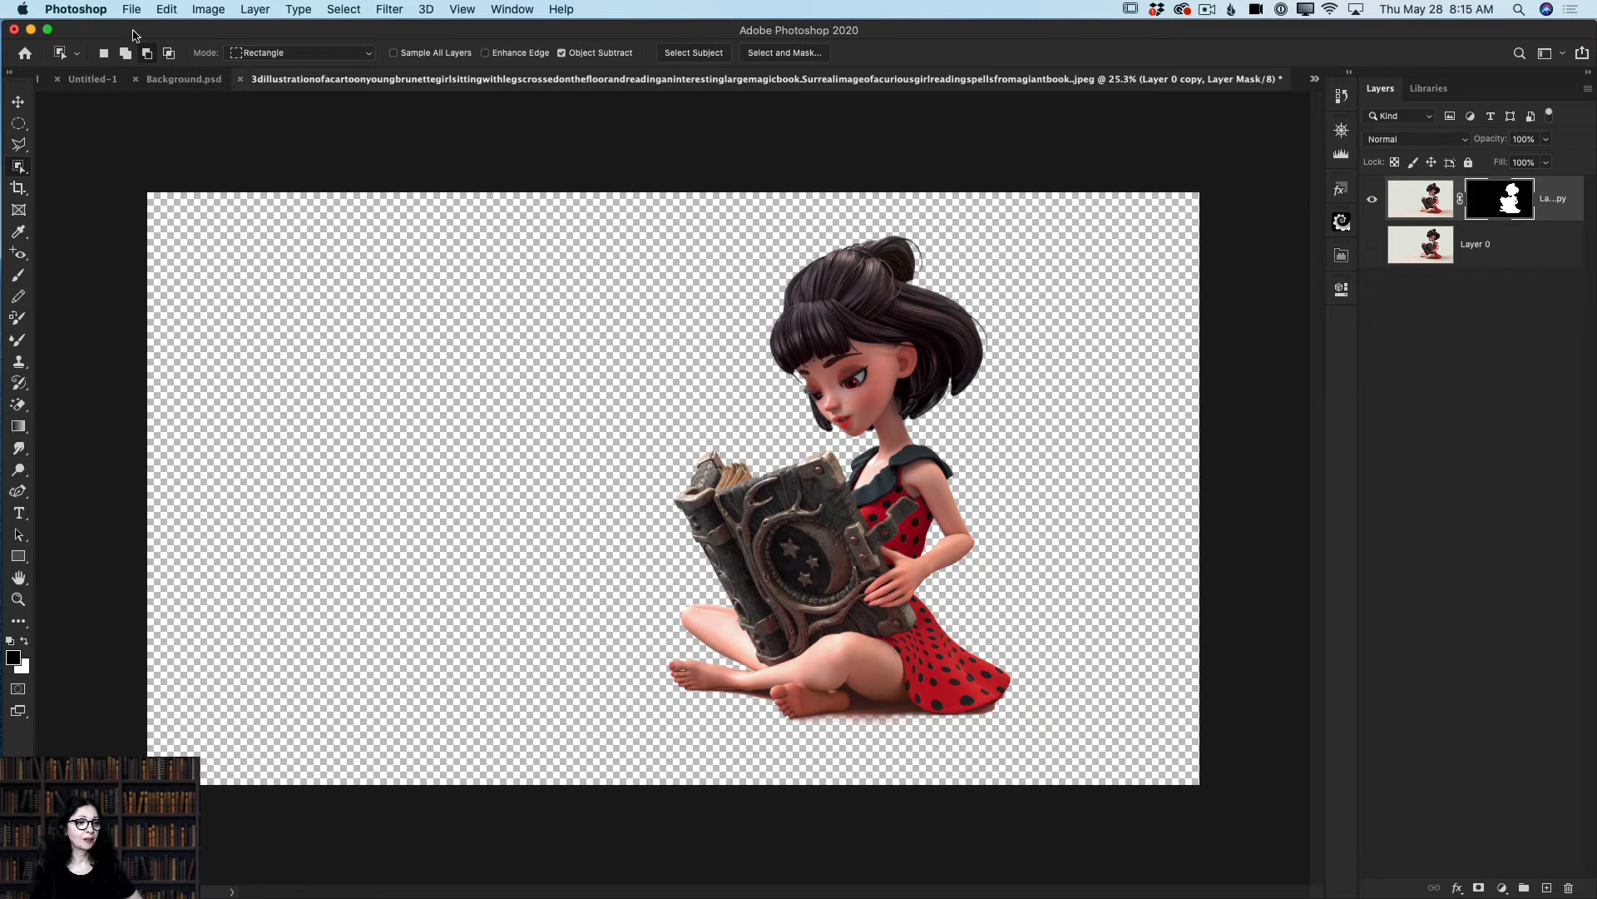
pyautogui.click(78, 11)
pyautogui.moveTo(107, 62)
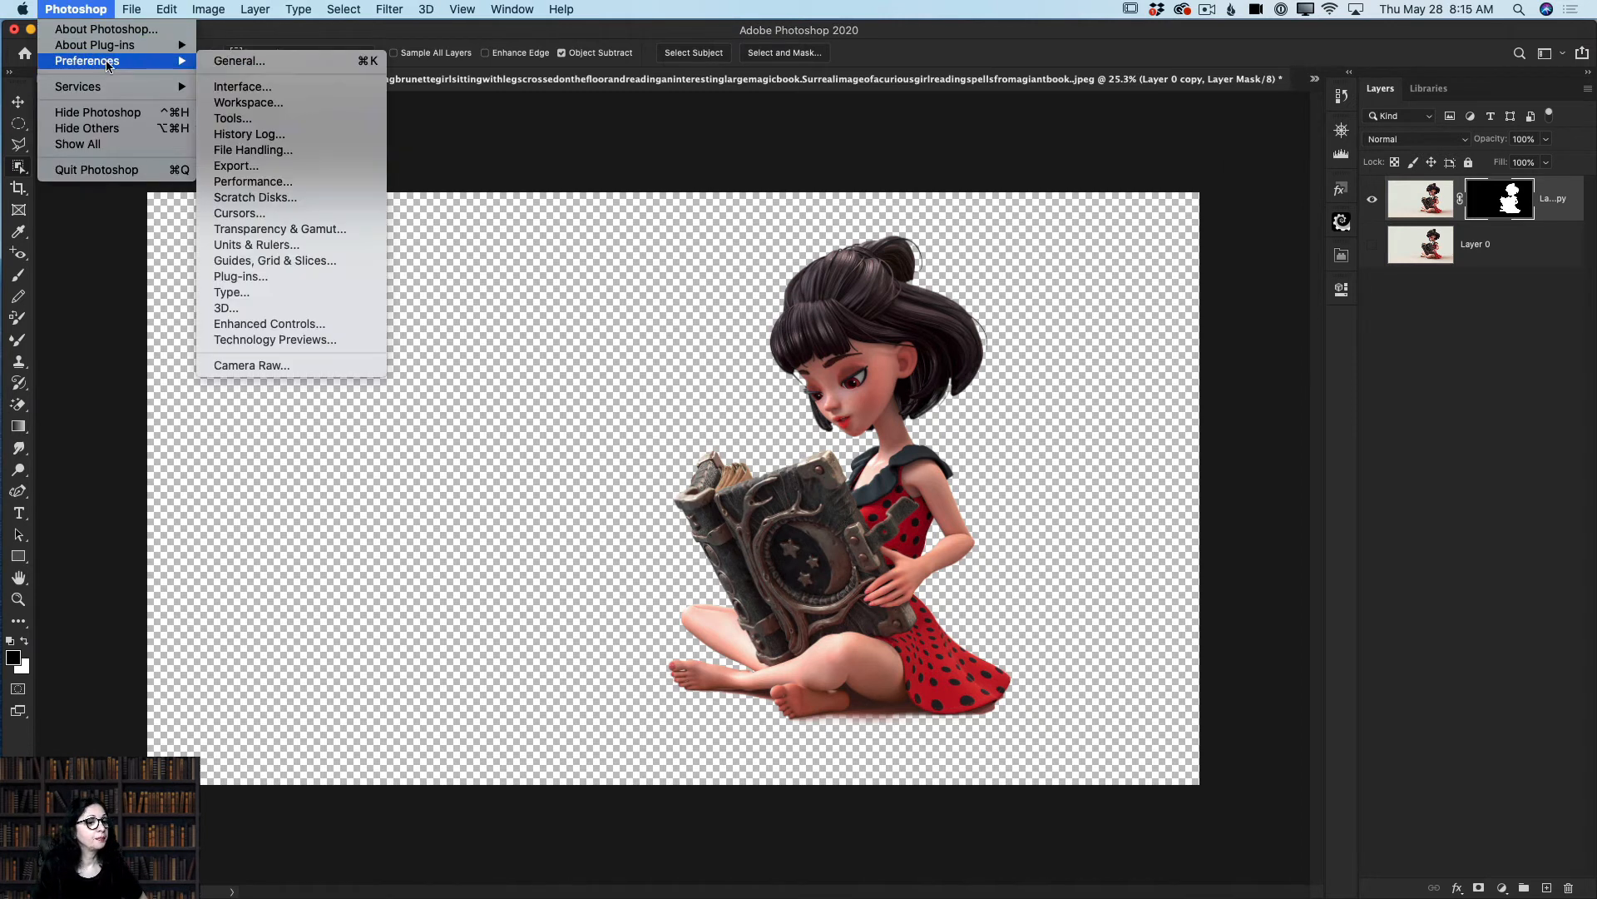
pyautogui.click(283, 121)
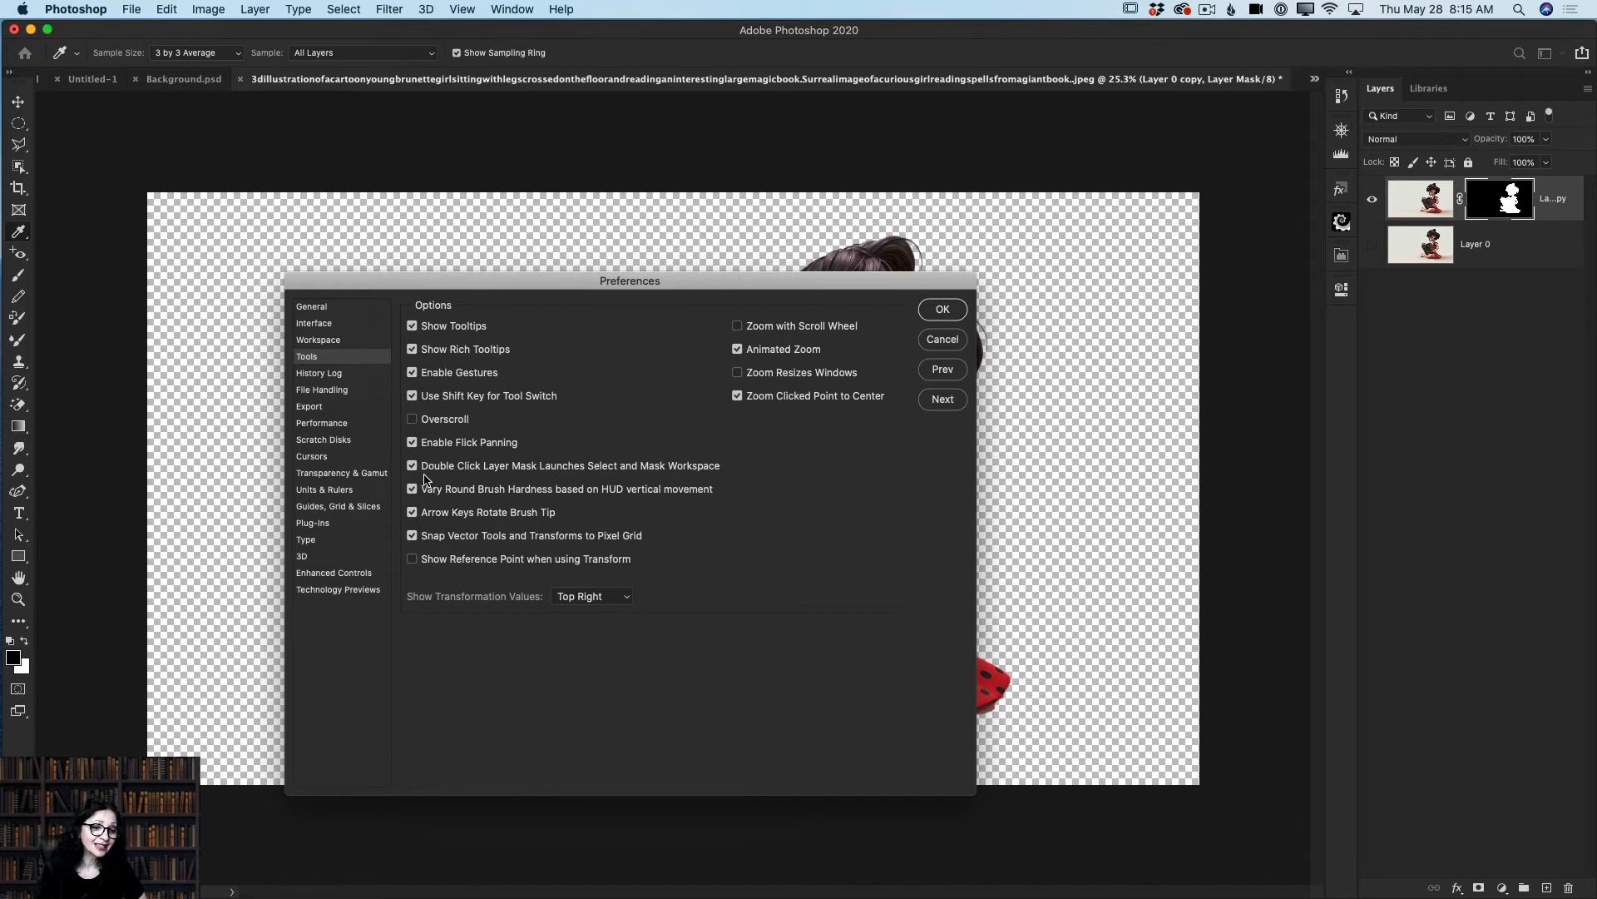
pyautogui.click(939, 309)
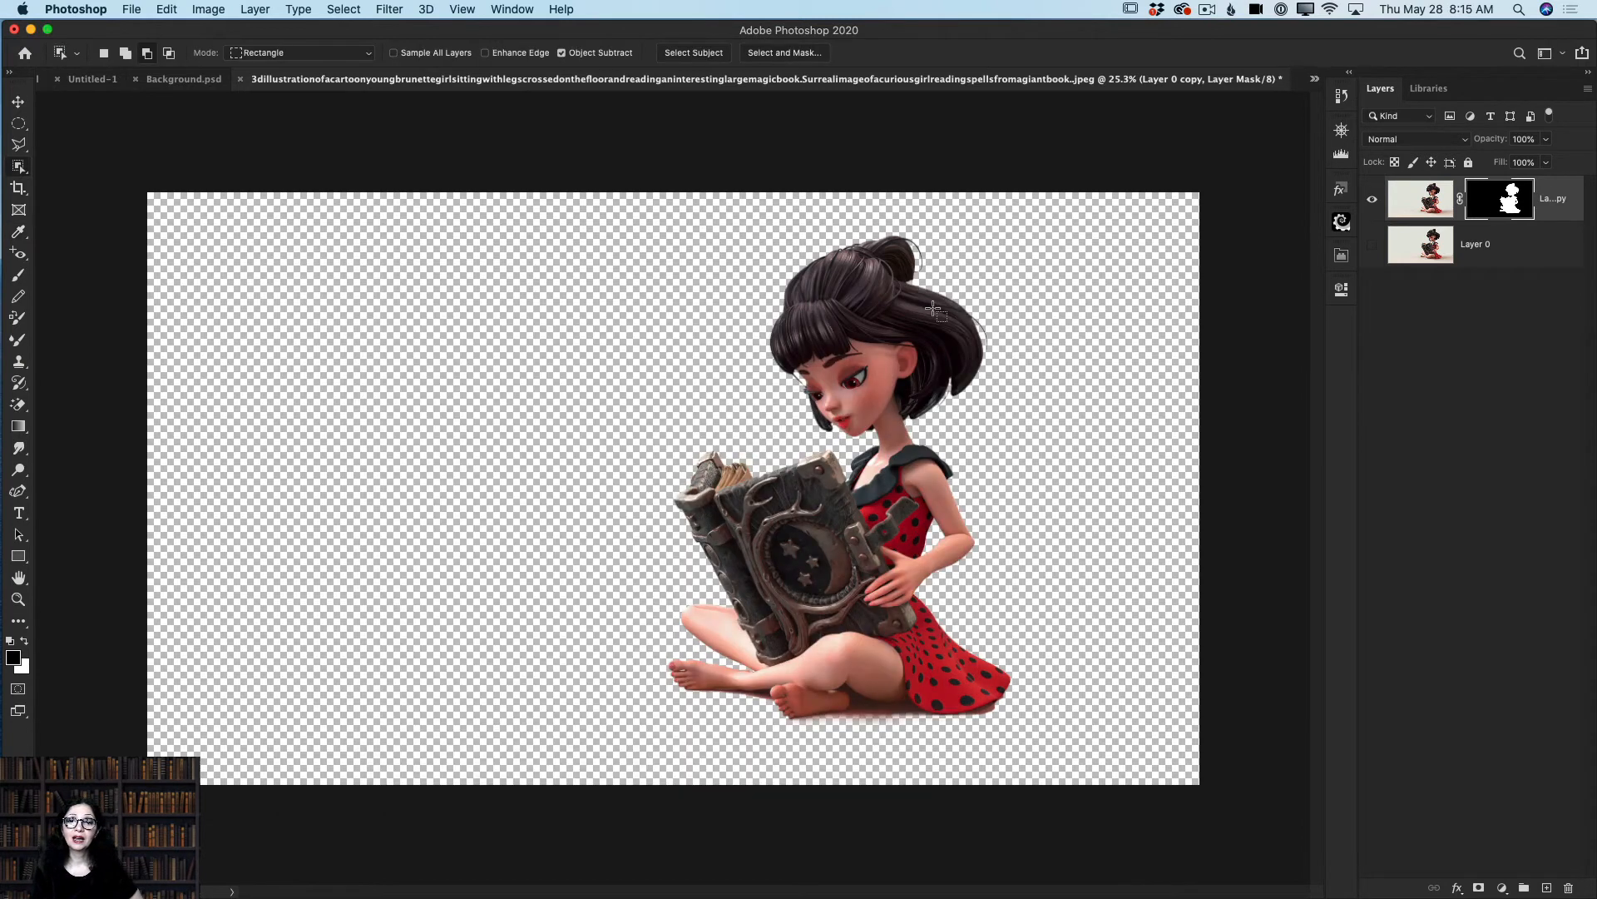
pyautogui.doubleClick(1506, 208)
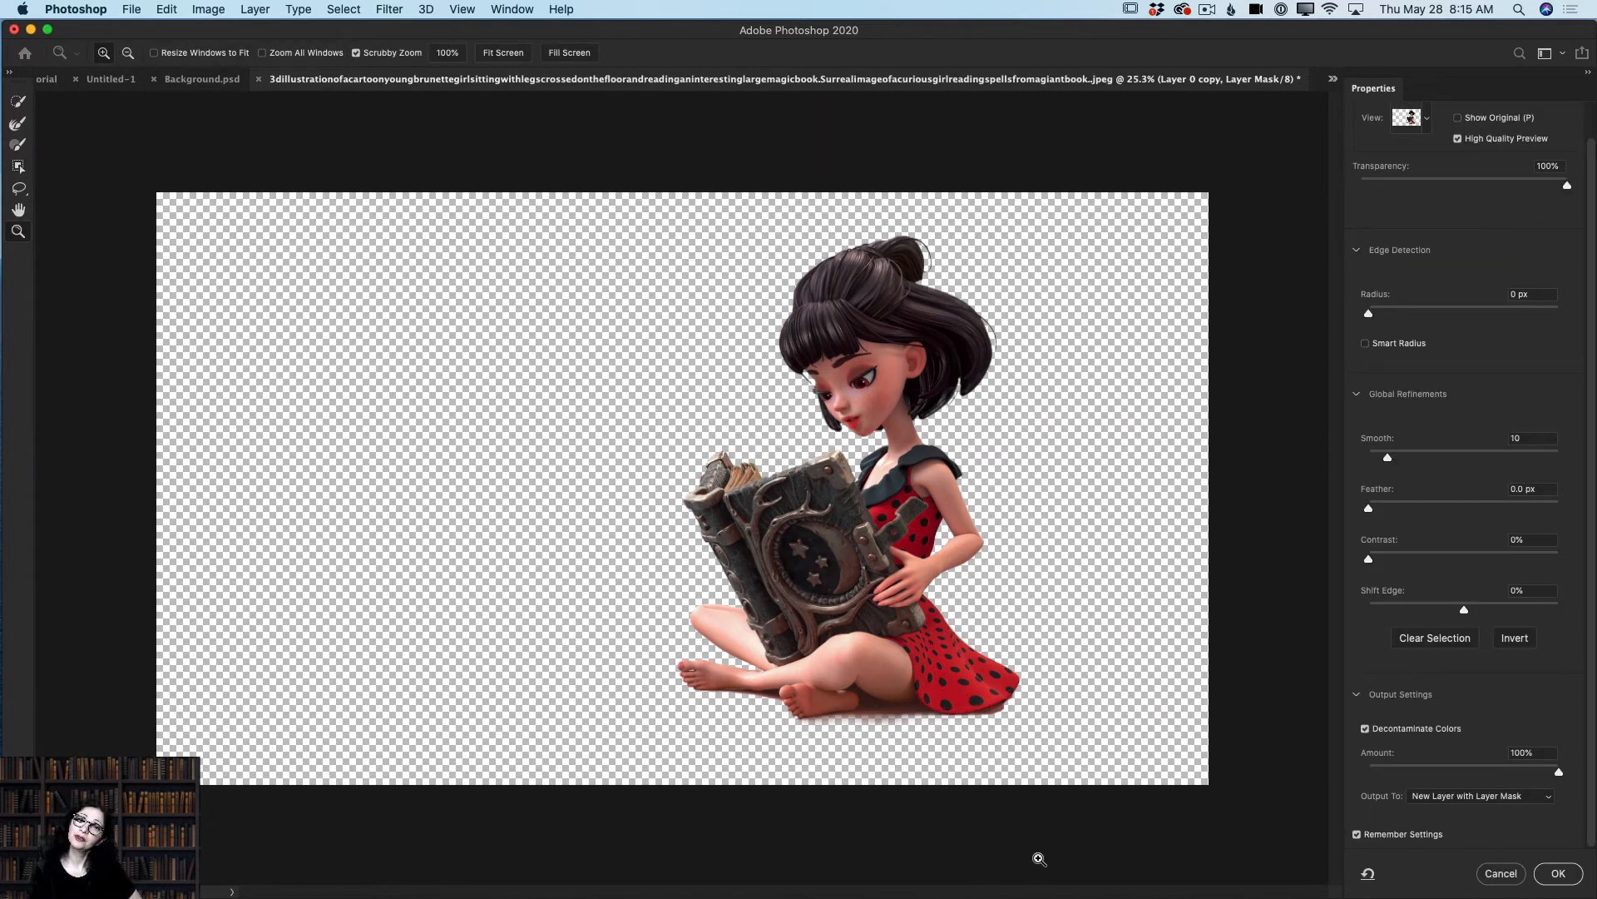
pyautogui.click(1502, 875)
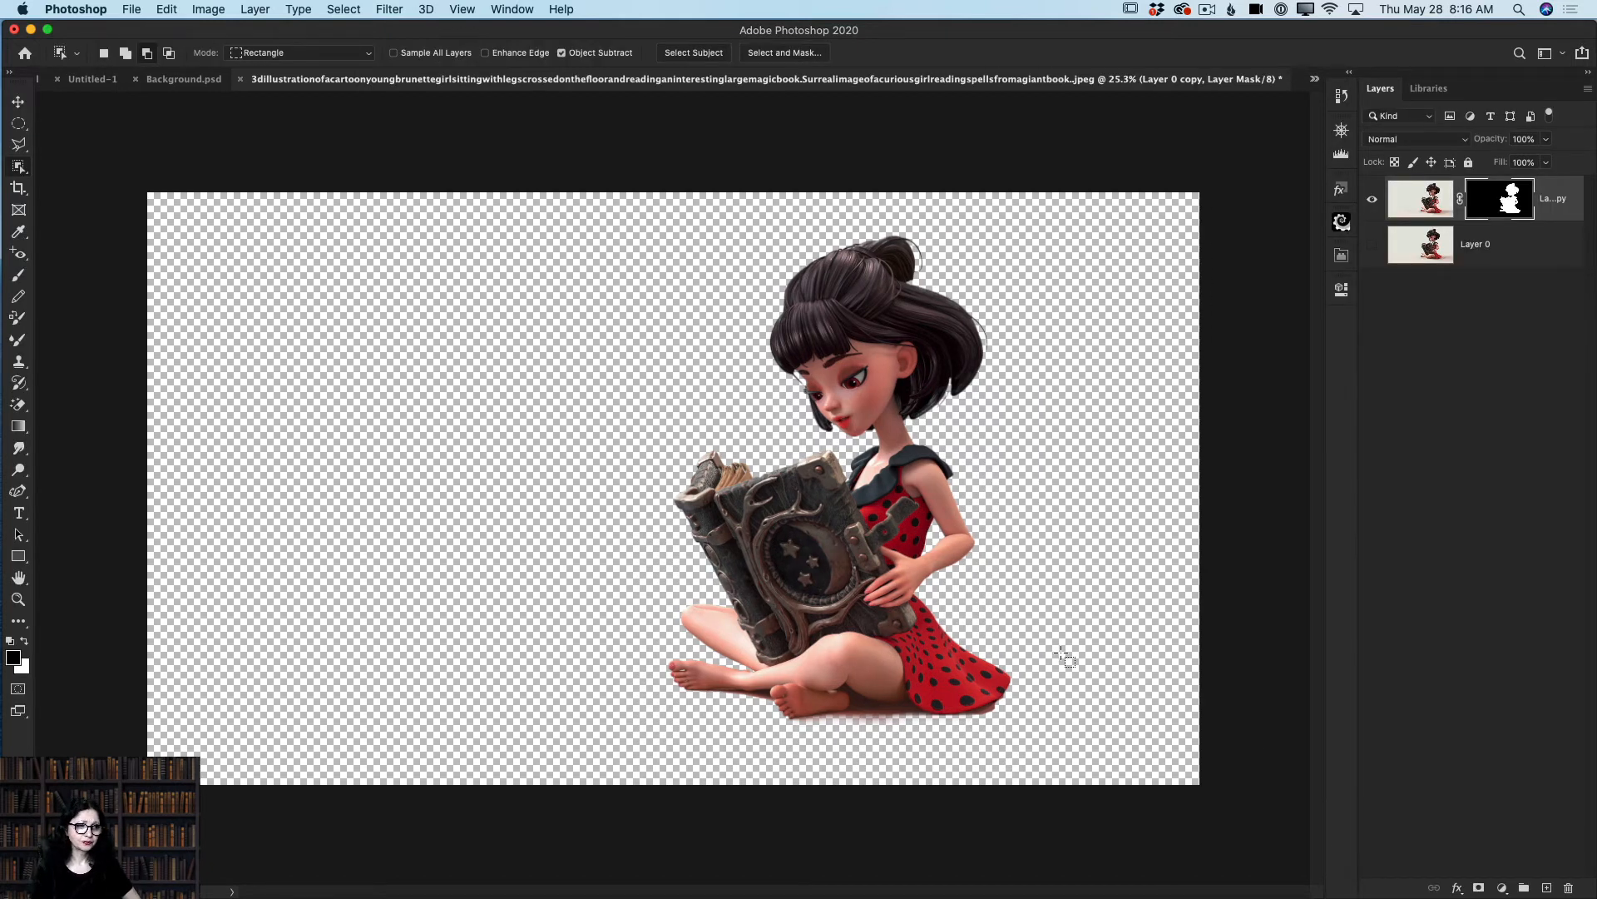
# Step: Delete the hidden original Layer 0 beneath the masked girl layer
pyautogui.click(17, 101)
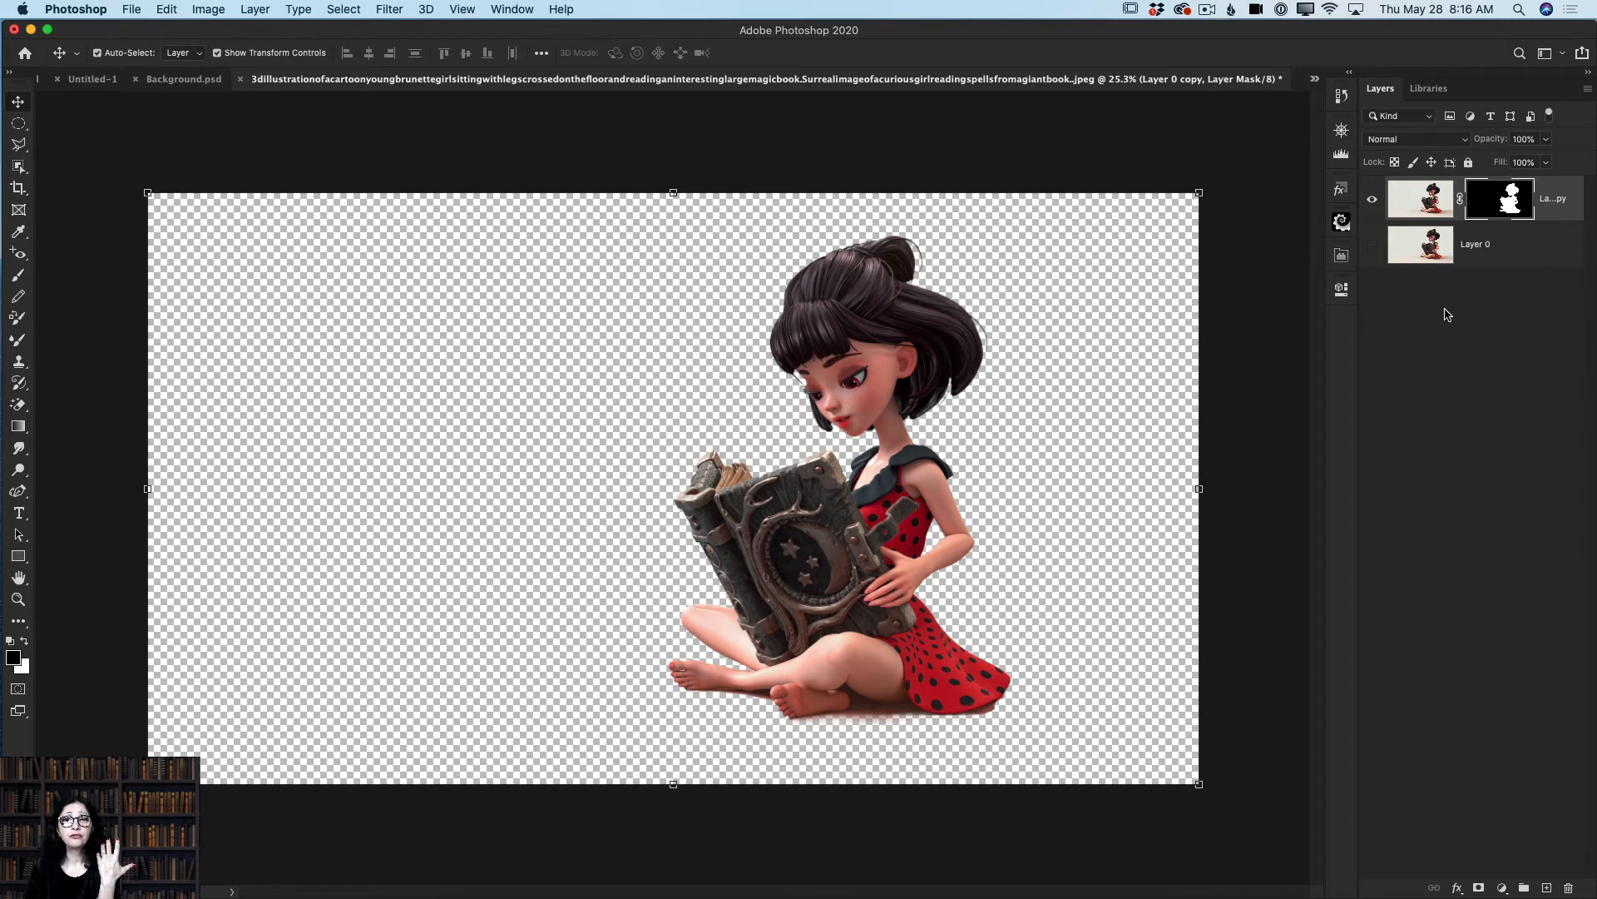
pyautogui.click(1476, 260)
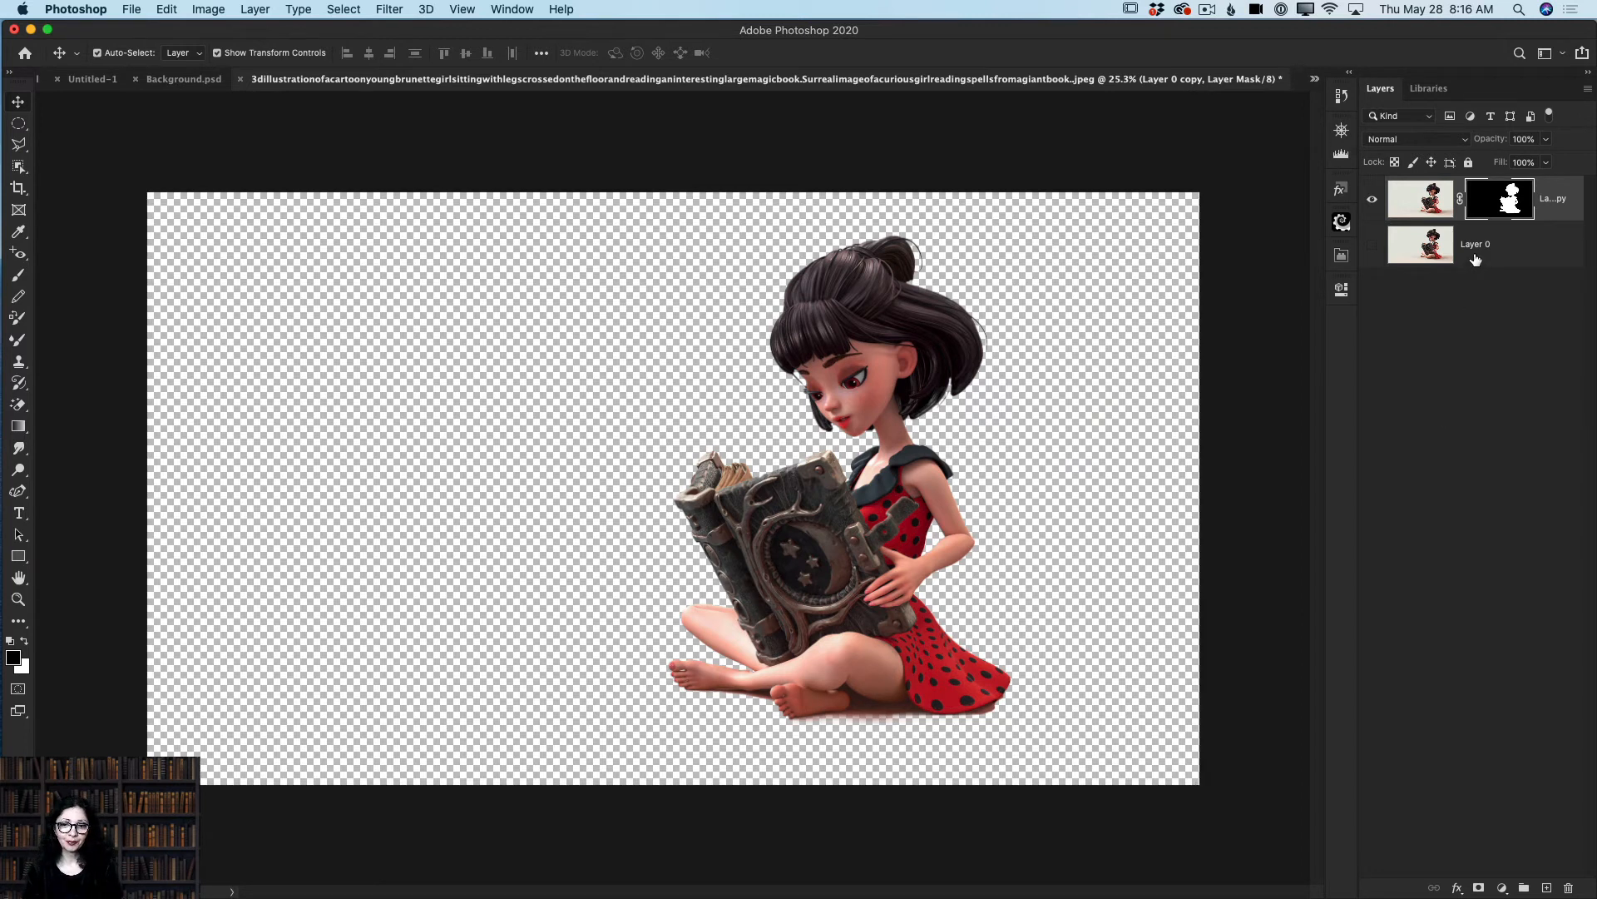
pyautogui.moveTo(1475, 260); pyautogui.dragTo(1565, 888)
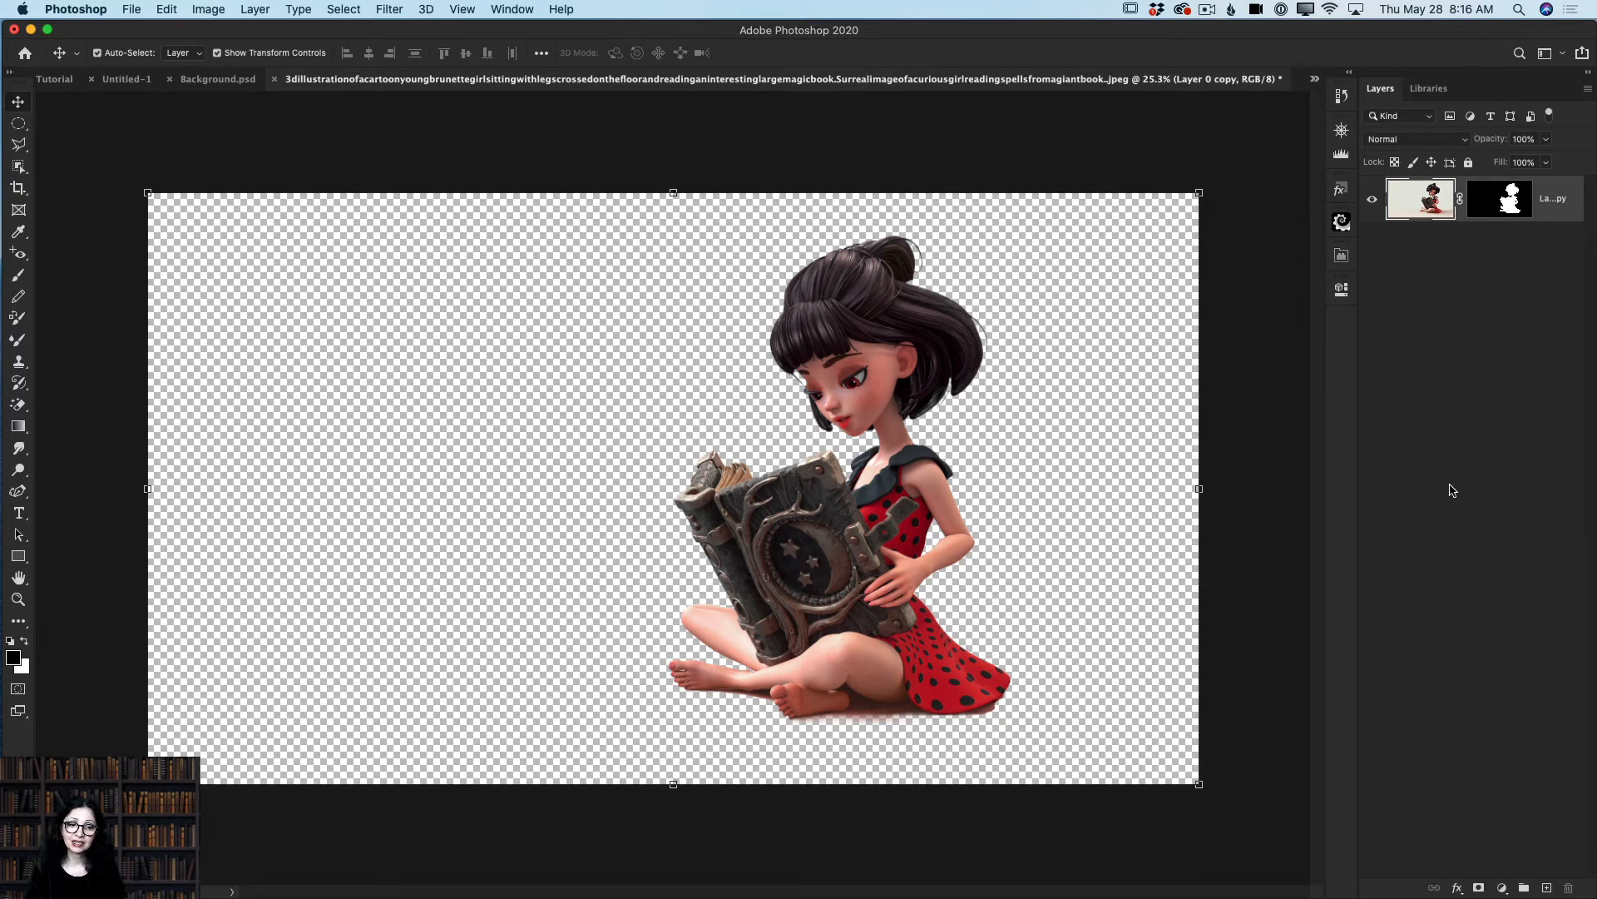
# Step: Place the snowy forest image named Background from the Adobe Stock Licensed library into the girl's document
pyautogui.click(1427, 90)
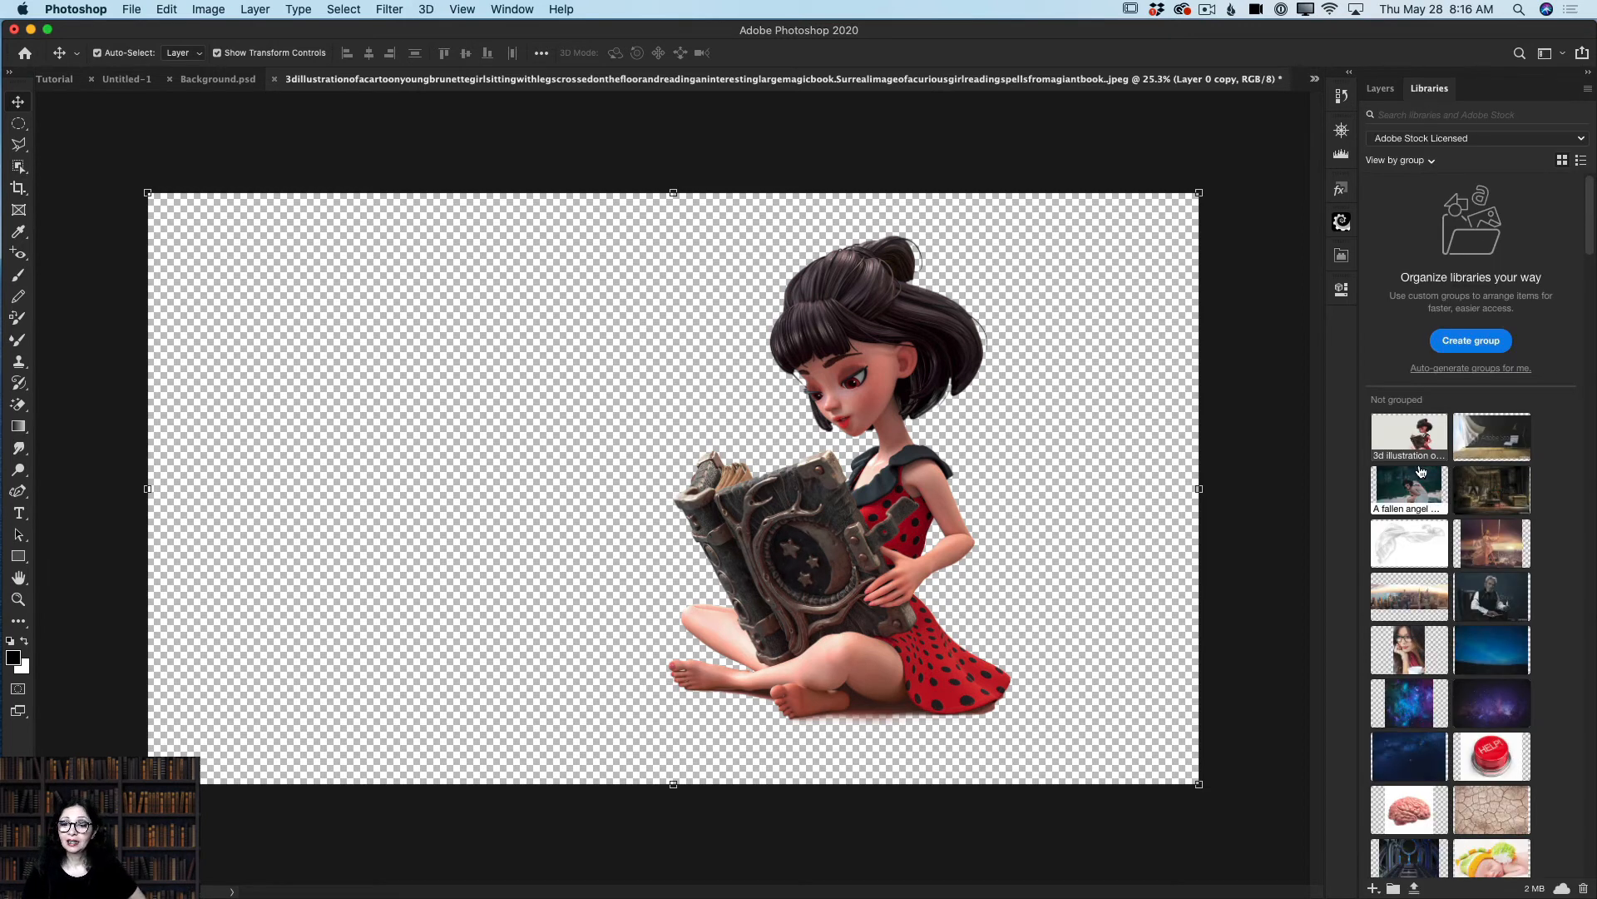
pyautogui.scroll(-10, 1426, 480)
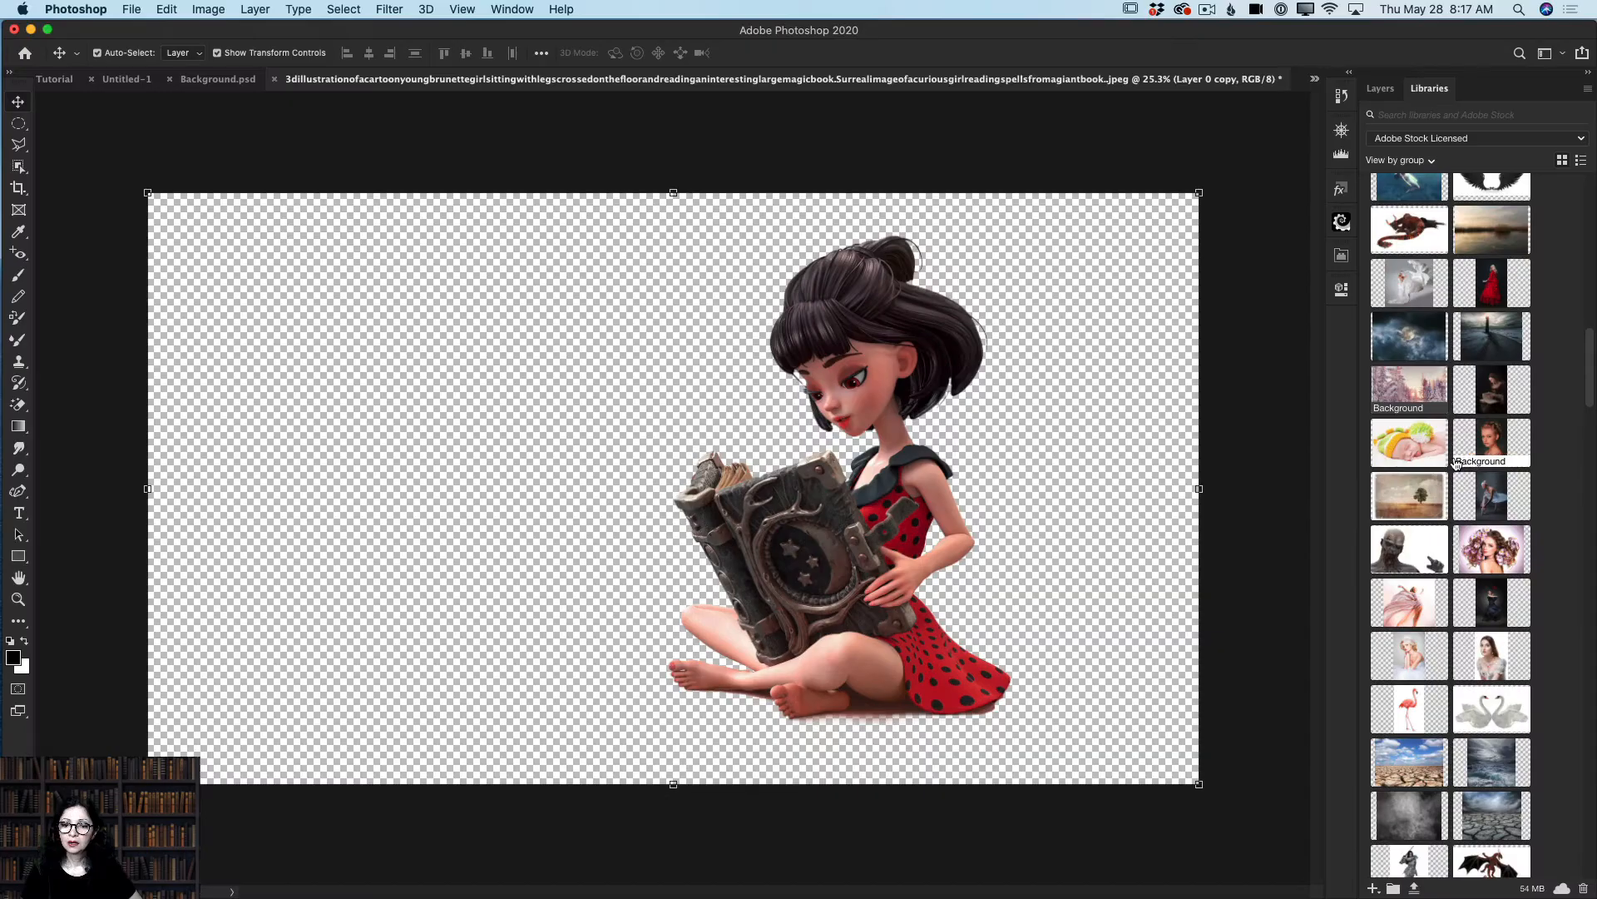
pyautogui.scroll(5, 1402, 487)
pyautogui.scroll(2, 1402, 489)
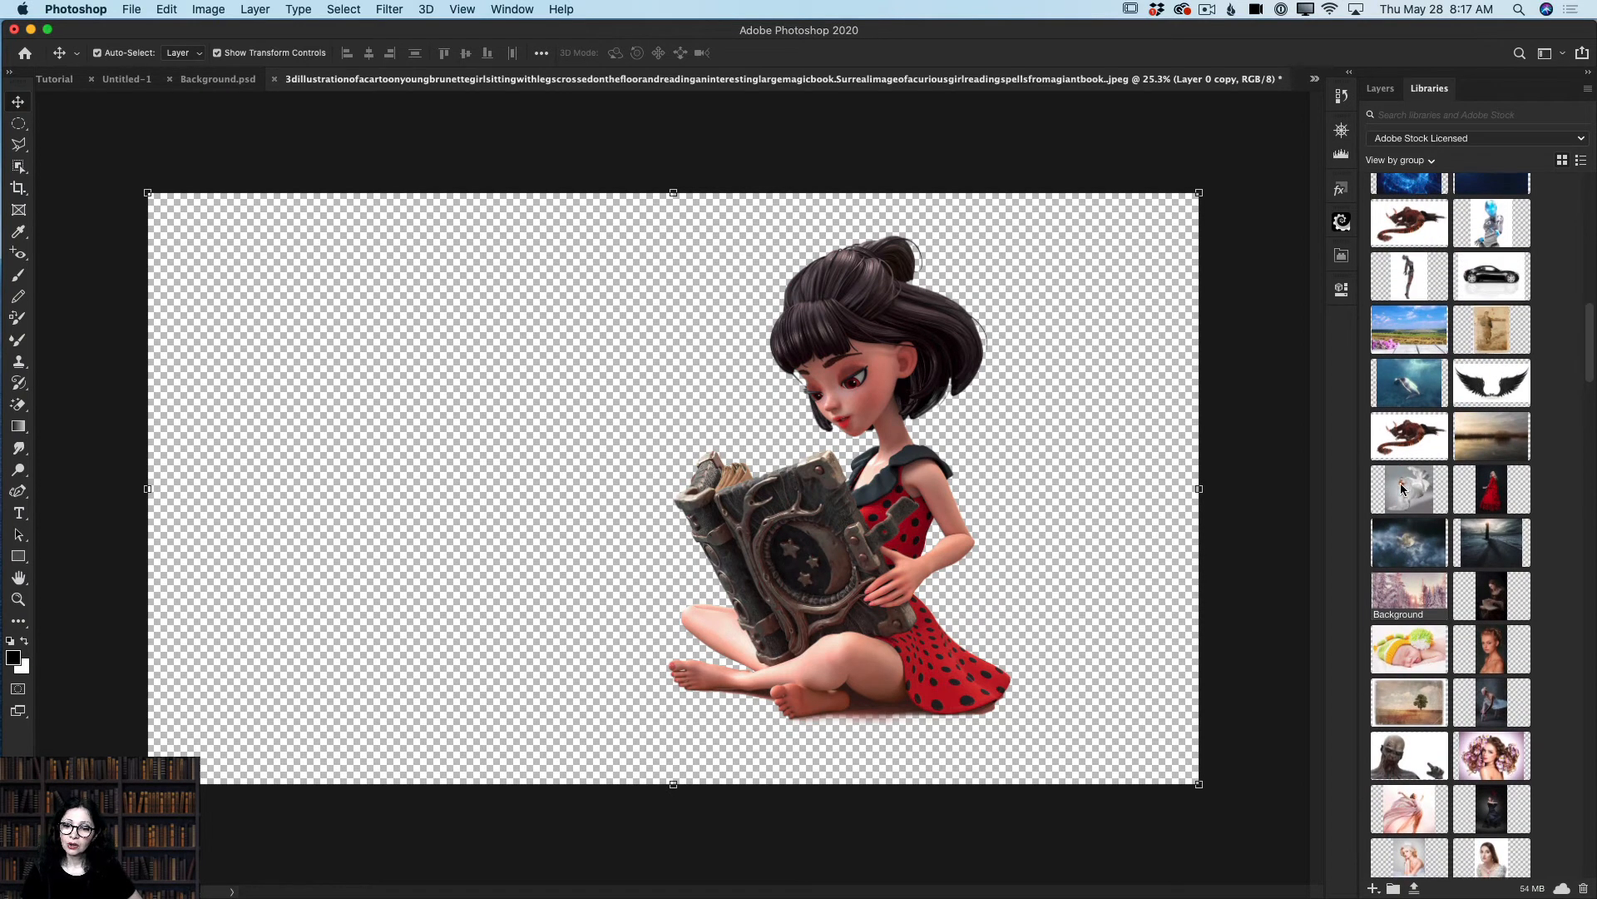
pyautogui.moveTo(1415, 620)
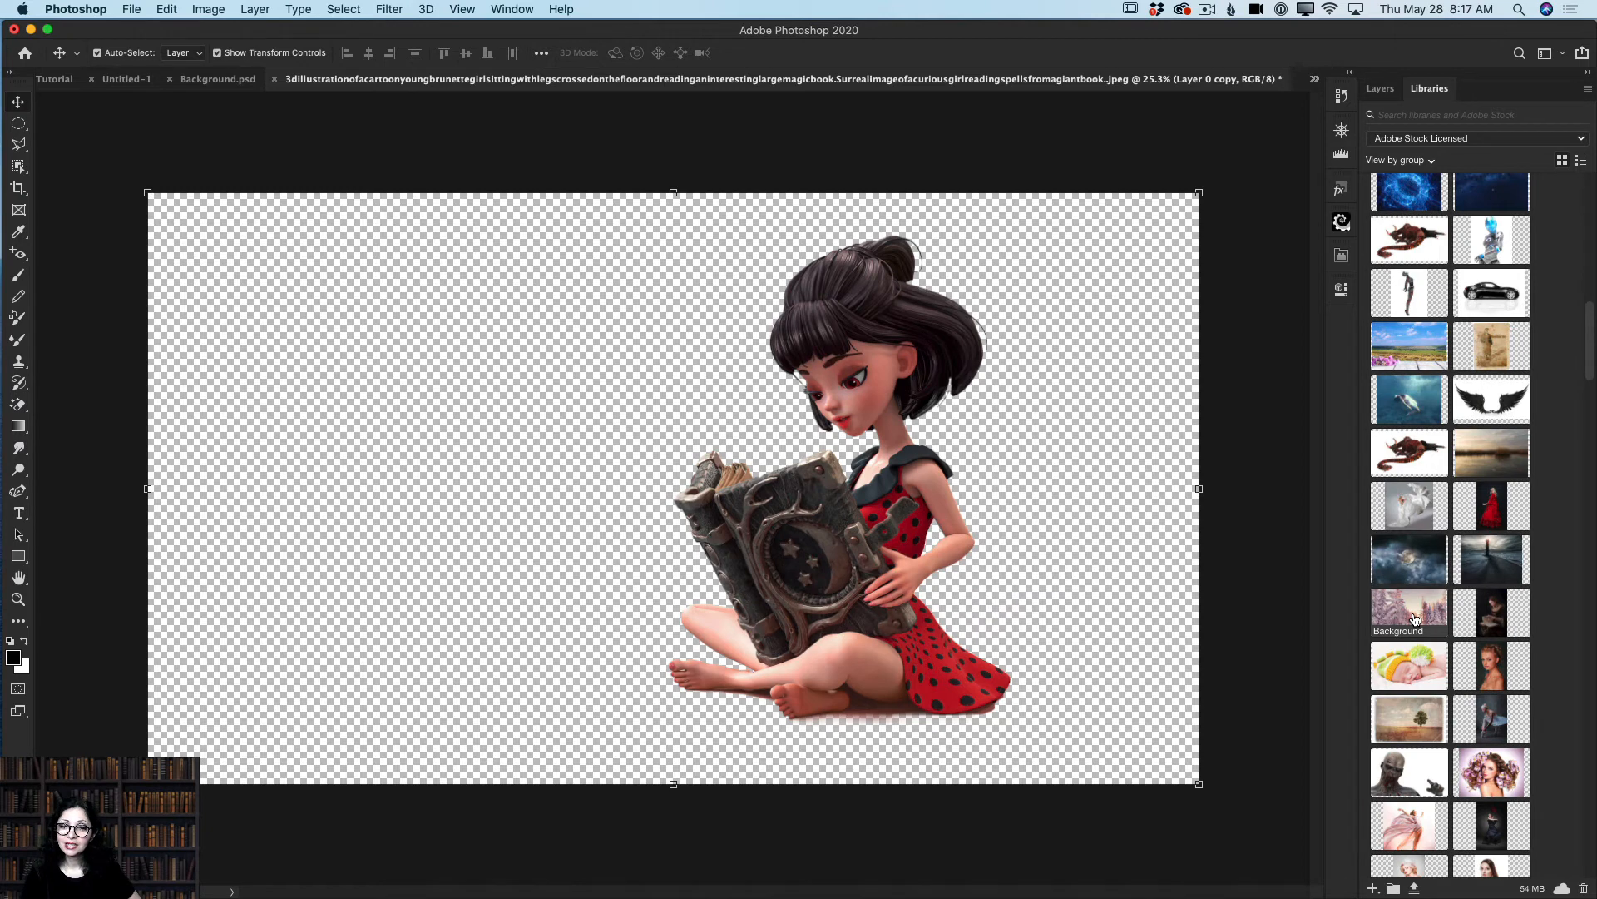
pyautogui.moveTo(1415, 620); pyautogui.dragTo(847, 488)
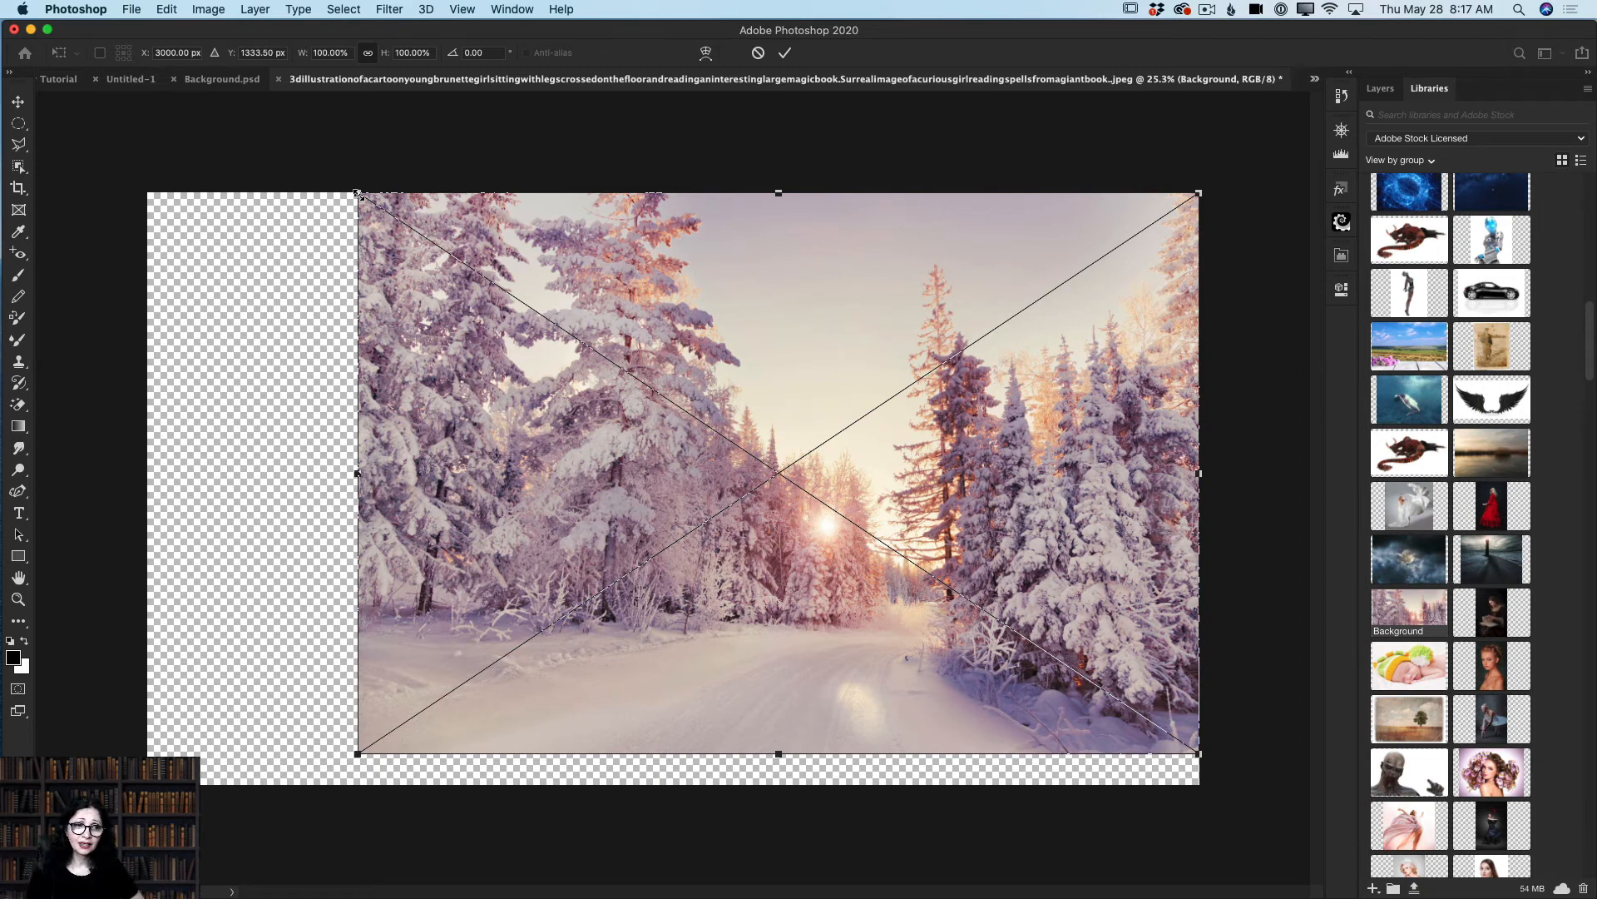
# Step: Scale the placed snowy forest image proportionally to about 135% so it covers the whole canvas, and commit the placement
pyautogui.moveTo(362, 195); pyautogui.dragTo(125, 17)
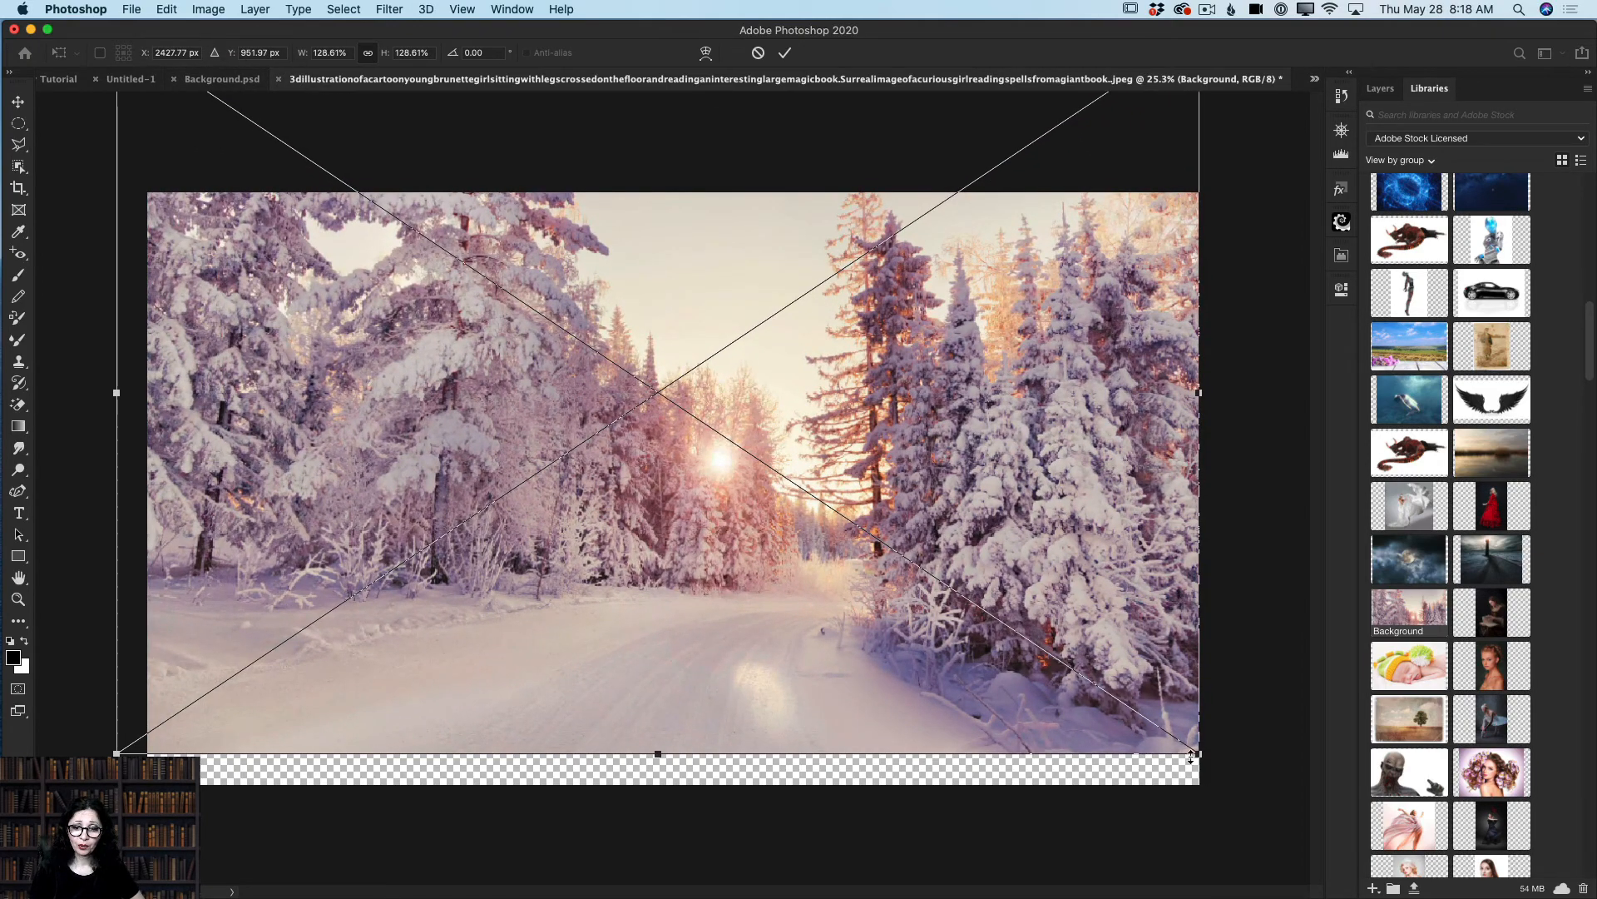
pyautogui.moveTo(1192, 755); pyautogui.dragTo(1229, 813)
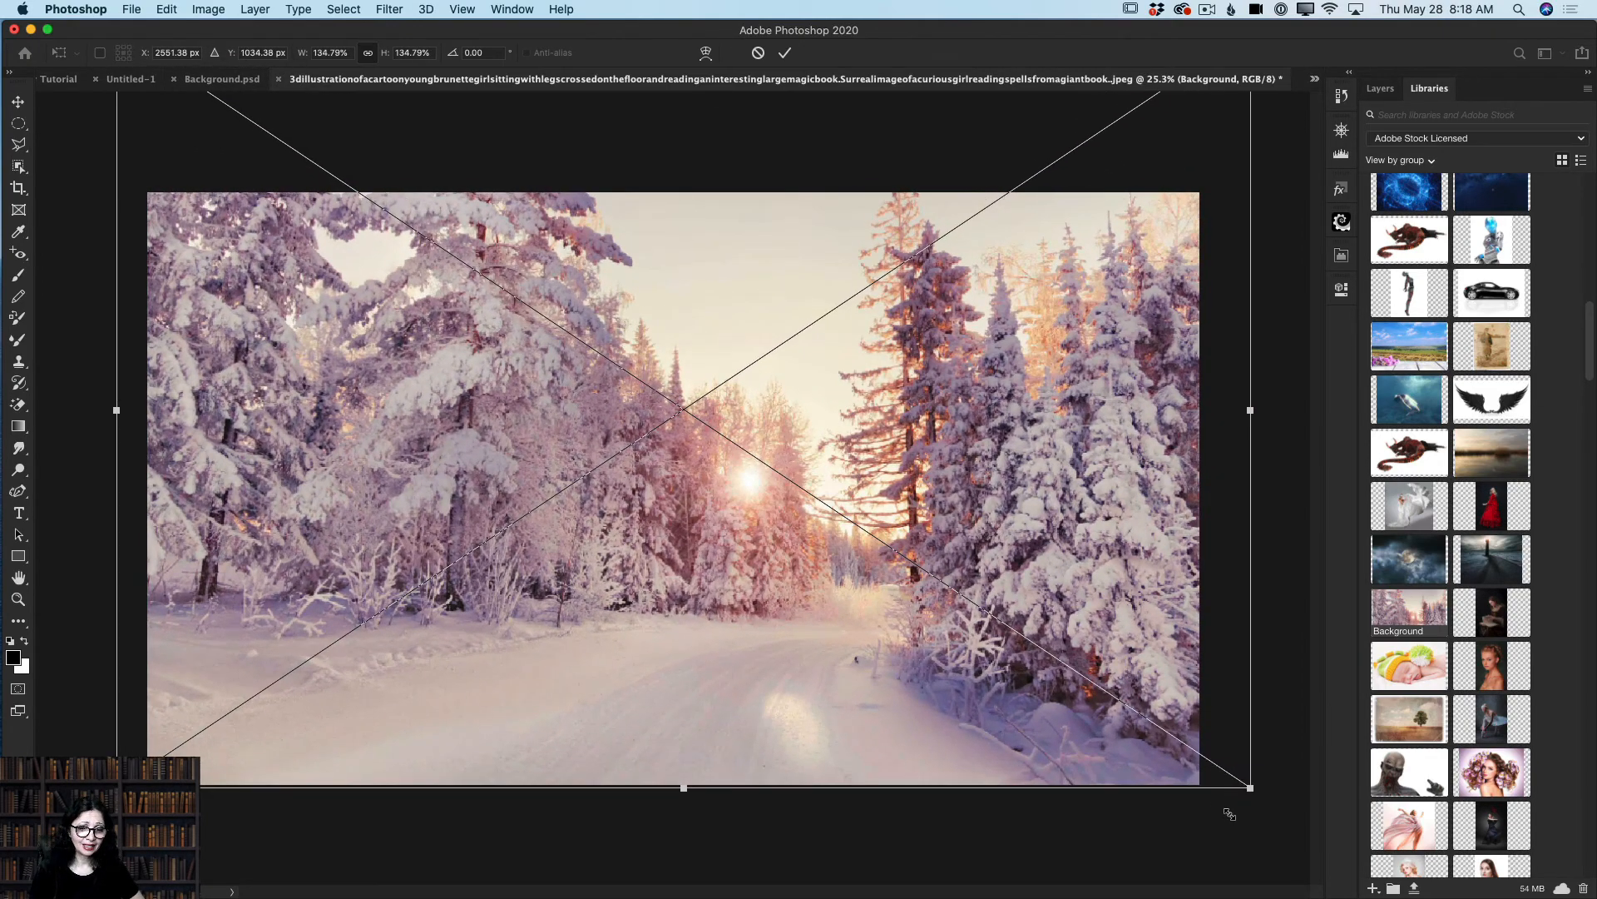
pyautogui.click(784, 52)
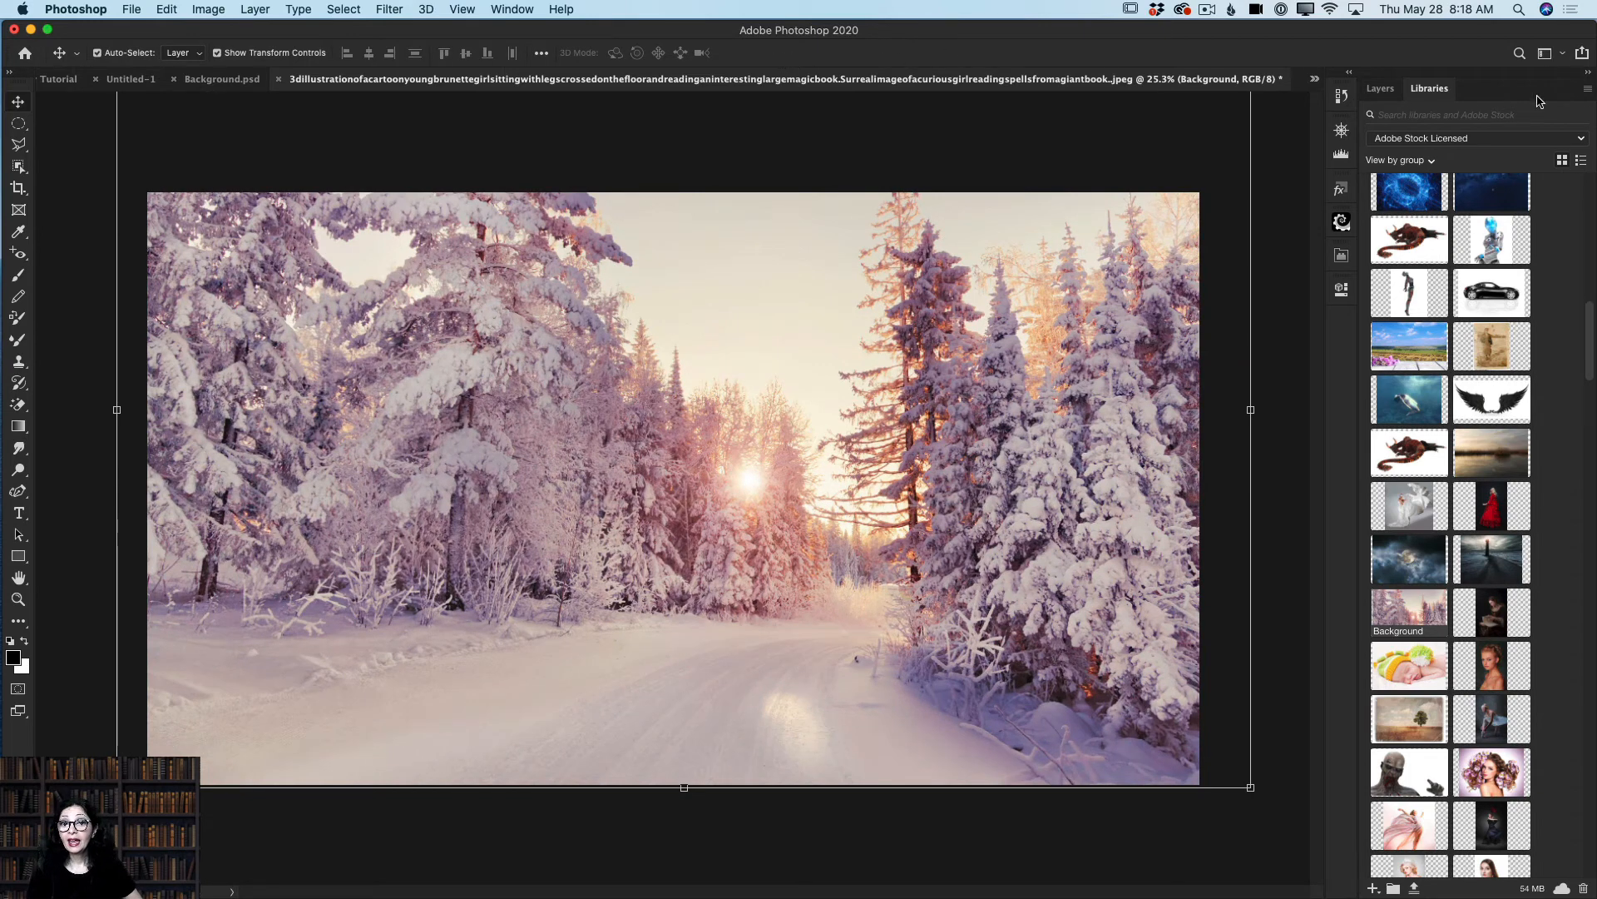
# Step: Move the Background layer below the masked girl layer
pyautogui.click(1380, 88)
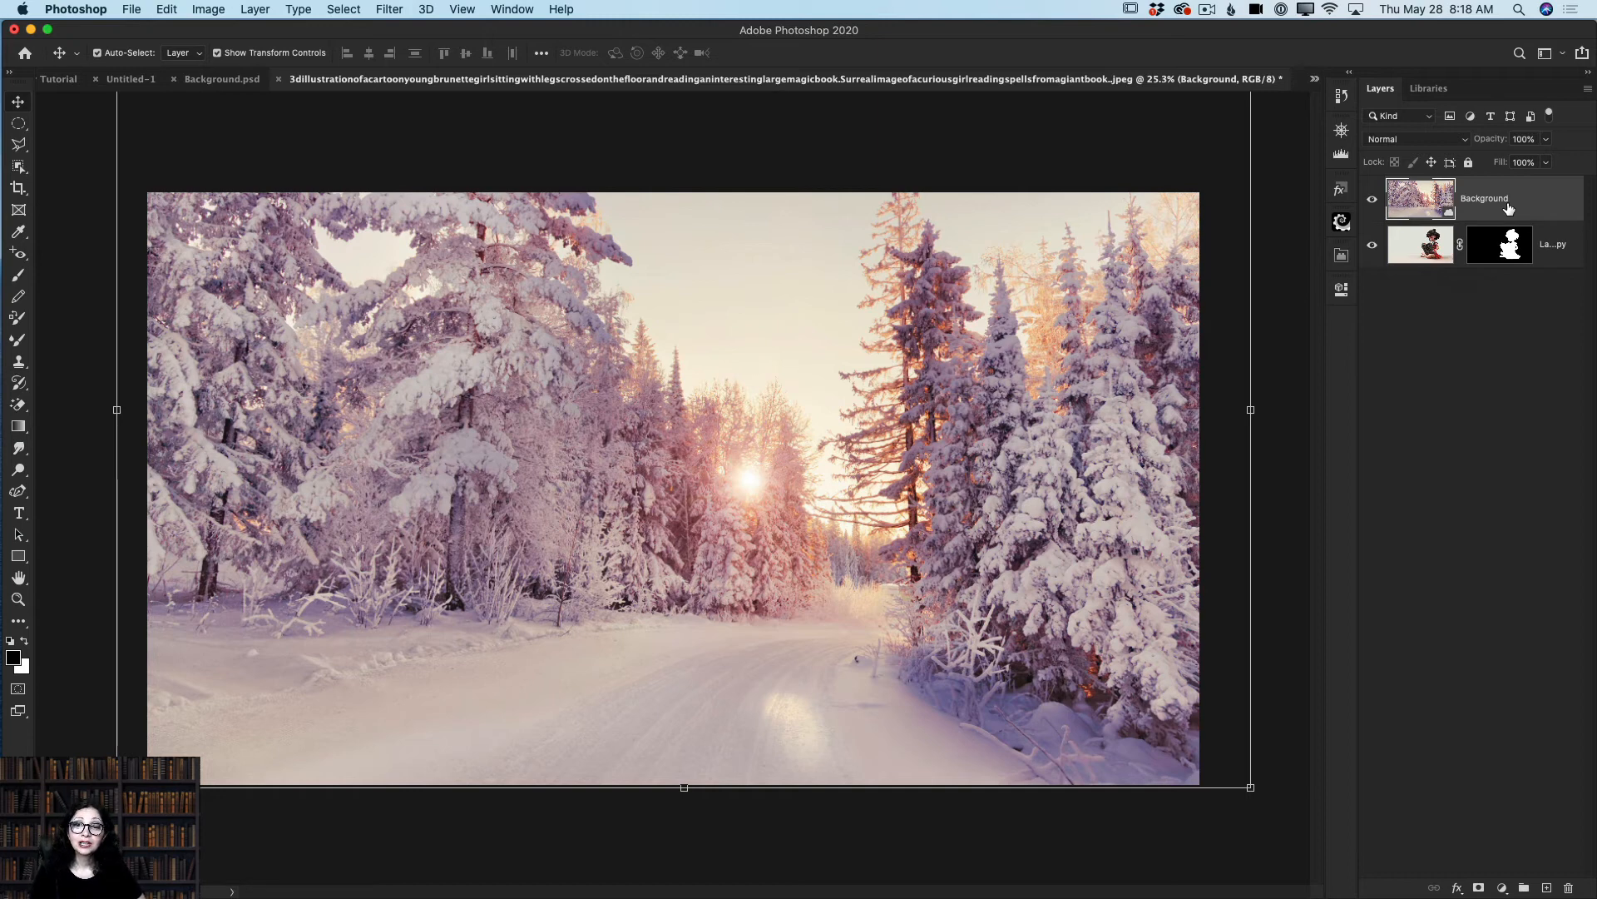
pyautogui.moveTo(1509, 208); pyautogui.dragTo(1505, 313)
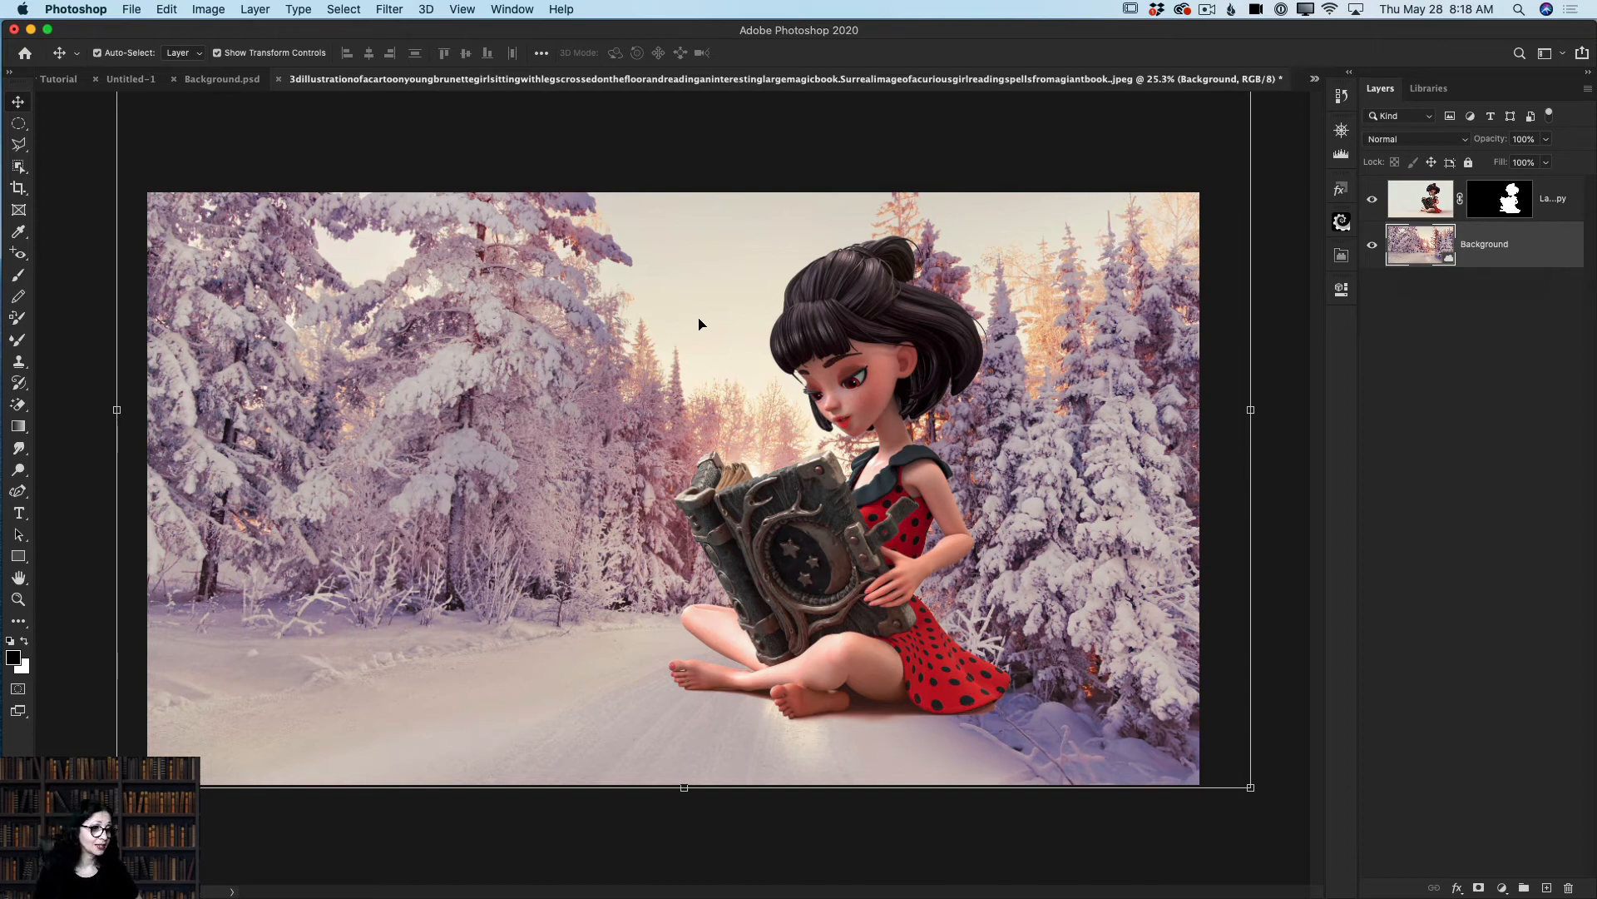
pyautogui.click(17, 598)
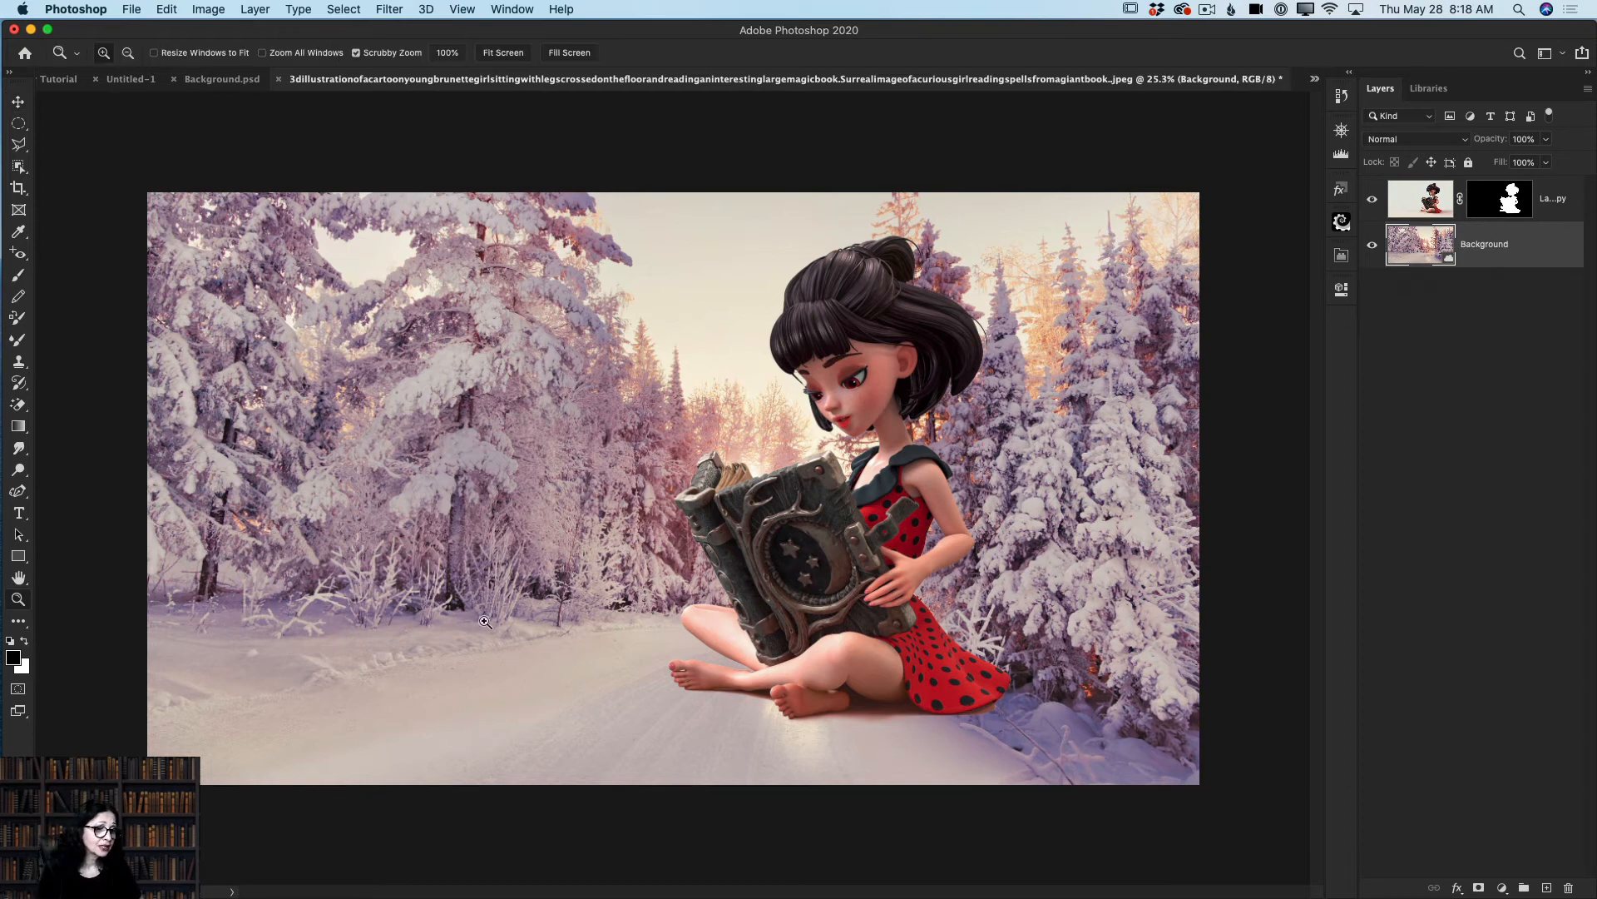
# Step: Enlarge the snowy forest Background layer proportionally to about 148%, extending it past the canvas edges, and commit the transform
pyautogui.moveTo(664, 624); pyautogui.dragTo(631, 624)
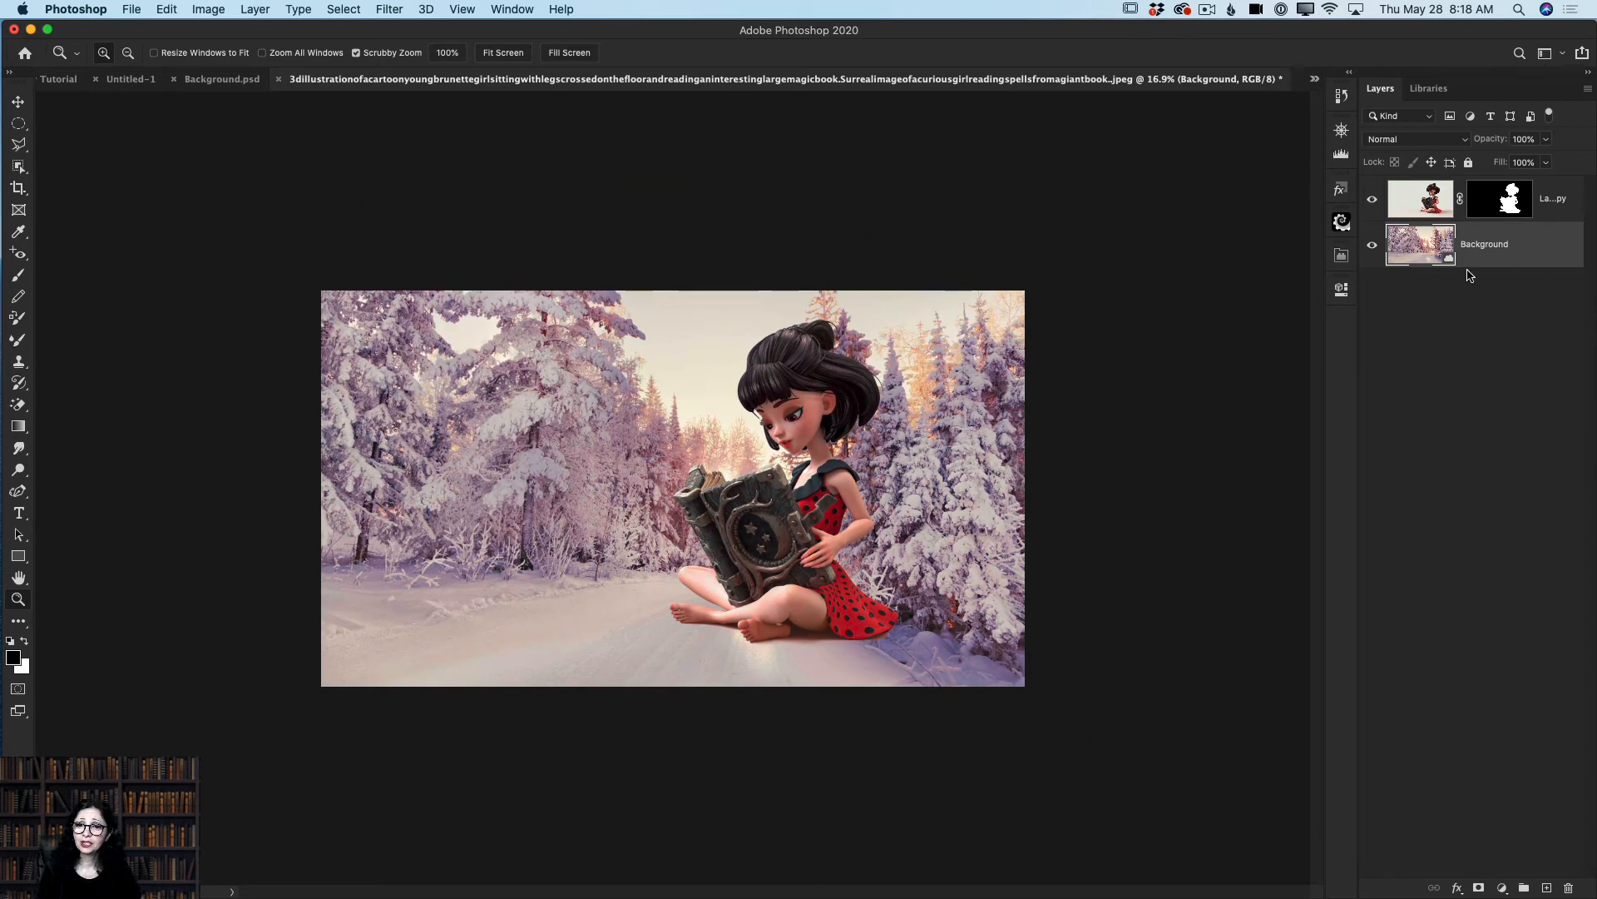
pyautogui.click(17, 101)
pyautogui.click(301, 183)
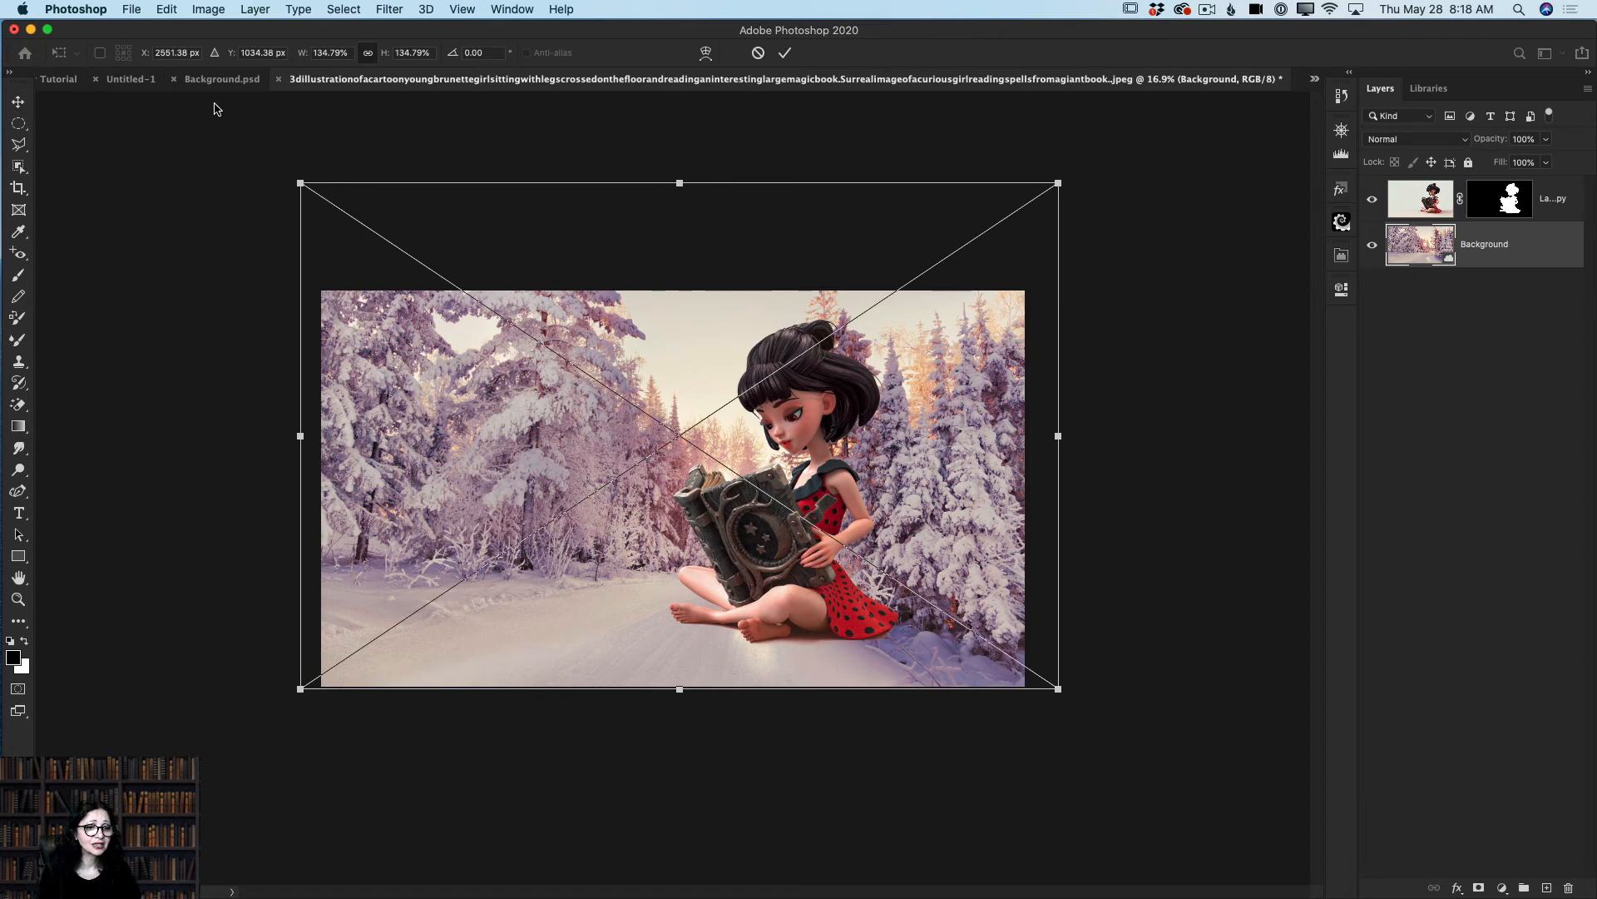
pyautogui.moveTo(295, 177); pyautogui.dragTo(223, 132)
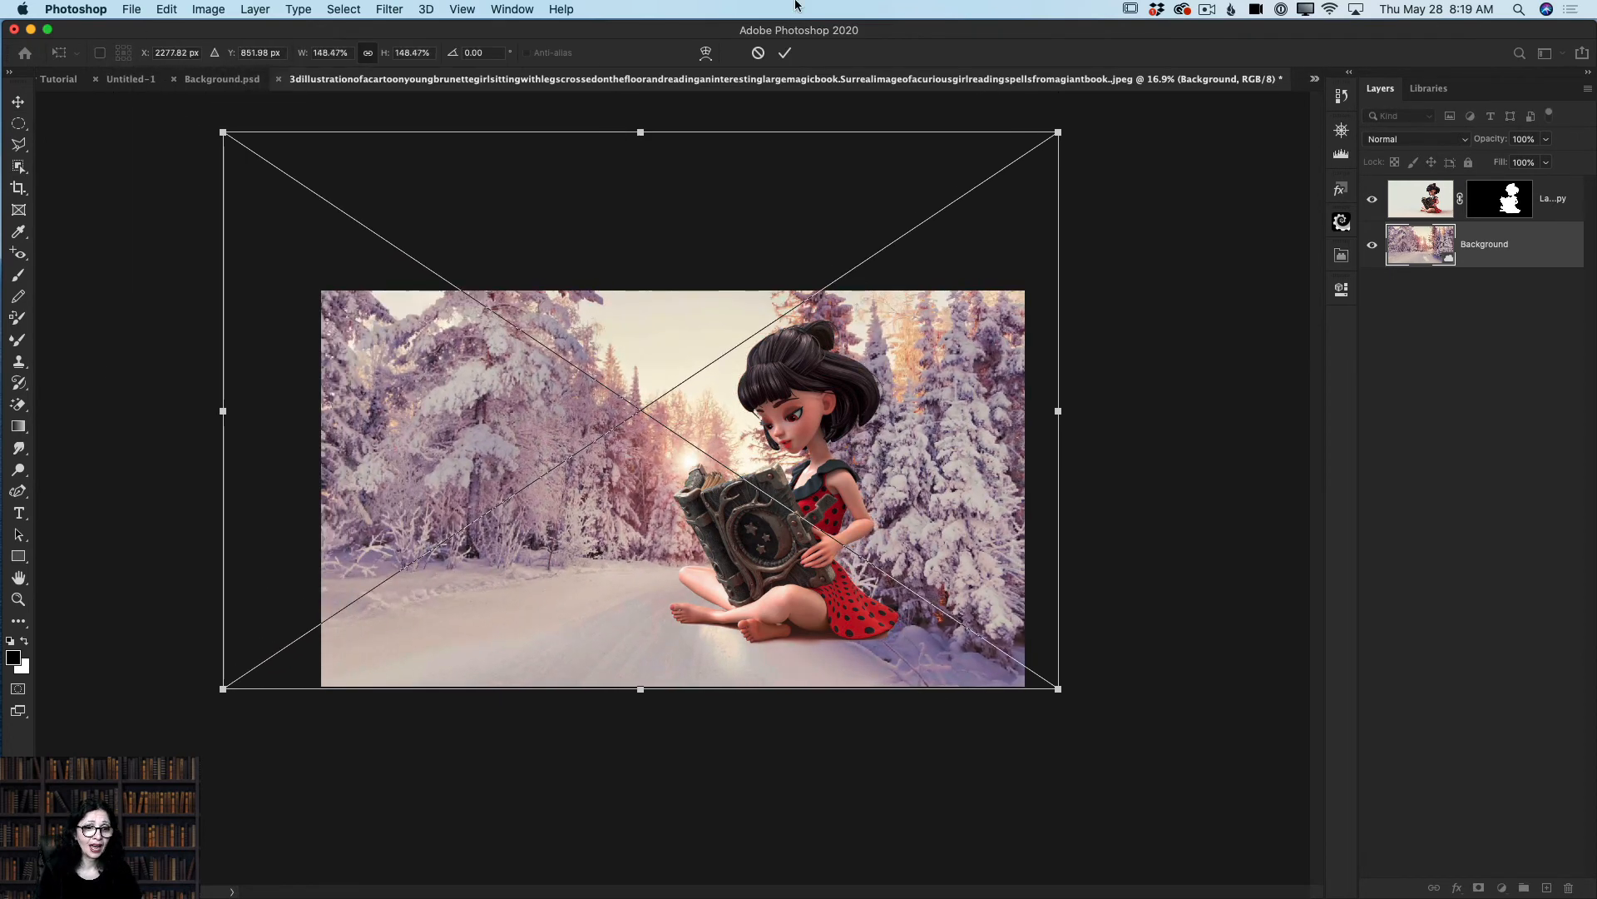
pyautogui.click(786, 53)
# Step: Scale the masked girl layer proportionally to about 39% and move her onto the snowy road, right of the canvas centre
pyautogui.click(1417, 205)
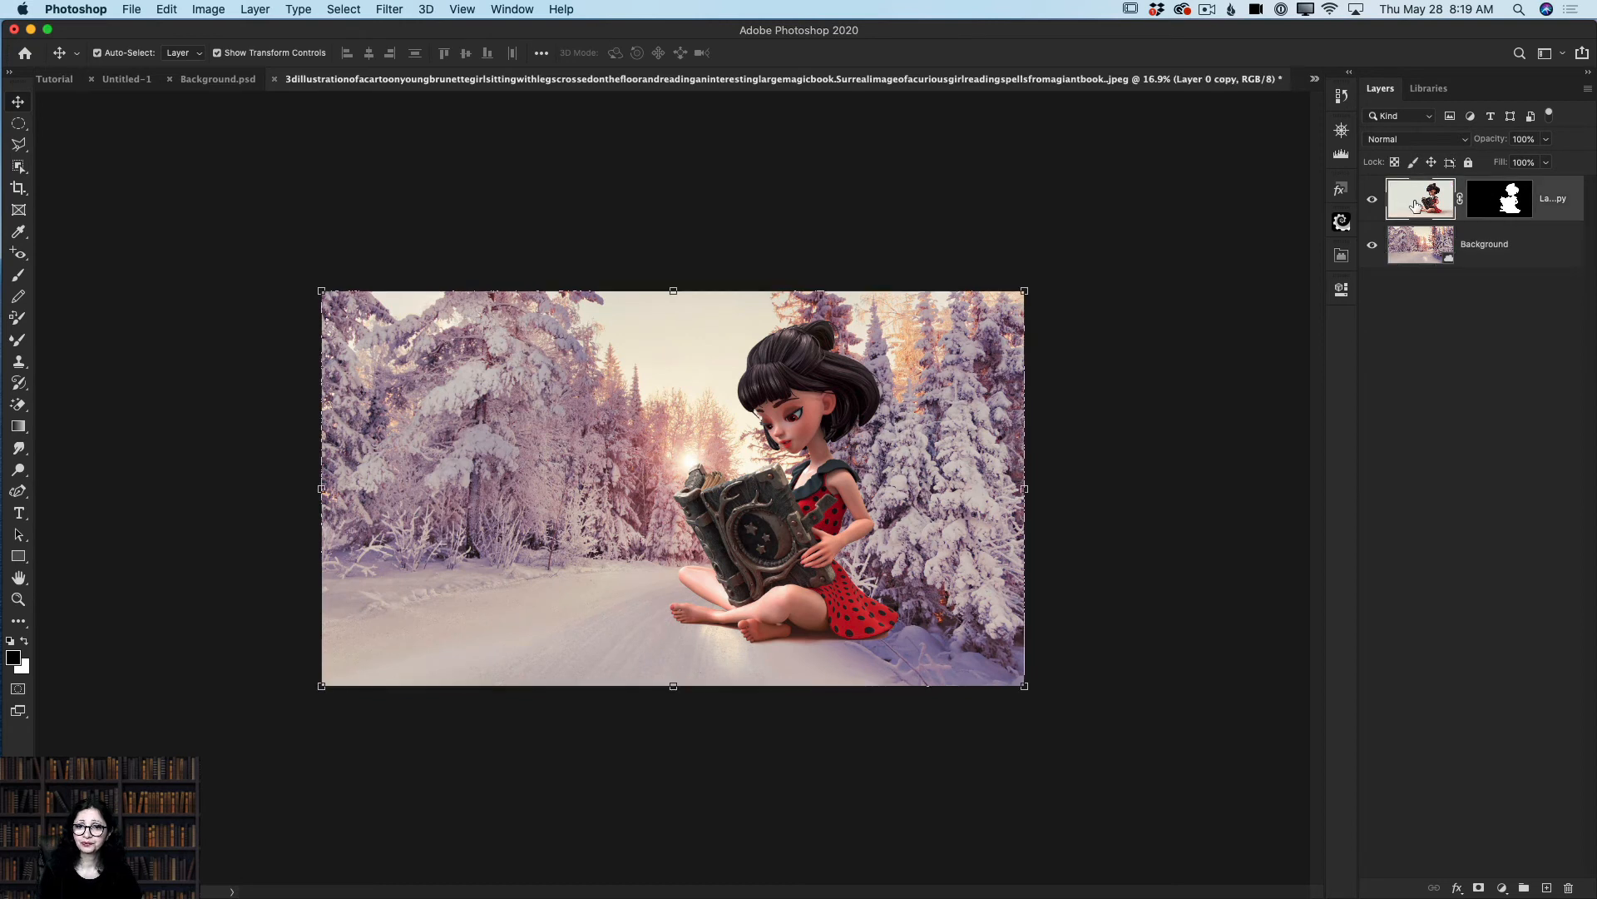
pyautogui.click(1025, 289)
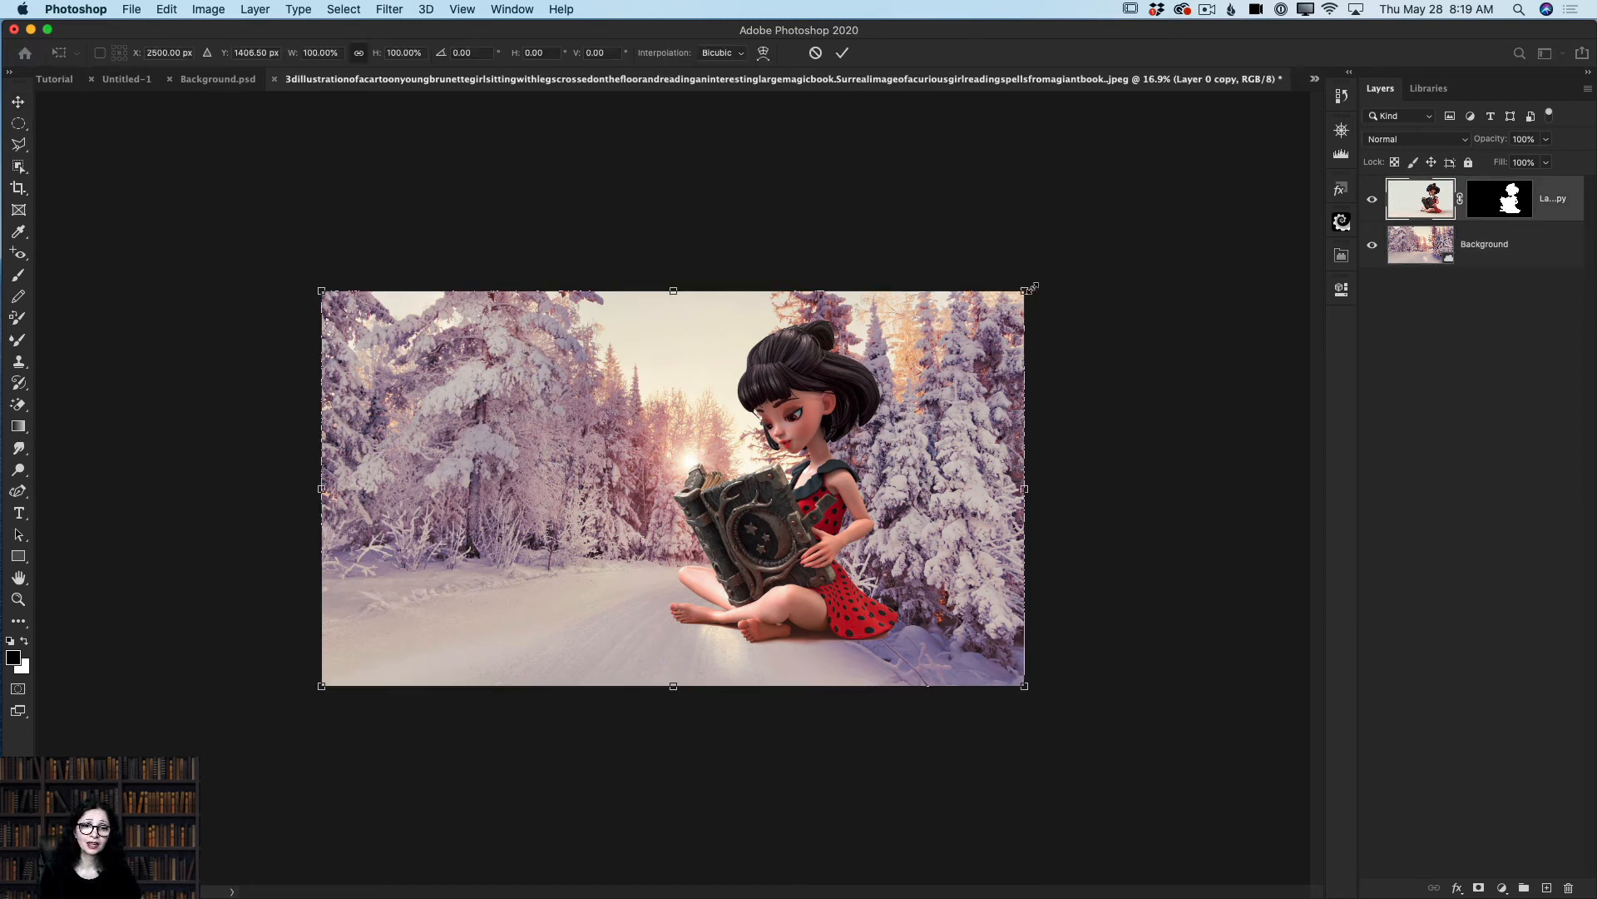
pyautogui.moveTo(1032, 288); pyautogui.dragTo(596, 532)
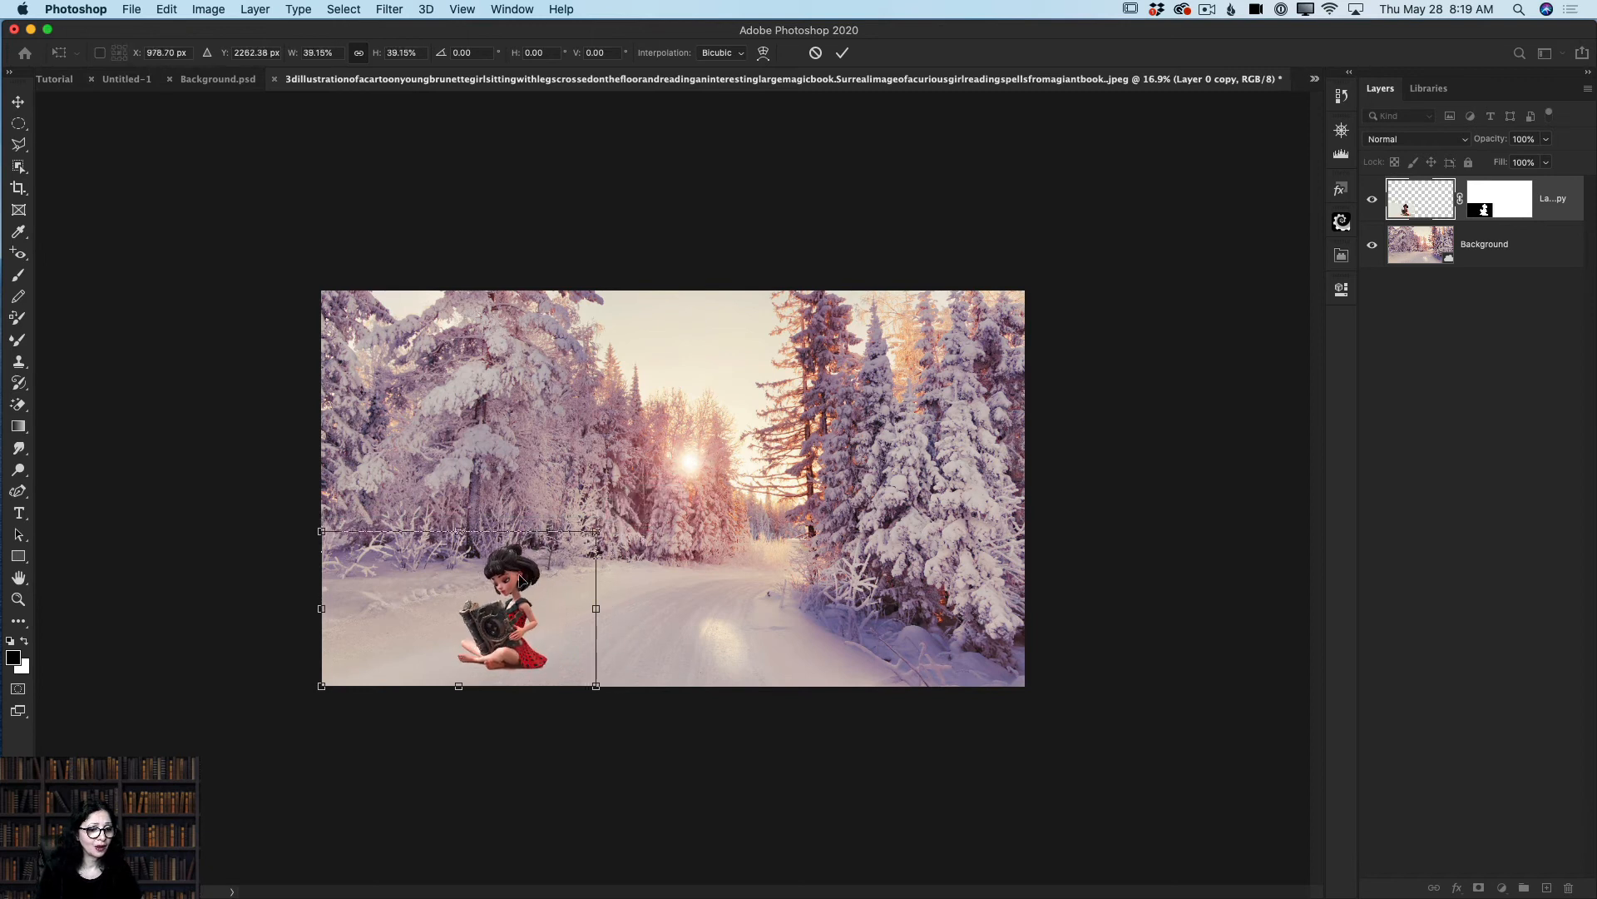
pyautogui.moveTo(548, 583); pyautogui.dragTo(835, 585)
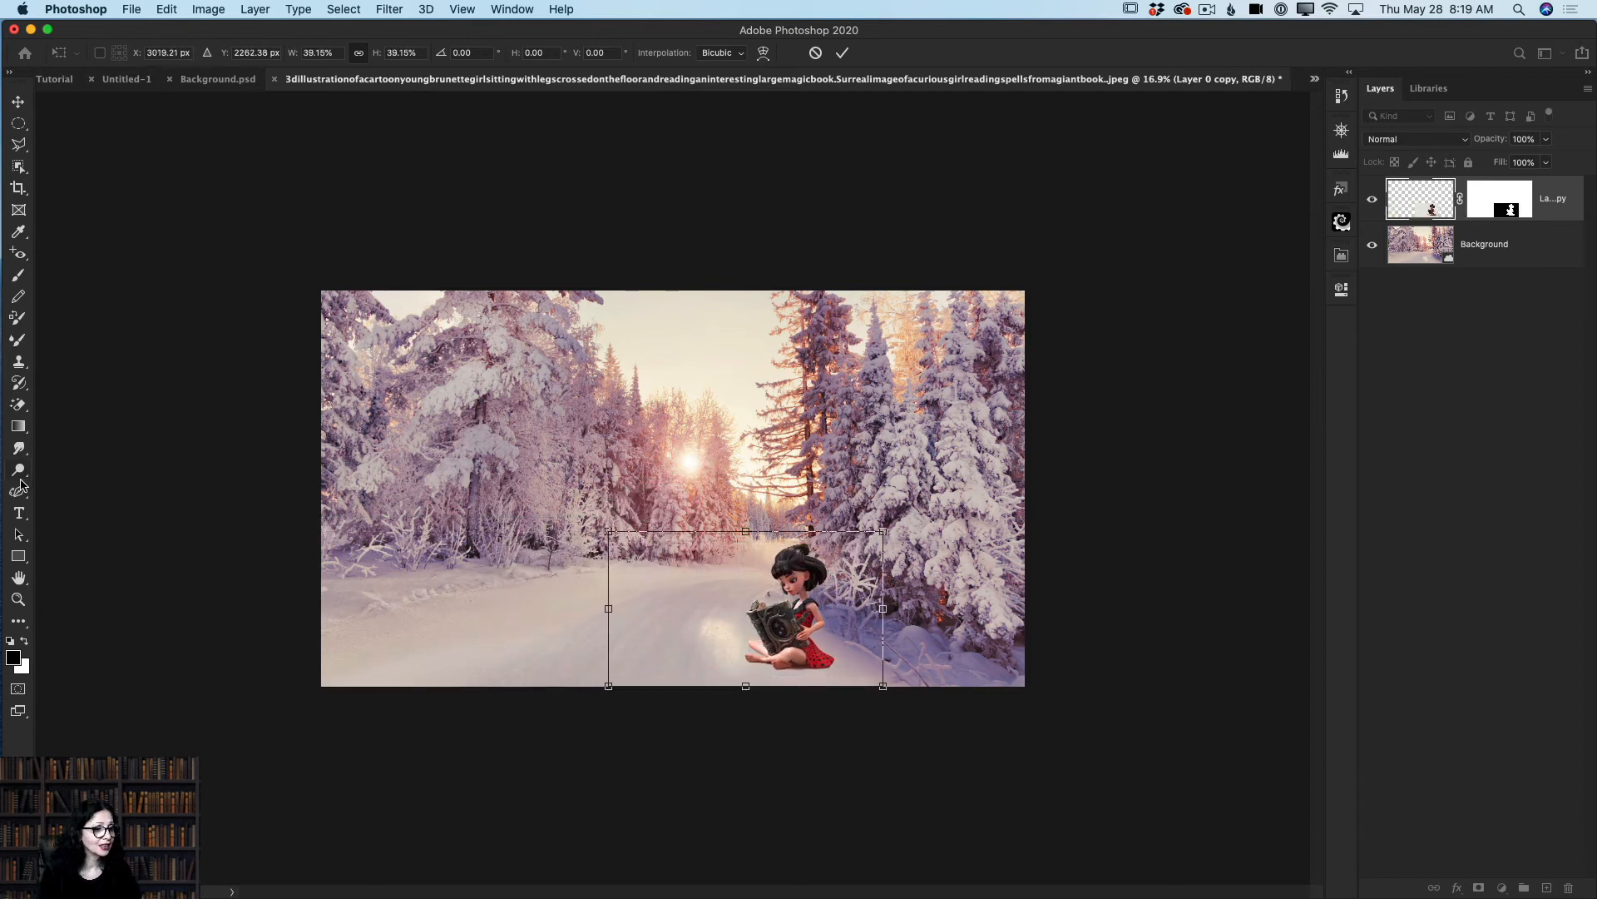
pyautogui.click(17, 598)
pyautogui.click(826, 642)
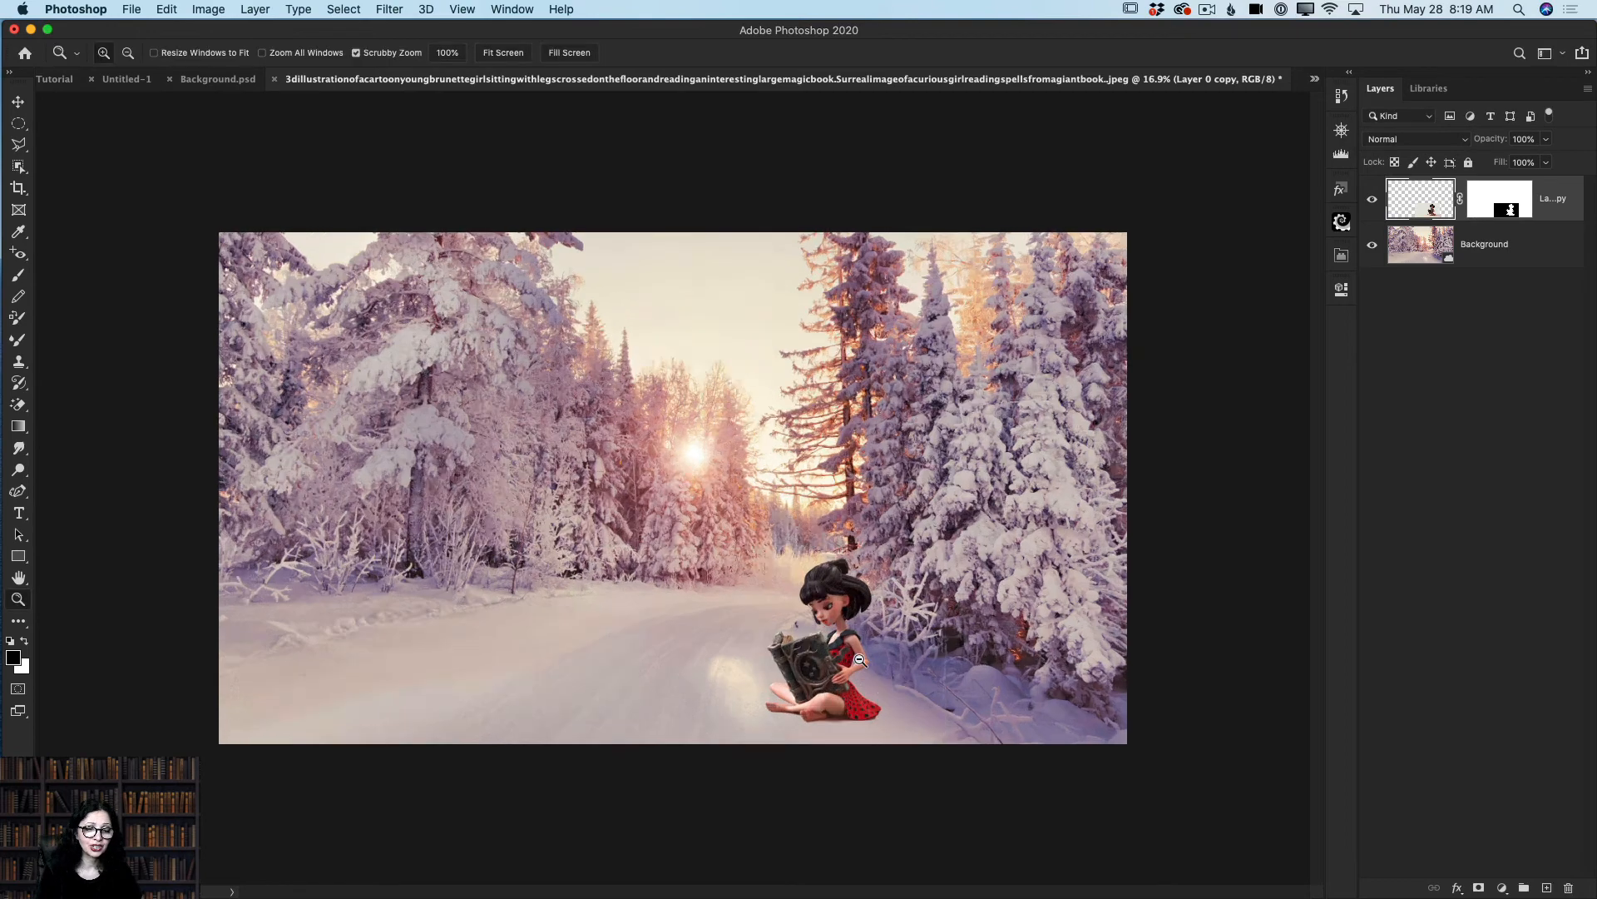
pyautogui.click(885, 669)
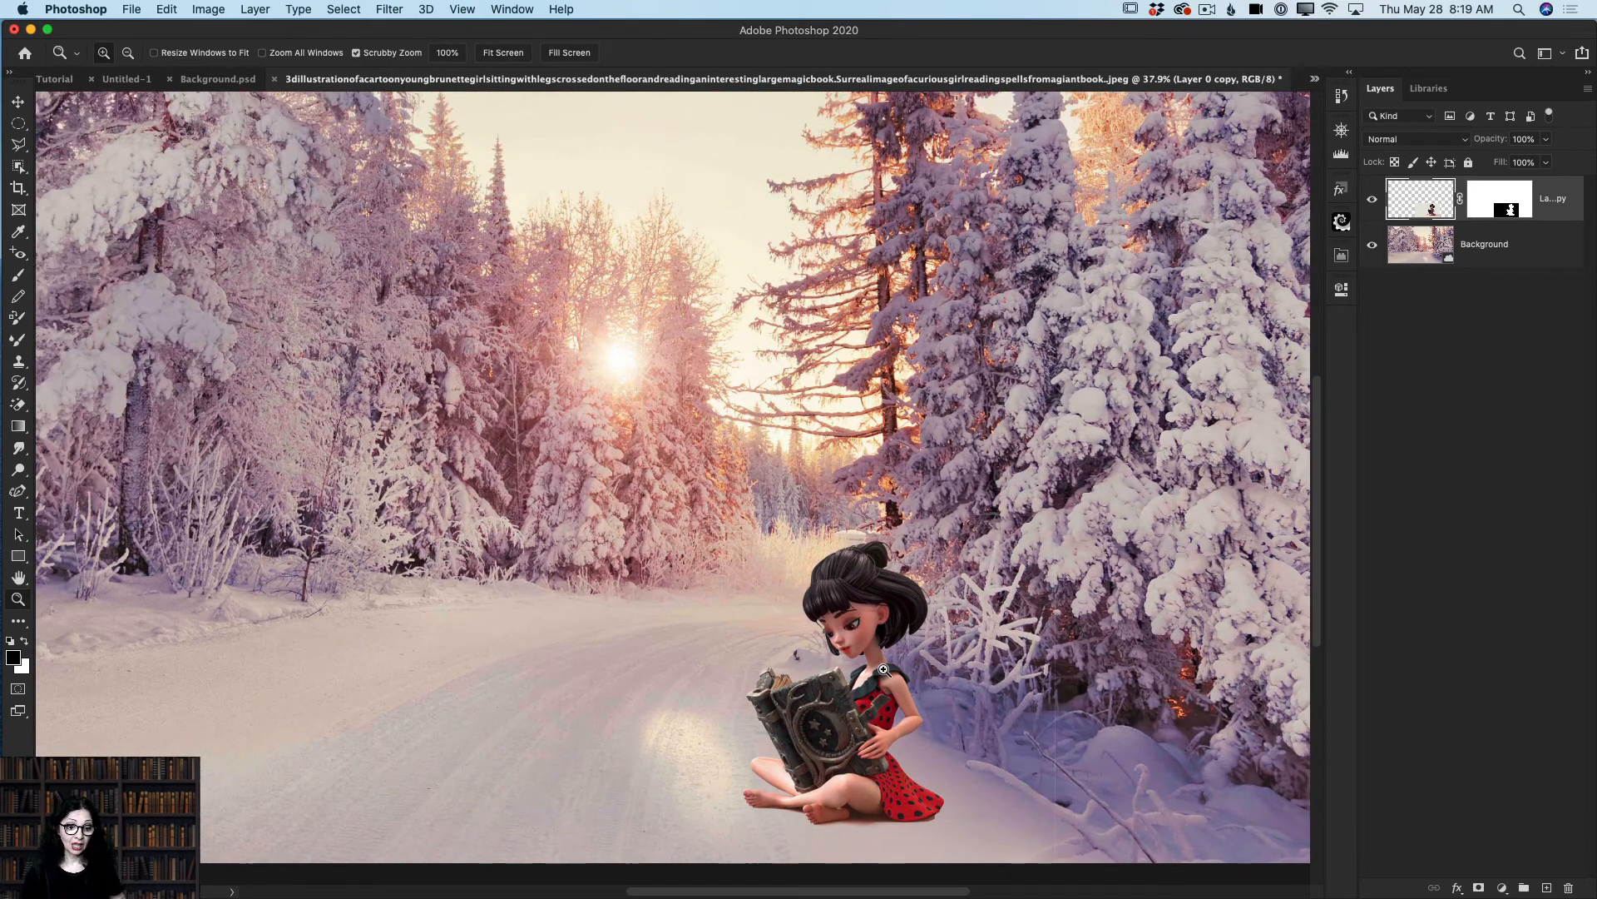
pyautogui.moveTo(882, 659); pyautogui.dragTo(858, 665)
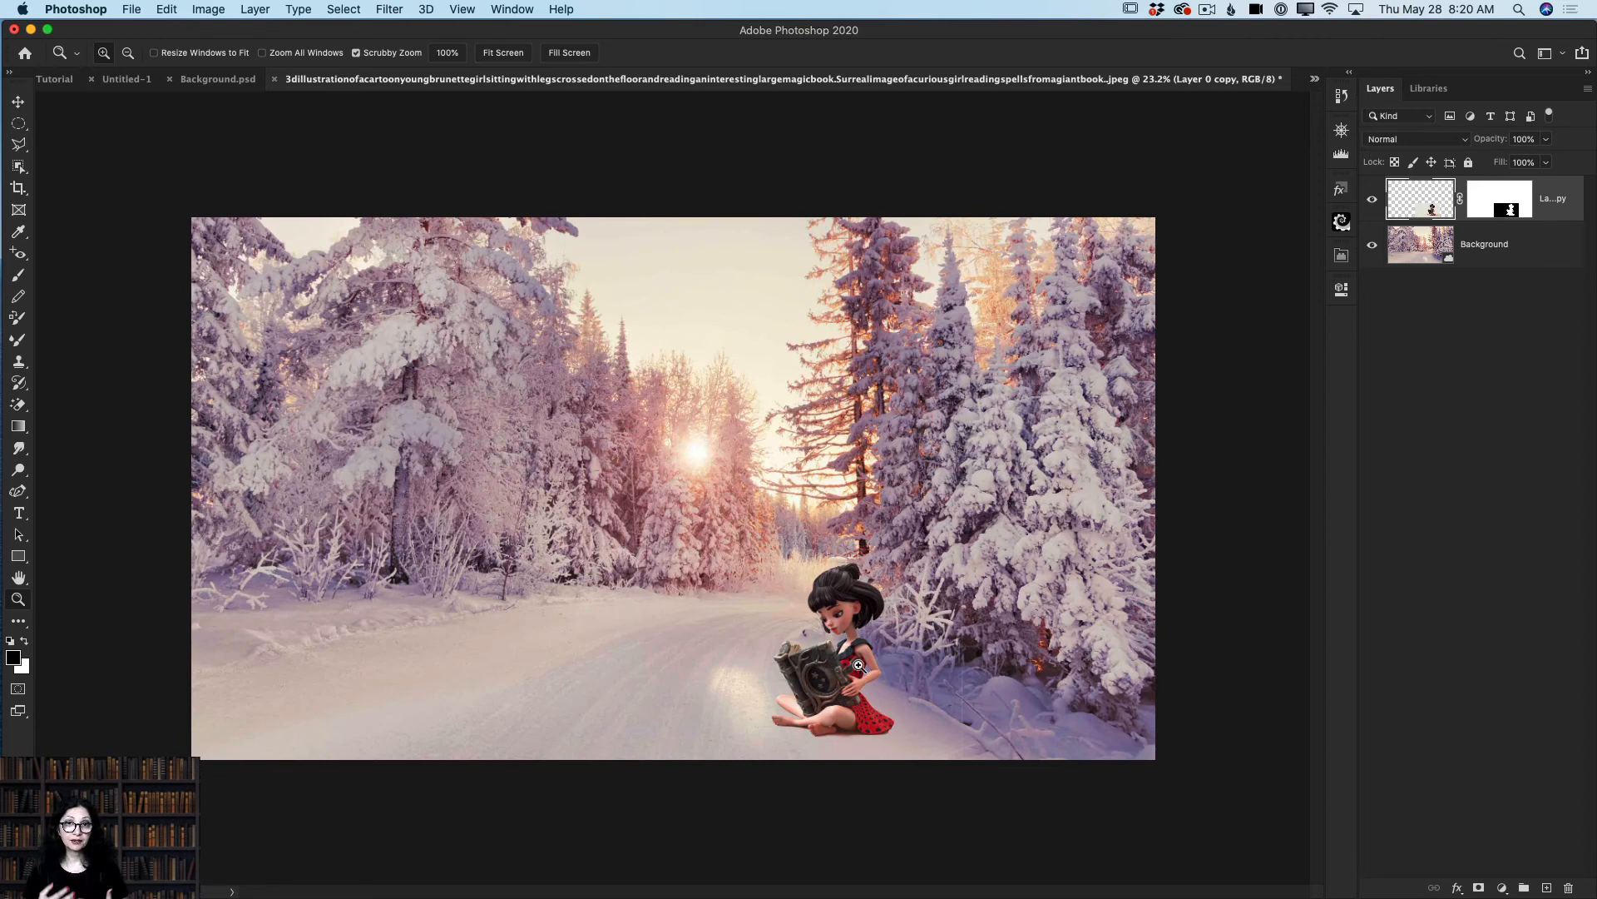
# Step: Show the Adjustments panel beside the Layers panel and add a Color Lookup adjustment layer above the girl's layer
pyautogui.click(518, 9)
pyautogui.click(517, 9)
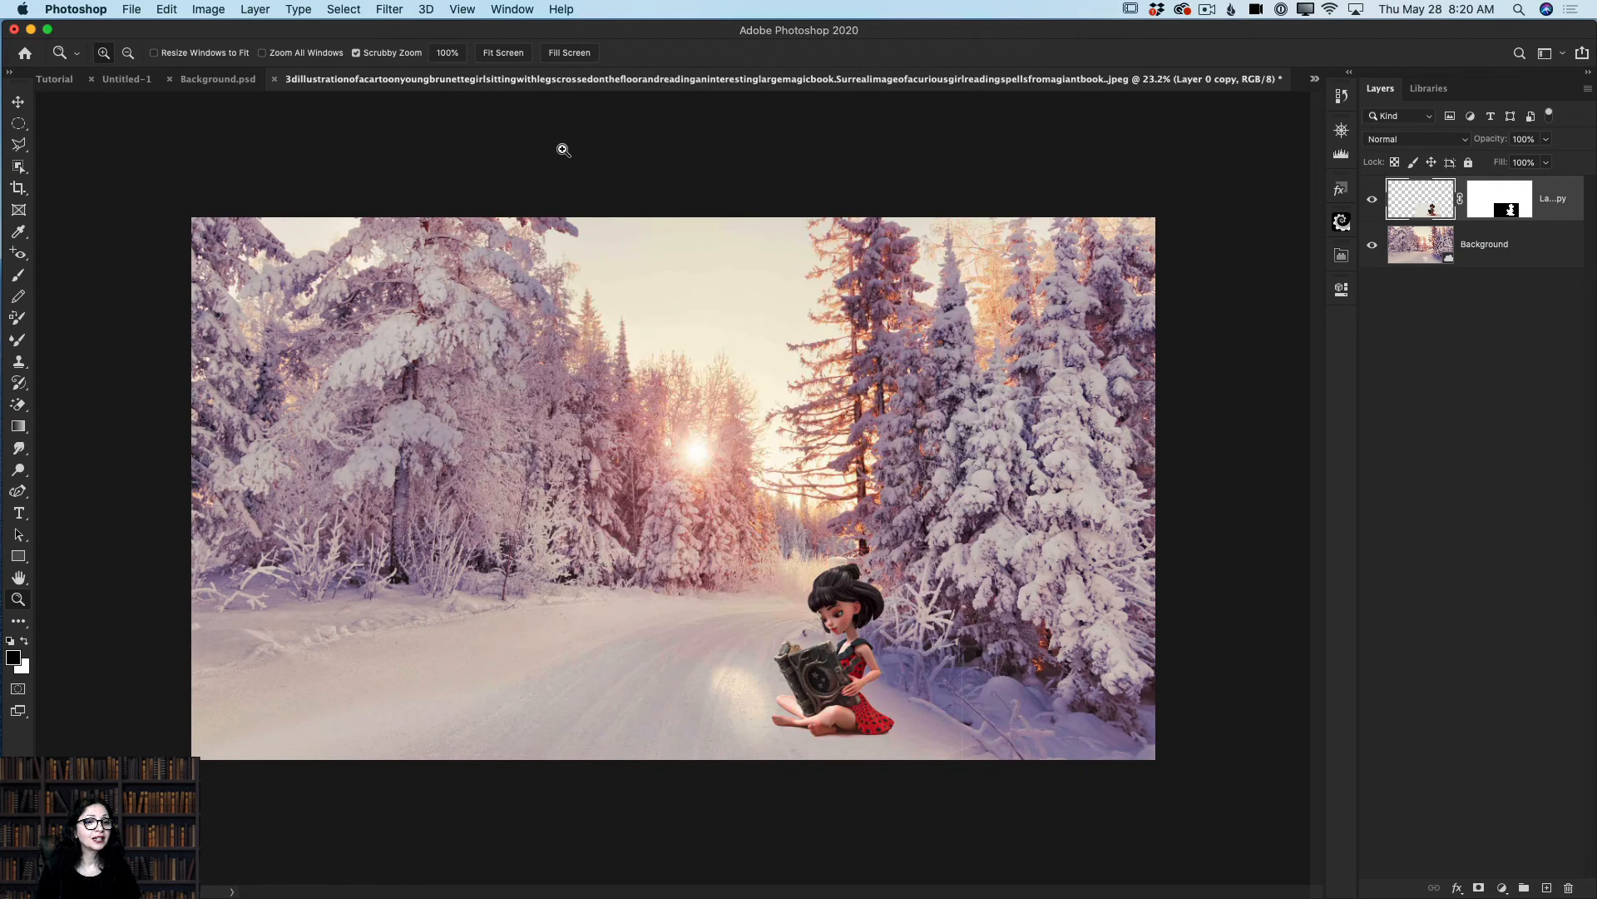
pyautogui.click(519, 10)
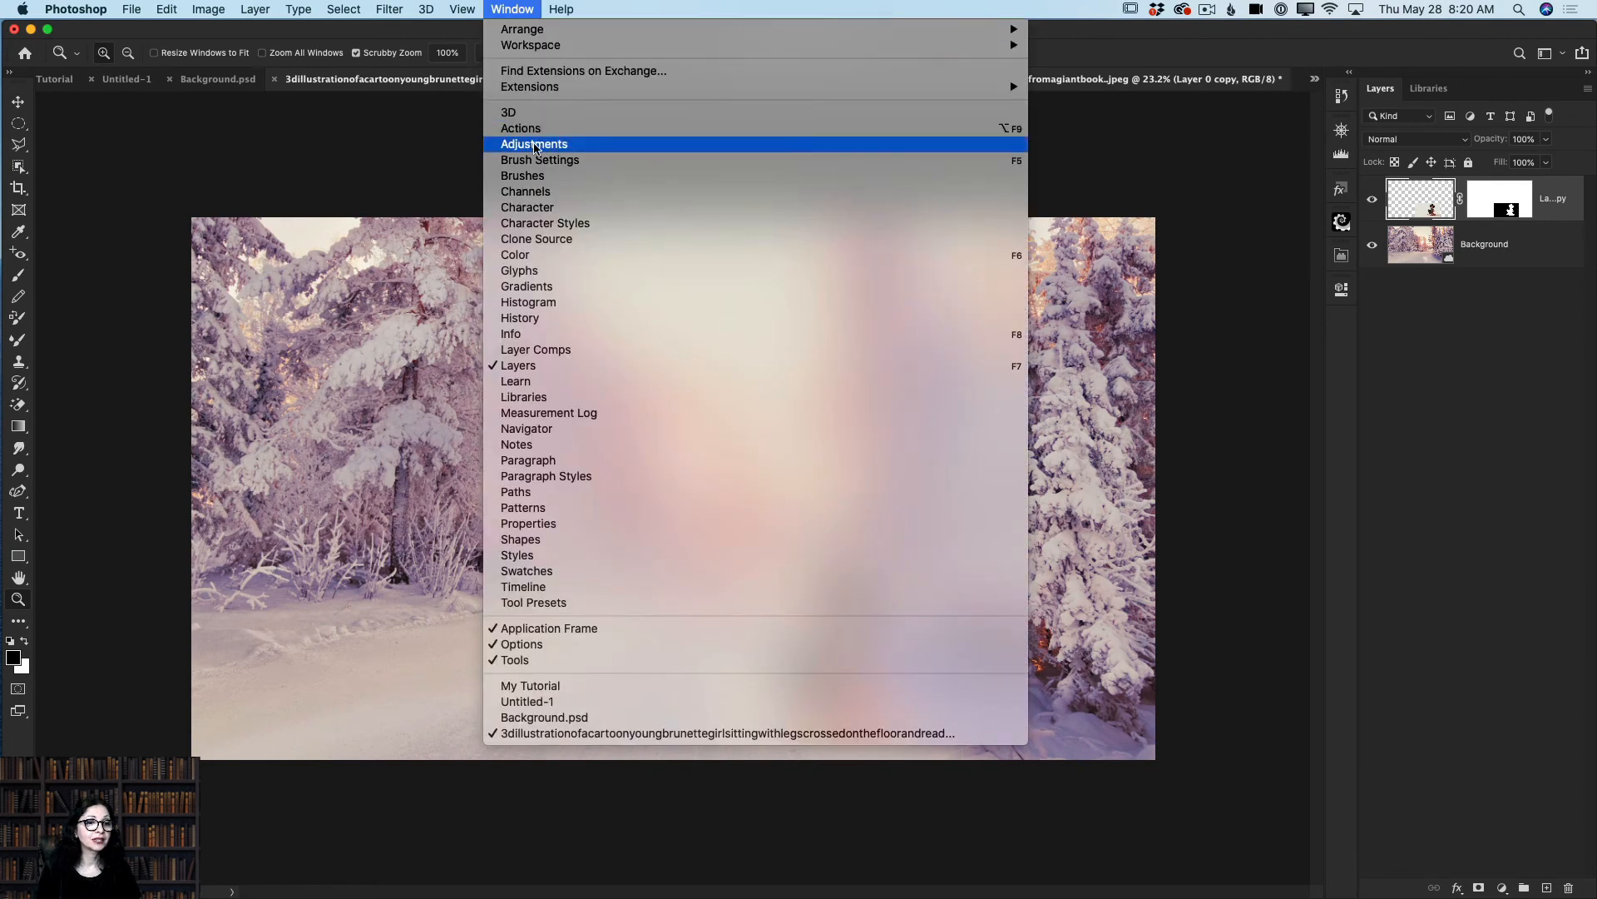
pyautogui.click(535, 145)
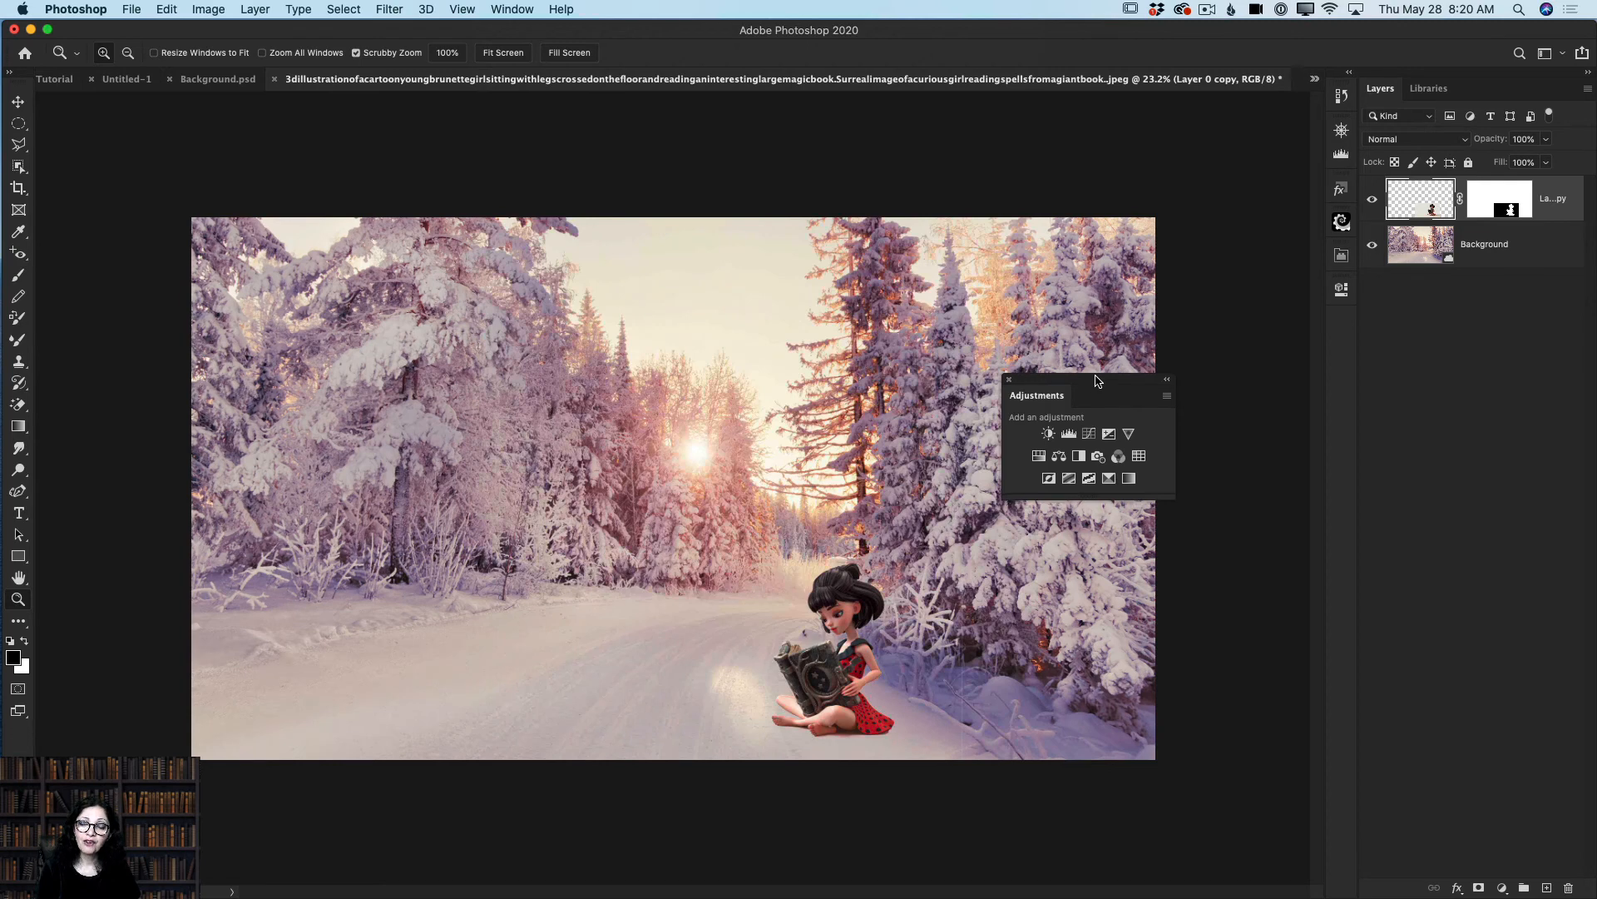
pyautogui.moveTo(1097, 381); pyautogui.dragTo(1229, 103)
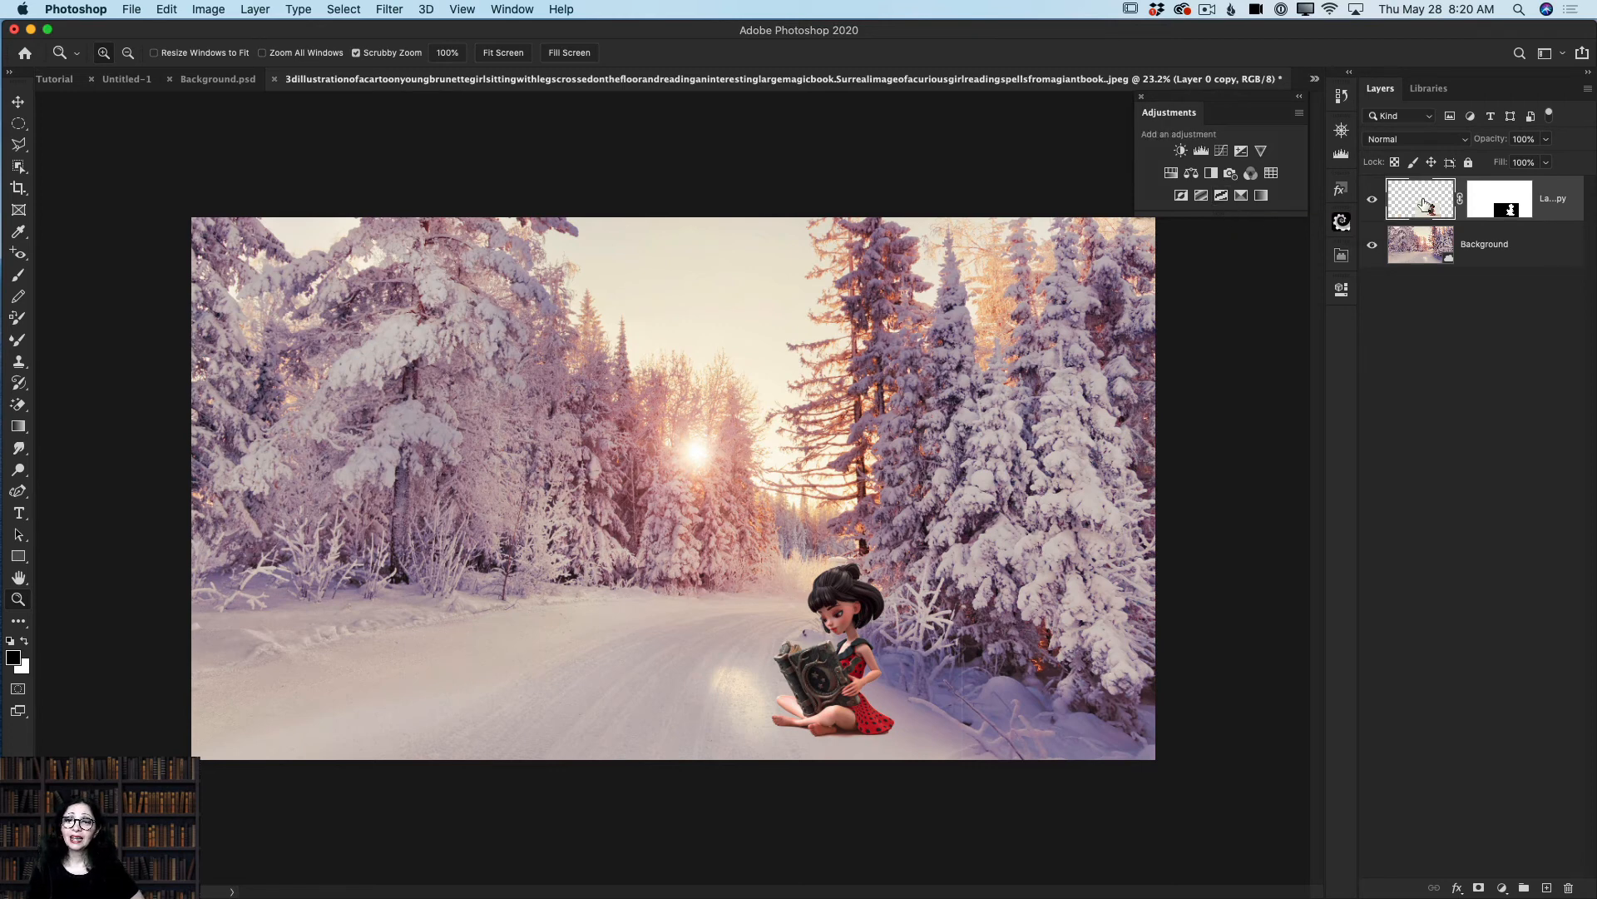
pyautogui.click(1271, 174)
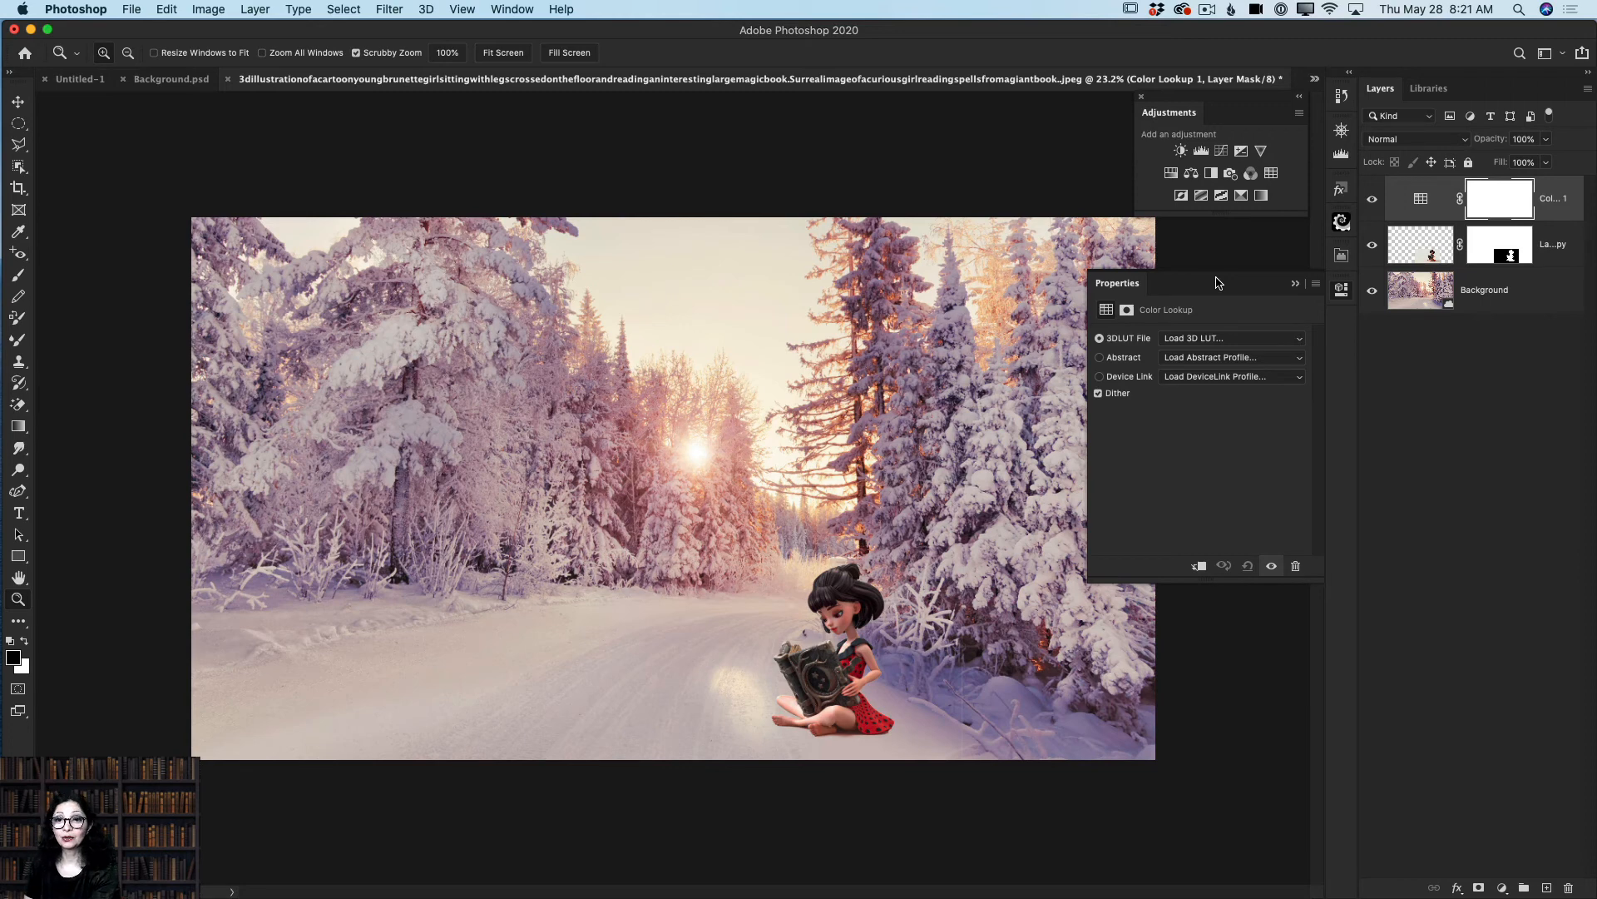
pyautogui.click(1217, 338)
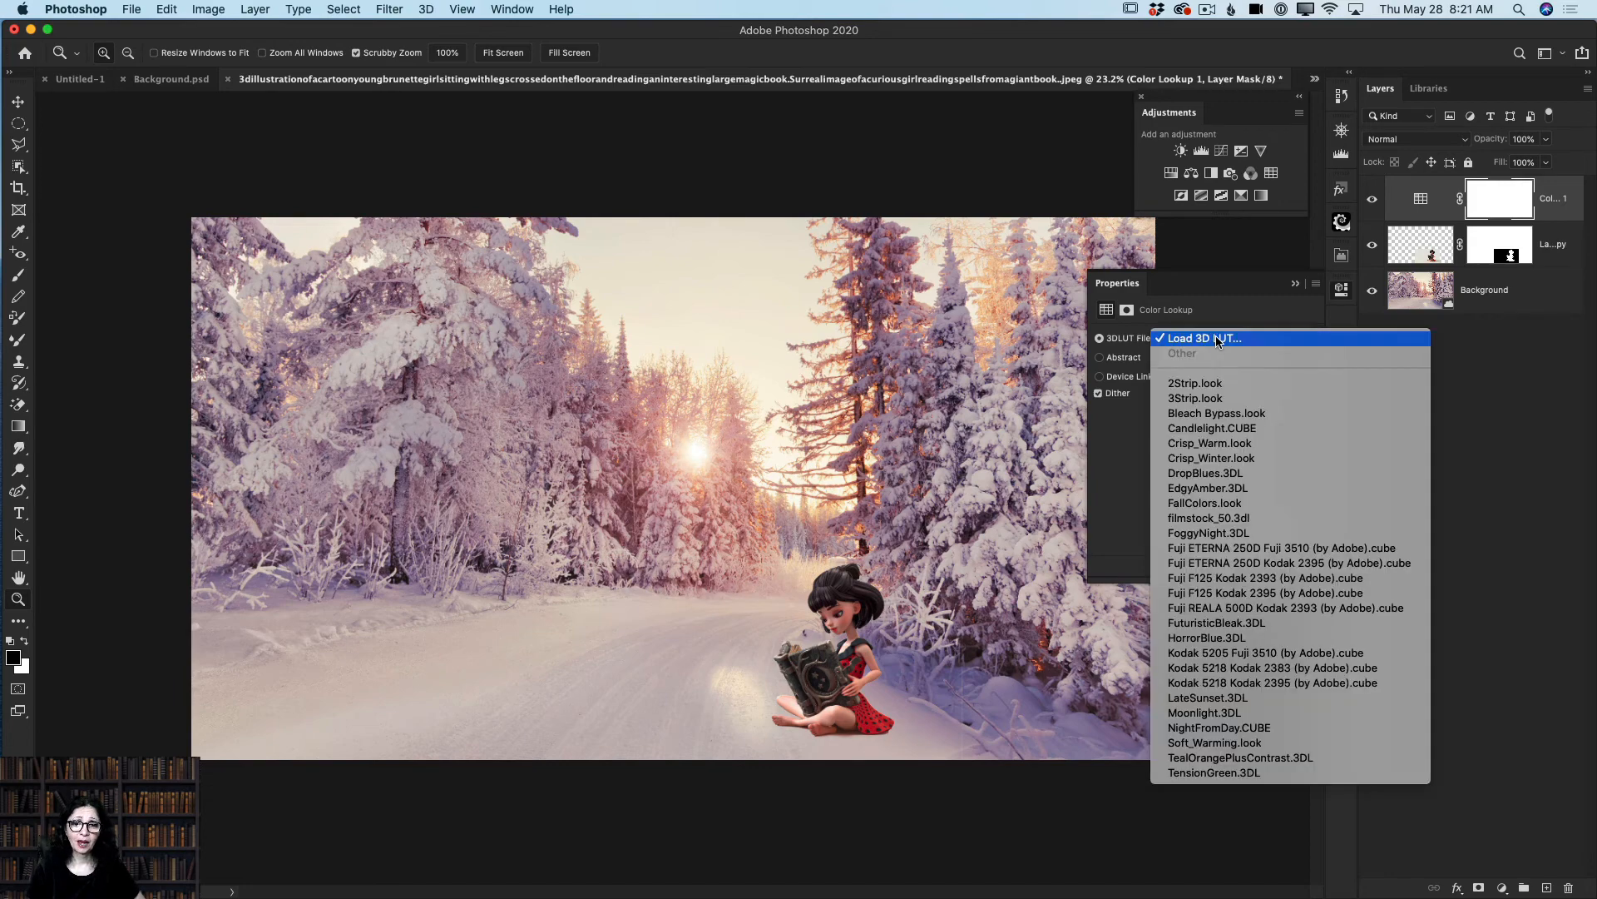
pyautogui.click(1217, 339)
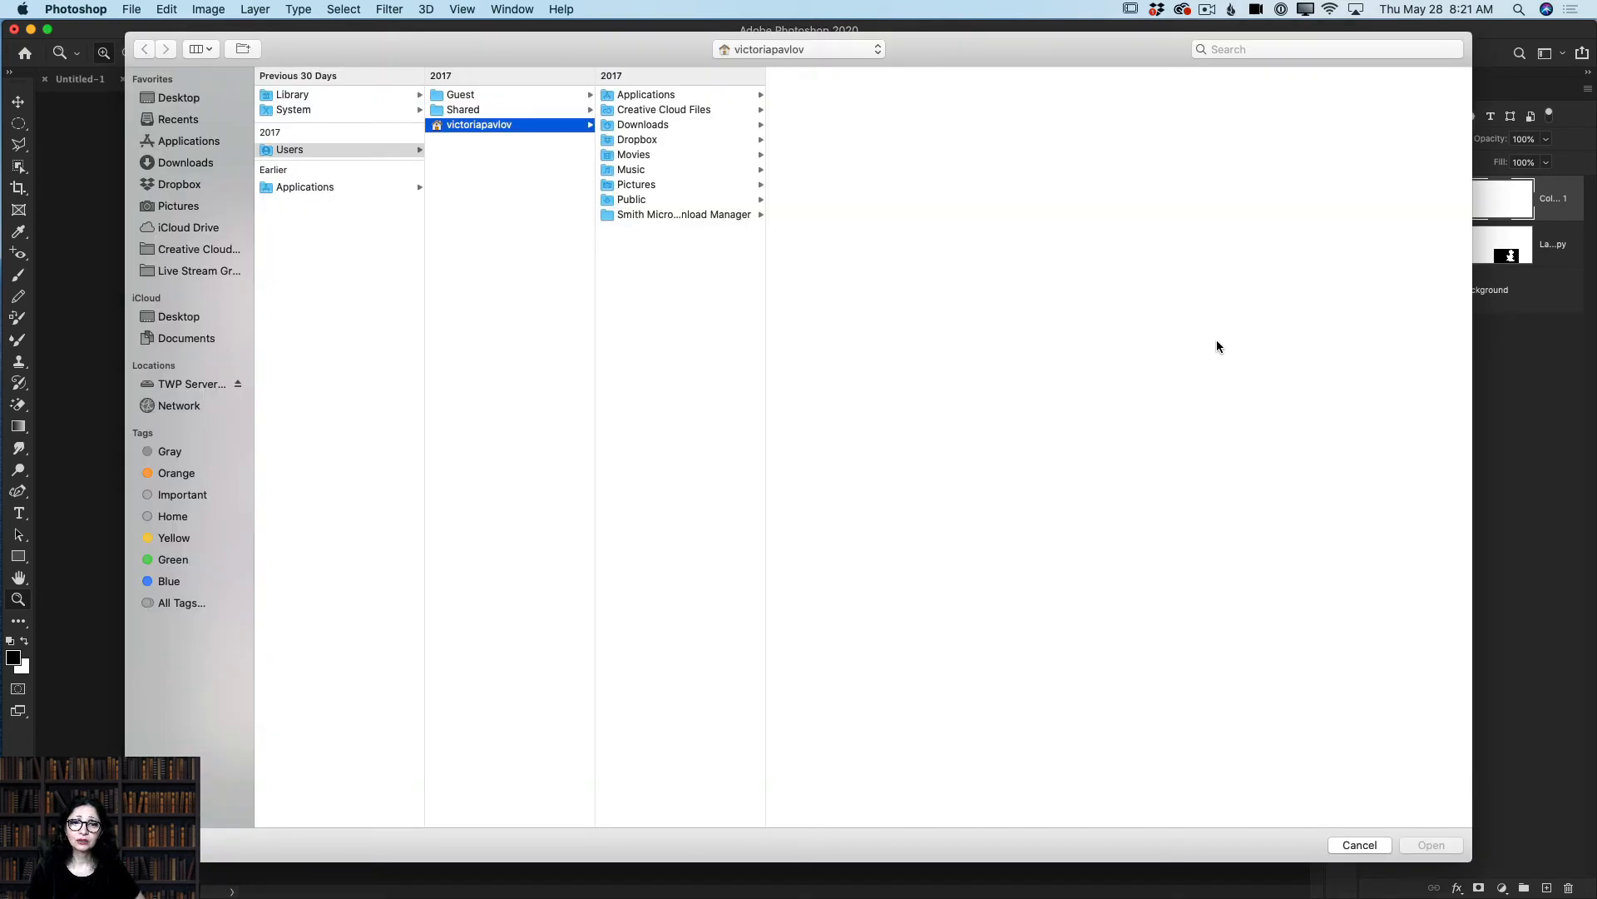
pyautogui.click(1359, 844)
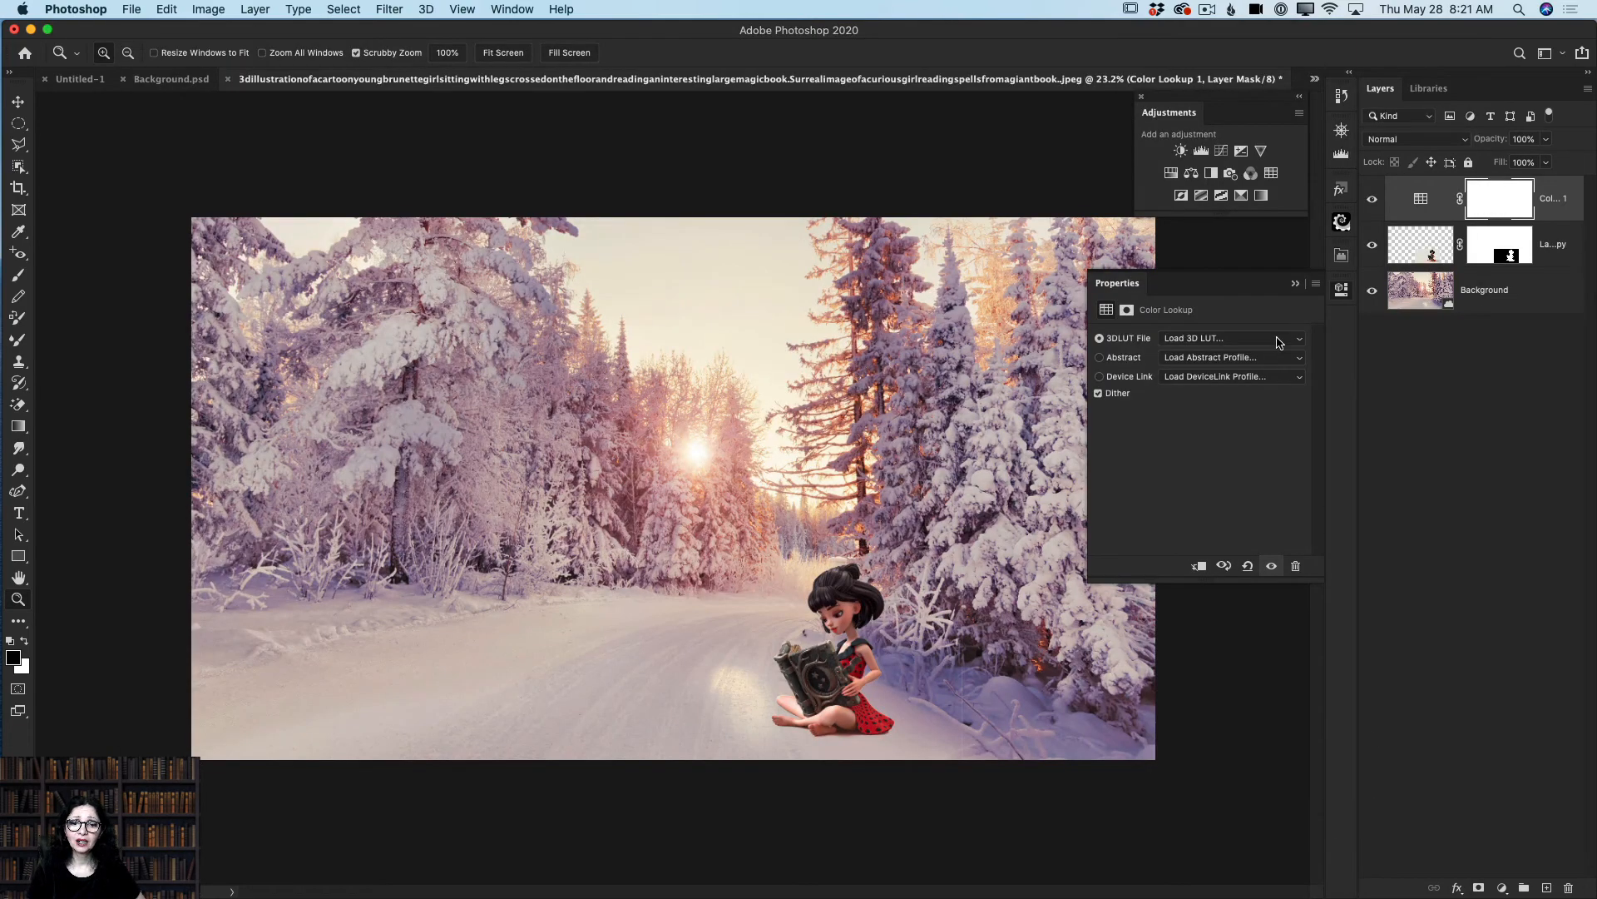
# Step: Preview DropBlues.3DL as the Color Lookup's 3DLUT file and settle on Crisp_Winter.look
pyautogui.click(1280, 341)
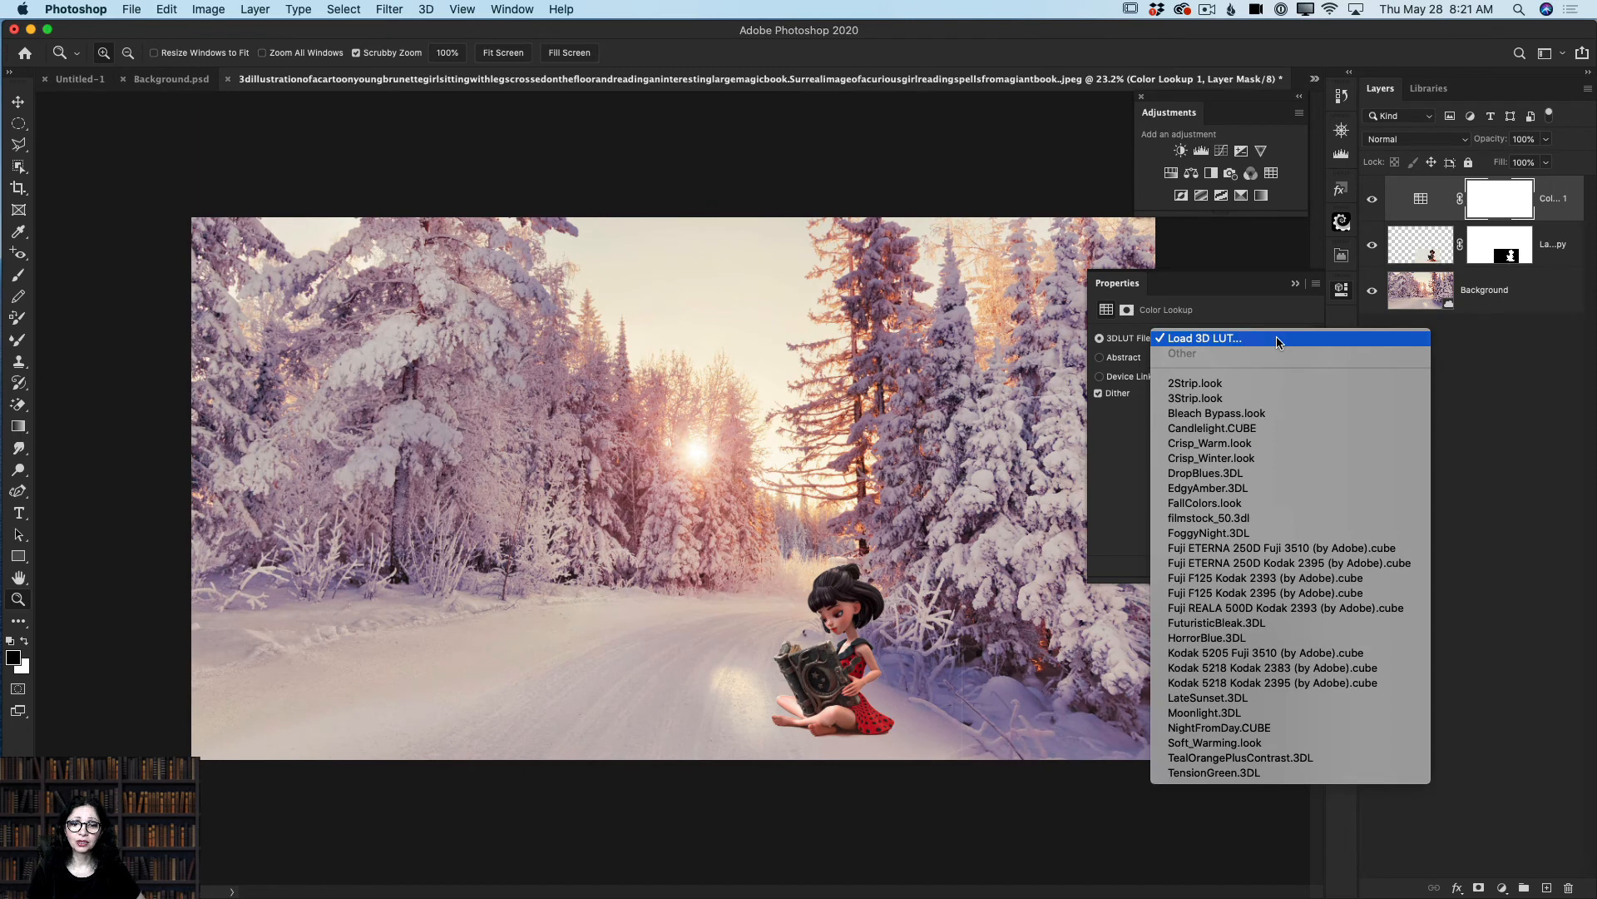
pyautogui.click(1221, 480)
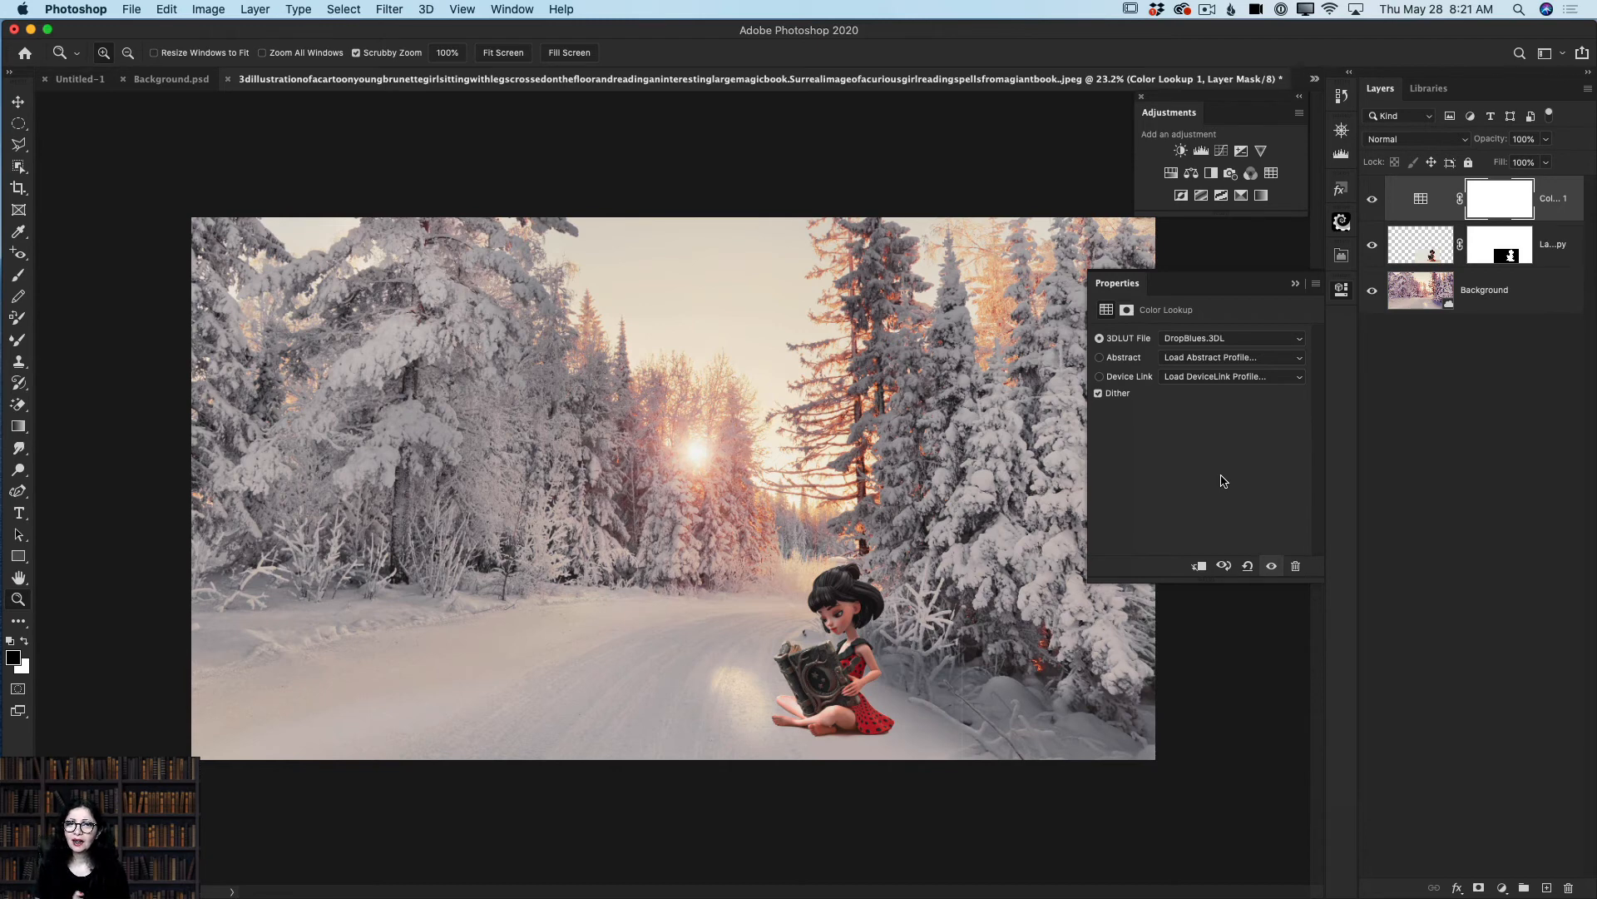
pyautogui.click(1258, 339)
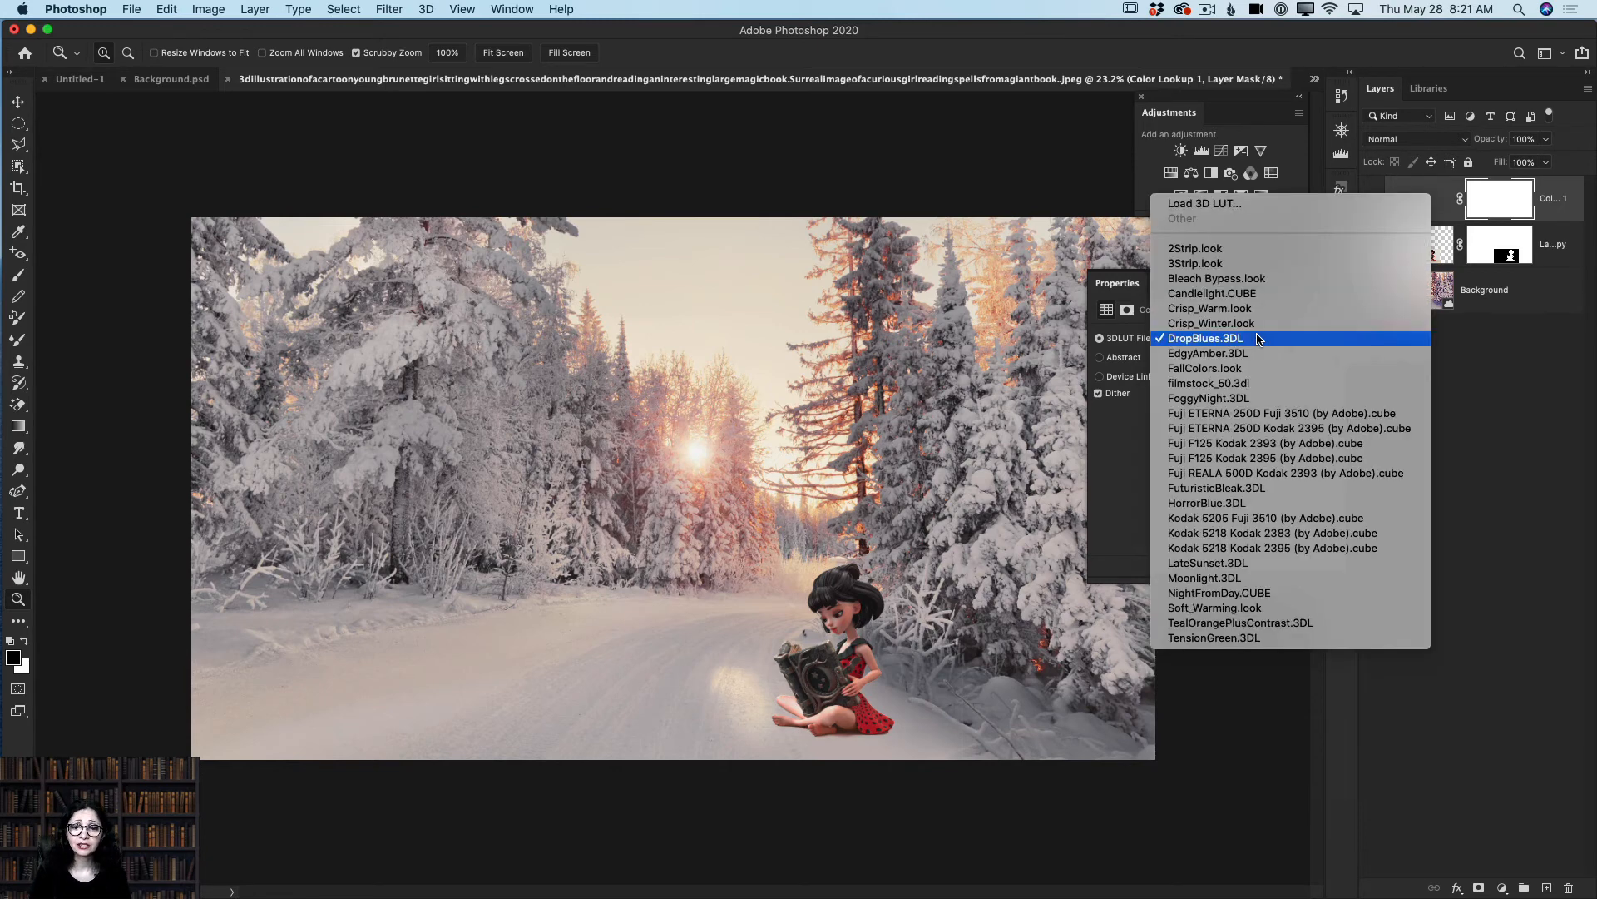
pyautogui.click(1201, 327)
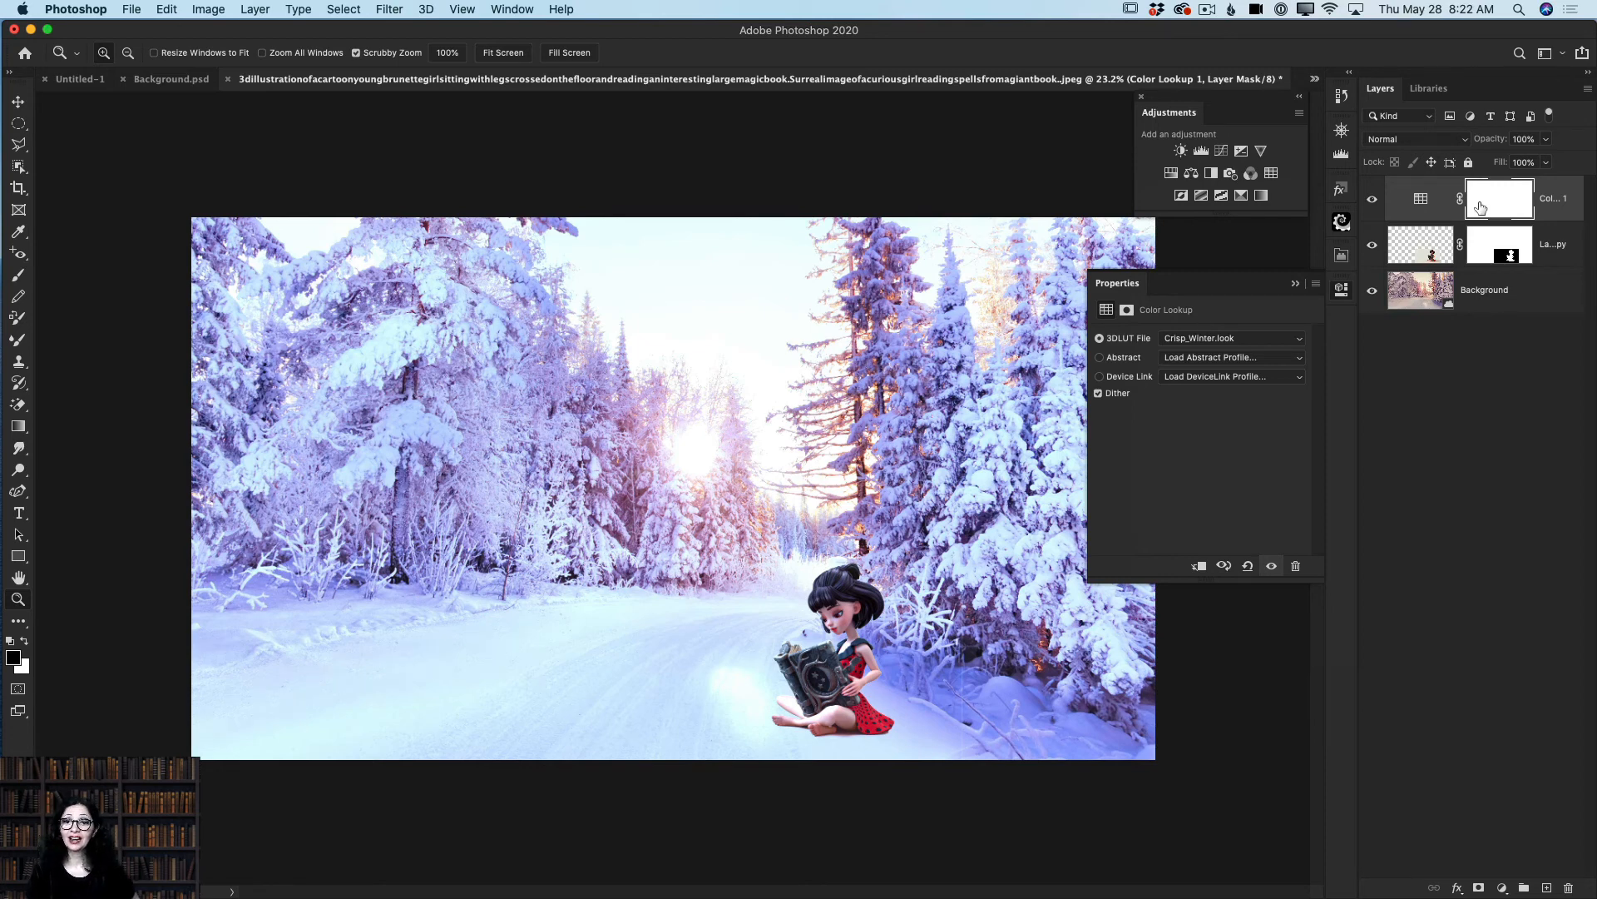
pyautogui.click(1549, 142)
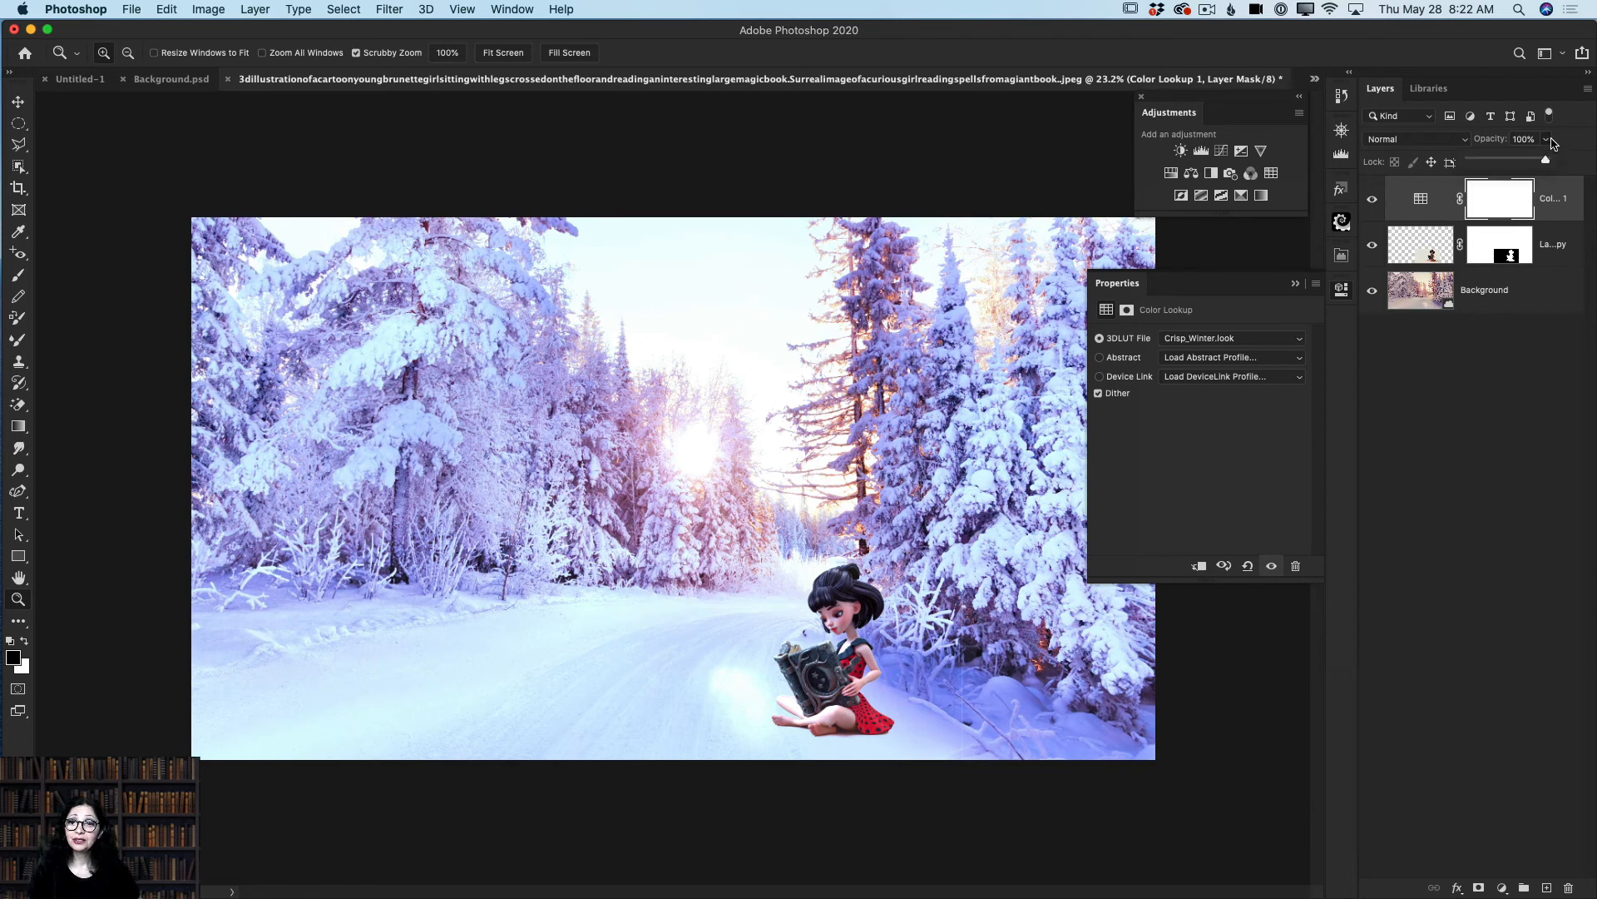
pyautogui.click(1412, 147)
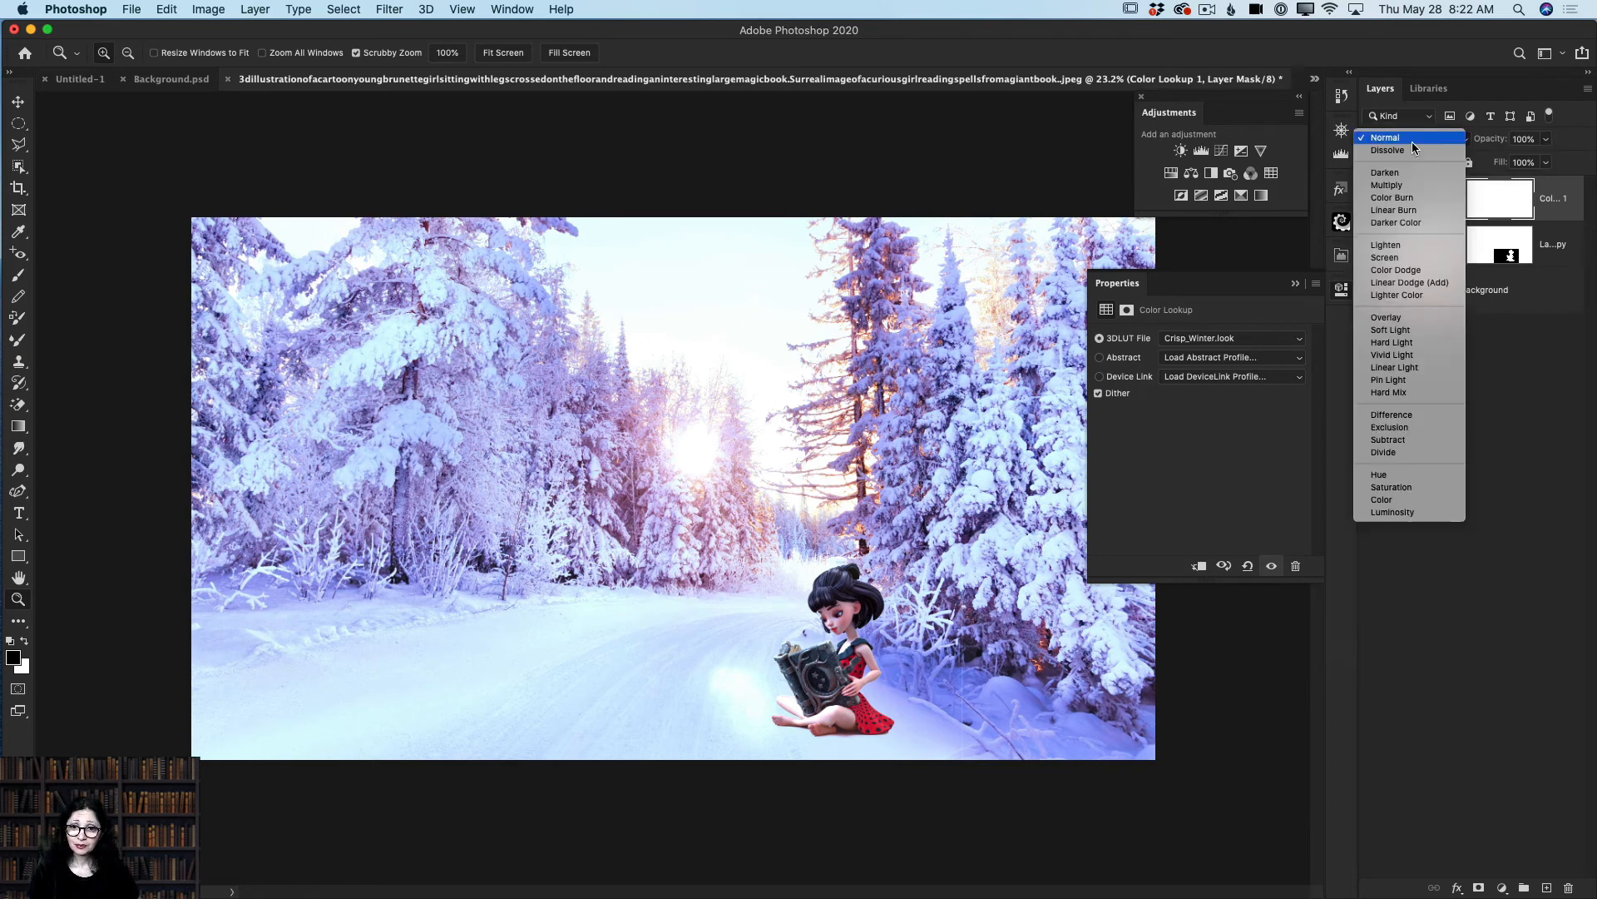
pyautogui.click(1508, 380)
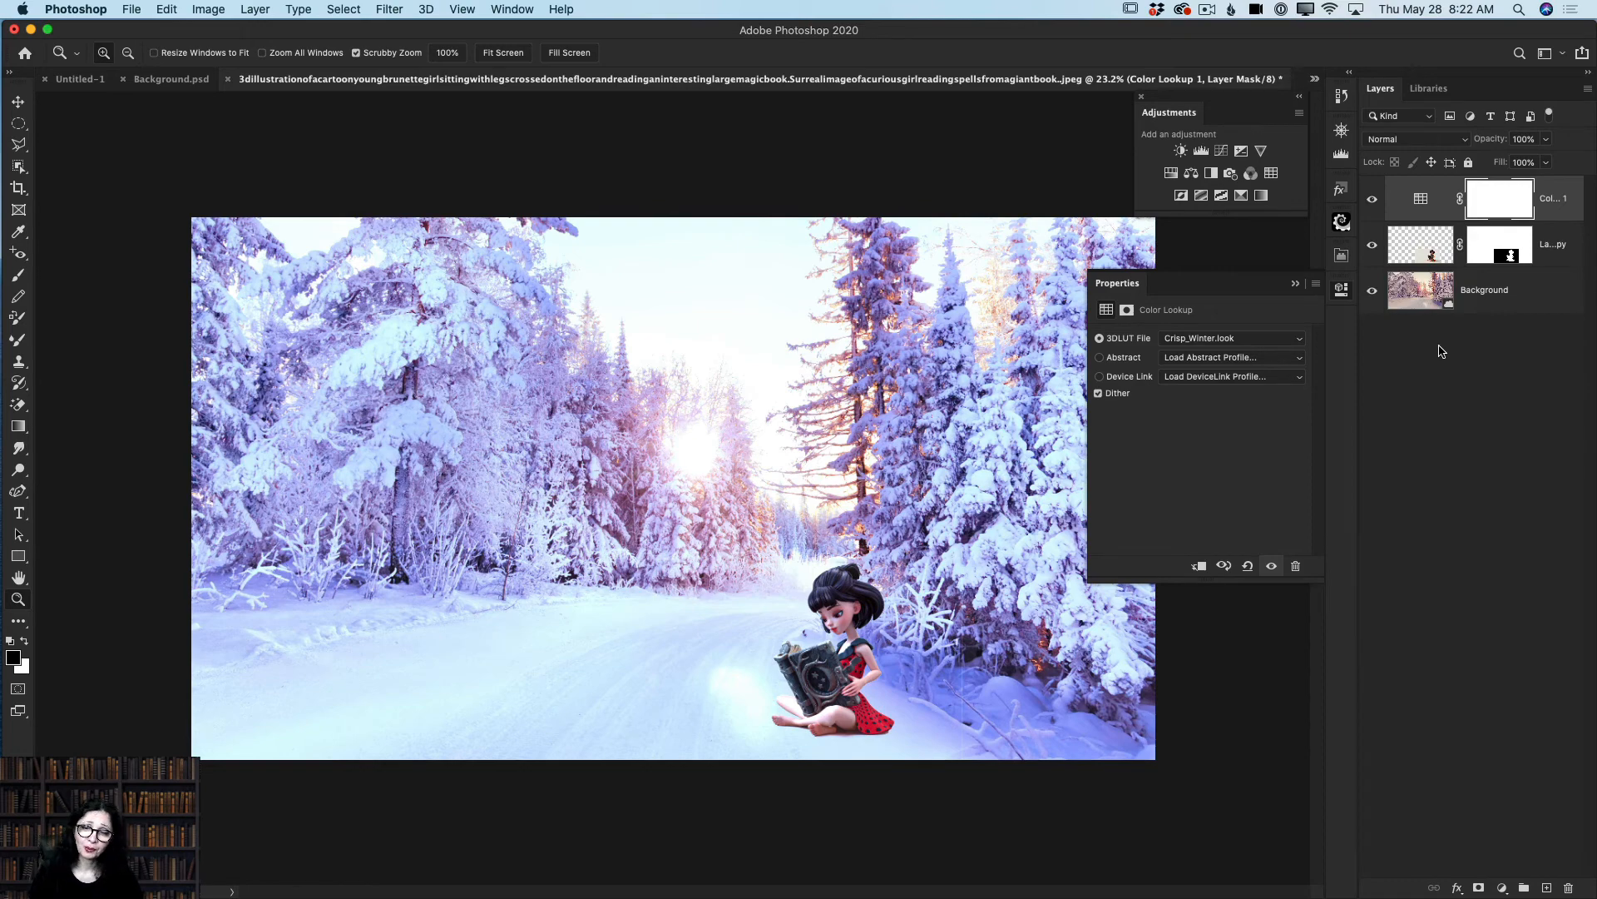
# Step: Try the Darken blend mode on the Color Lookup layer at different opacities, ending at 100%
pyautogui.click(1422, 141)
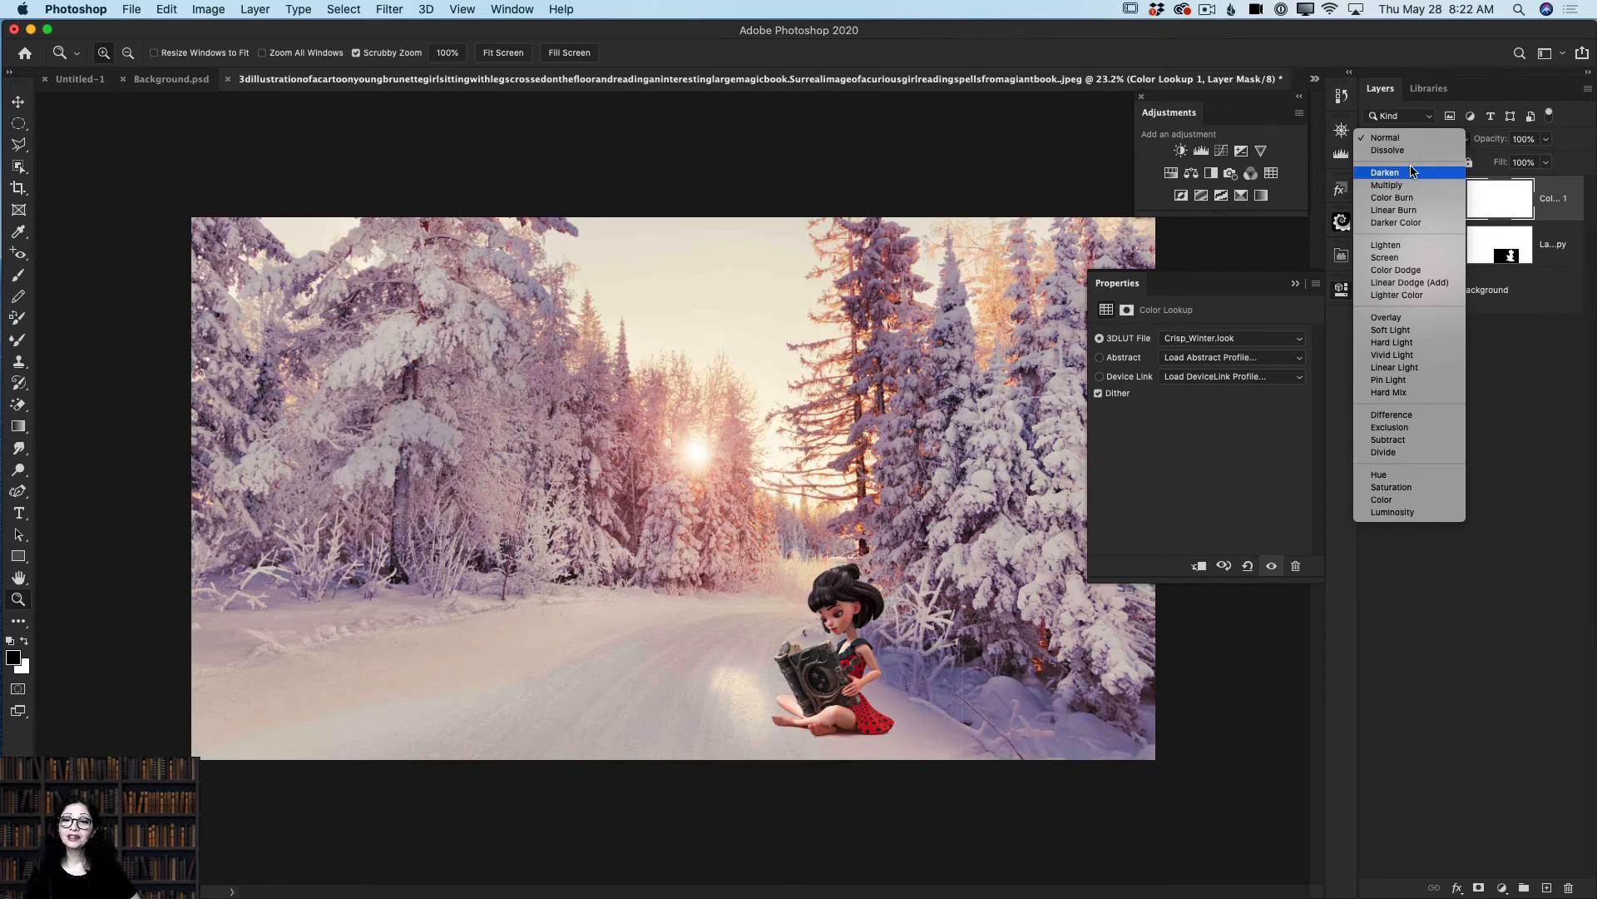
pyautogui.click(1411, 171)
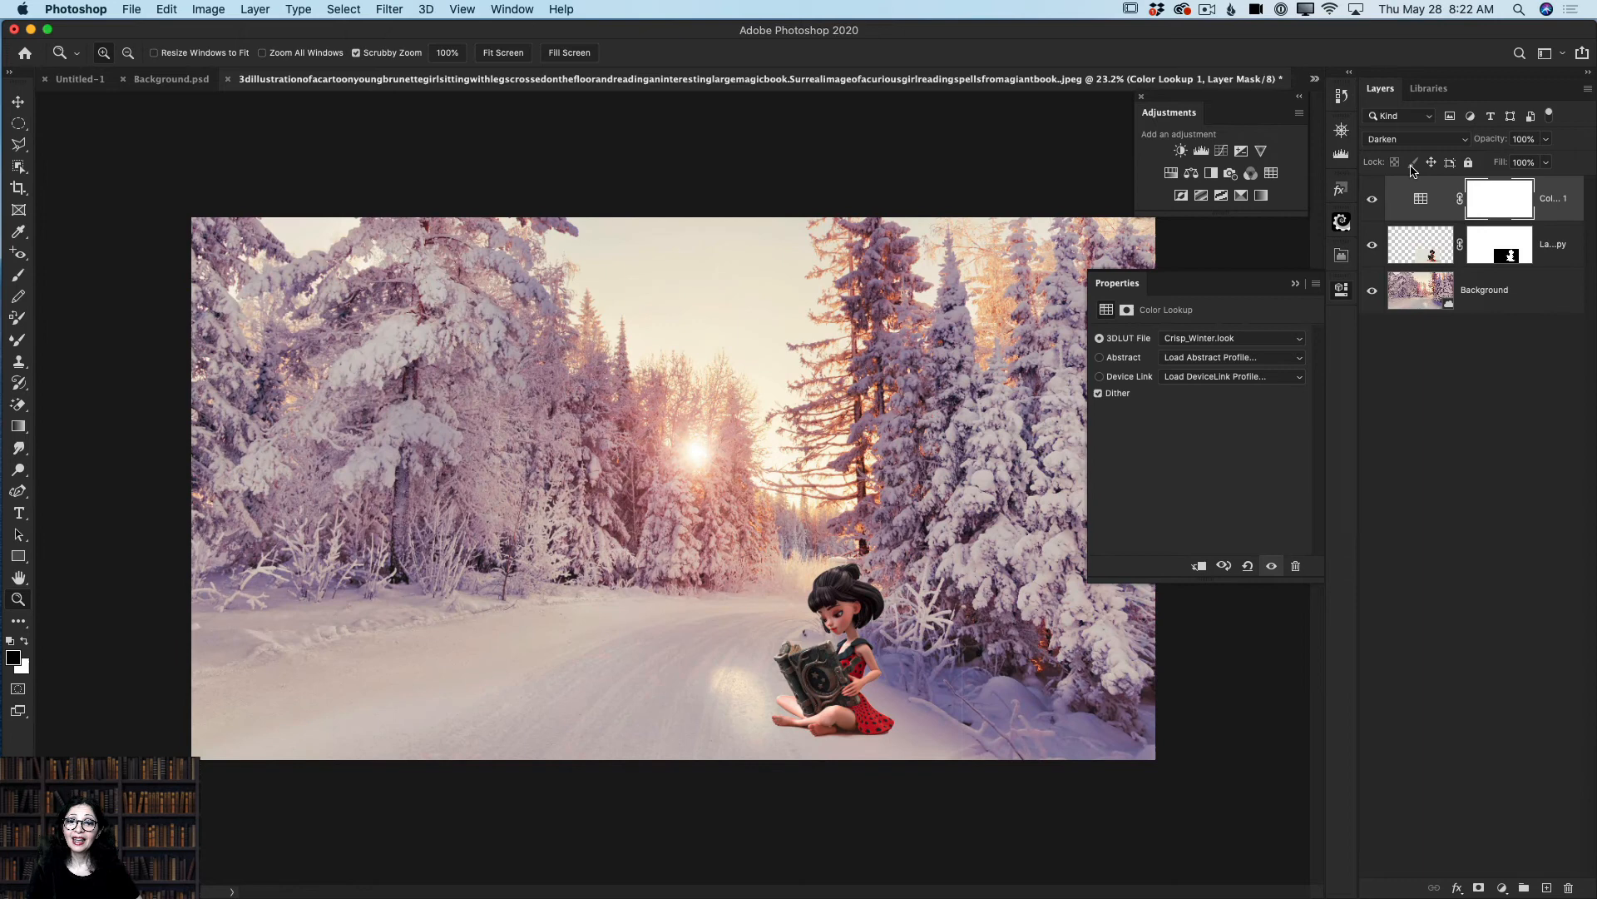
pyautogui.click(1546, 139)
pyautogui.moveTo(1549, 162)
pyautogui.mouseDown()
pyautogui.moveTo(1495, 163)
pyautogui.moveTo(1569, 164)
pyautogui.mouseUp()
# Step: Set the Color Lookup layer's blend mode to Lighten and its opacity to 36%
pyautogui.click(1399, 140)
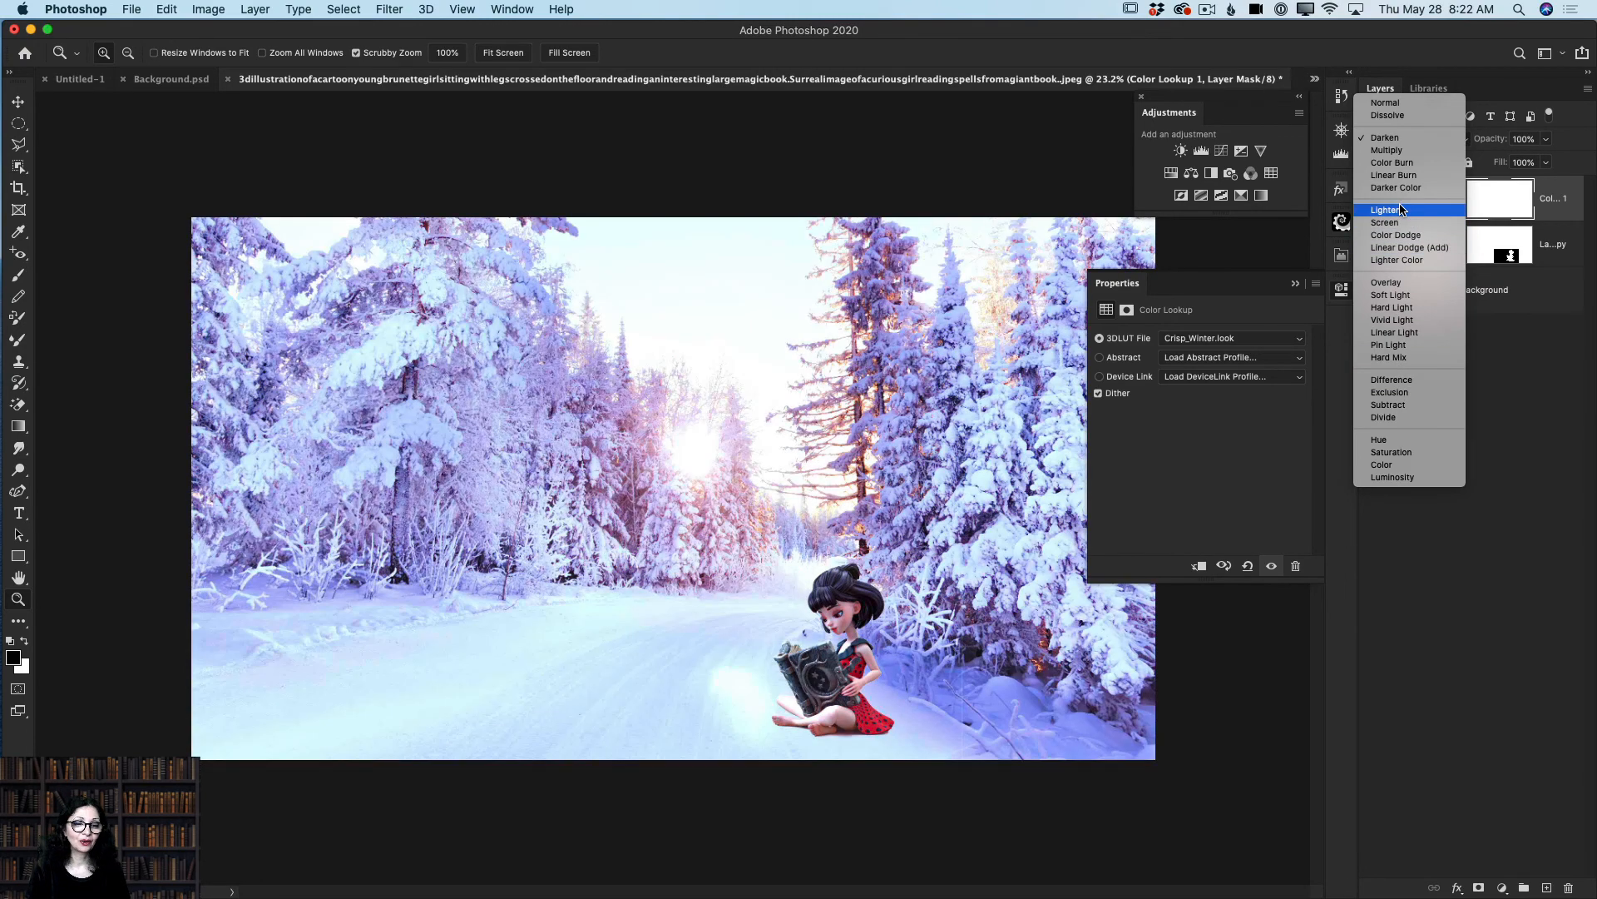
pyautogui.click(1402, 210)
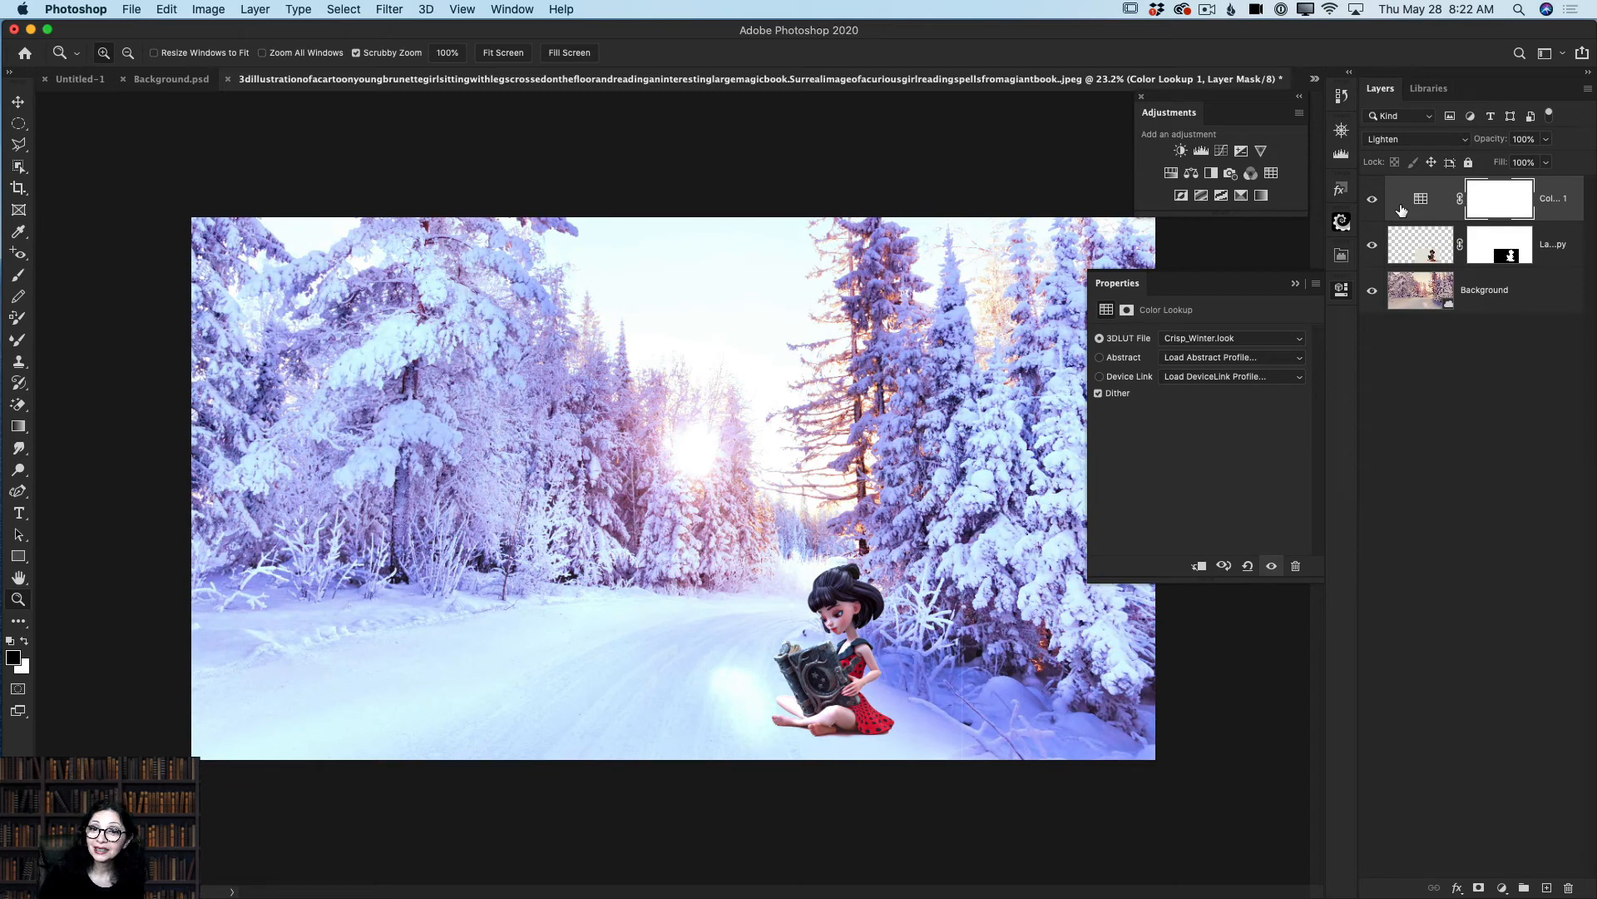
pyautogui.click(1546, 140)
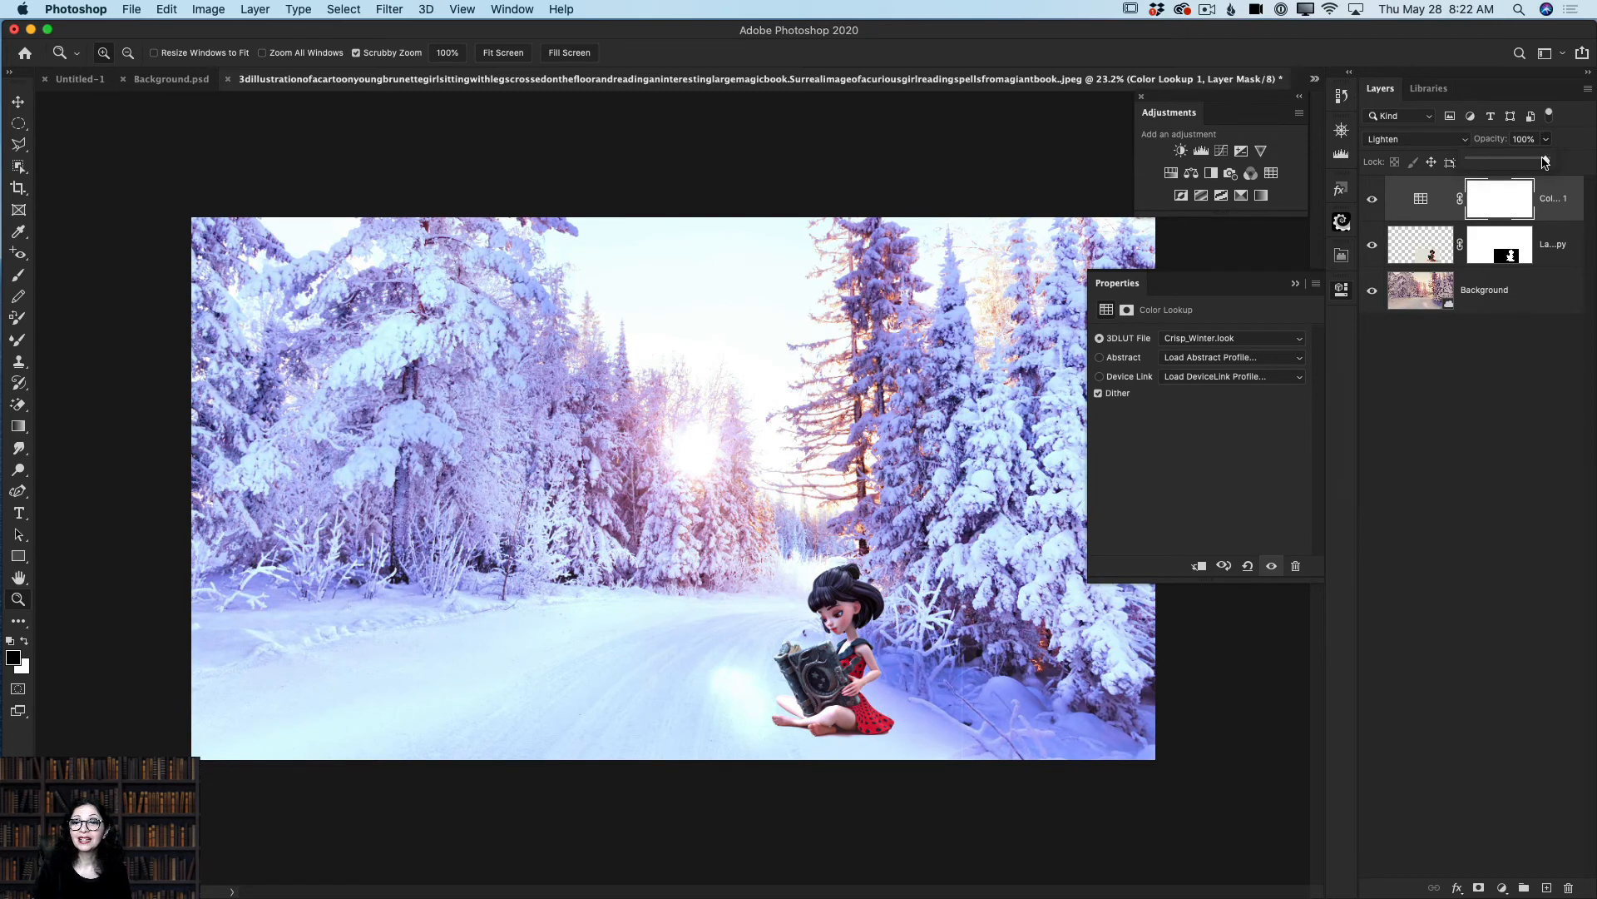
pyautogui.moveTo(1548, 160); pyautogui.dragTo(1499, 164)
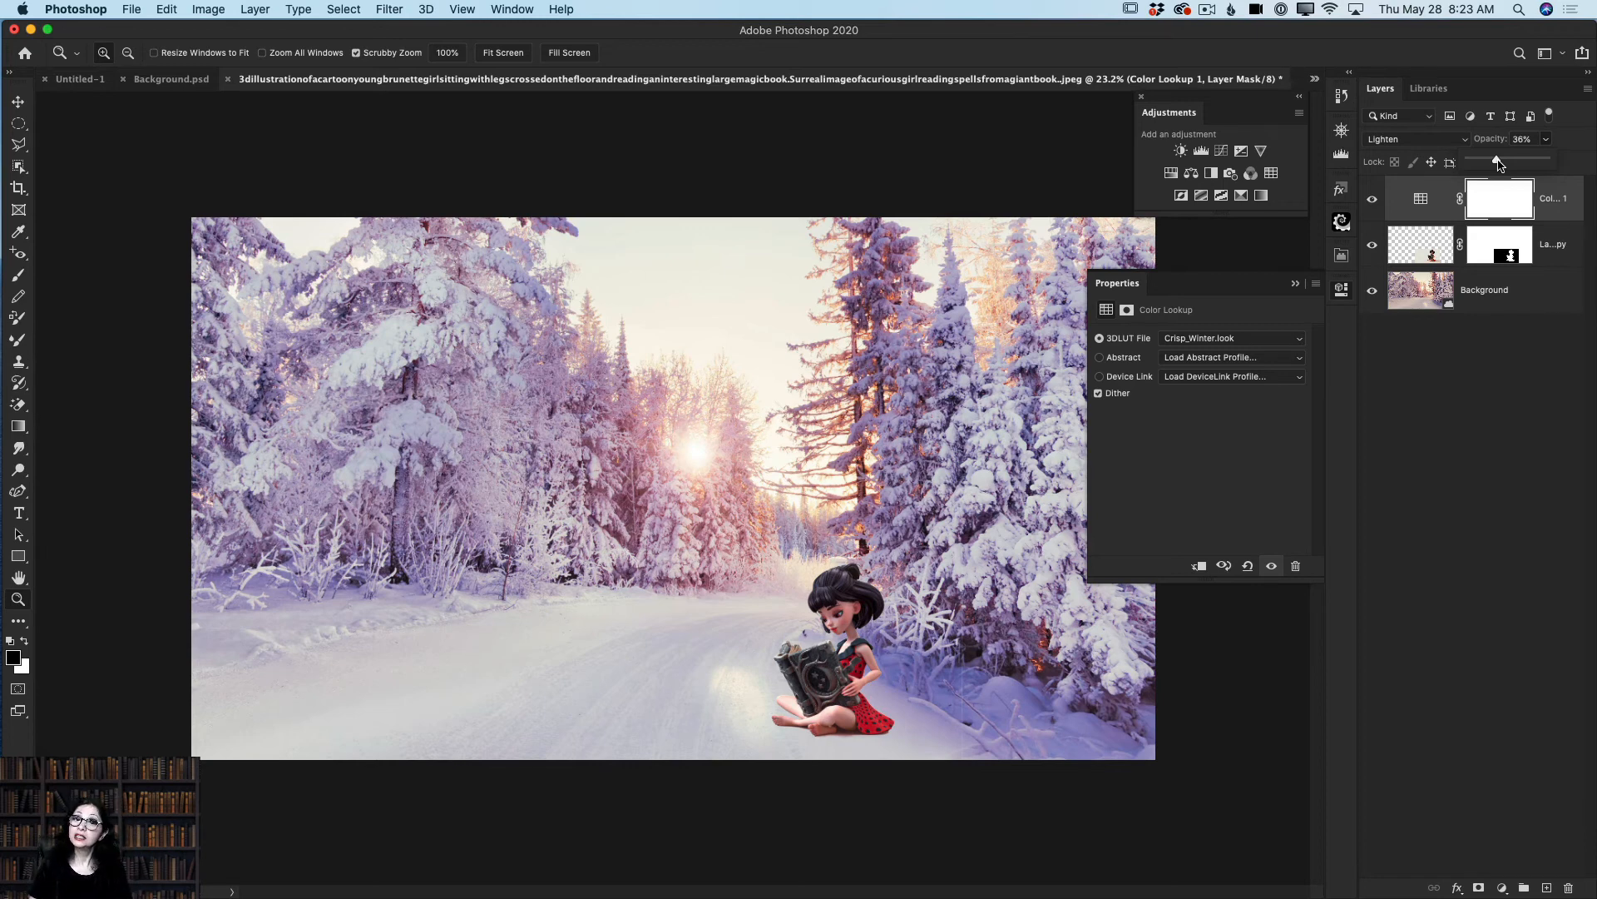
# Step: Hide the Color Lookup layer and add a Color Balance adjustment layer clipped to the girl's layer
pyautogui.click(1408, 252)
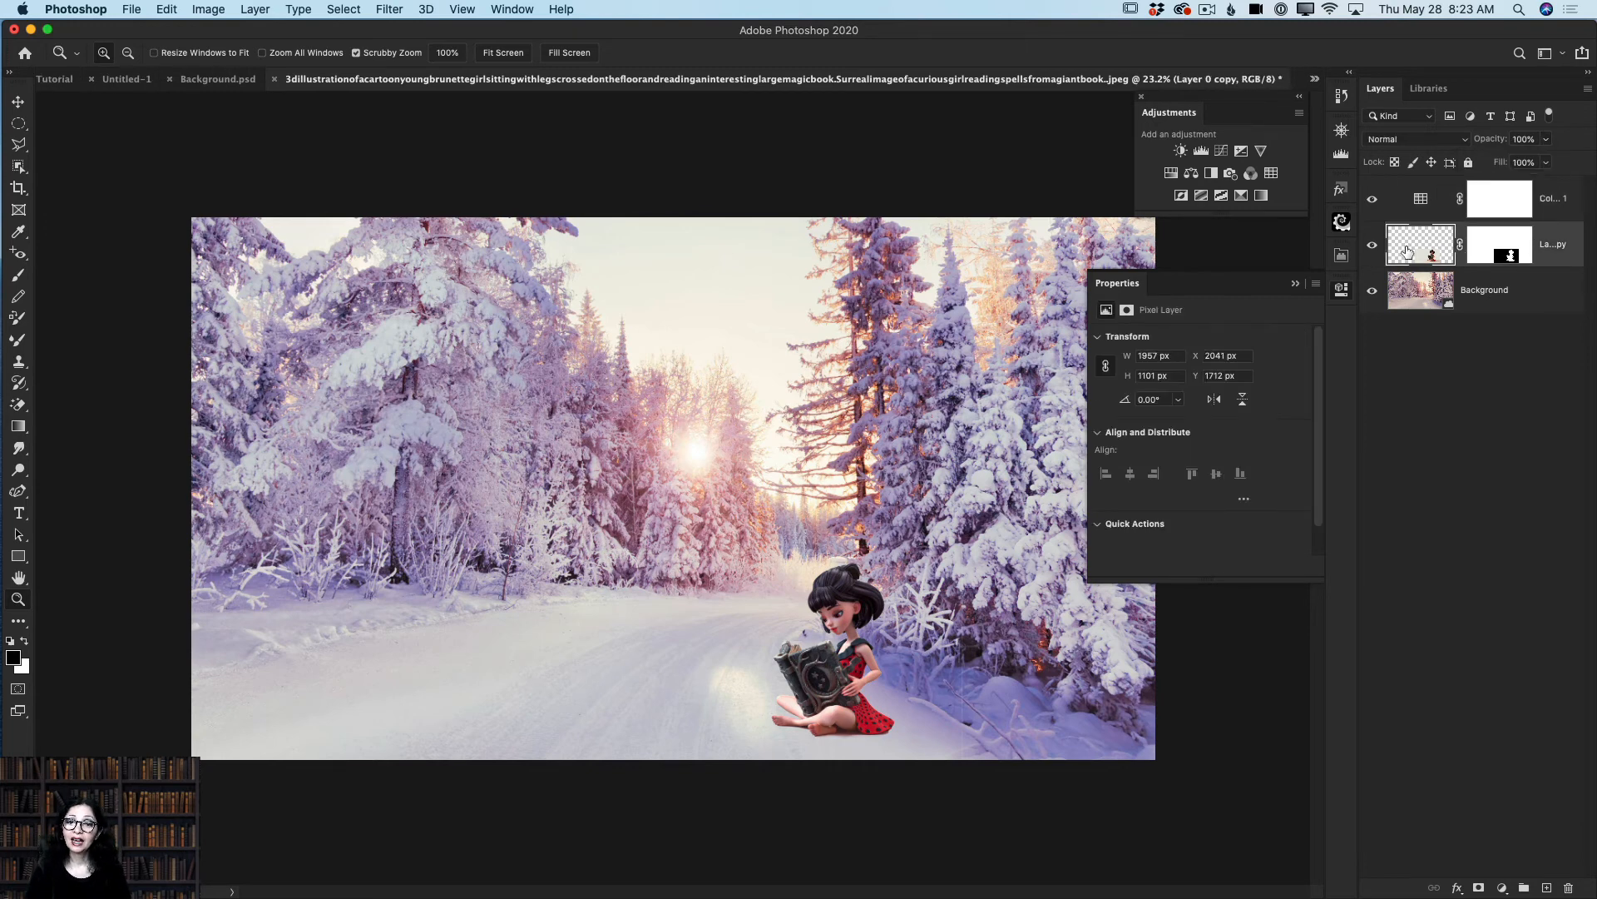
pyautogui.click(1371, 200)
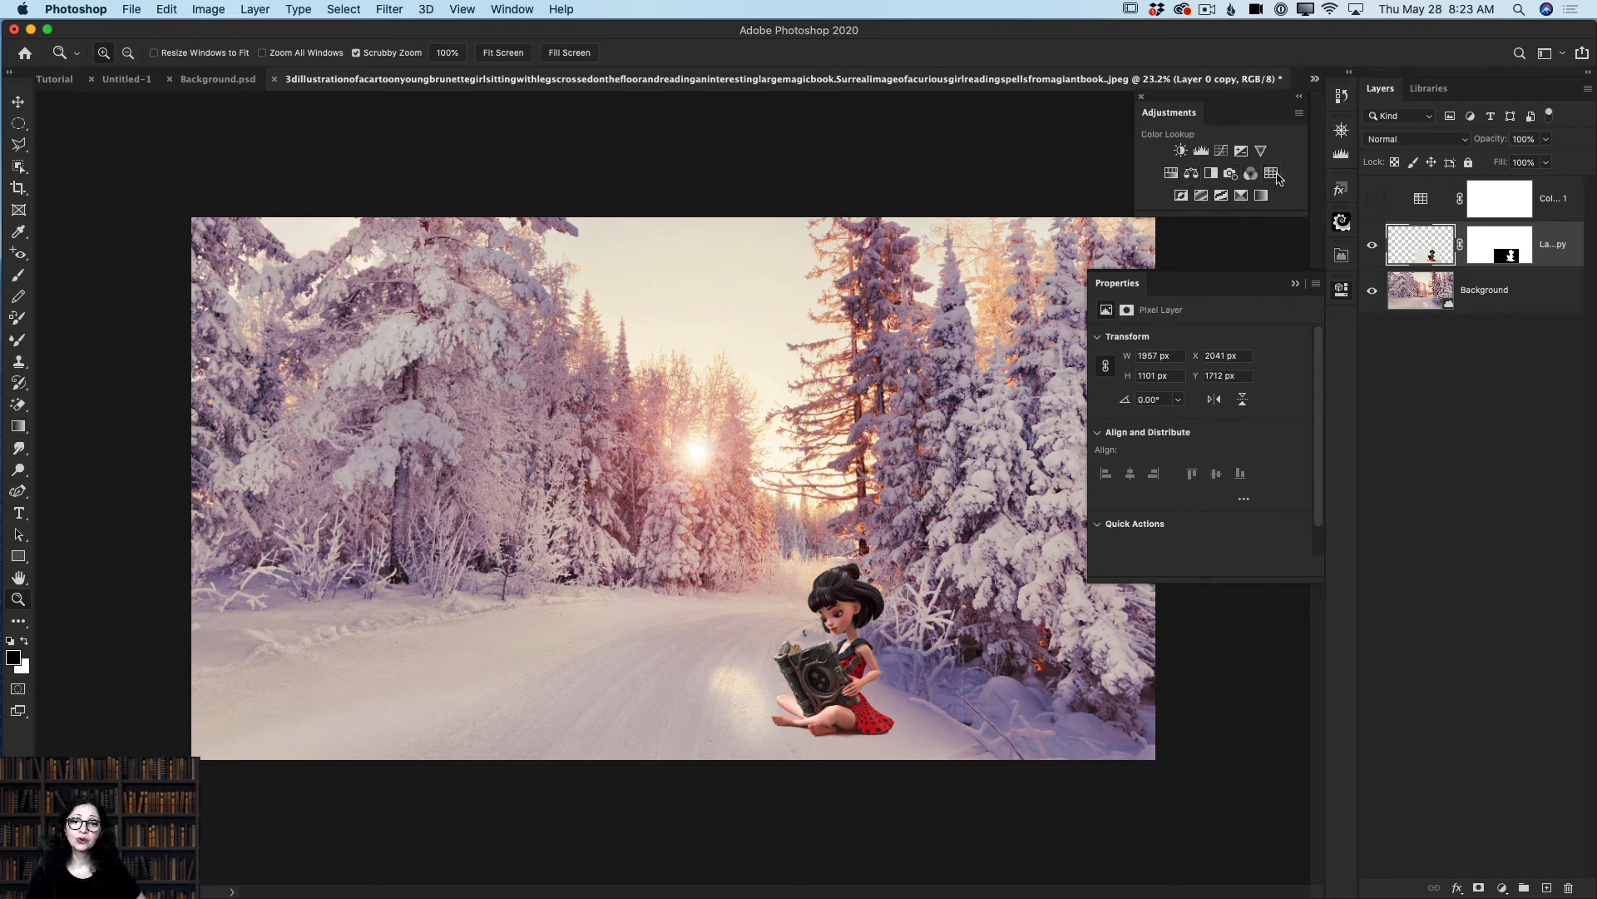
pyautogui.click(1193, 175)
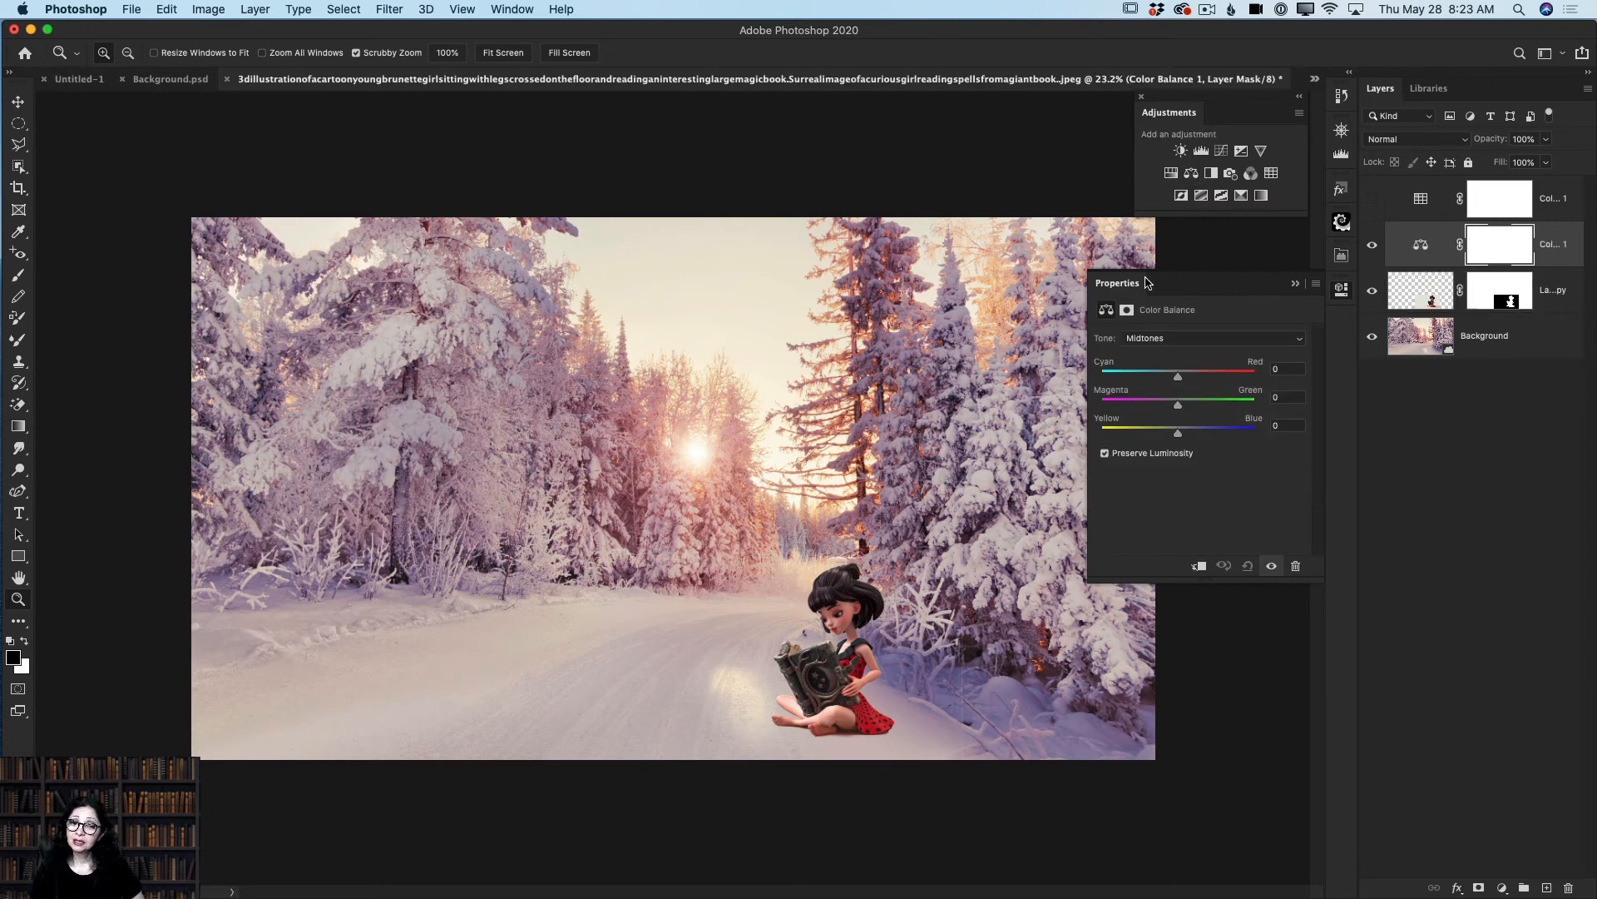
pyautogui.click(1199, 568)
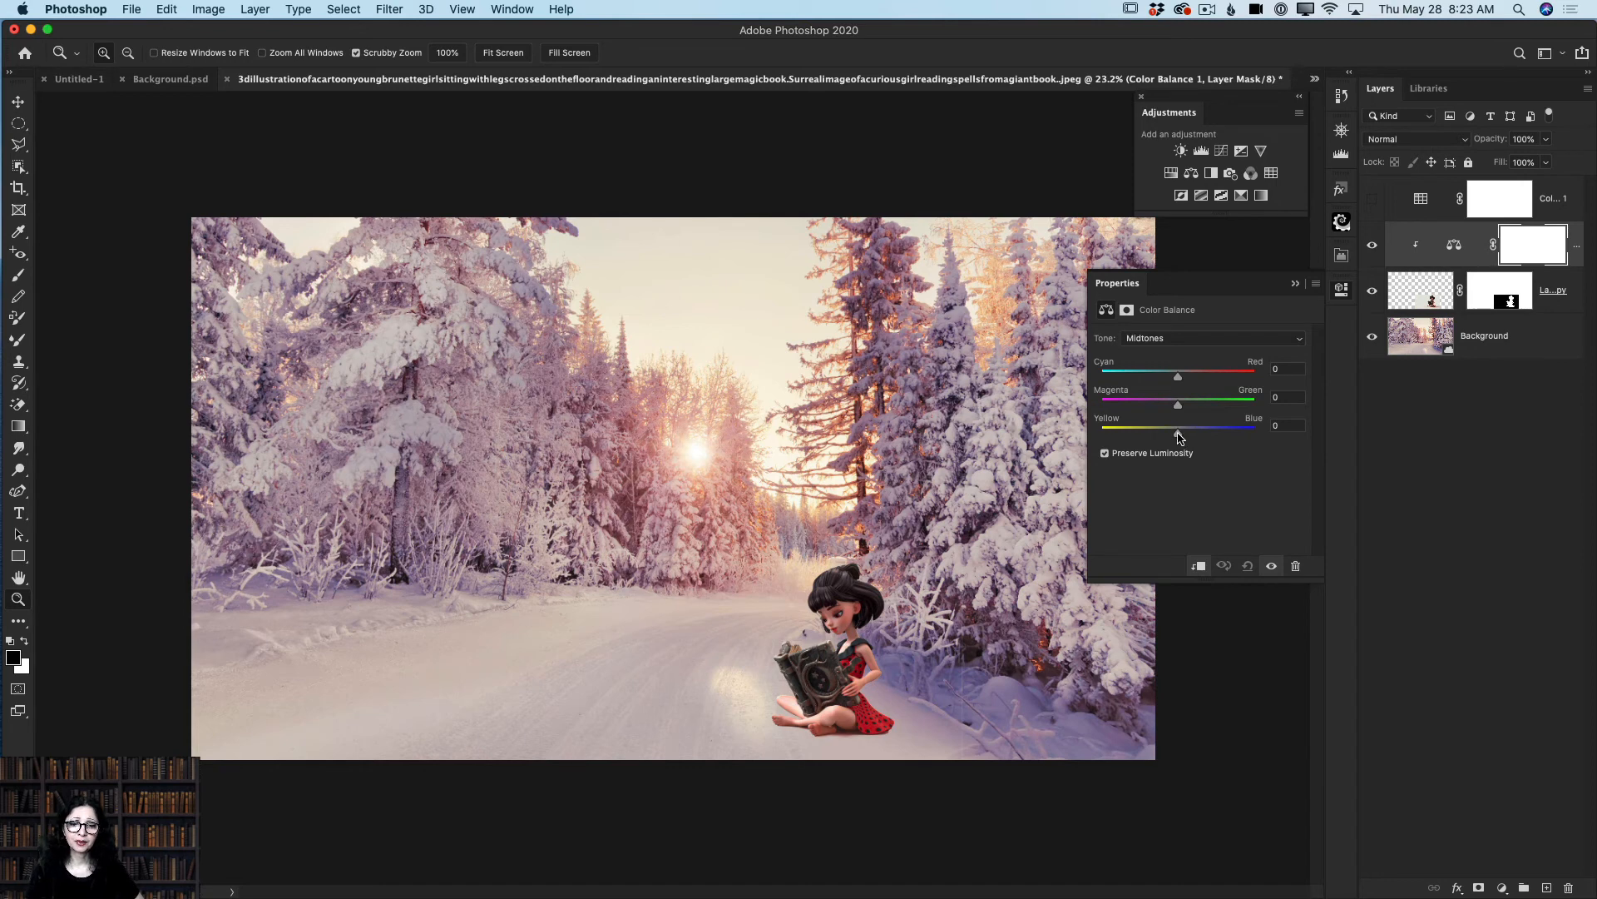
# Step: Set the girl's Color Balance midtones to Cyan–Red -25, Magenta–Green +4 and Yellow–Blue +12
pyautogui.moveTo(1180, 436); pyautogui.dragTo(1190, 437)
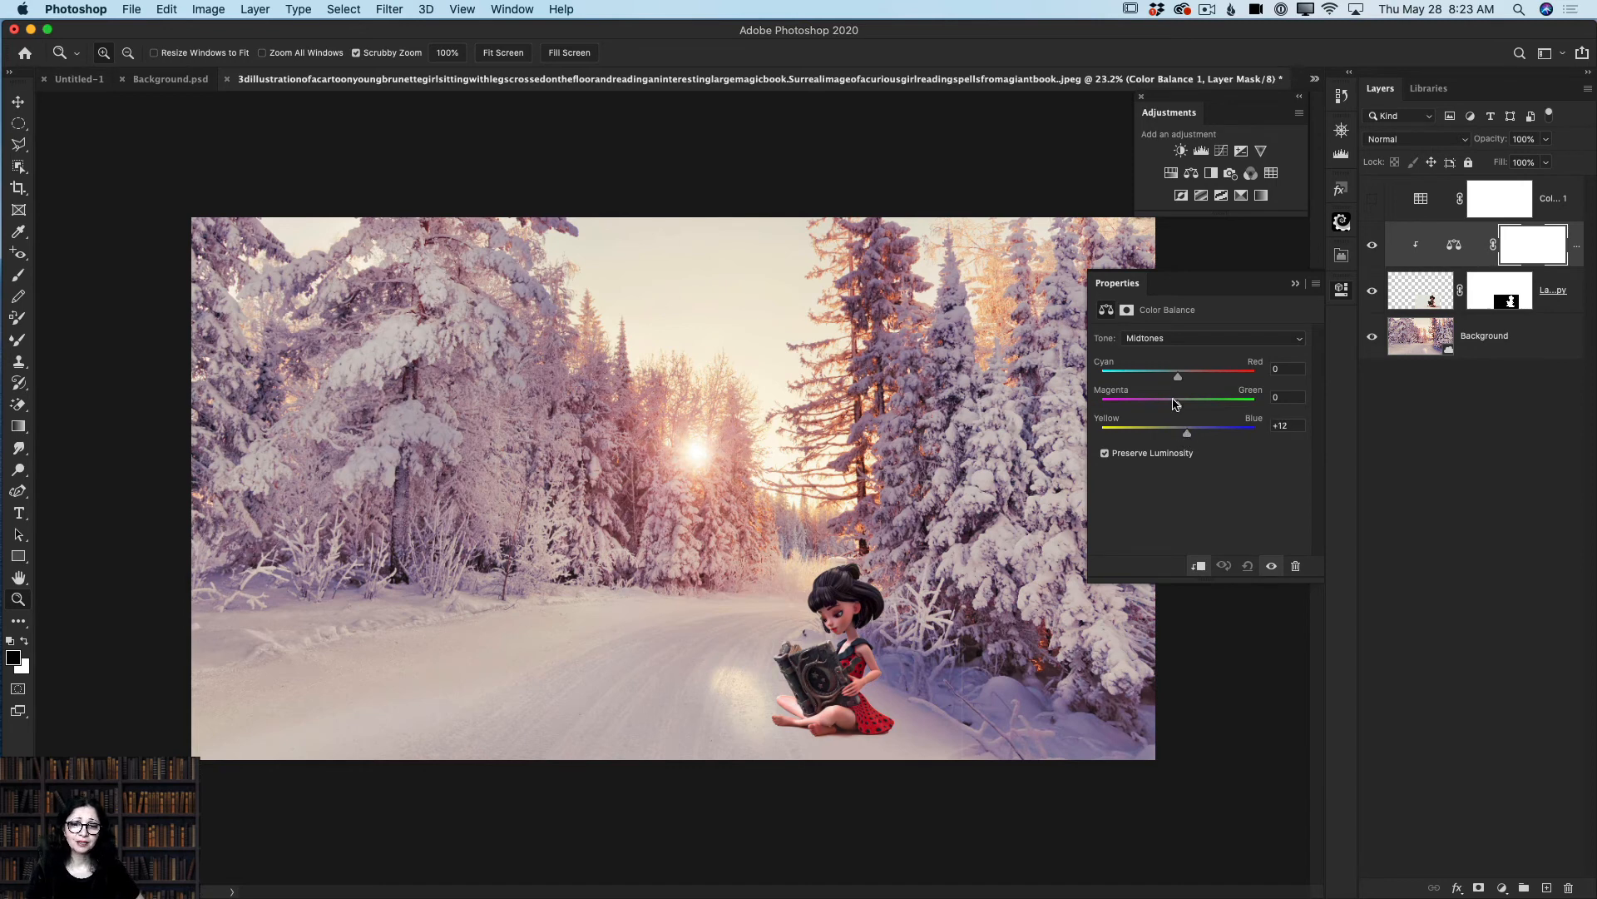
pyautogui.moveTo(1179, 379)
pyautogui.mouseDown()
pyautogui.moveTo(1133, 381)
pyautogui.moveTo(1171, 381)
pyautogui.moveTo(1155, 384)
pyautogui.moveTo(1202, 409)
pyautogui.moveTo(1173, 414)
pyautogui.moveTo(1202, 414)
pyautogui.moveTo(1149, 376)
pyautogui.mouseUp()
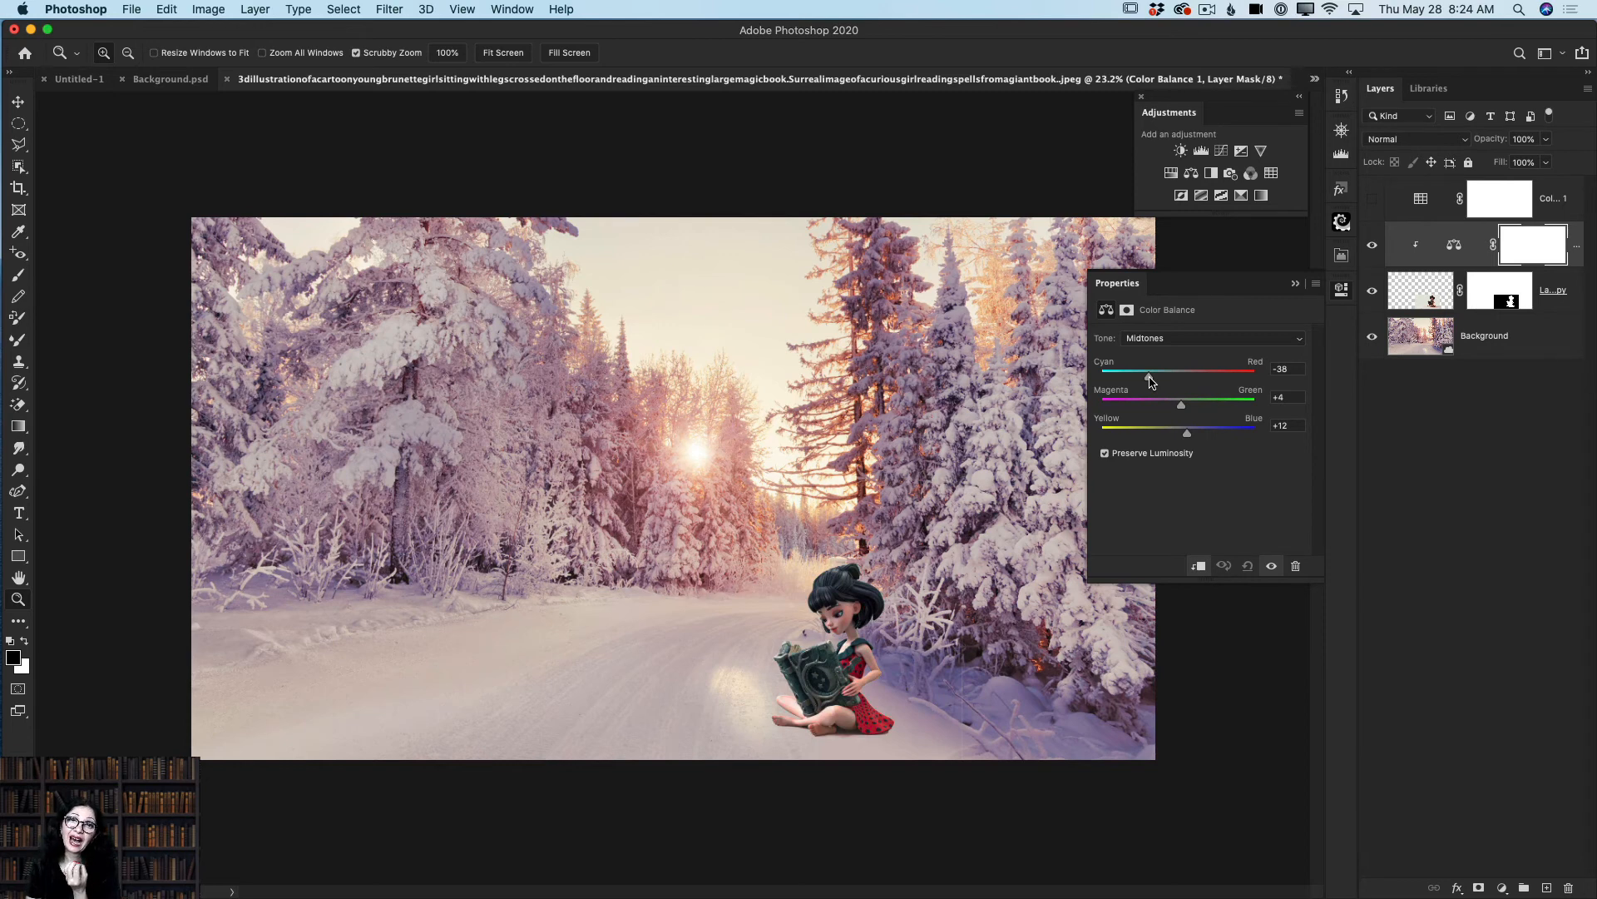
pyautogui.moveTo(1149, 376); pyautogui.dragTo(1159, 376)
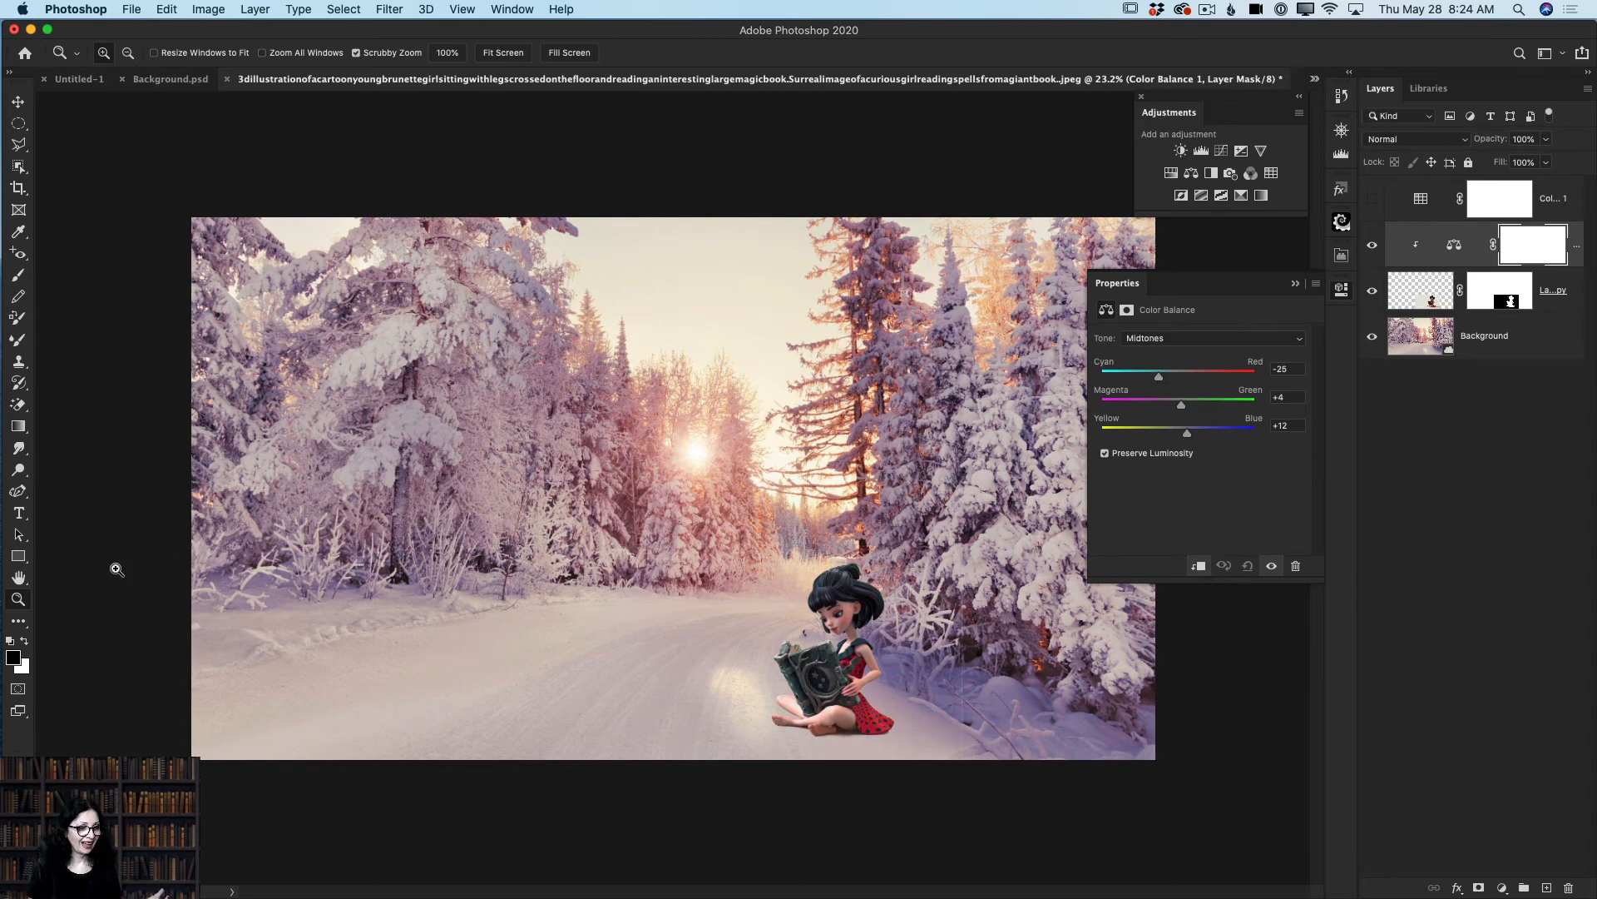
pyautogui.moveTo(907, 645); pyautogui.dragTo(921, 655)
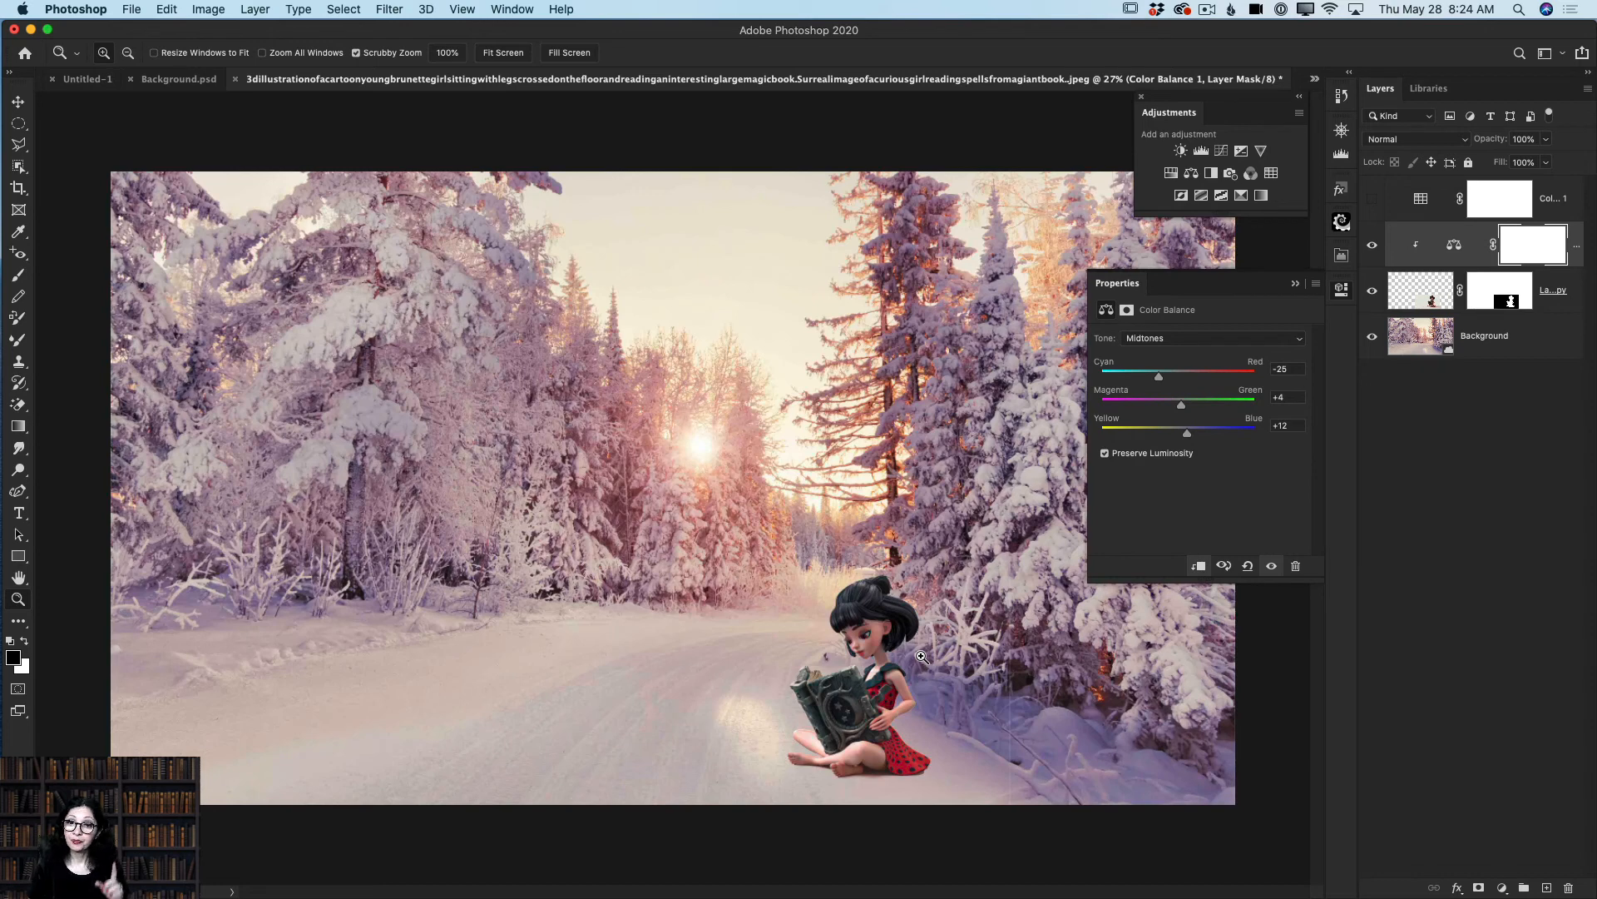
# Step: Place the purple starry-sky Background image from the Adobe Stock Licensed library into Background.psd
pyautogui.click(1430, 88)
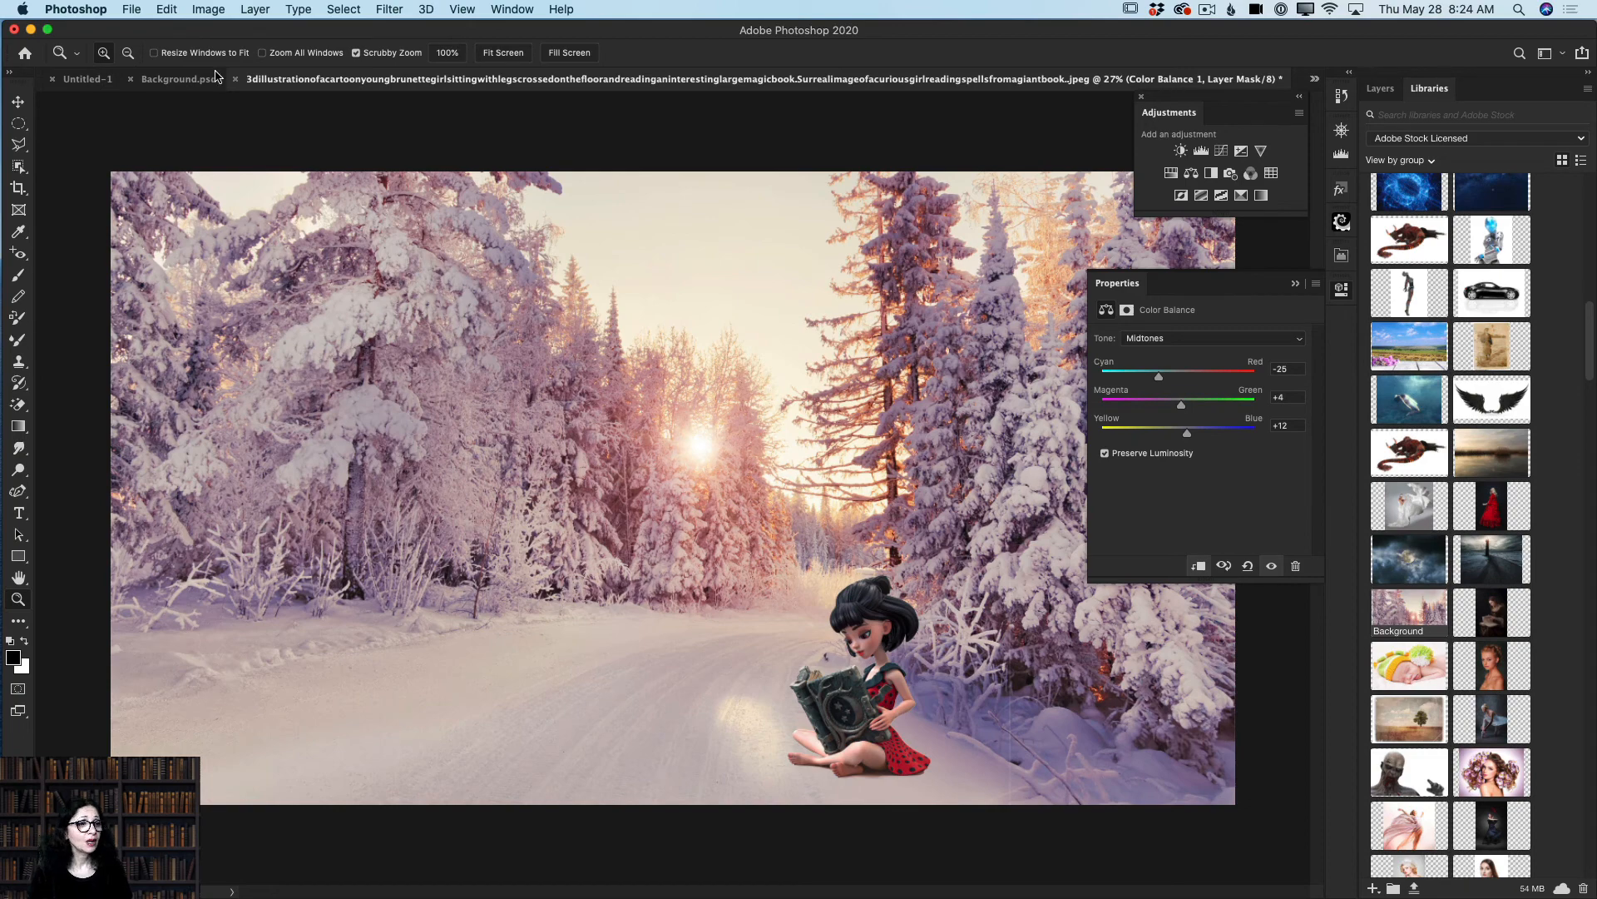
pyautogui.click(177, 80)
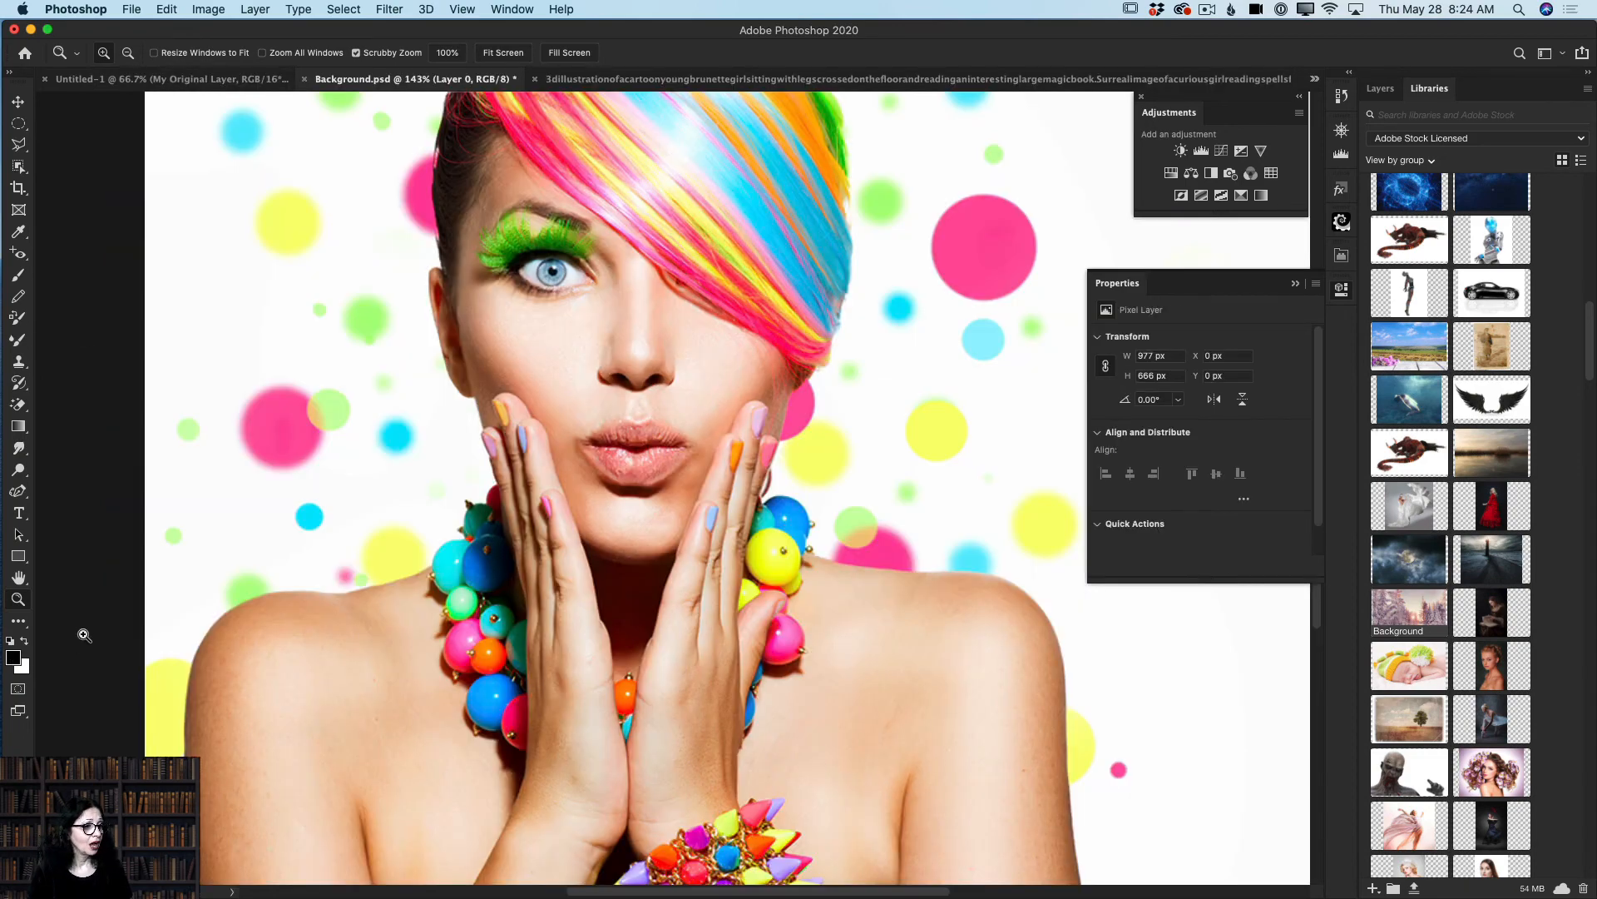
pyautogui.keyDown('alt'); pyautogui.click(457, 595); pyautogui.keyUp('alt')
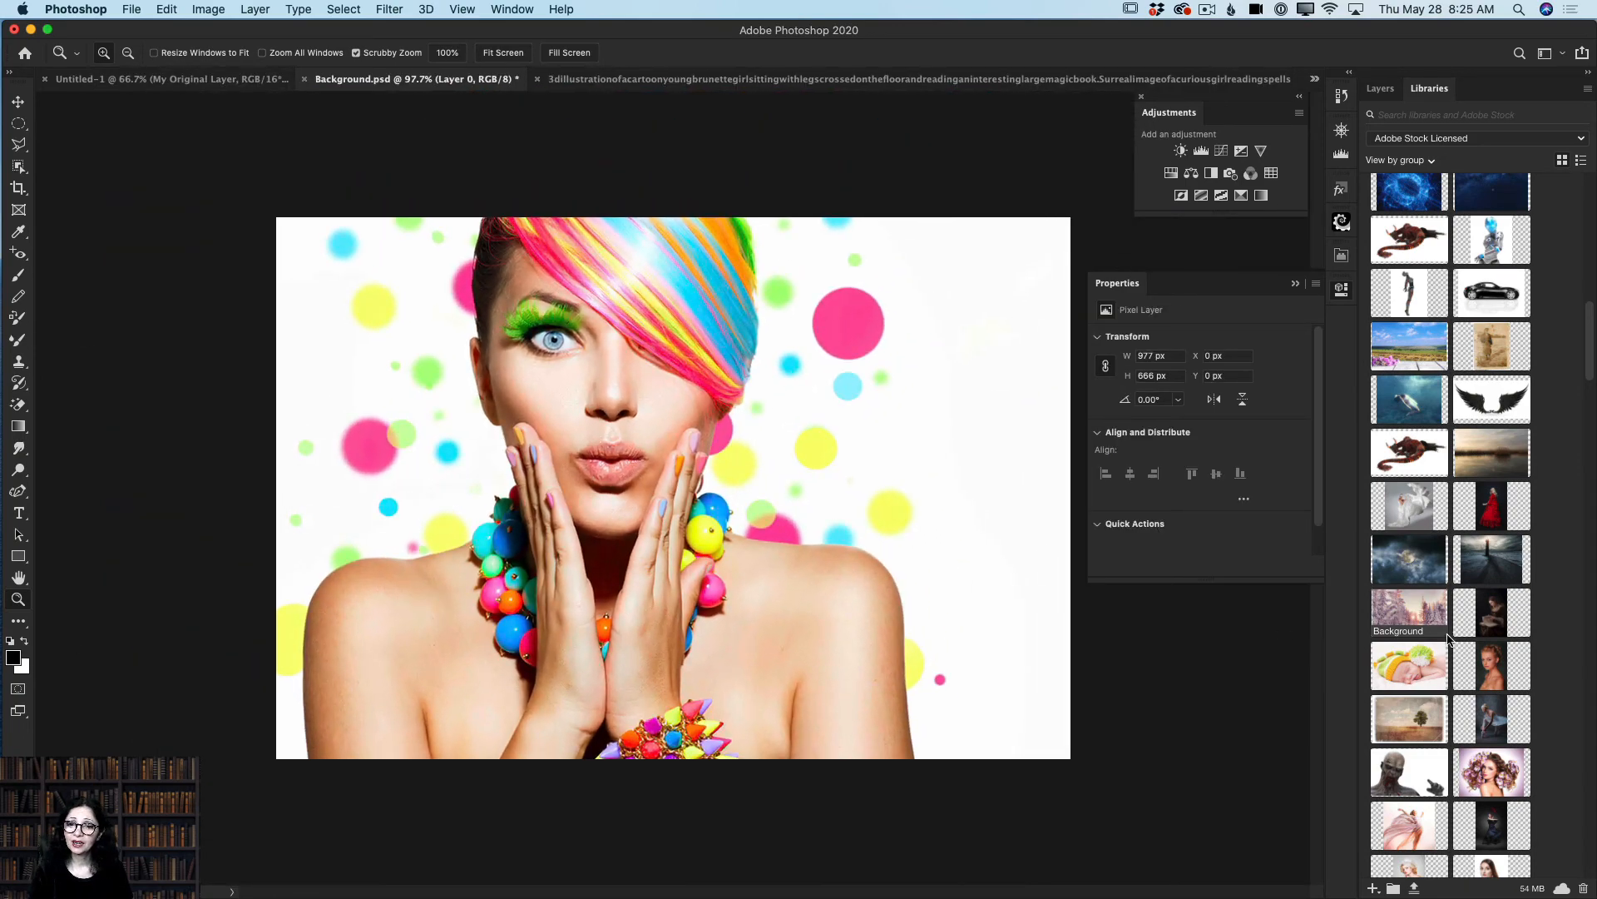
pyautogui.scroll(6, 1426, 329)
pyautogui.scroll(7, 1426, 329)
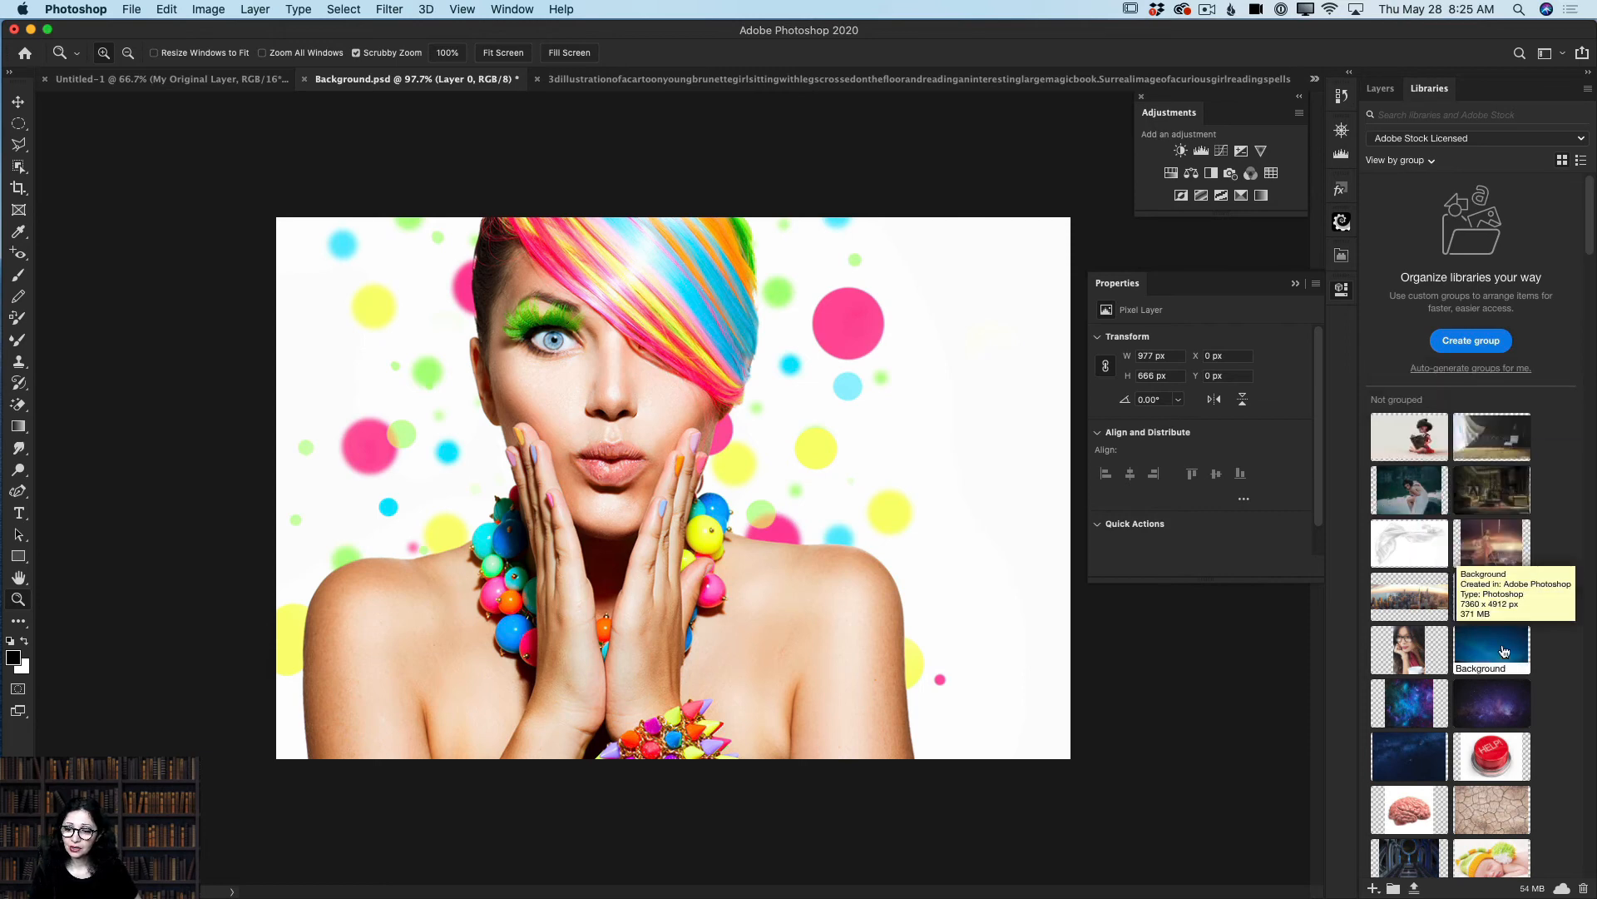
pyautogui.moveTo(712, 540); pyautogui.dragTo(620, 511)
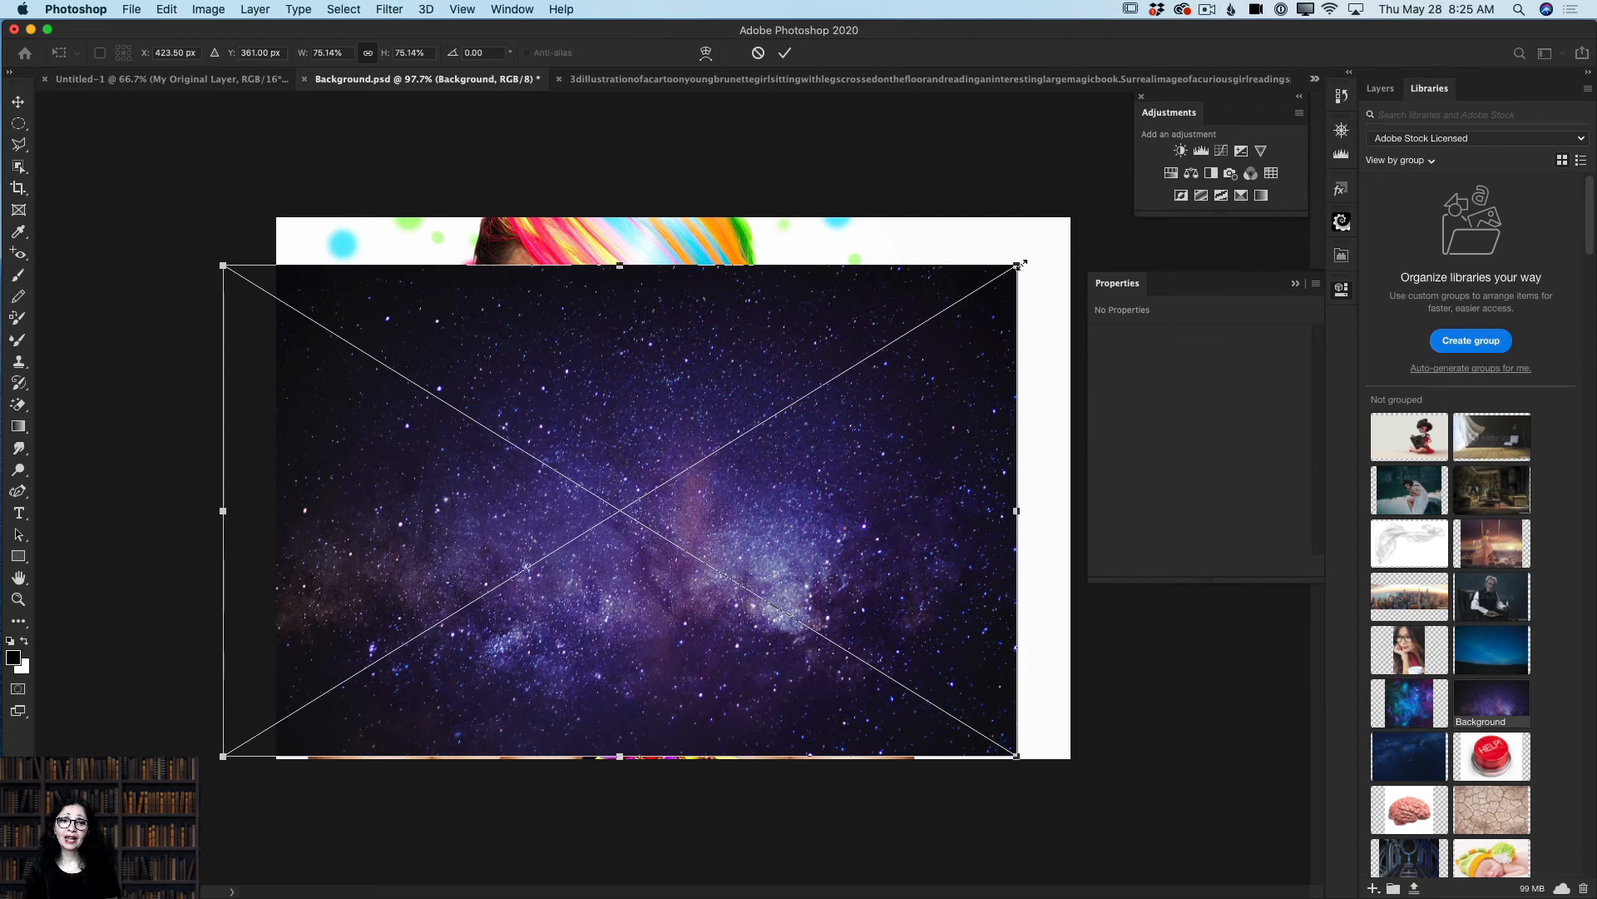
# Step: Scale the placed starry sky to about 90.63% so it covers the whole canvas, and commit the transformation
pyautogui.moveTo(1019, 264); pyautogui.dragTo(1139, 190)
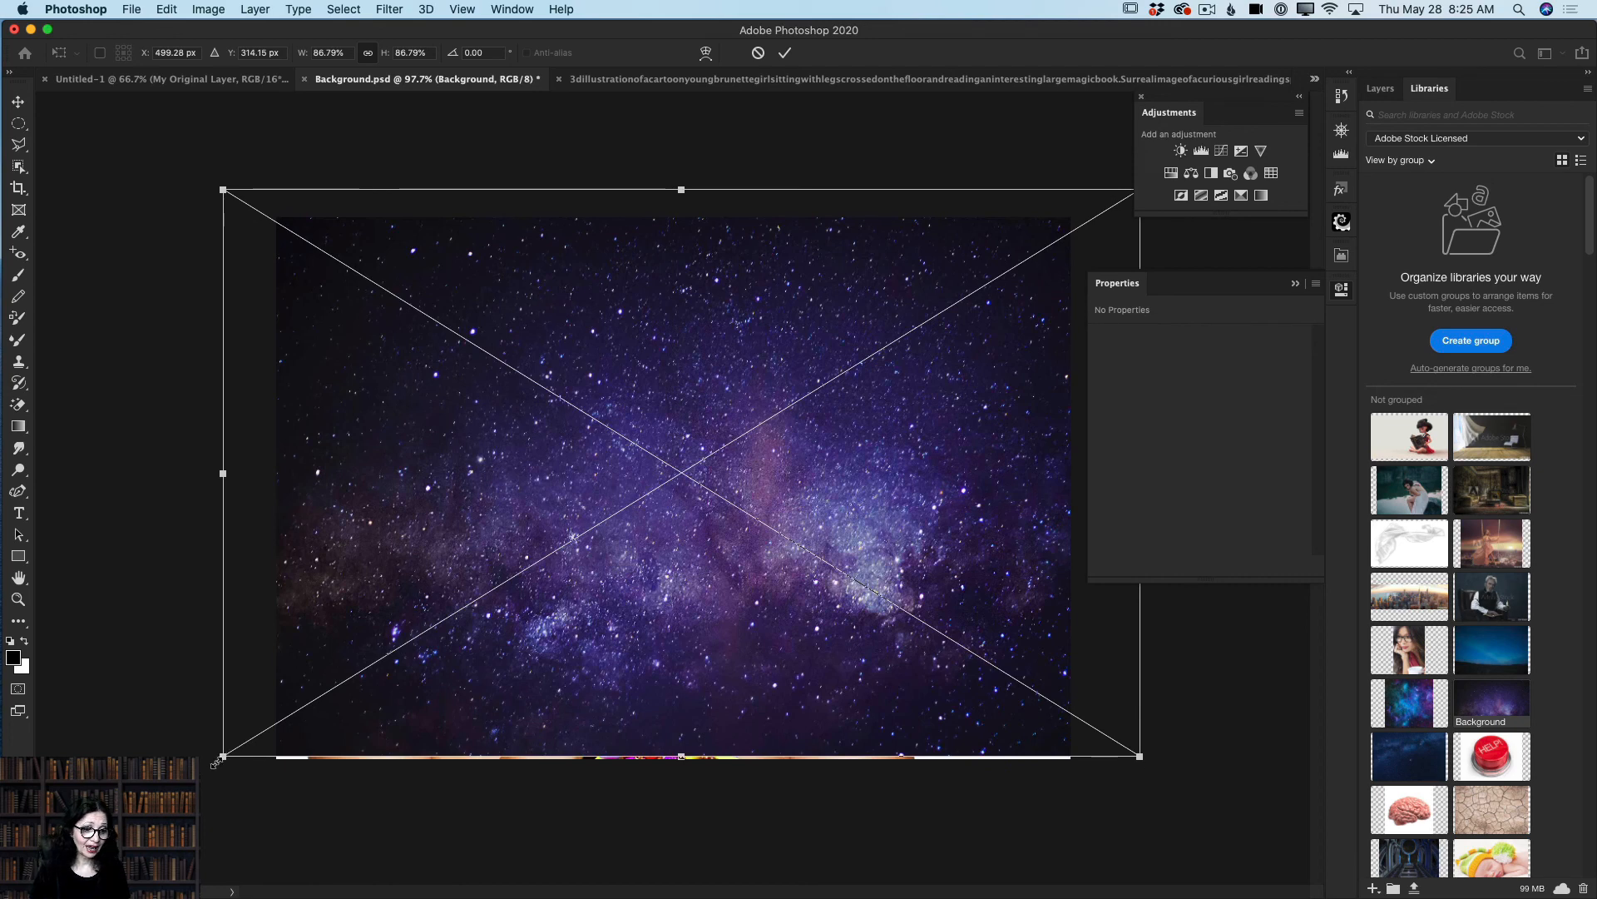
pyautogui.moveTo(219, 758); pyautogui.dragTo(182, 781)
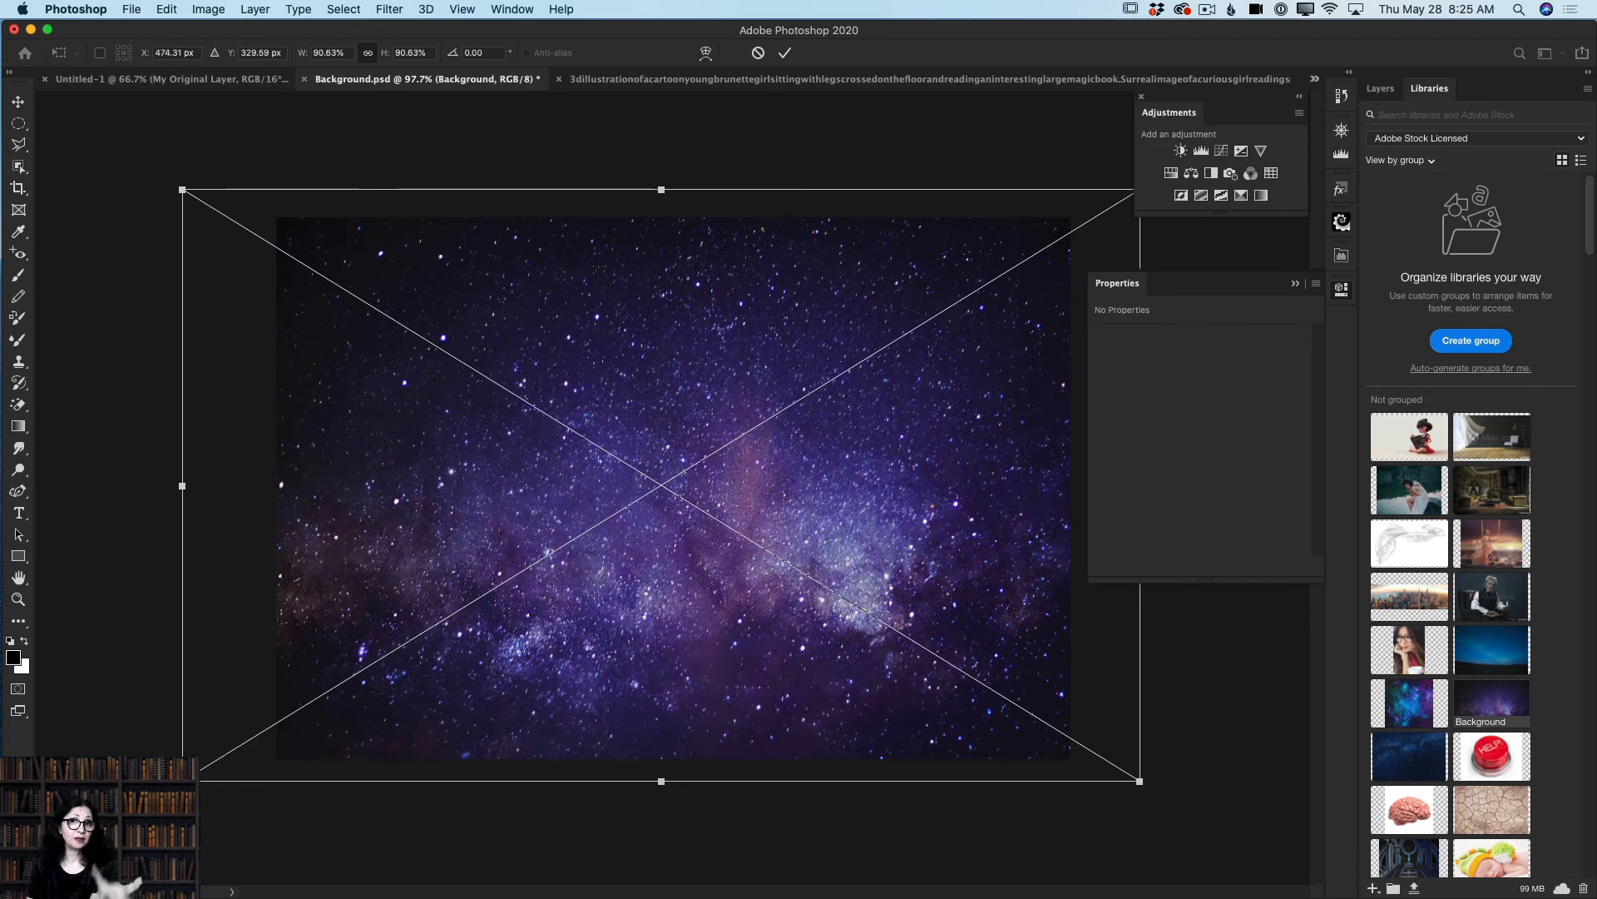
pyautogui.click(786, 53)
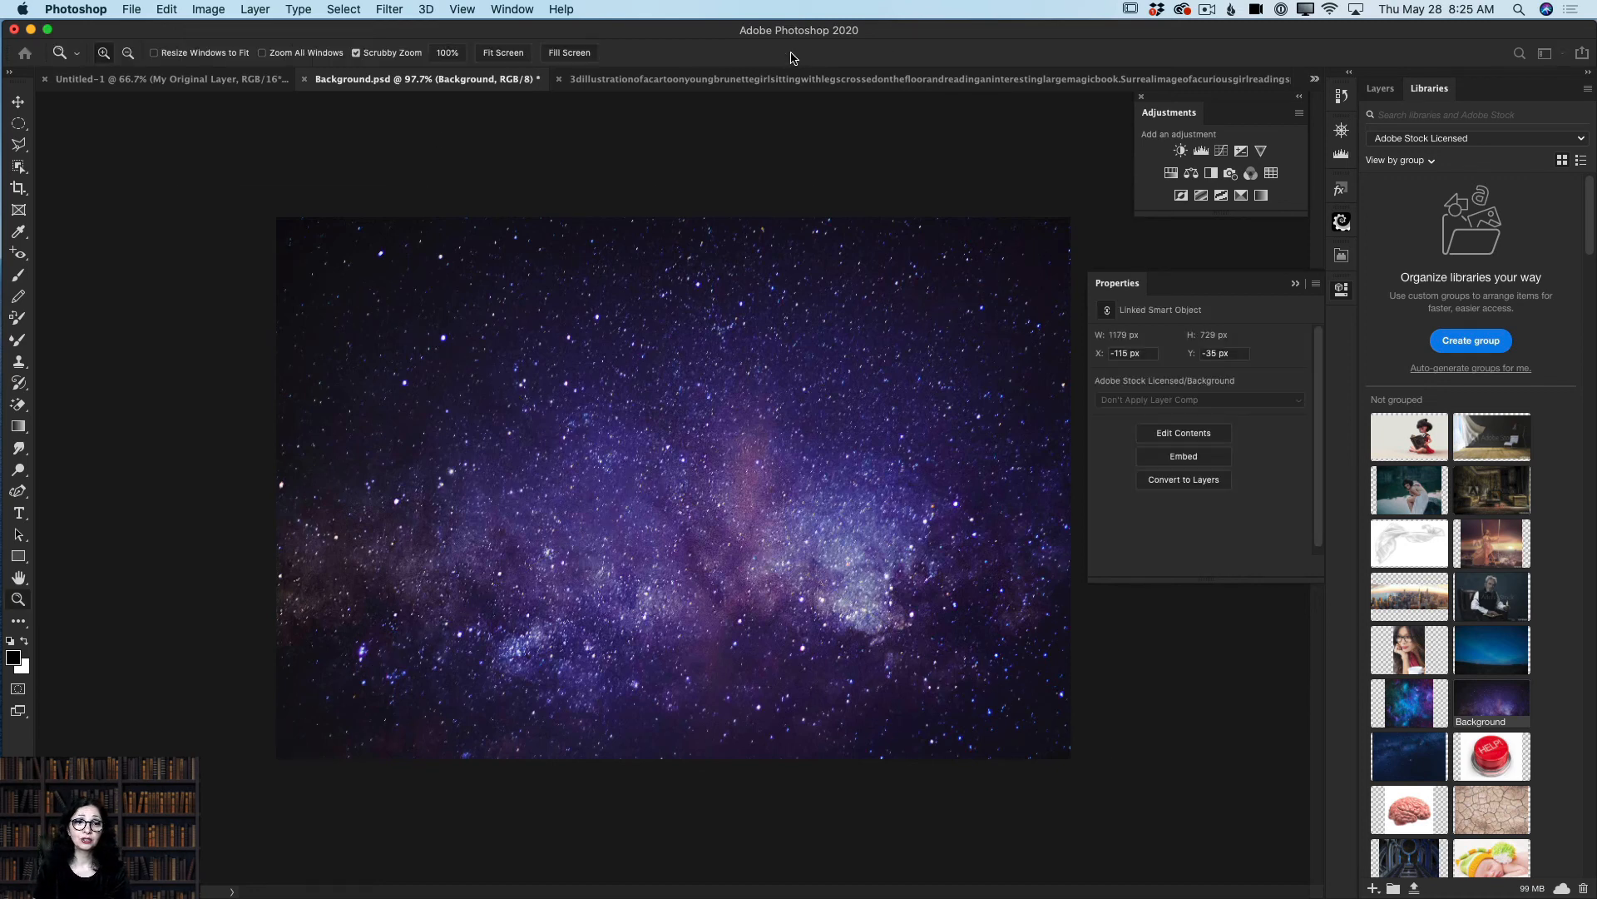
# Step: Review the General preferences for placing images and creating smart objects, and close the preferences
pyautogui.click(74, 10)
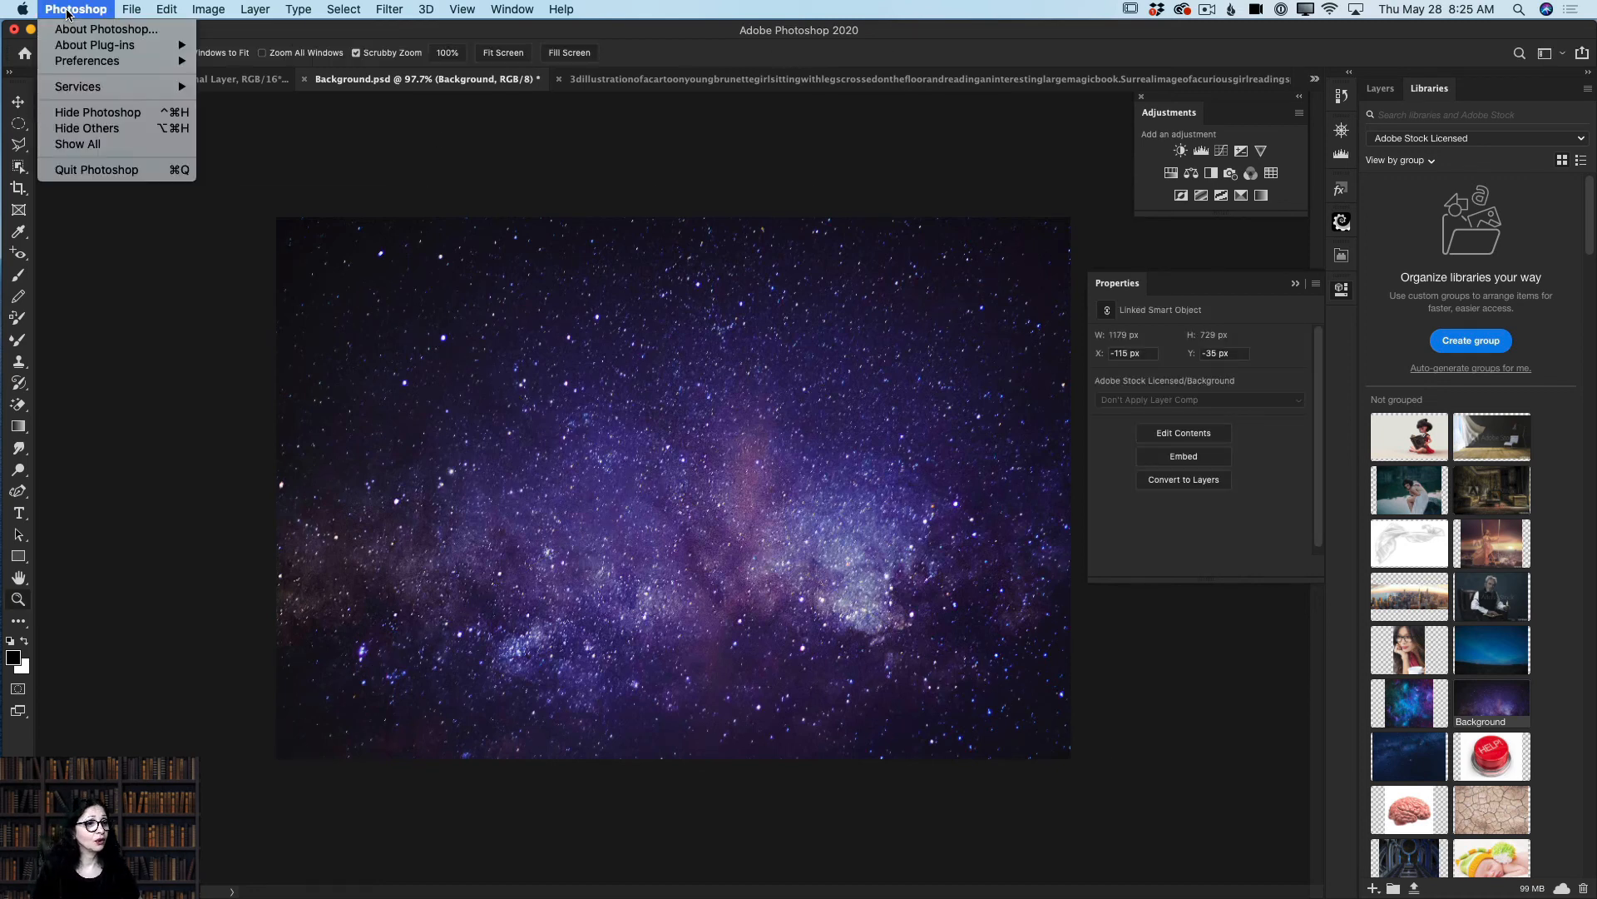
pyautogui.moveTo(166, 63)
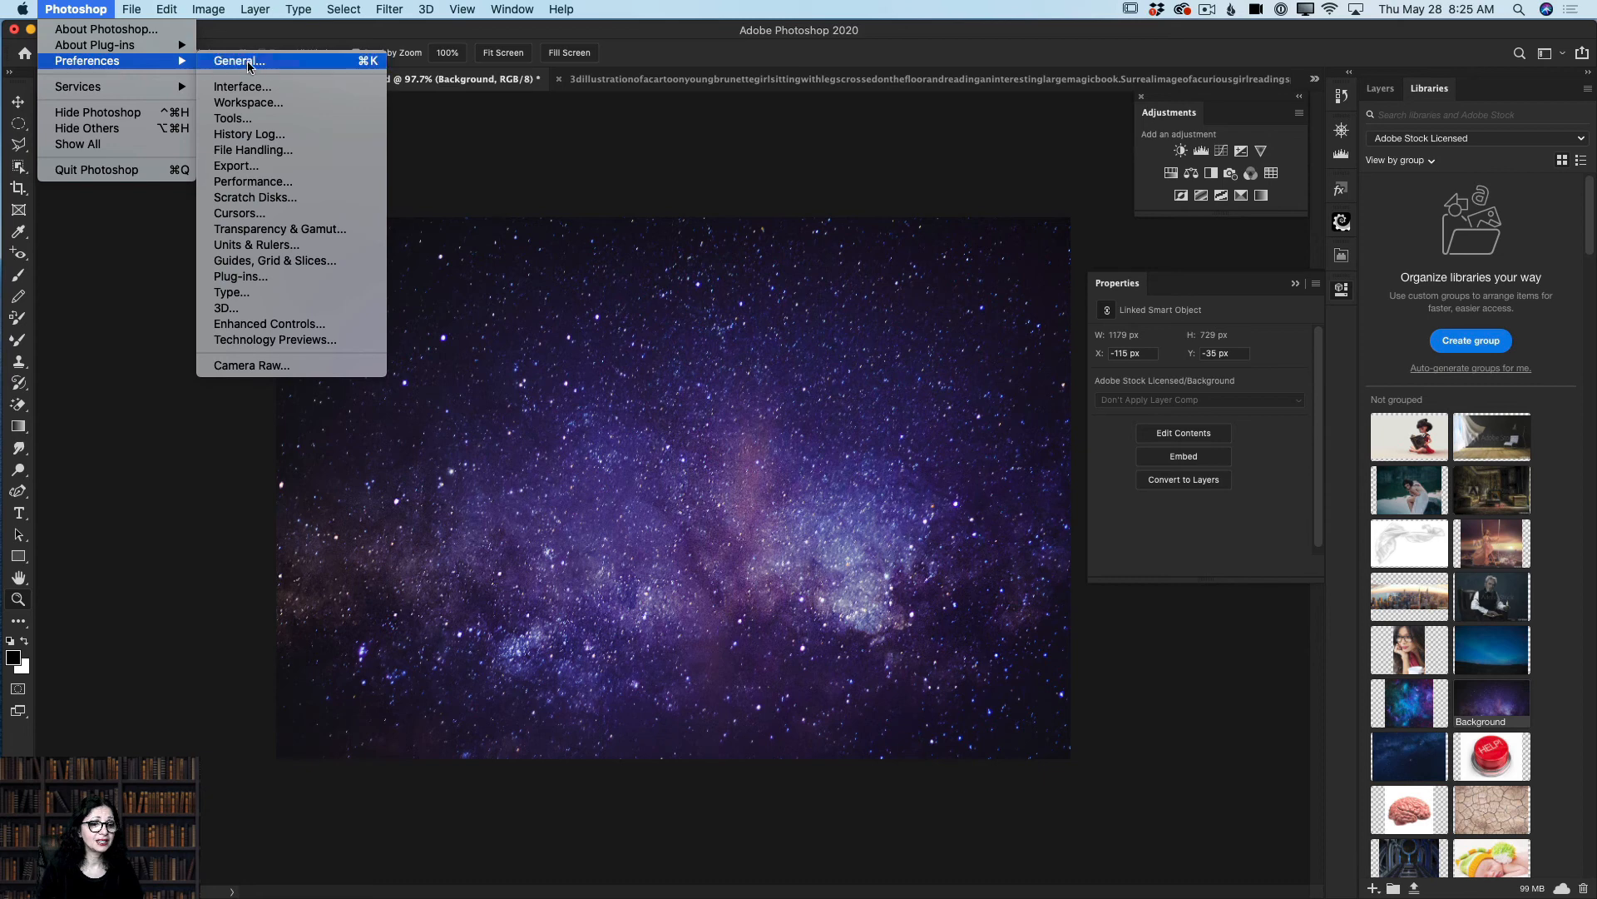
pyautogui.click(249, 67)
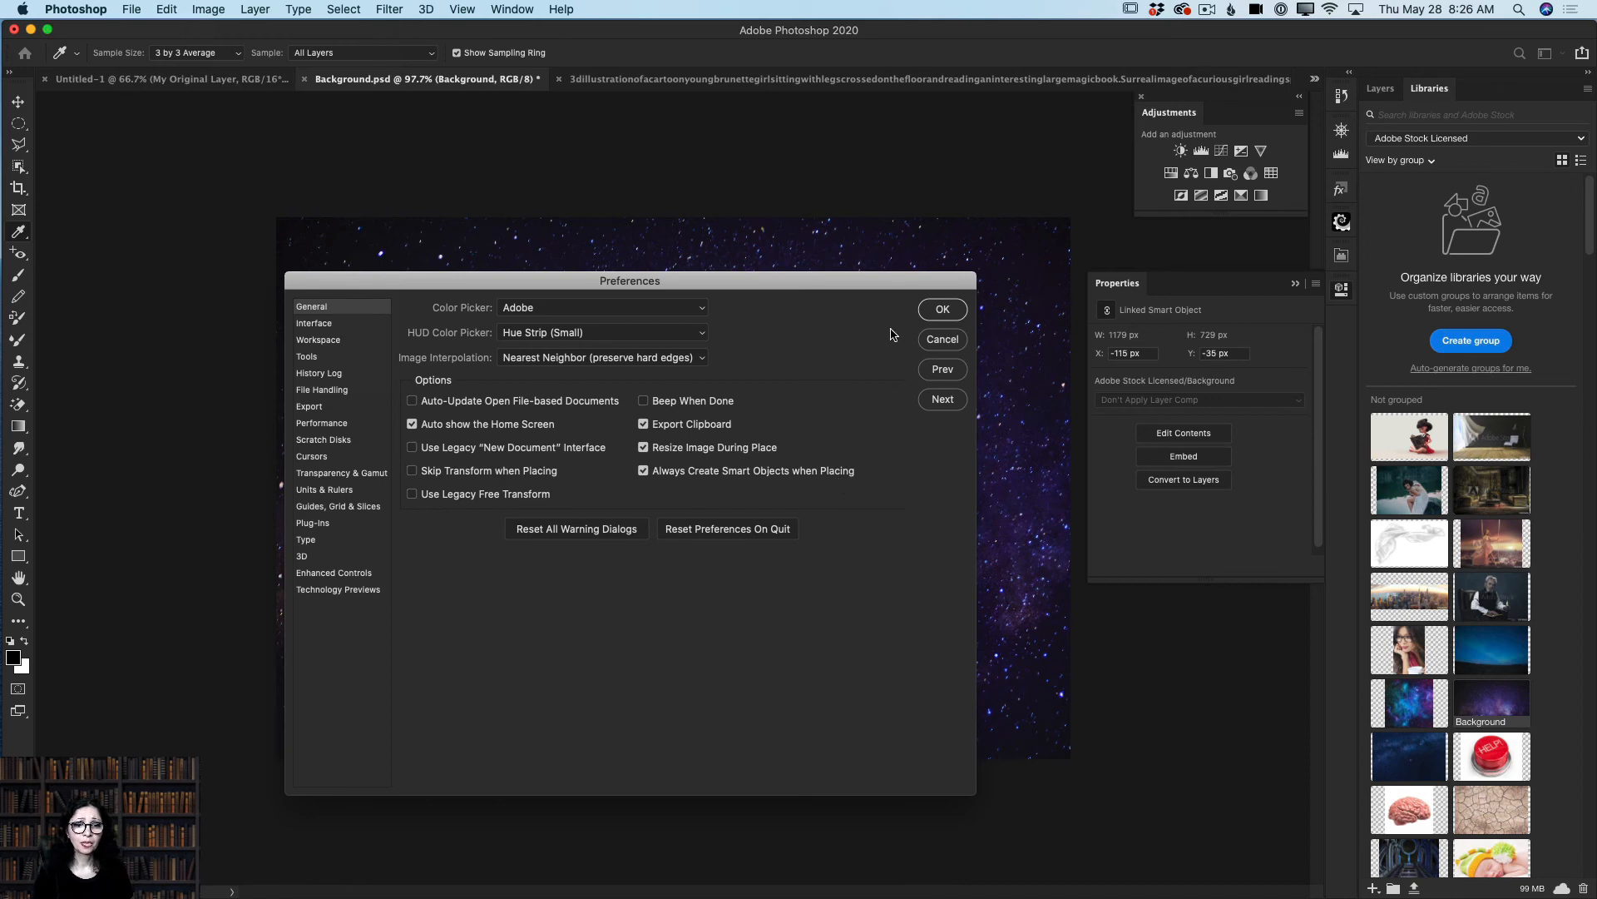
pyautogui.click(942, 309)
pyautogui.press('z')
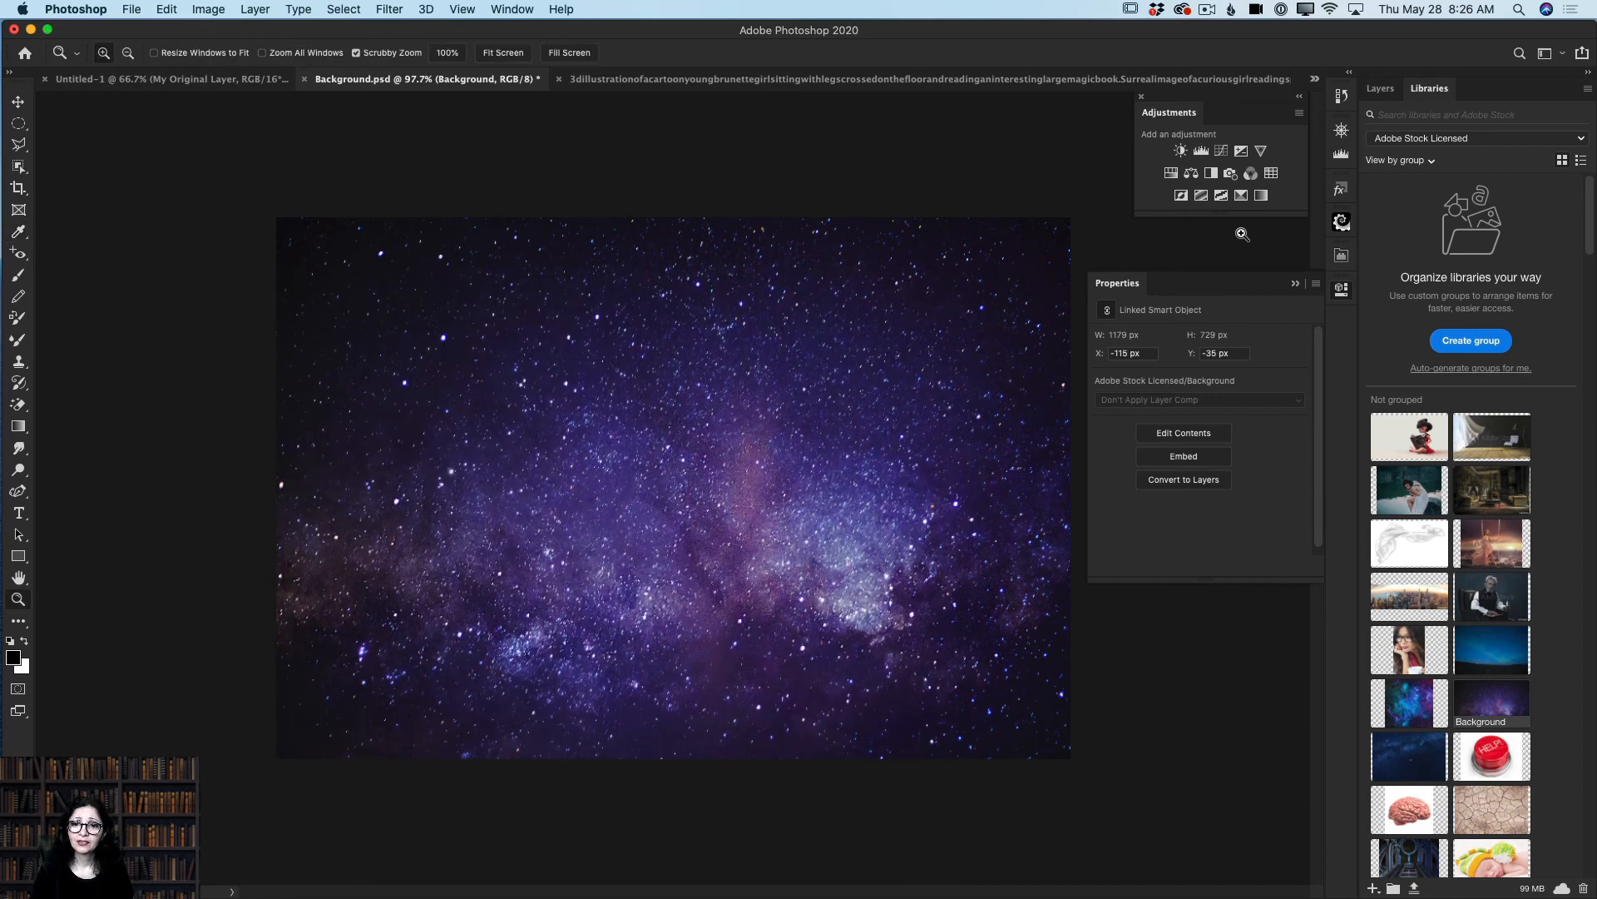
# Step: Apply the Camera Raw Filter to the starry Background layer with Exposure +3.95, Contrast +59 and Highlights +68
pyautogui.click(1430, 88)
pyautogui.click(1381, 89)
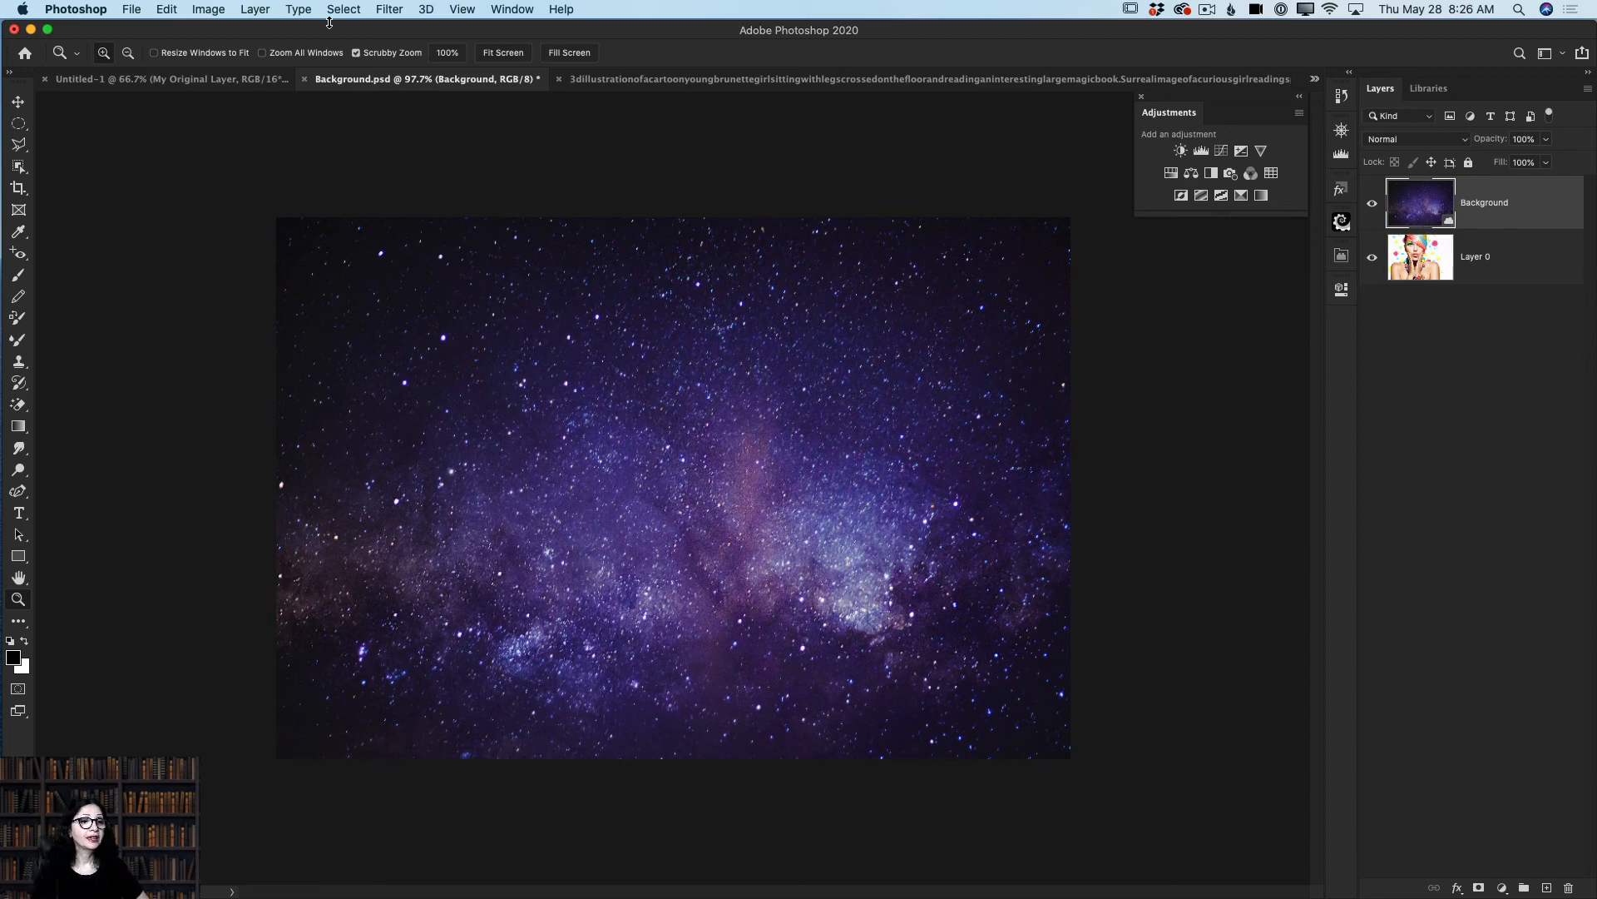
pyautogui.click(398, 10)
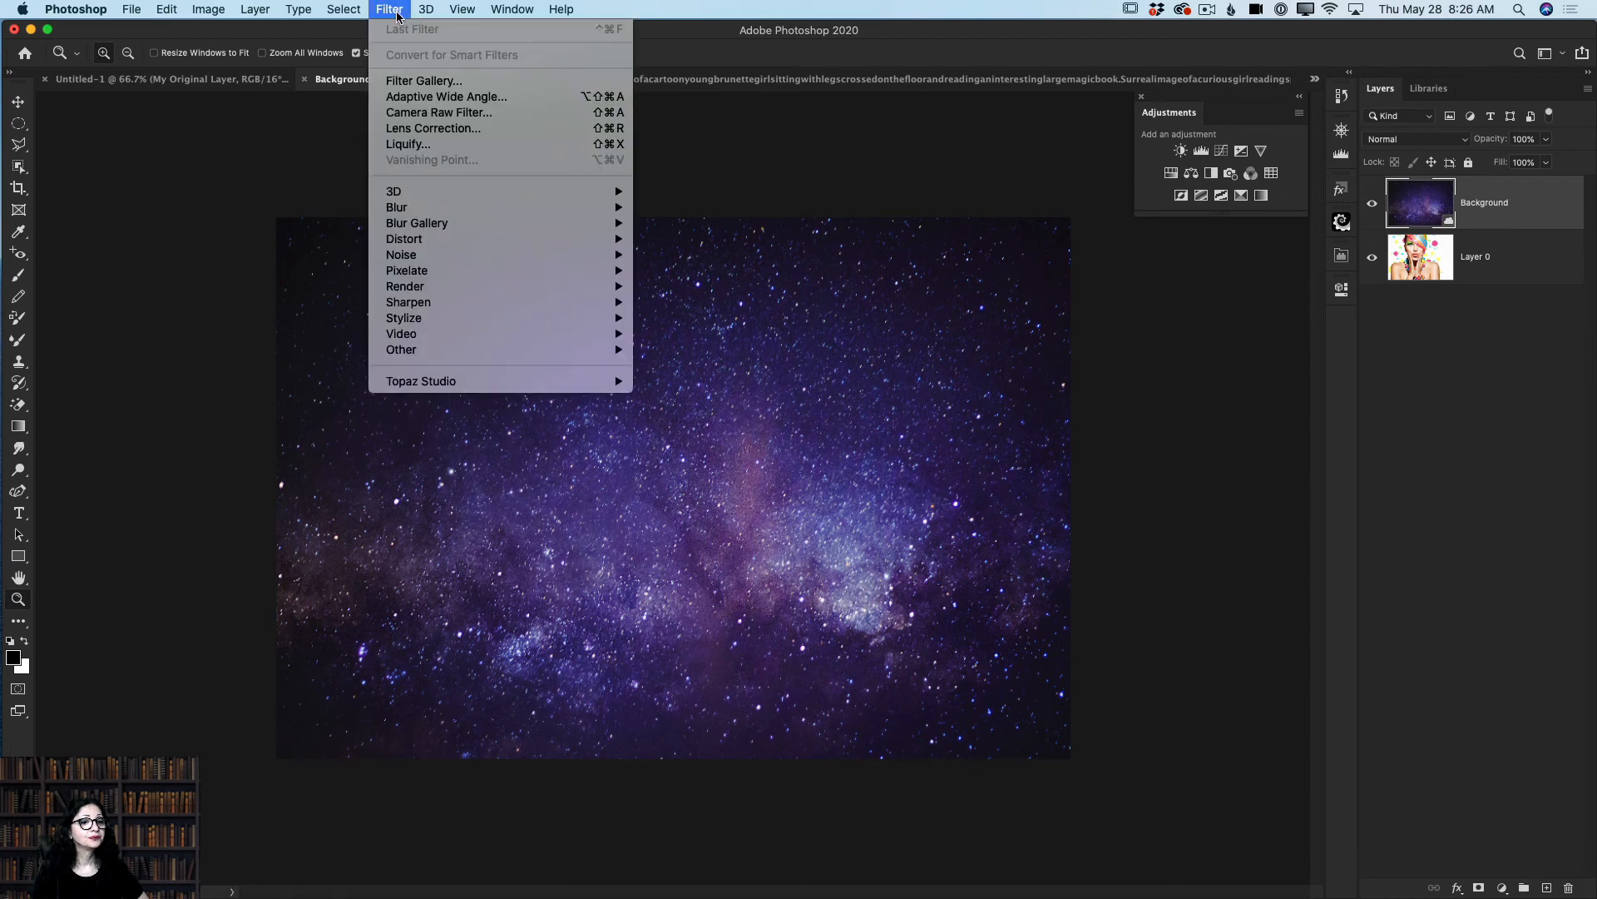
pyautogui.click(455, 116)
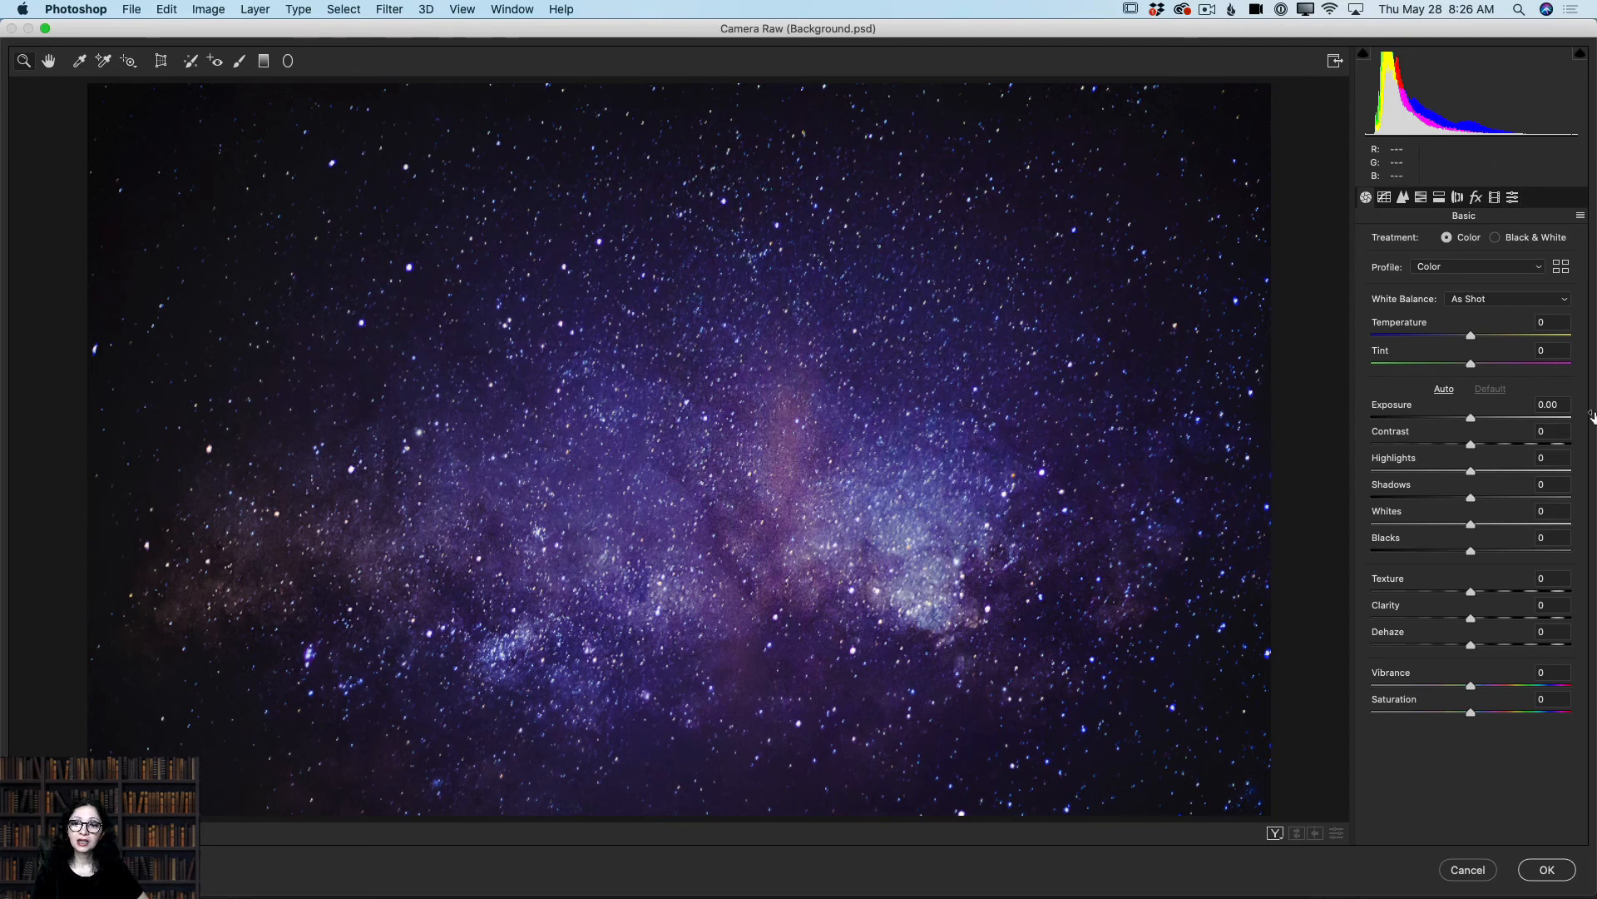
pyautogui.moveTo(1481, 419); pyautogui.dragTo(1549, 419)
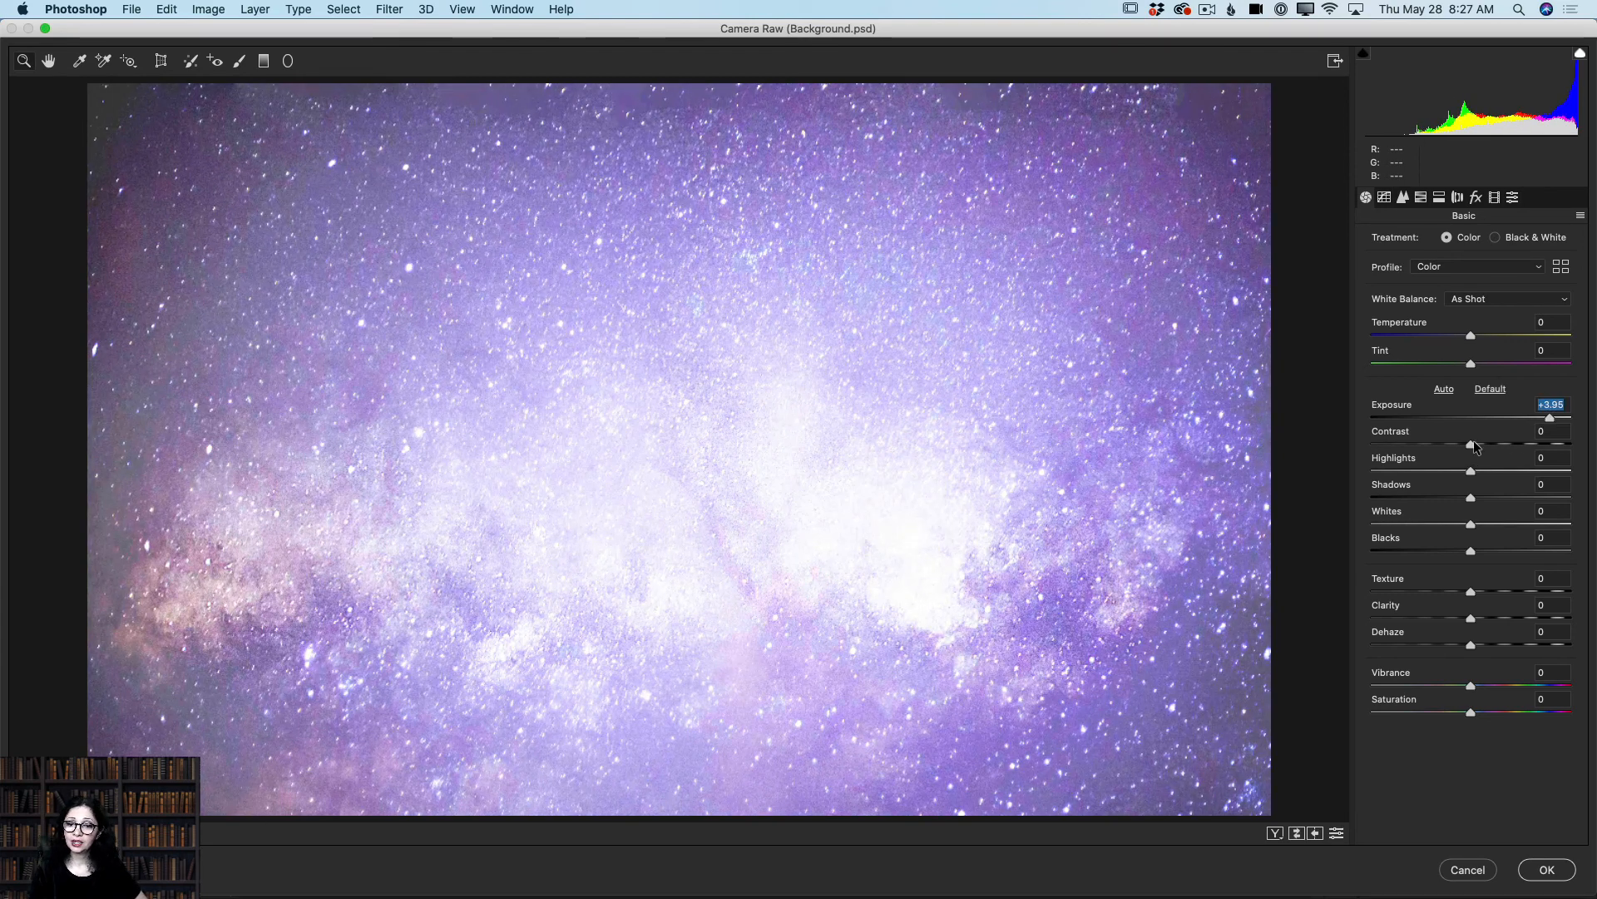
pyautogui.moveTo(1475, 446); pyautogui.dragTo(1539, 471)
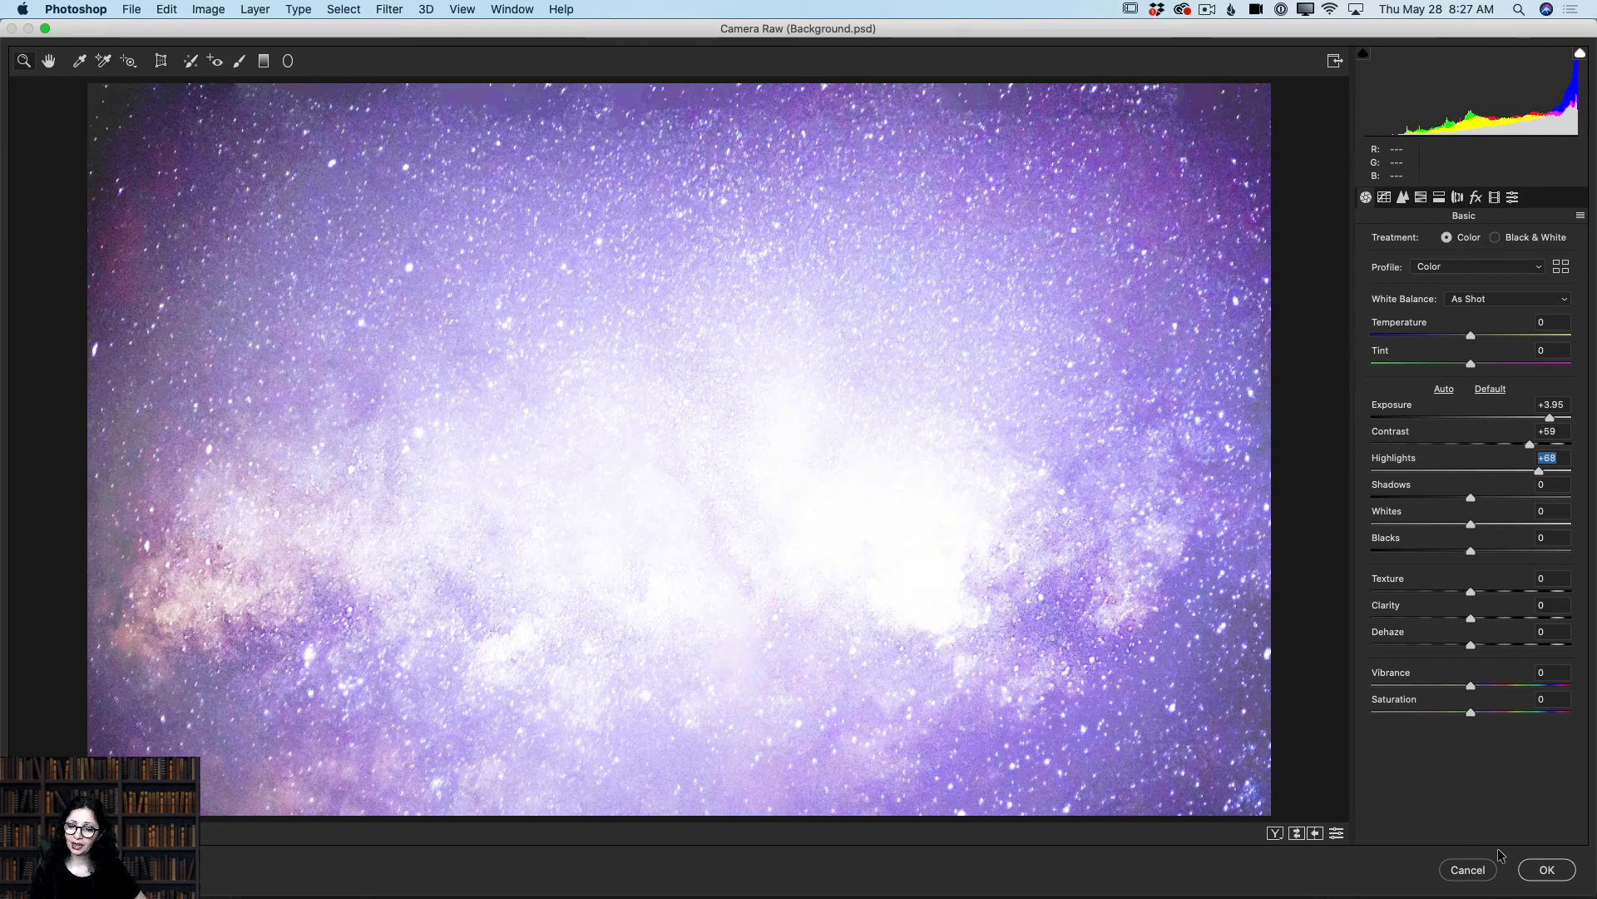
pyautogui.click(1545, 872)
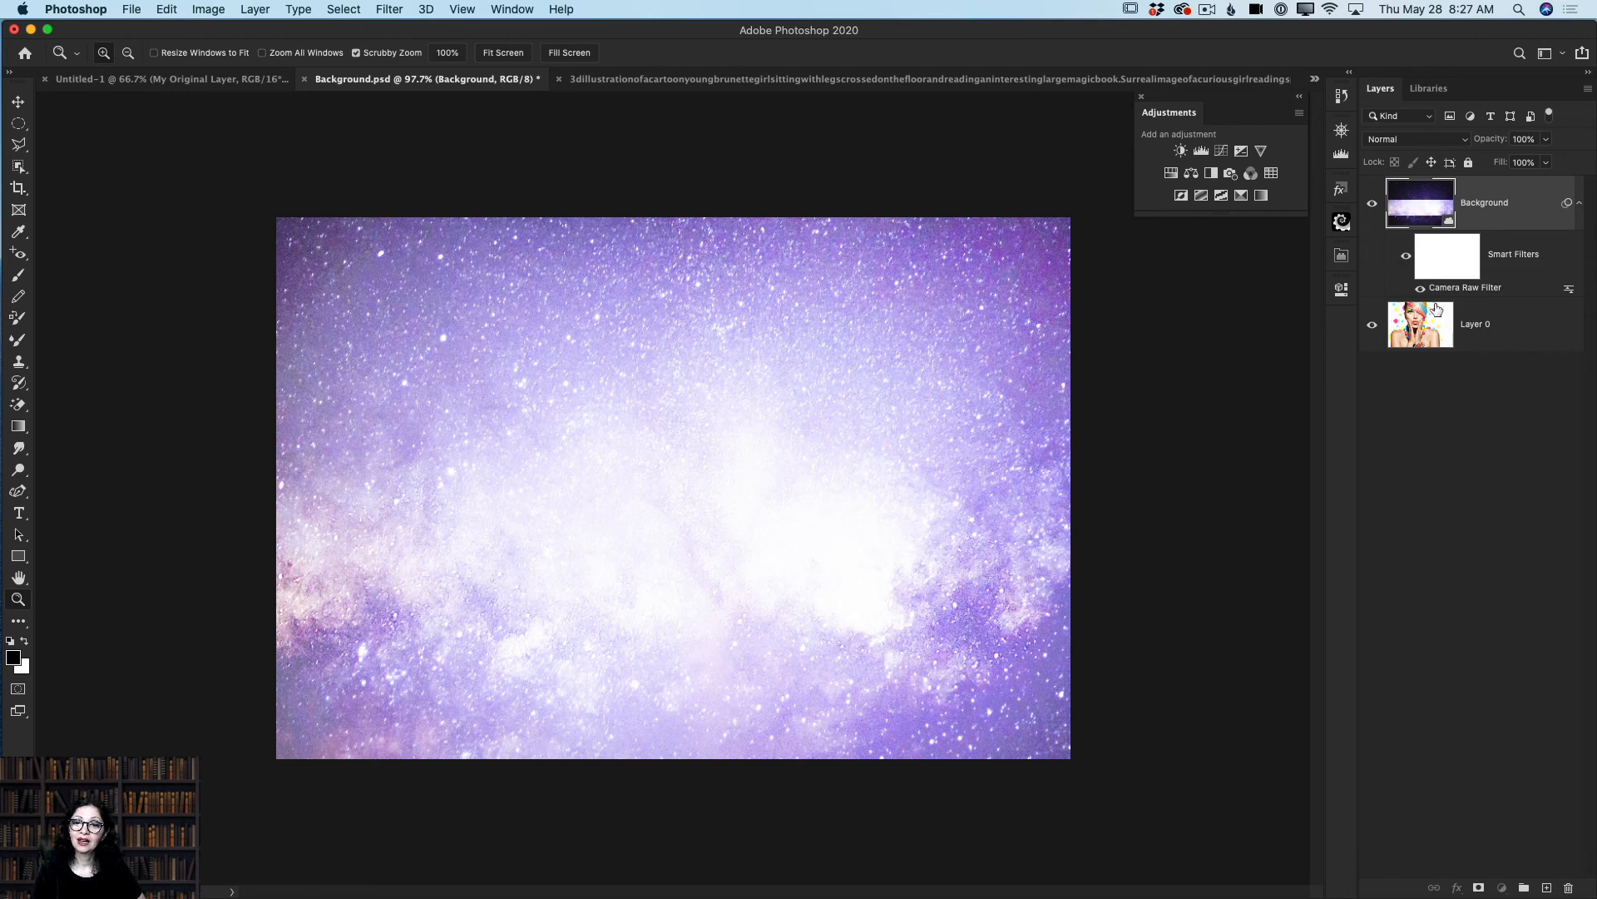
# Step: Toggle the Camera Raw smart filter's visibility to compare the sky with and without it, leaving the filter hidden
pyautogui.click(1418, 289)
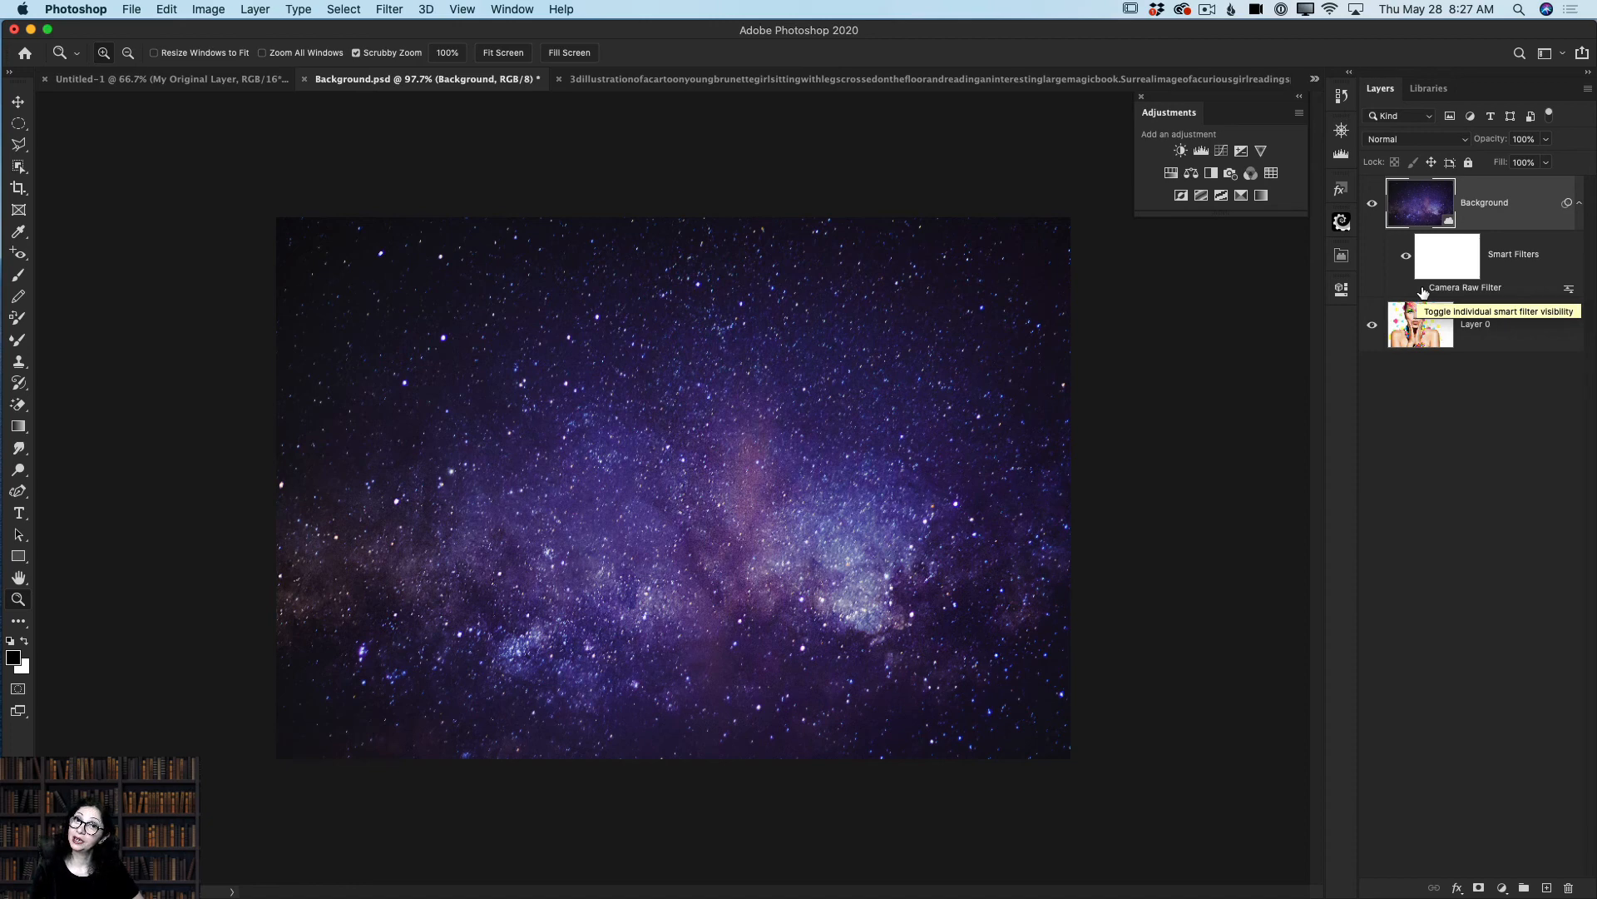
pyautogui.click(1421, 289)
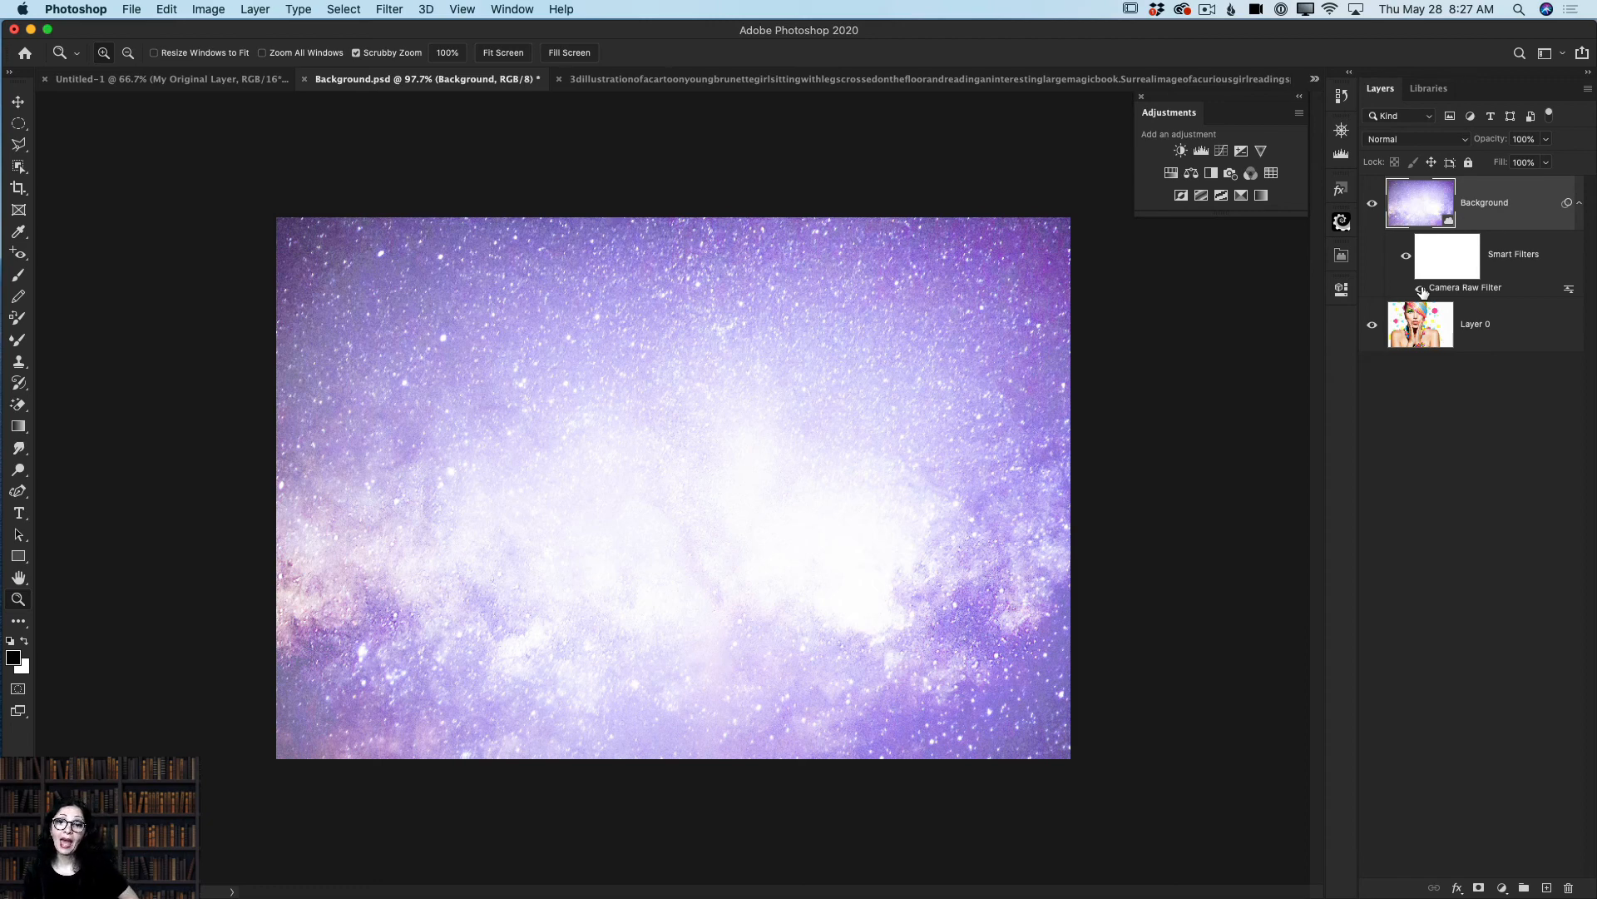
pyautogui.click(1421, 289)
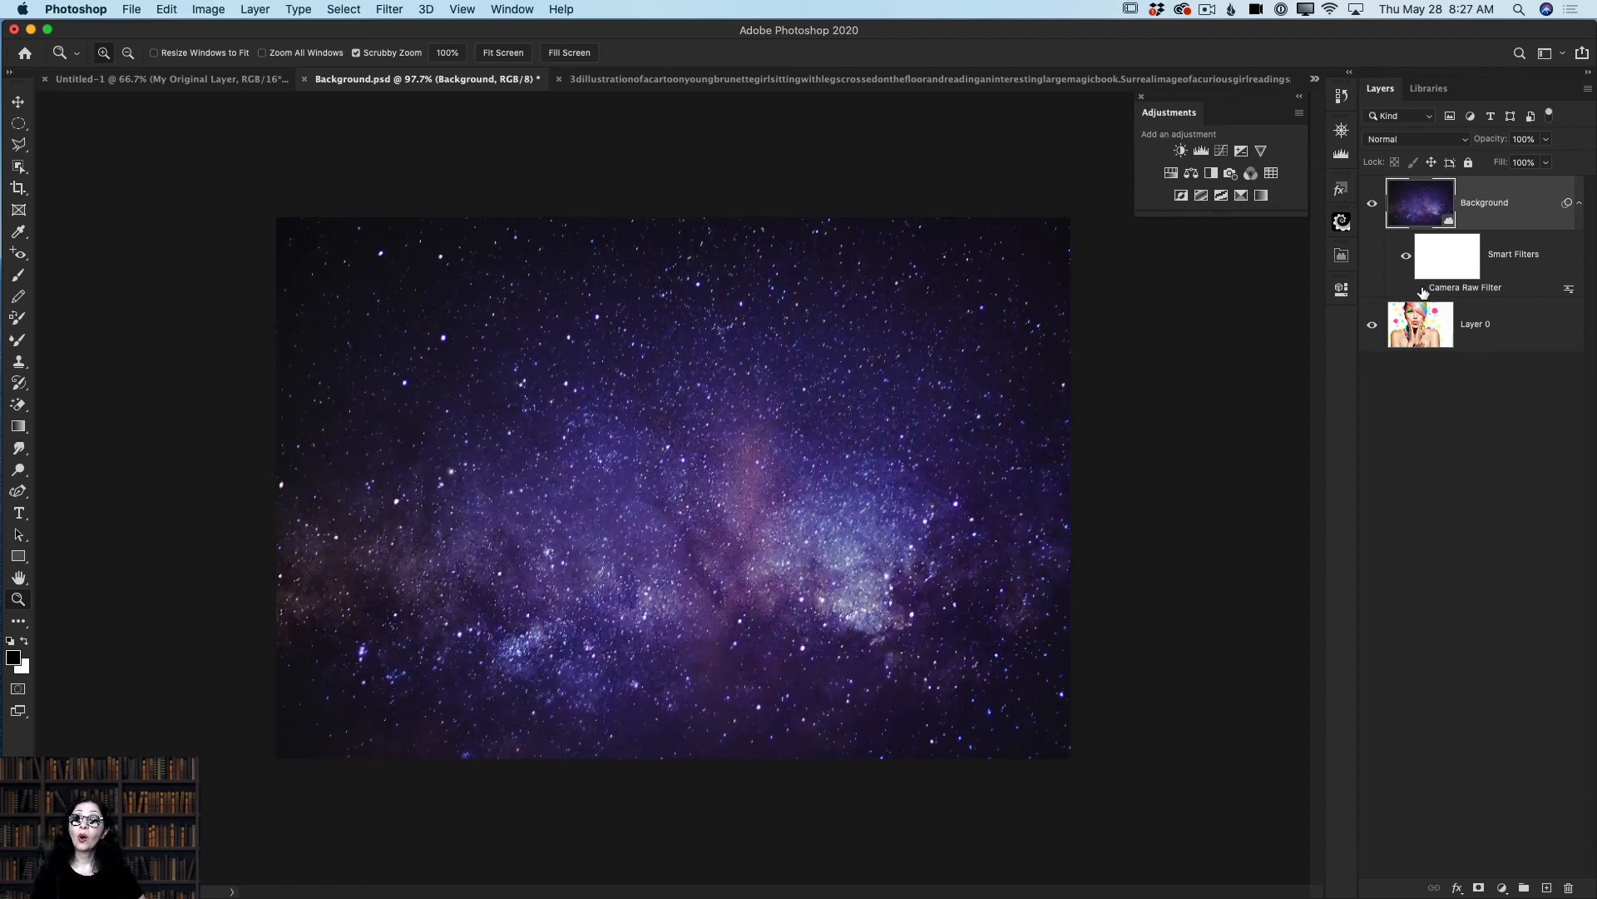
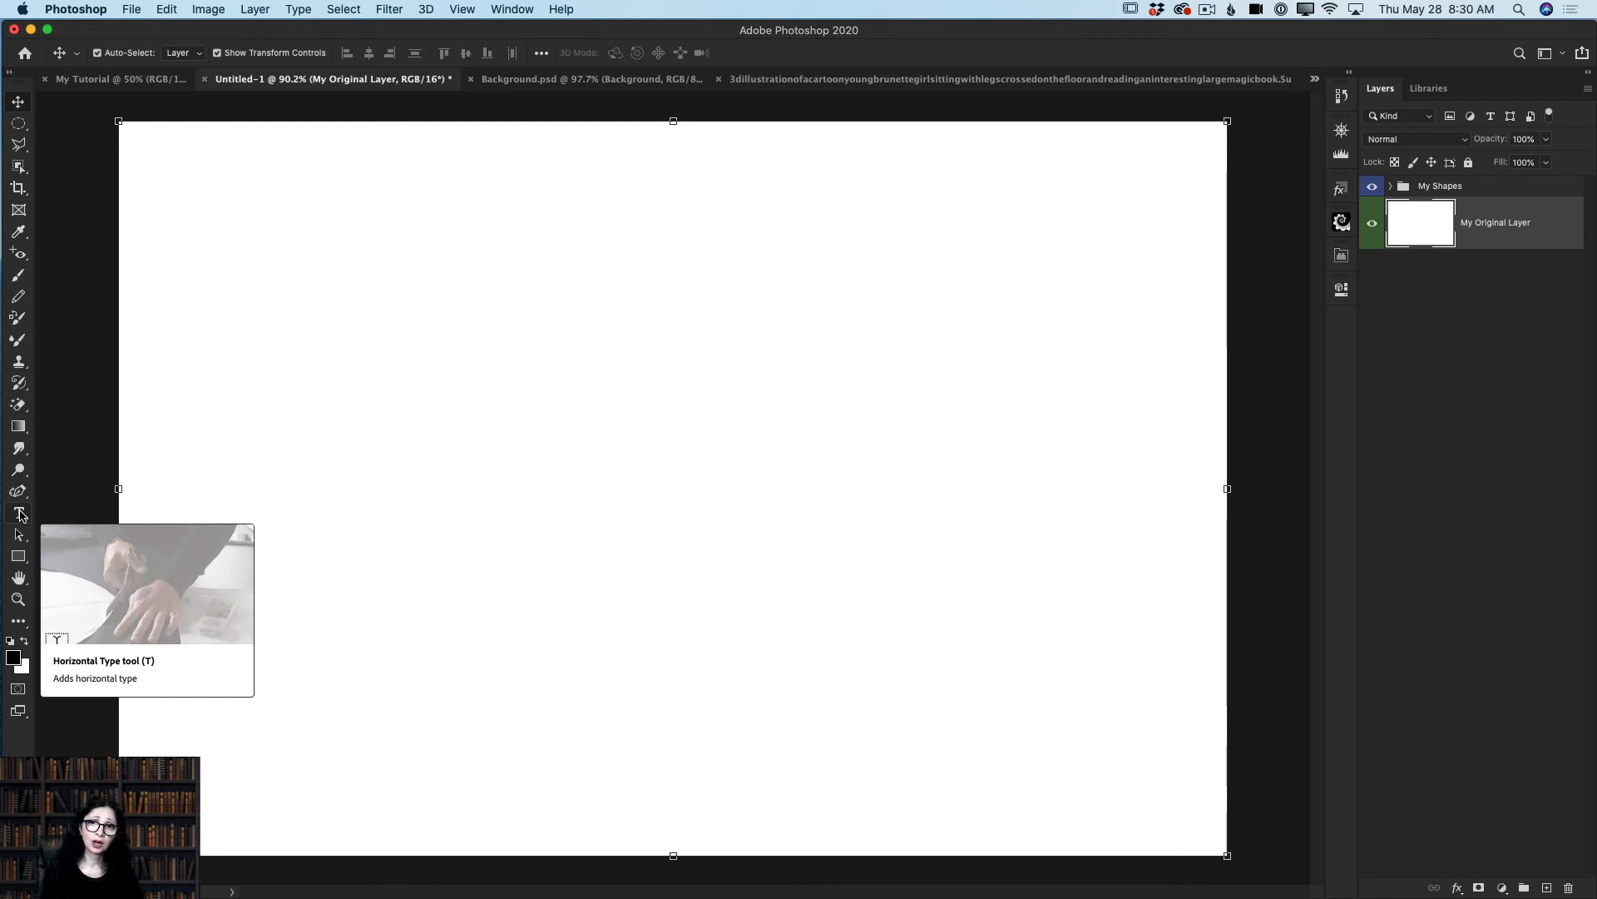
# Step: Add the horizontal text "Hello" to the blank canvas of the Untitled-1 document
pyautogui.click(20, 514)
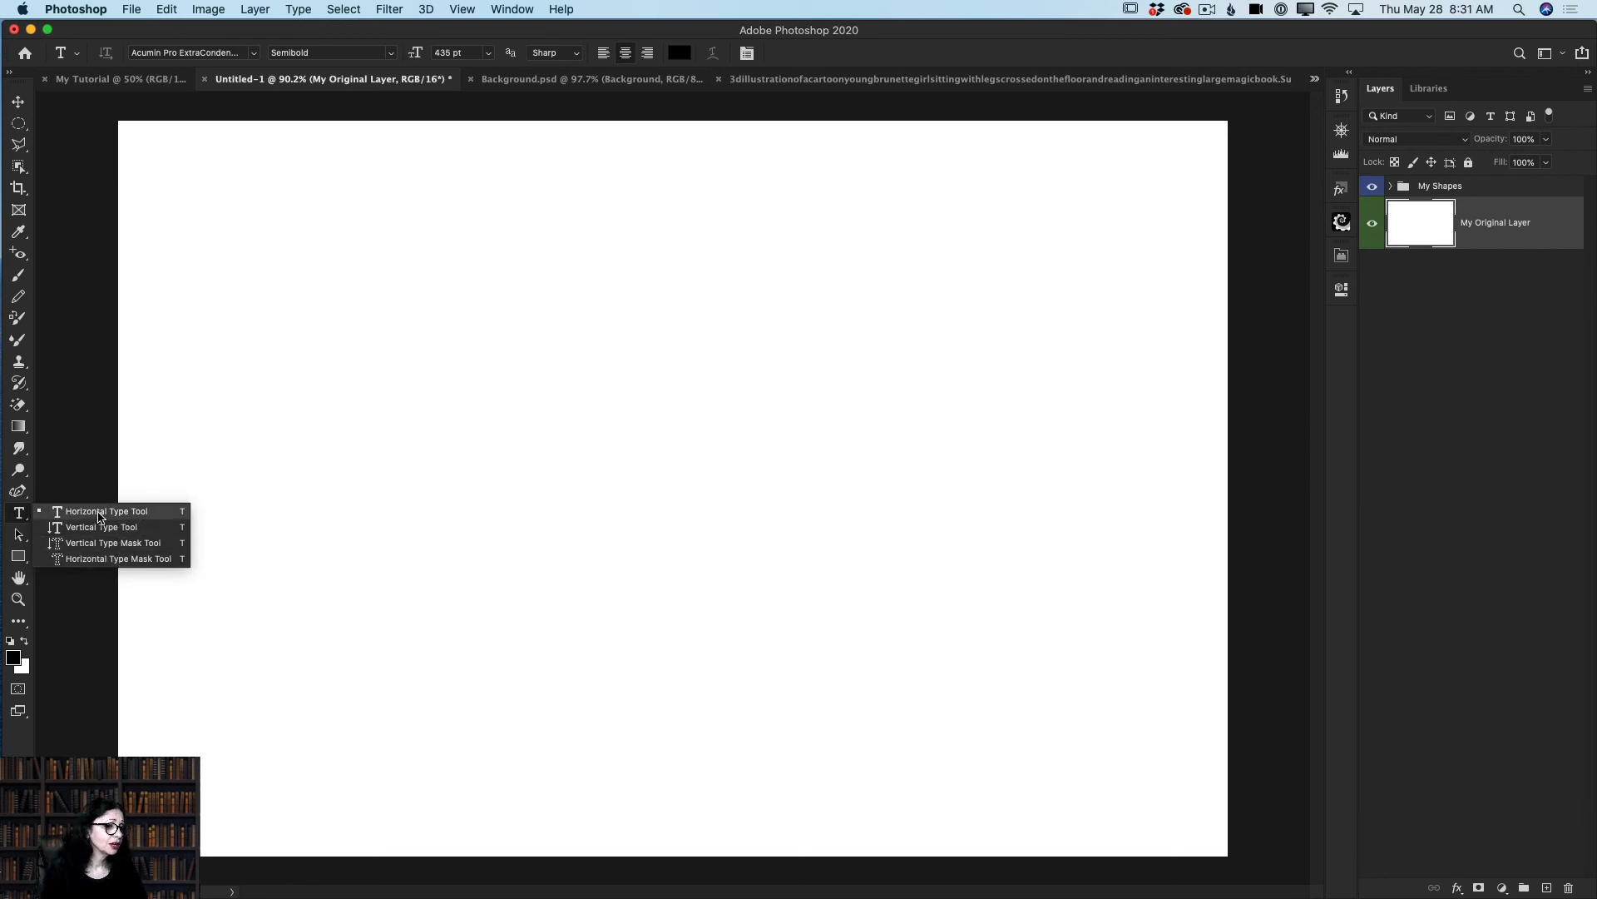
pyautogui.click(99, 516)
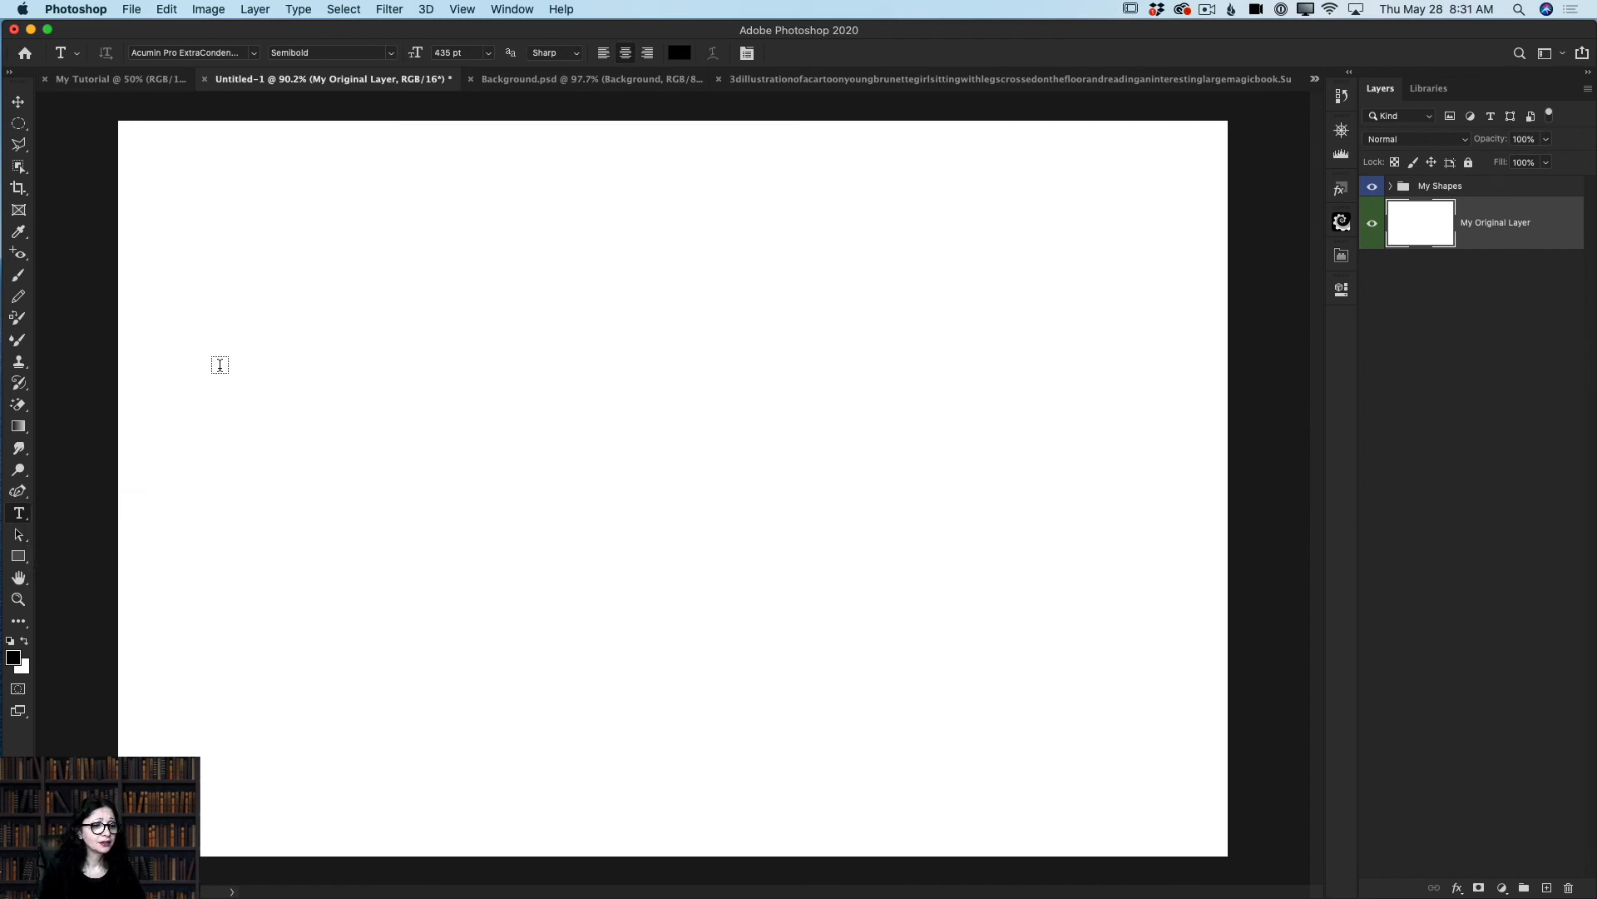
pyautogui.click(424, 491)
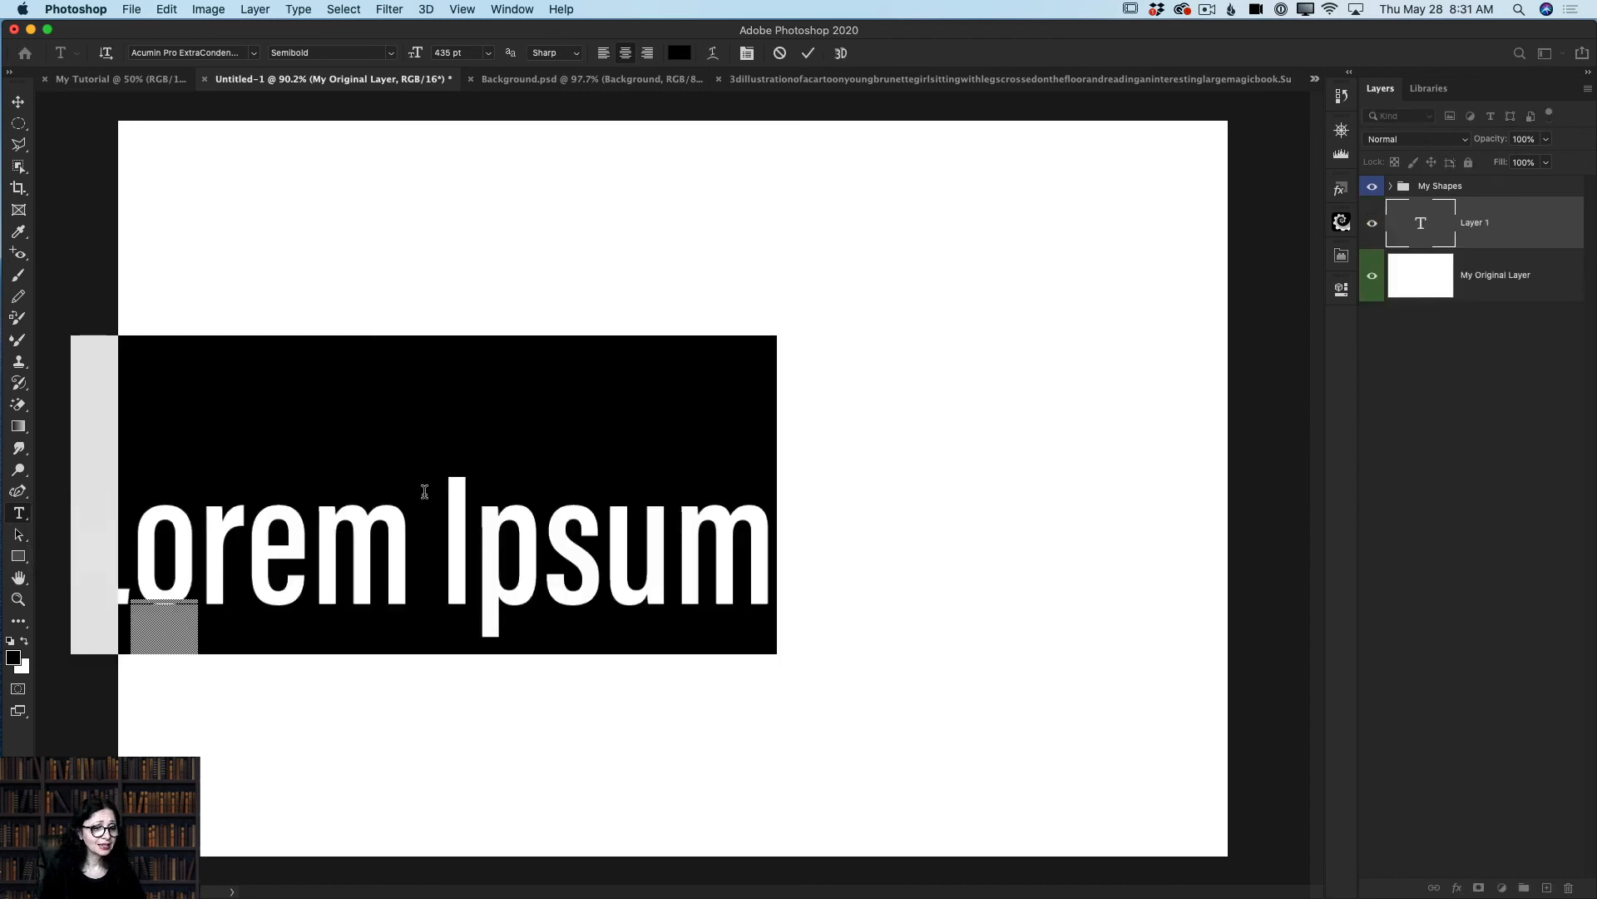
pyautogui.write('Hello')
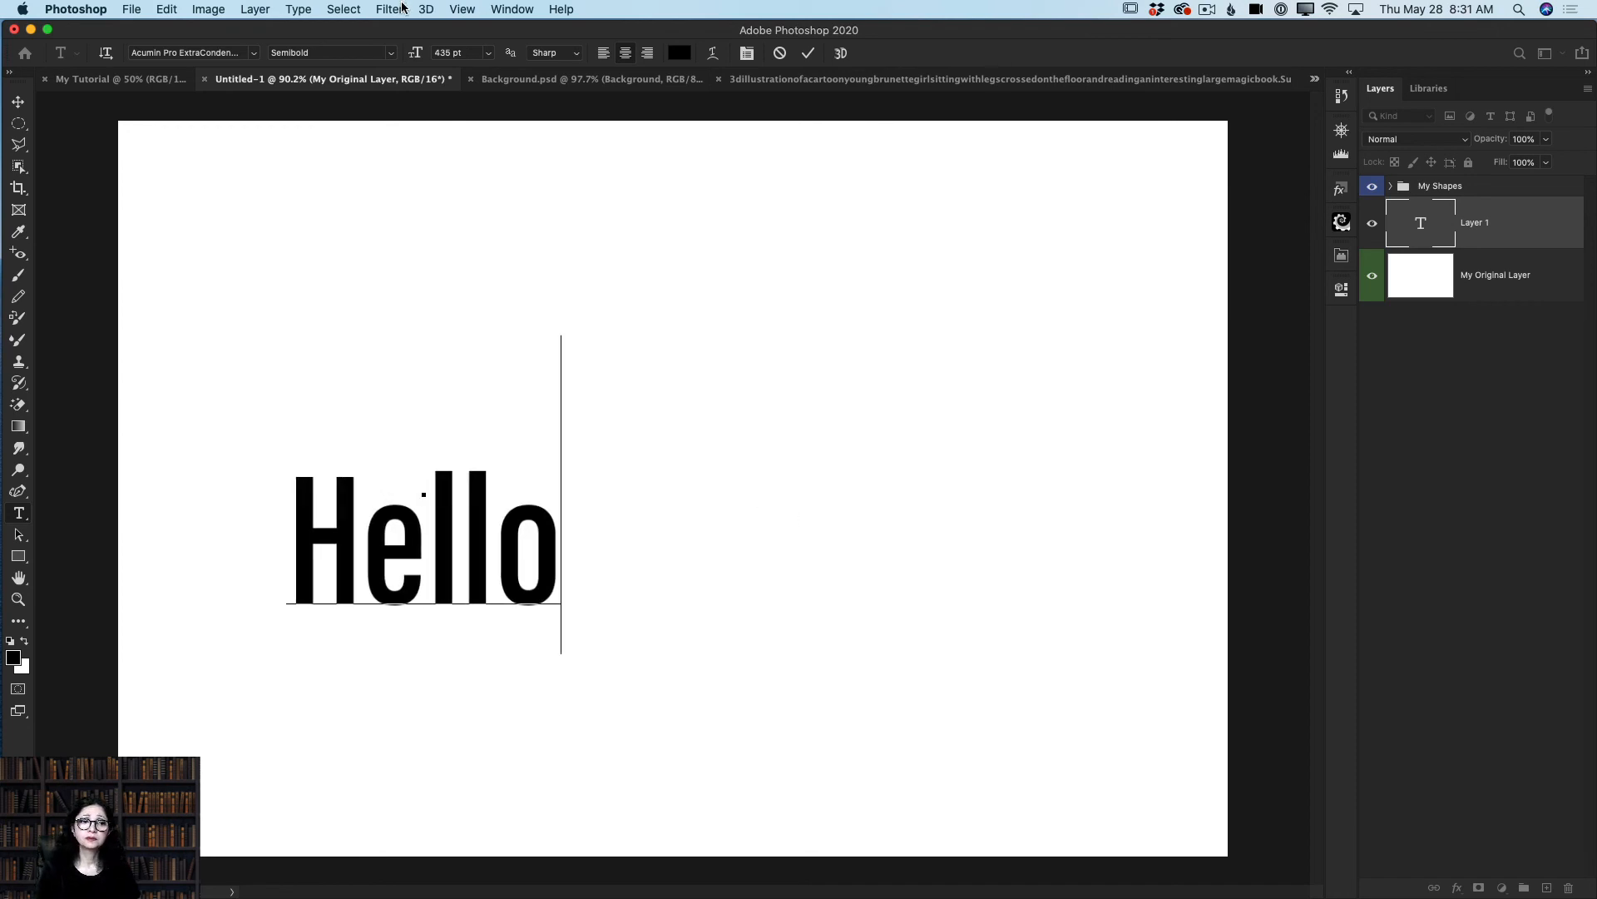
# Step: Show the type layer's properties and enlarge their display to reveal the paragraph and type options
pyautogui.click(524, 13)
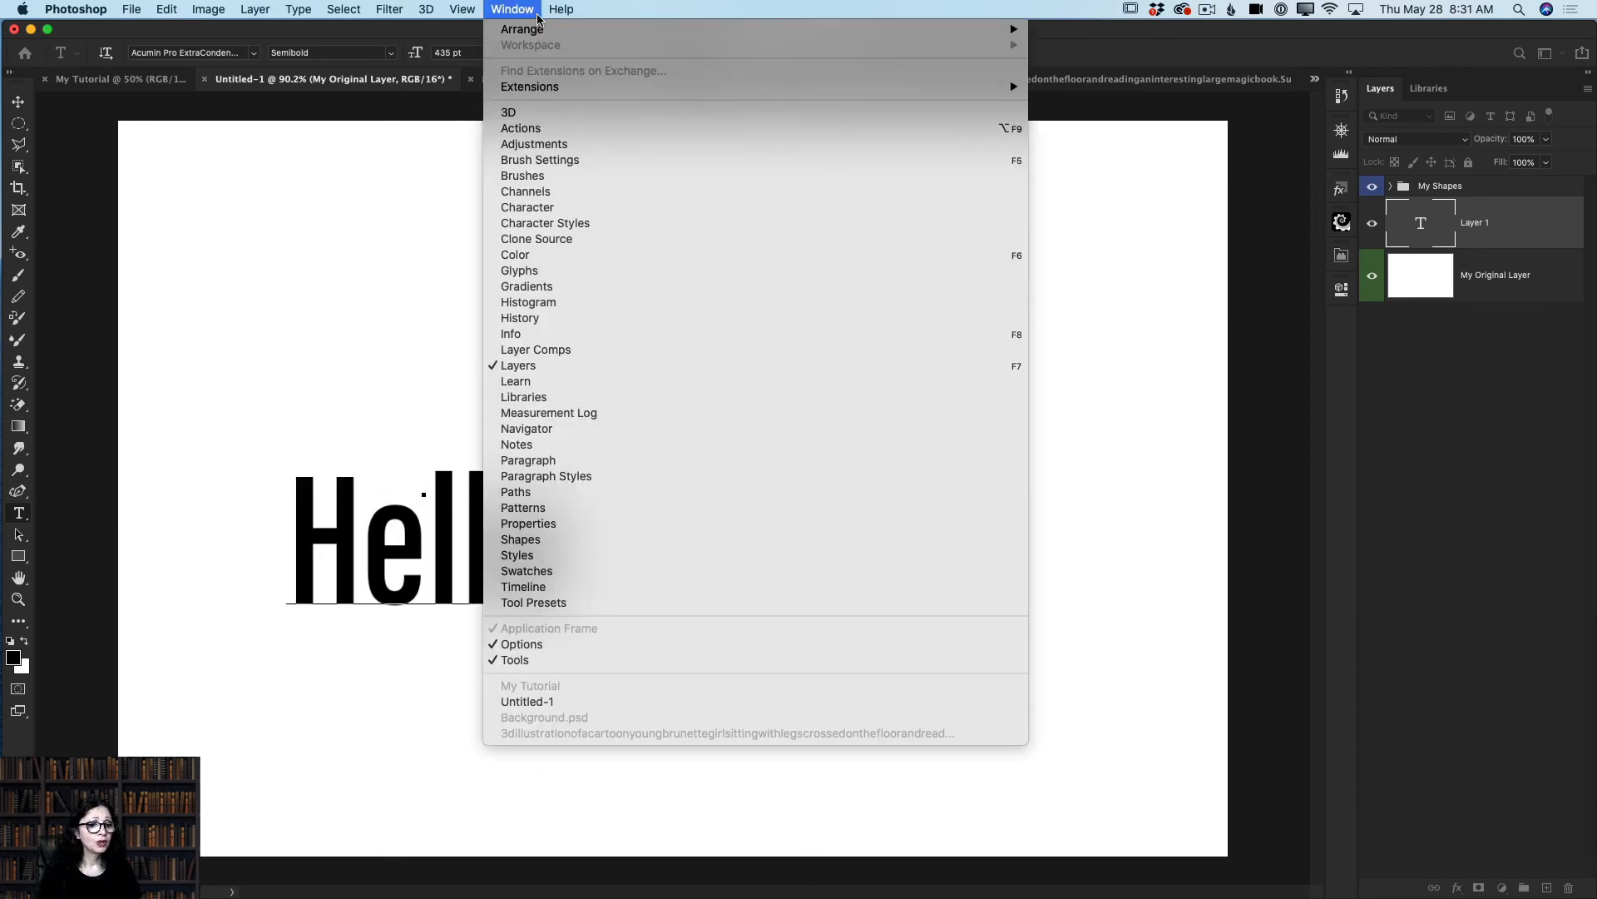
pyautogui.click(561, 525)
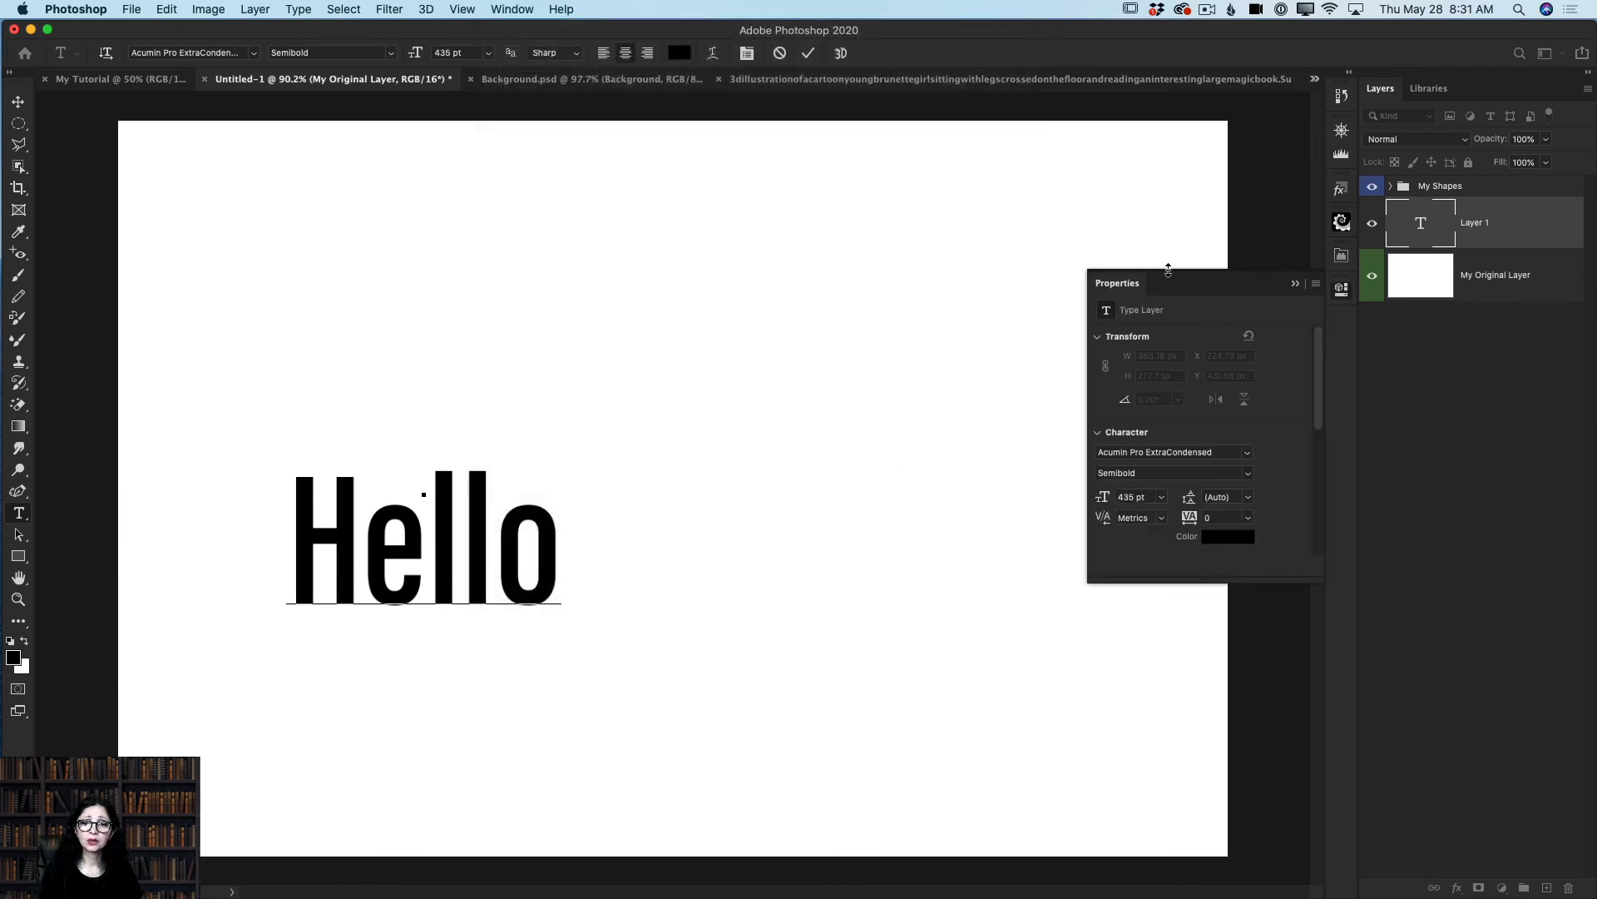
pyautogui.moveTo(1166, 268); pyautogui.dragTo(1042, 94)
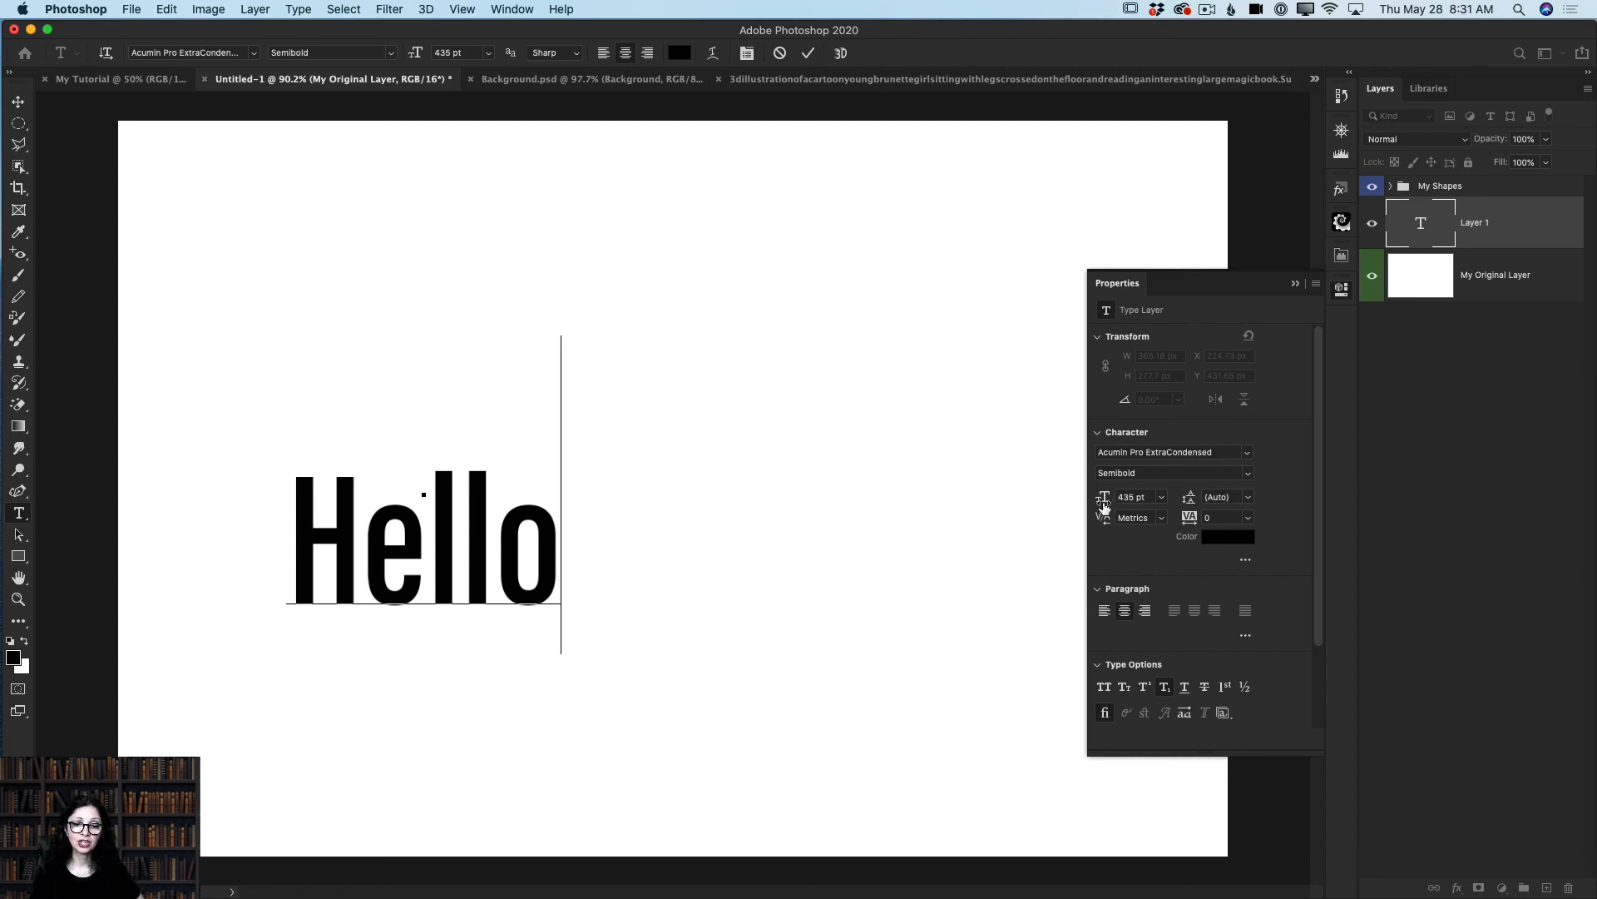
# Step: Select the whole "Hello" text and enlarge its font size to 706 pt
pyautogui.moveTo(1104, 505); pyautogui.dragTo(1153, 508)
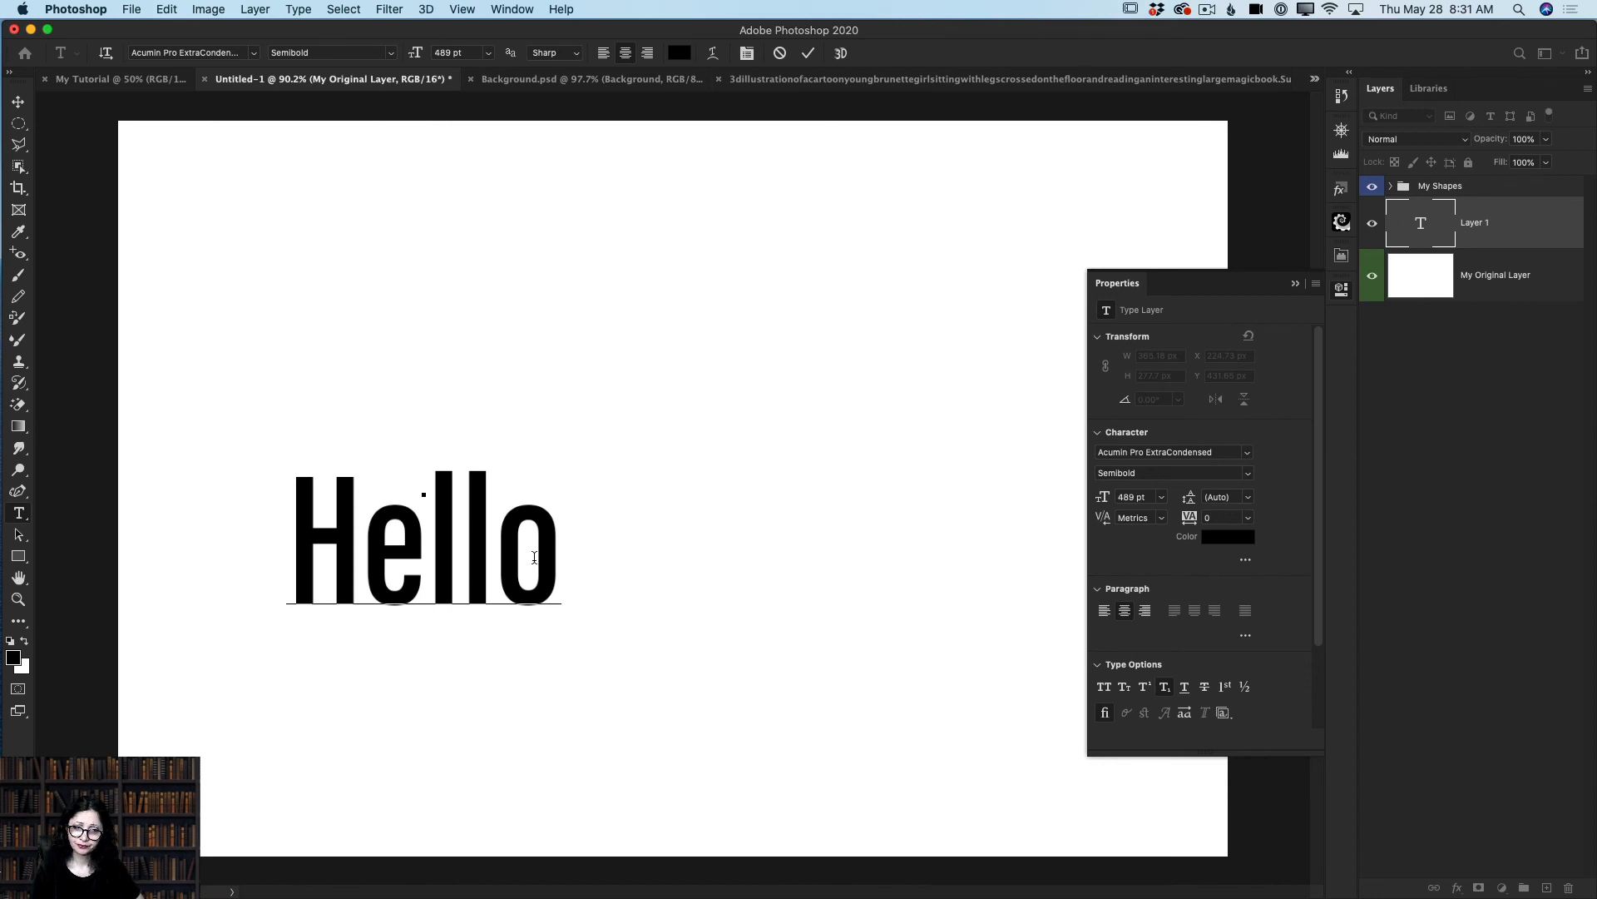
pyautogui.doubleClick(546, 555)
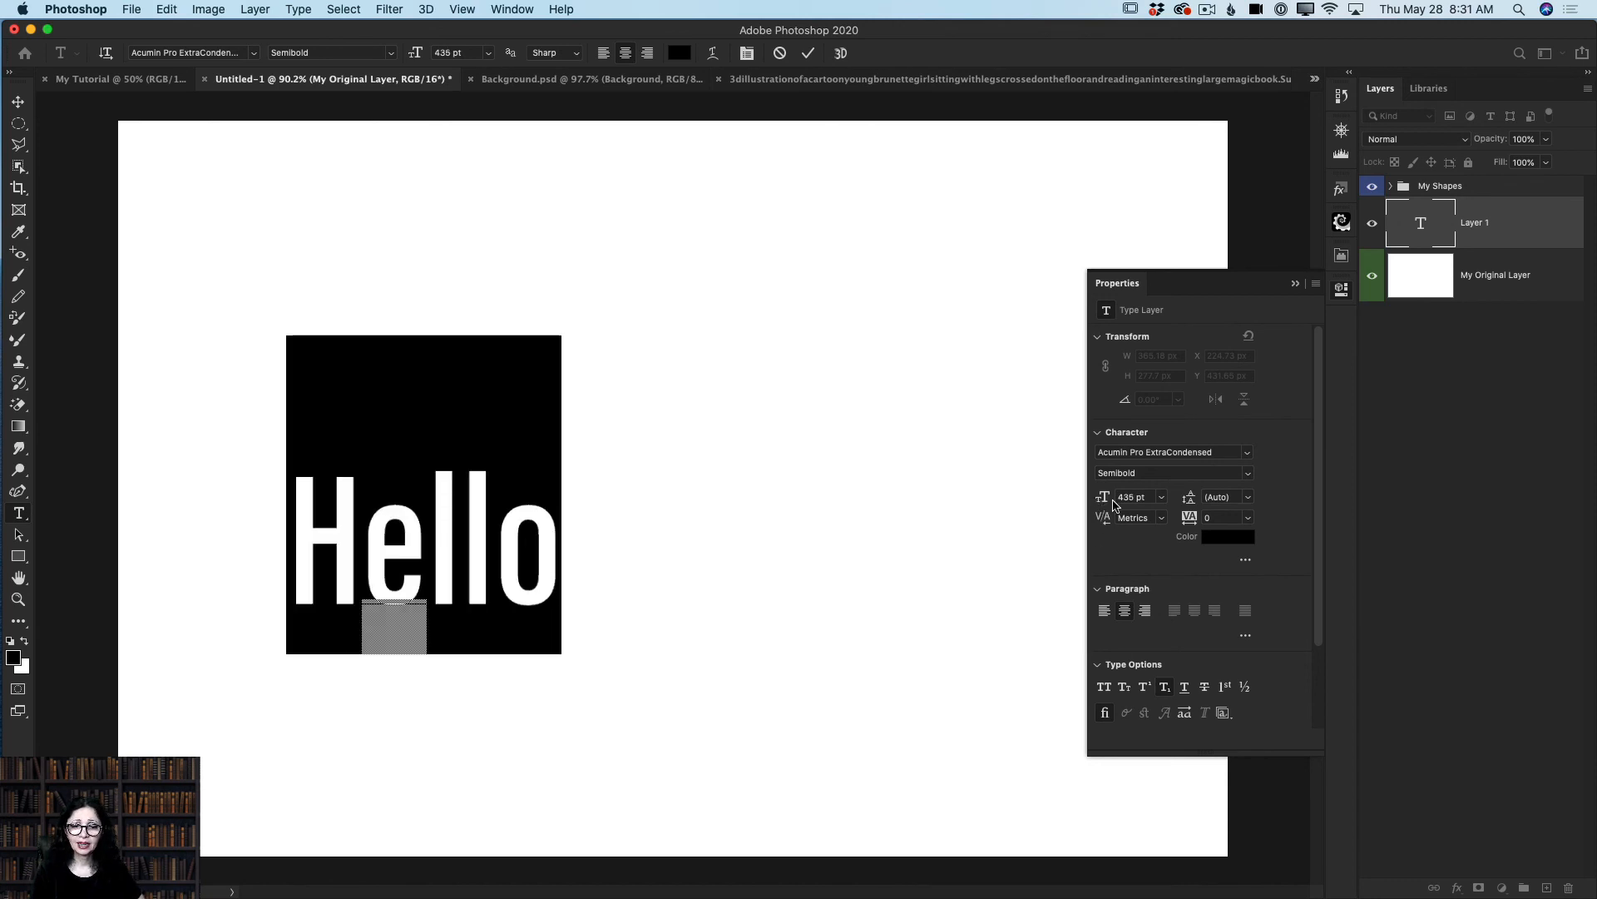
pyautogui.click(1163, 499)
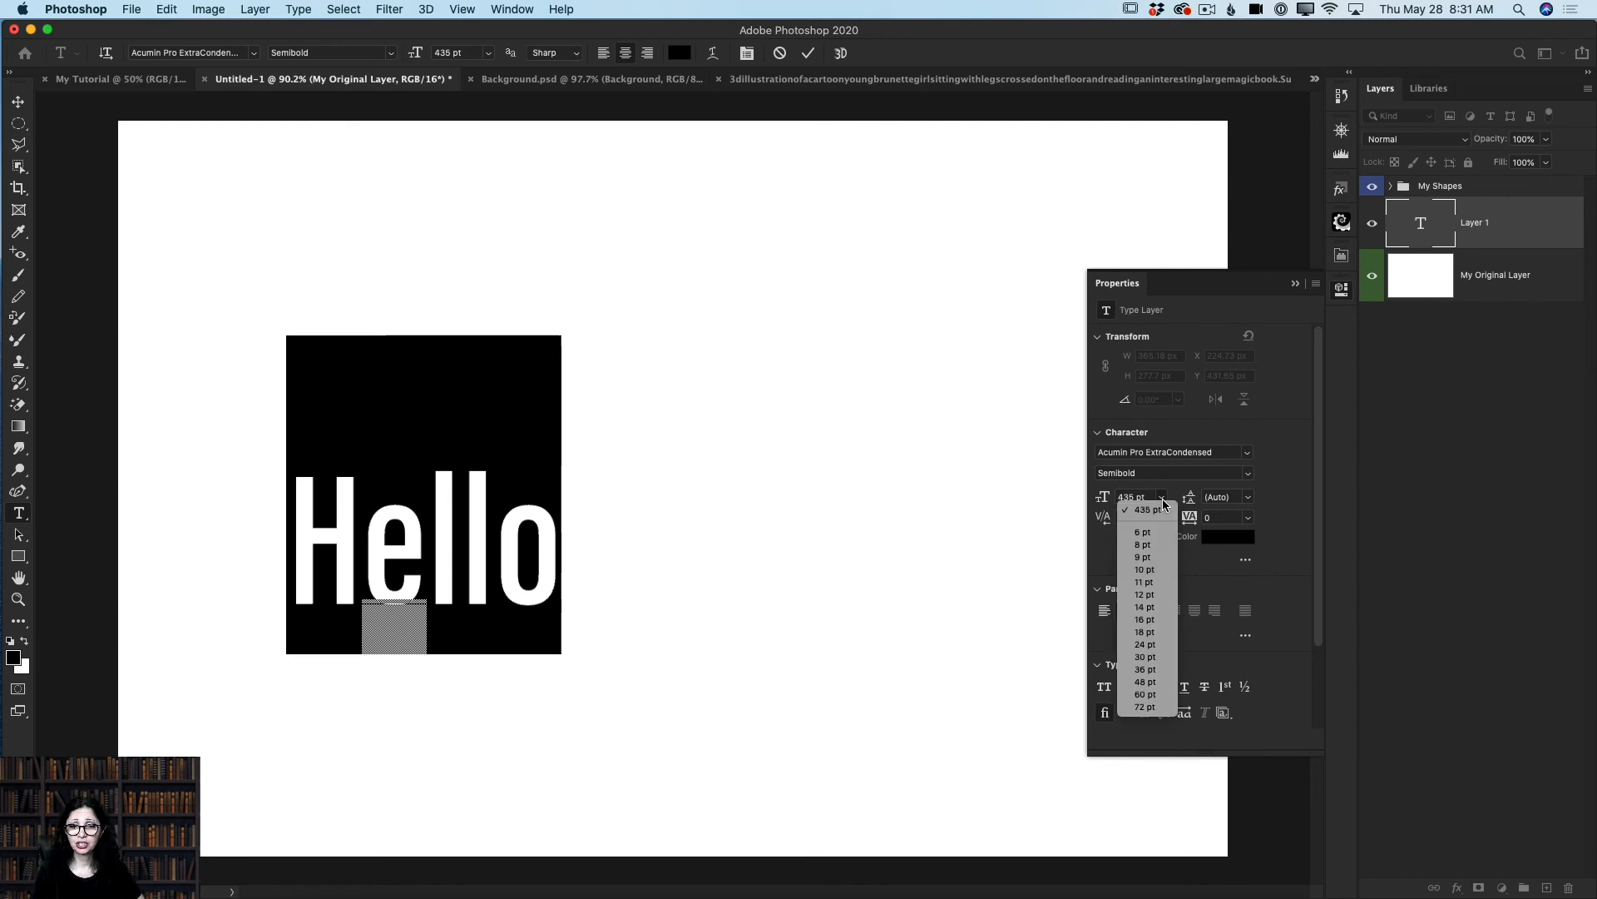
pyautogui.click(1163, 505)
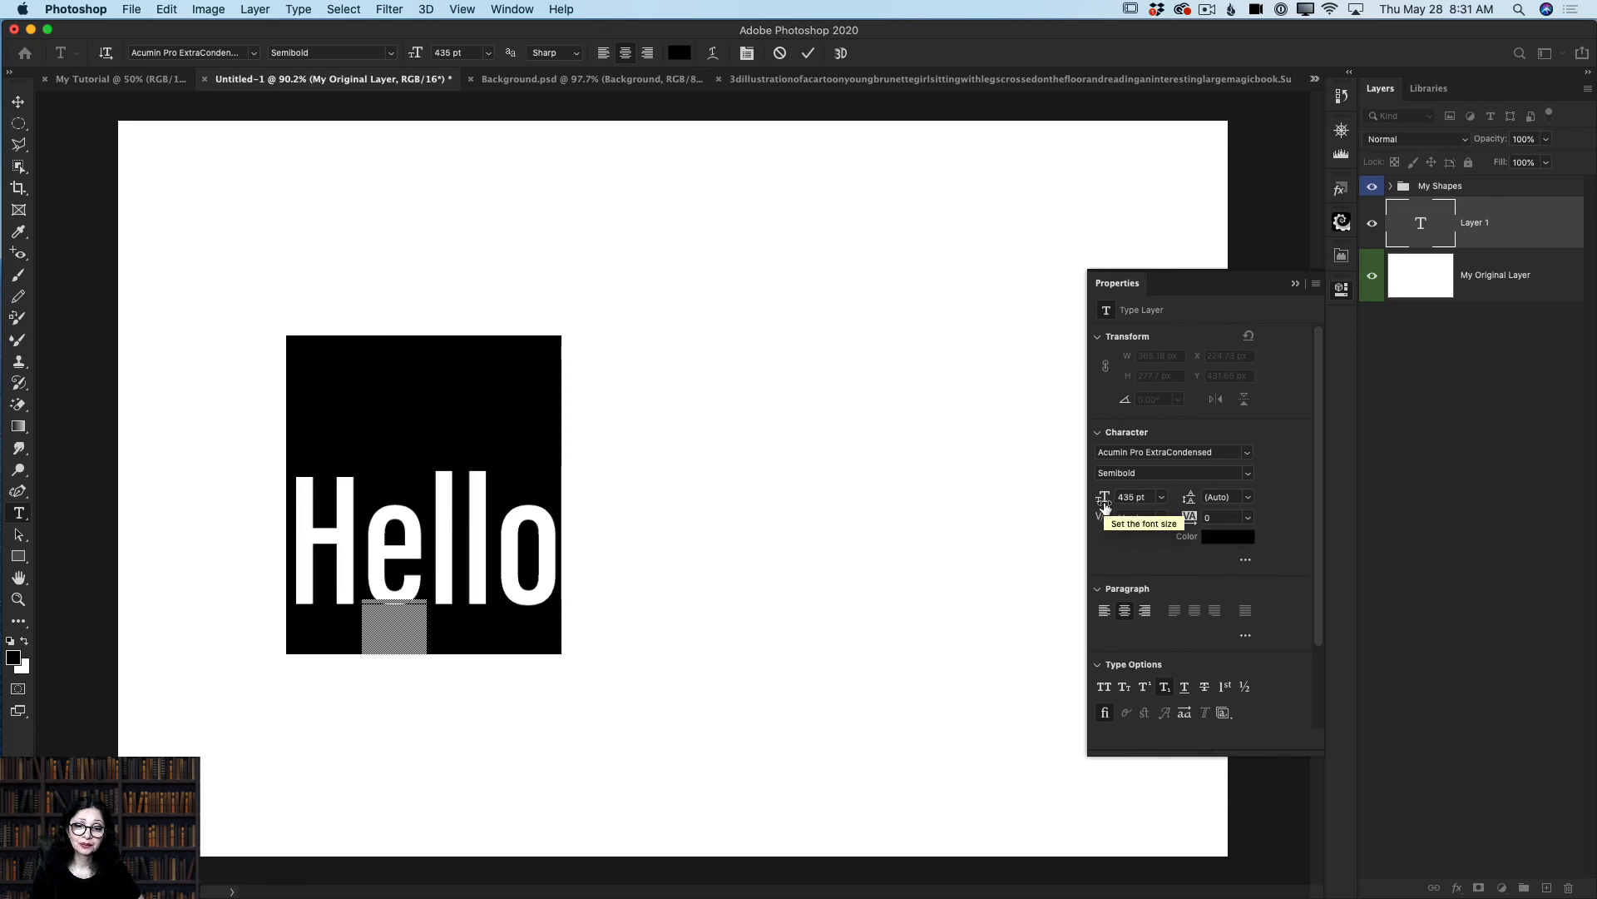
pyautogui.moveTo(1104, 505); pyautogui.dragTo(1025, 507)
pyautogui.moveTo(1087, 515); pyautogui.dragTo(1332, 564)
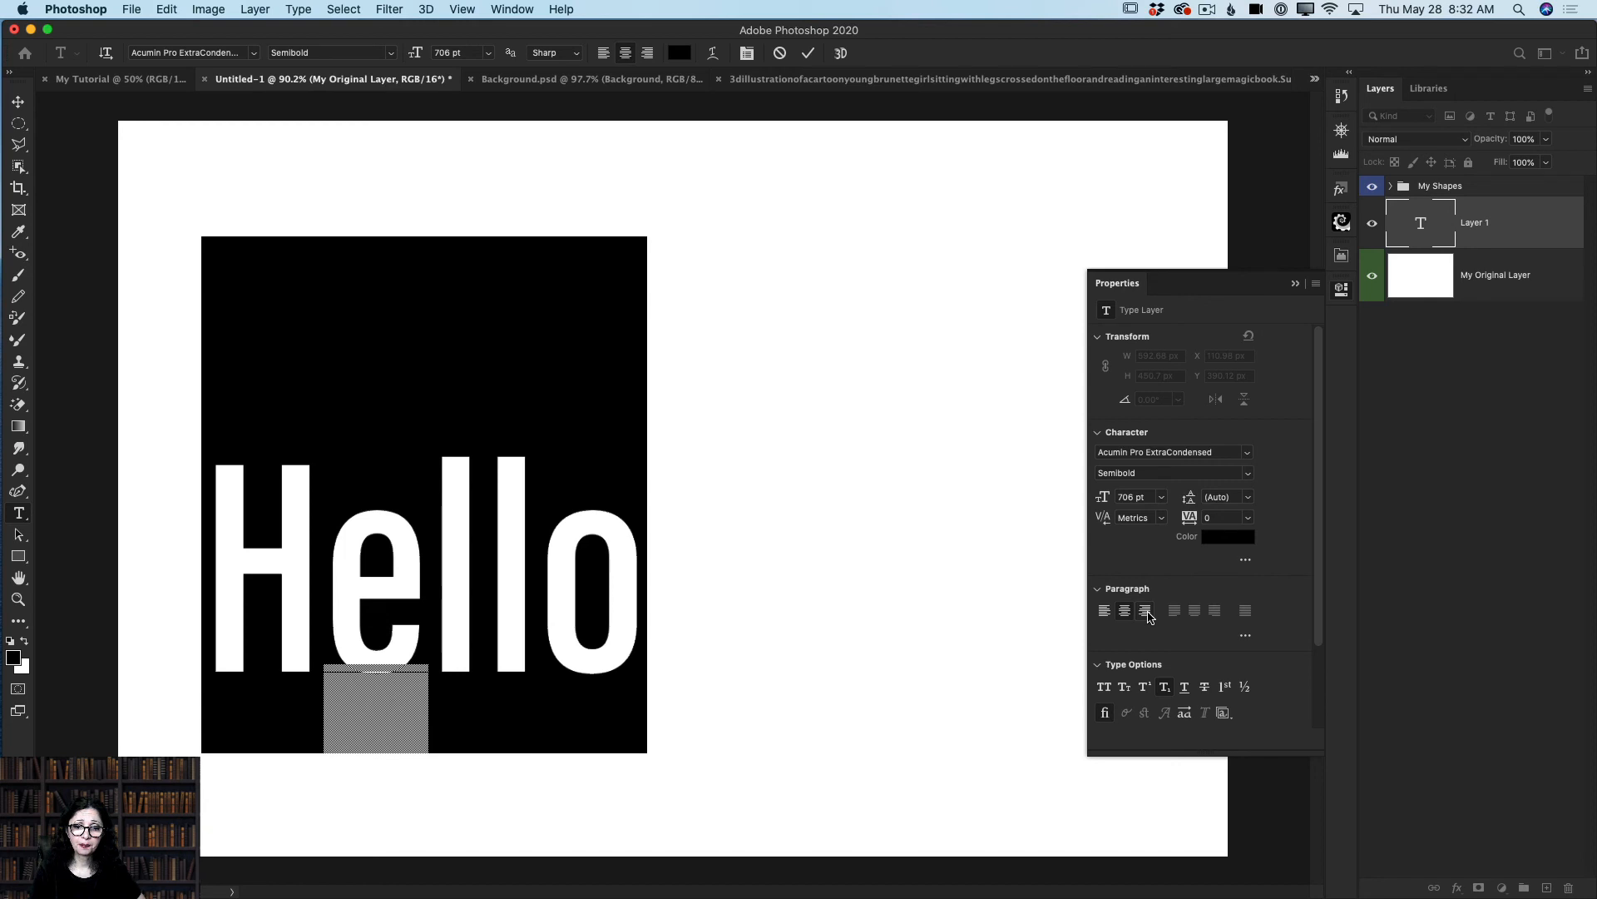
# Step: Left-align the "Hello" text and change its font to Al Fresco Regular
pyautogui.click(1146, 612)
pyautogui.click(1103, 612)
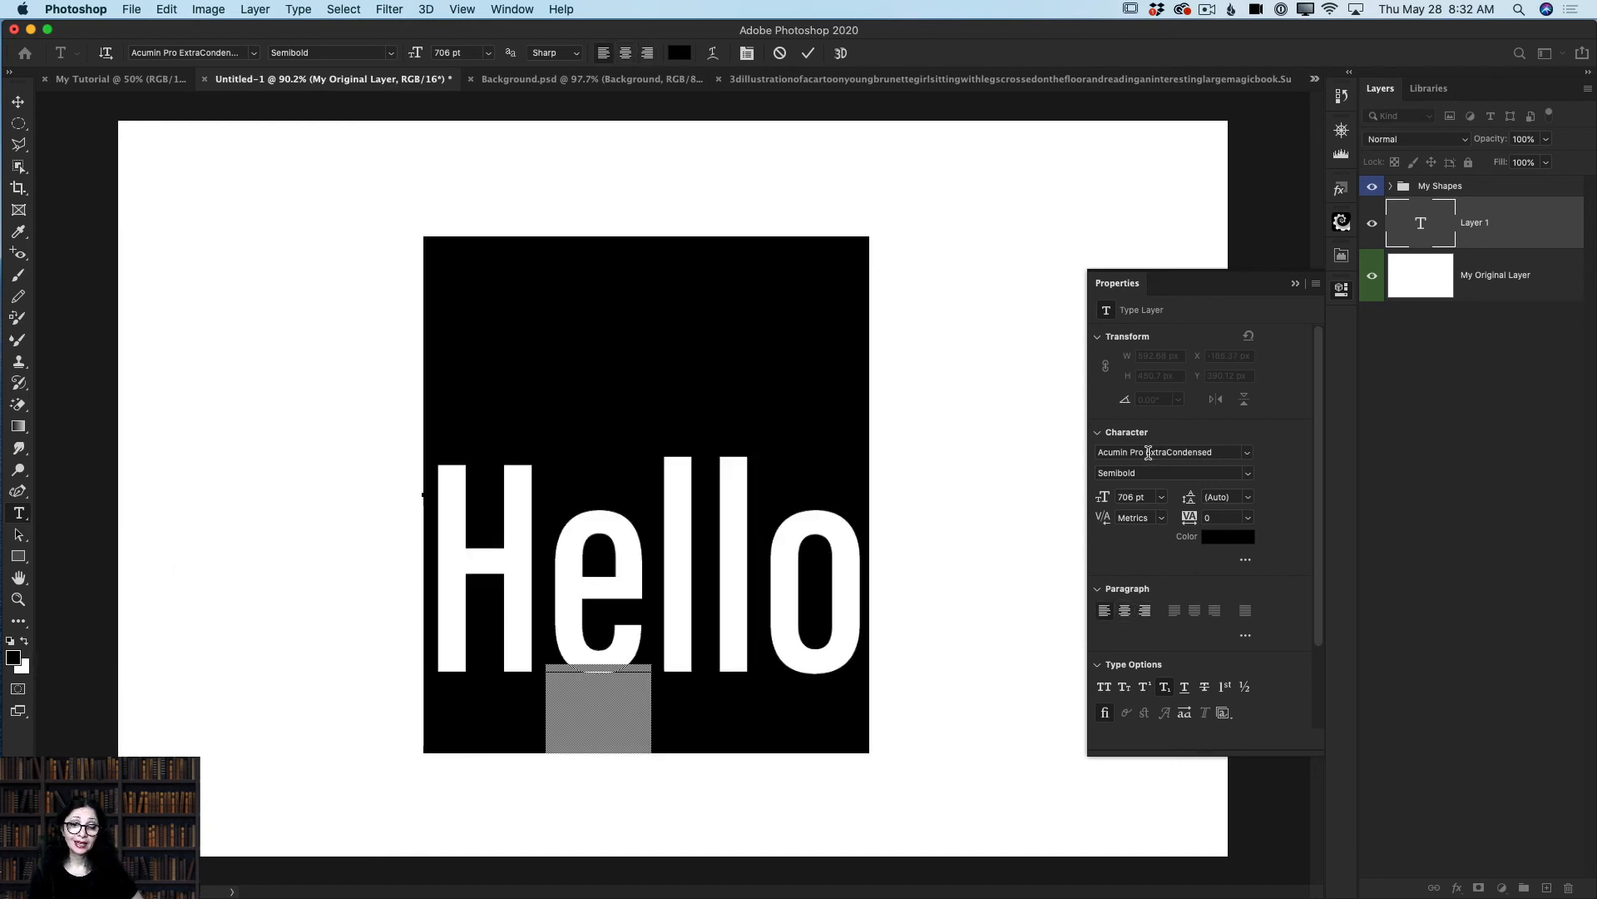
pyautogui.click(1248, 454)
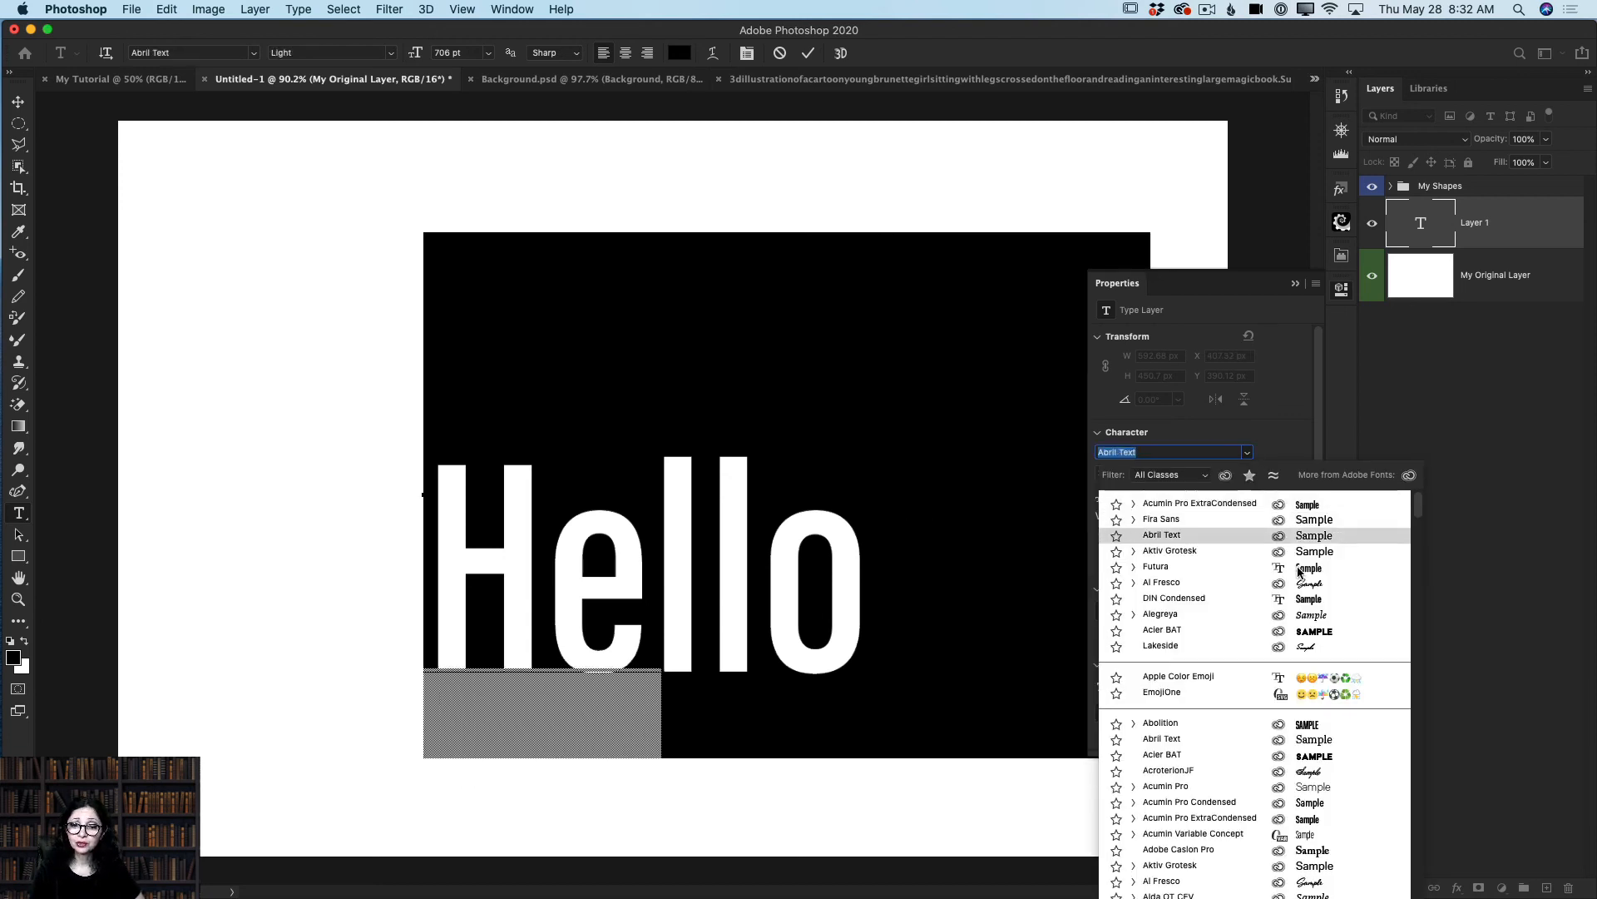
pyautogui.click(1322, 588)
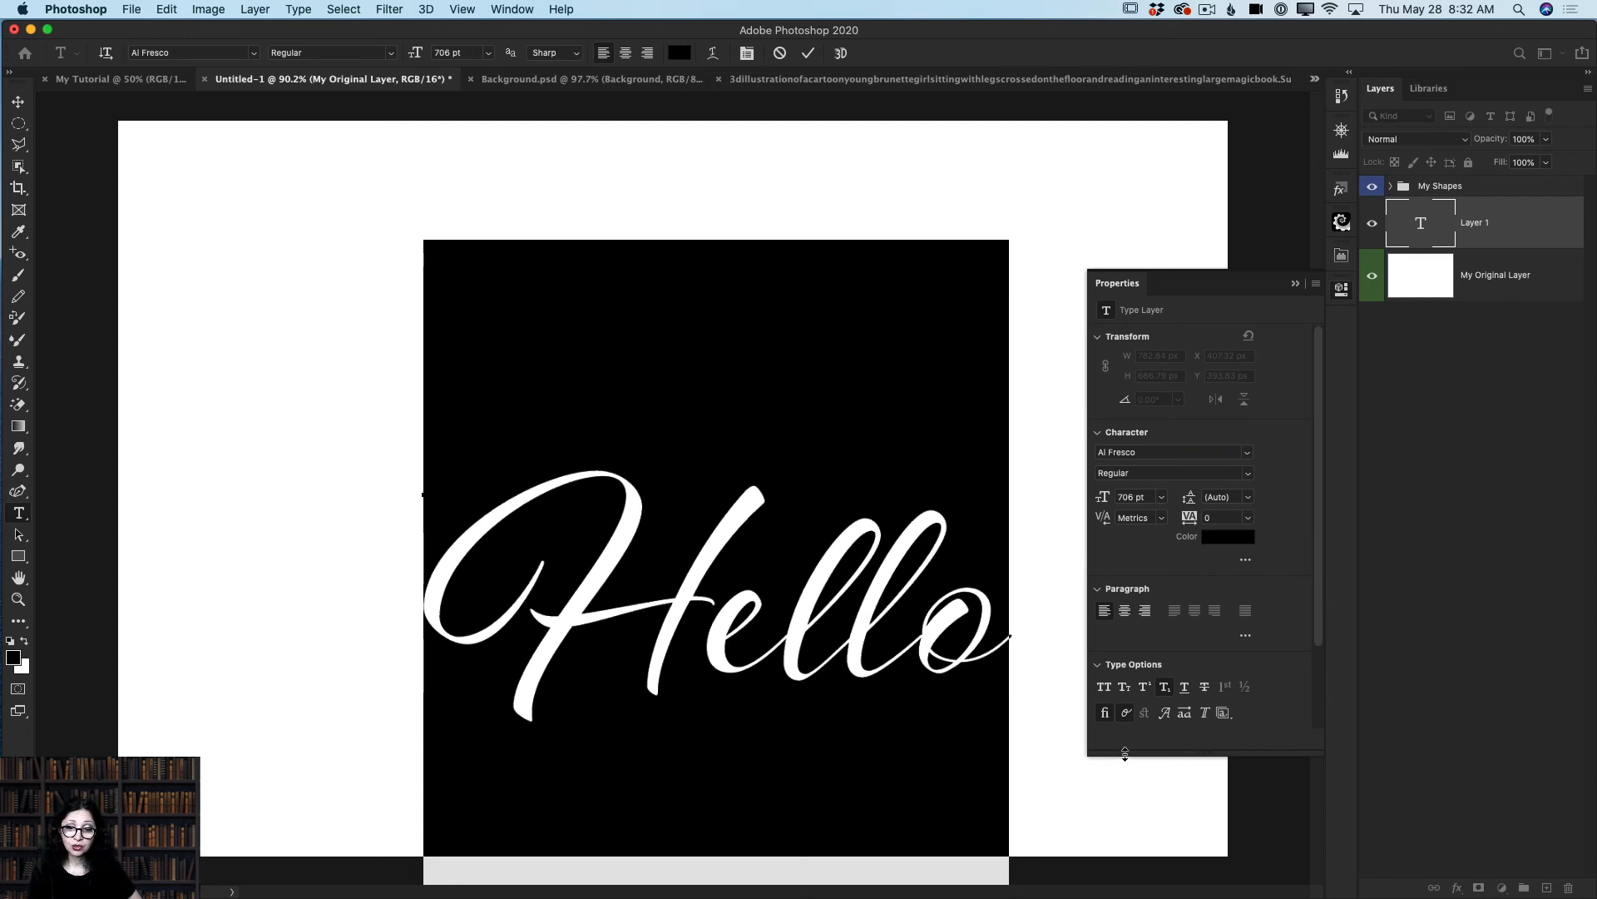
# Step: Enlarge the type properties display and set the text color of "Hello" to red fd0707
pyautogui.moveTo(1089, 753); pyautogui.dragTo(1091, 836)
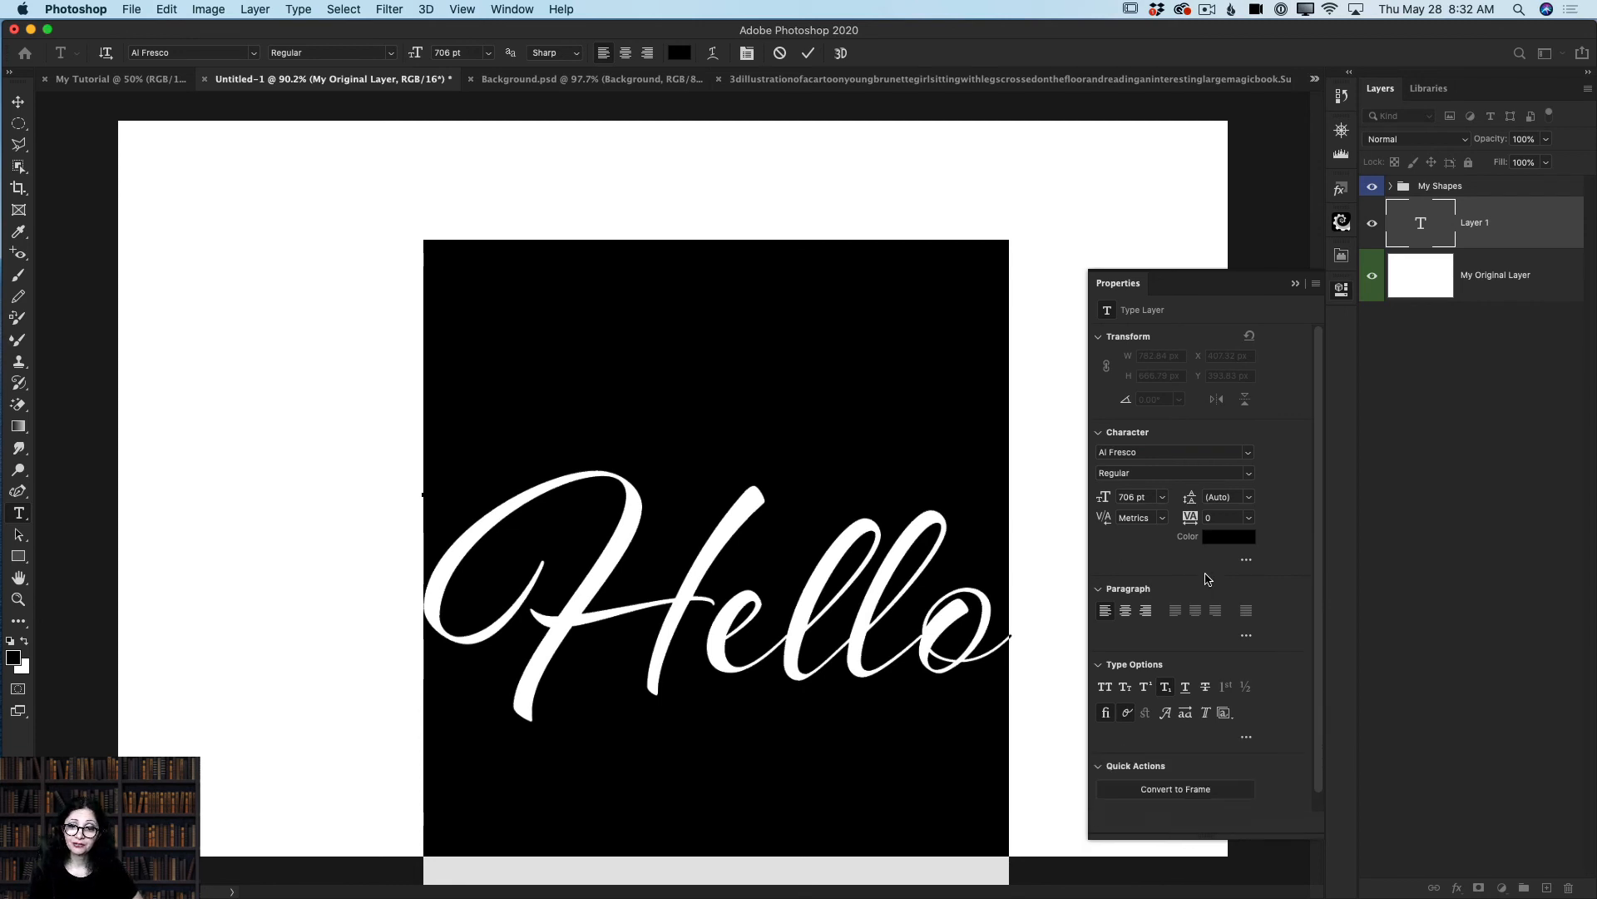
pyautogui.click(1222, 540)
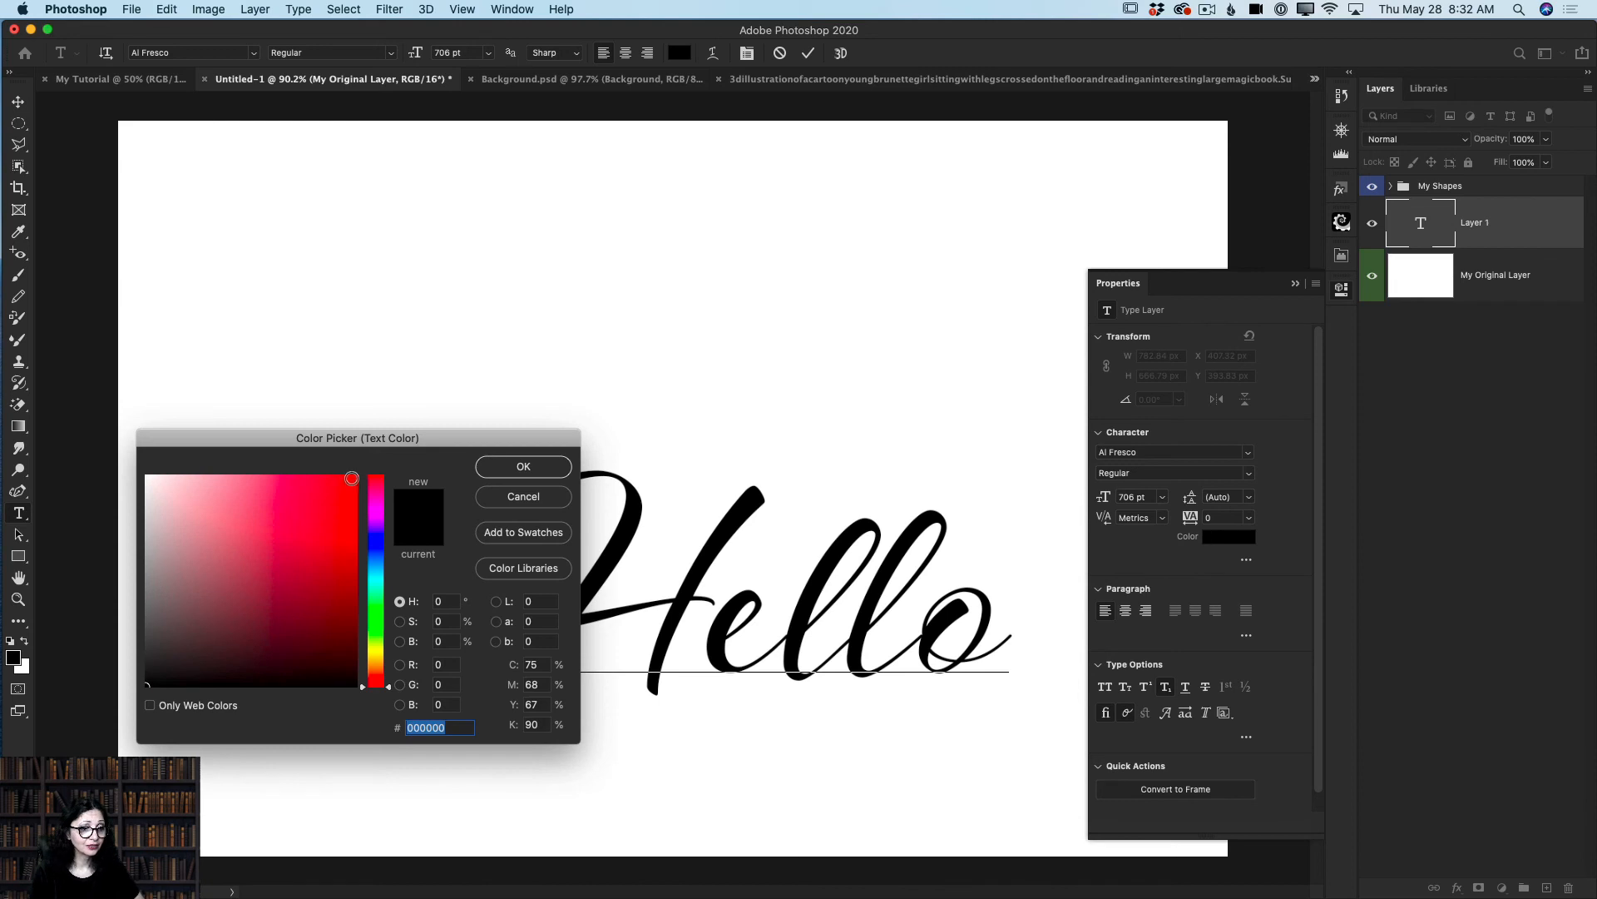
pyautogui.click(356, 483)
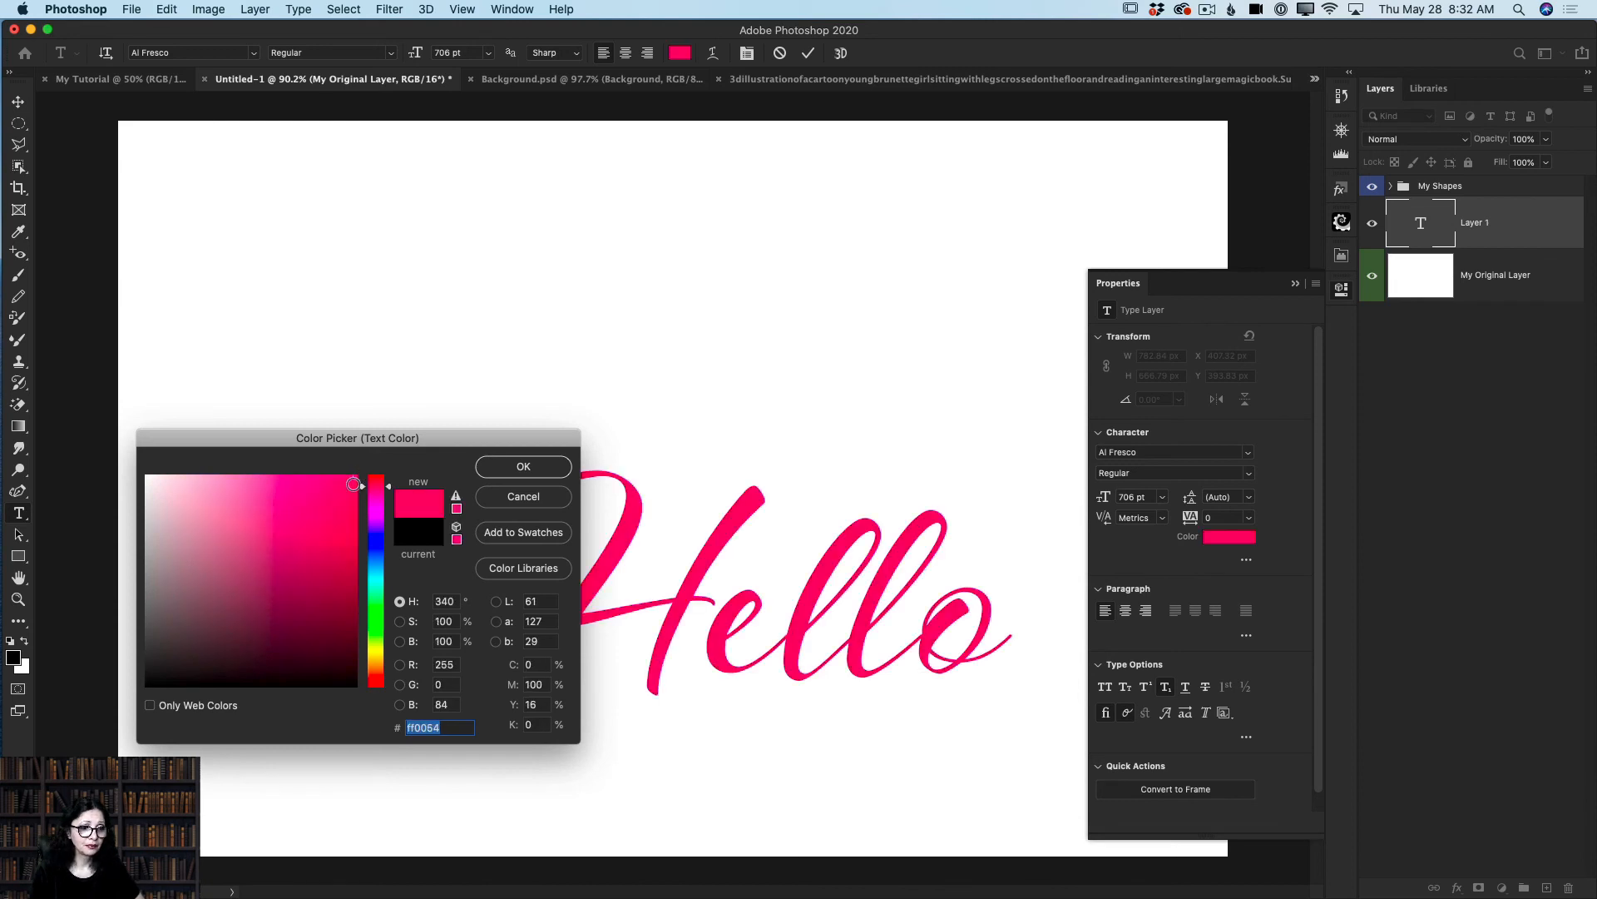
pyautogui.click(379, 476)
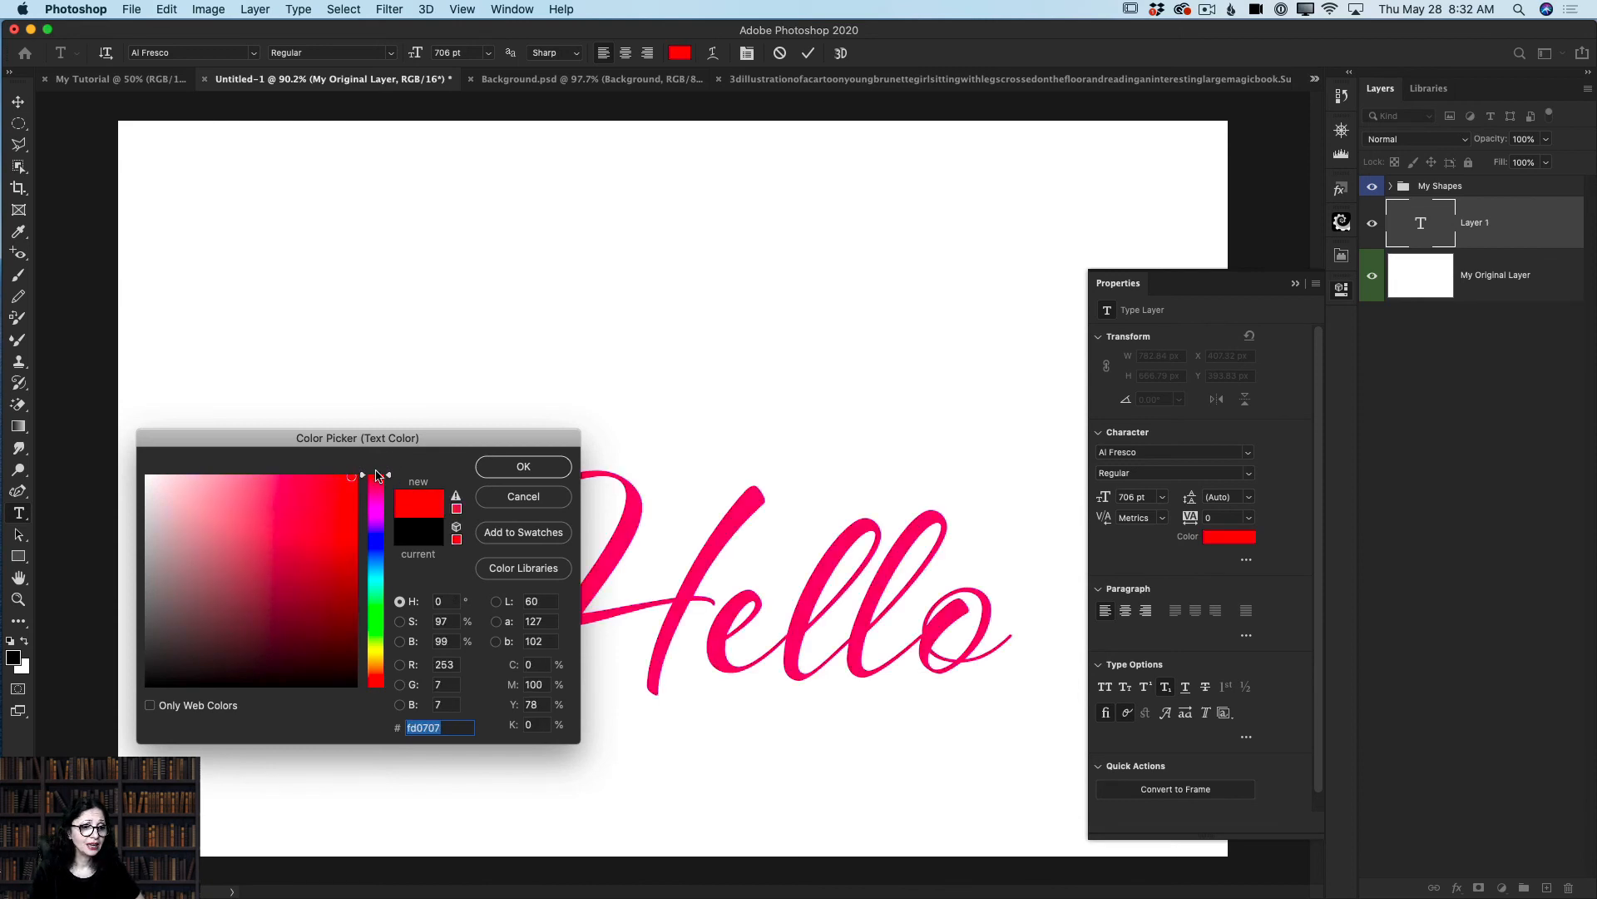
pyautogui.click(527, 466)
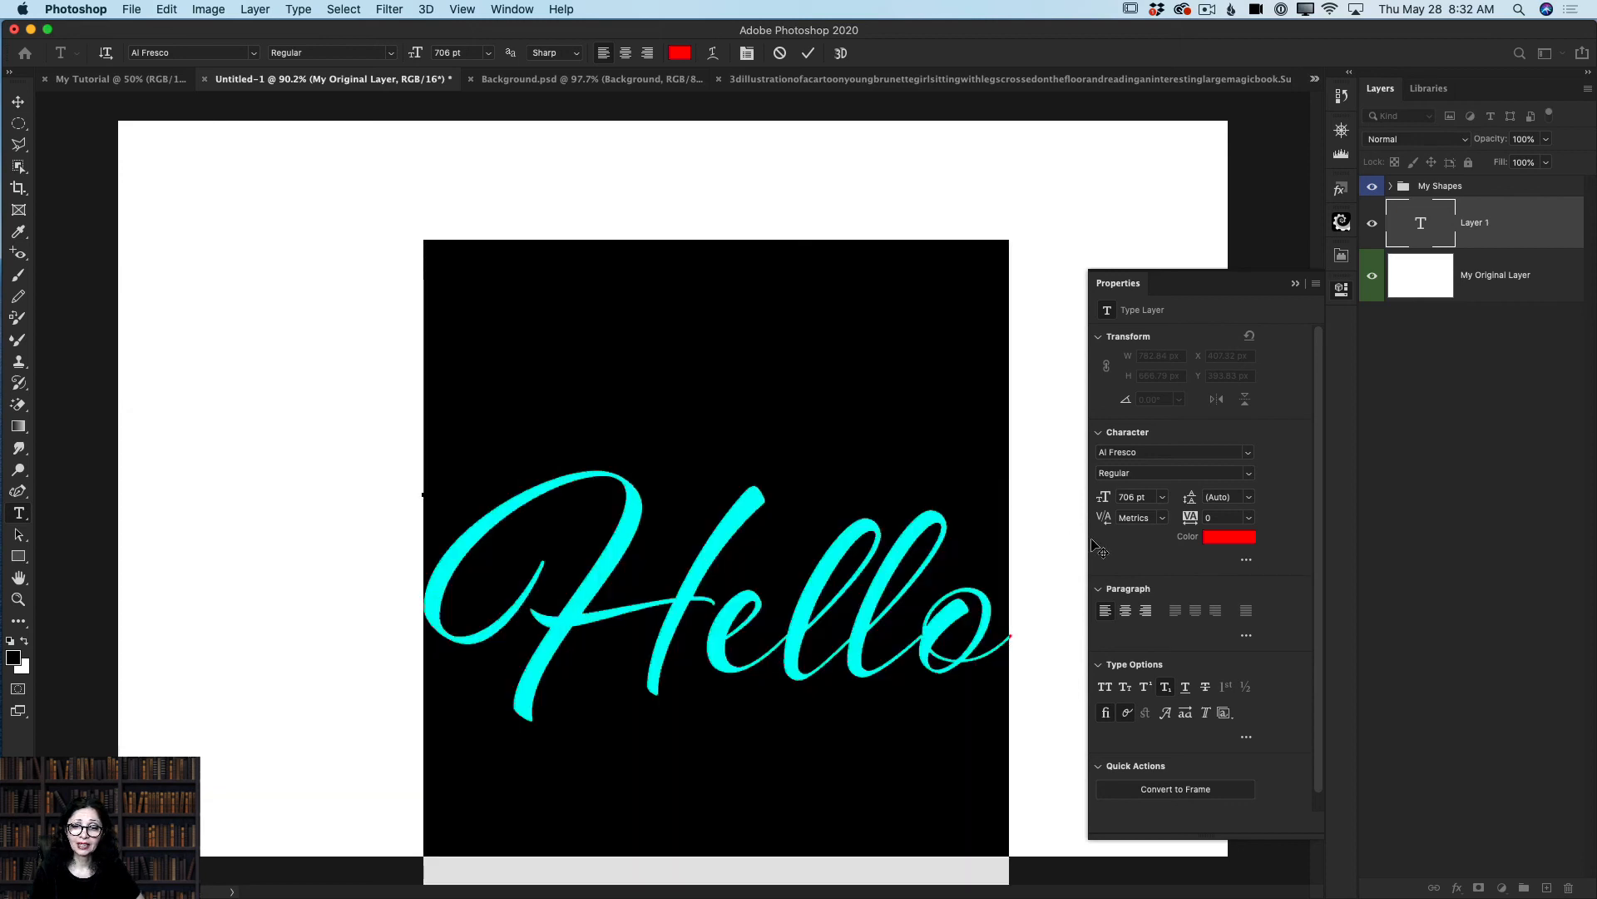
# Step: Check the additional character options and move the "Hello" text up the canvas to about X 372 px, Y 169 px
pyautogui.click(1246, 560)
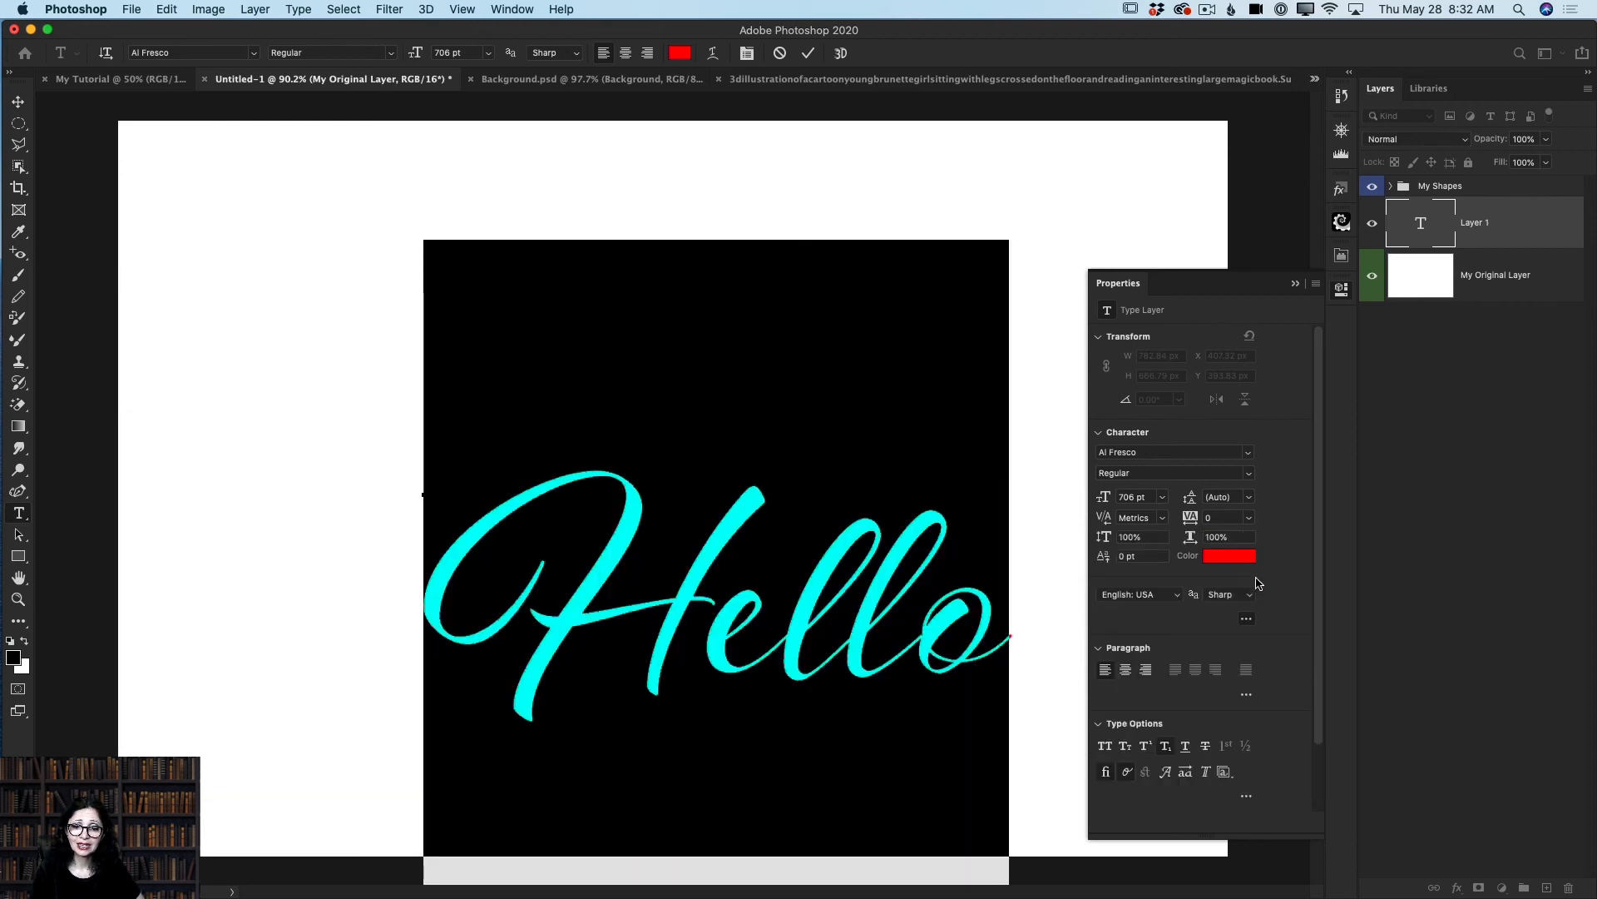
pyautogui.click(1246, 619)
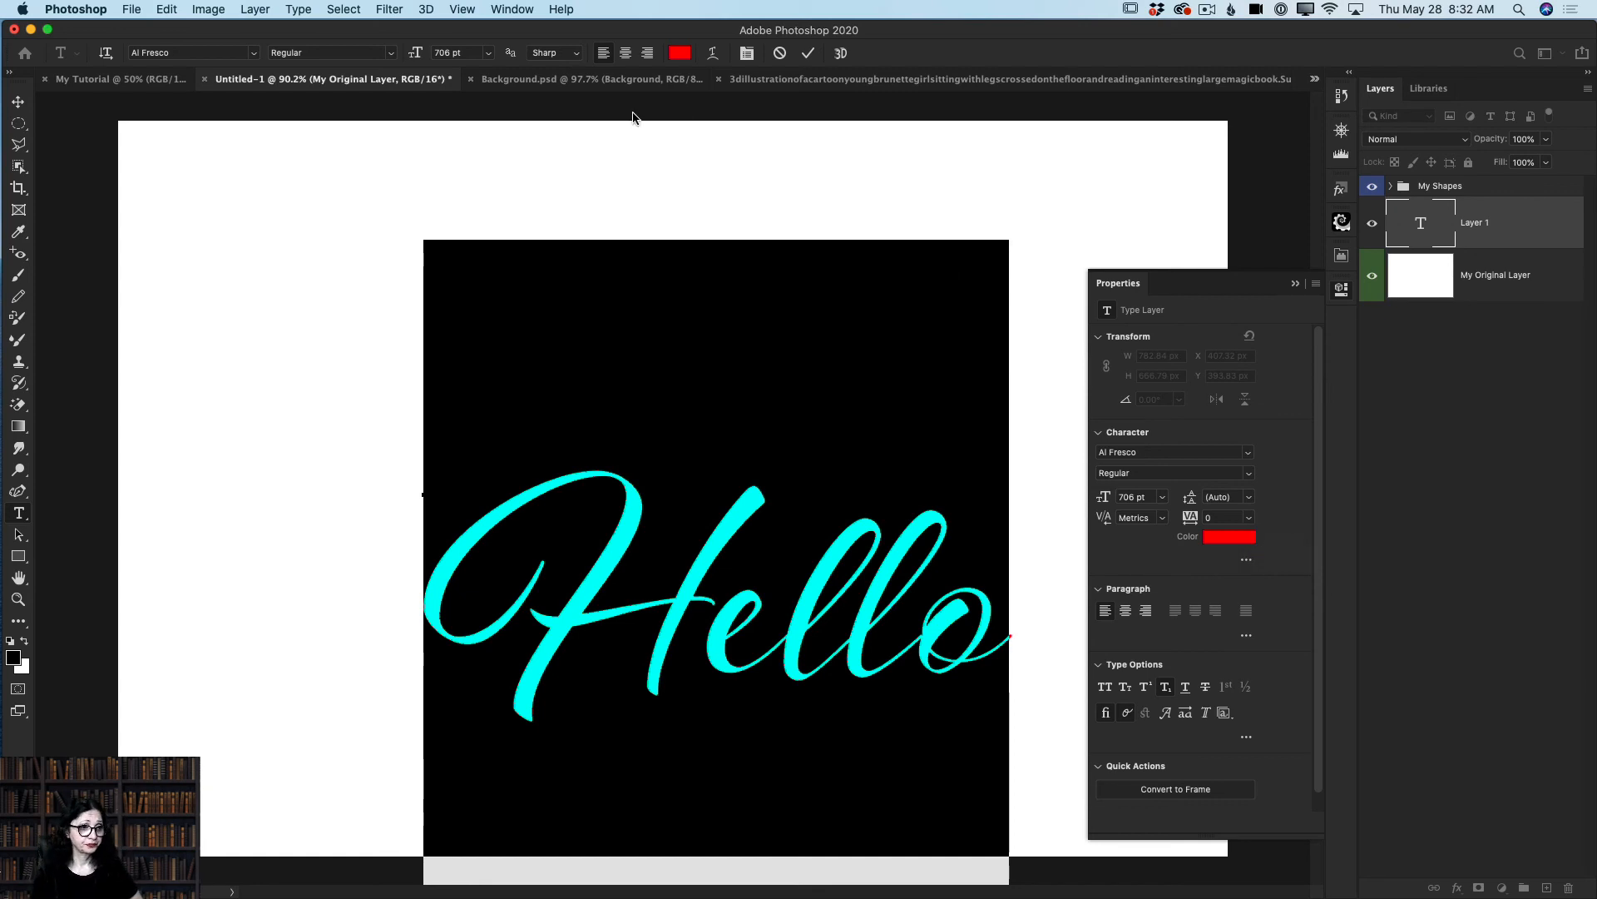
pyautogui.click(17, 101)
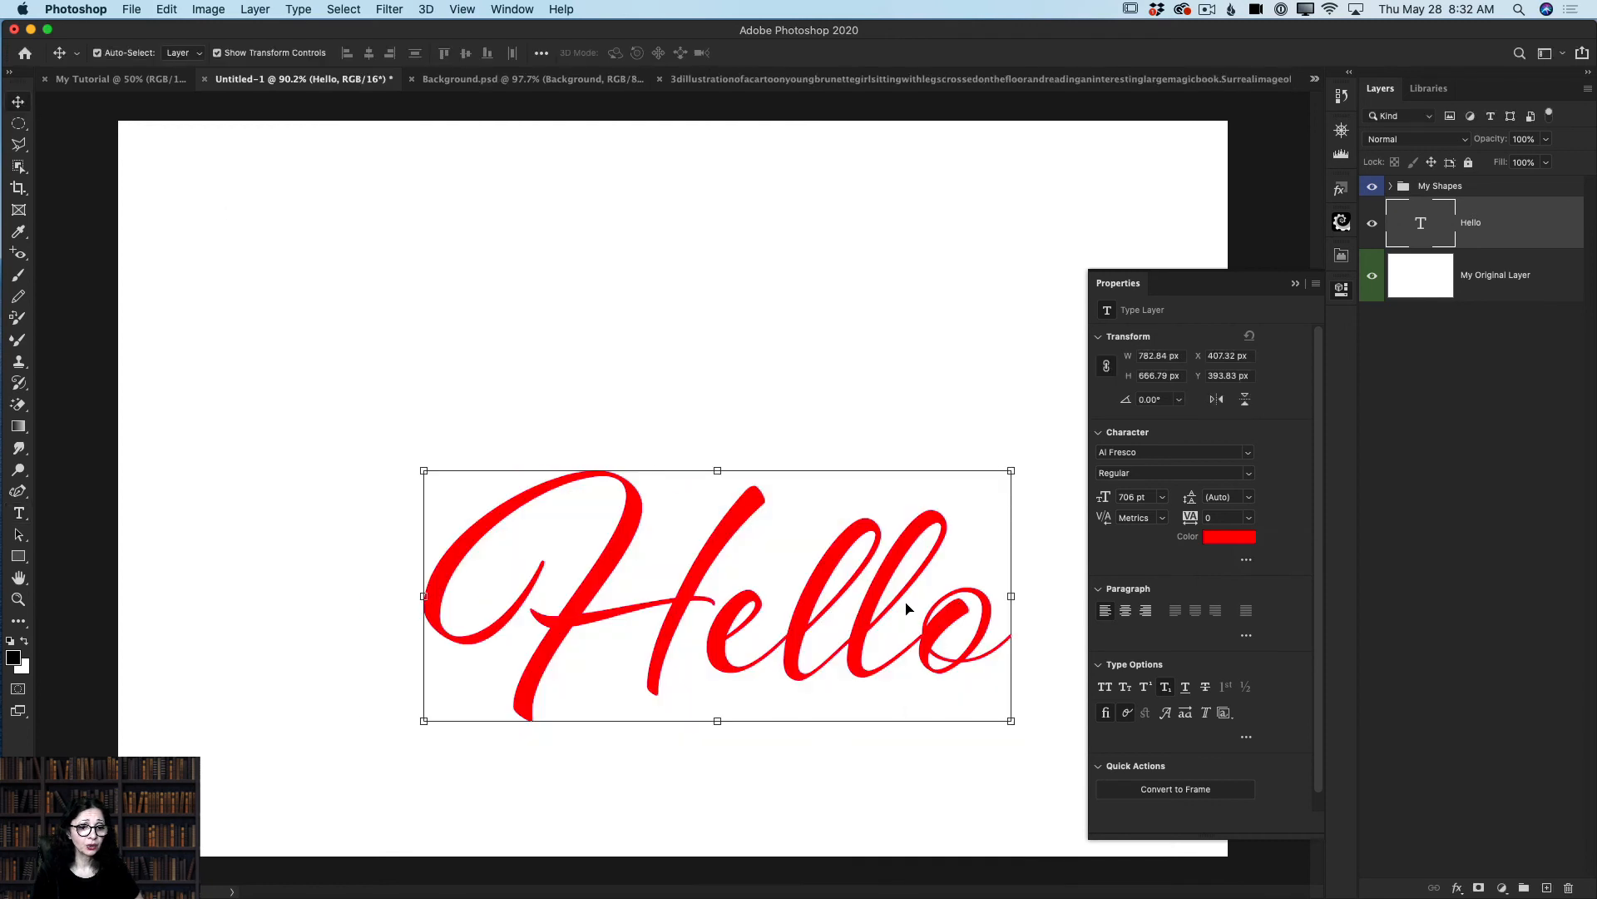
pyautogui.moveTo(745, 511); pyautogui.dragTo(715, 344)
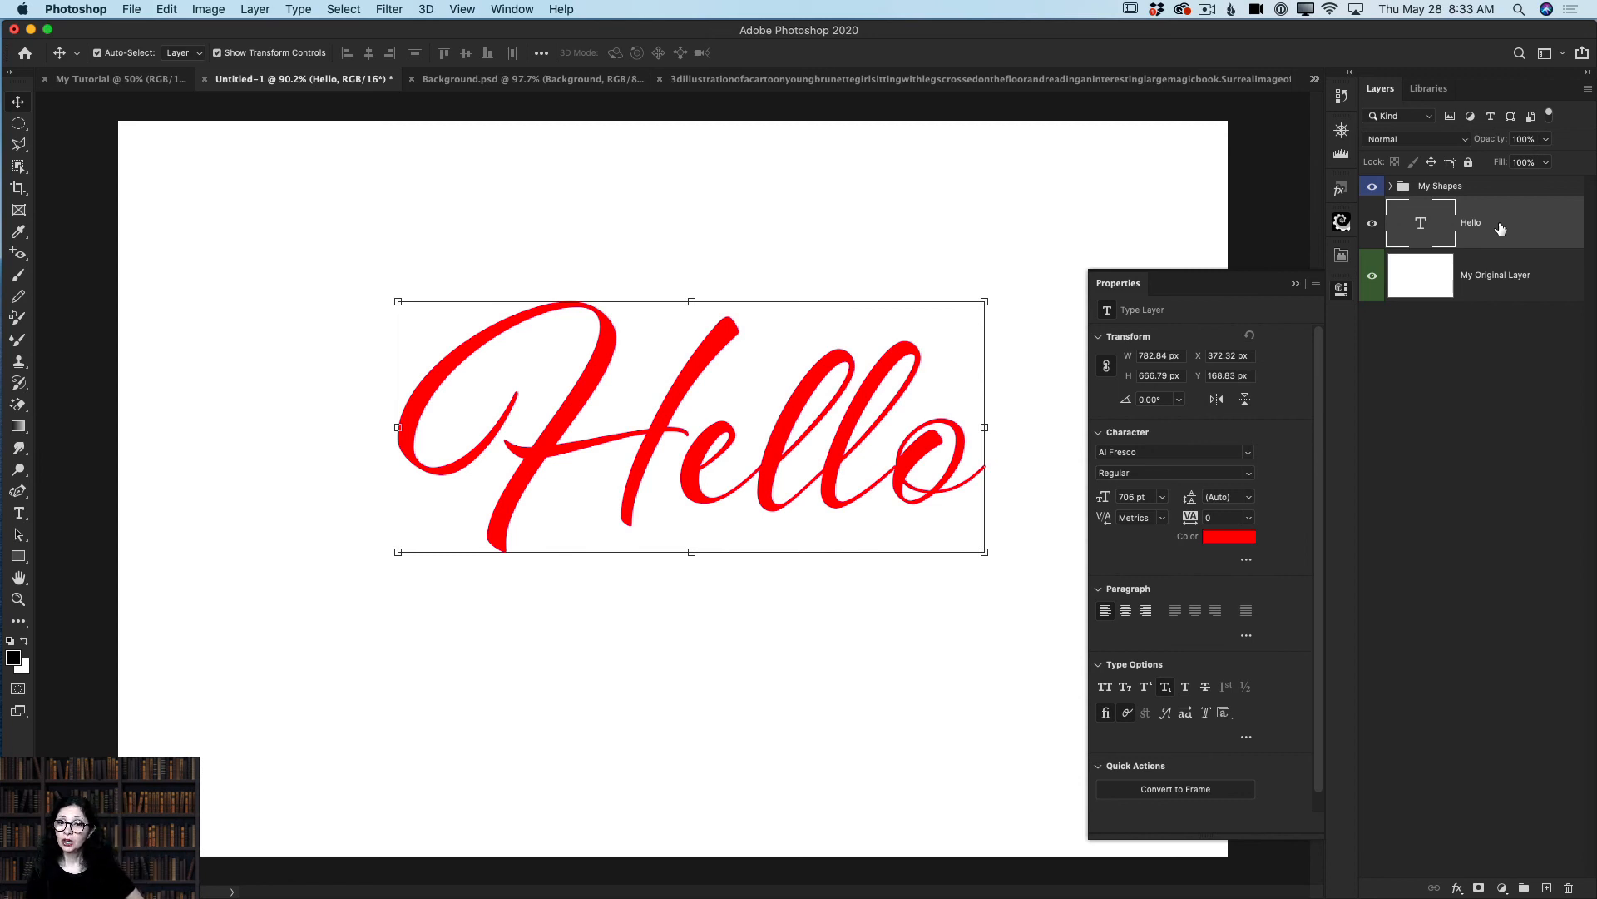
# Step: Add an outside Stroke effect in blue 0707fa to the Hello layer and make the stroke slightly thinner
pyautogui.click(1458, 887)
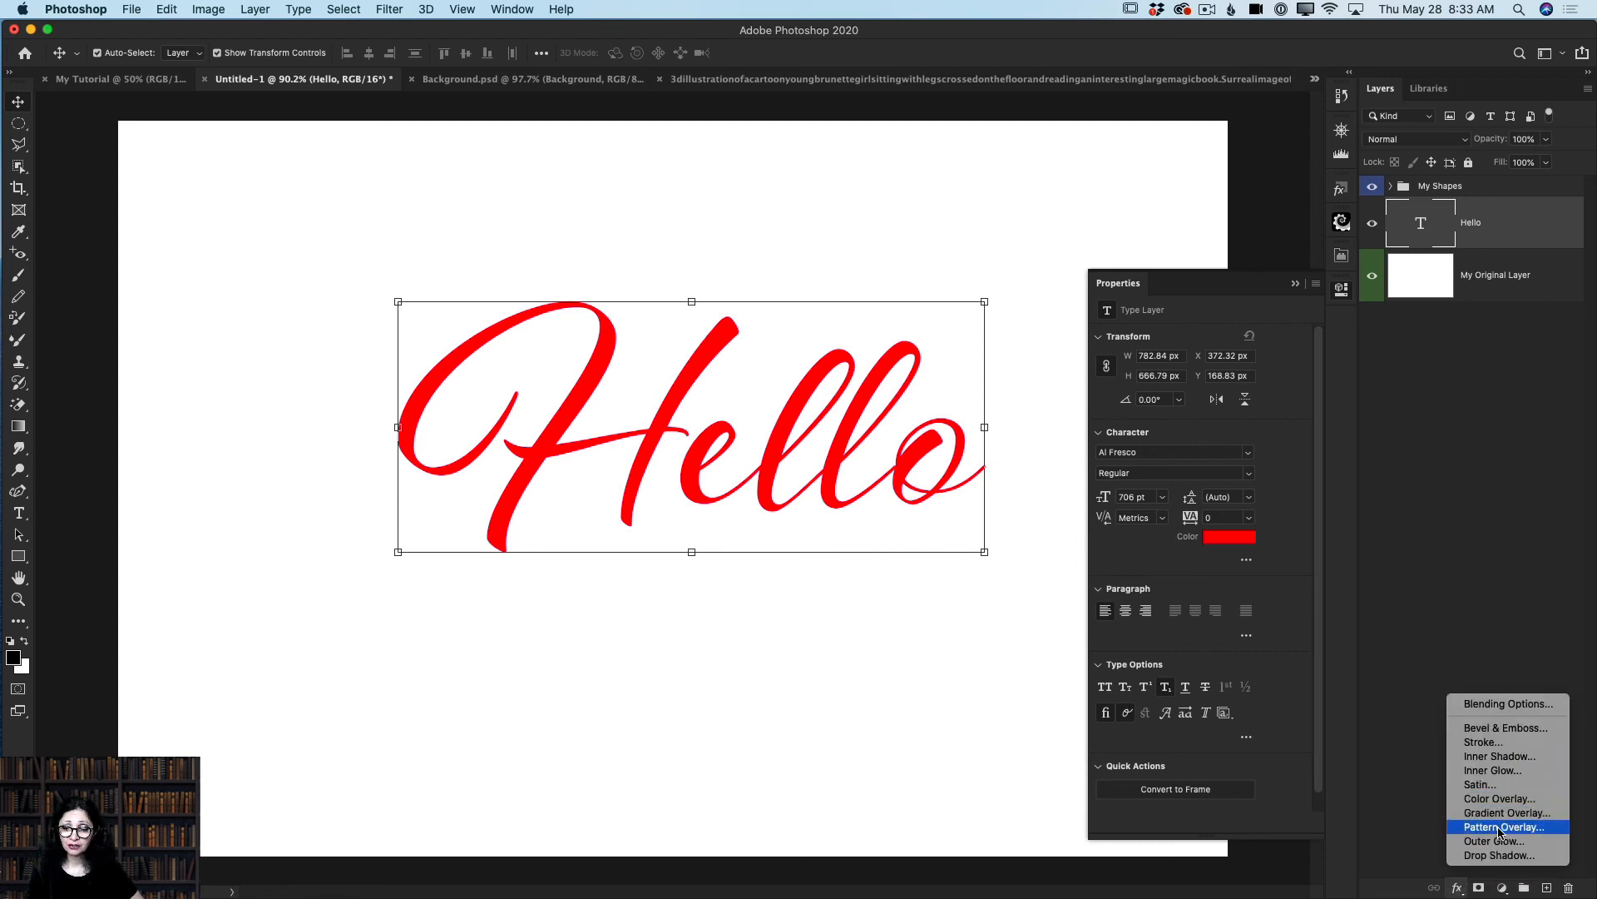
pyautogui.click(1489, 748)
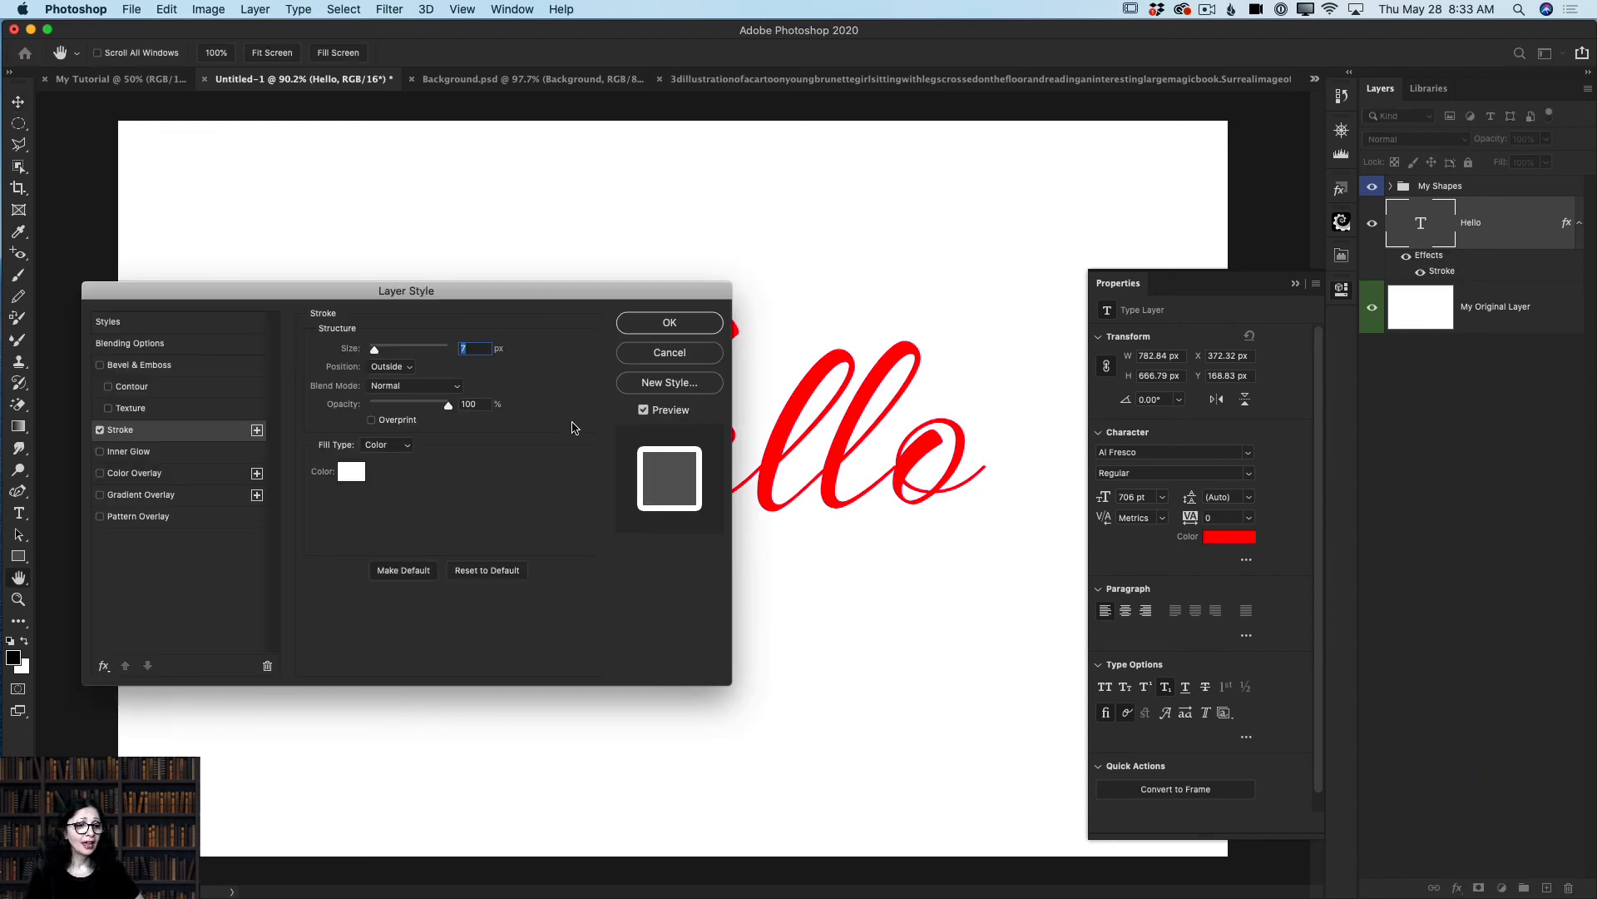
pyautogui.click(364, 484)
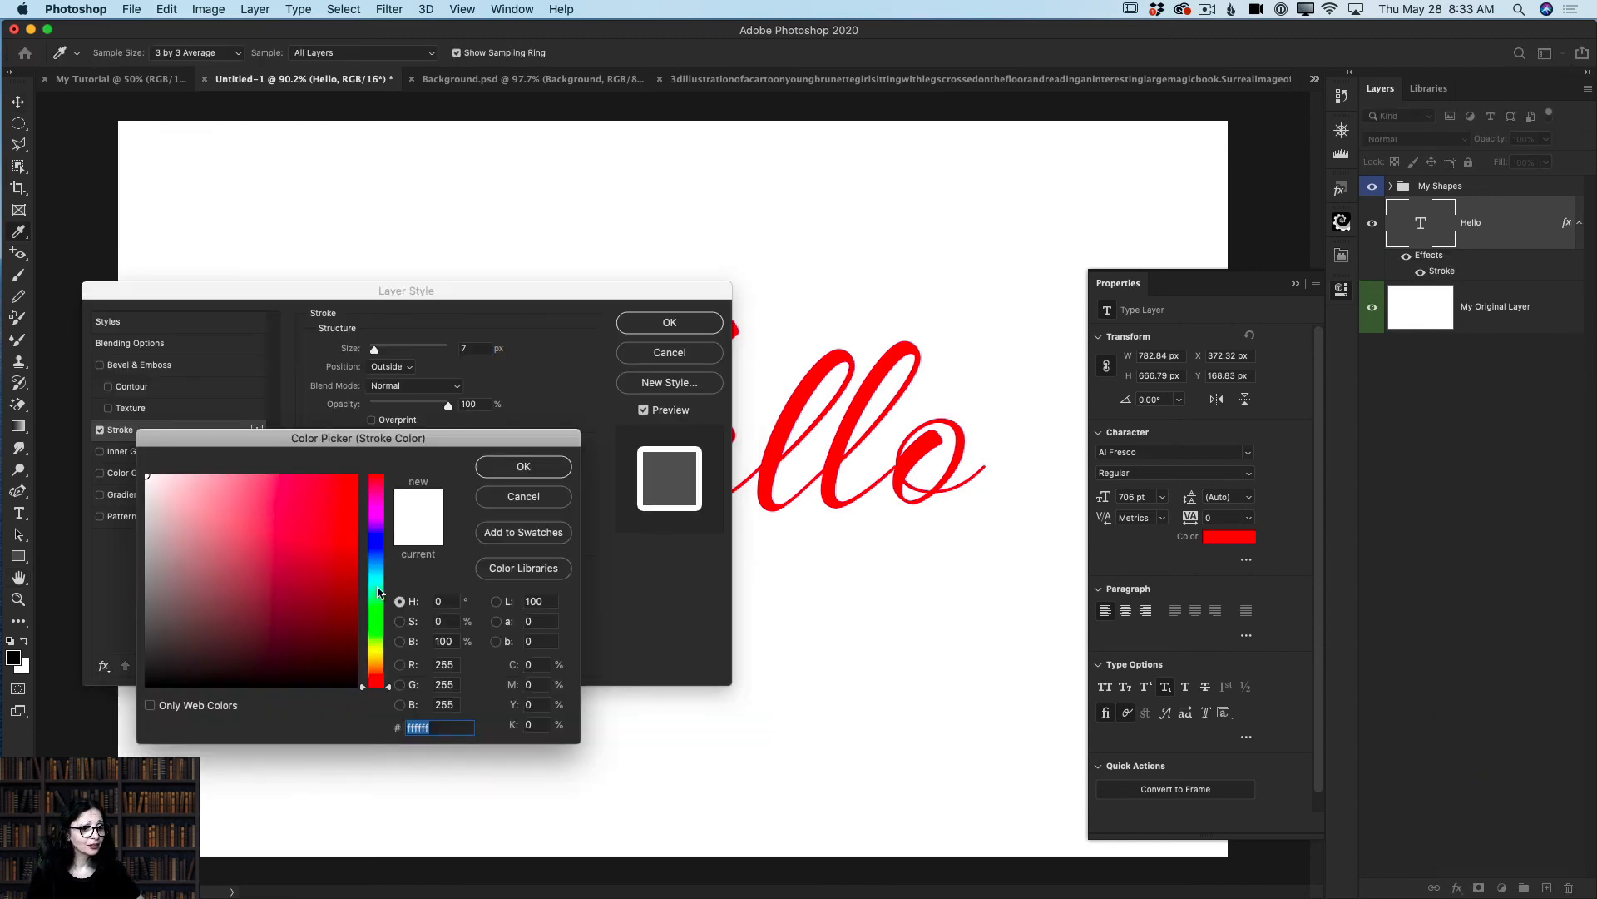
pyautogui.click(378, 545)
pyautogui.moveTo(342, 501); pyautogui.dragTo(359, 479)
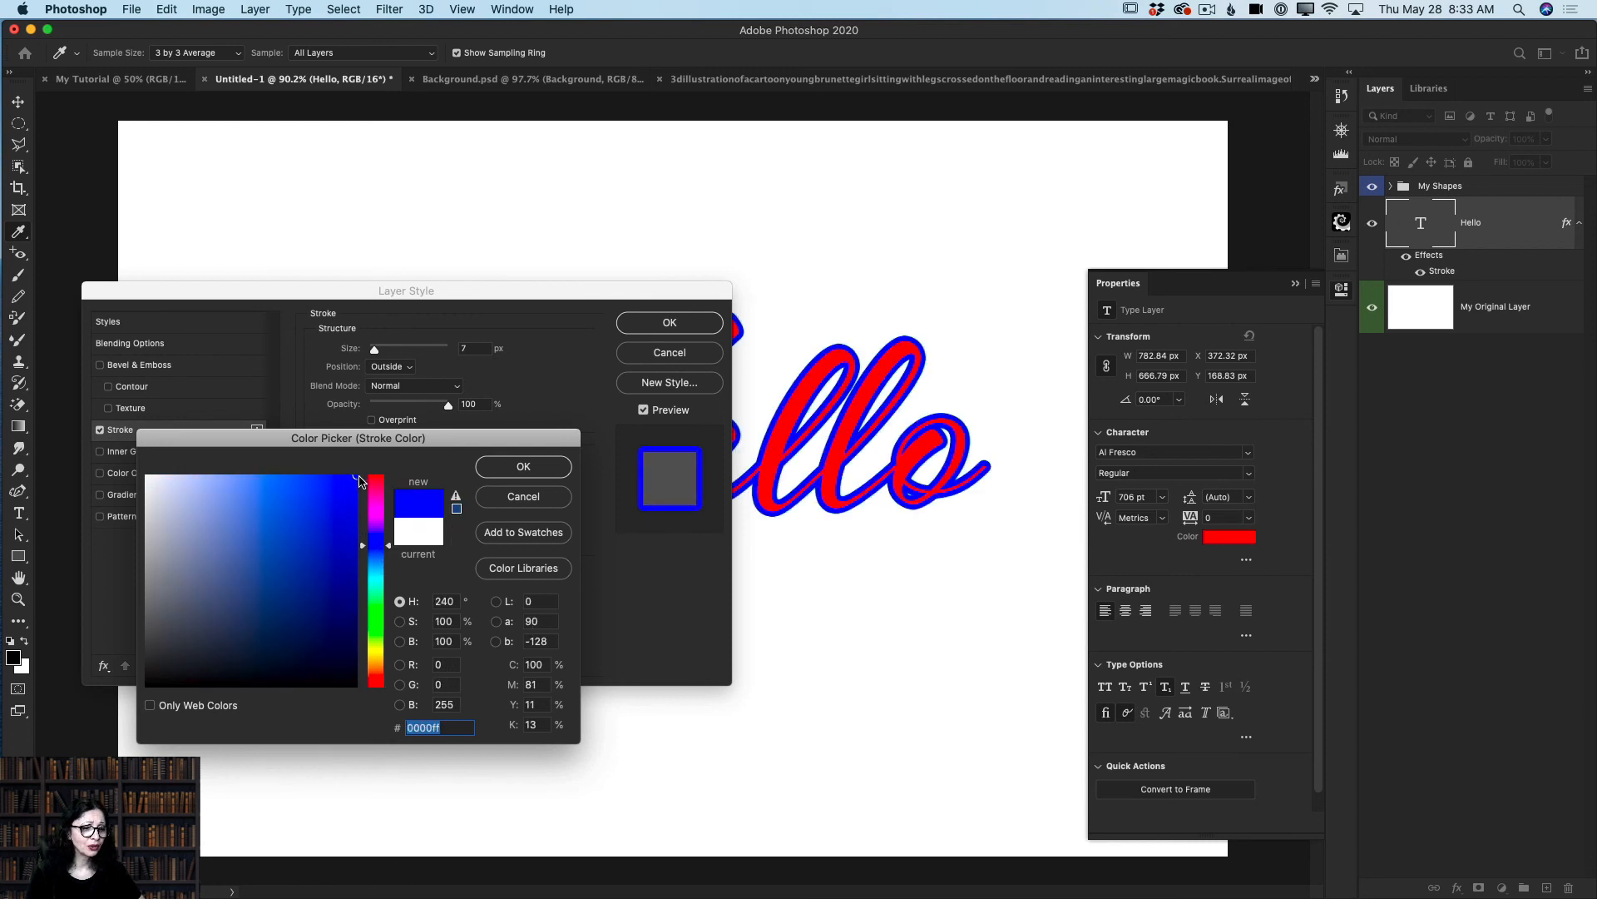
pyautogui.click(356, 477)
pyautogui.click(352, 479)
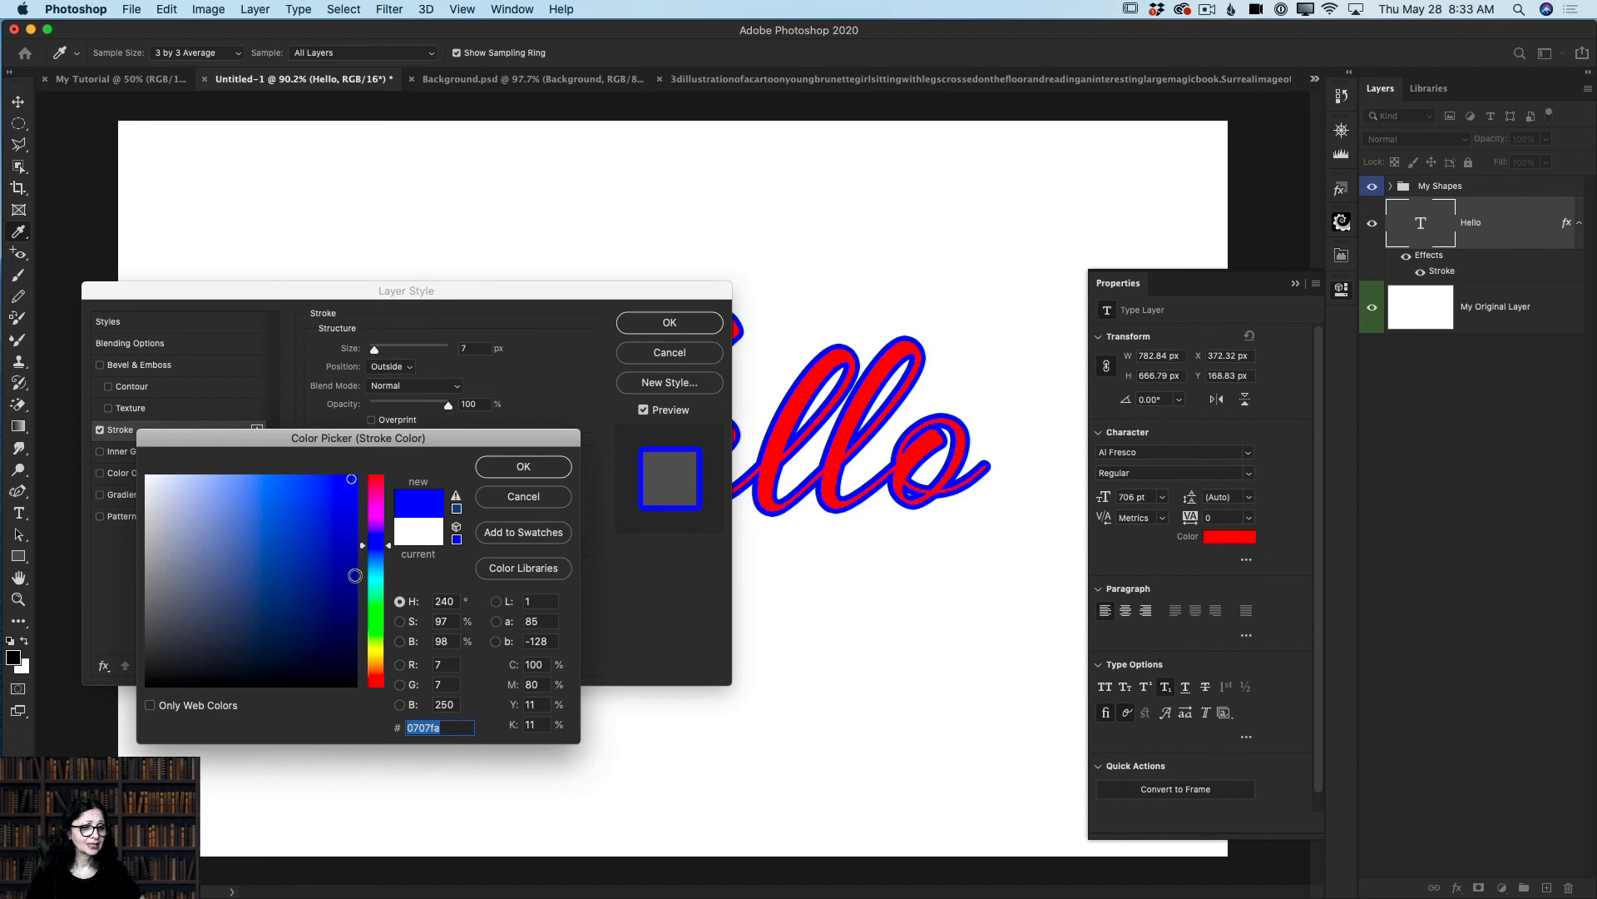
pyautogui.click(511, 469)
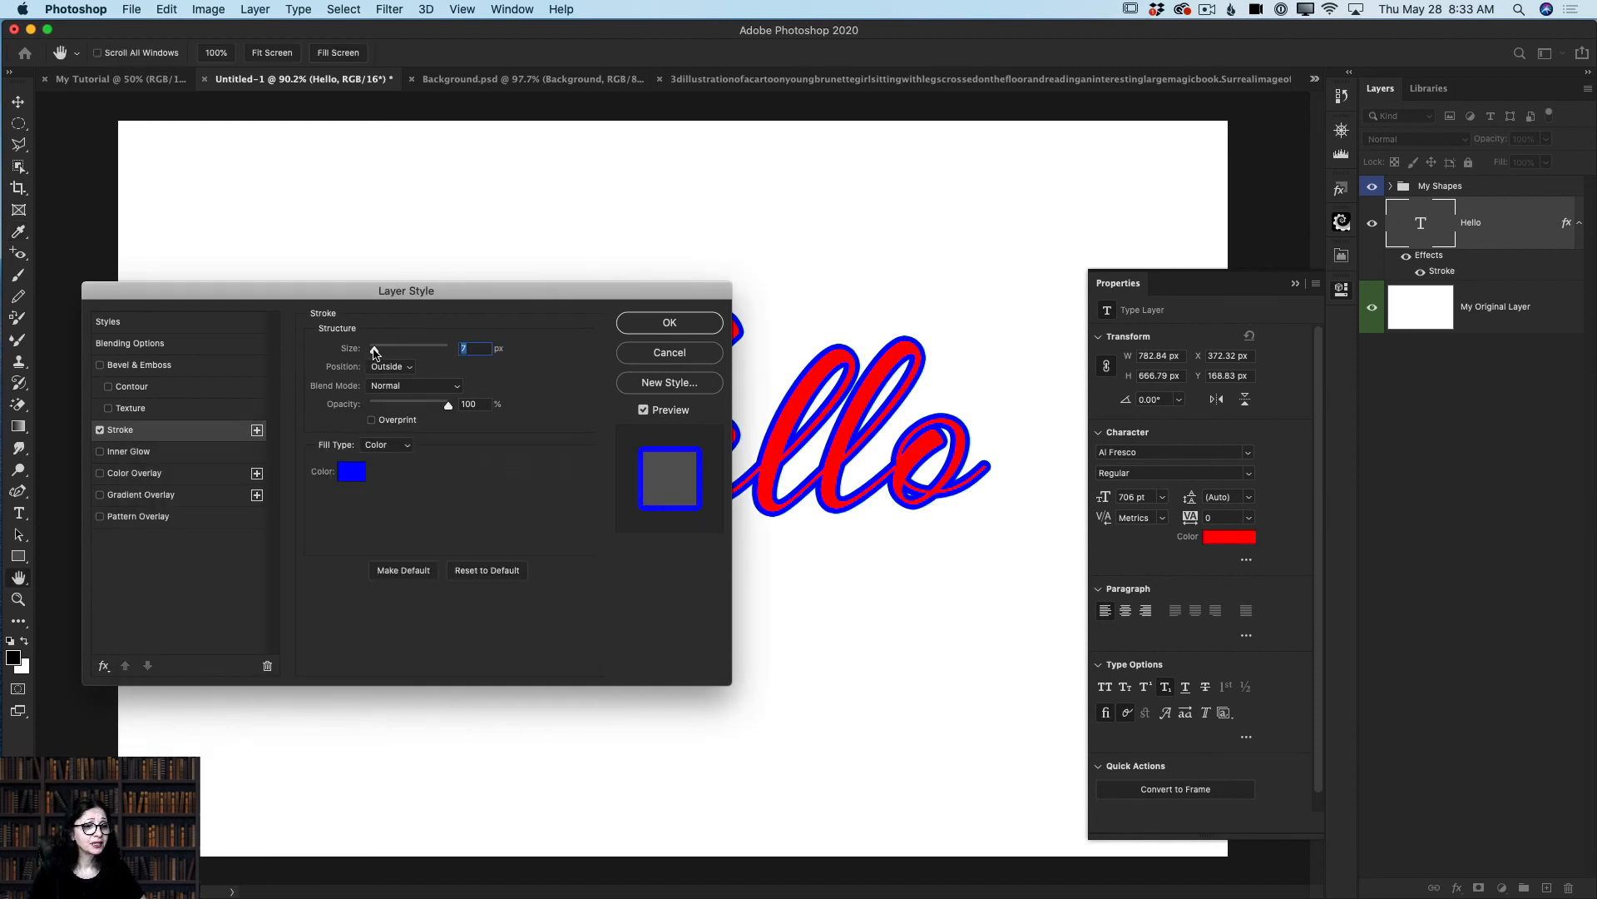
pyautogui.moveTo(374, 348); pyautogui.dragTo(372, 349)
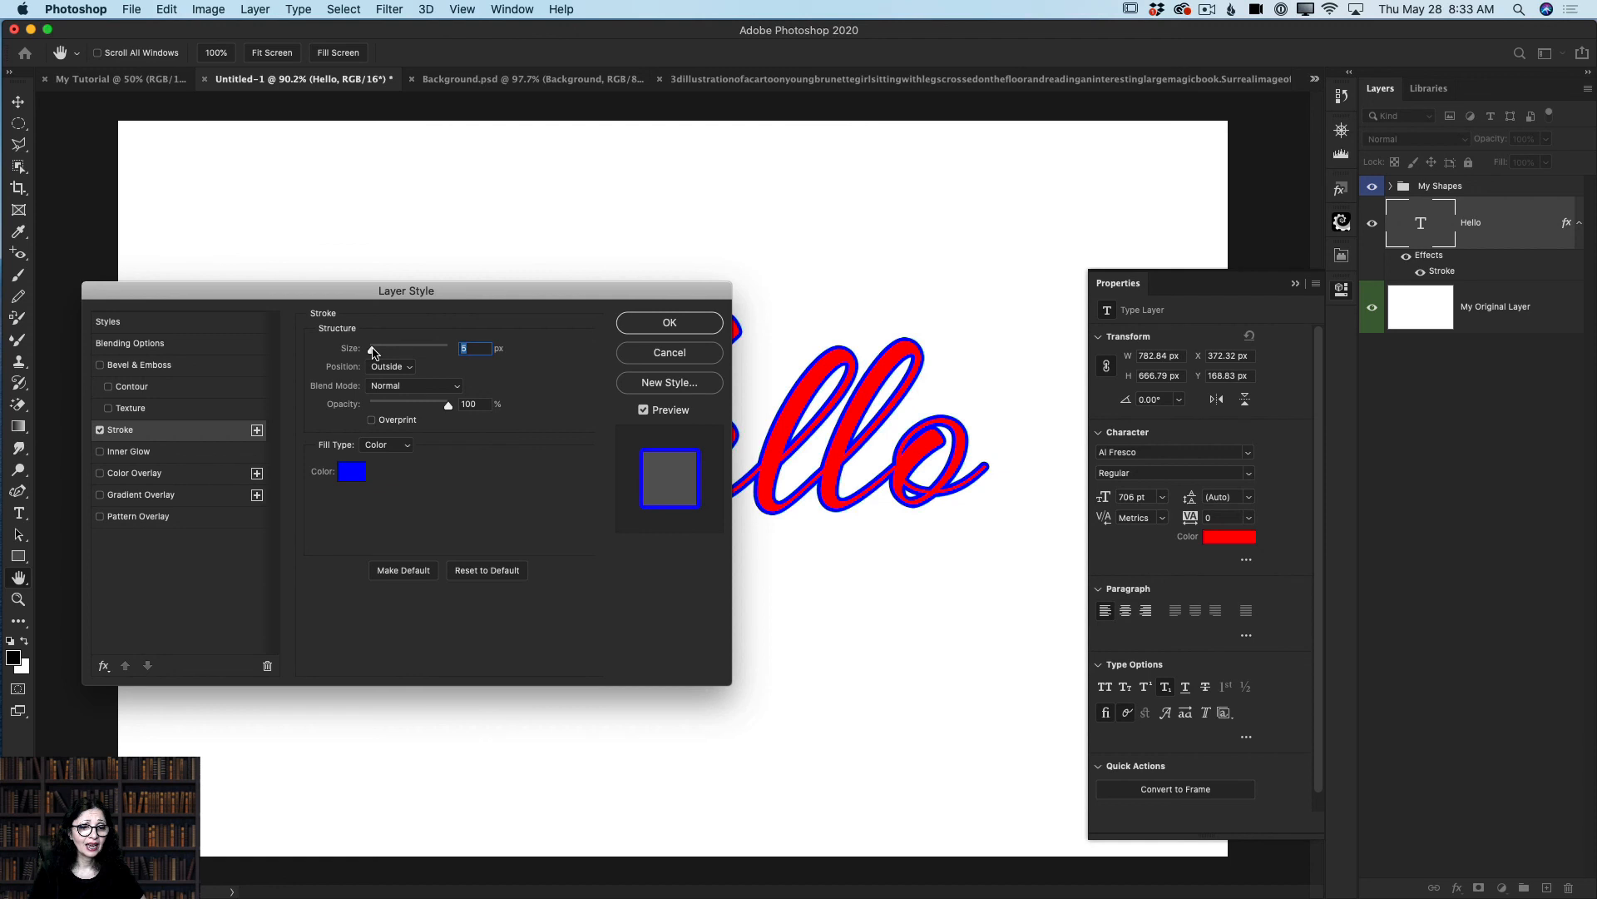
# Step: Change the stroke's fill type to Gradient with the pink-to-orange Pastels preset and apply the layer style
pyautogui.click(393, 446)
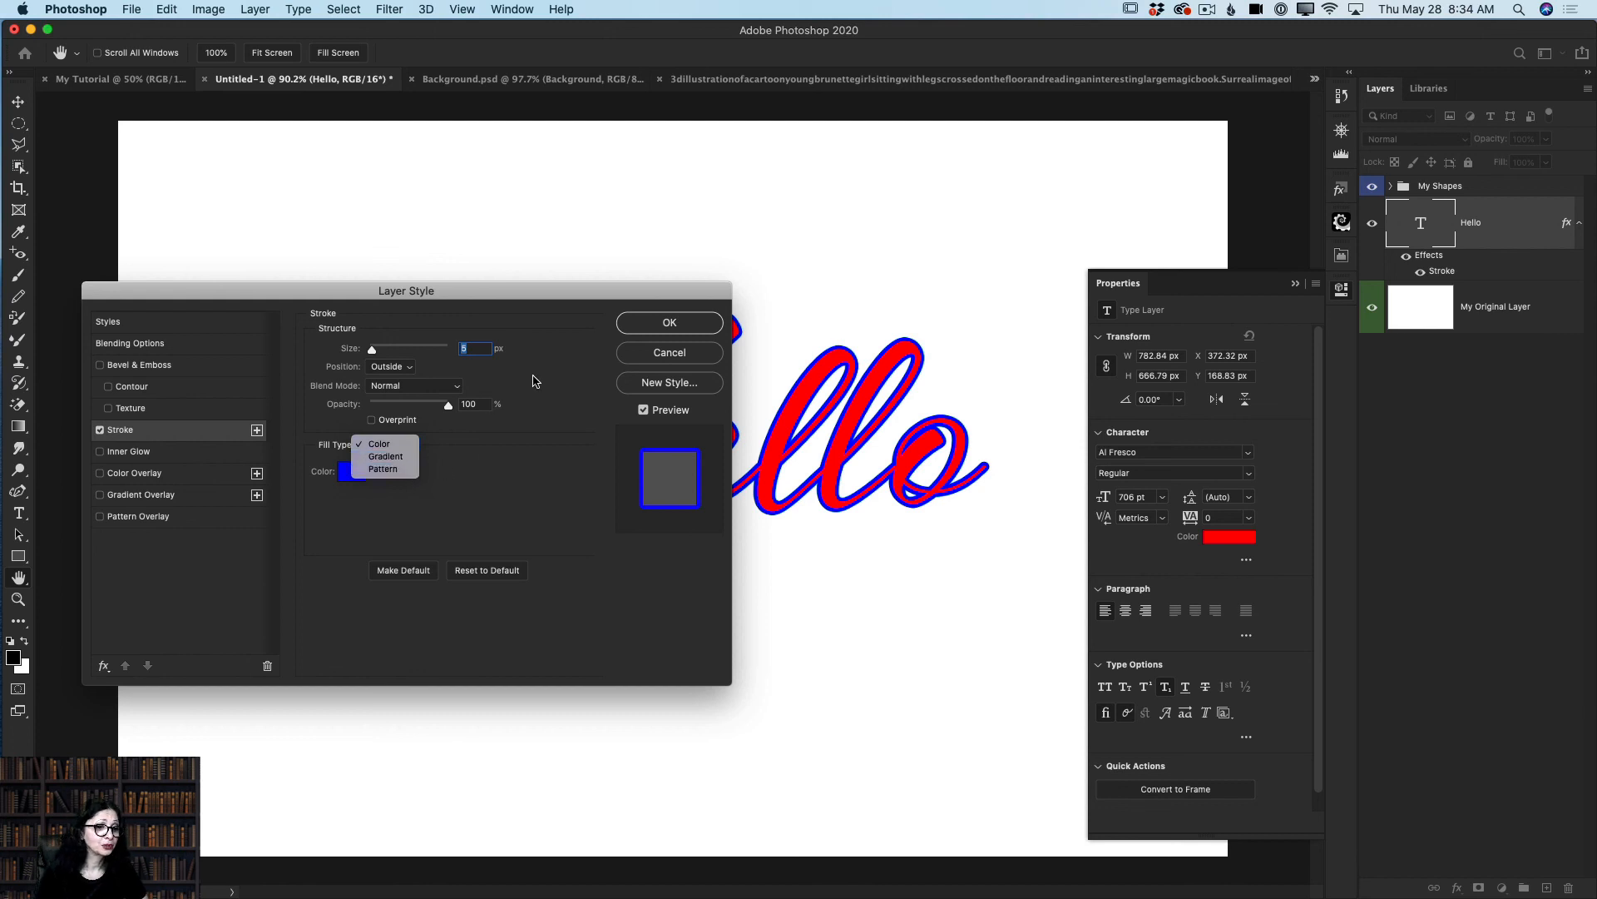
pyautogui.click(398, 459)
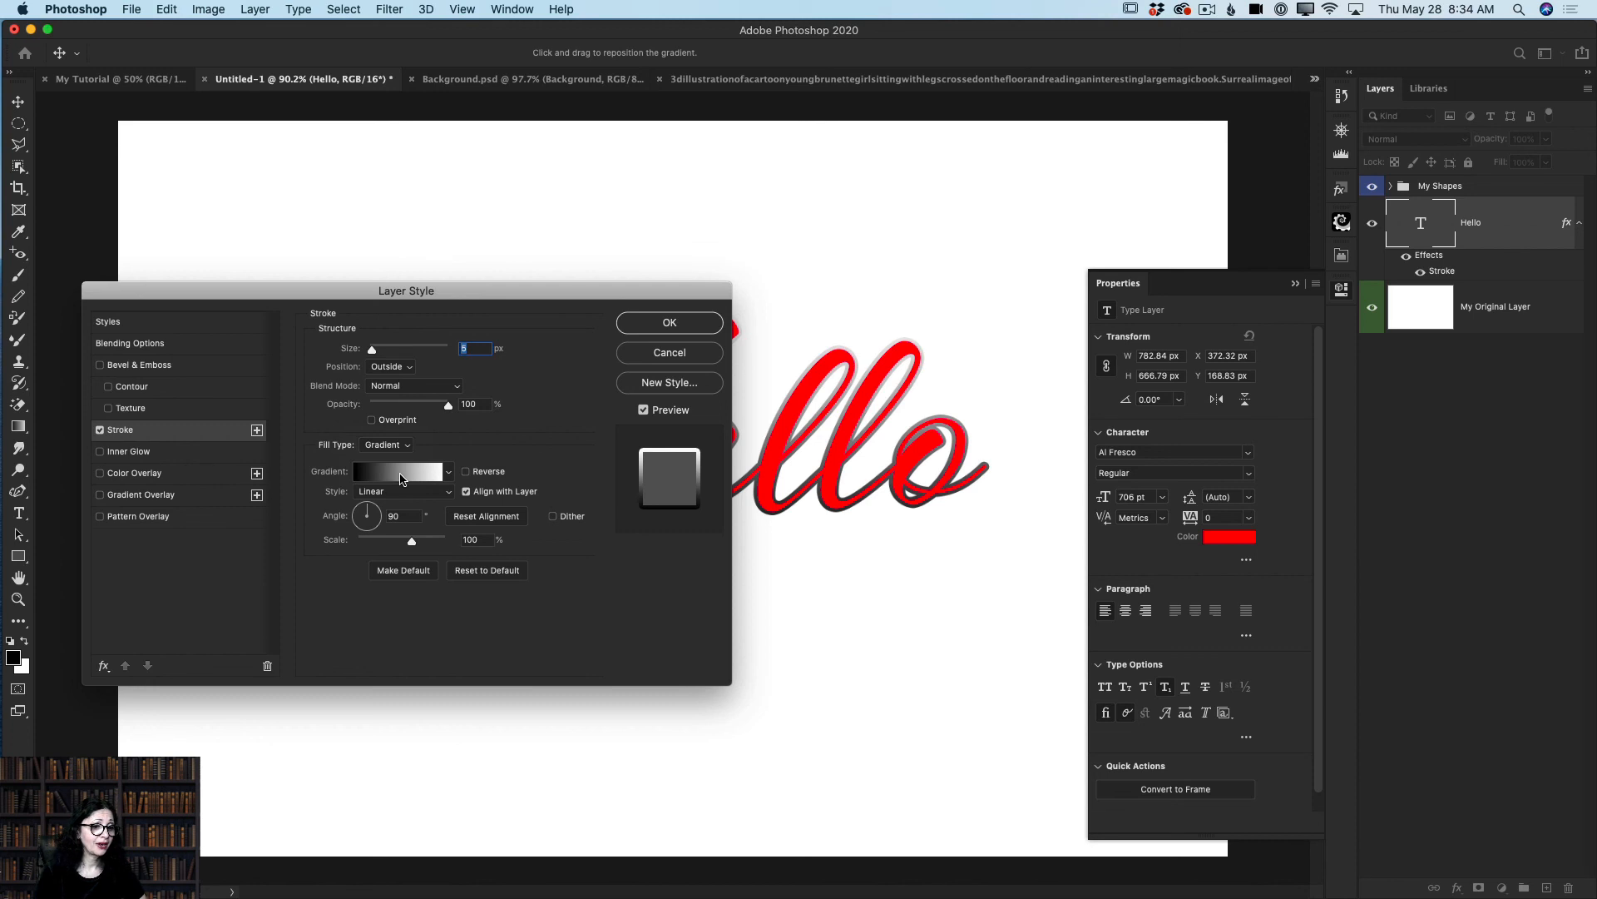
pyautogui.click(400, 477)
pyautogui.click(676, 158)
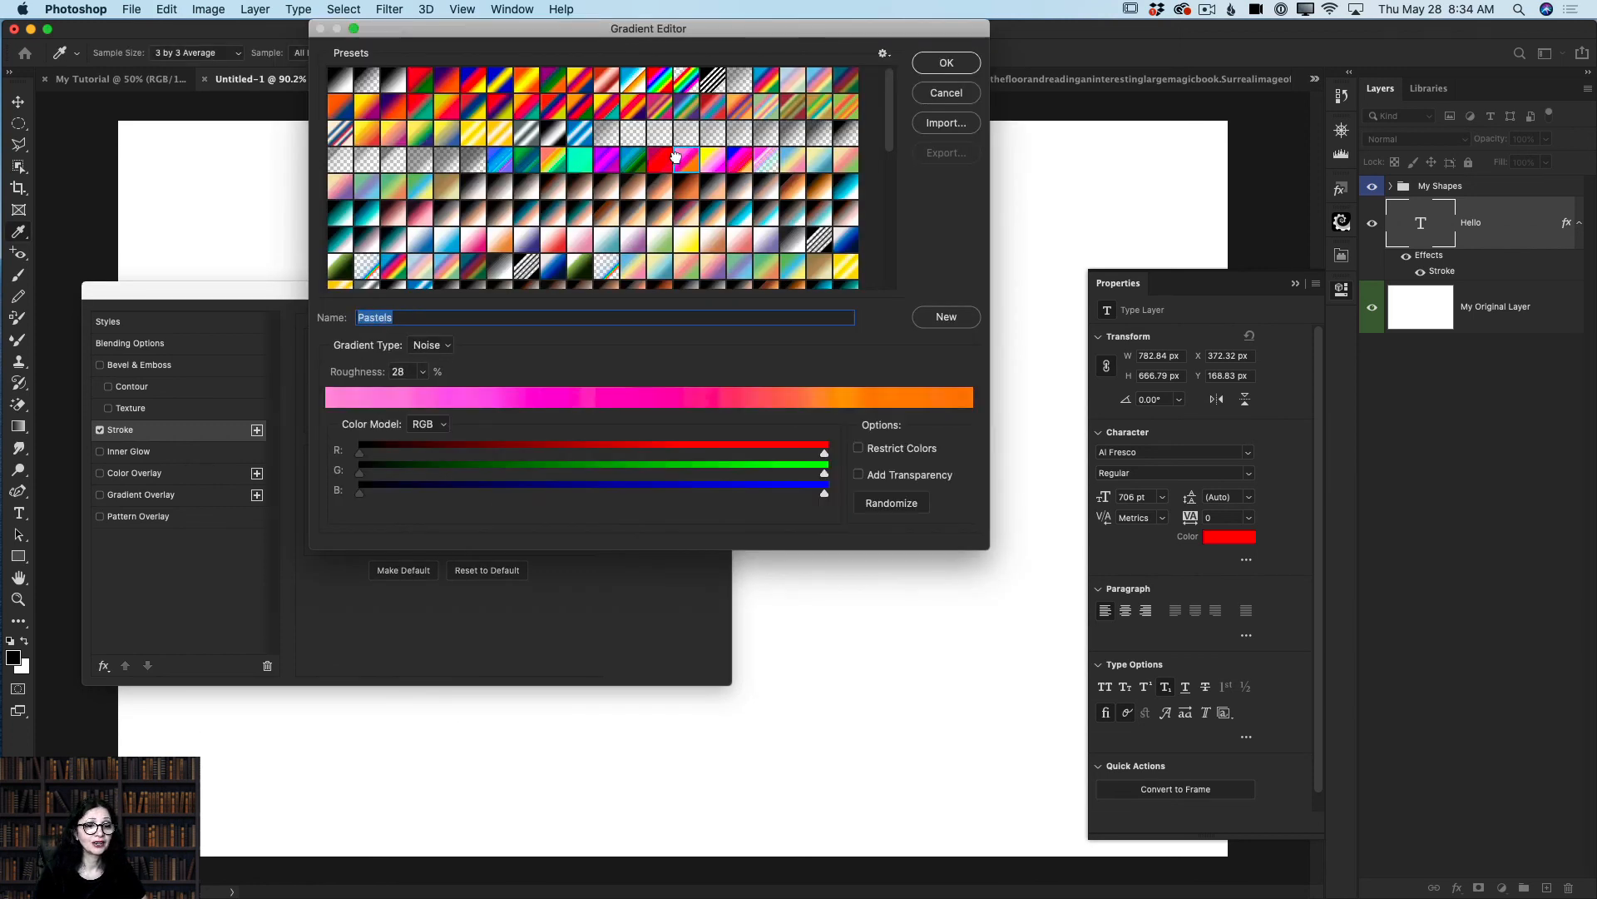
pyautogui.click(934, 64)
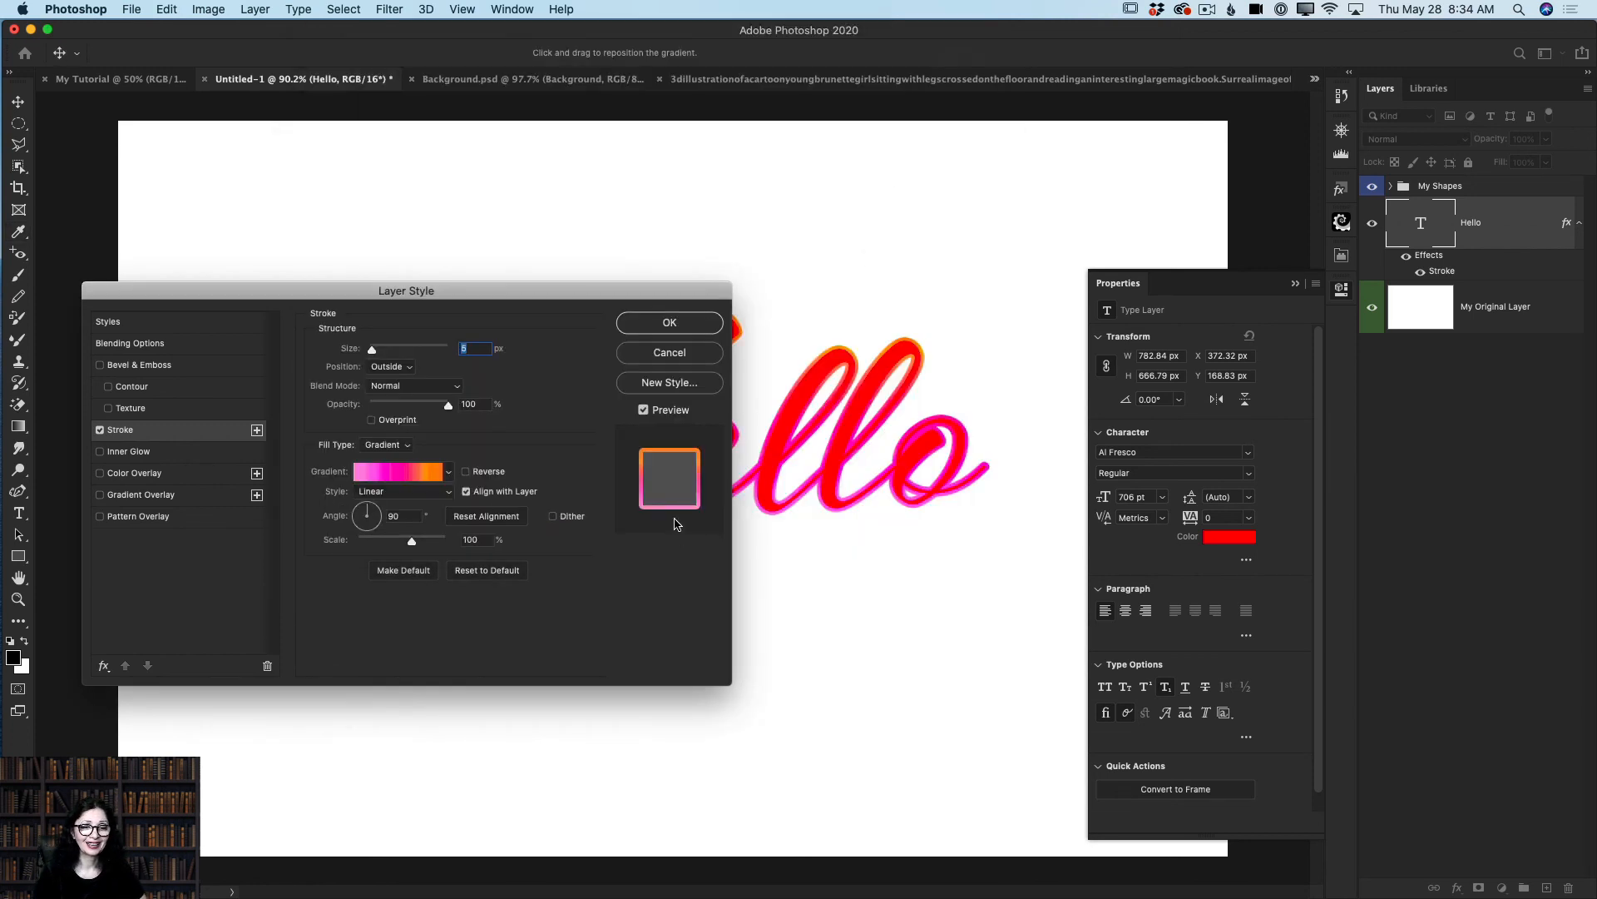
pyautogui.moveTo(619, 299); pyautogui.dragTo(684, 335)
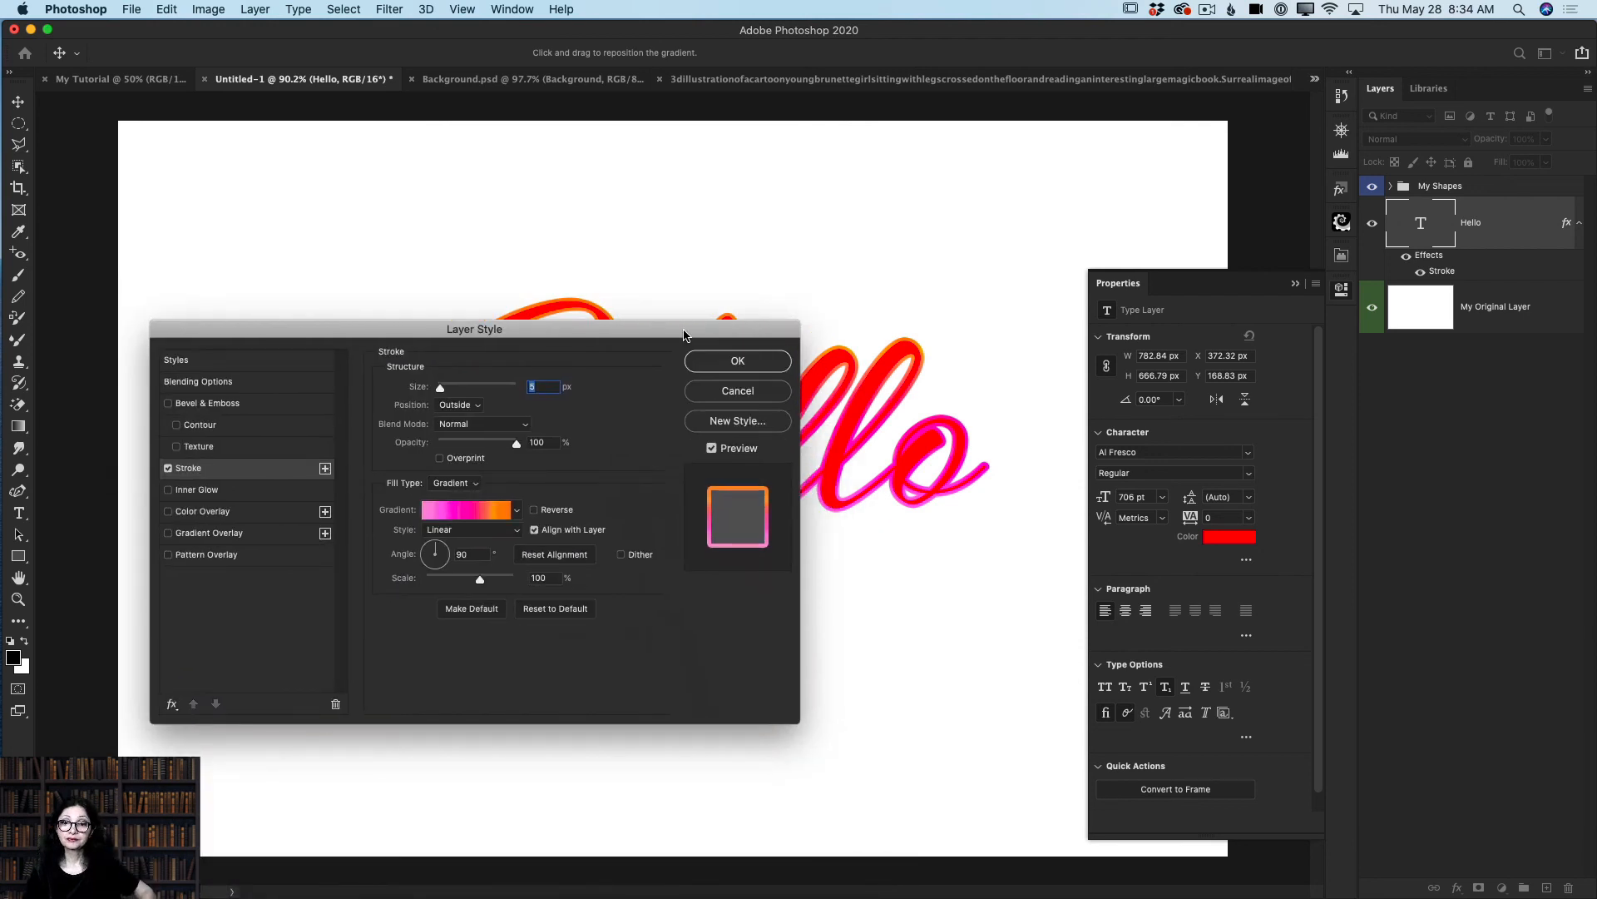
pyautogui.click(738, 364)
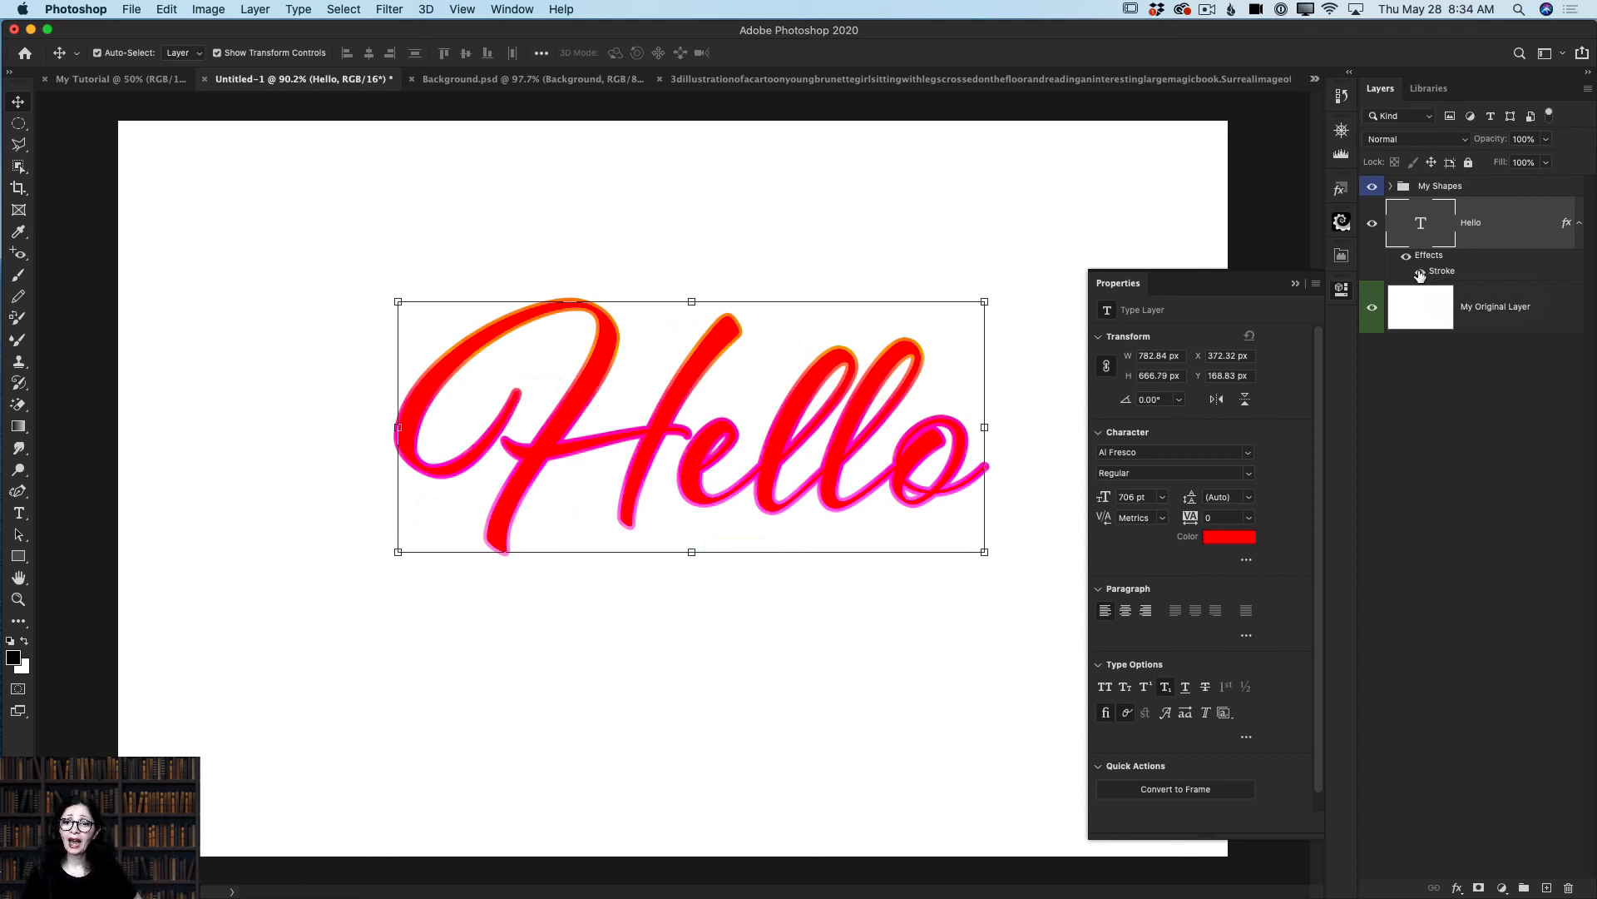
# Step: Toggle the Stroke effect's visibility to compare the text with and without it, leaving it visible, and collapse the layer properties
pyautogui.click(1419, 275)
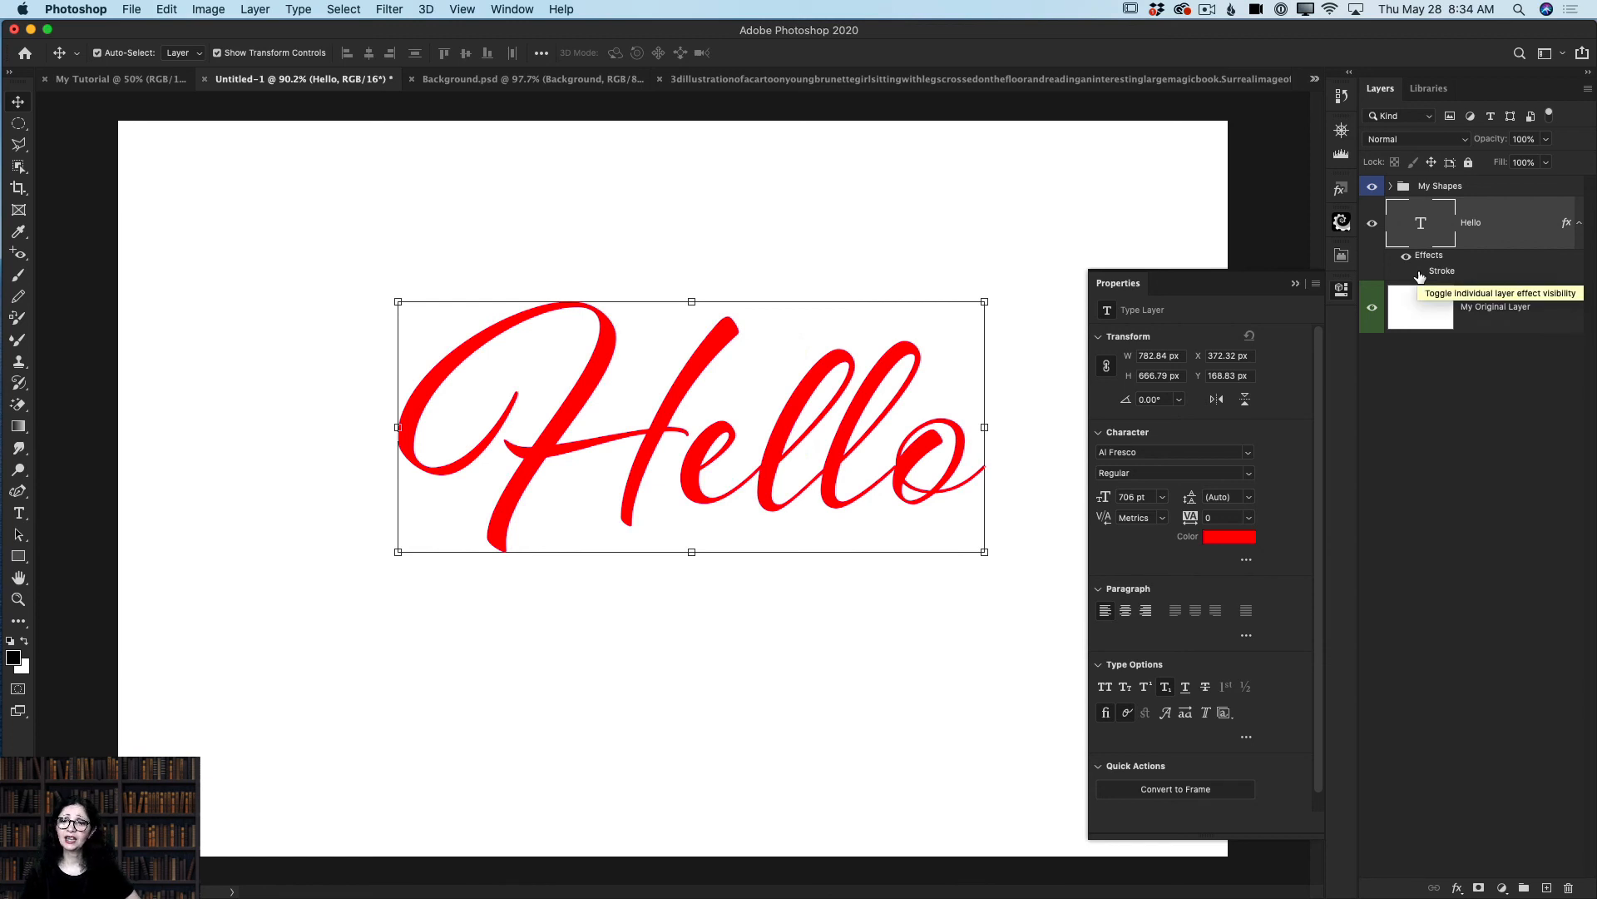
pyautogui.click(1420, 274)
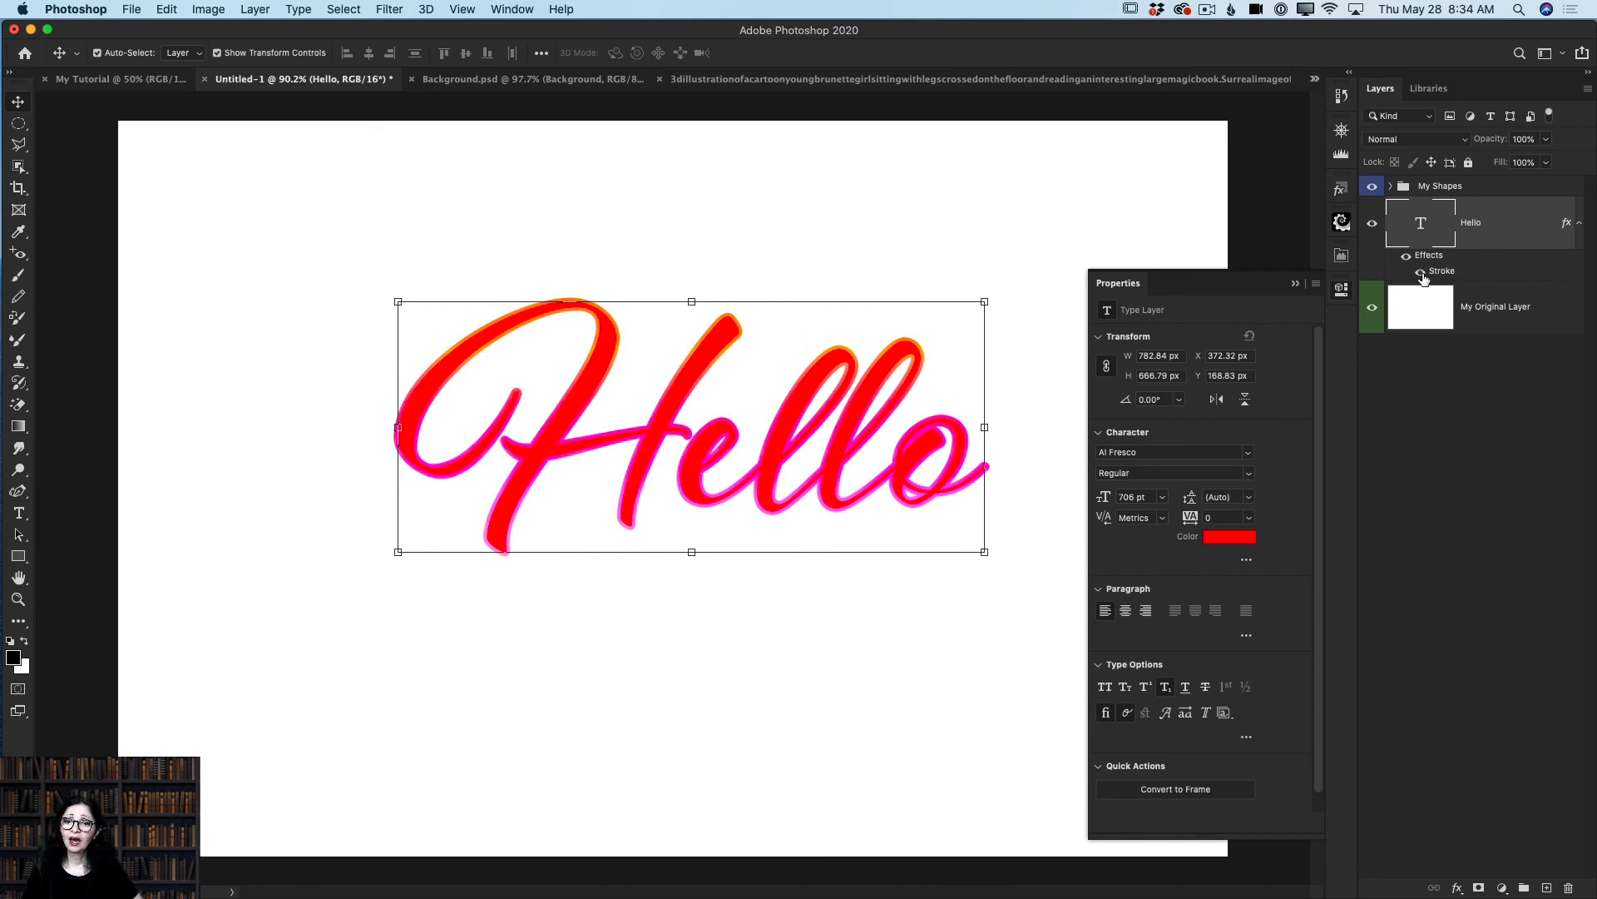
pyautogui.click(1421, 274)
pyautogui.click(1421, 272)
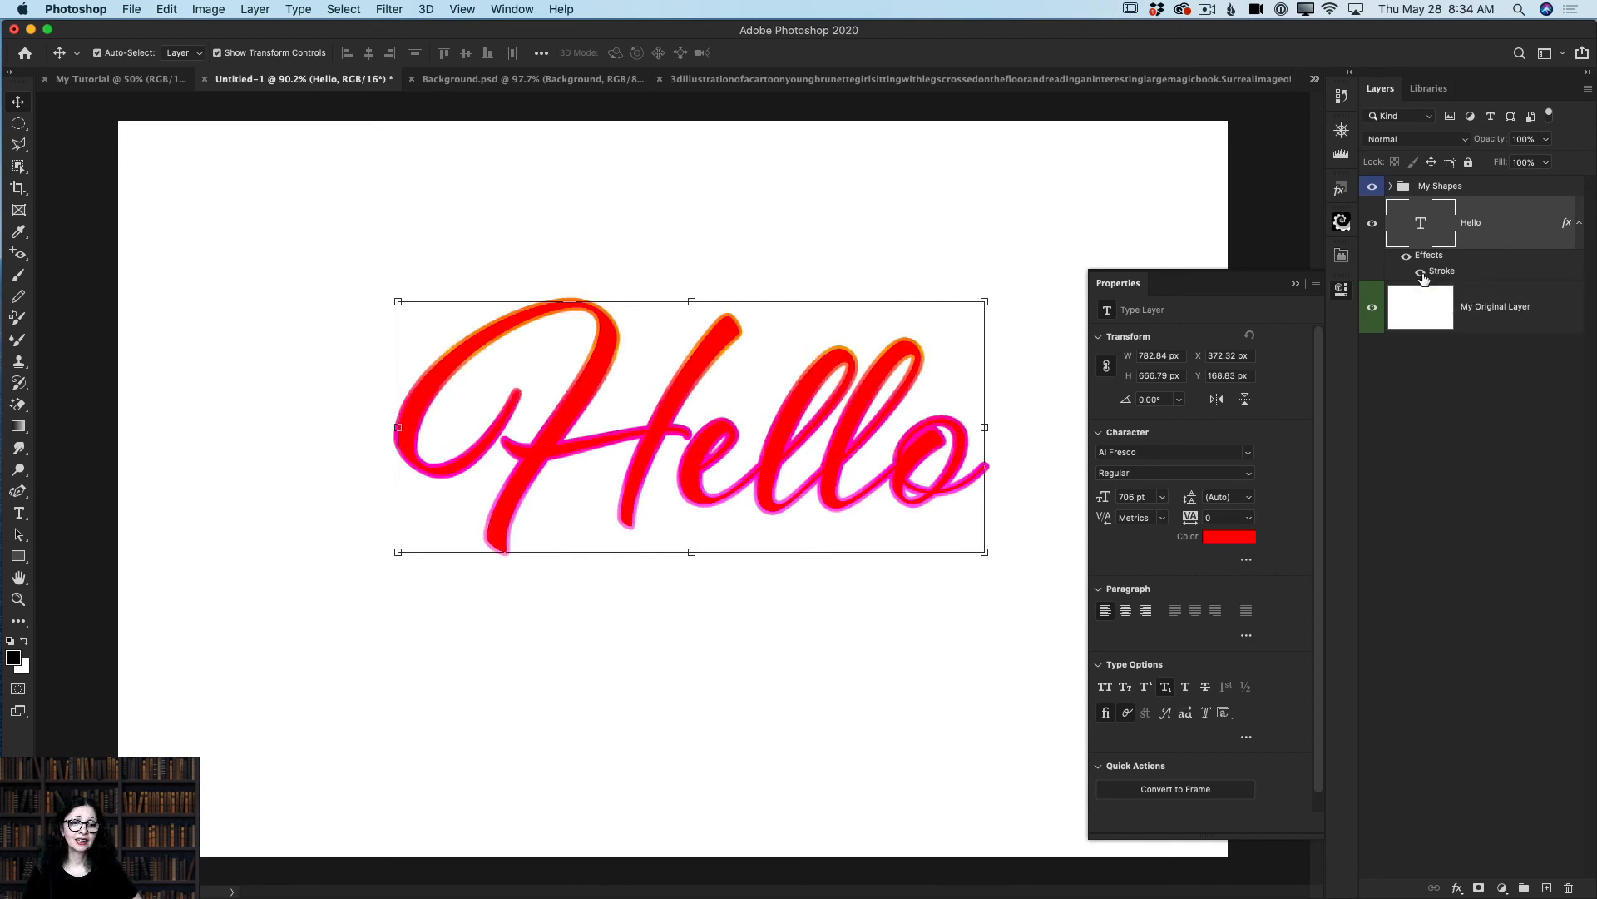
pyautogui.click(1421, 273)
pyautogui.click(1421, 273)
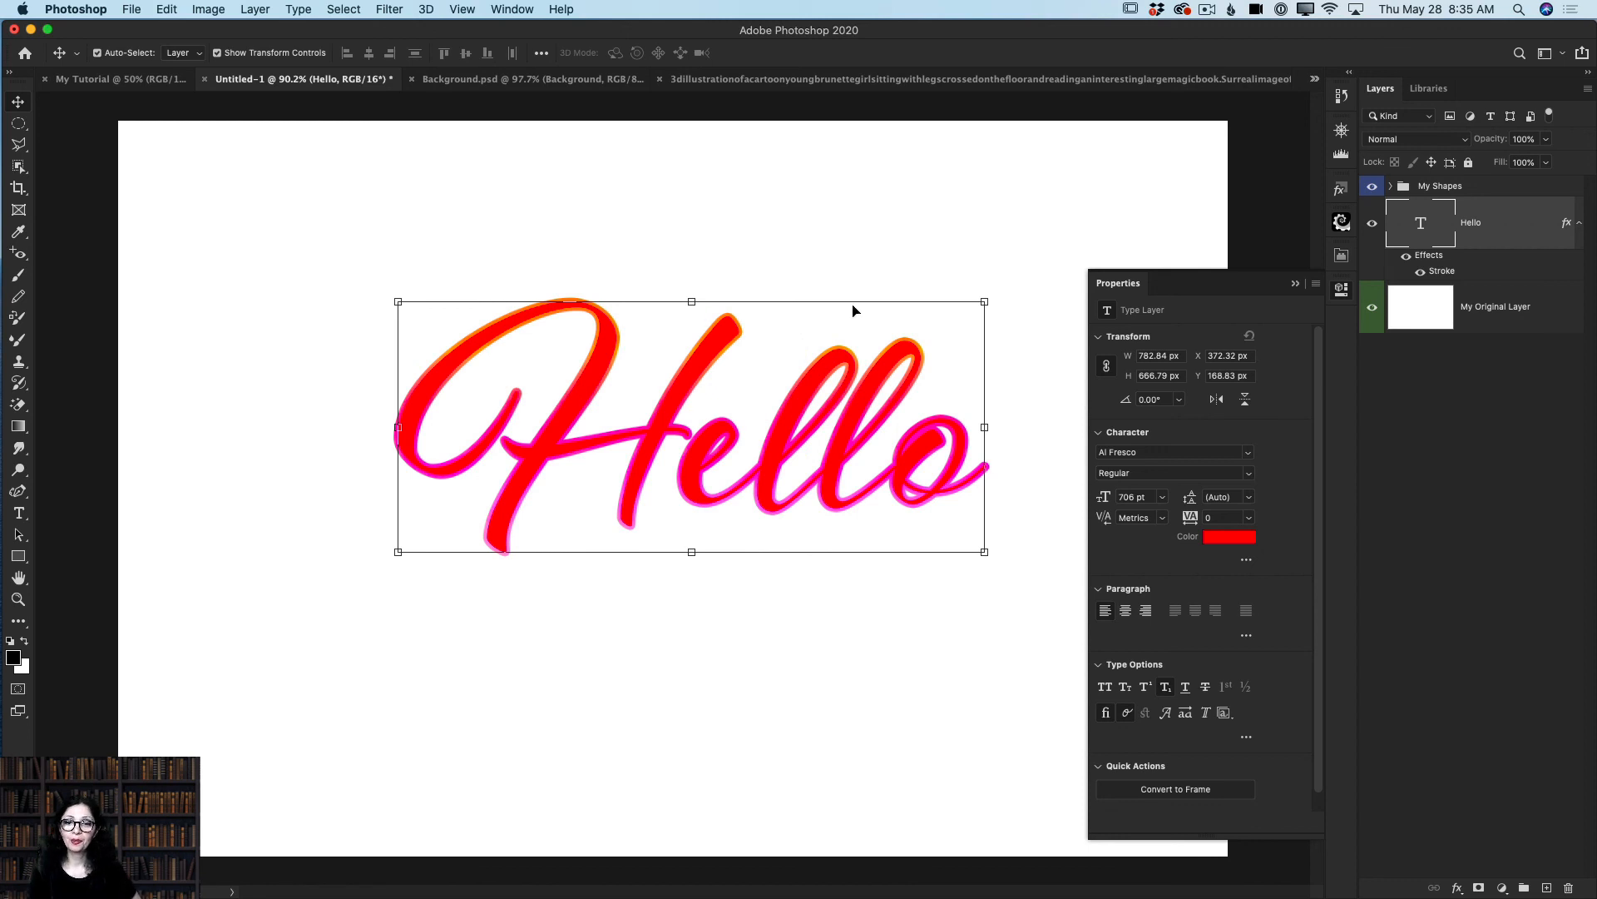
pyautogui.click(1295, 283)
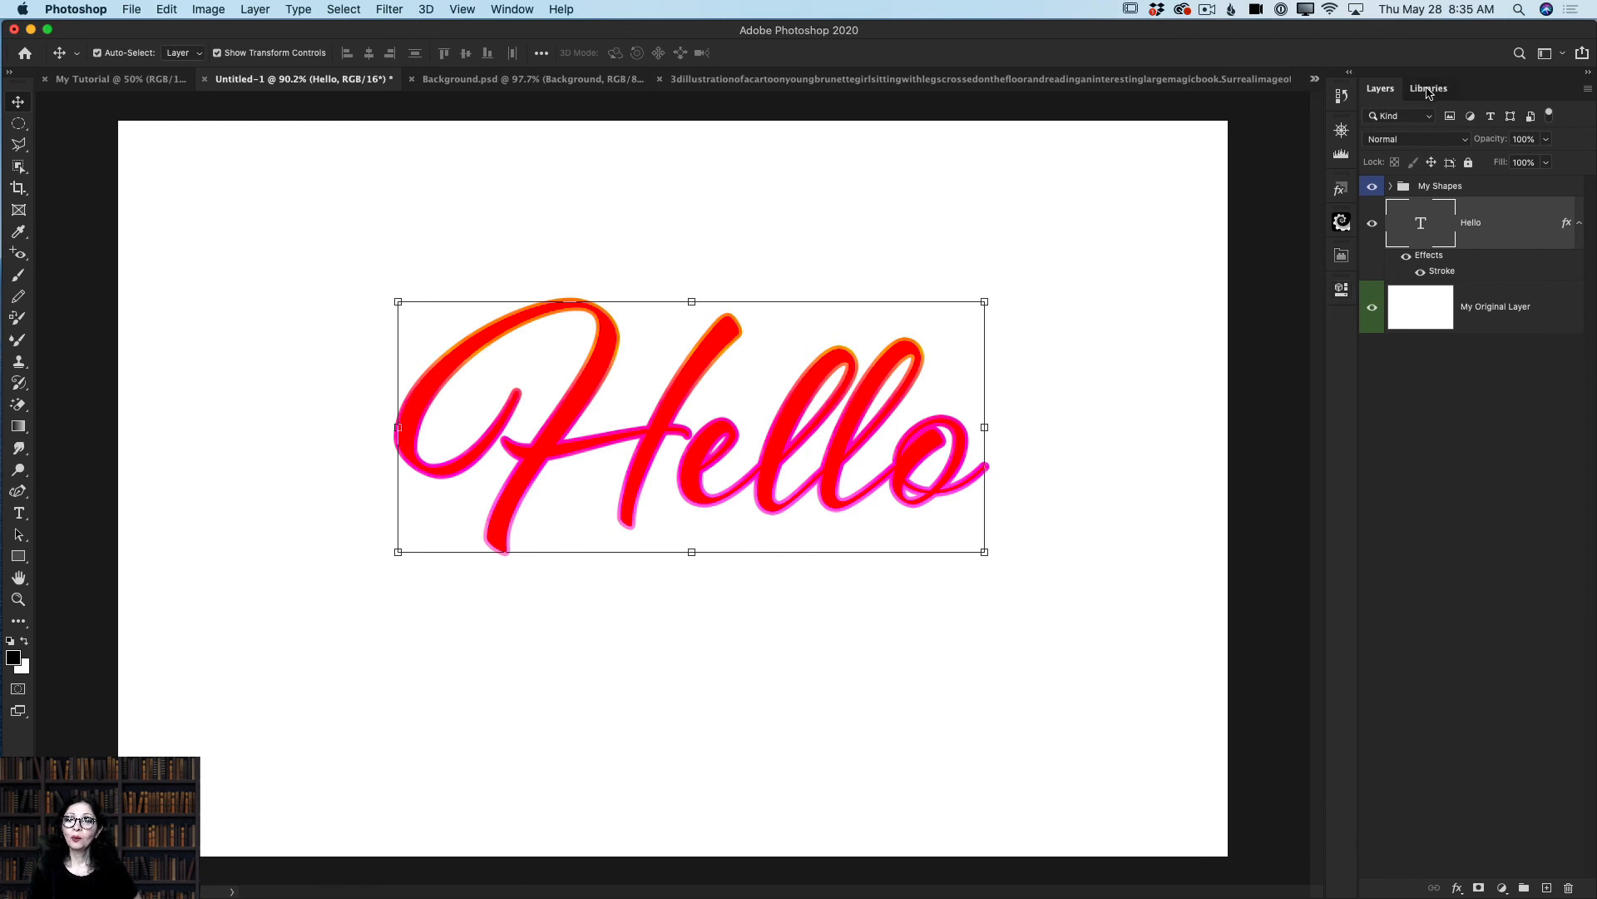
# Step: Add all of the Hello text's elements, including its colors, styles and graphic, to the Adobe Live library and find the saved assets there
pyautogui.click(1428, 89)
pyautogui.click(1445, 141)
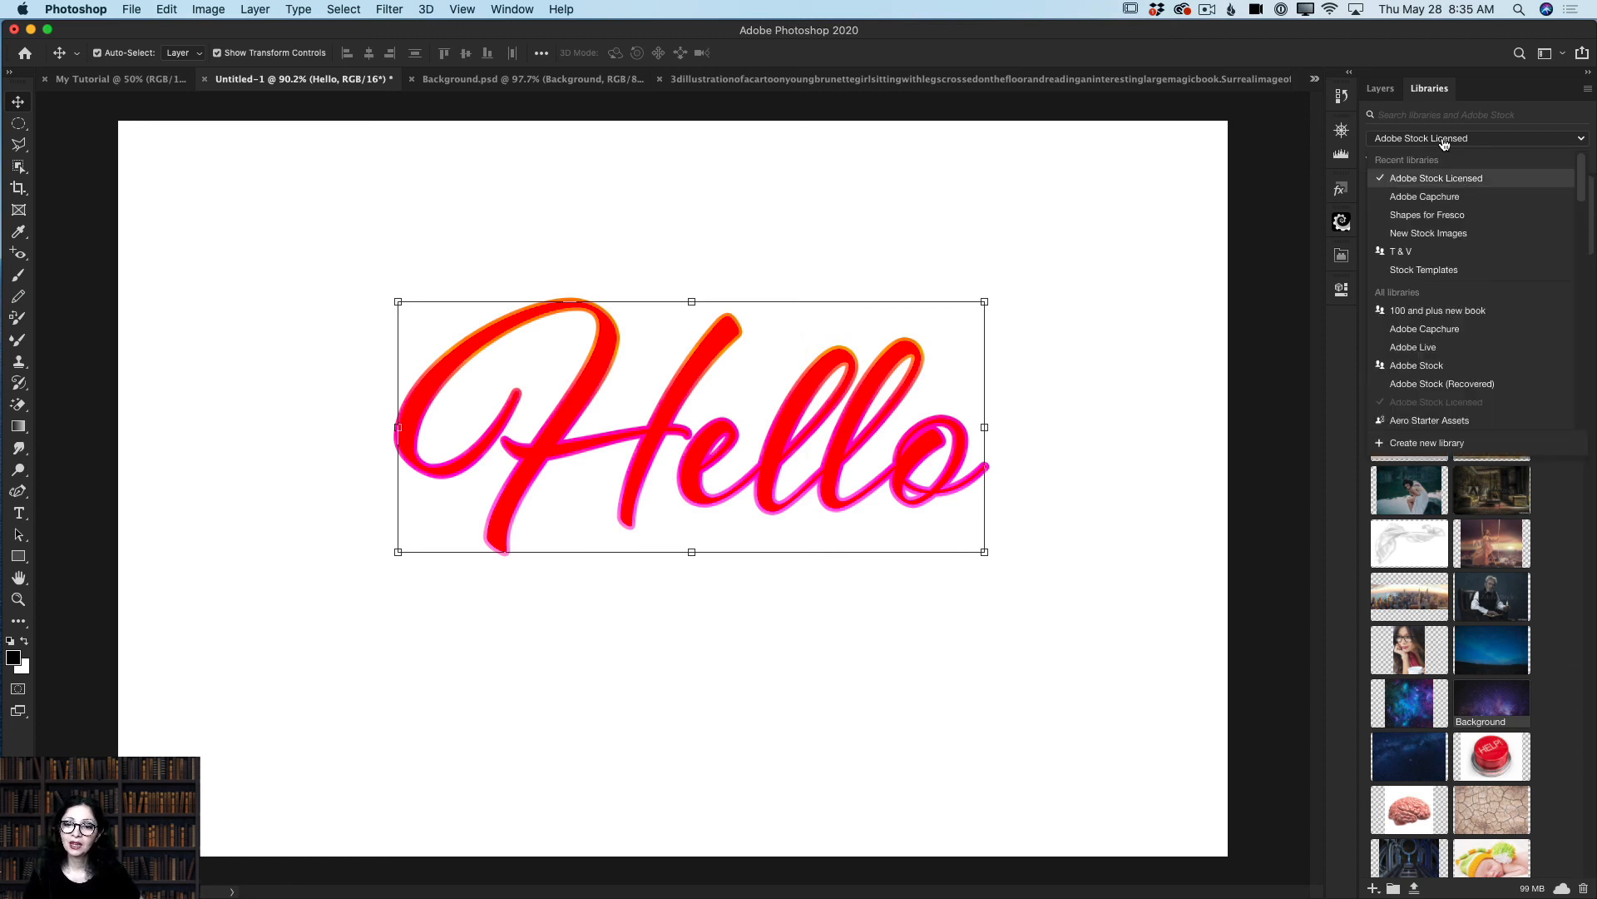
pyautogui.click(1437, 348)
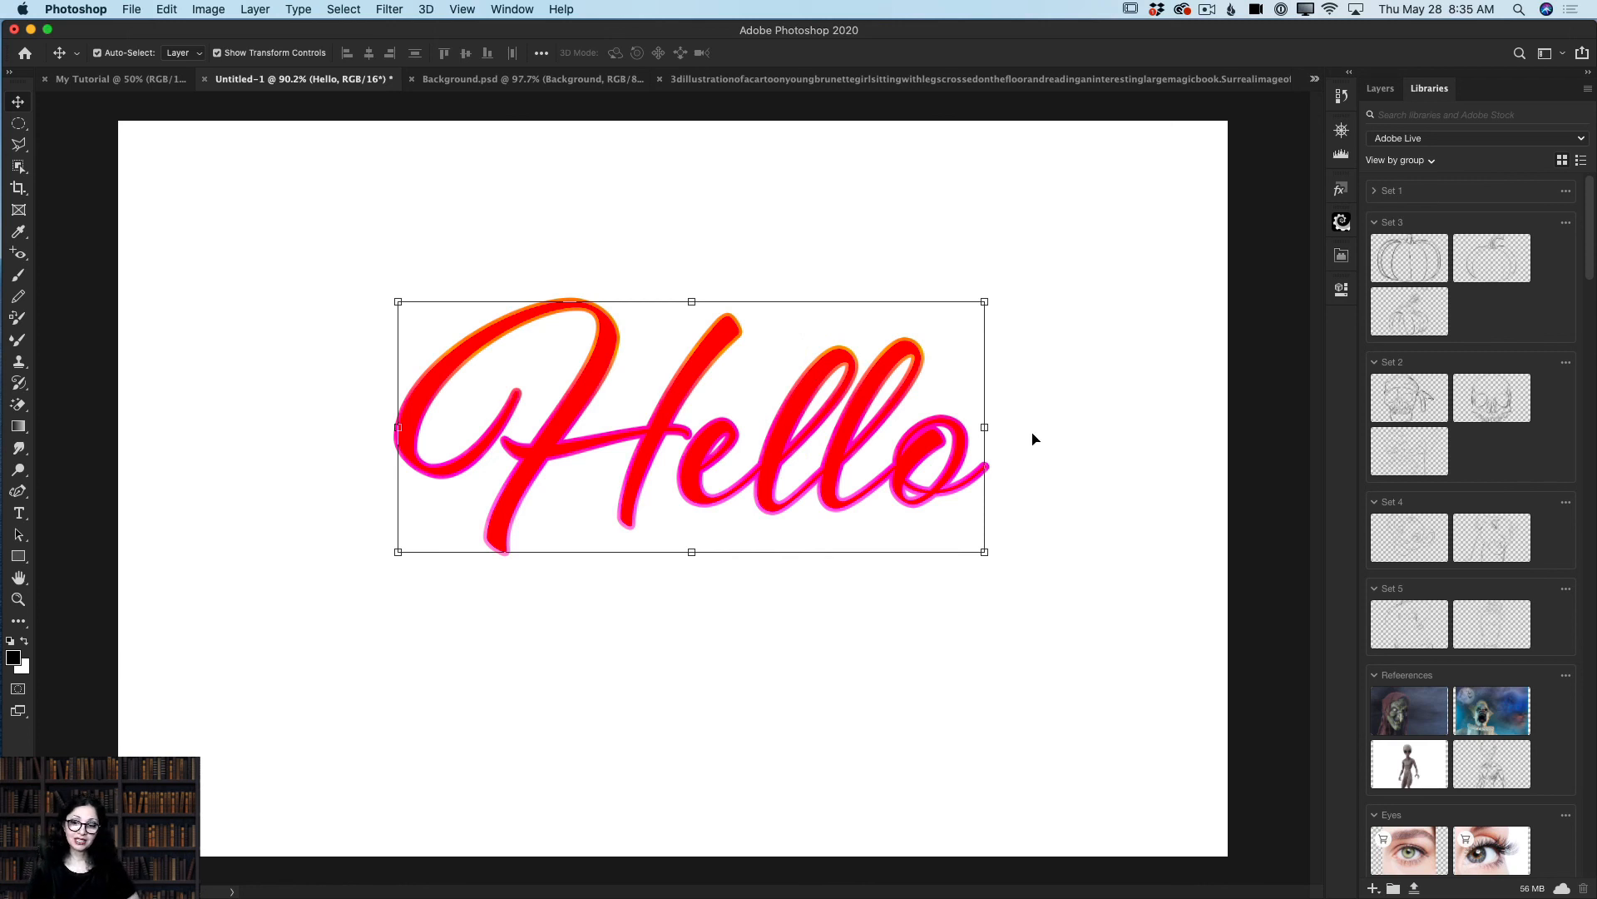
pyautogui.click(1373, 889)
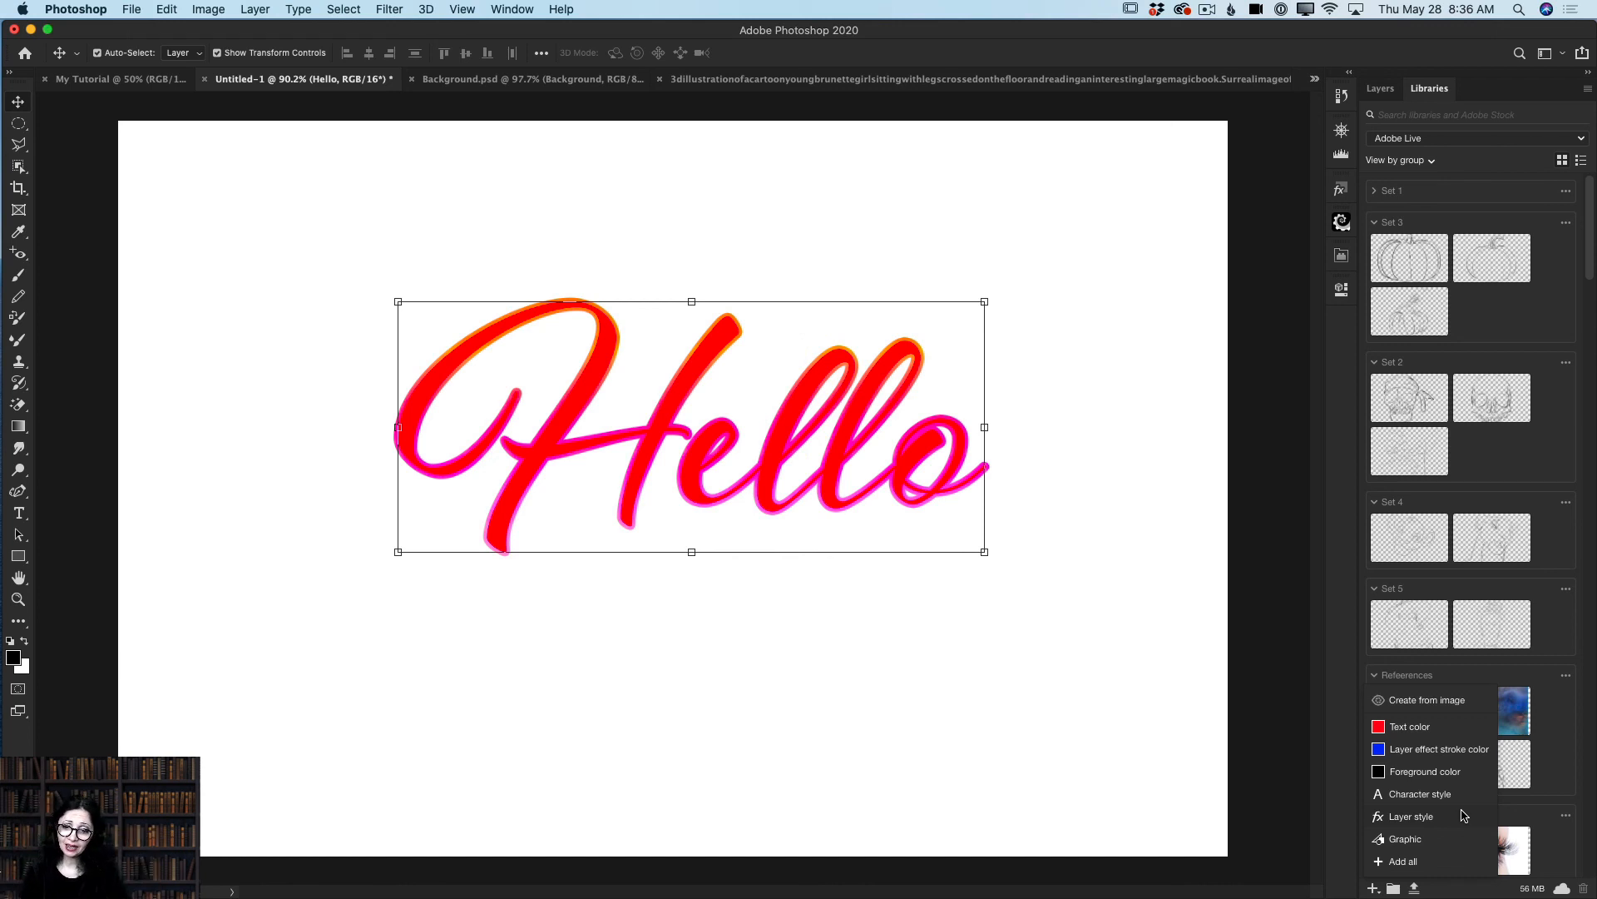
pyautogui.click(1407, 866)
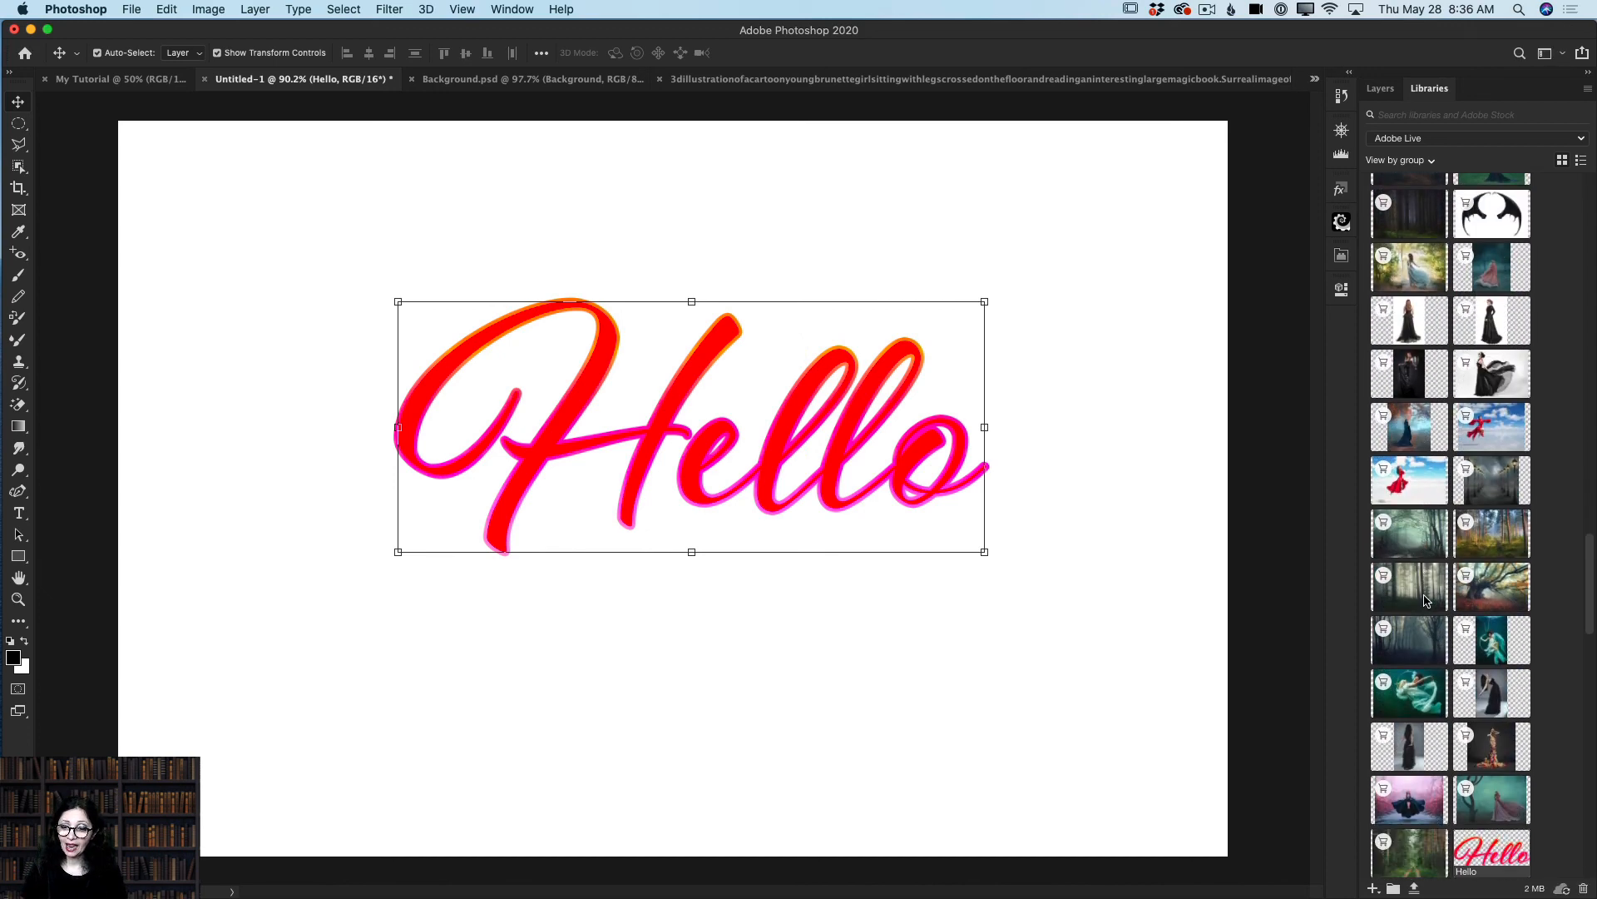
pyautogui.scroll(-5, 1426, 601)
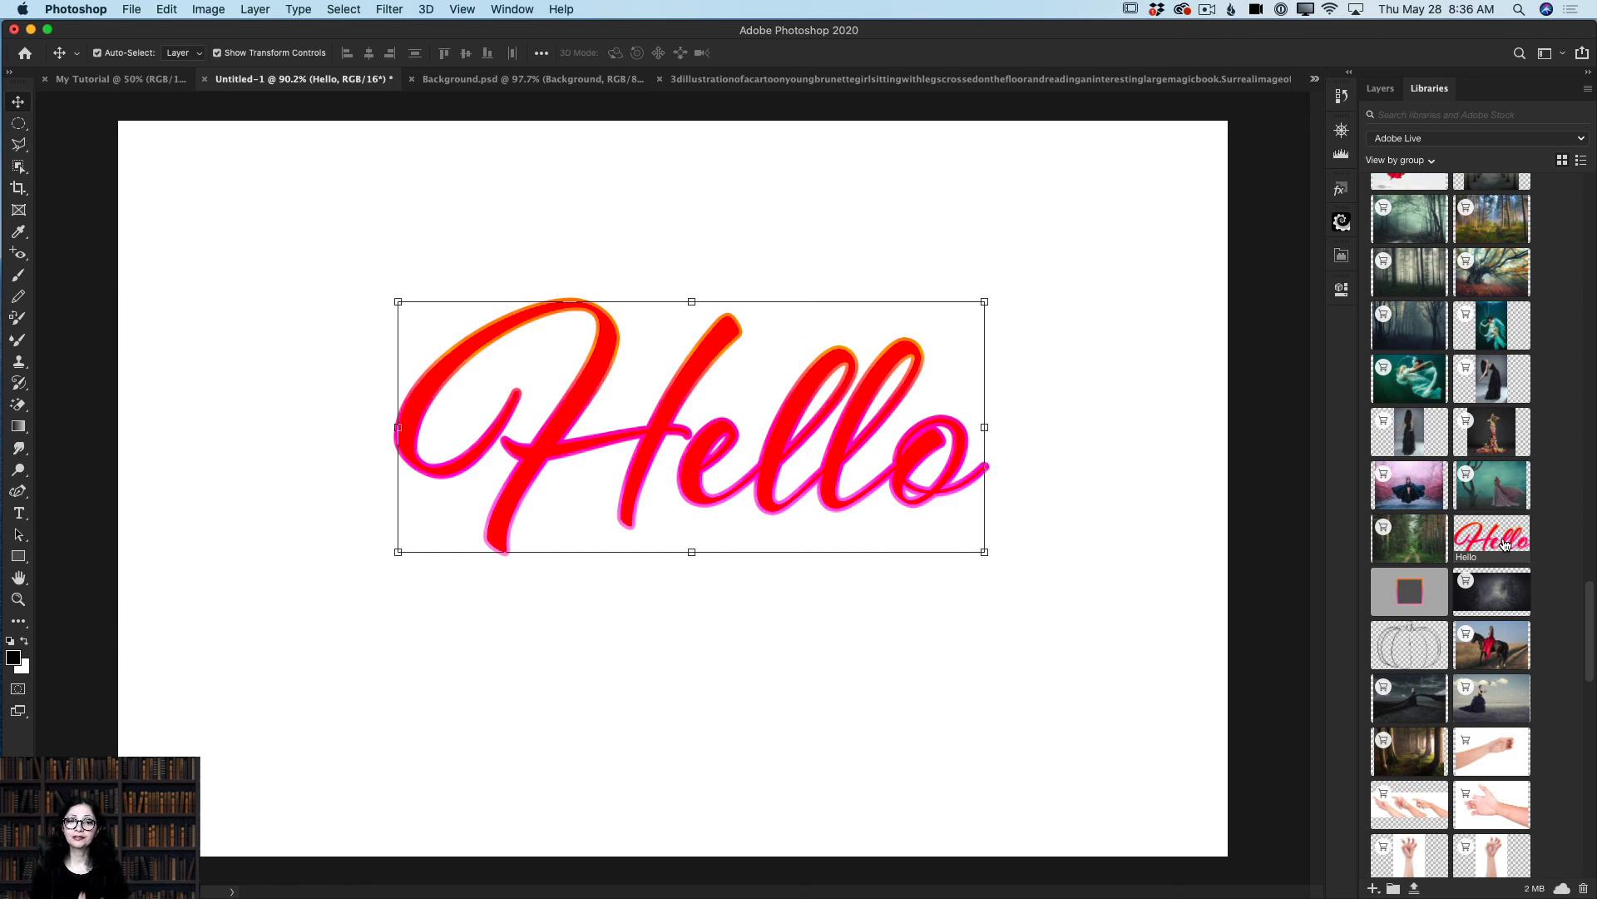
# Step: Return to the layers and sample the Hello text's red fill and its pink stroke as the foreground color with the Eyedropper tool
pyautogui.click(1378, 89)
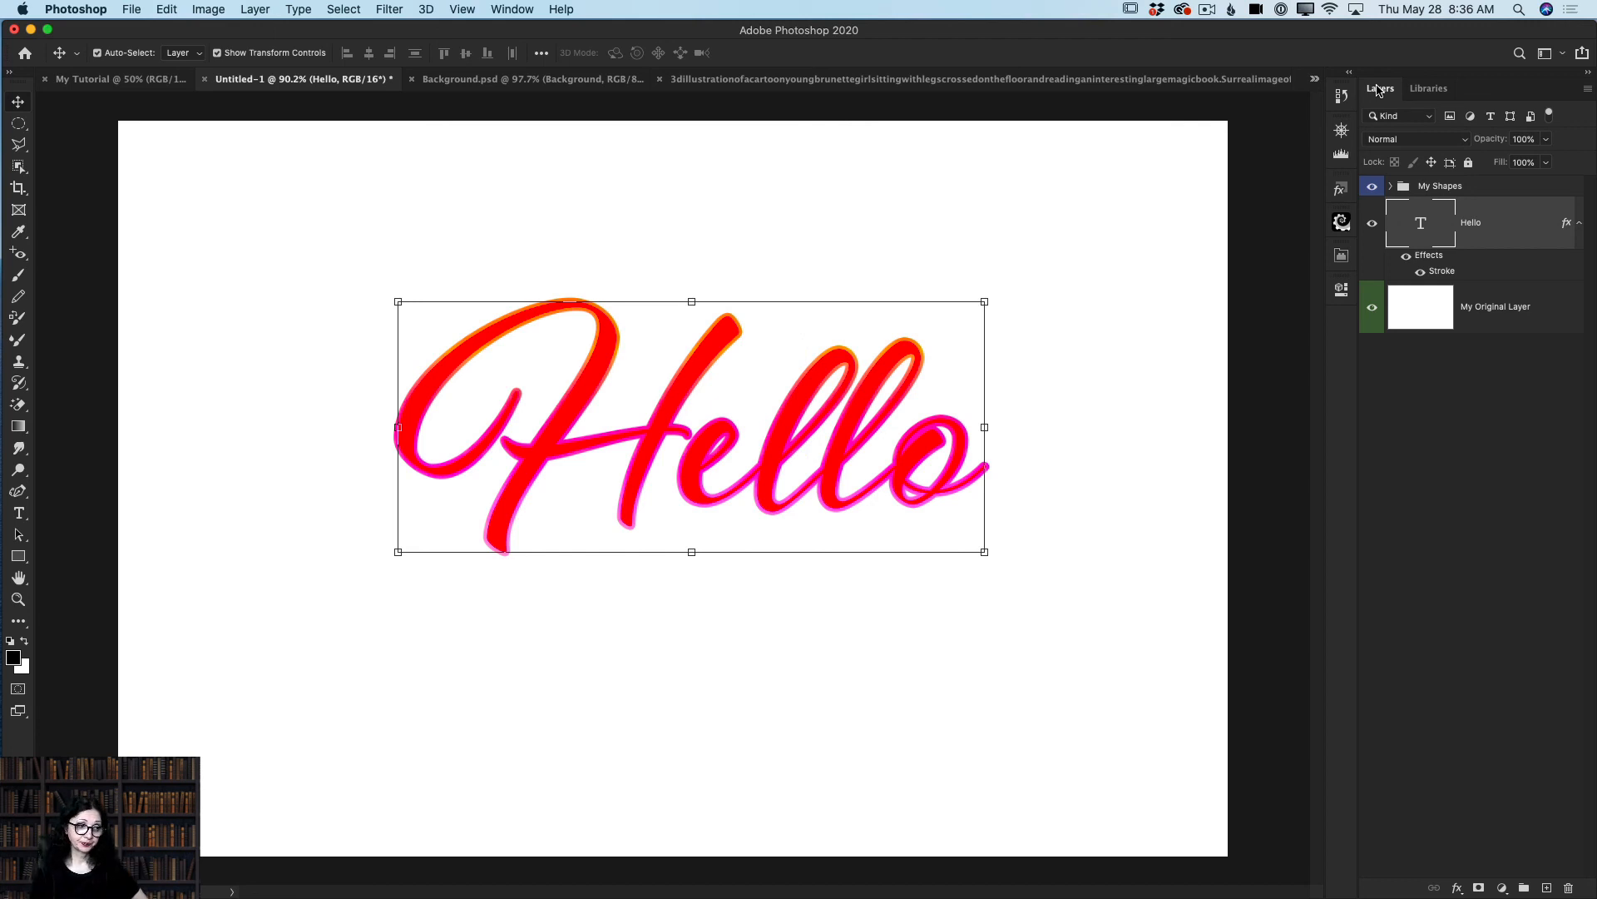
pyautogui.click(20, 236)
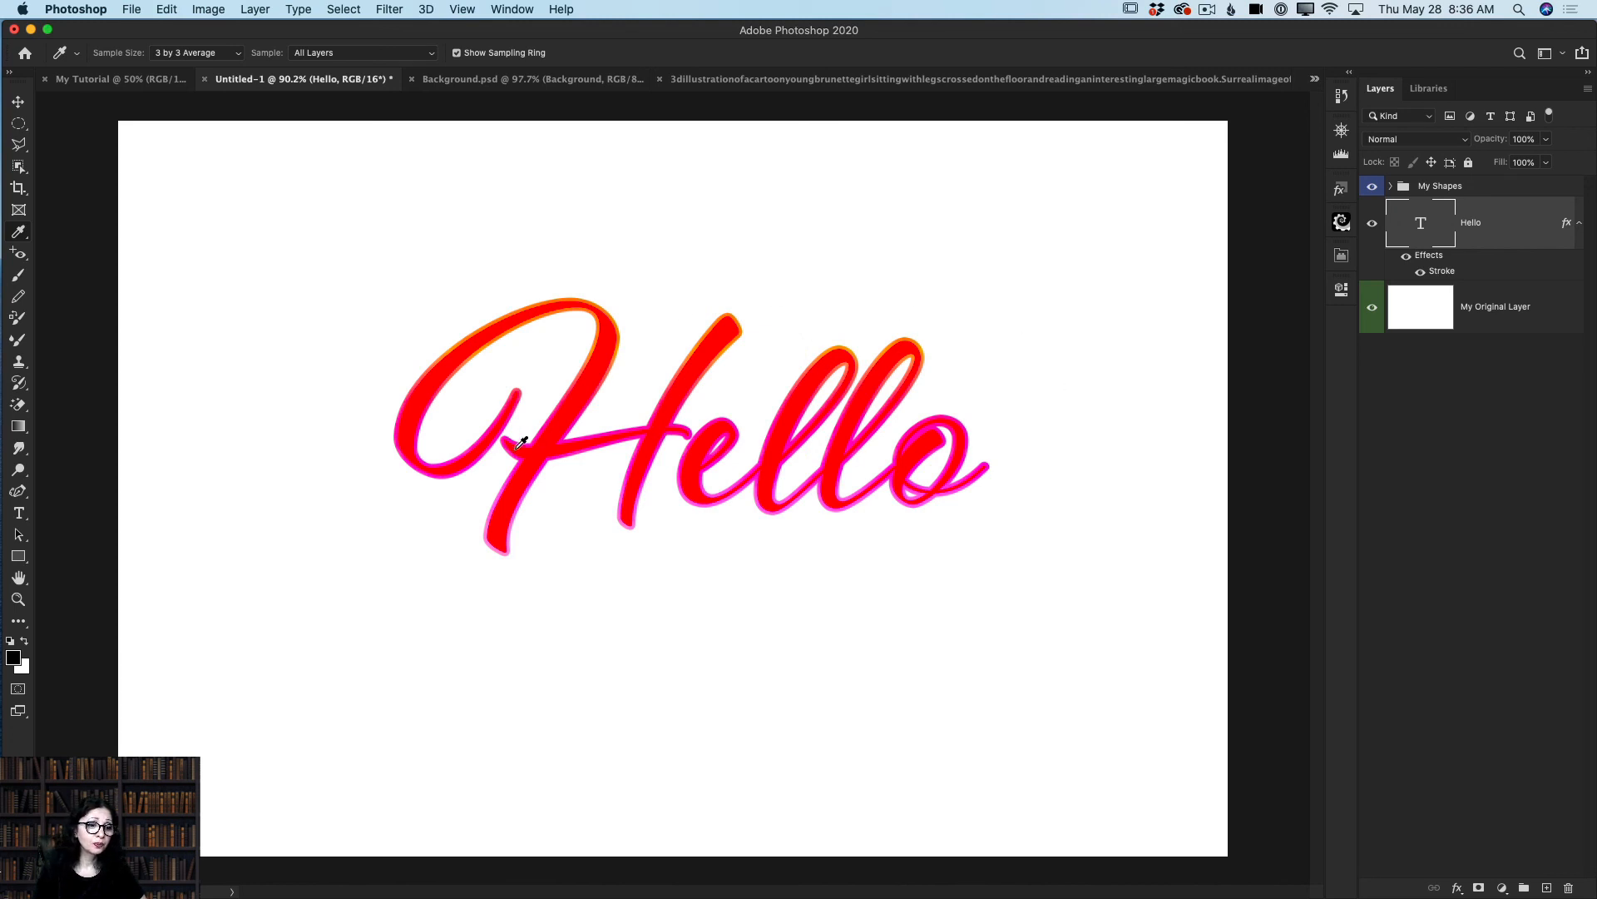
pyautogui.click(418, 403)
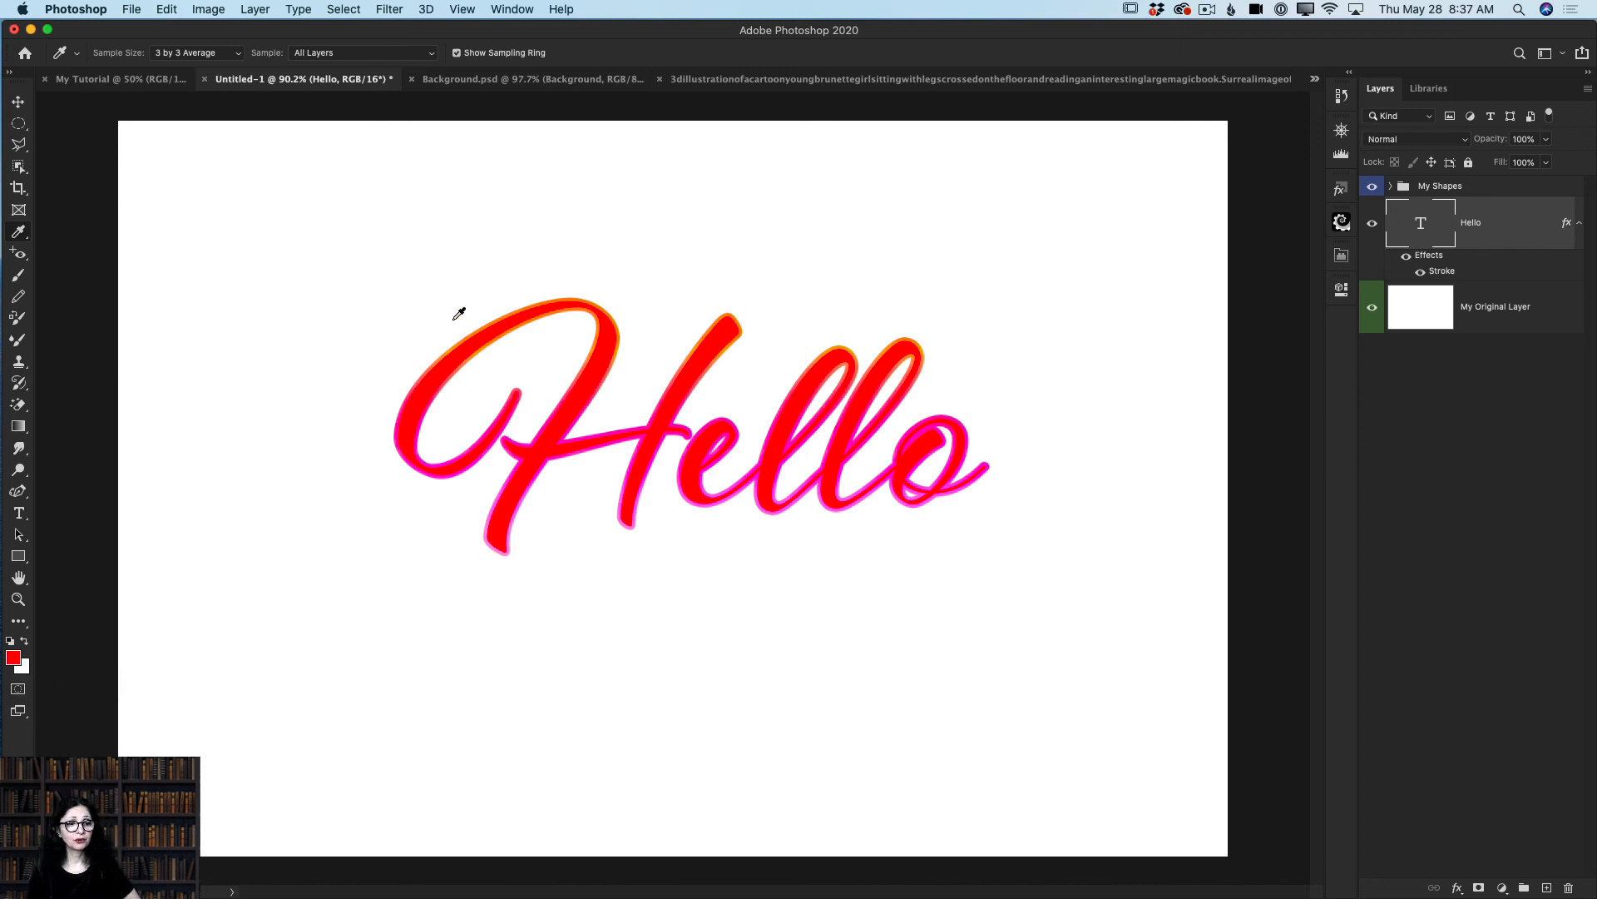
pyautogui.click(464, 469)
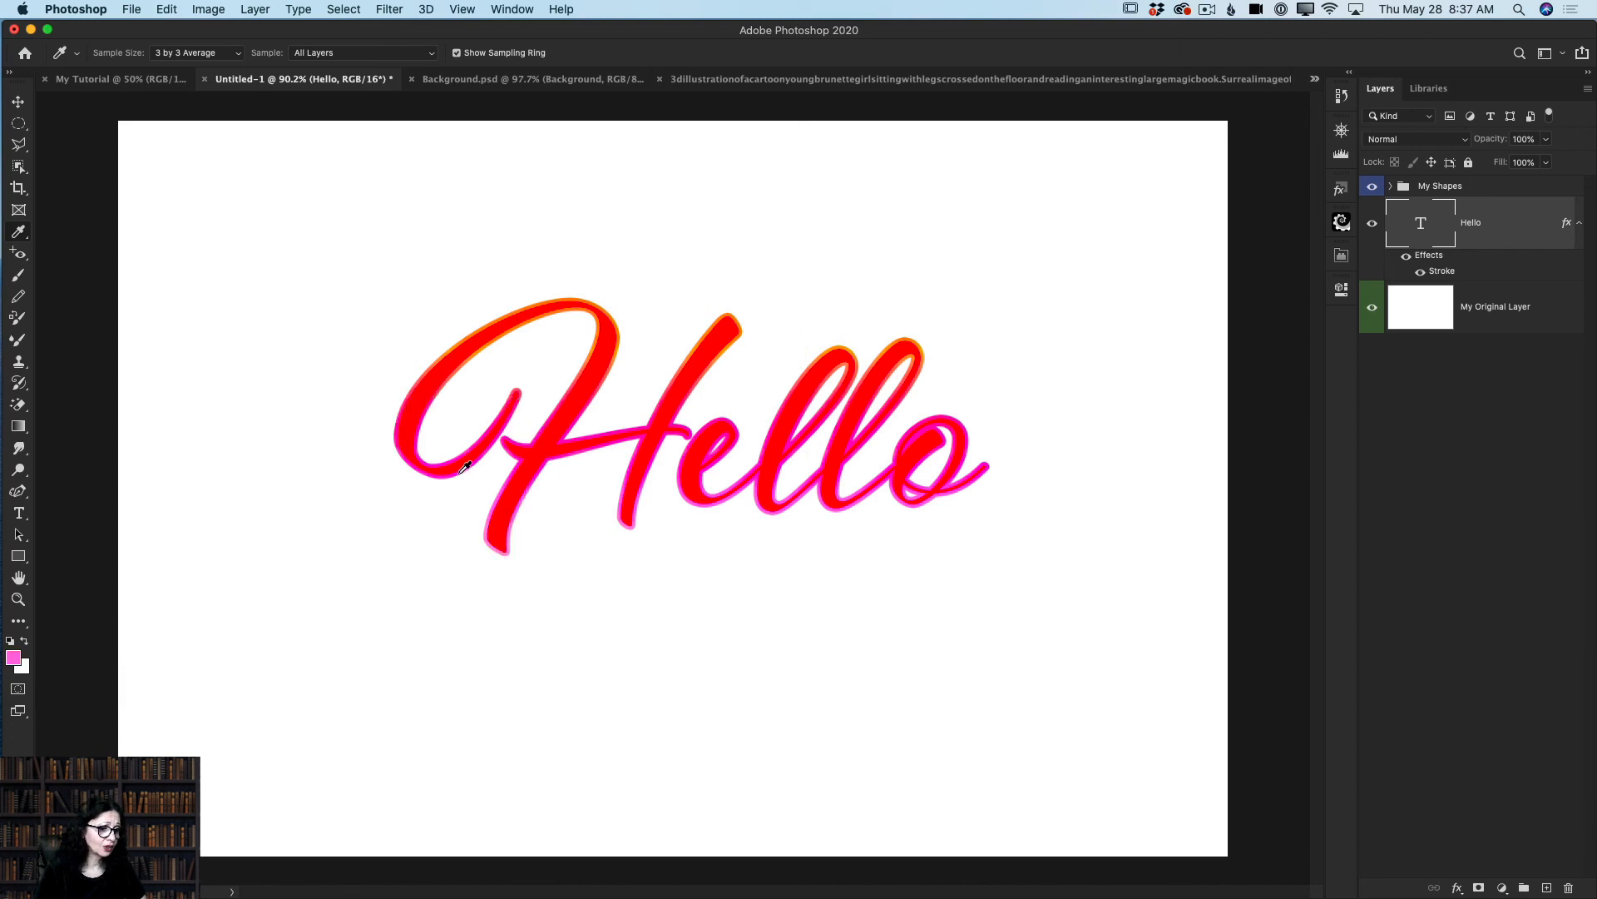